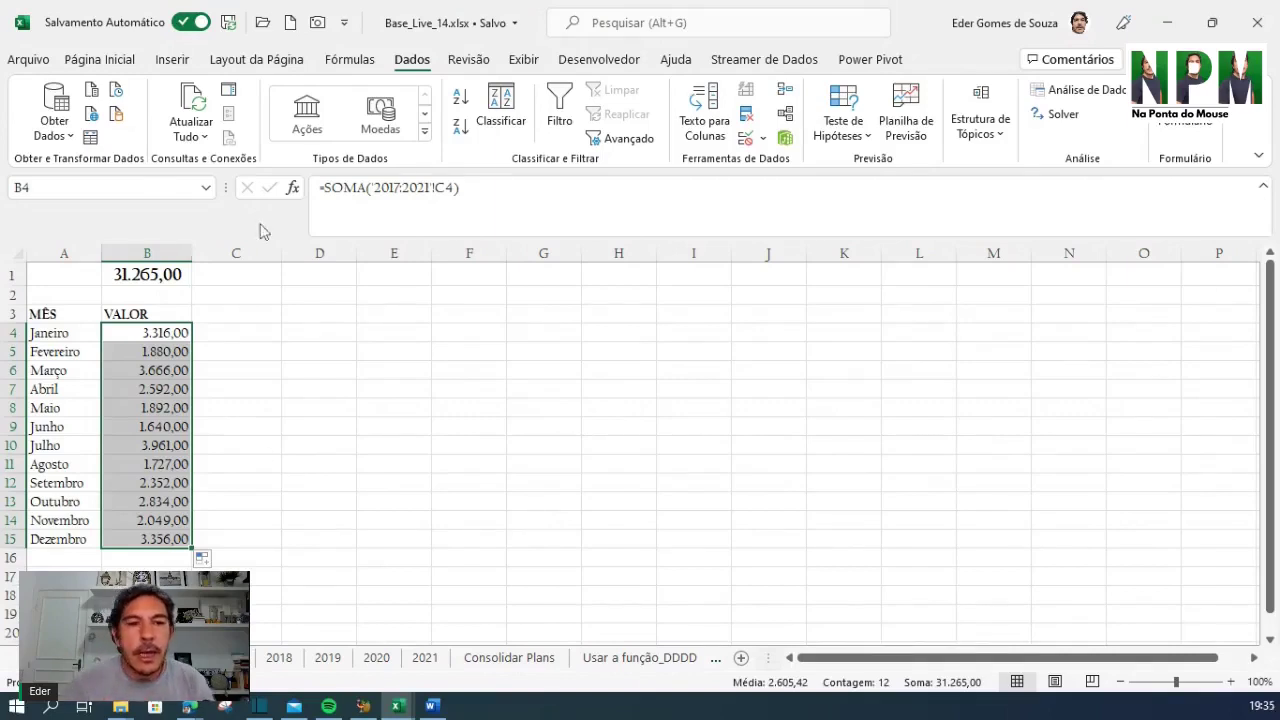
Look over the two store sales tables on the Consolidar Plans sheet
click(285, 370)
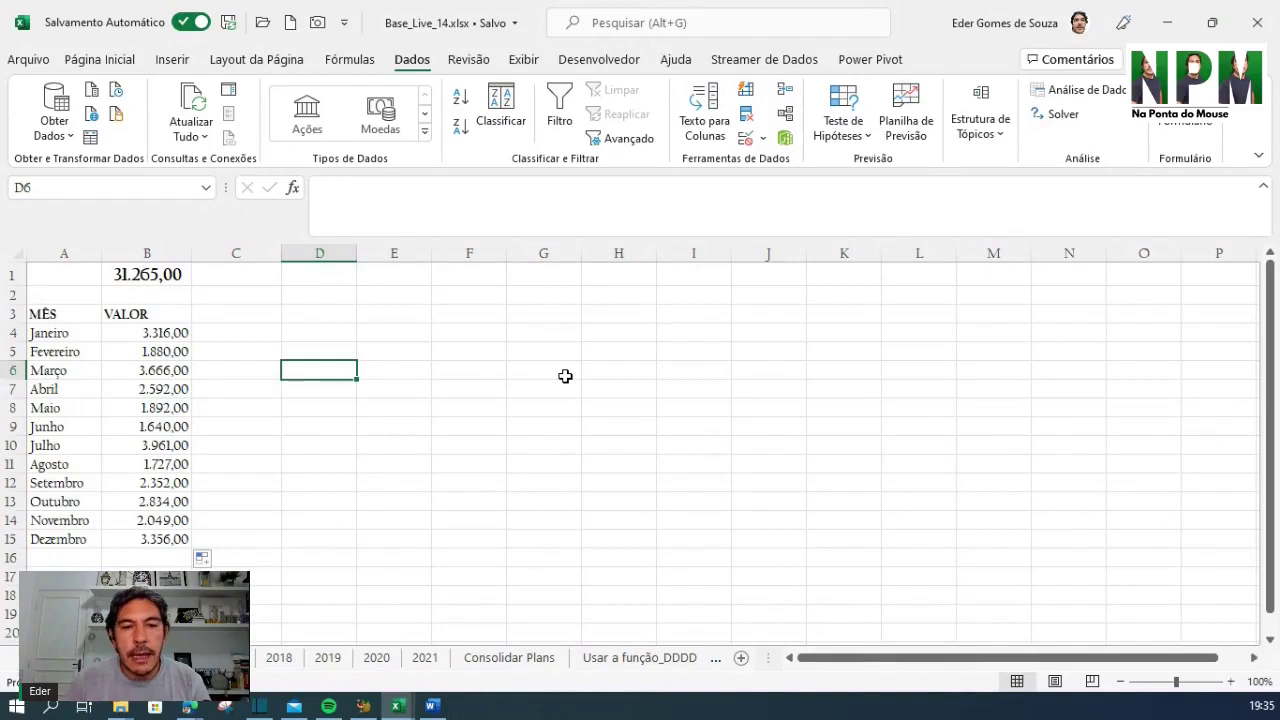
click(515, 663)
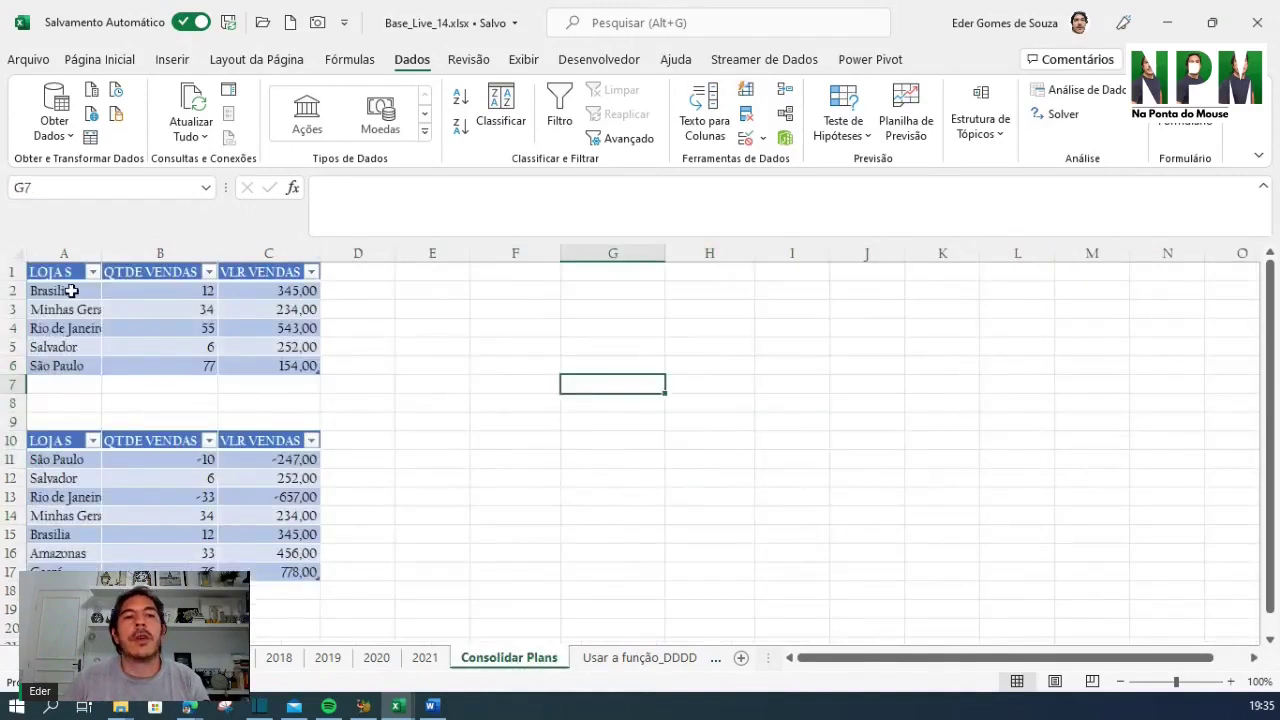
drag(57, 274, 240, 366)
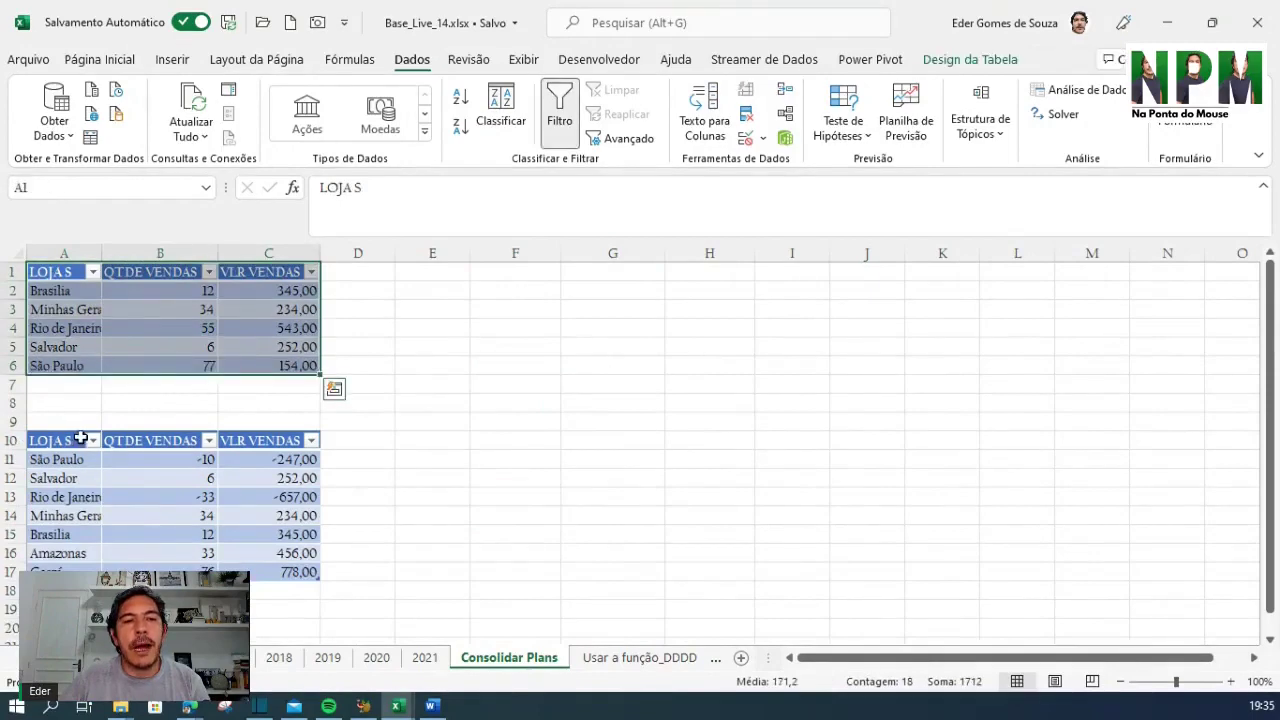
drag(50, 440, 290, 572)
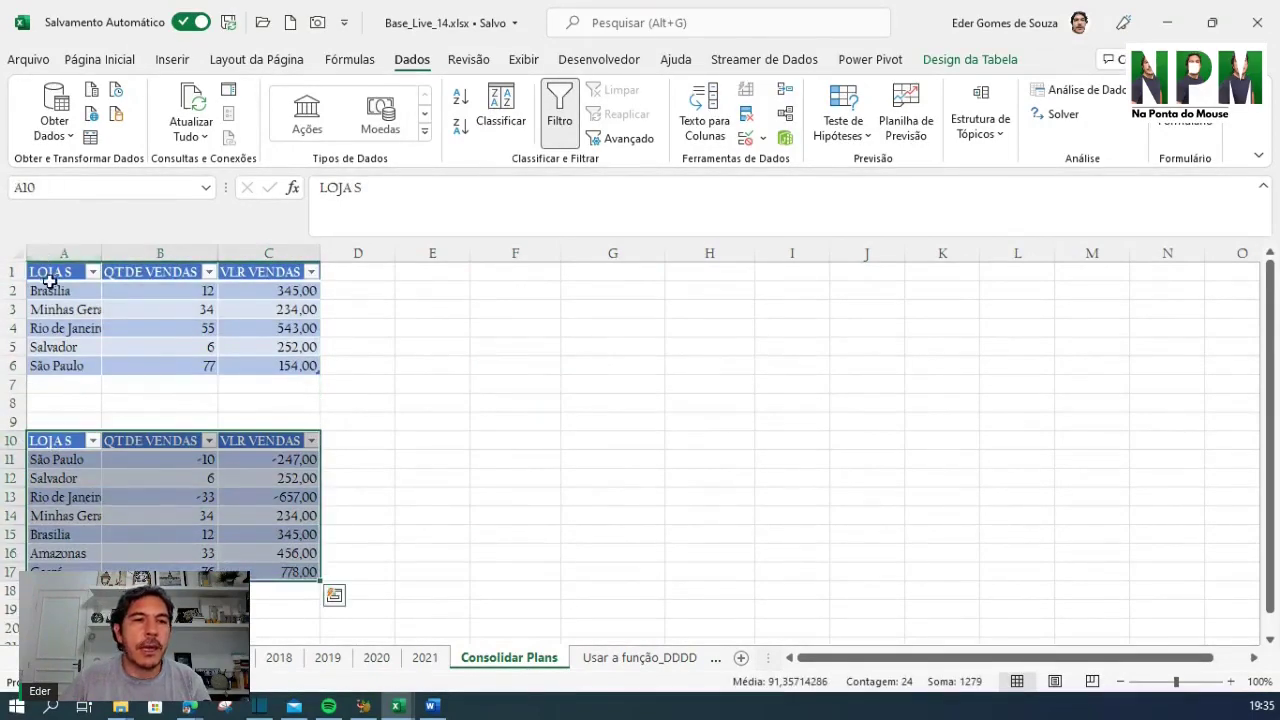
drag(48, 278, 258, 357)
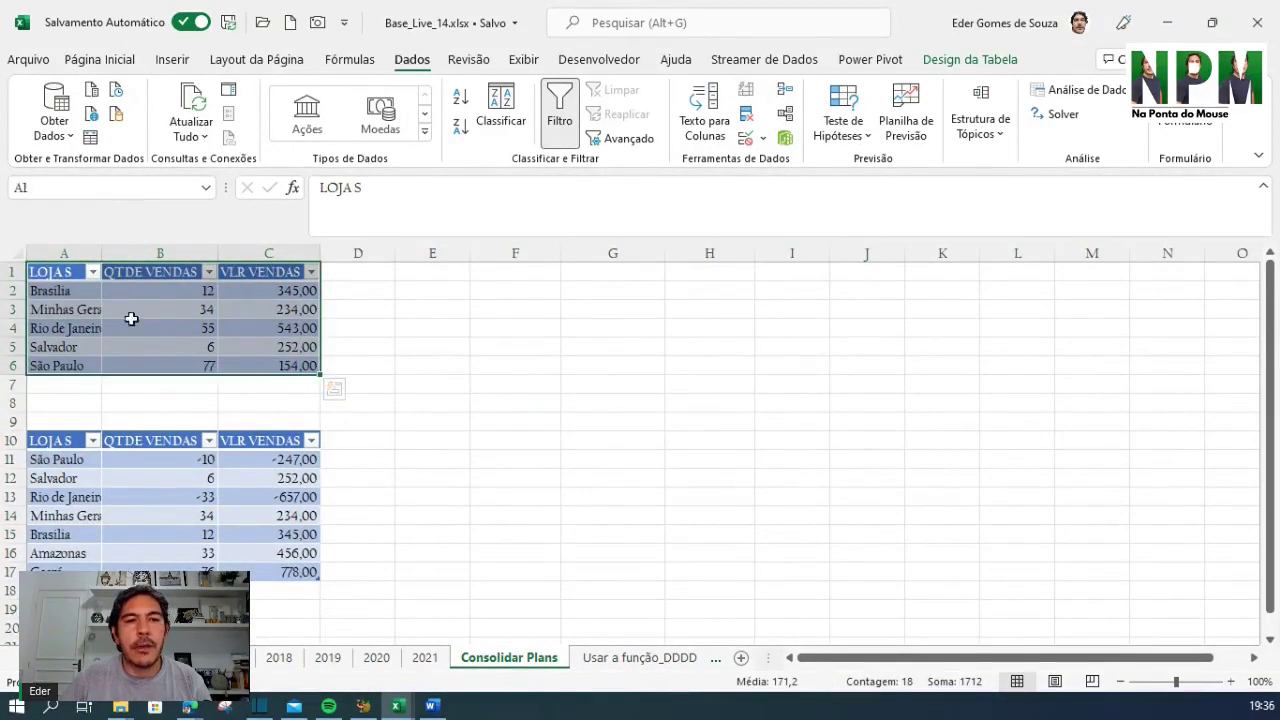
drag(57, 277, 230, 356)
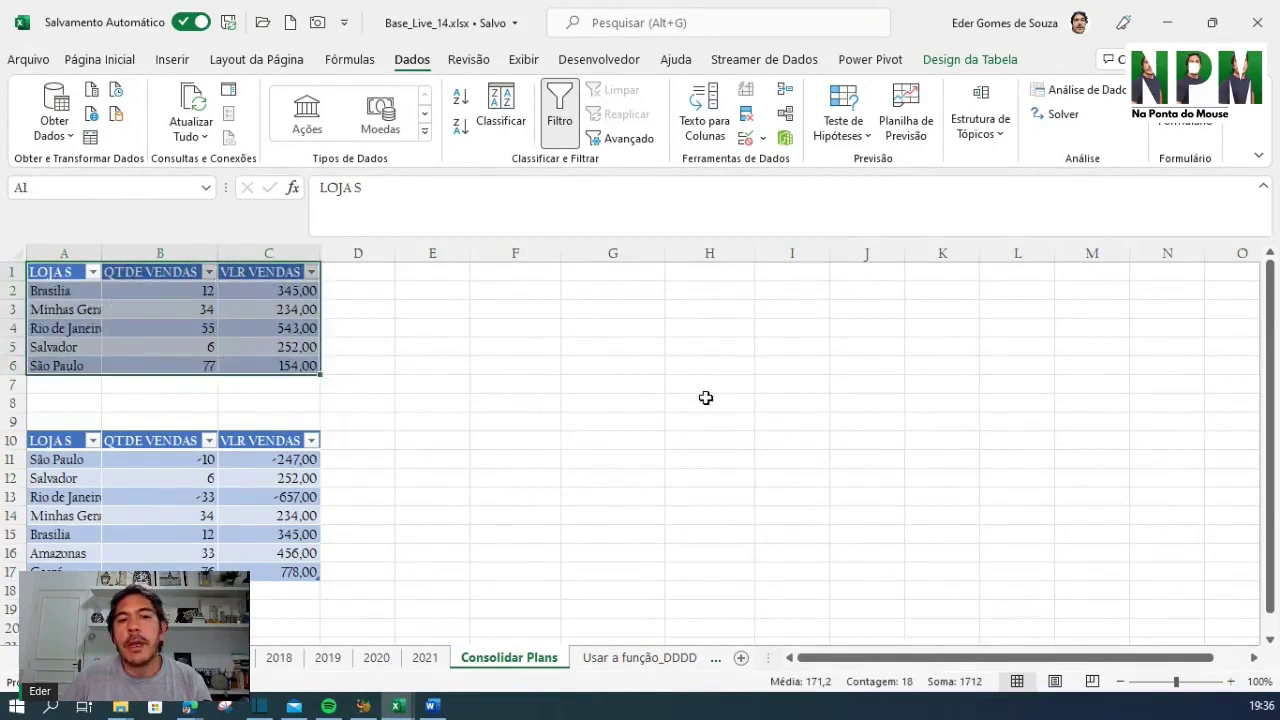
click(706, 366)
click(680, 290)
drag(105, 311, 265, 347)
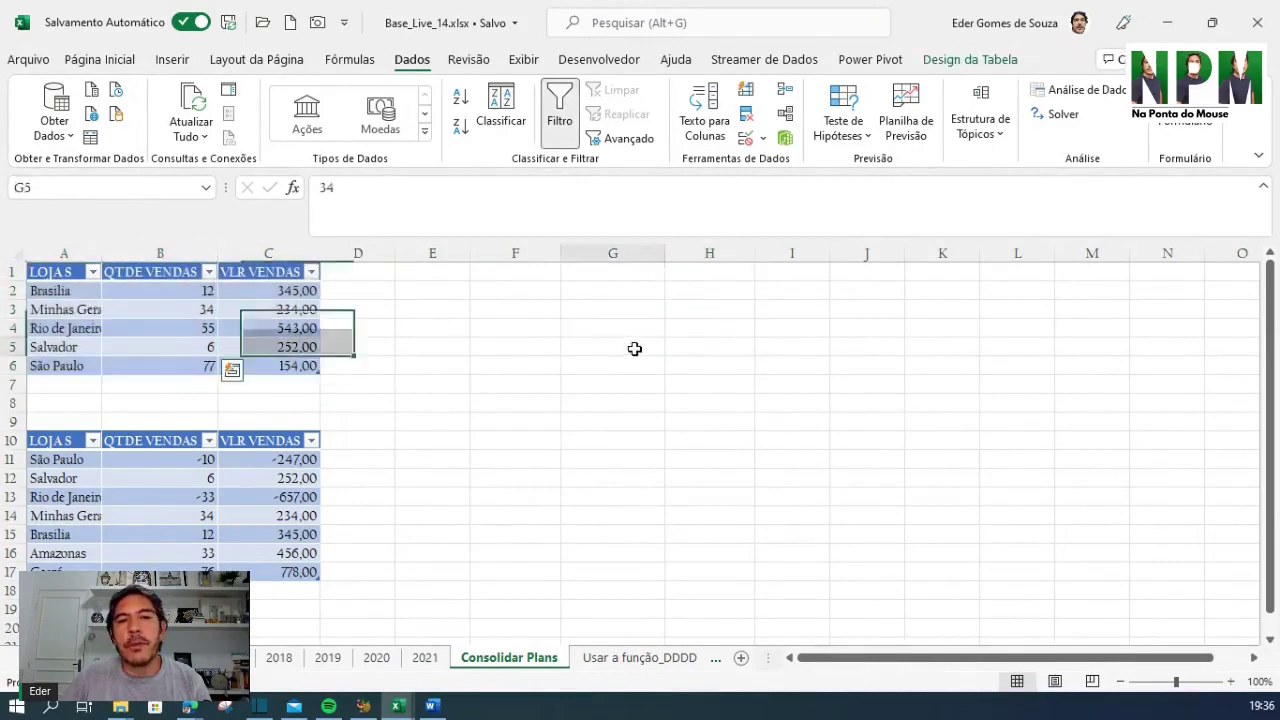
click(634, 349)
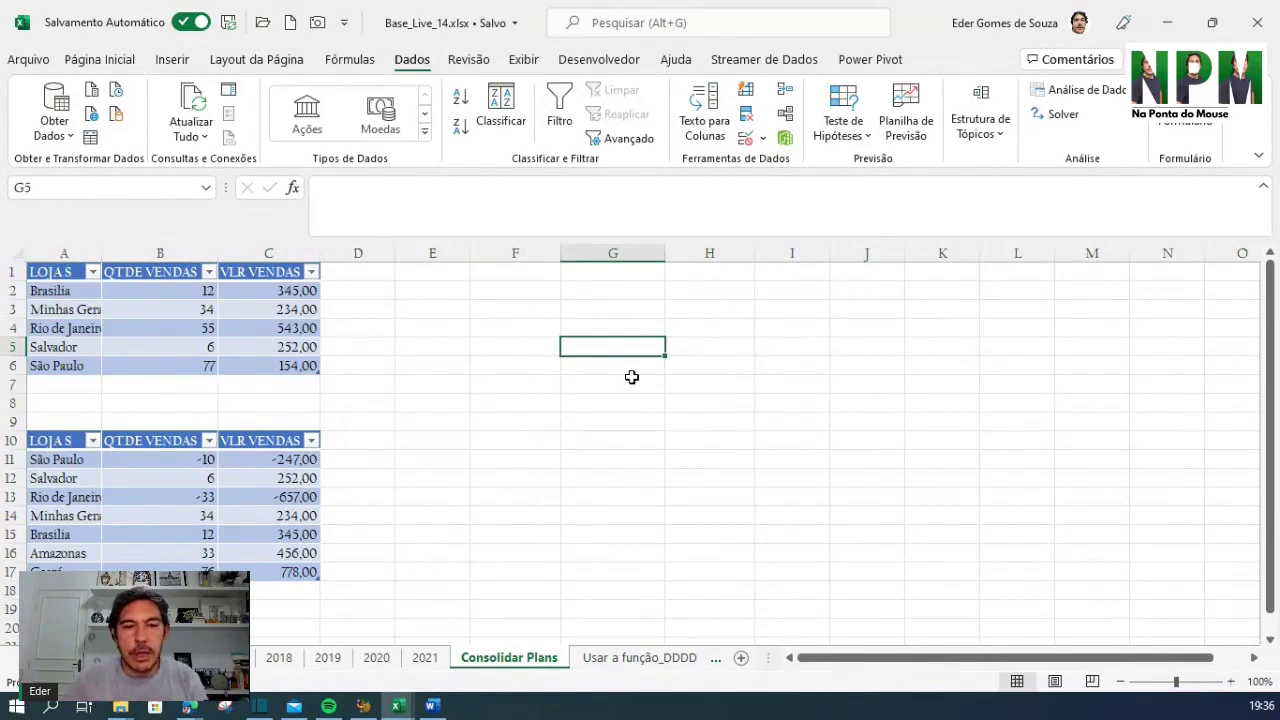
Check the weekday formula in B2 of Usar a função_DDDD, then show Matriz Aleatória
click(645, 660)
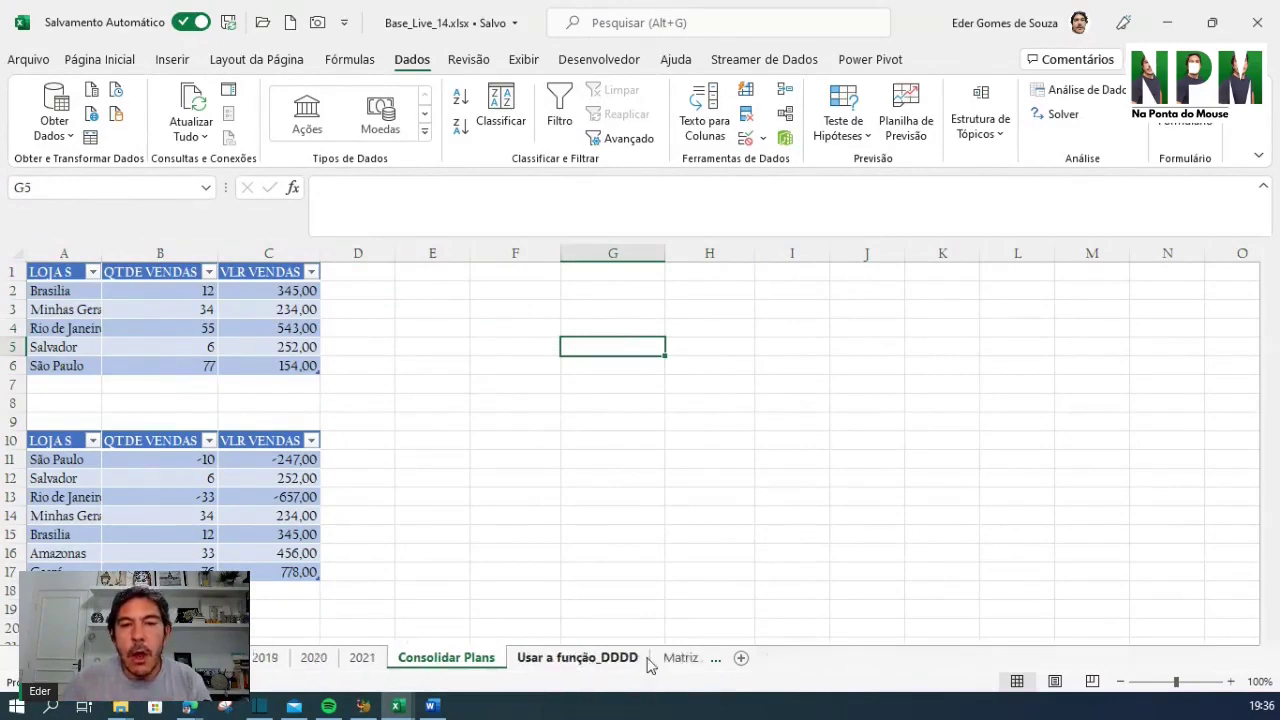
click(490, 517)
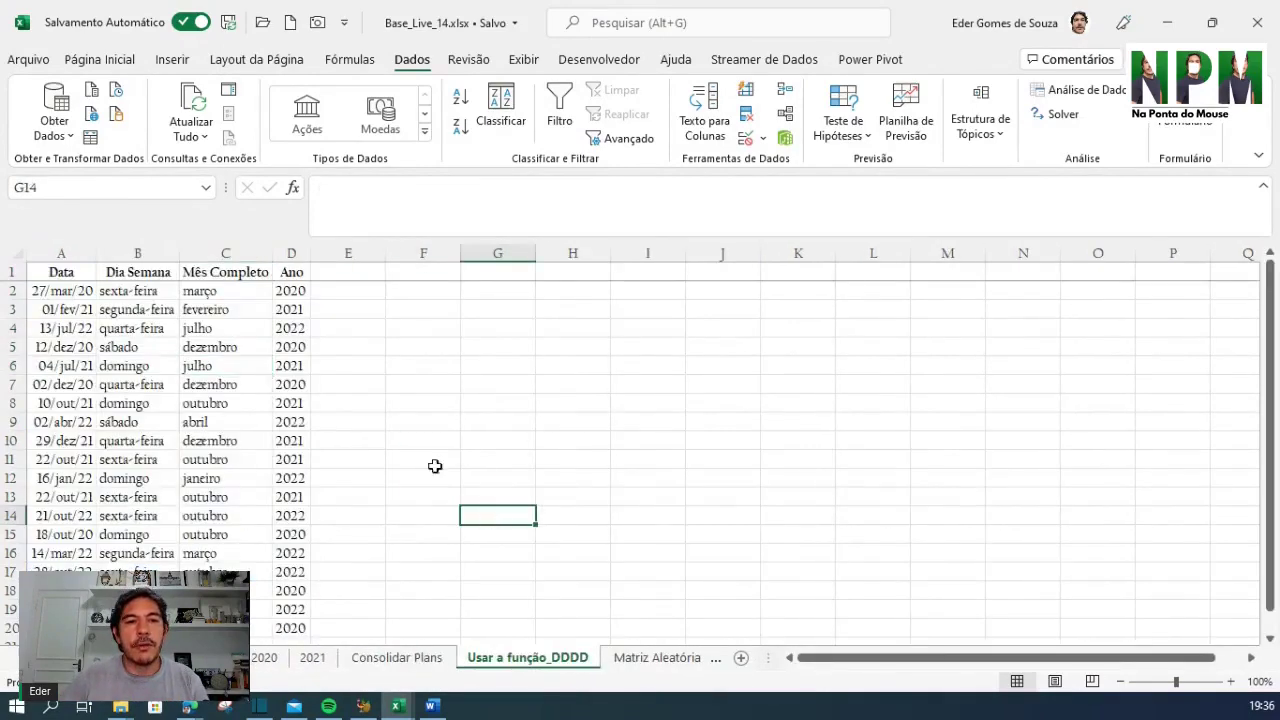
click(138, 290)
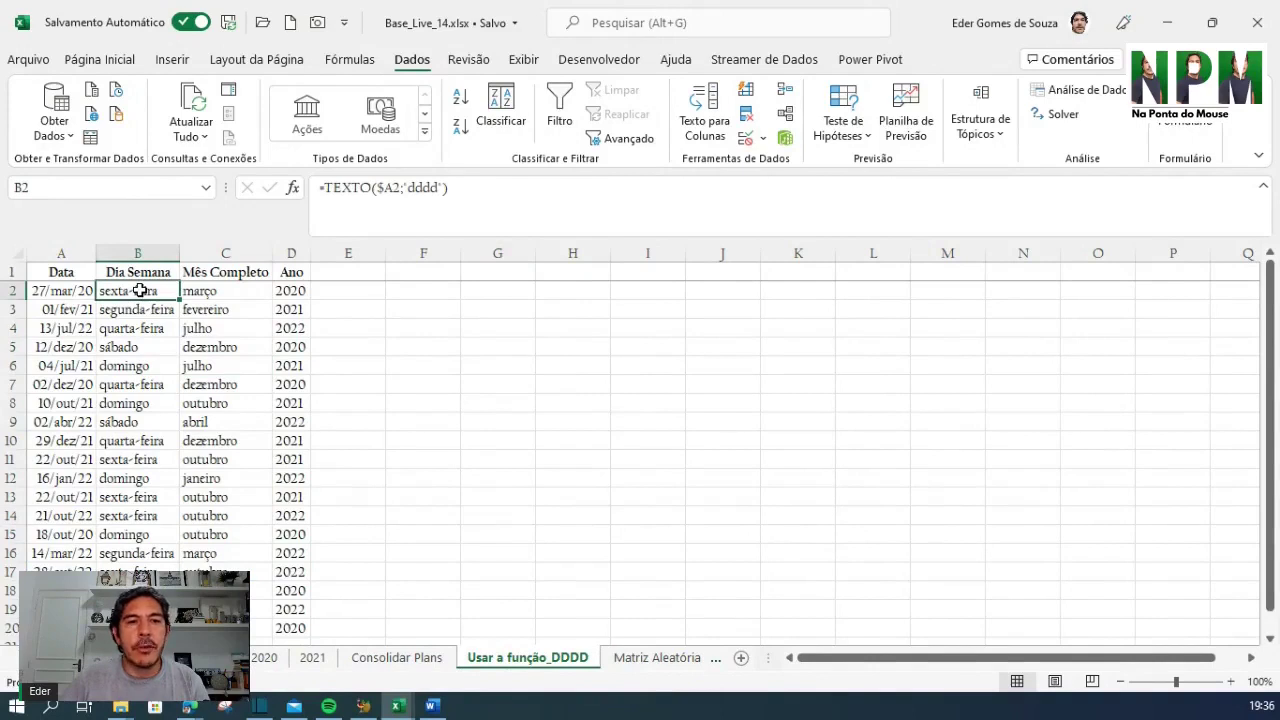
click(605, 444)
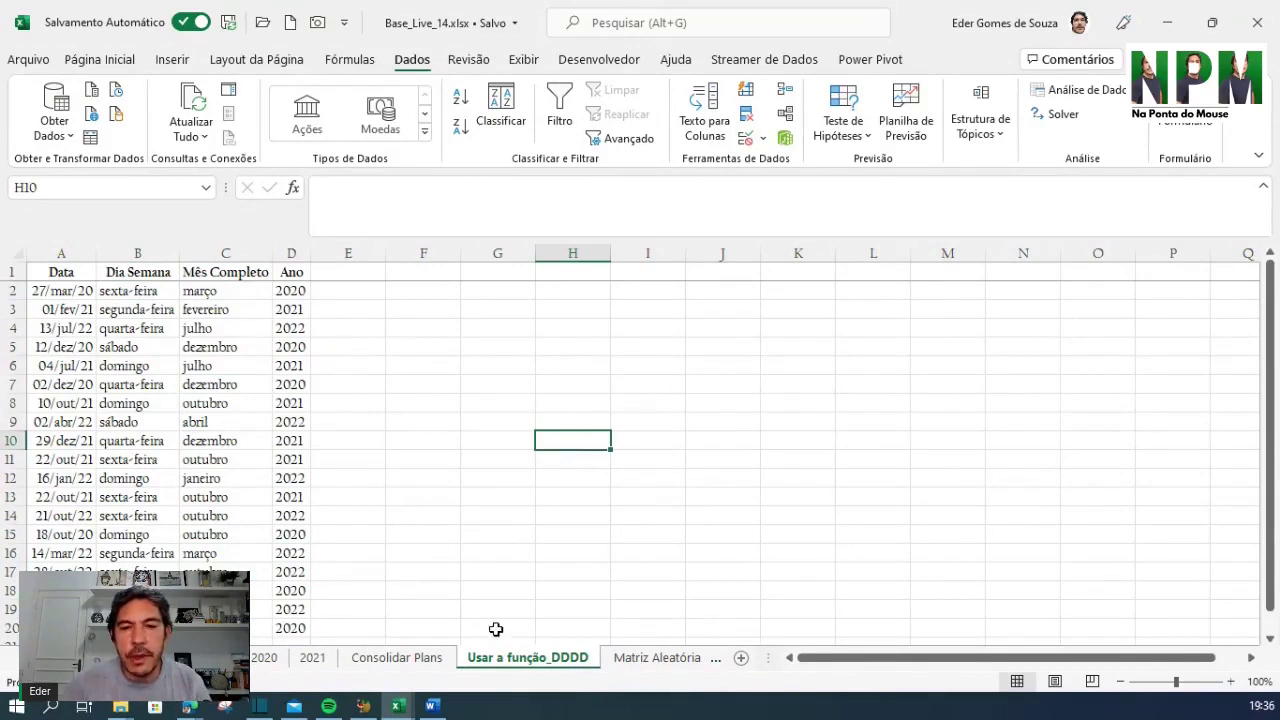
click(678, 660)
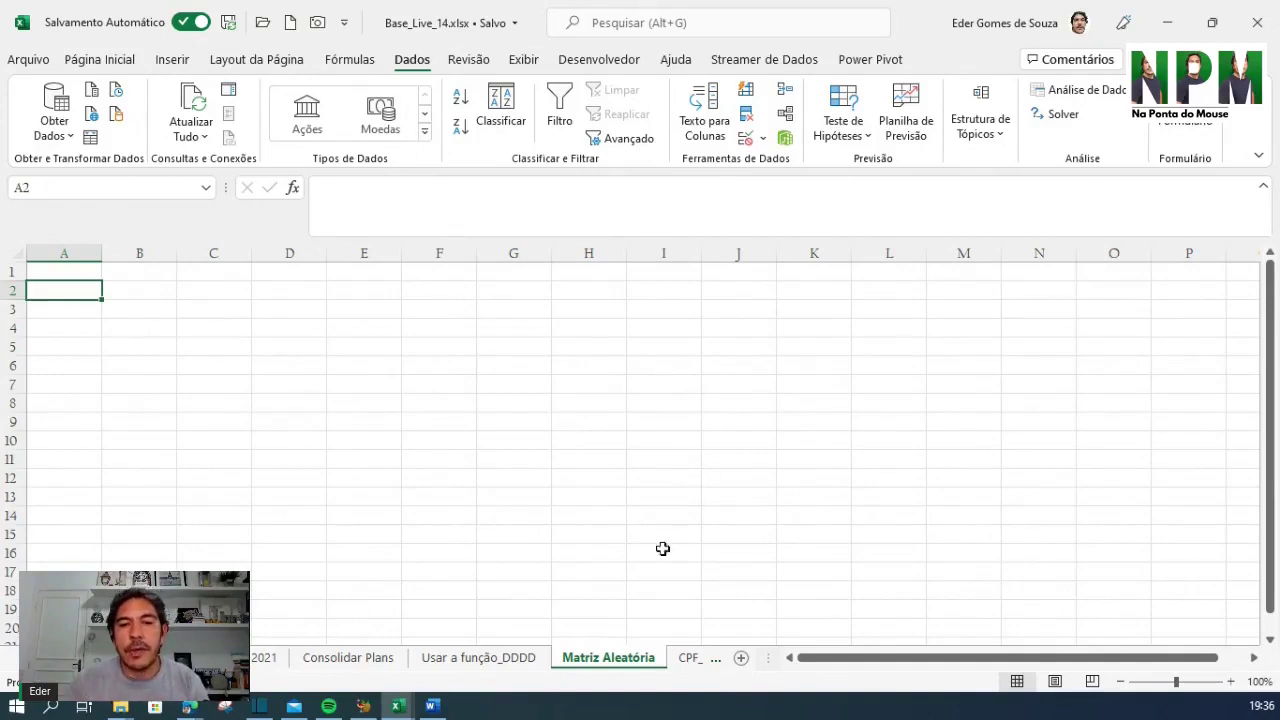
Review the four format strings on CPF_CEP and the Preench_Vazios_Ex_1 data
click(687, 658)
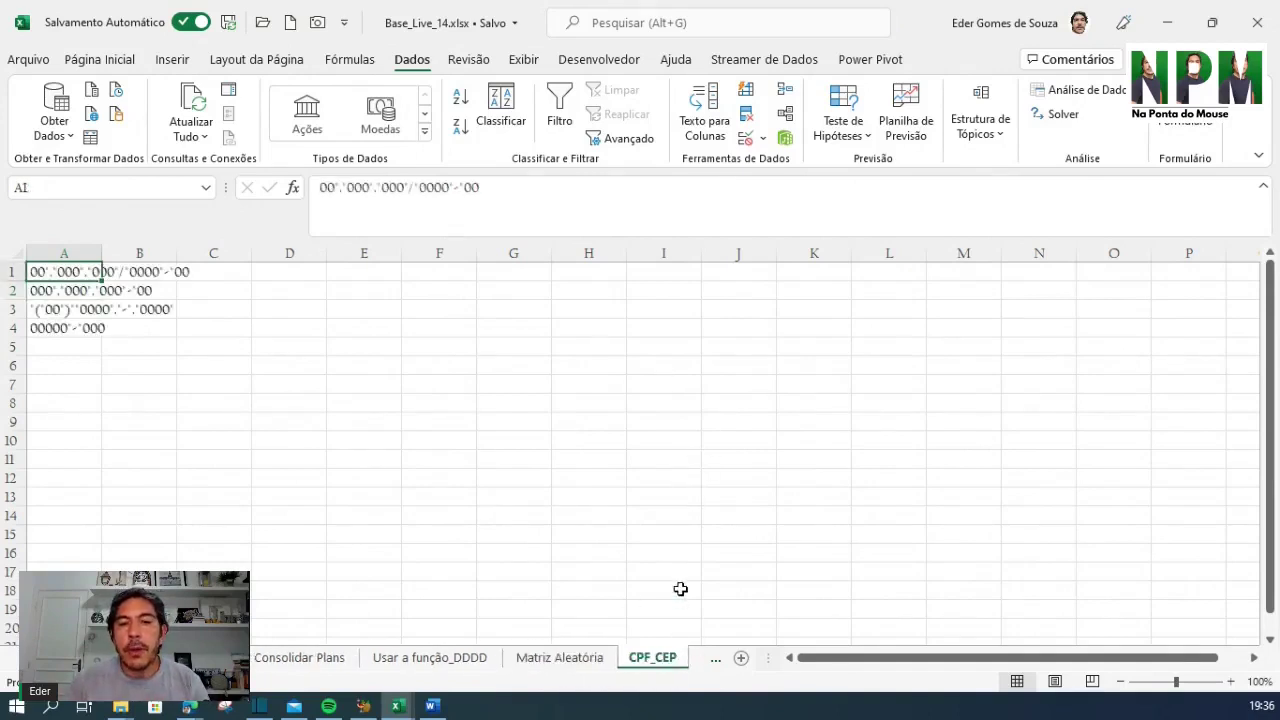
click(512, 367)
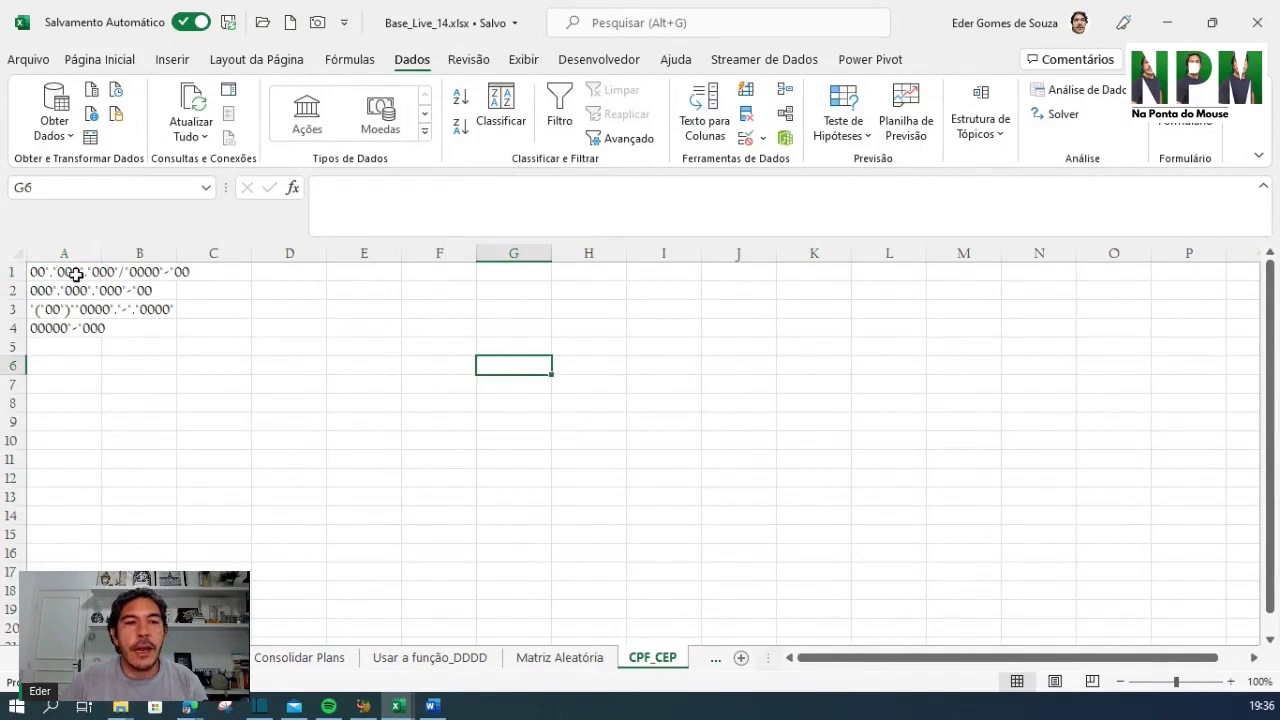
drag(69, 276, 76, 333)
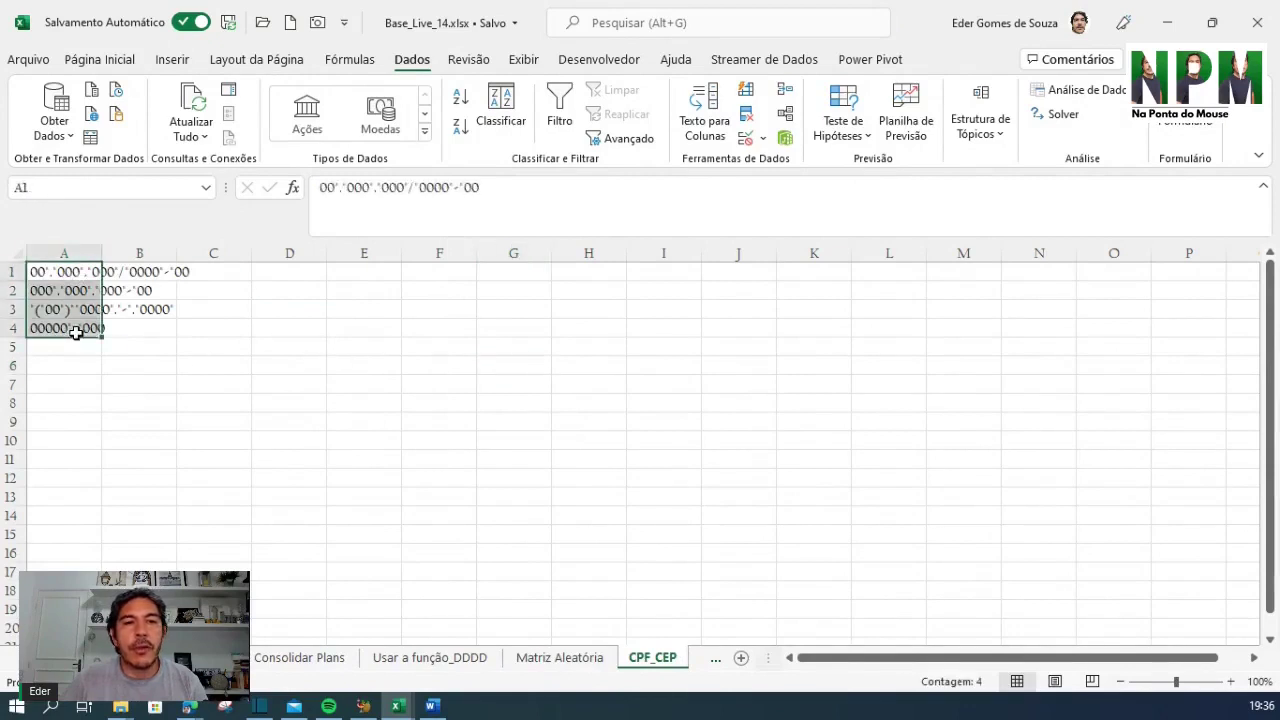
click(715, 658)
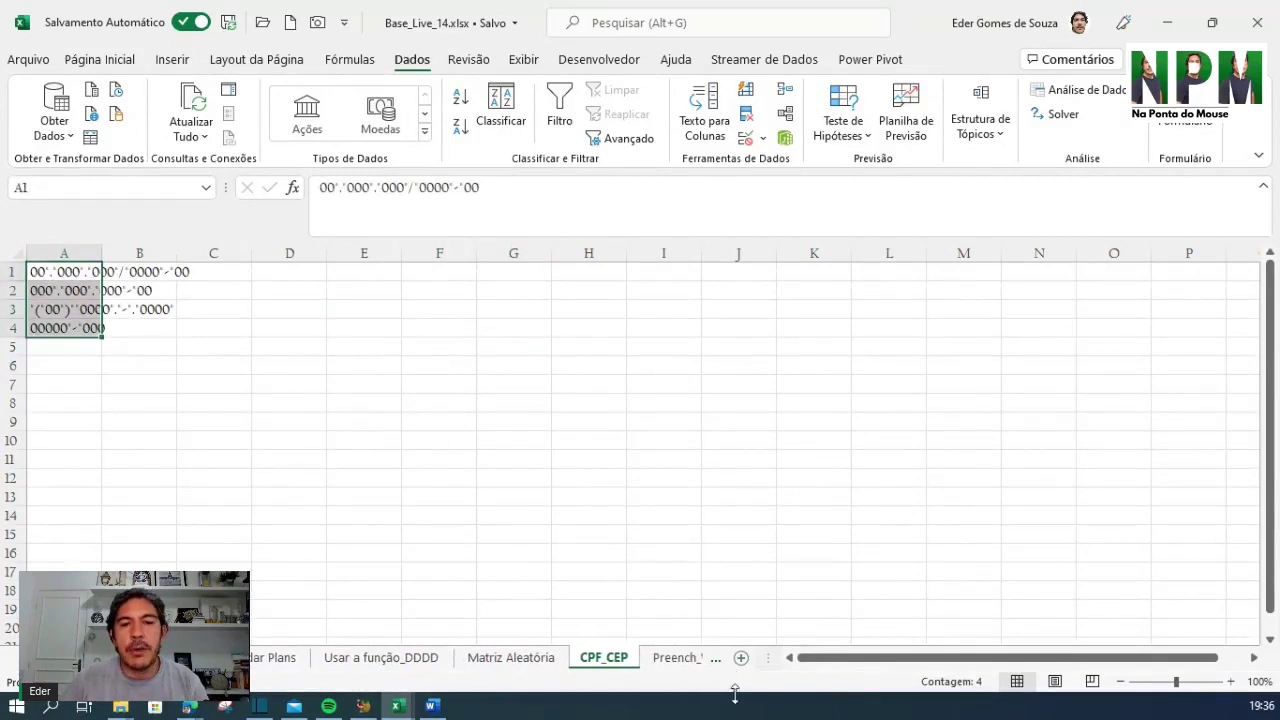
click(674, 664)
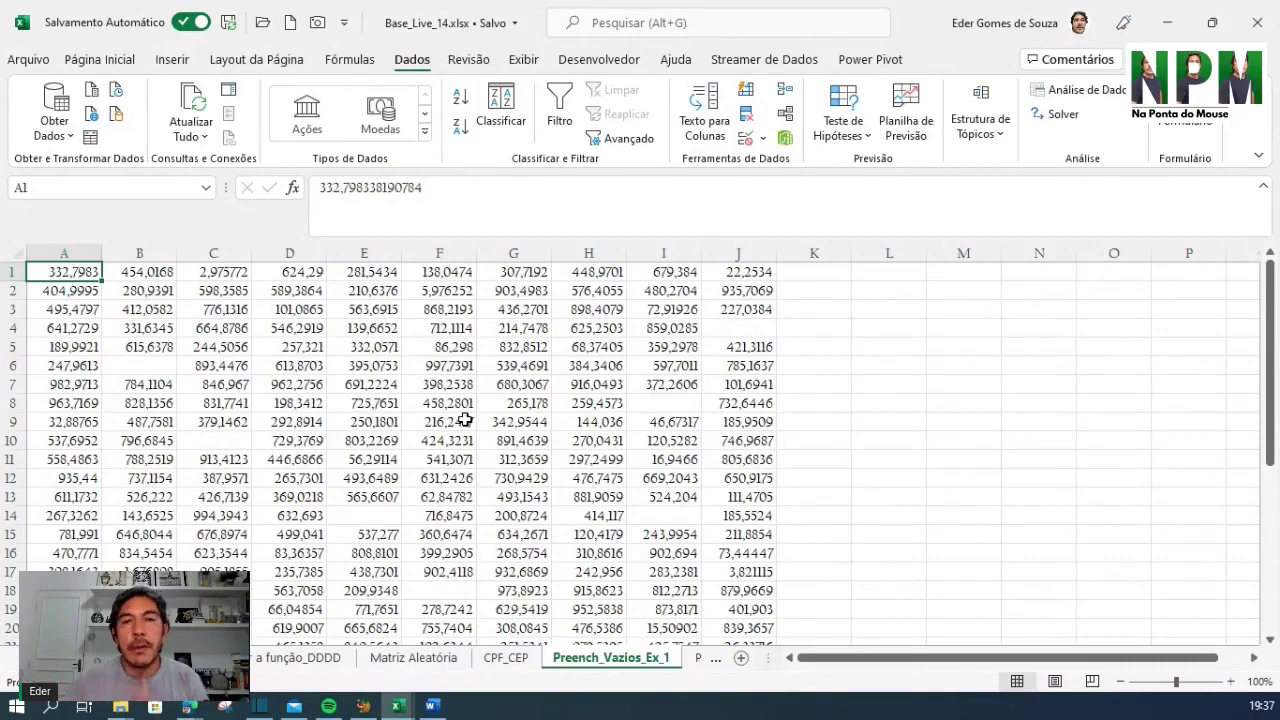
click(136, 364)
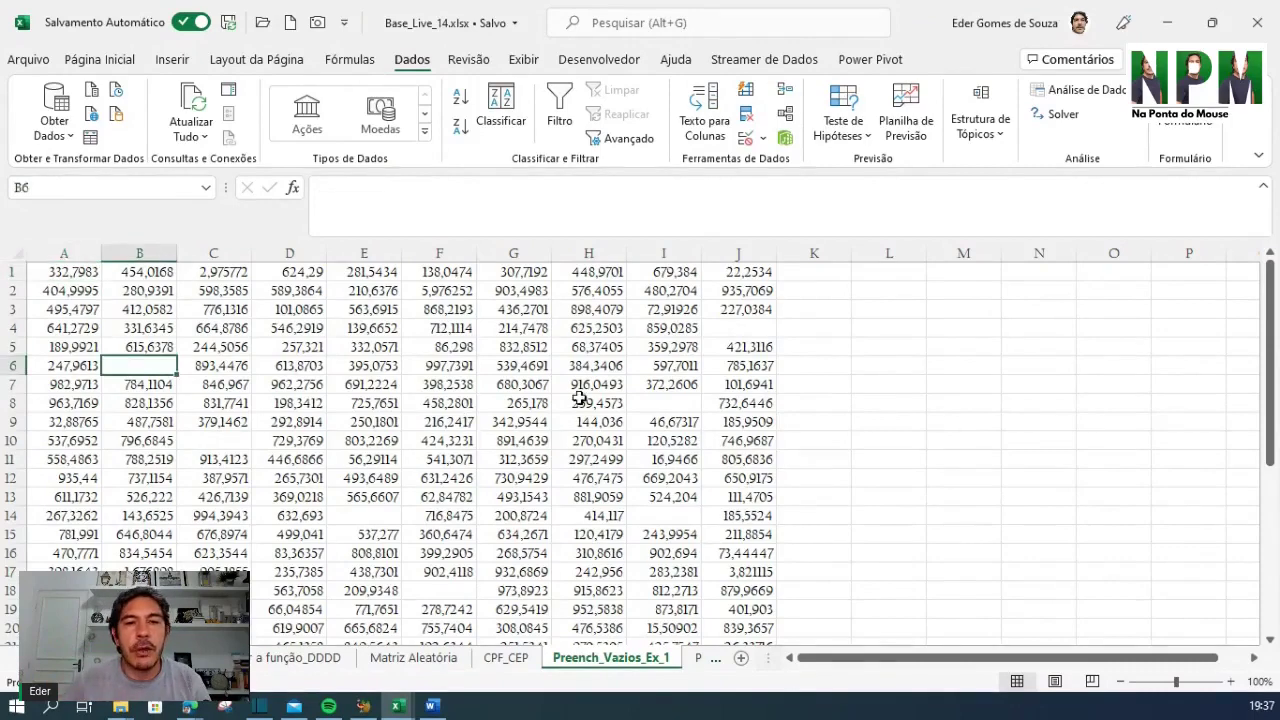
Browse the Preench_Vazias_Ex_2 and Função Prim_Maiusc sheets
click(697, 658)
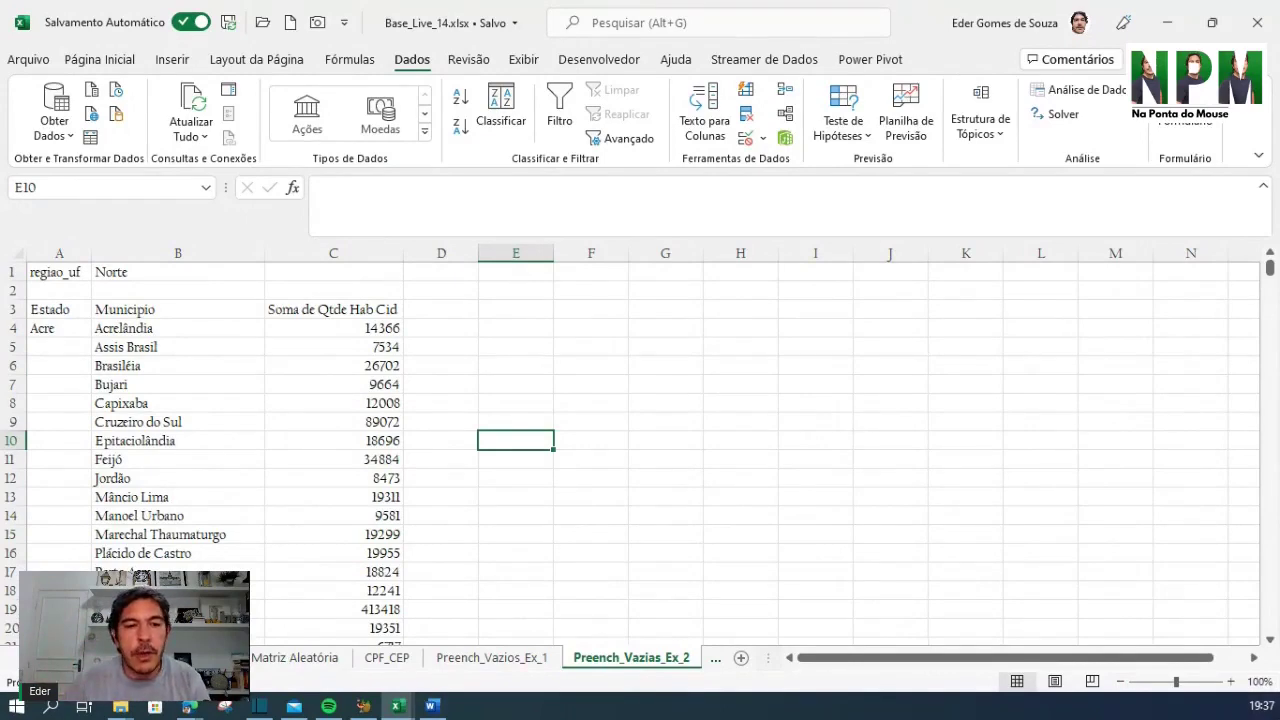
click(52, 657)
click(52, 657)
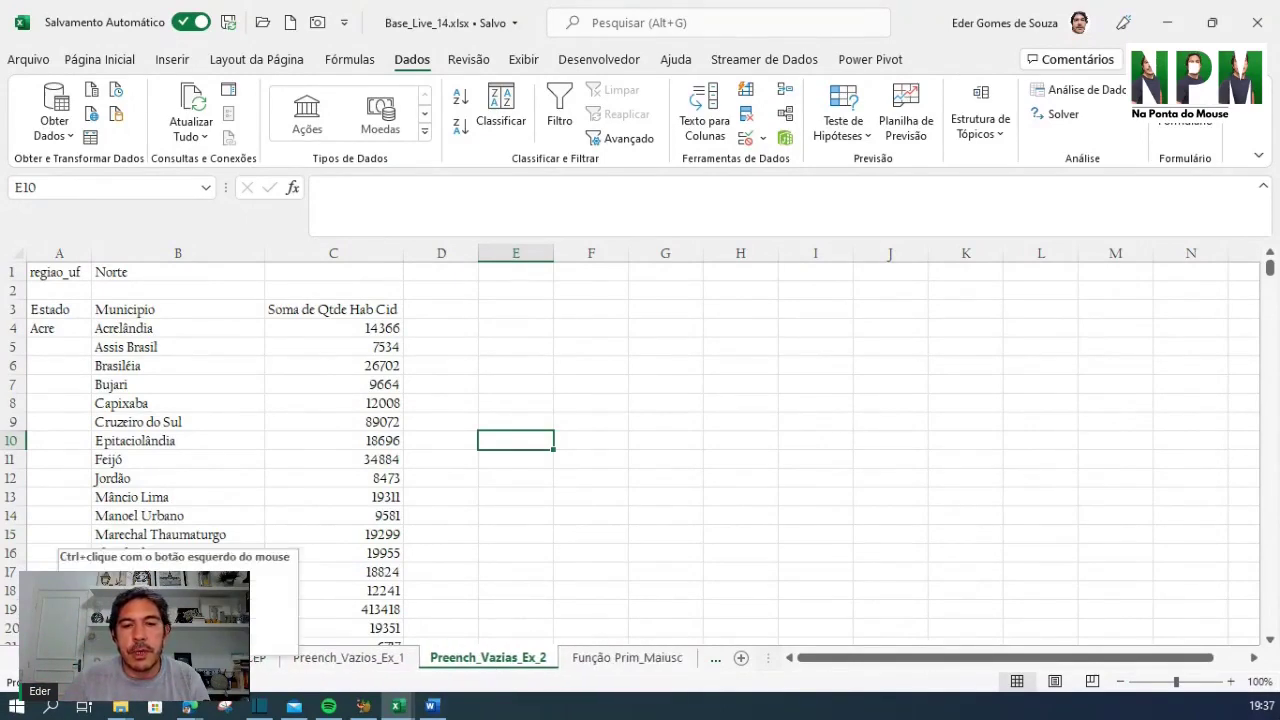
click(52, 657)
click(513, 658)
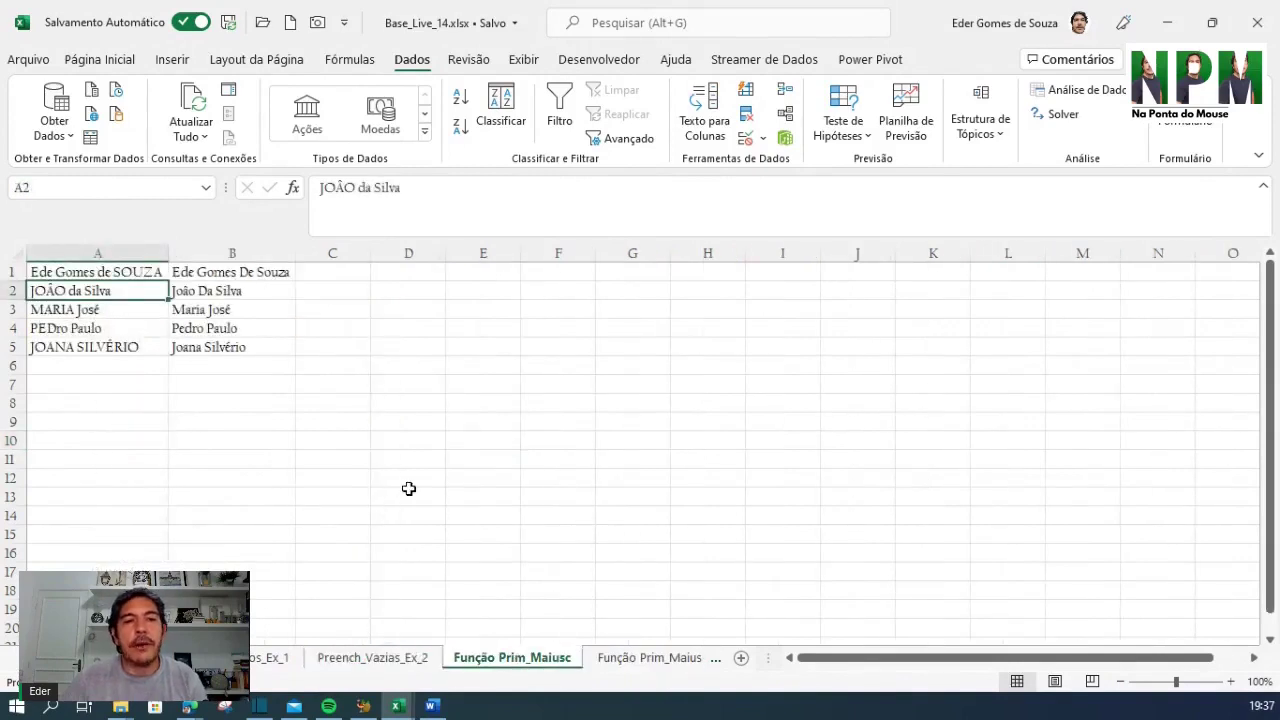
click(658, 369)
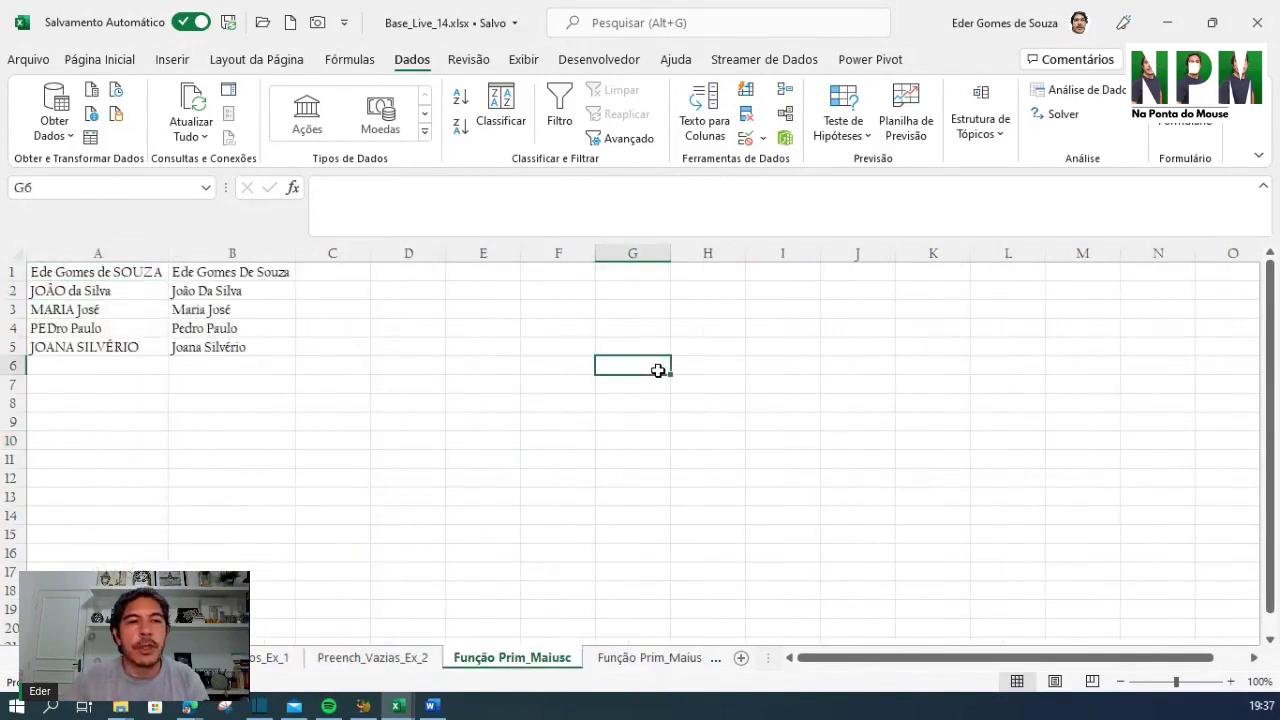
Show the Função Prim_Maiusc_ARRUMAR sheet and scroll the tabs back to the year sheets
click(645, 660)
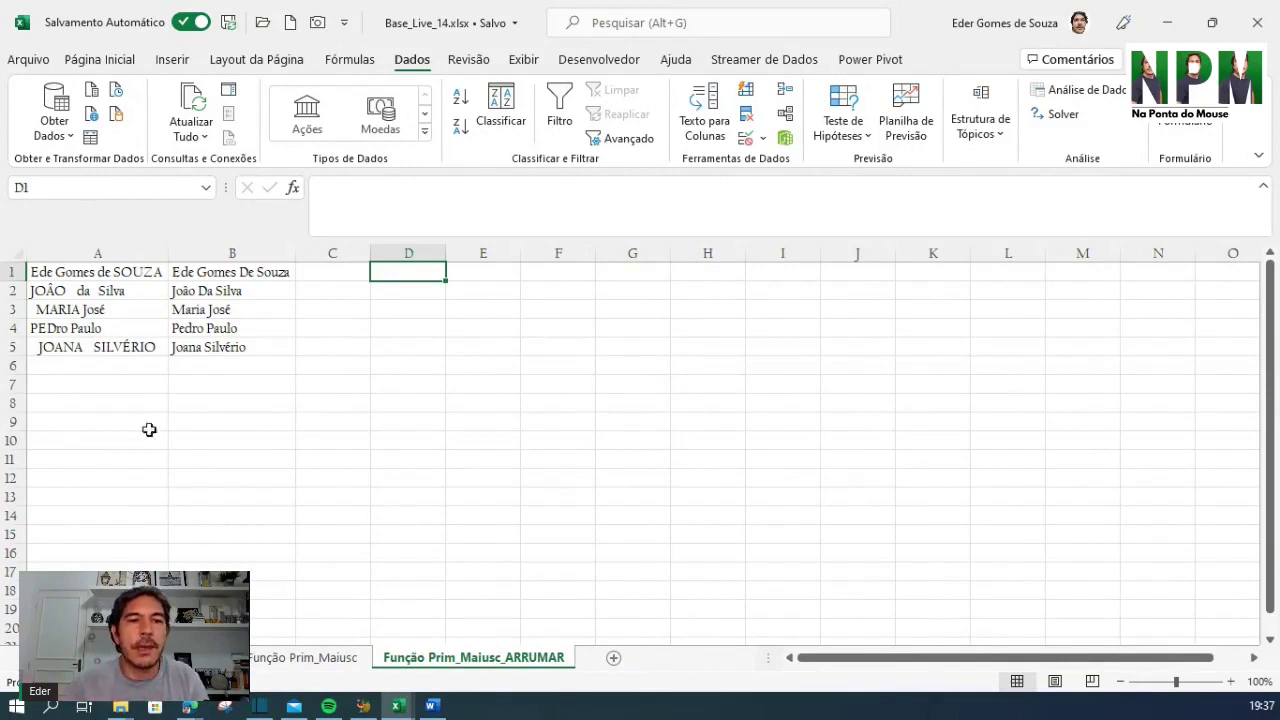
click(26, 659)
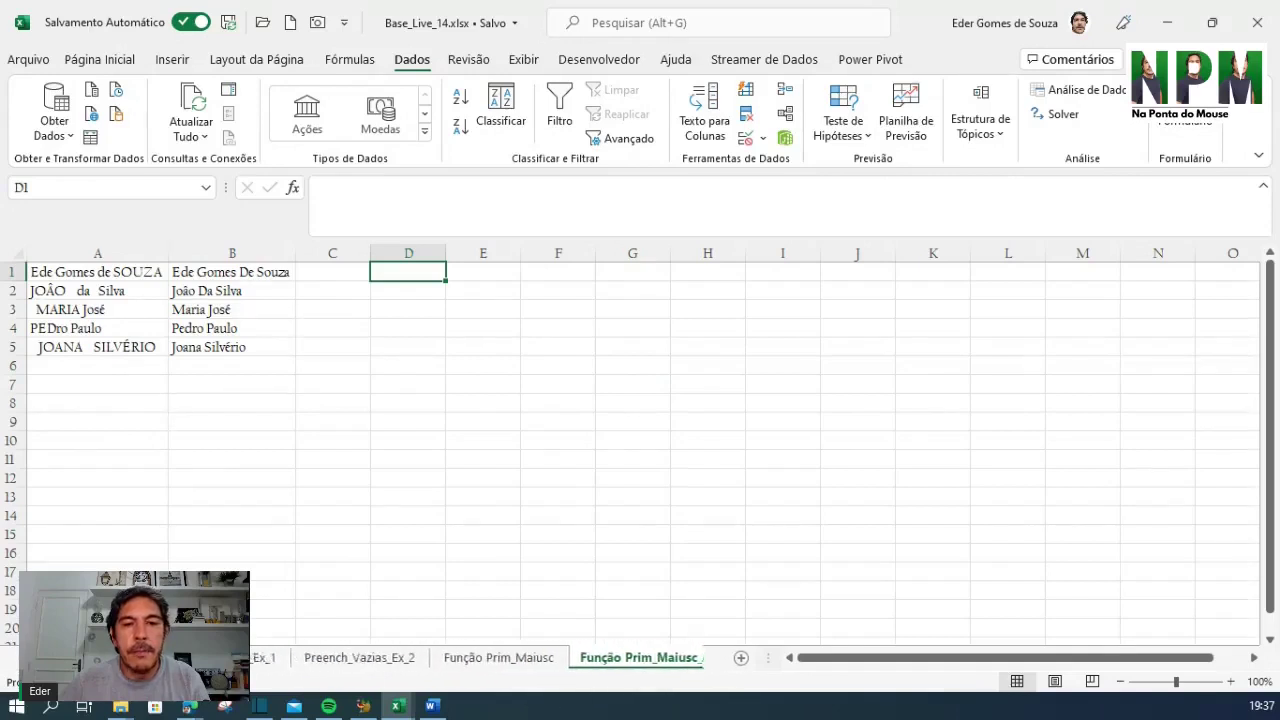
click(26, 659)
click(26, 659)
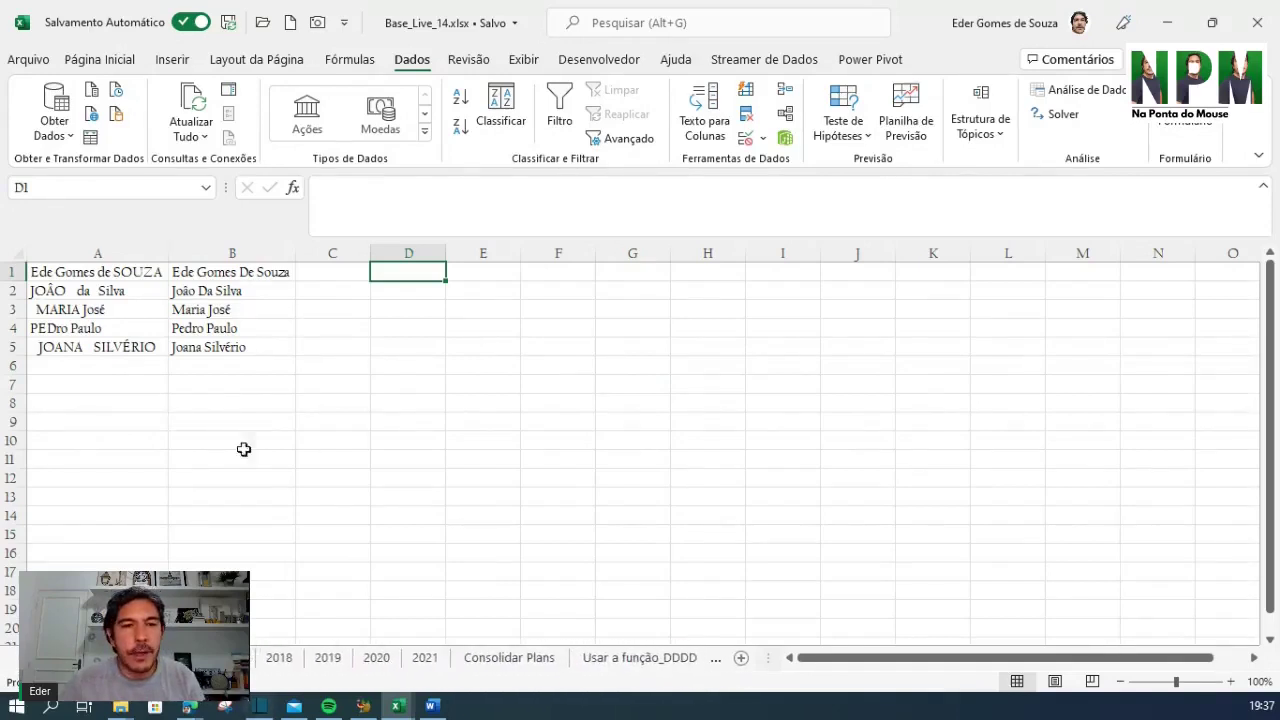
click(350, 318)
Inspect the ARRUMAR formula in B1, then return to the 2018 monthly values sheet
click(259, 280)
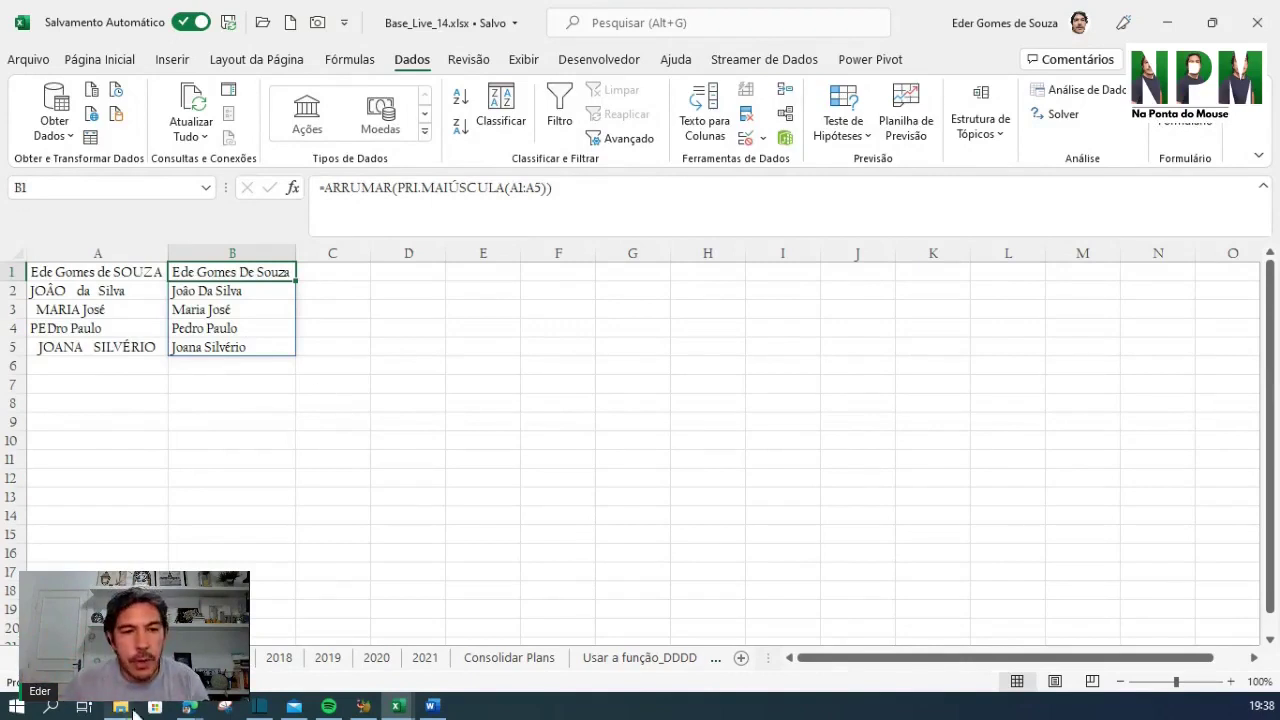
key(ctrl+Page_Up)
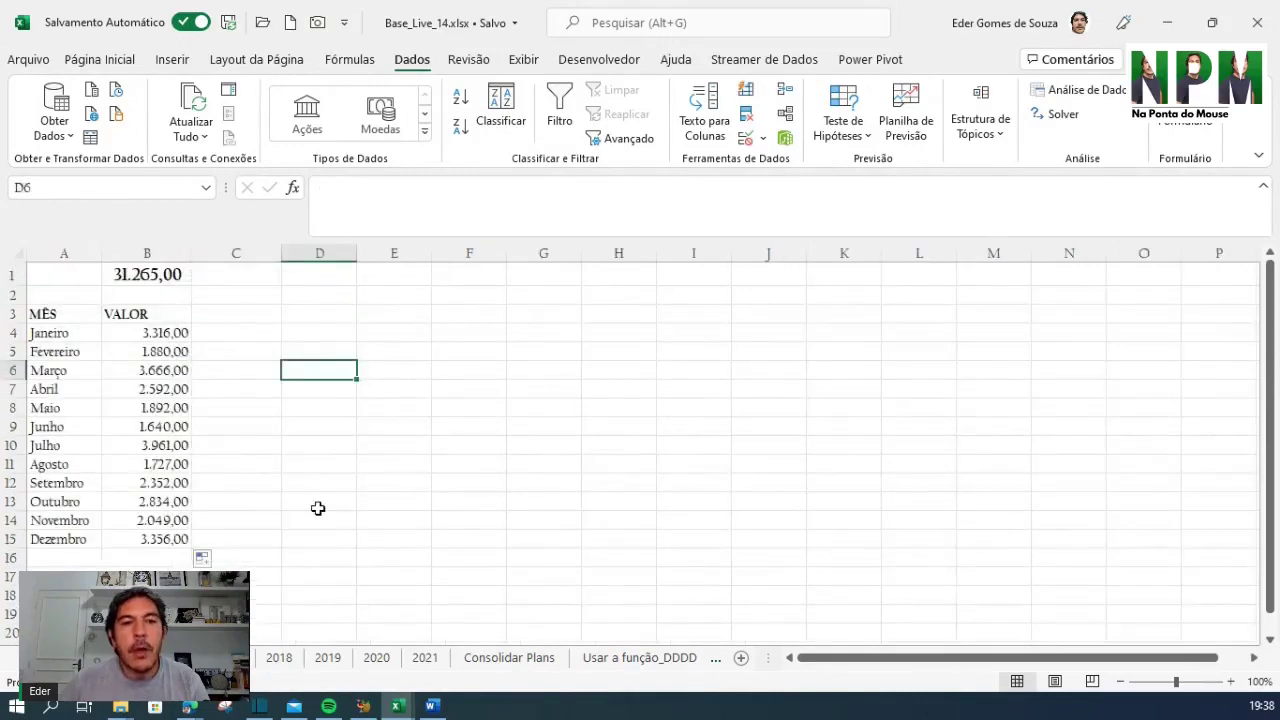
click(317, 505)
click(250, 315)
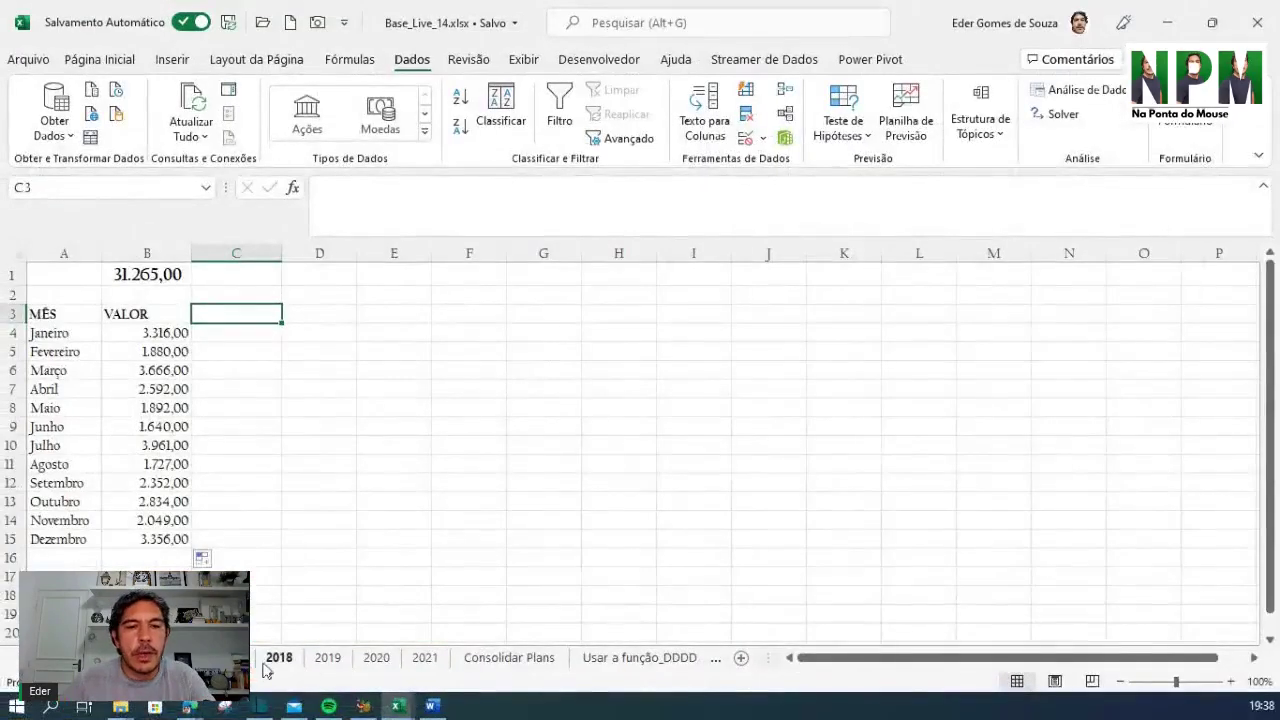
Flip through the yearly sales sheets up to 2021
click(270, 660)
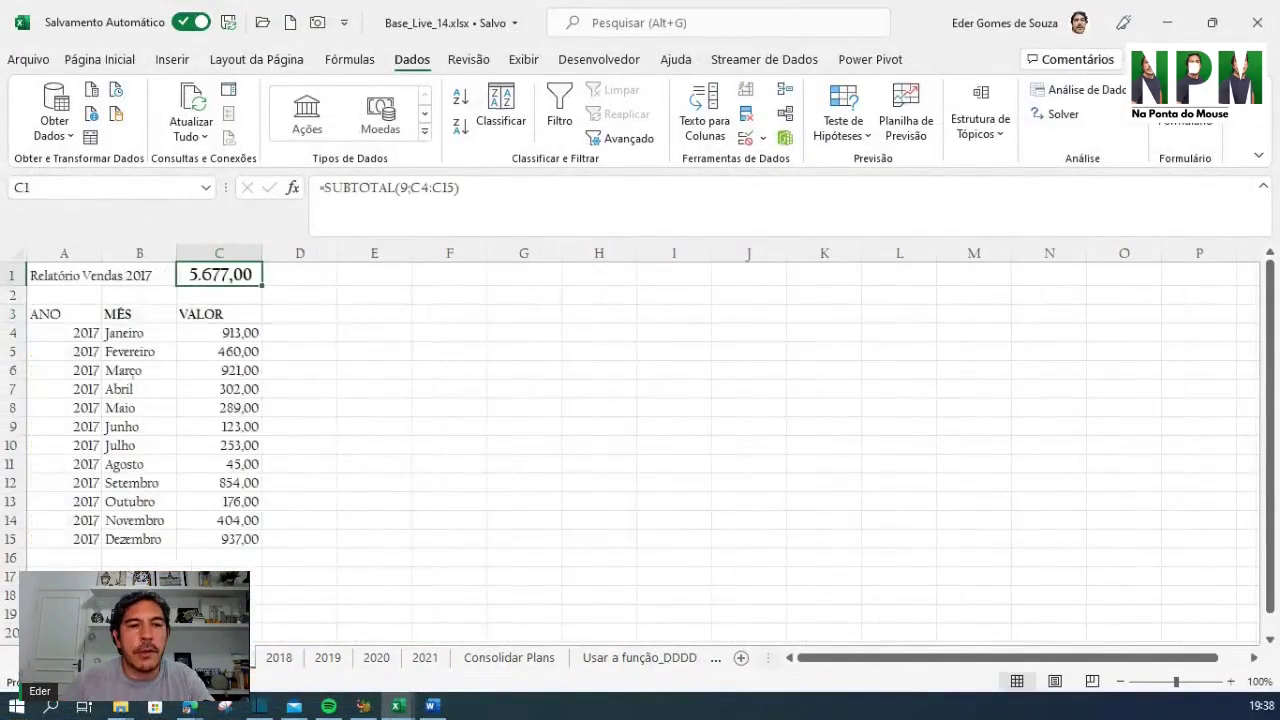
click(283, 662)
click(330, 658)
click(376, 660)
click(424, 658)
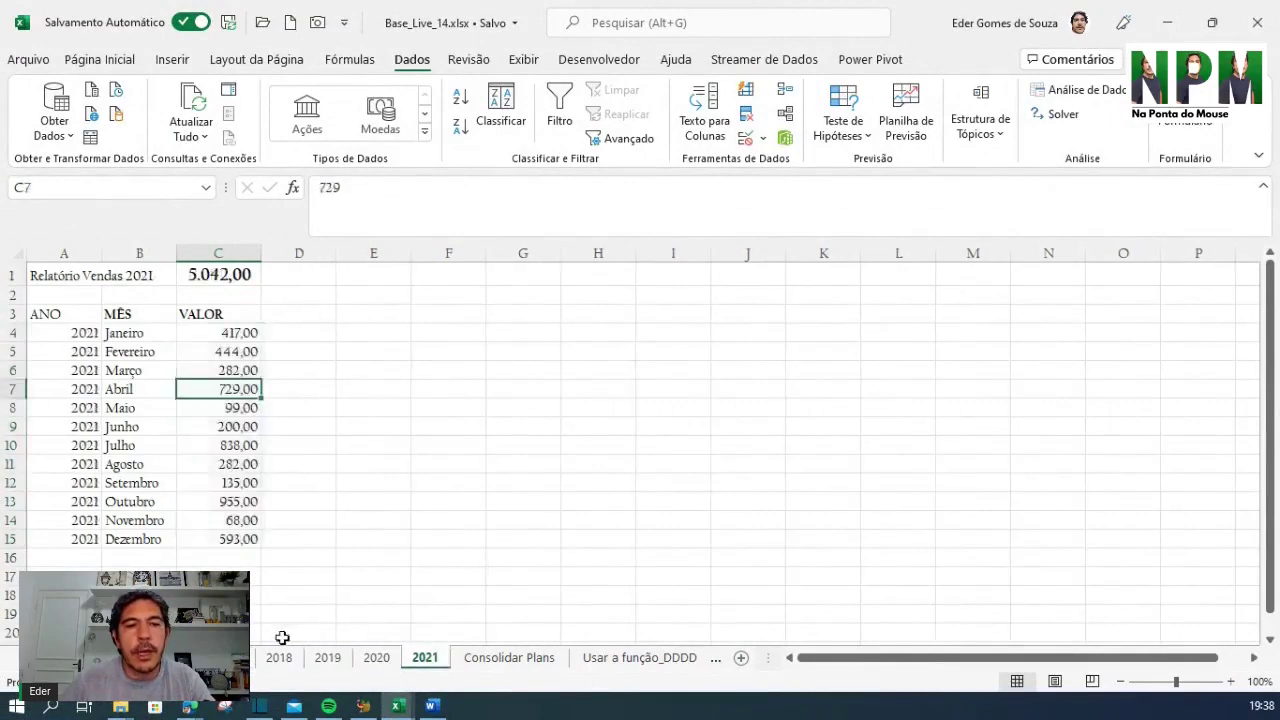
click(431, 487)
Group sheets 2017 through 2021, select cells on them, then ungroup by showing 2018
click(232, 659)
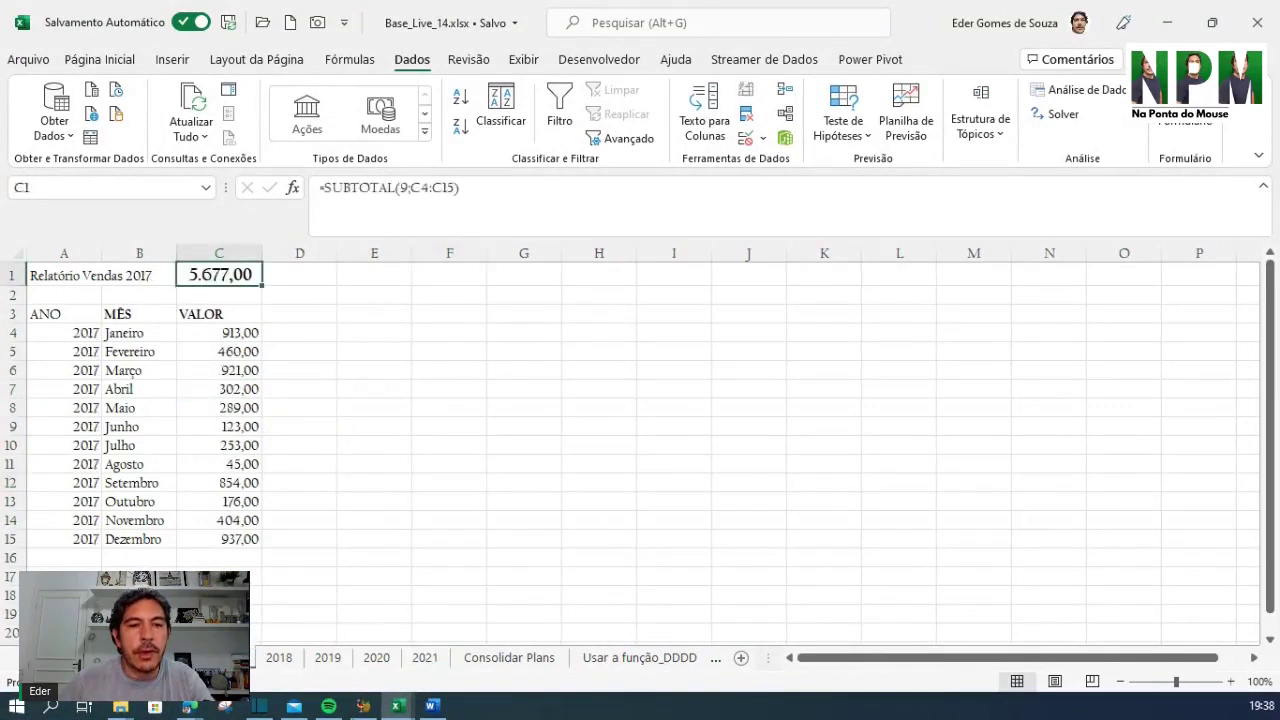
shift+click(427, 664)
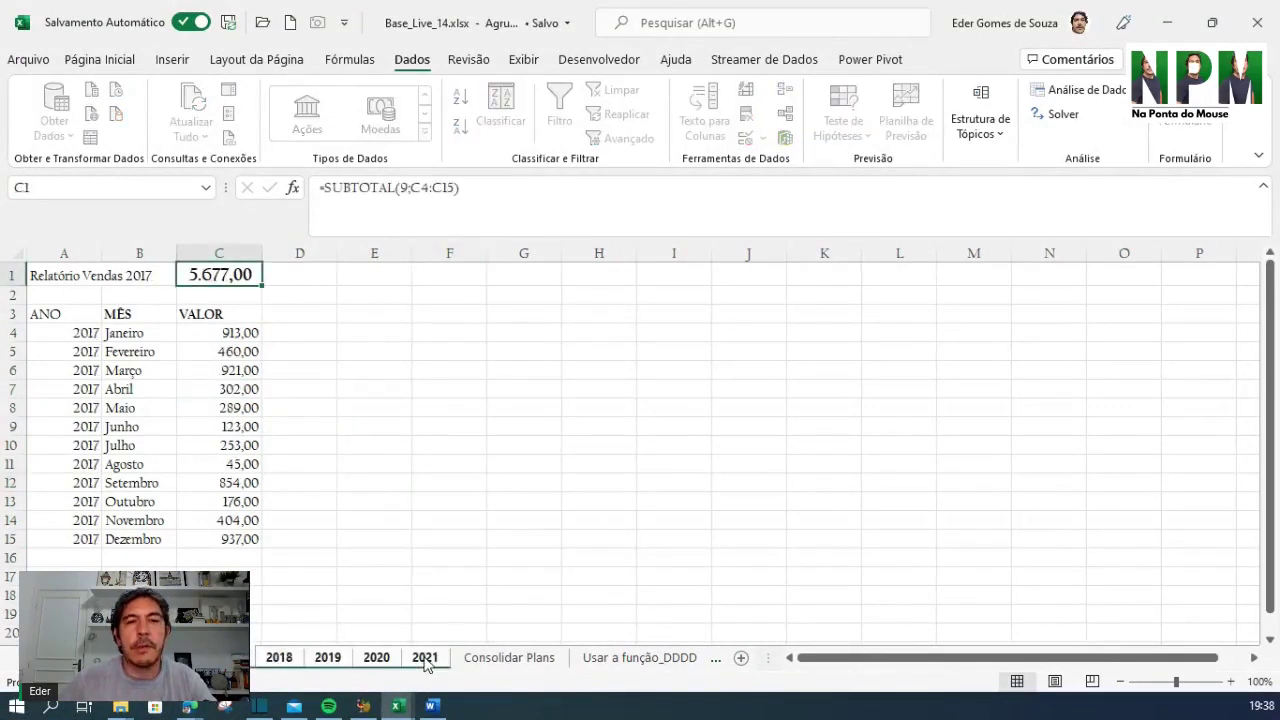
click(58, 315)
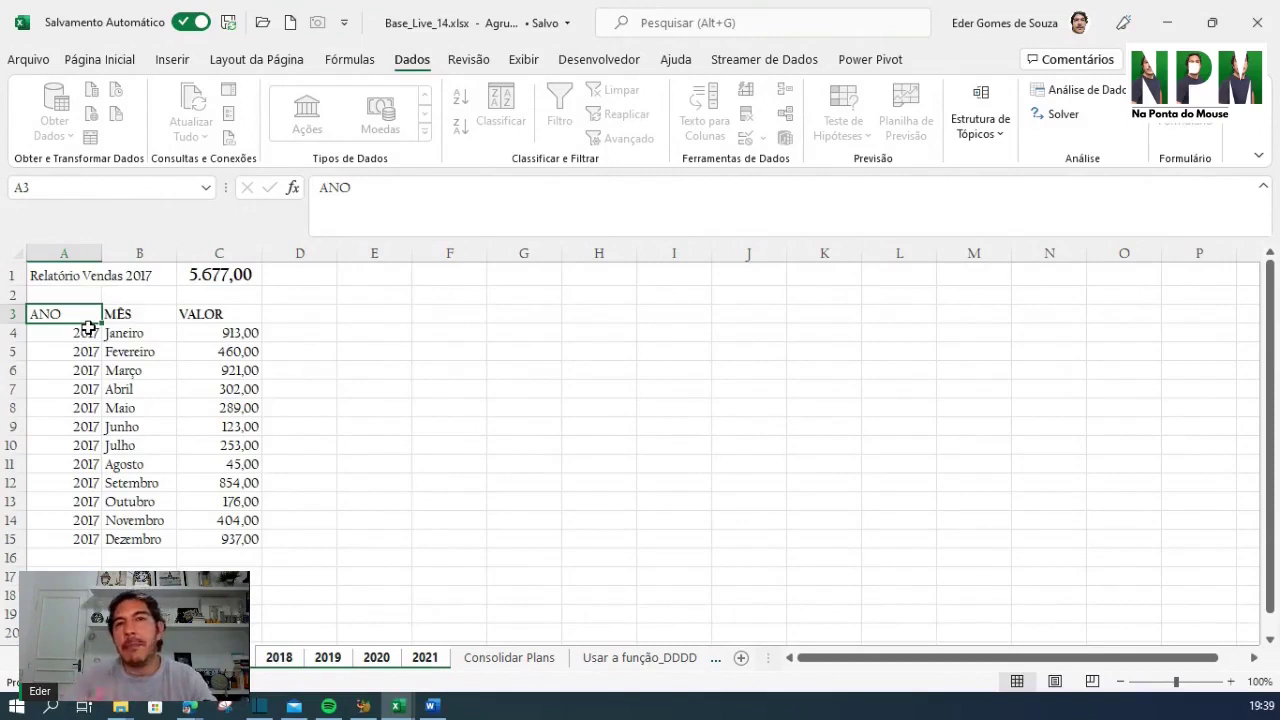
click(563, 366)
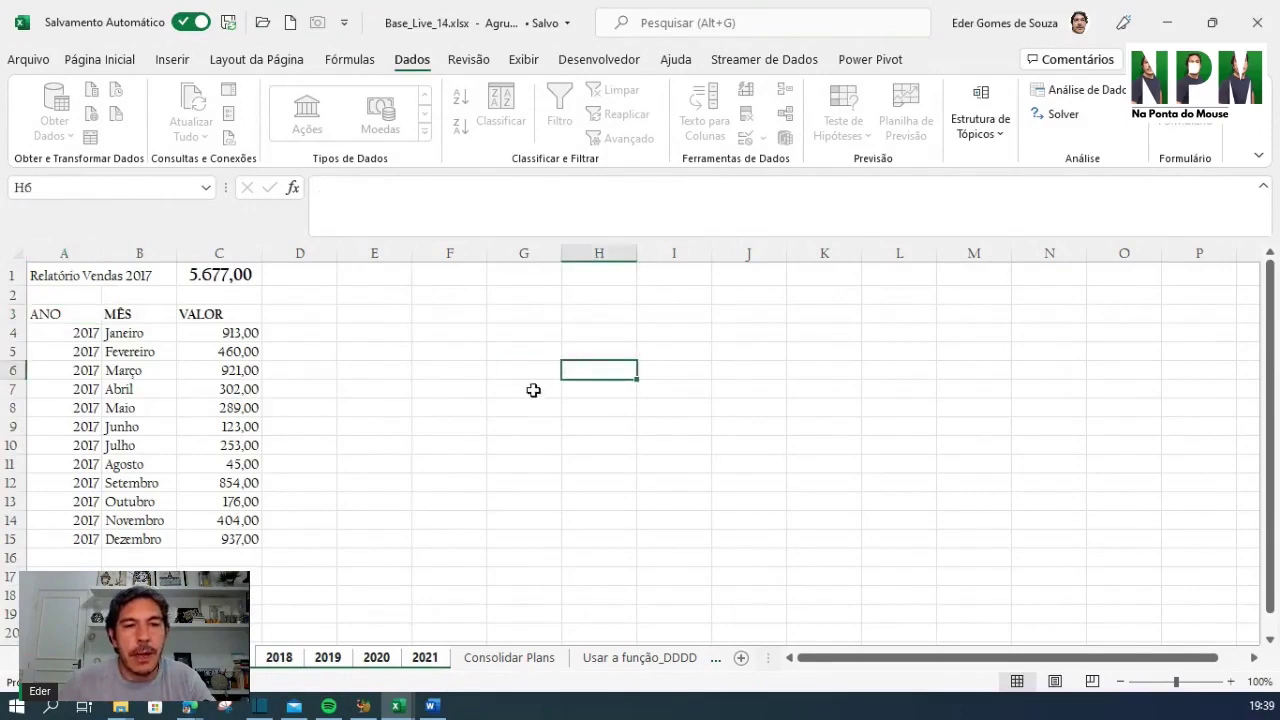
click(404, 465)
click(414, 578)
click(279, 657)
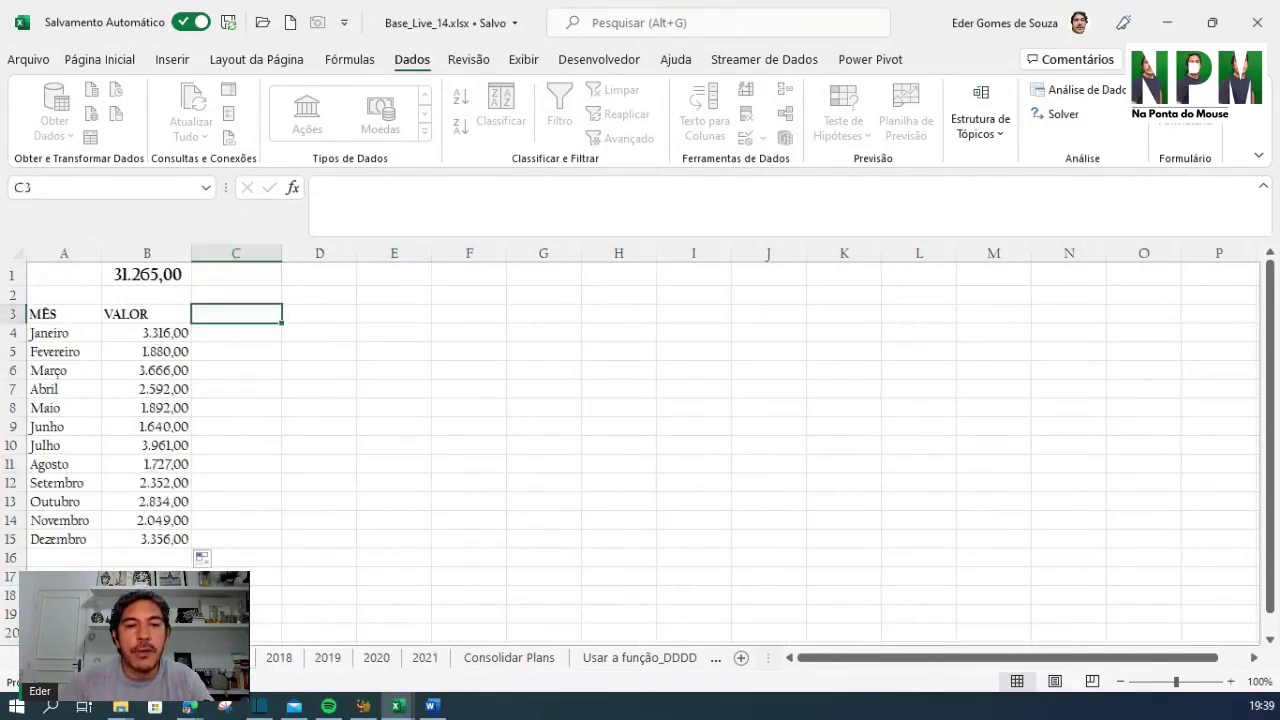
Delete the 31.265,00 SOMA total from B1 of the consolidated totals sheet
click(376, 657)
click(425, 657)
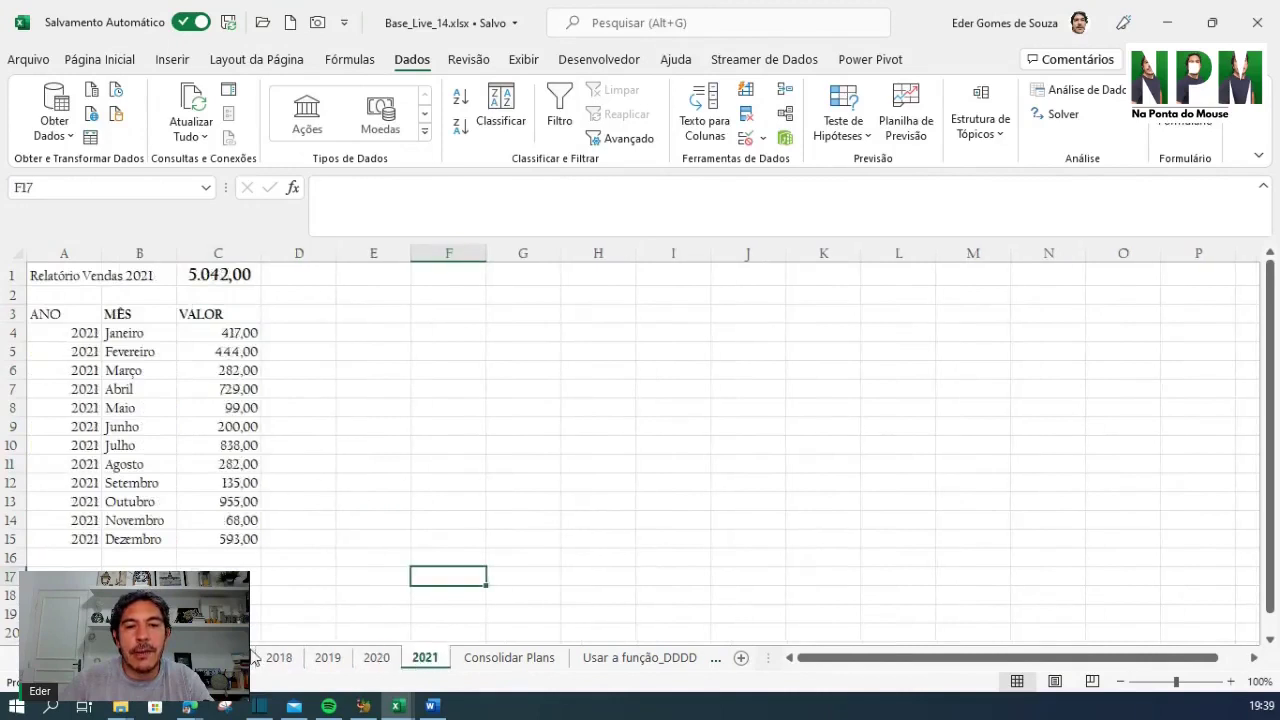
click(258, 657)
click(180, 657)
click(476, 368)
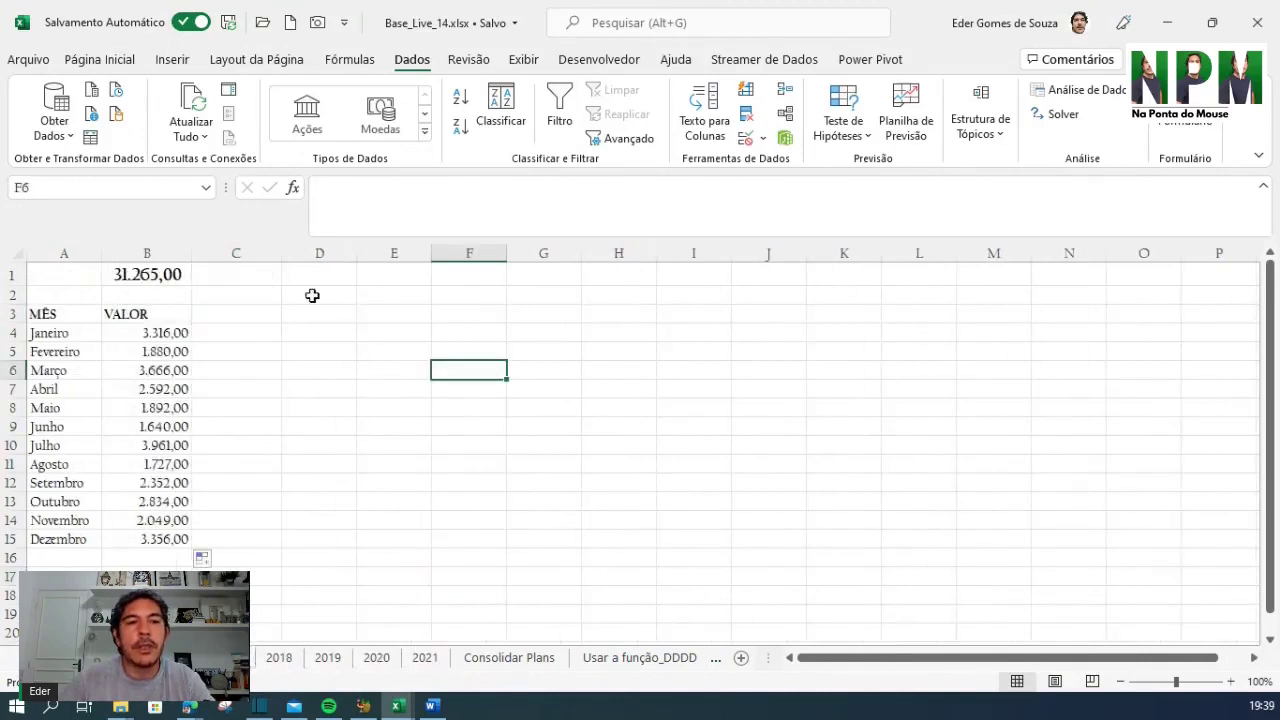
click(166, 277)
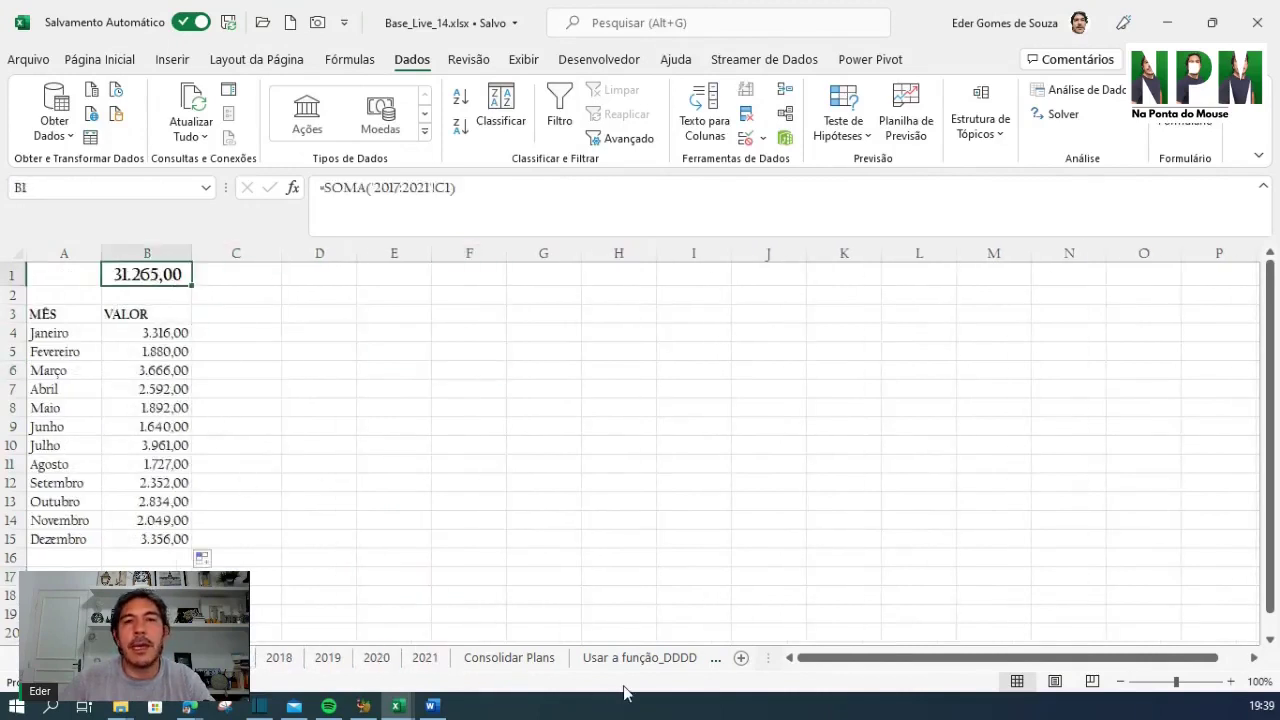
key(Delete)
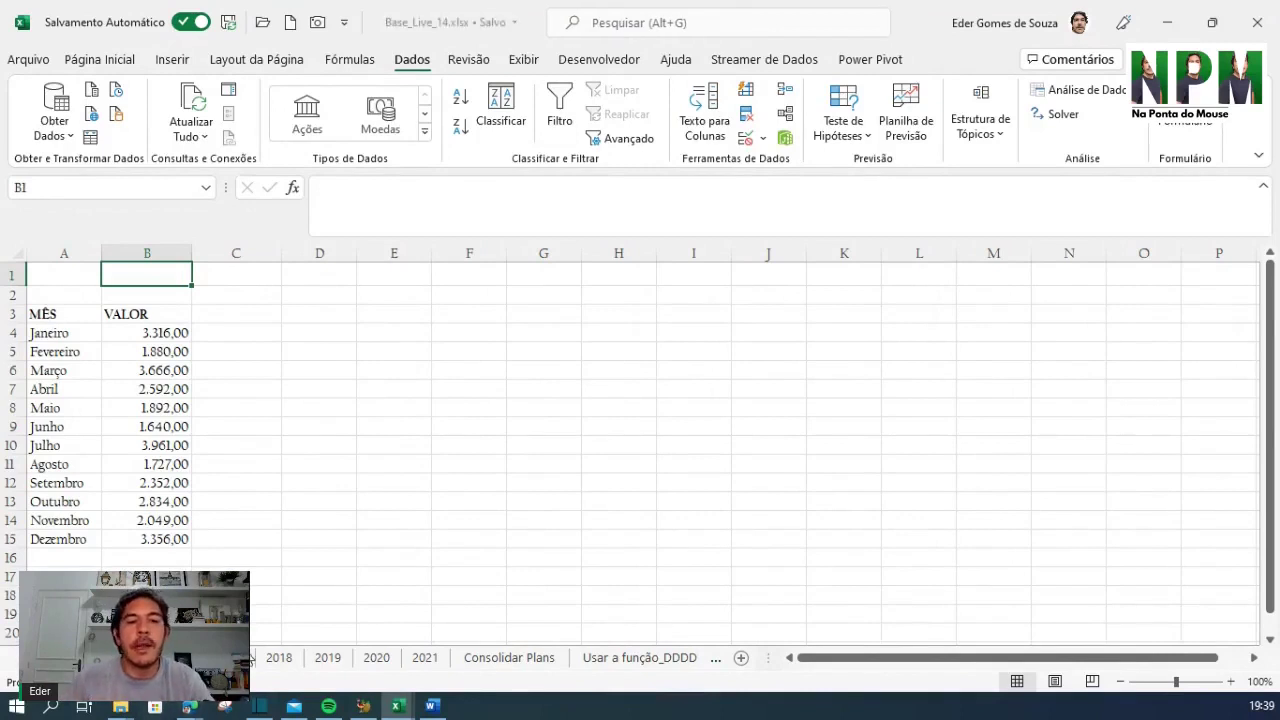
Enter =SOMA('2017:2021'!C1) in B1 to total C1 across the year sheets
click(425, 664)
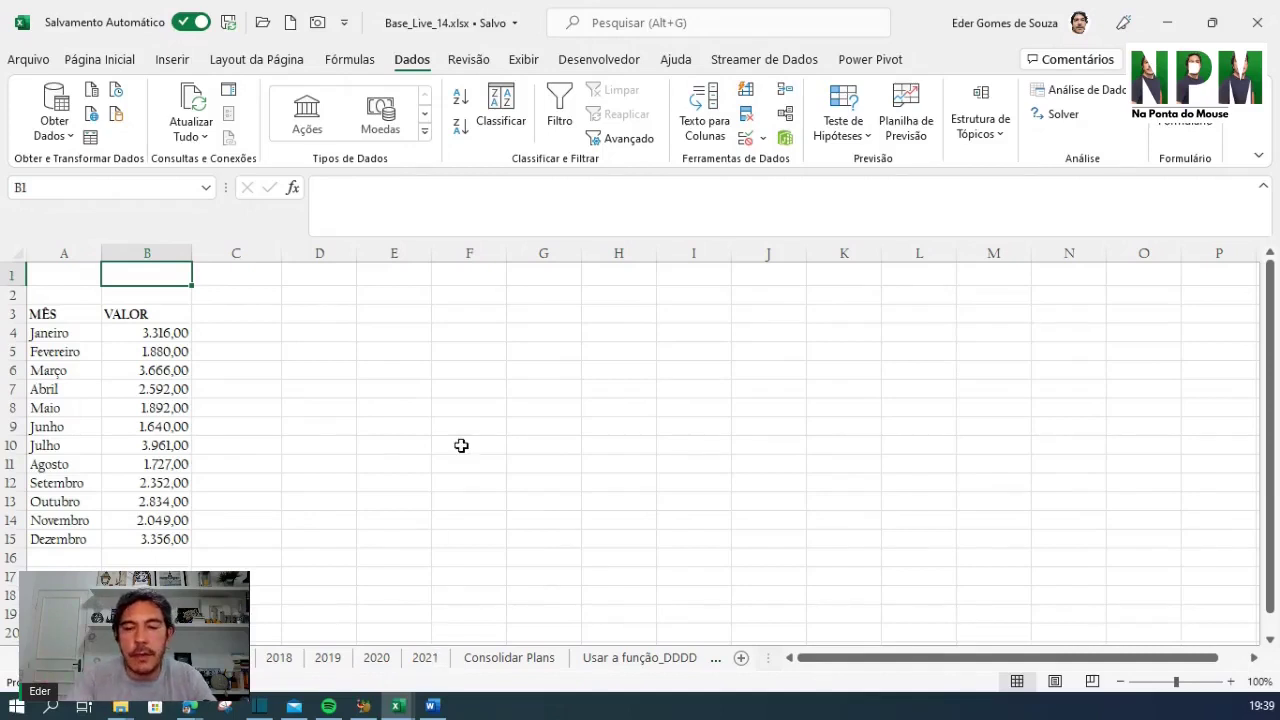
text(=)
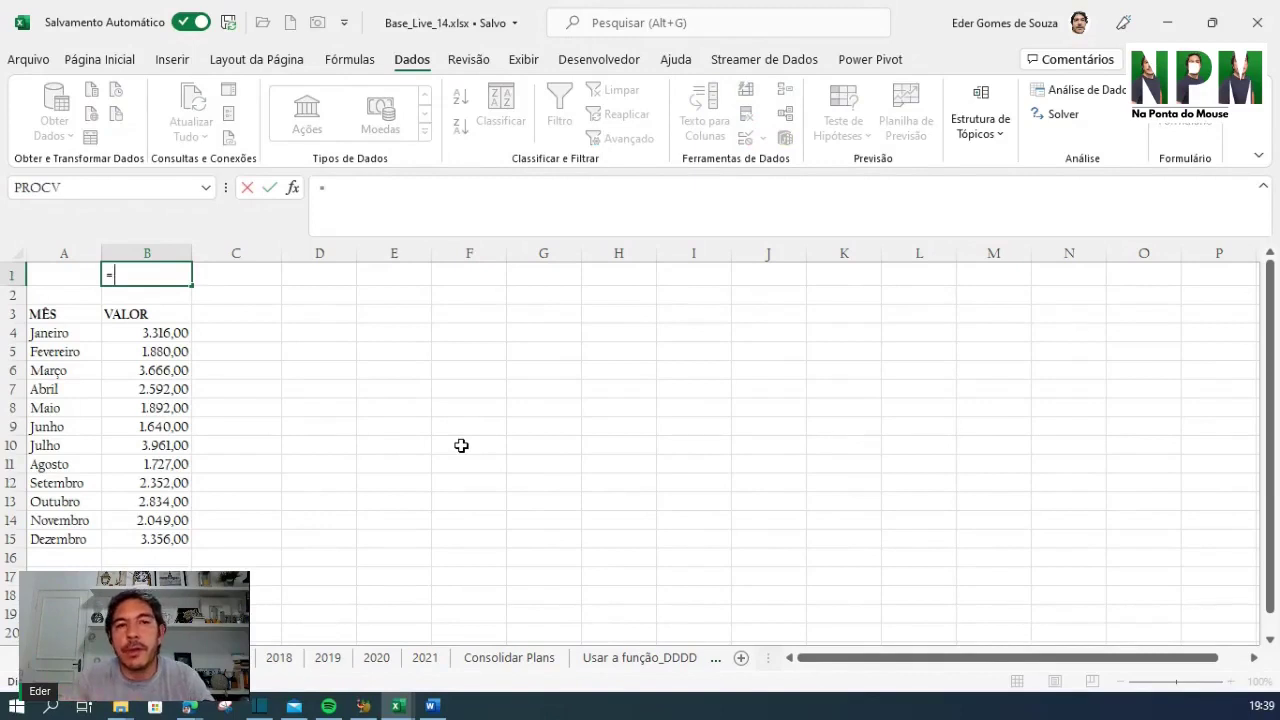
text(SOMA()
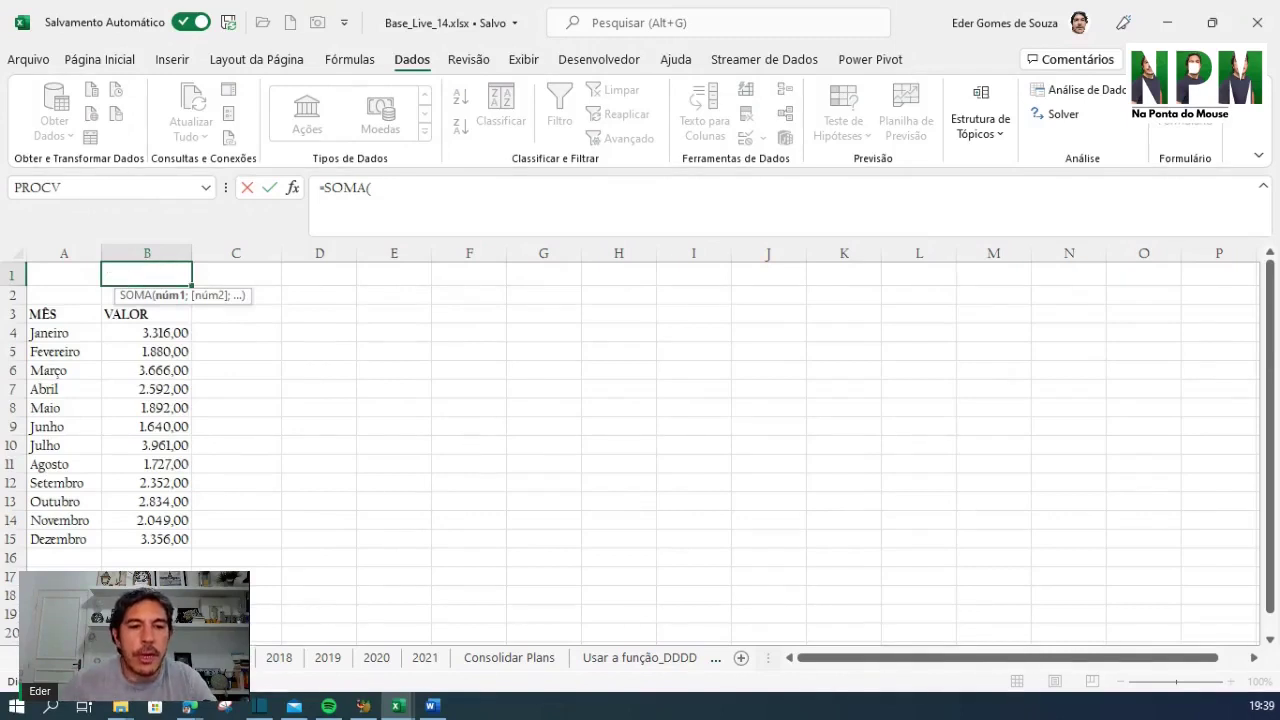
click(230, 658)
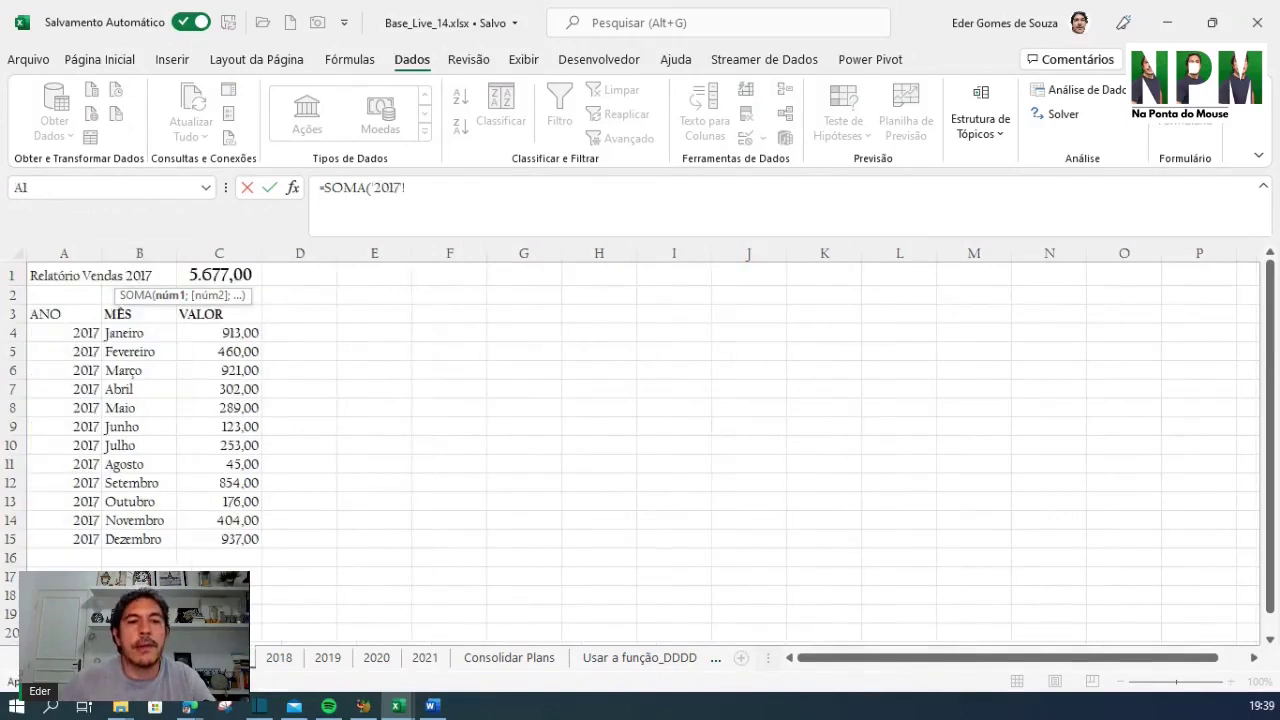
click(229, 276)
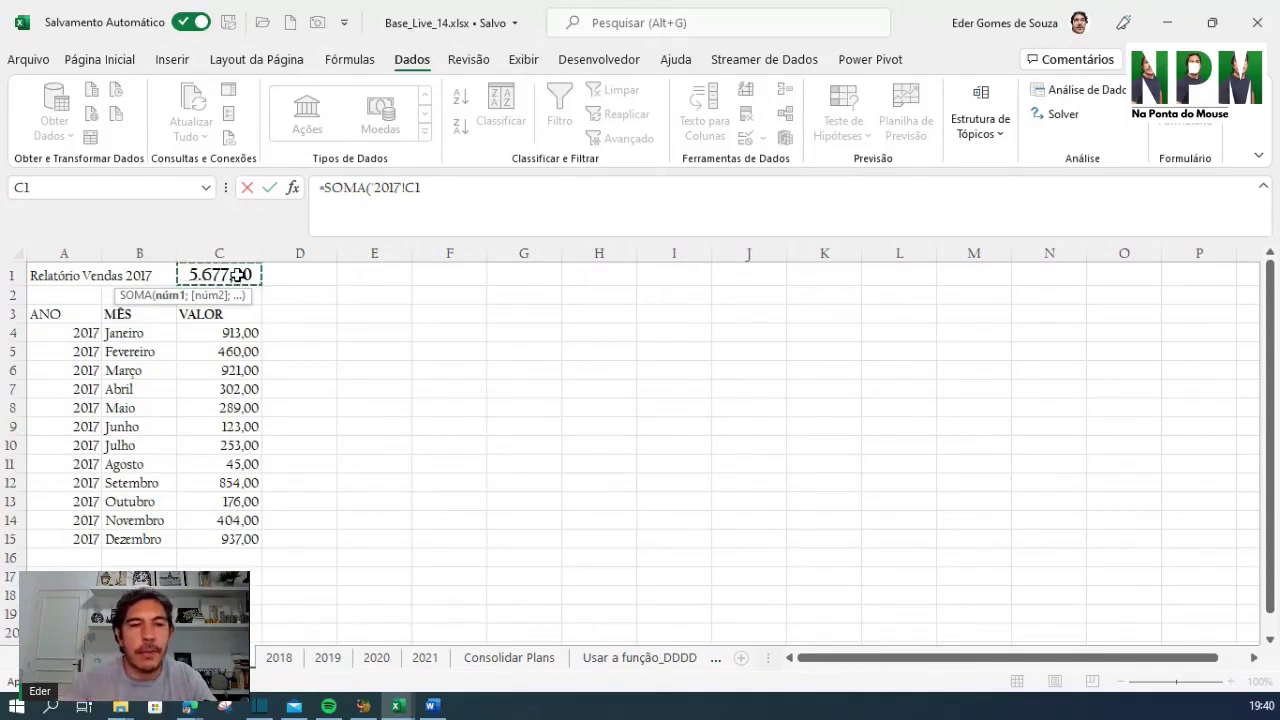
shift+click(427, 660)
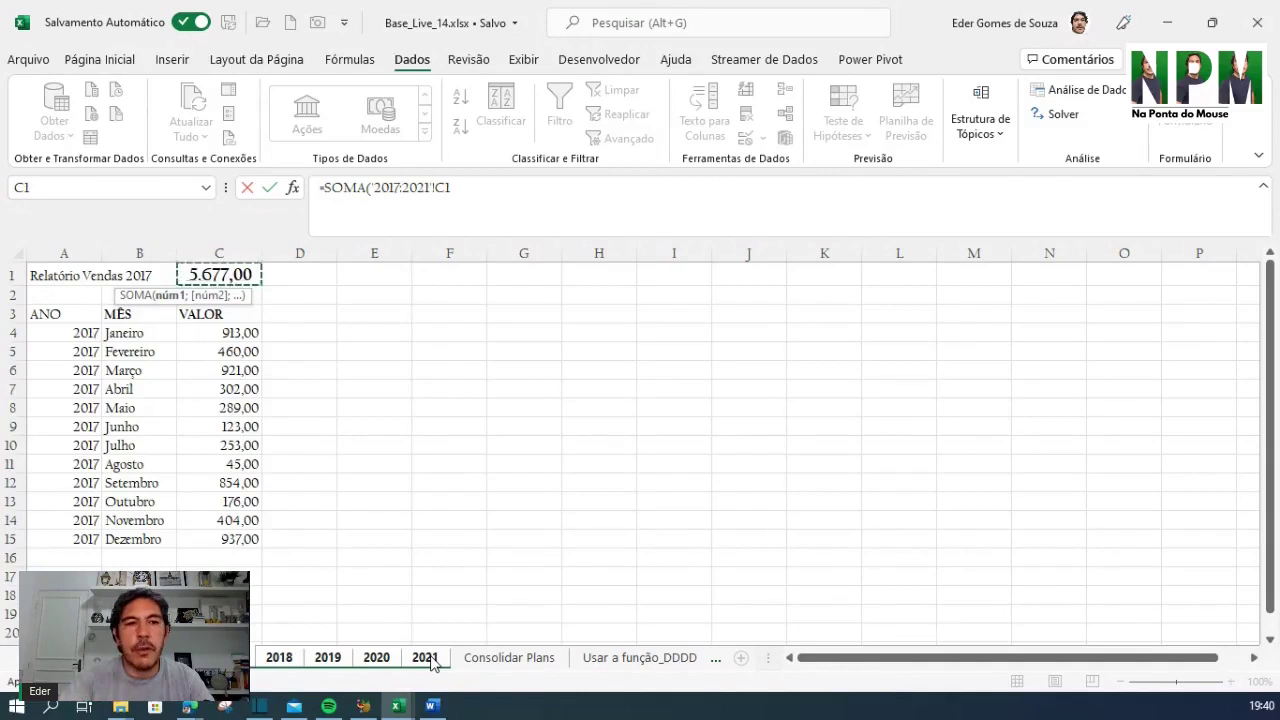
text())
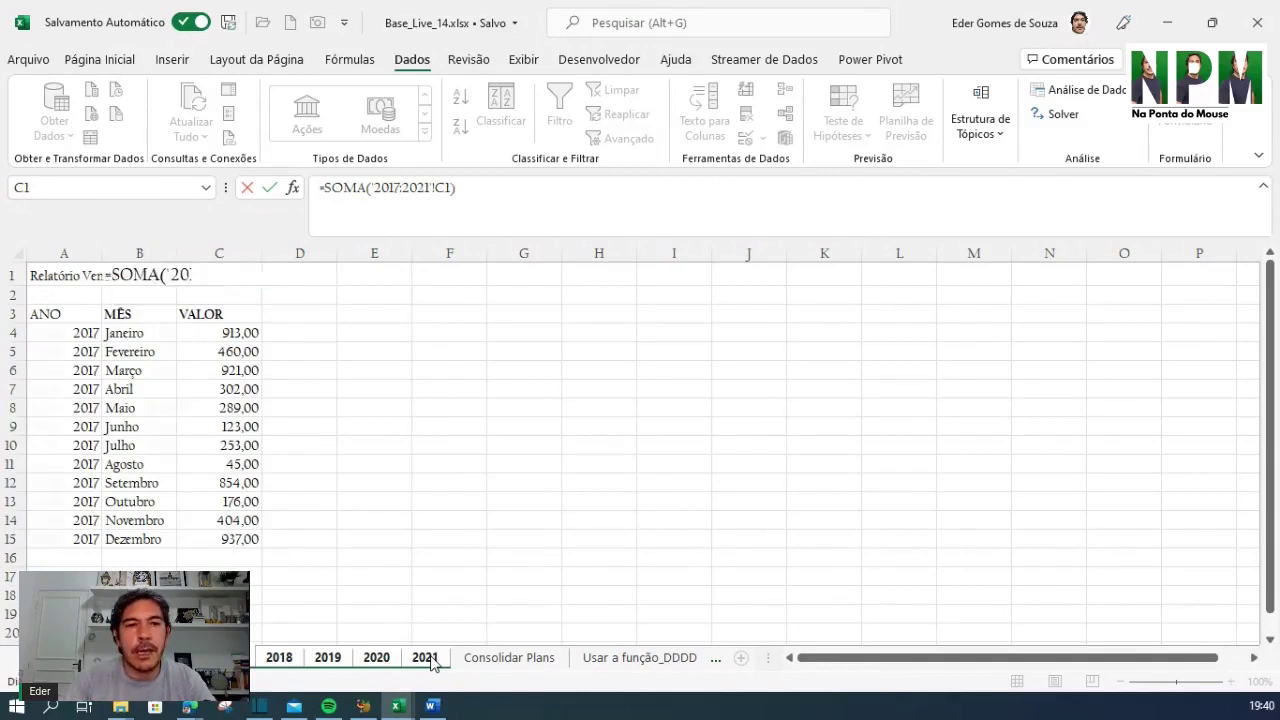
key(Return)
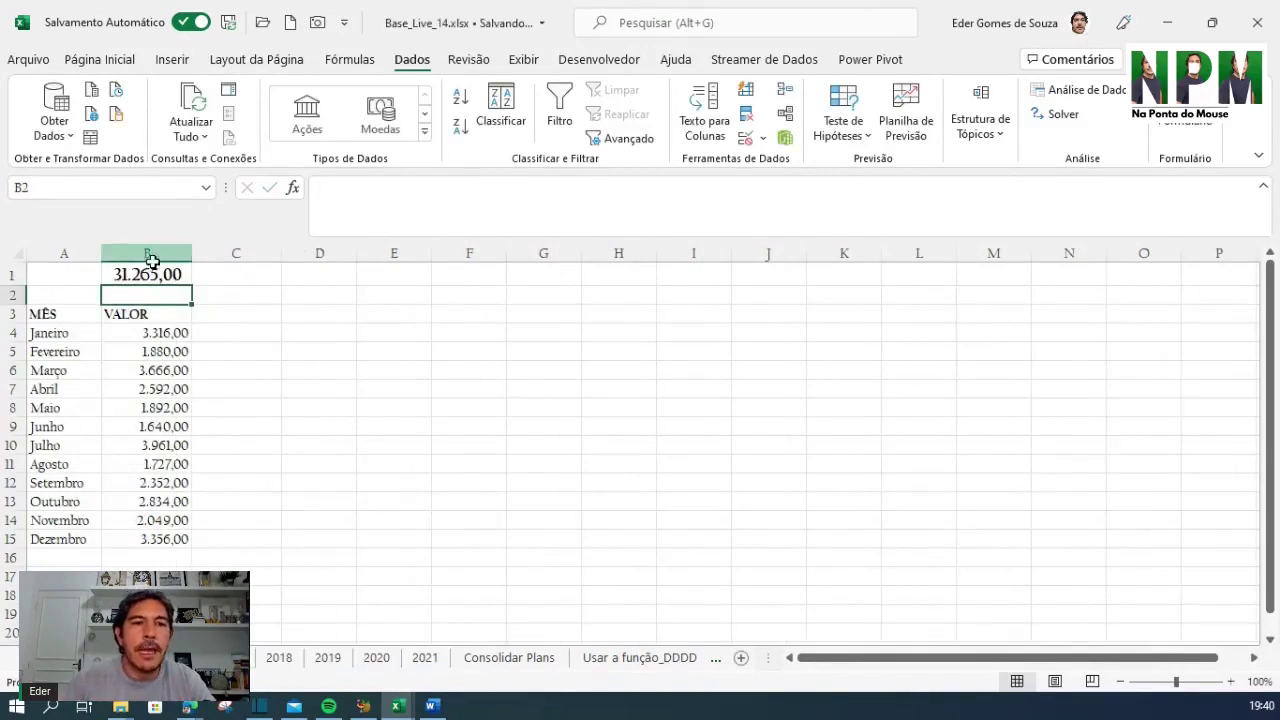
Review B1's total and the SUBTOTAL formula in C1 on the 2017 and 2018 sheets
click(148, 254)
click(146, 274)
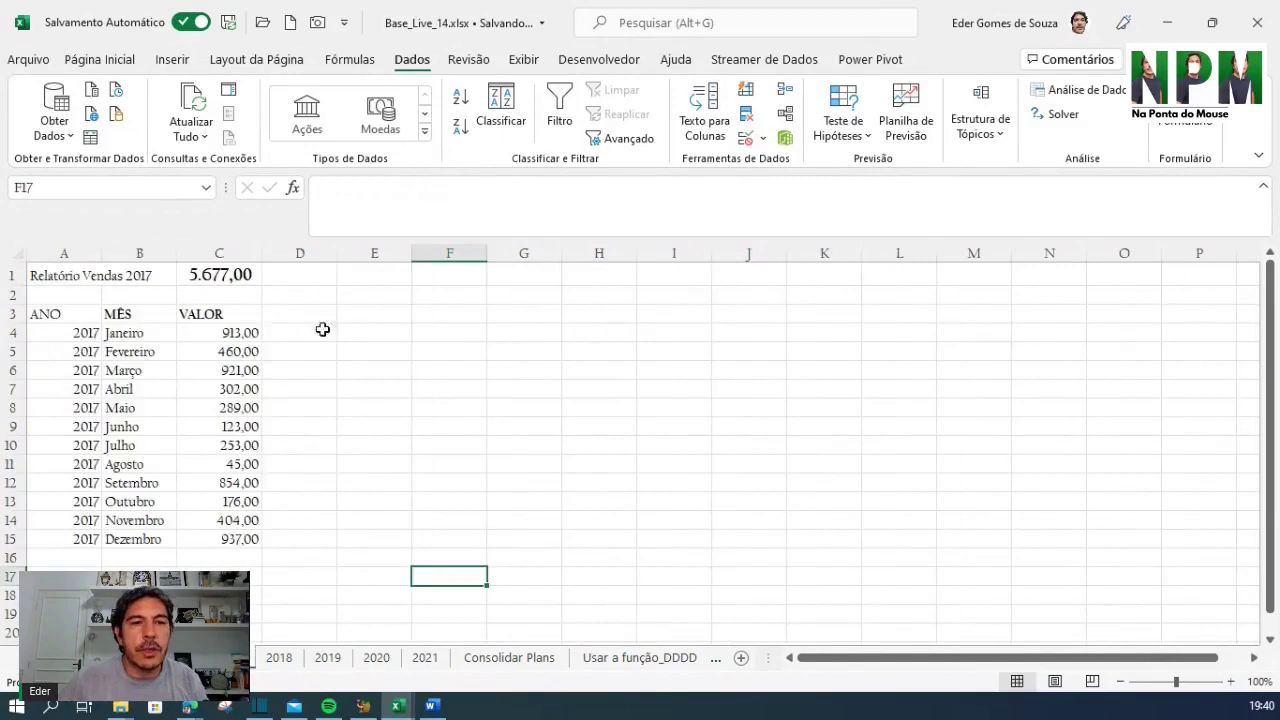
click(240, 276)
key(F2)
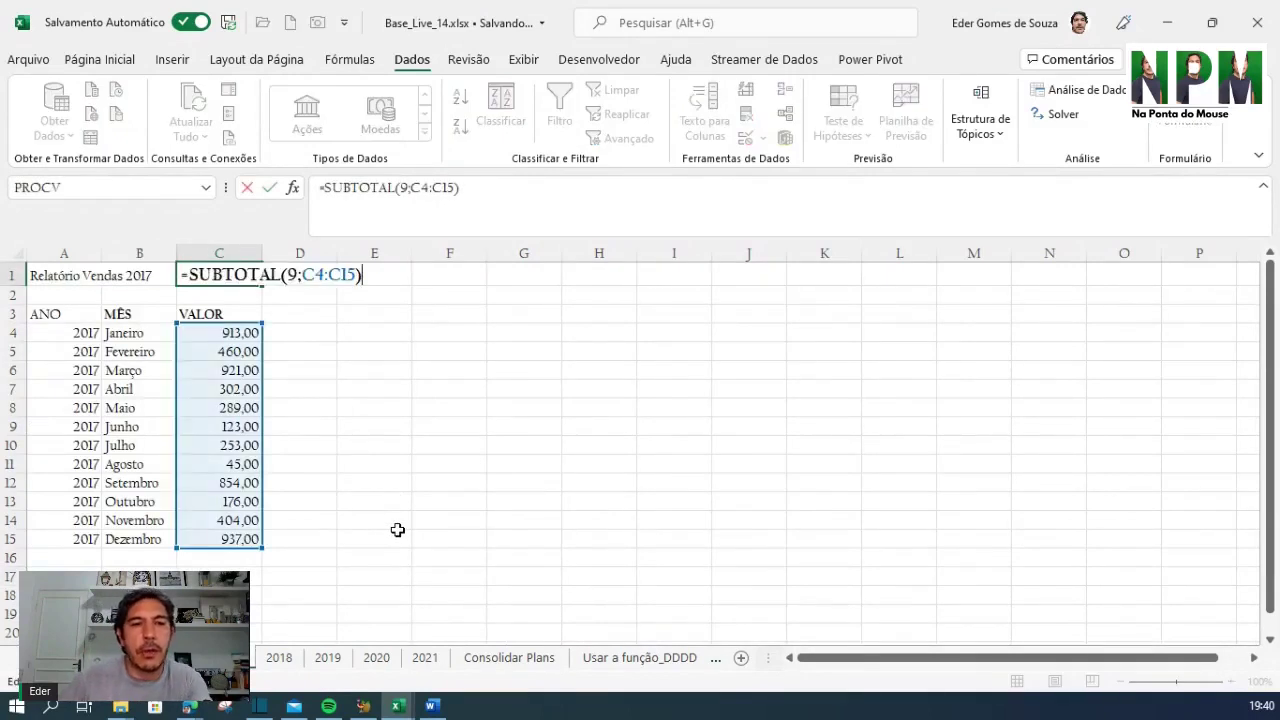
key(Escape)
click(280, 657)
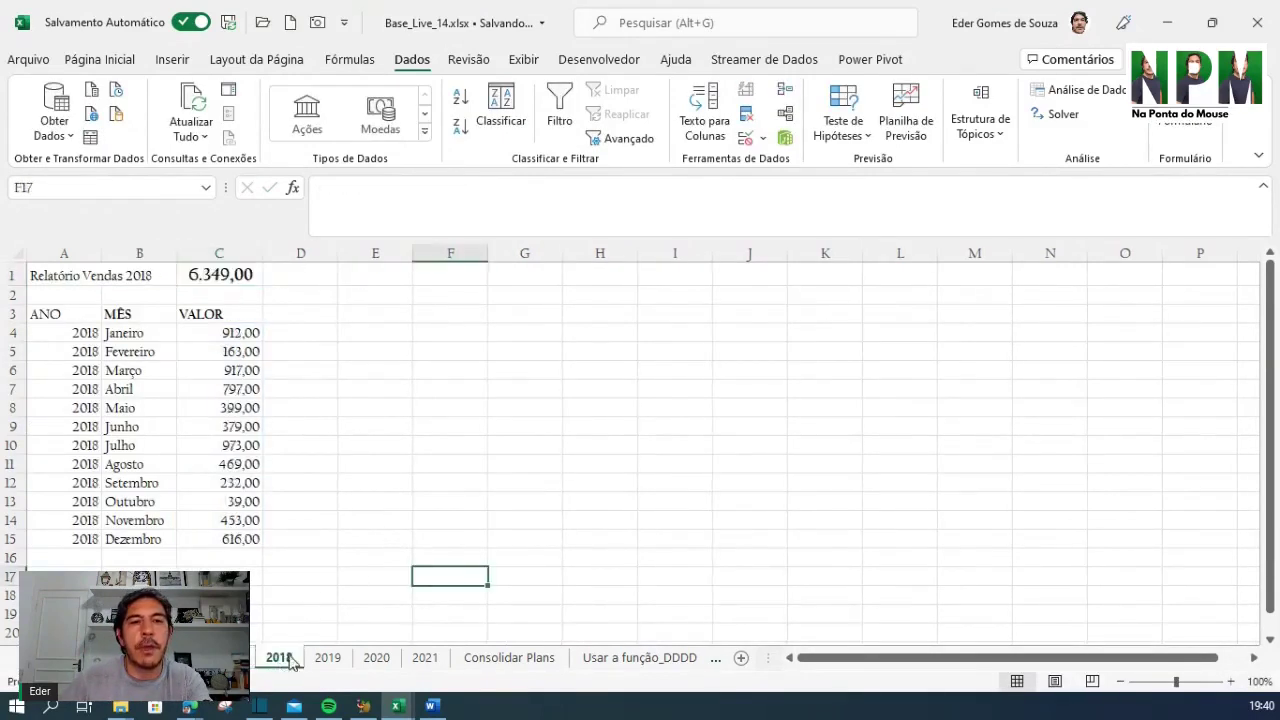
click(242, 275)
key(F2)
key(Escape)
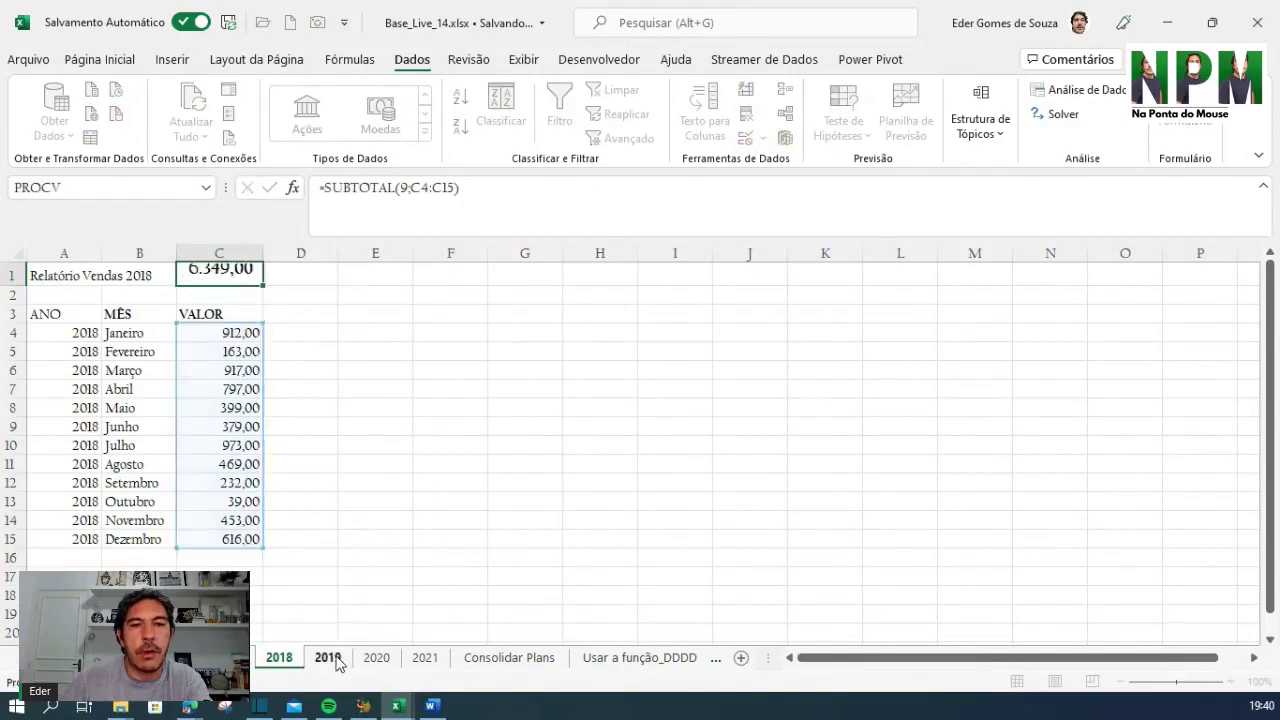
click(330, 657)
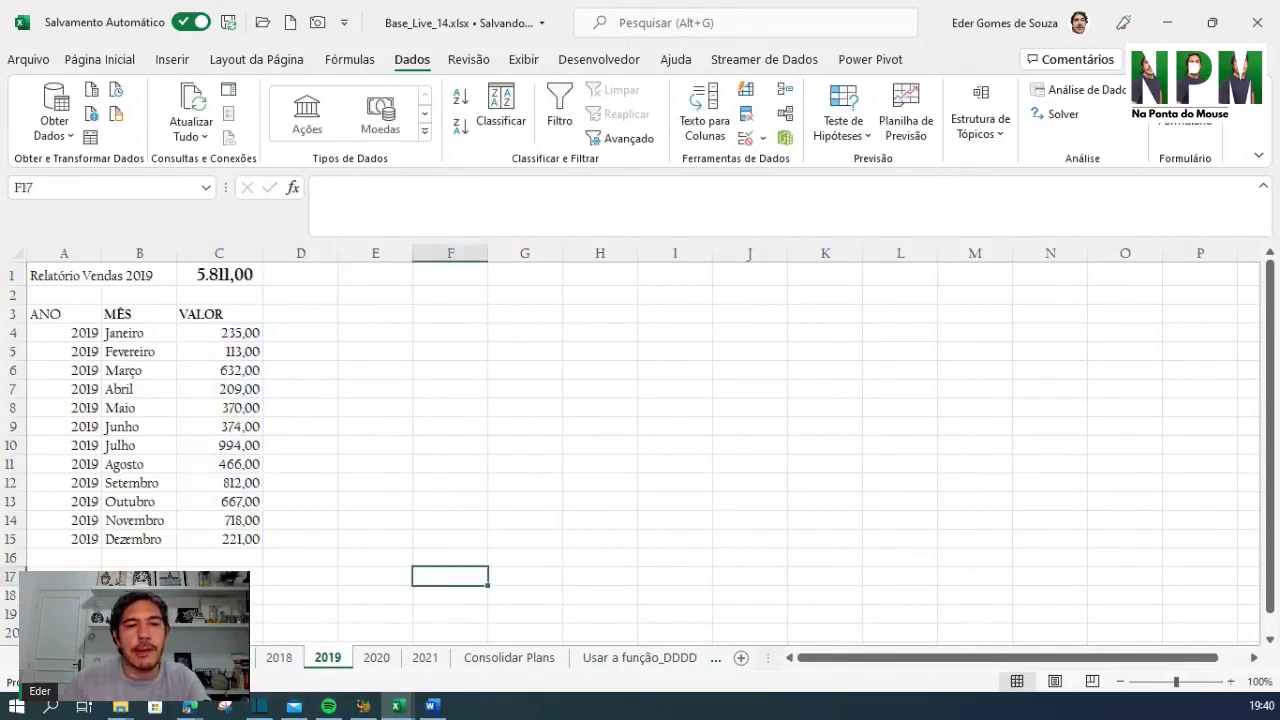
Clear the monthly values B4:B15 on the consolidated totals sheet
click(182, 657)
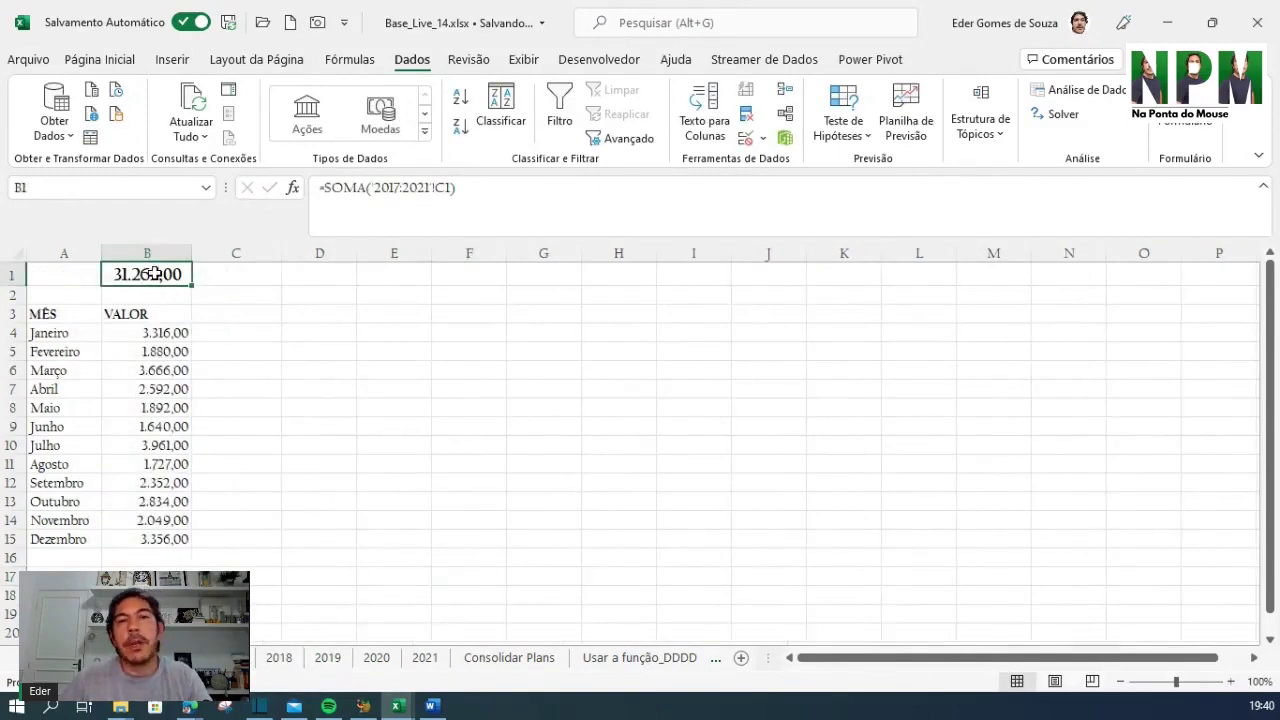
click(503, 353)
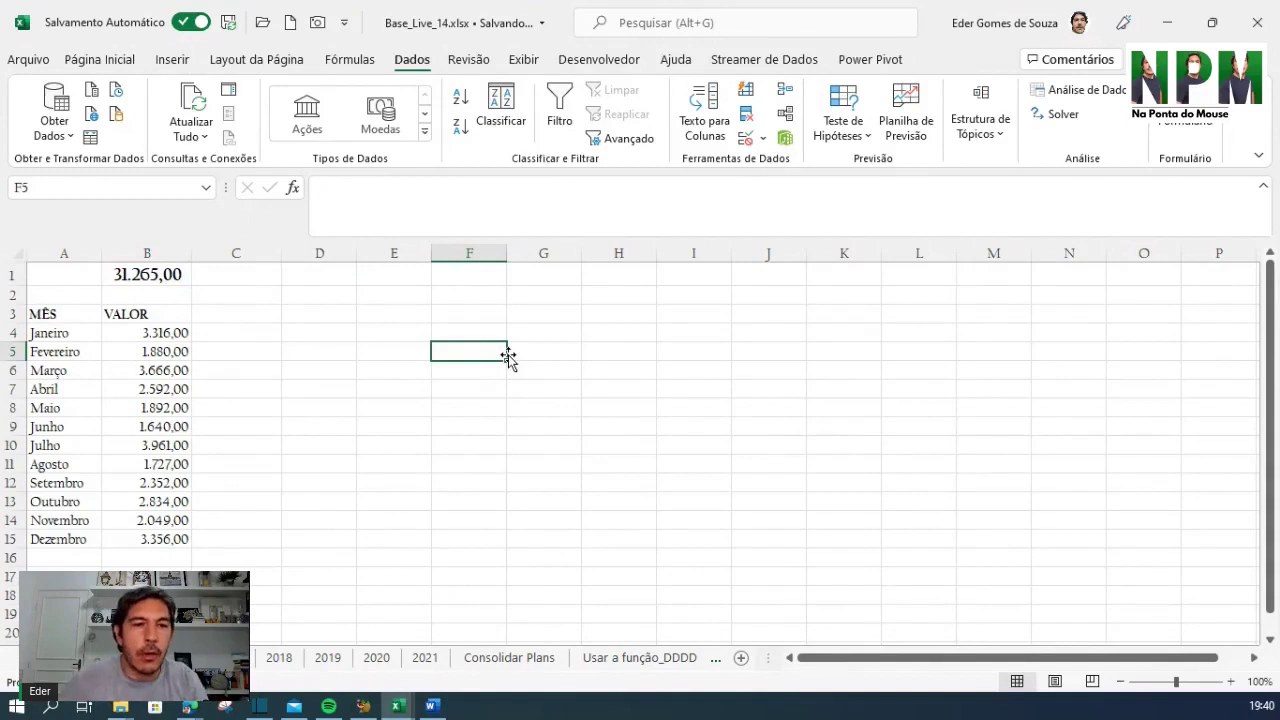
drag(177, 334, 150, 590)
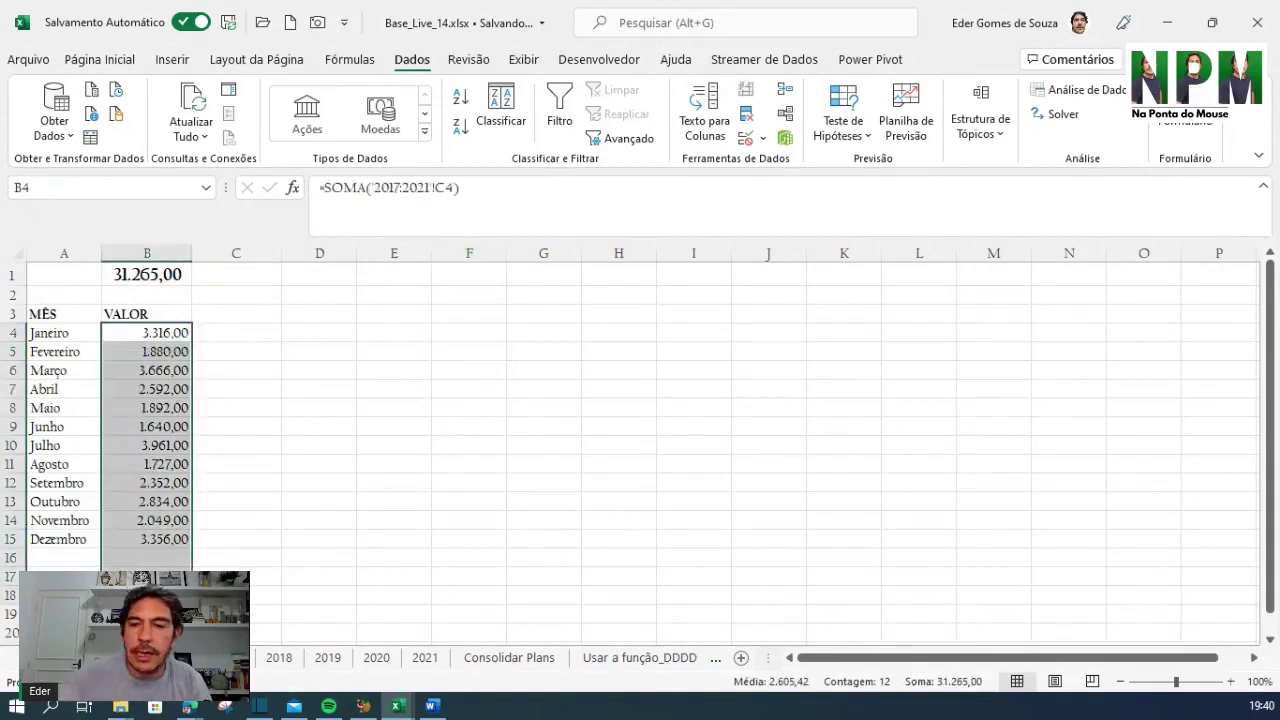
key(Delete)
click(315, 504)
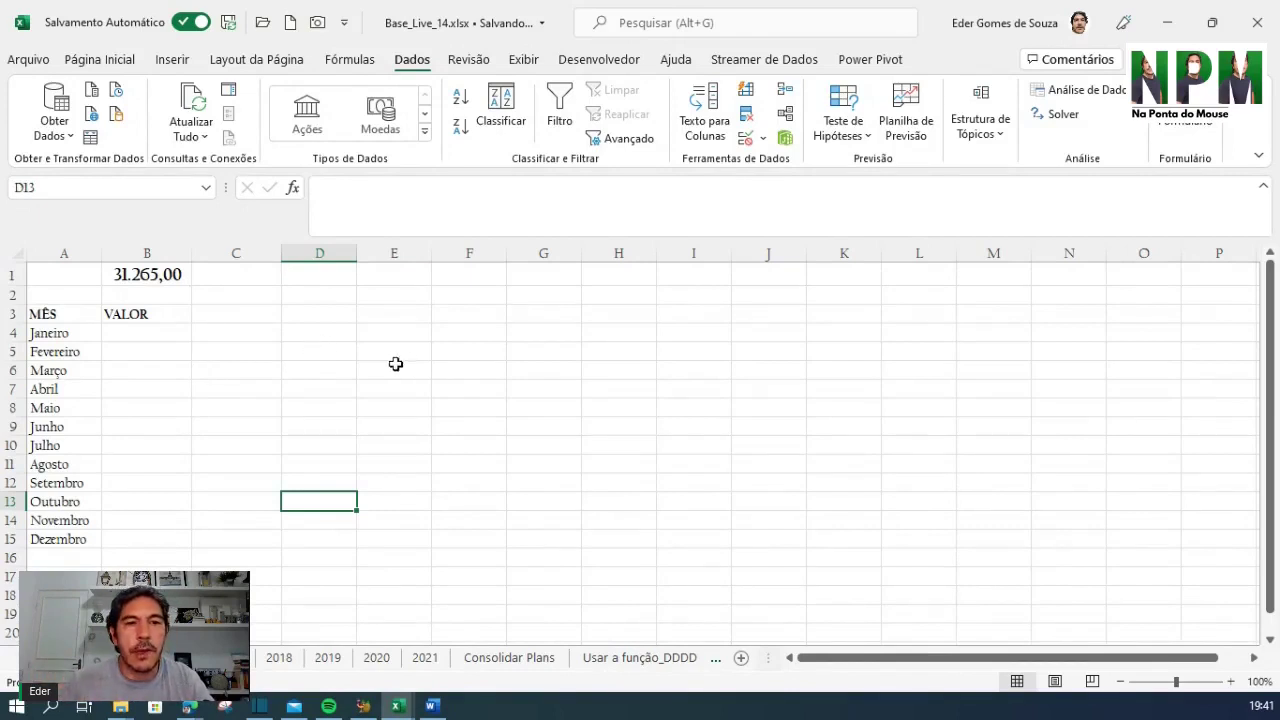
Compare the year values on the 2017, 2018, 2019 and 2020 sheets
click(150, 273)
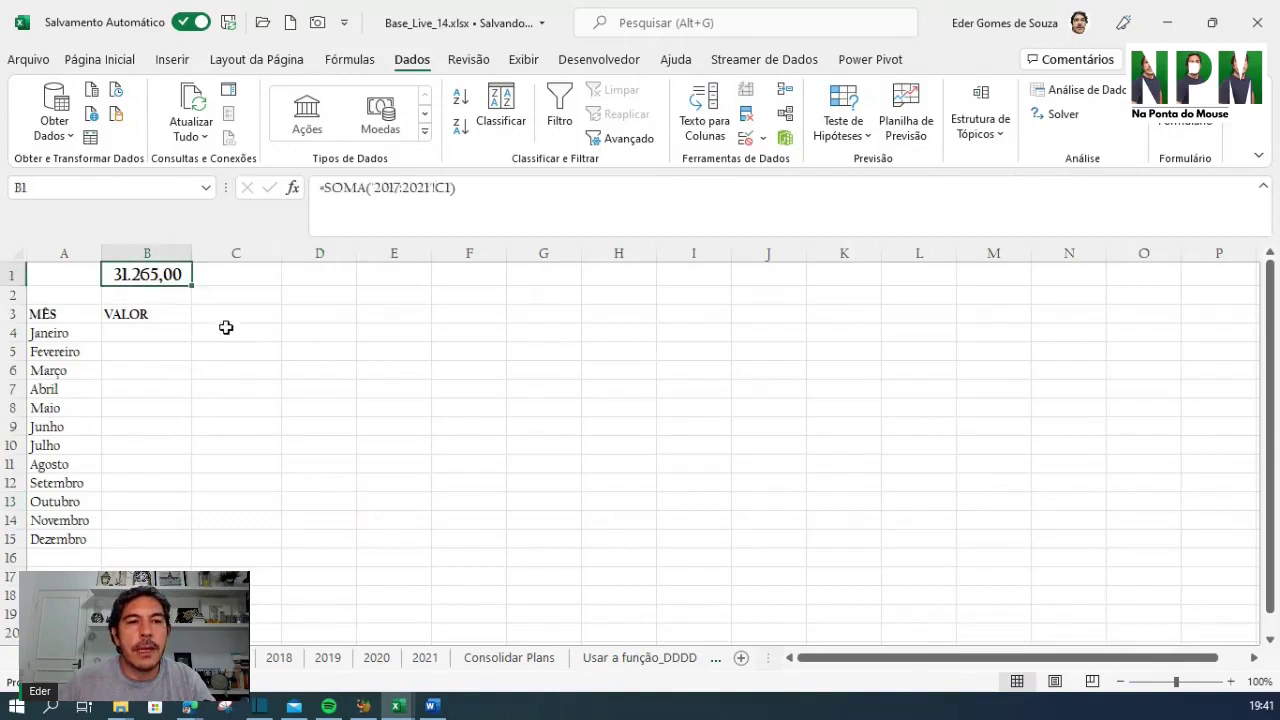
click(152, 340)
click(232, 657)
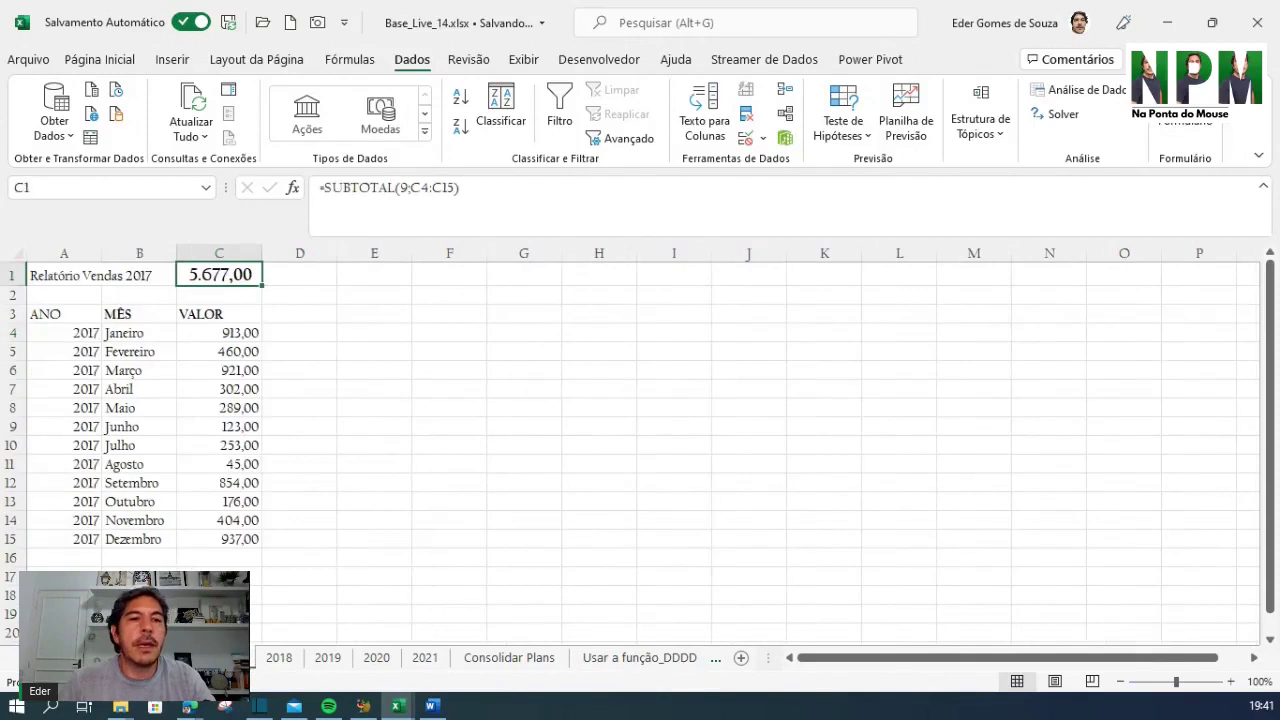
drag(95, 334, 95, 447)
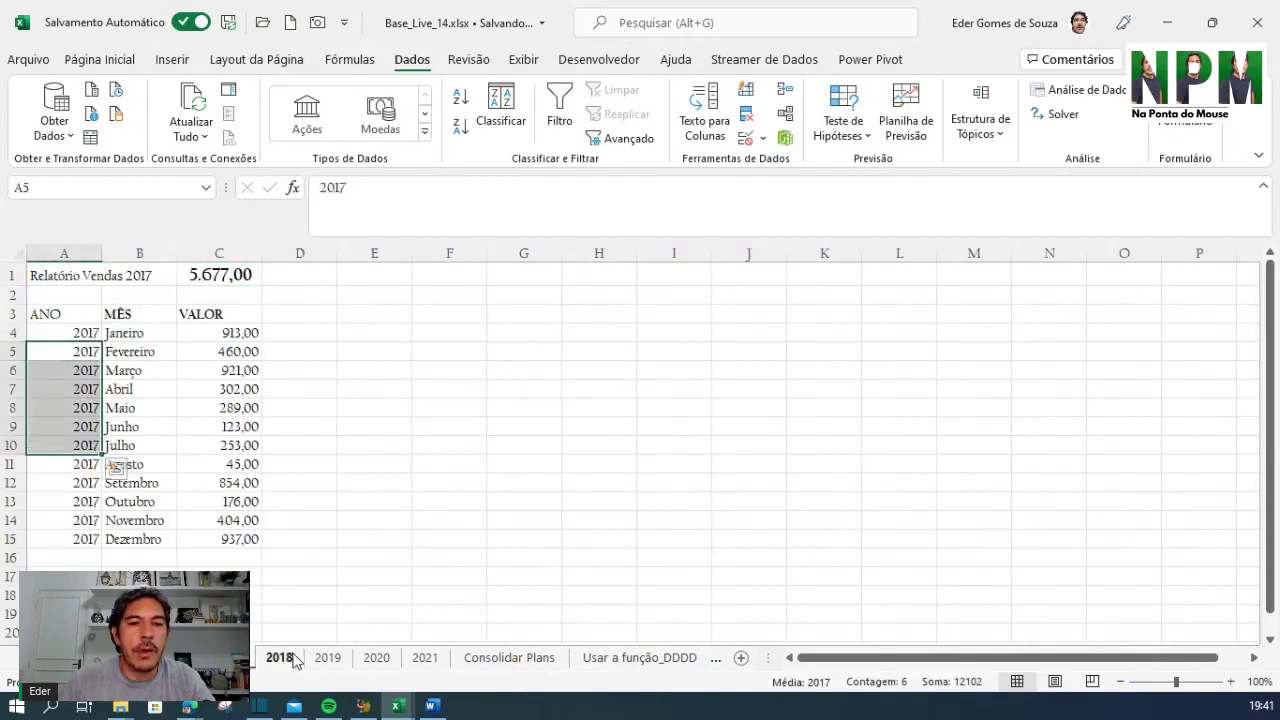
click(285, 657)
drag(86, 371, 86, 483)
click(327, 657)
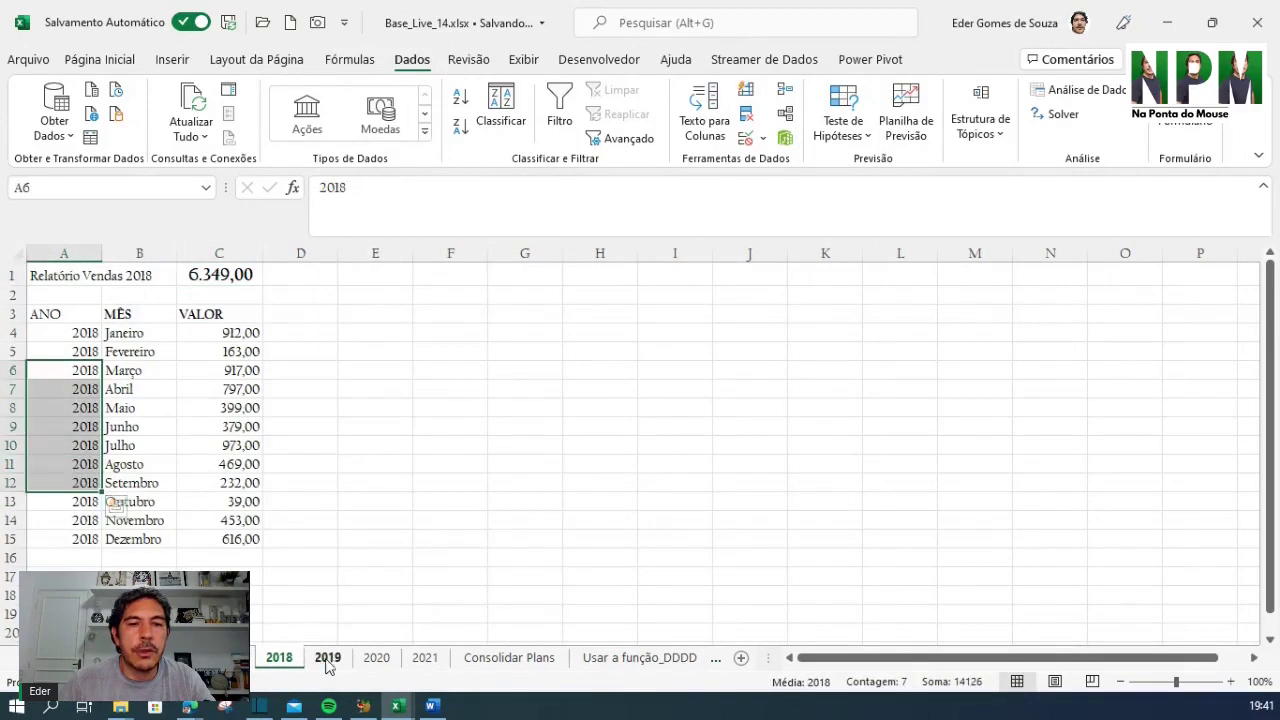
drag(72, 372, 90, 446)
click(376, 657)
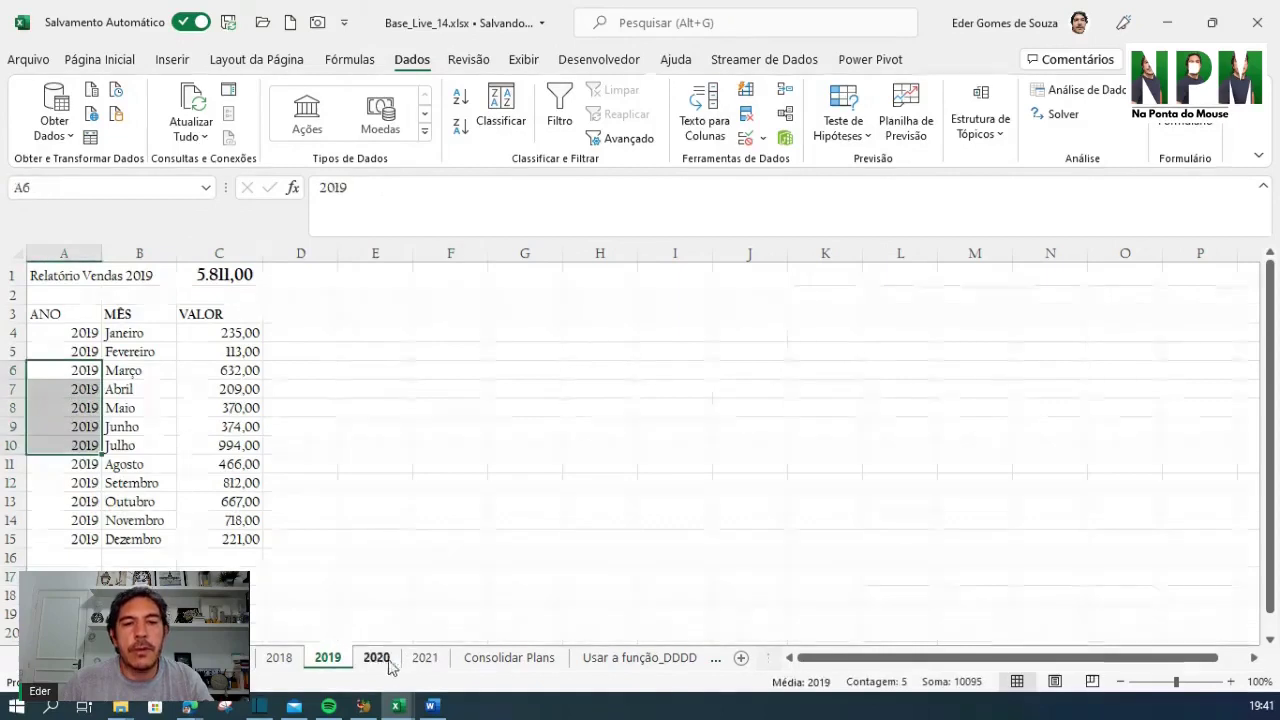
Enter =SOMA('*'!C4) in B4 of the consolidation sheet, giving 18.889,88
click(180, 657)
click(319, 408)
click(179, 351)
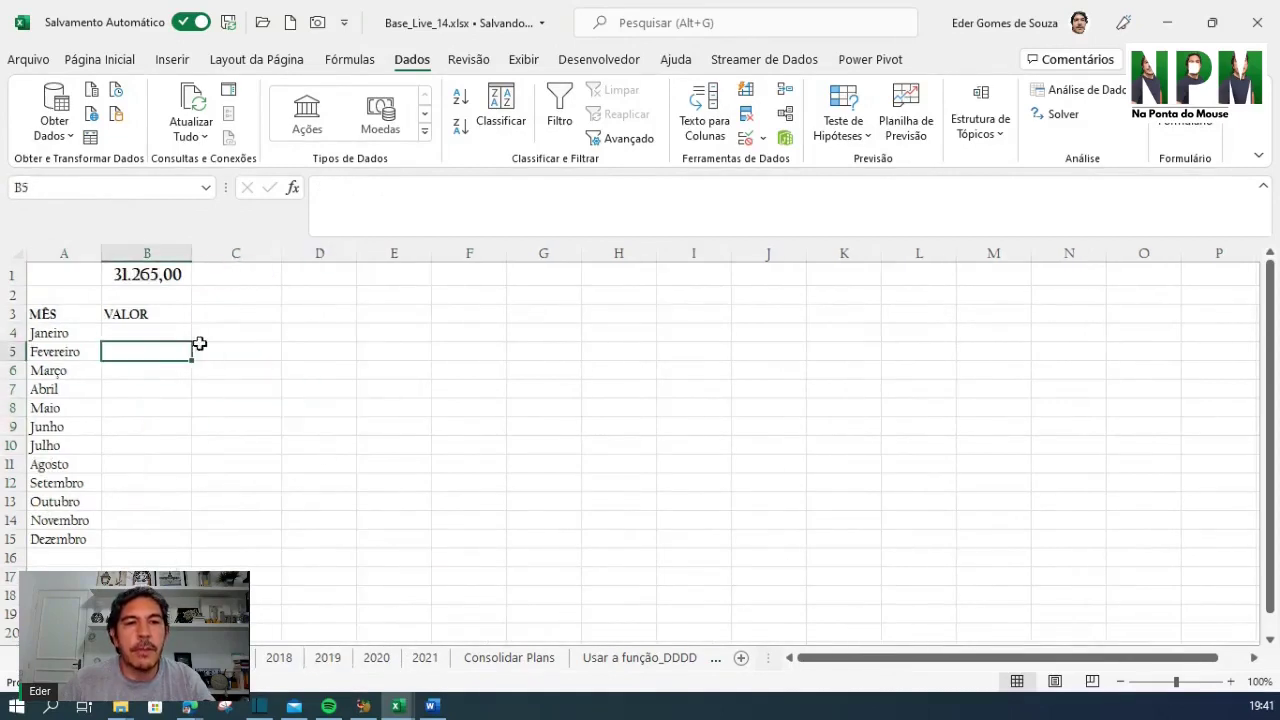
click(163, 334)
text(=)
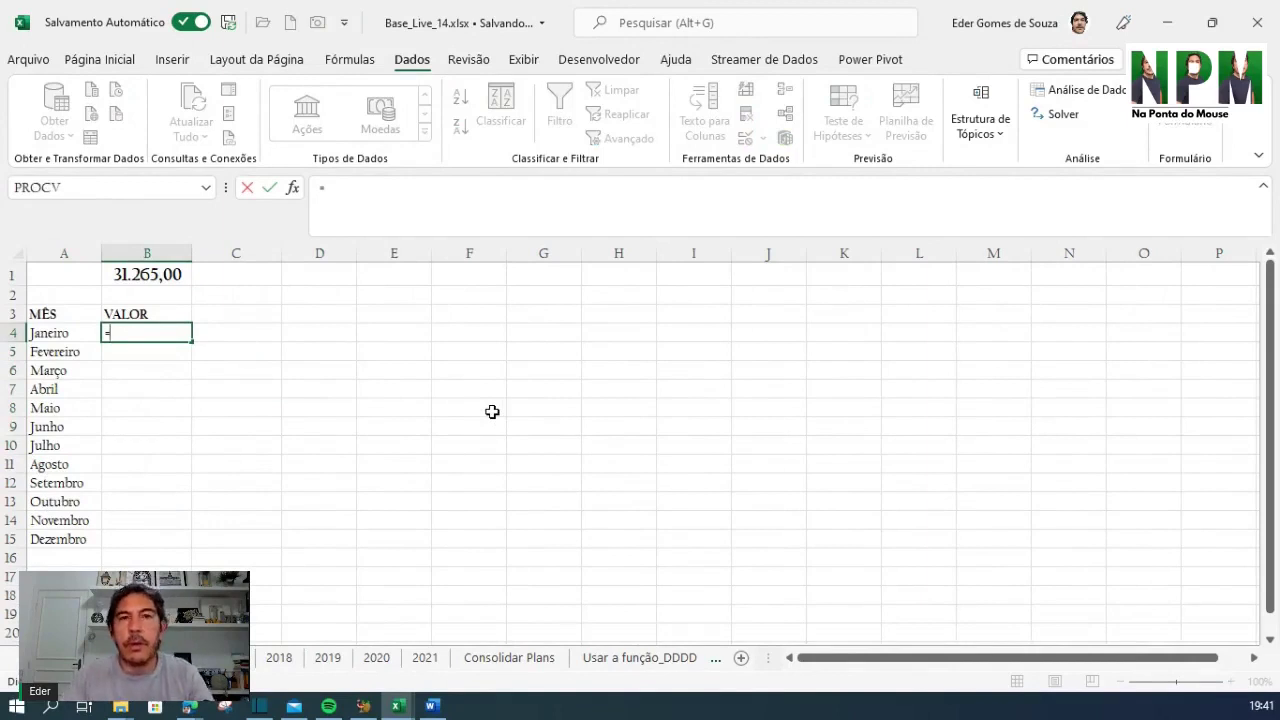
text(S)
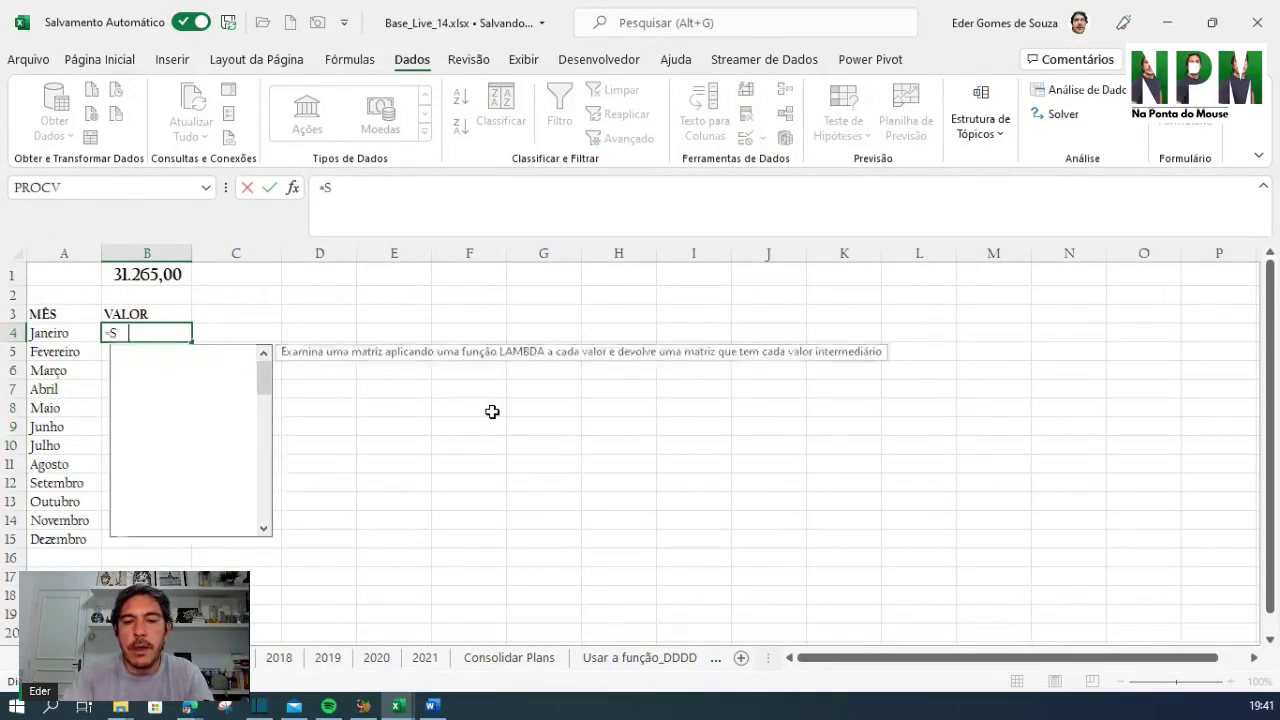
text(OMA('*)
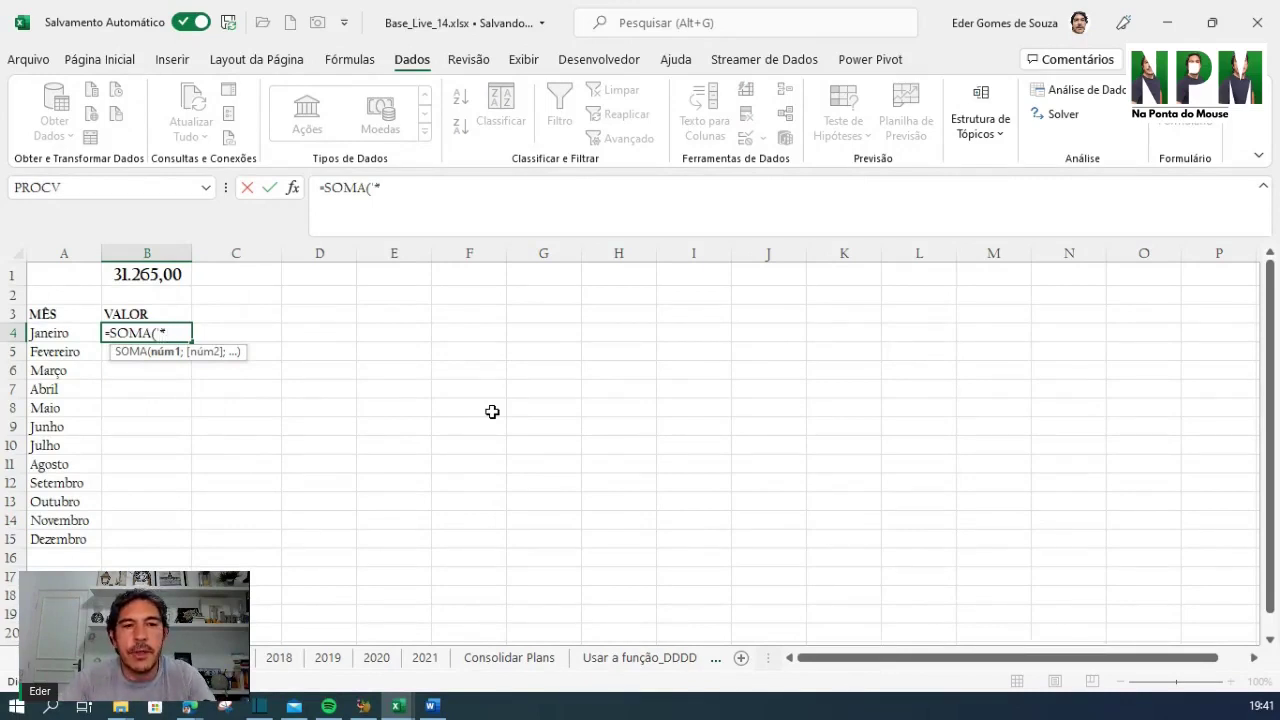
text(")
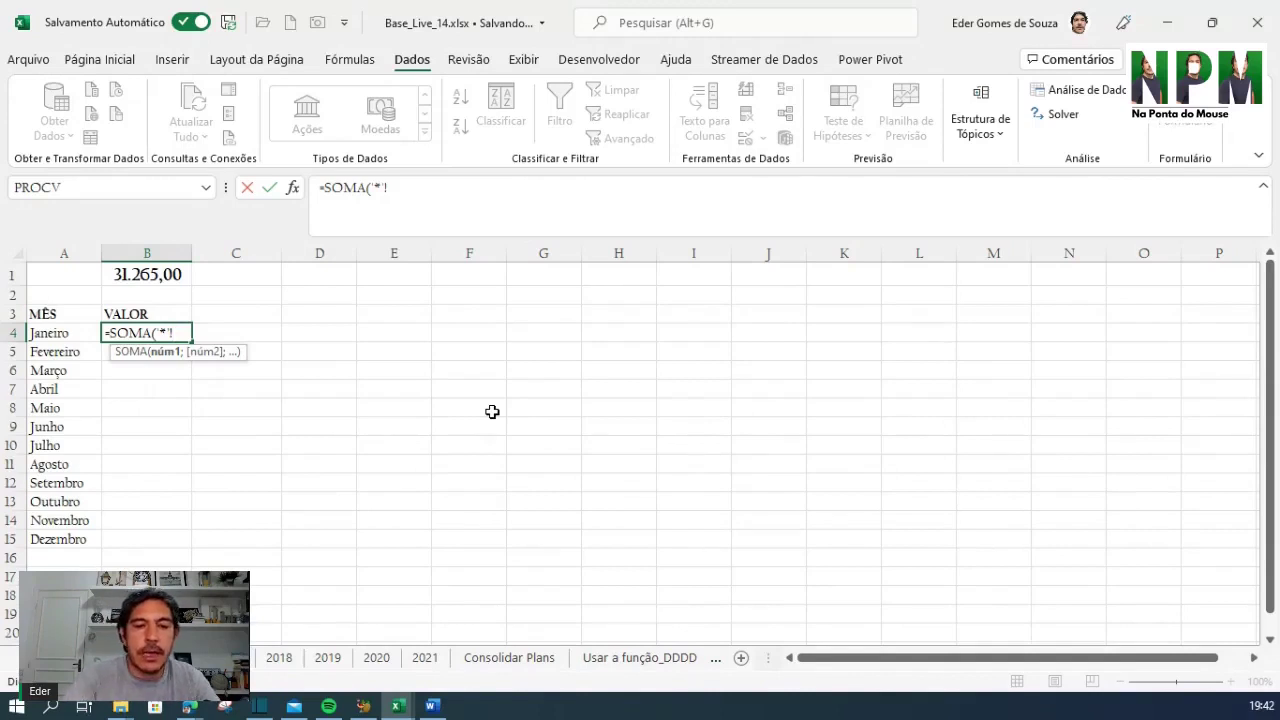
text(c)
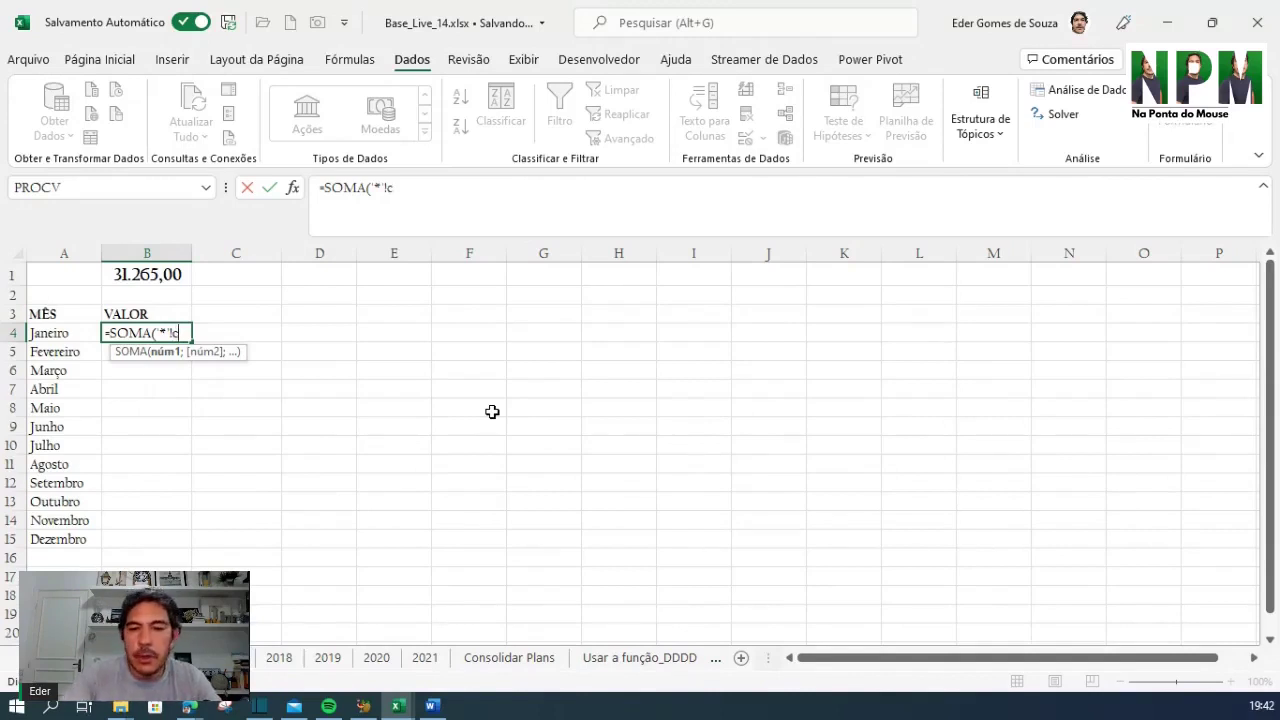
key(BackSpace)
text(C4)
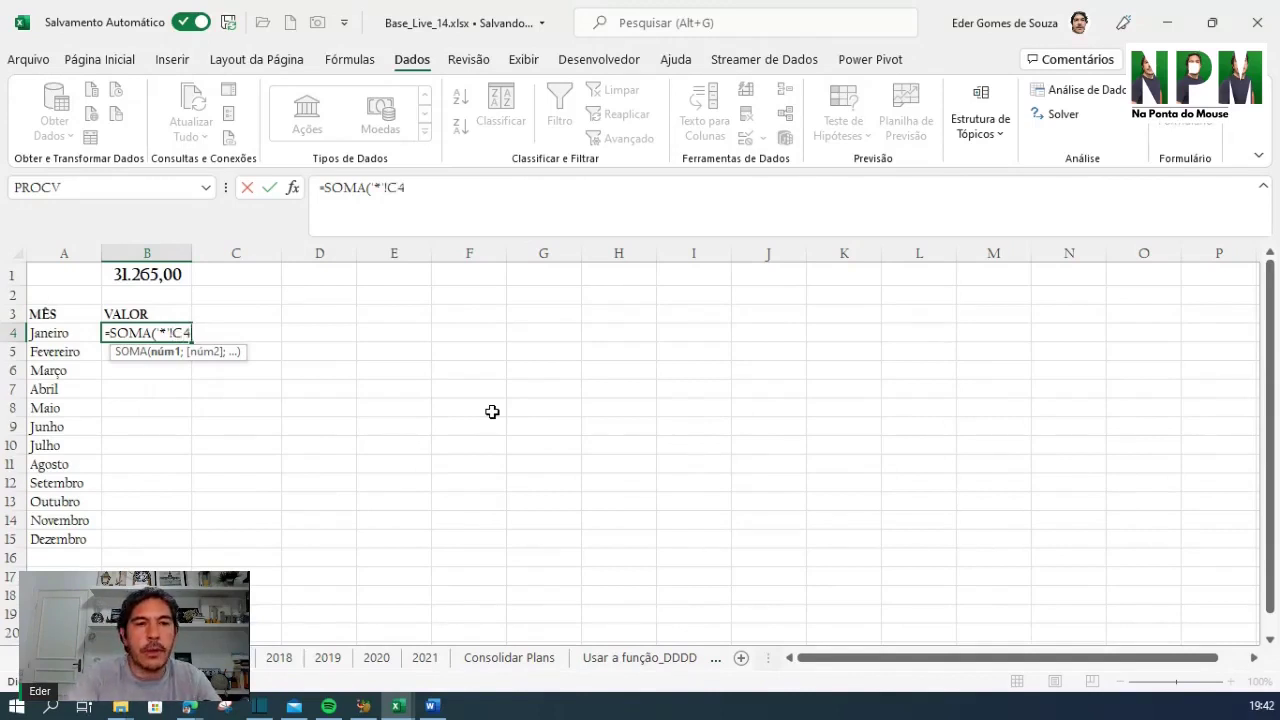
text())
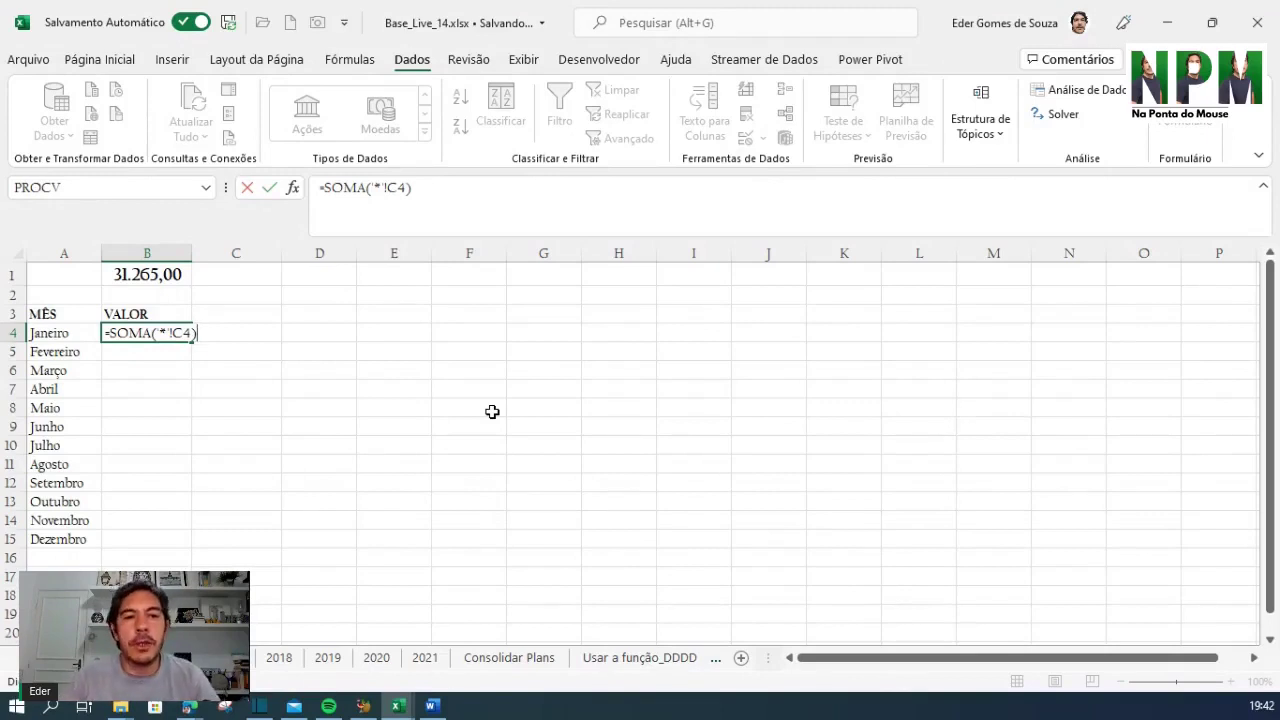
key(Return)
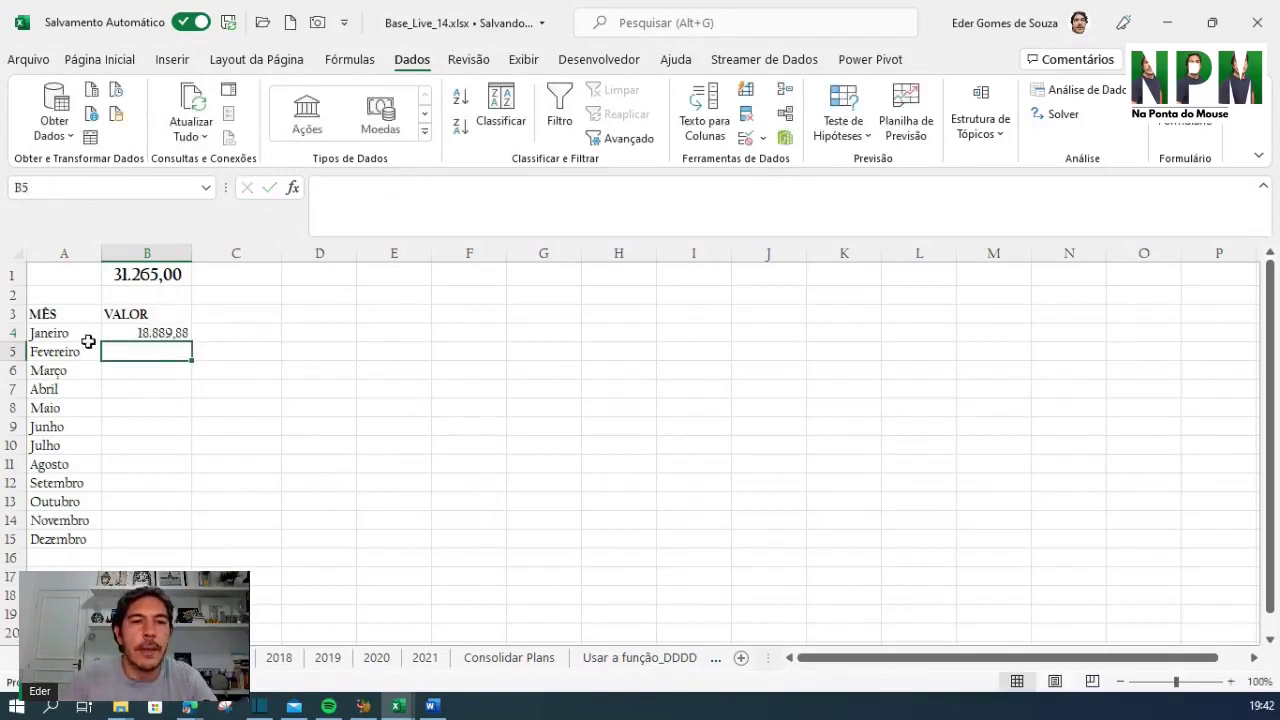
click(159, 328)
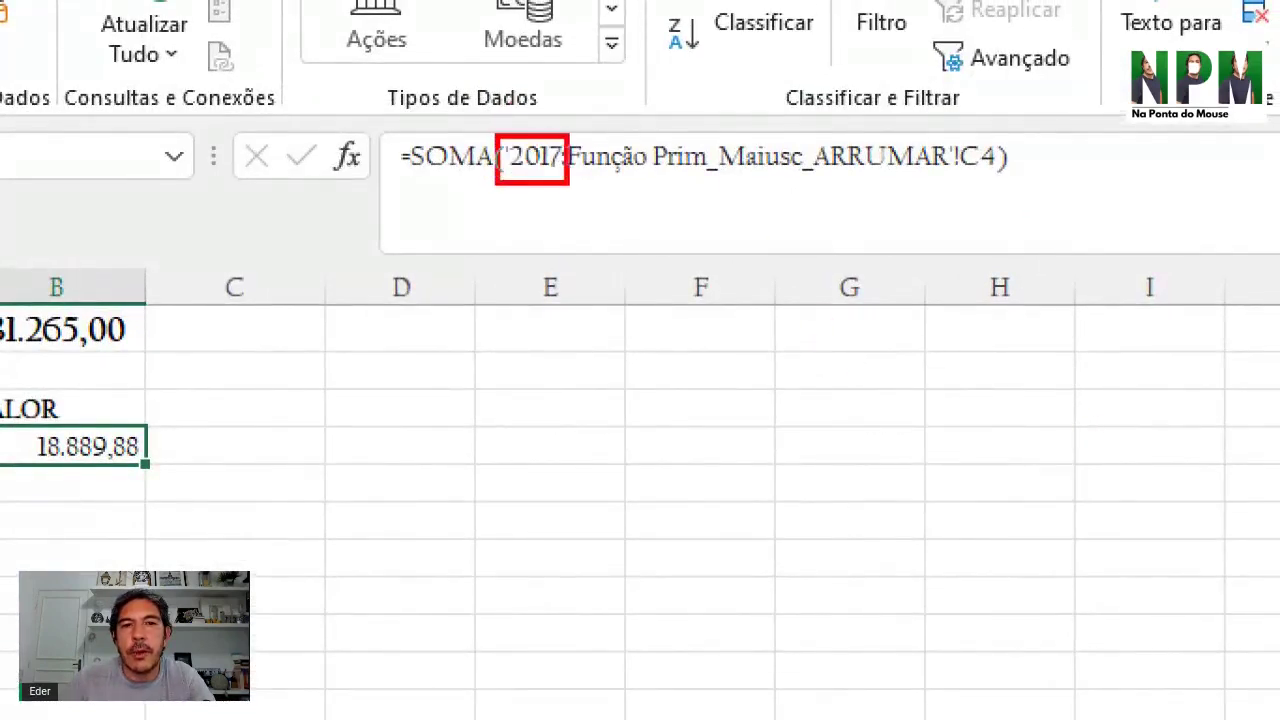
drag(573, 181, 561, 181)
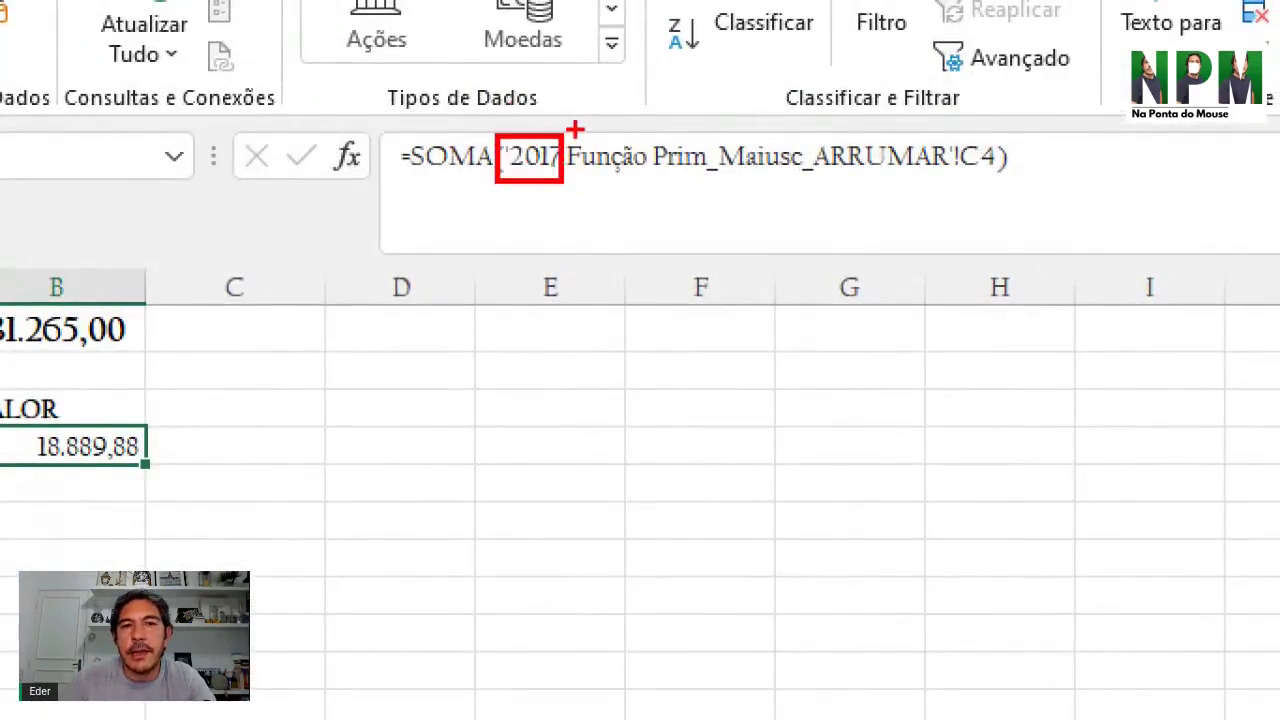
mouse_move(571, 134)
mouse_down()
mouse_move(669, 209)
mouse_move(1002, 190)
mouse_up()
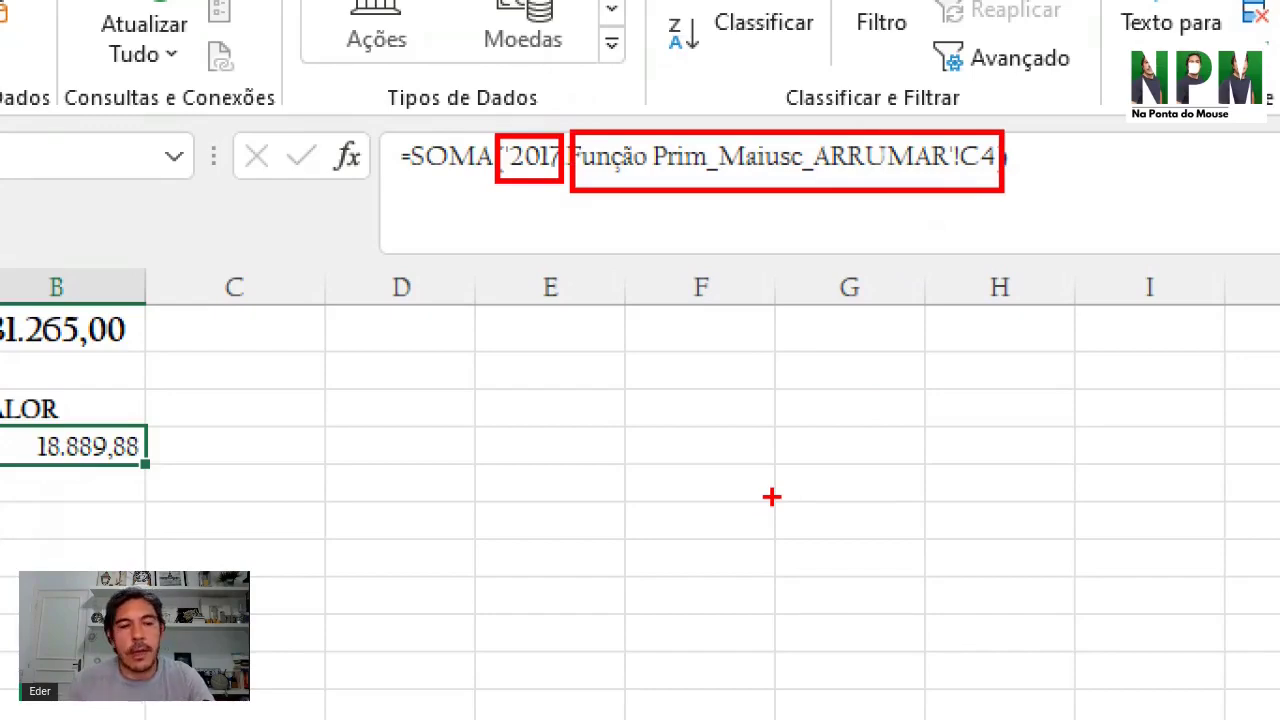
key(Escape)
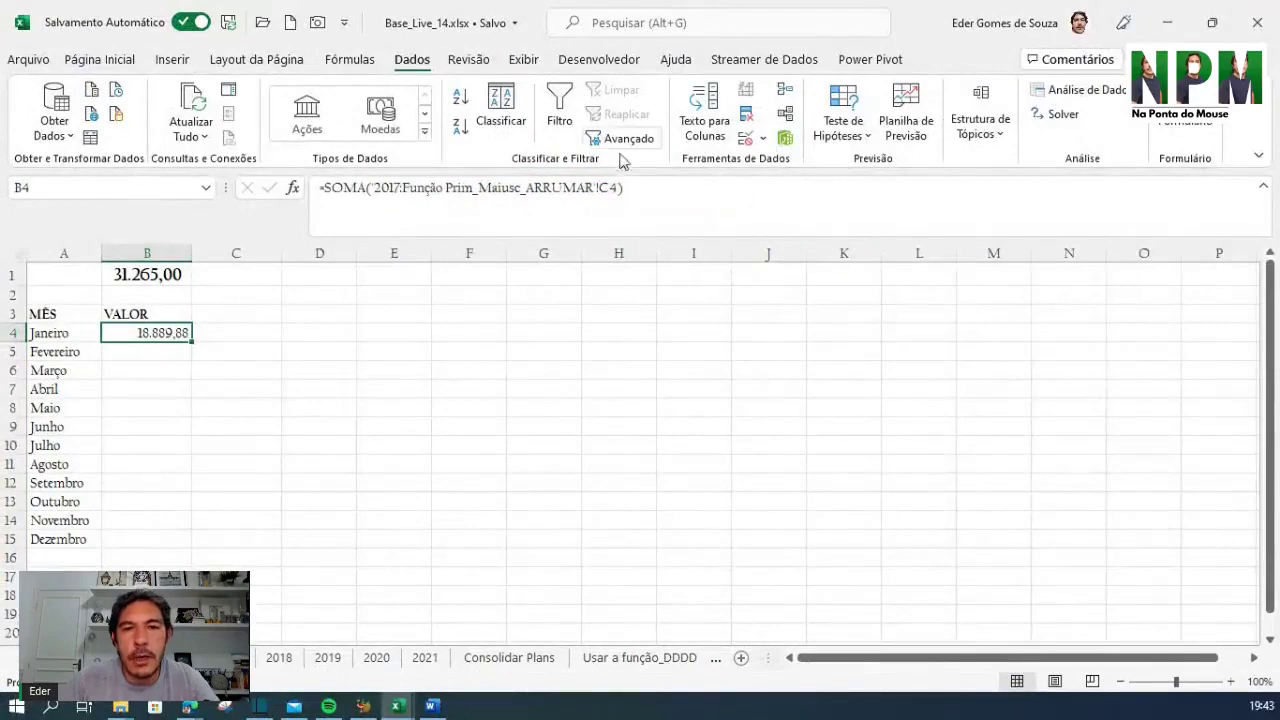
Rewrite B4 as =SOMA('2017:2021'!C4) so it sums only the year sheets (3.316,00)
click(593, 188)
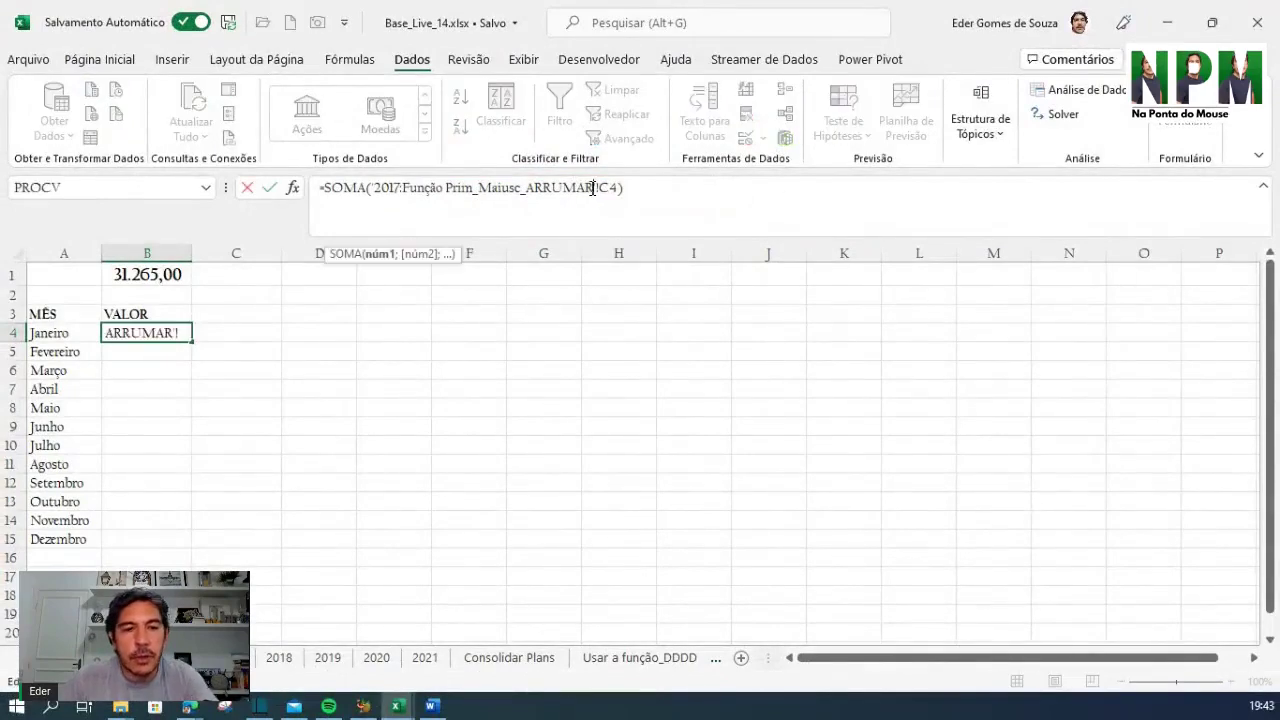
key(ctrl+1)
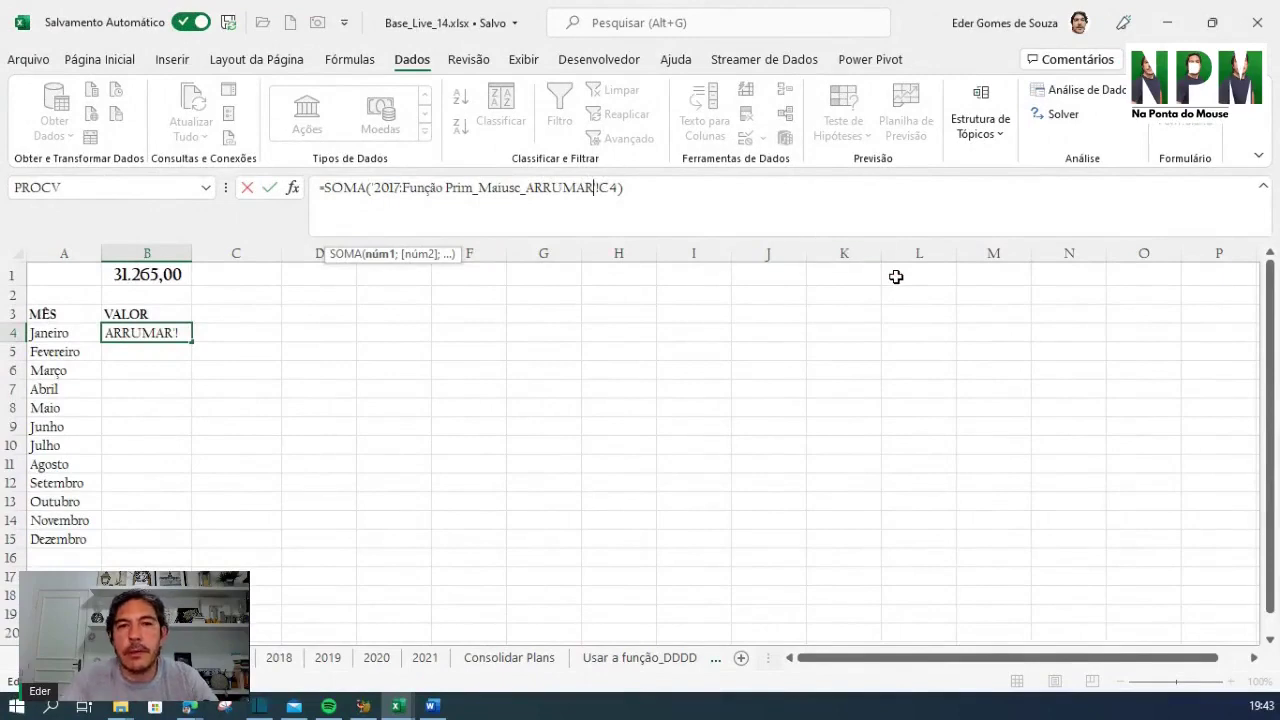
key(BackSpace)
key(BackSpace)
key(BackSpace)
key(BackSpace)
key(BackSpace)
key(BackSpace)
key(BackSpace)
key(BackSpace)
key(BackSpace)
key(BackSpace)
key(BackSpace)
key(BackSpace)
key(BackSpace)
key(BackSpace)
key(BackSpace)
key(BackSpace)
key(BackSpace)
key(BackSpace)
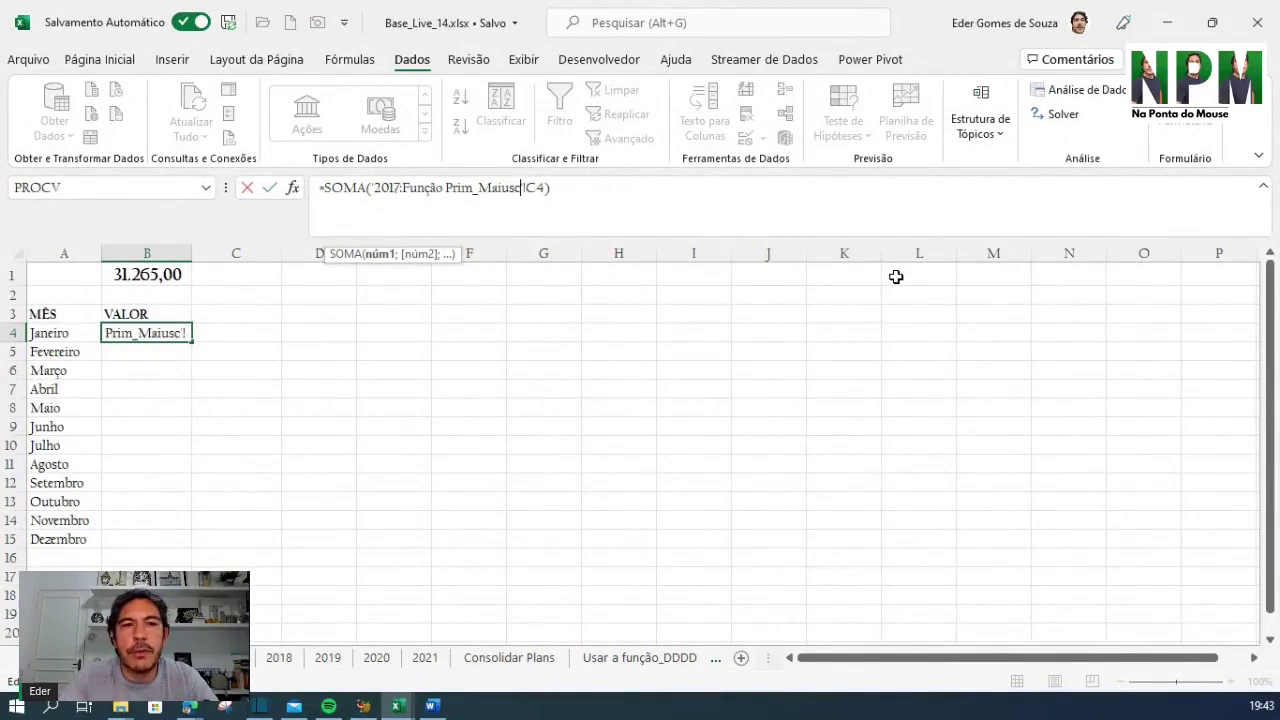
key(BackSpace)
key(BackSpace)
key(BackSpace)
key(BackSpace)
key(BackSpace)
key(BackSpace)
key(BackSpace)
key(BackSpace)
key(BackSpace)
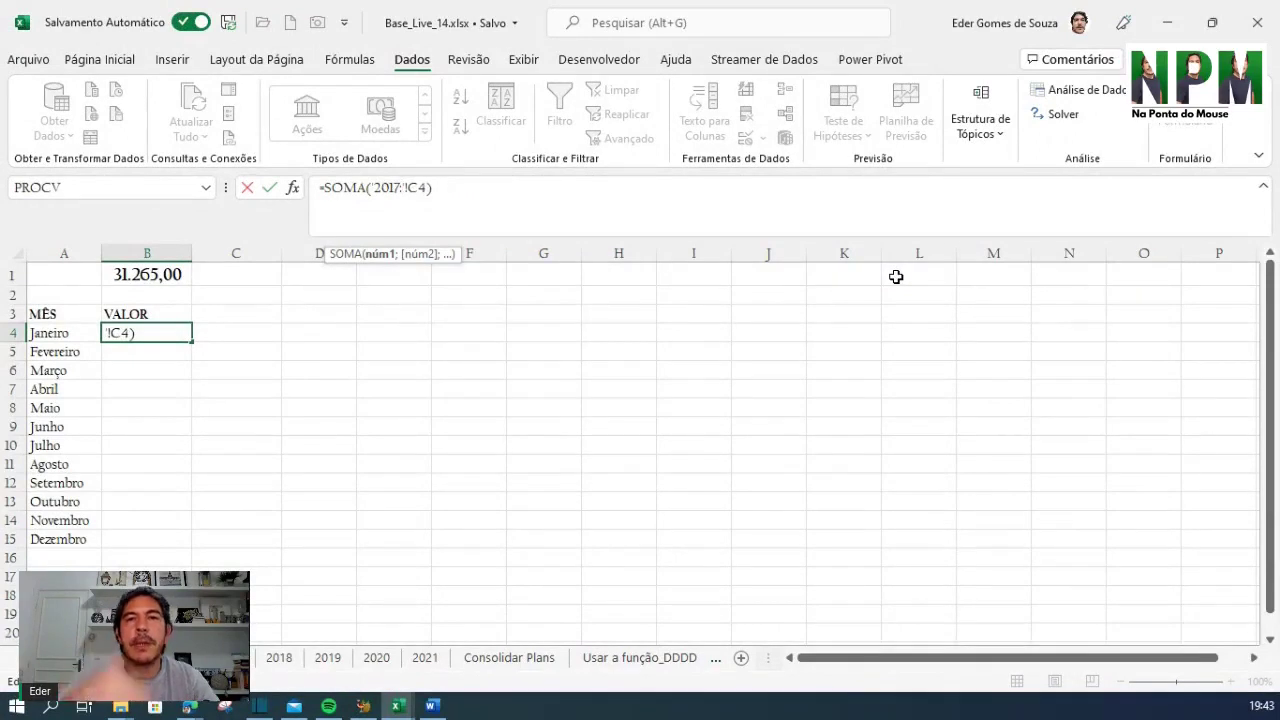
text(:2021)
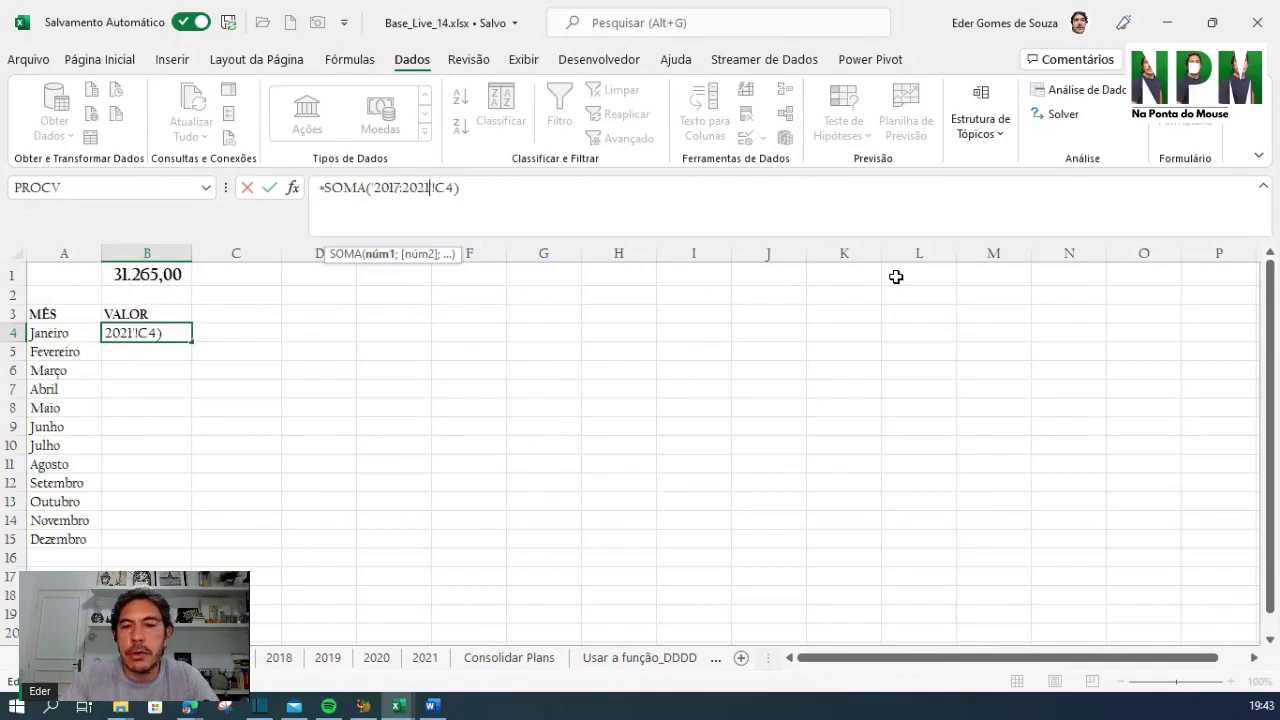
key(Return)
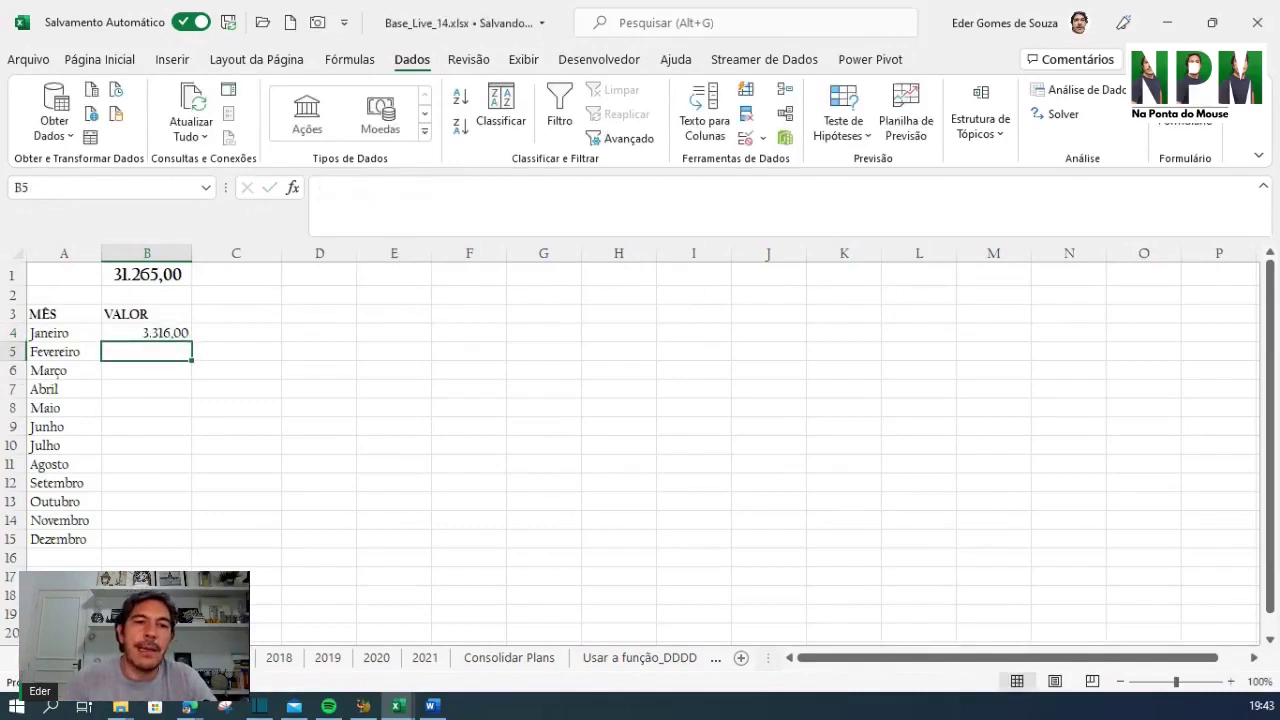
click(145, 338)
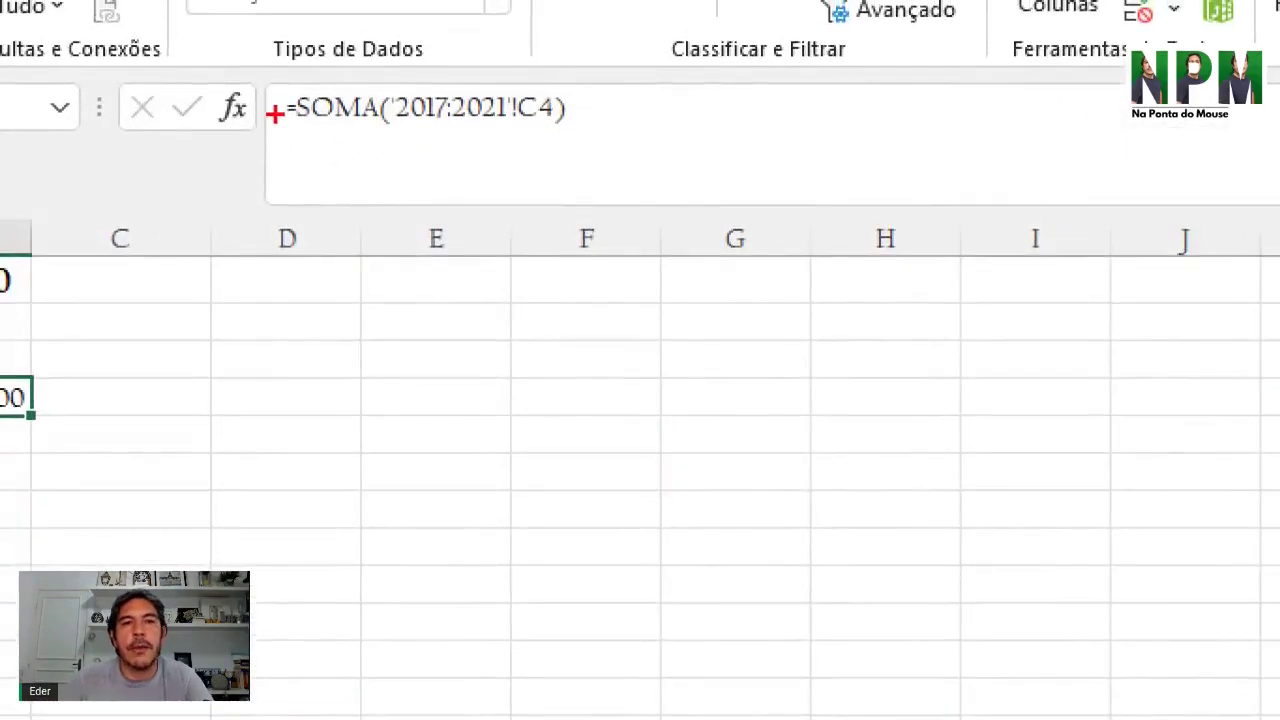
drag(297, 86, 371, 143)
mouse_move(393, 84)
mouse_down()
mouse_move(414, 145)
mouse_move(441, 143)
mouse_up()
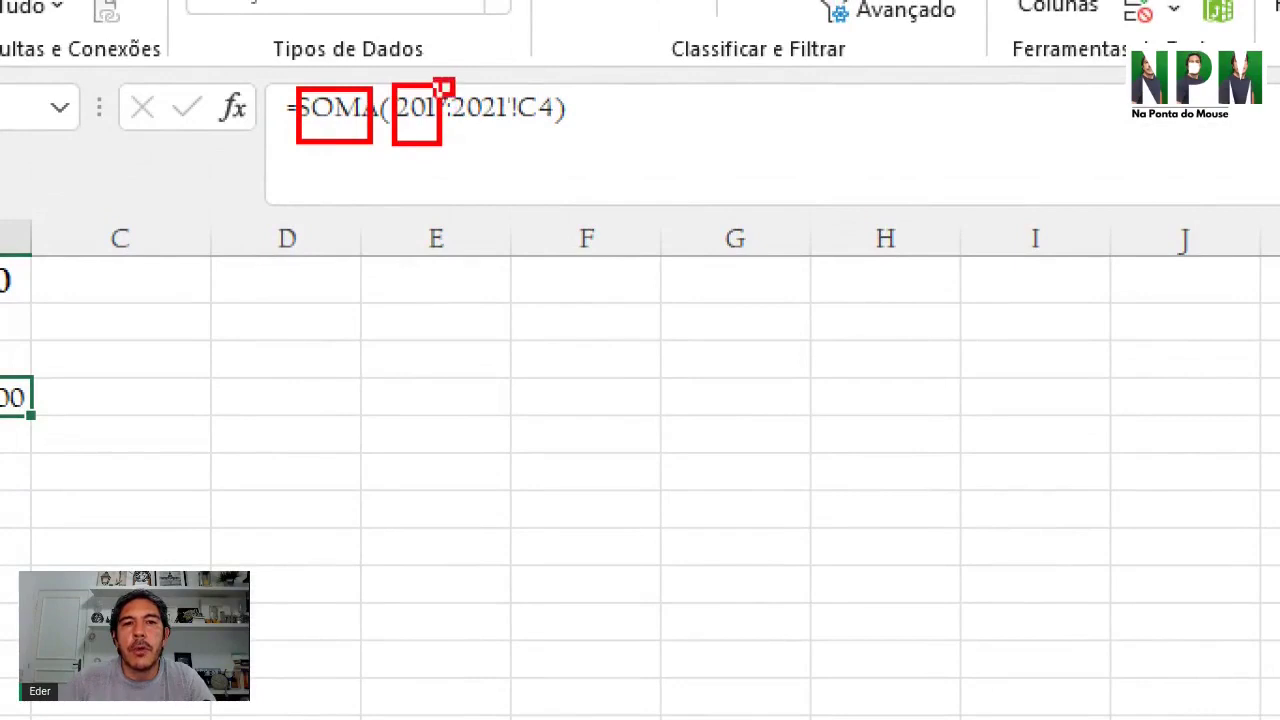
drag(434, 82, 458, 168)
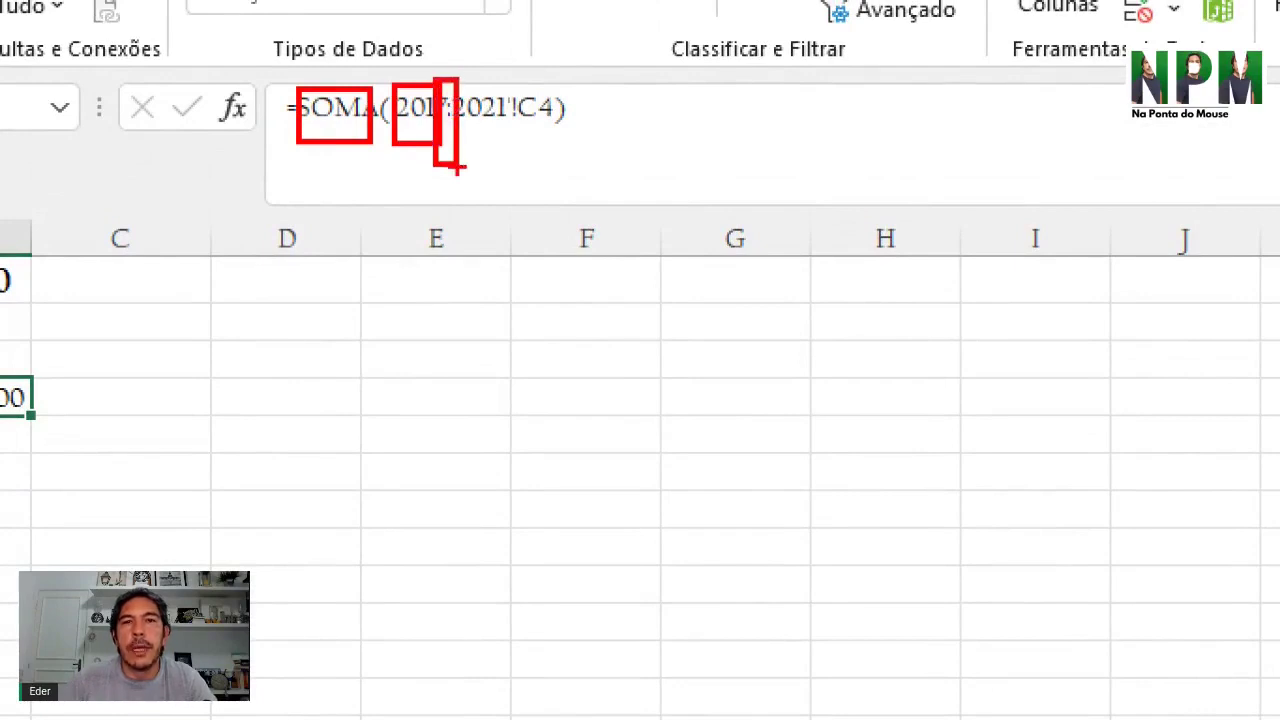
drag(459, 75, 508, 175)
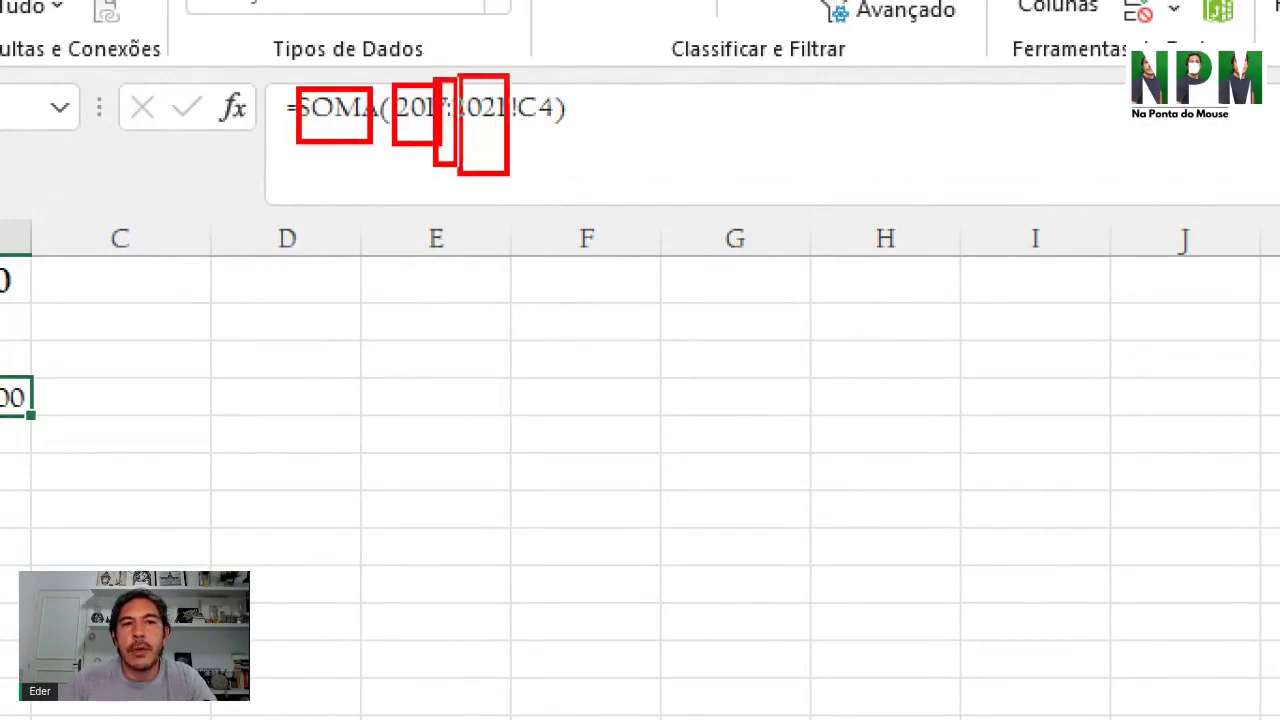
mouse_move(518, 72)
mouse_down()
mouse_move(531, 165)
mouse_move(560, 165)
mouse_up()
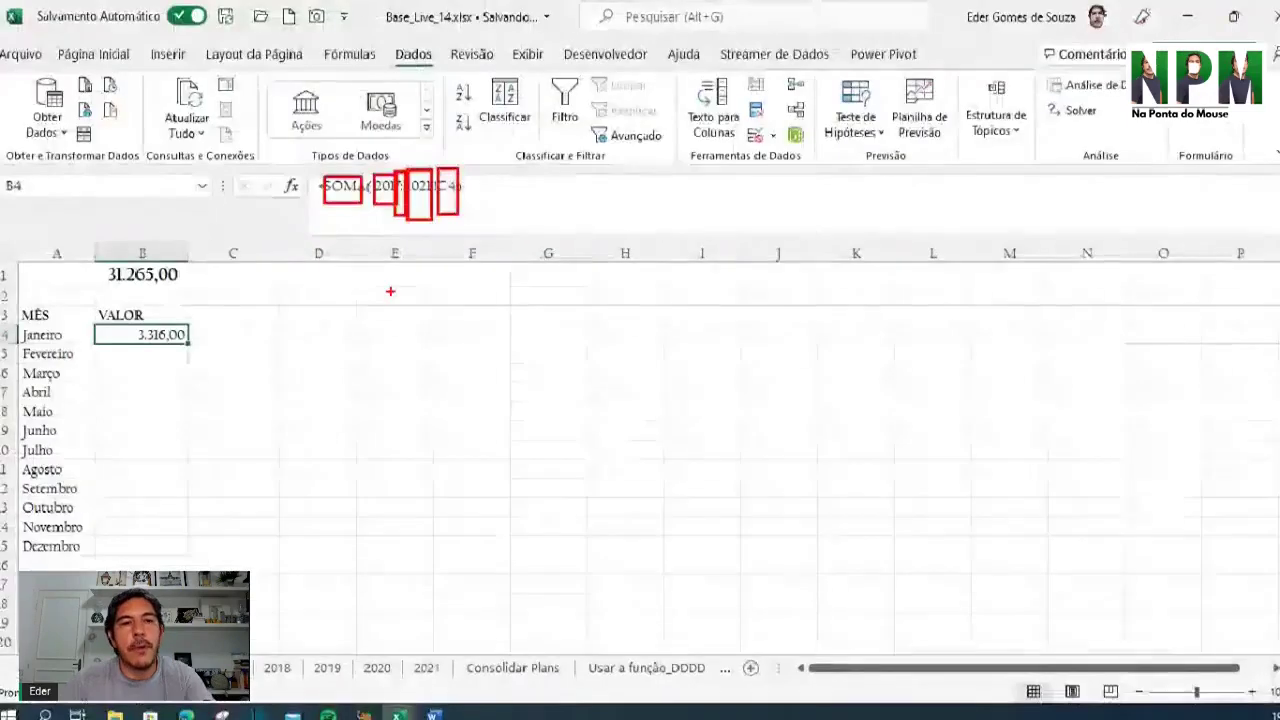
click(237, 386)
click(175, 332)
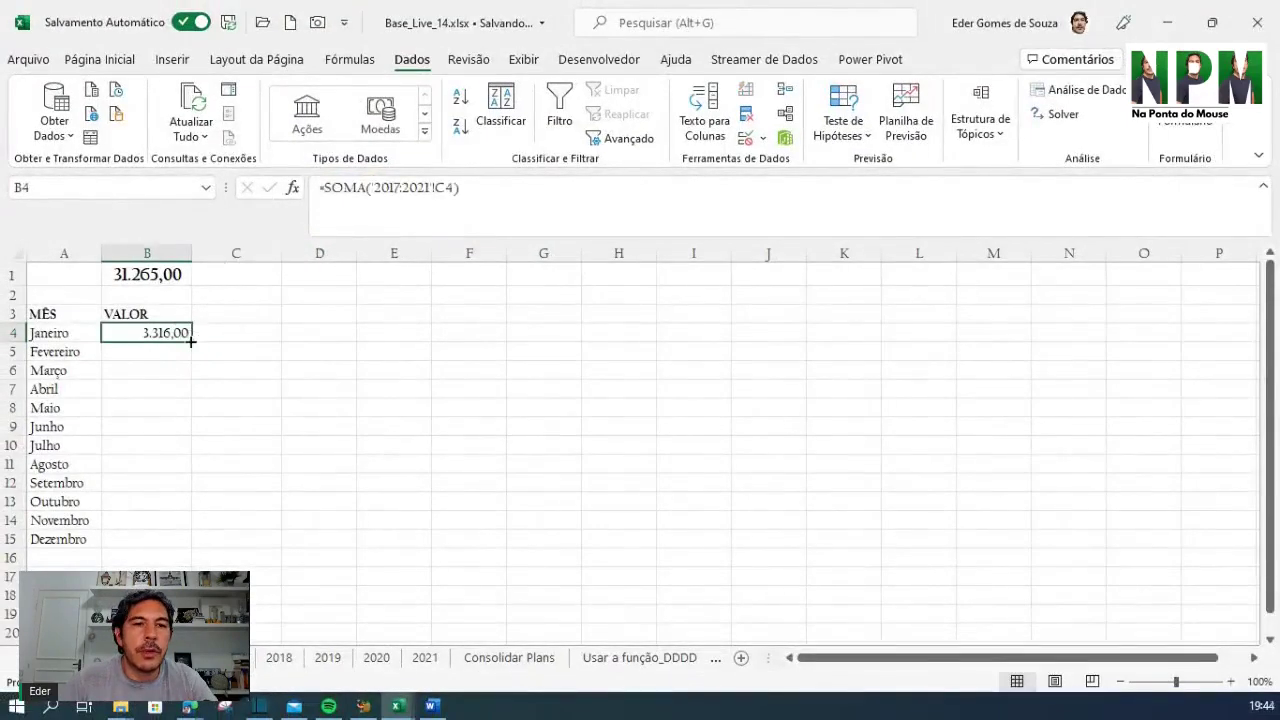
double_click(190, 341)
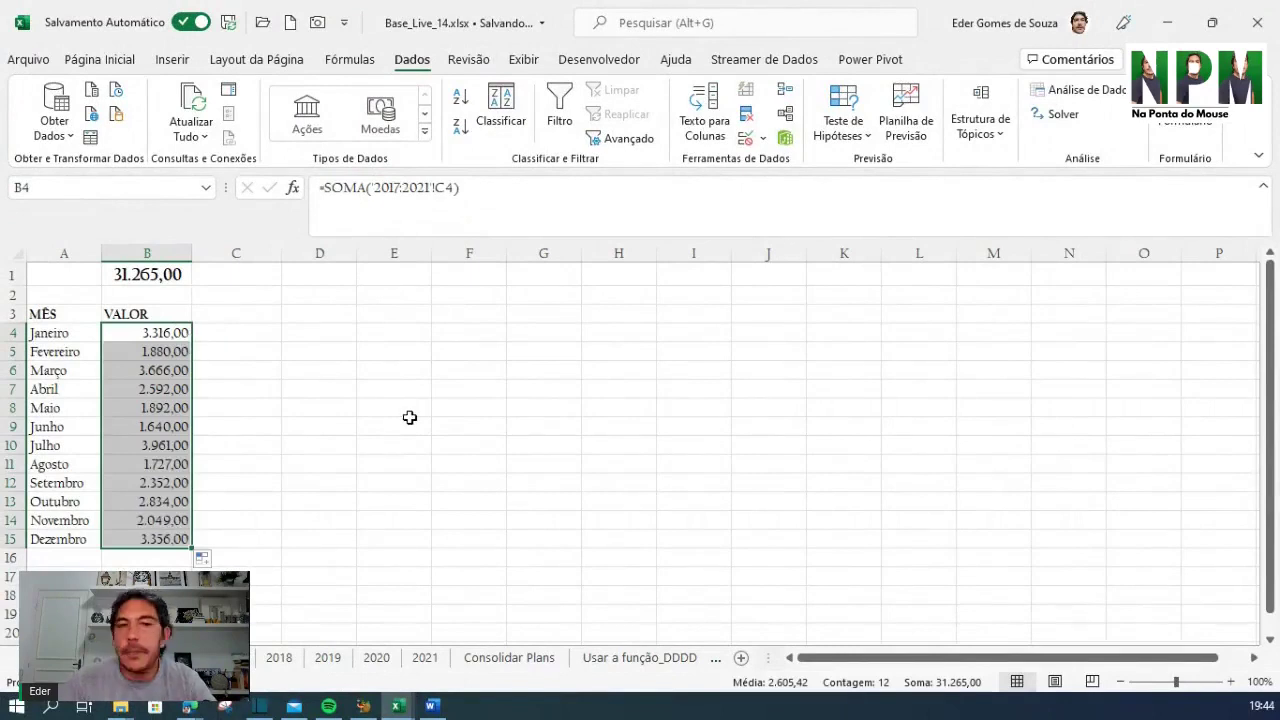
click(367, 372)
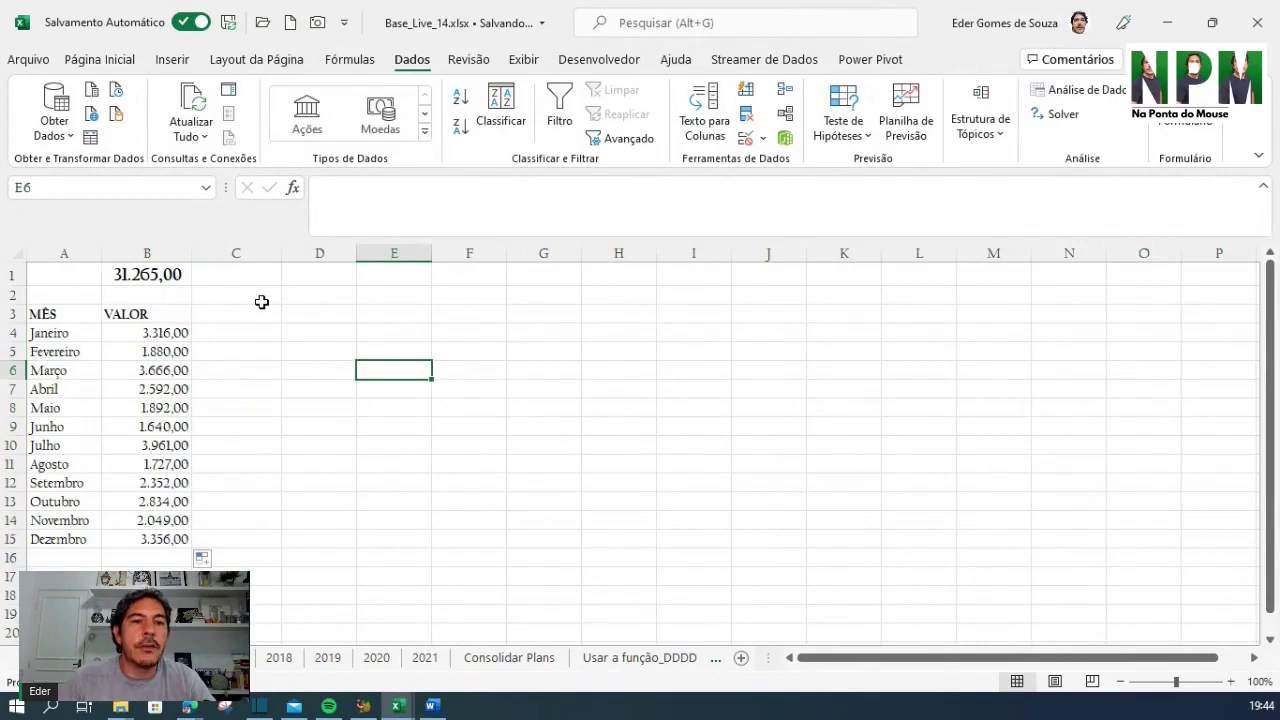
drag(160, 339, 161, 539)
click(693, 483)
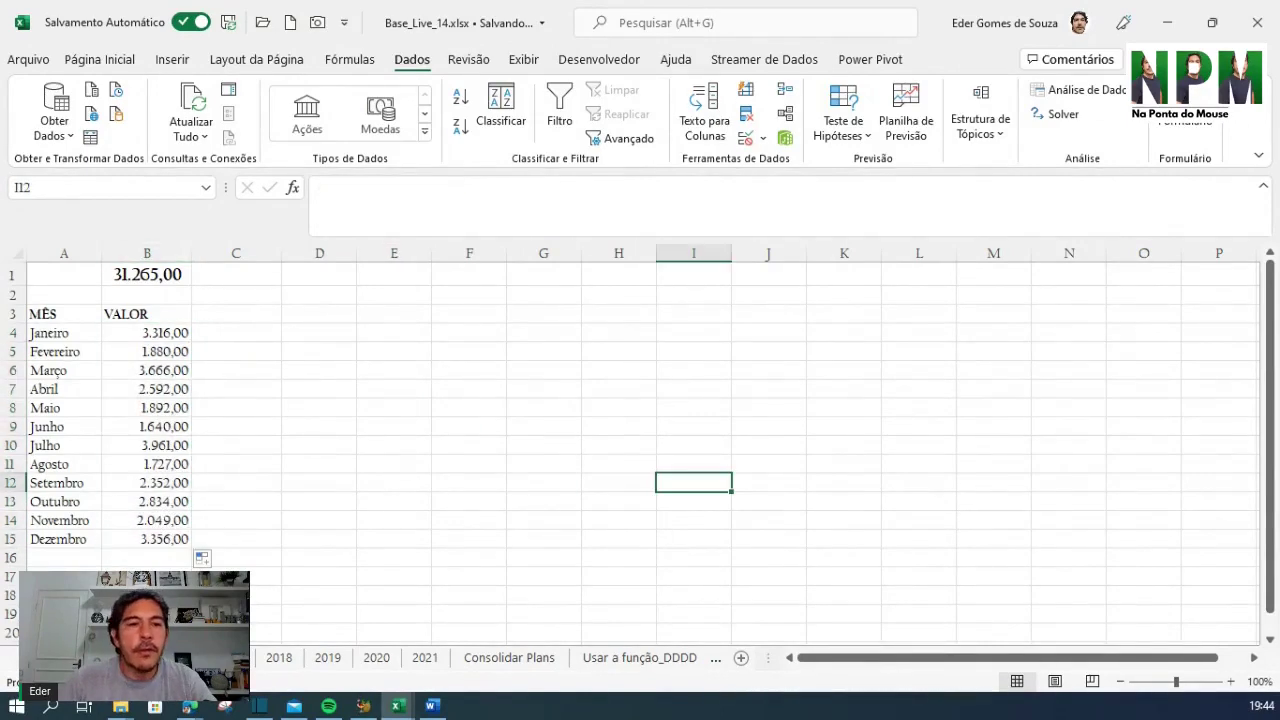
click(135, 564)
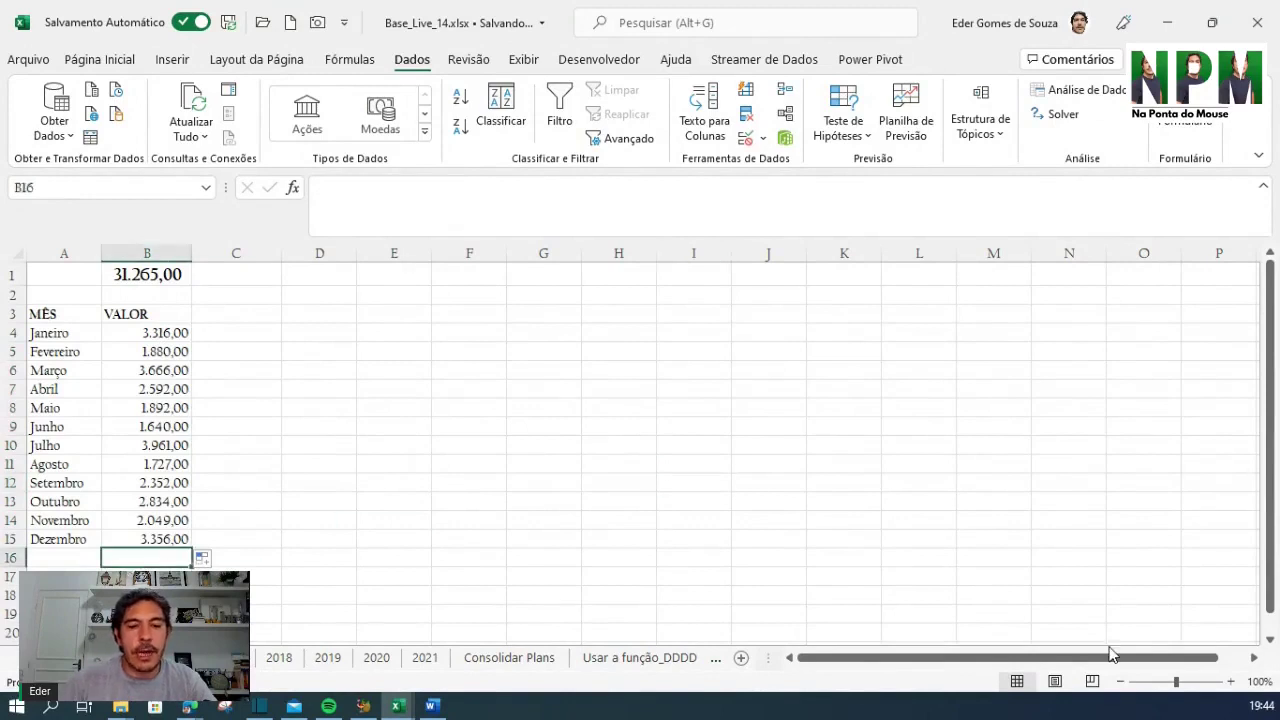
AutoSum B4:B15 into B16 (31.265,00) and compare it with B1's total
key(alt+equal)
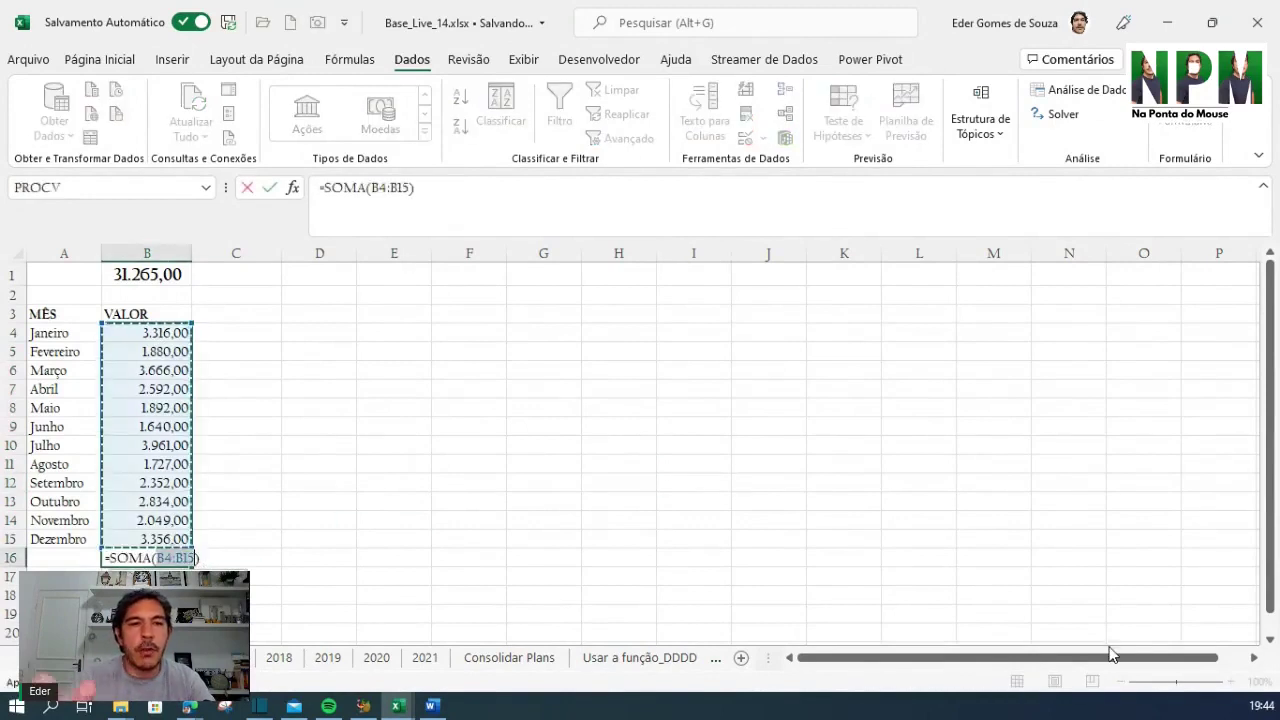
key(Return)
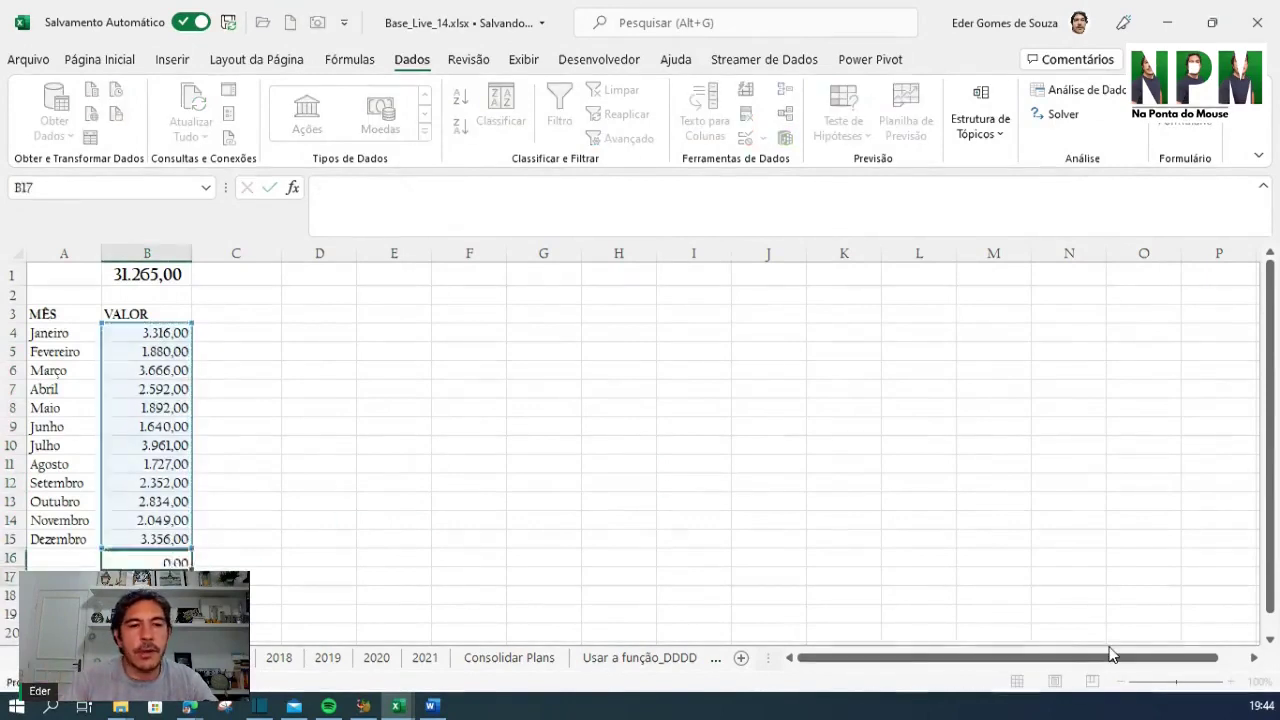
click(160, 558)
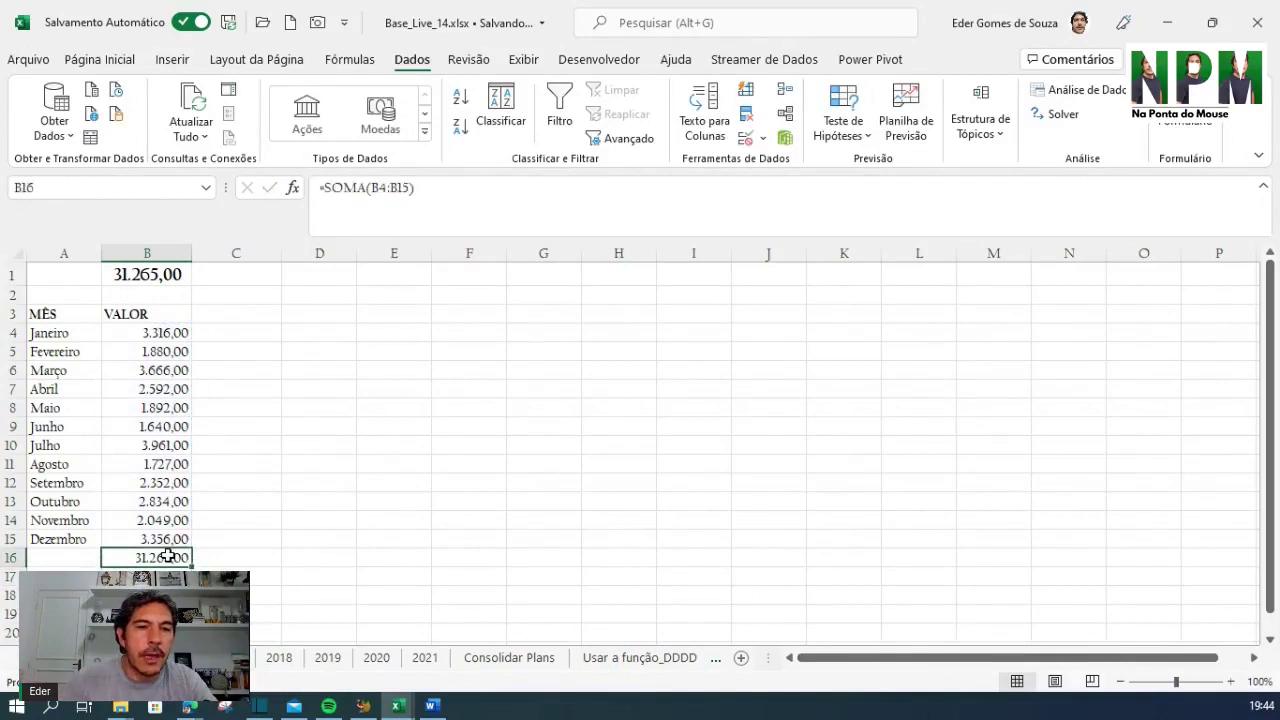
click(137, 276)
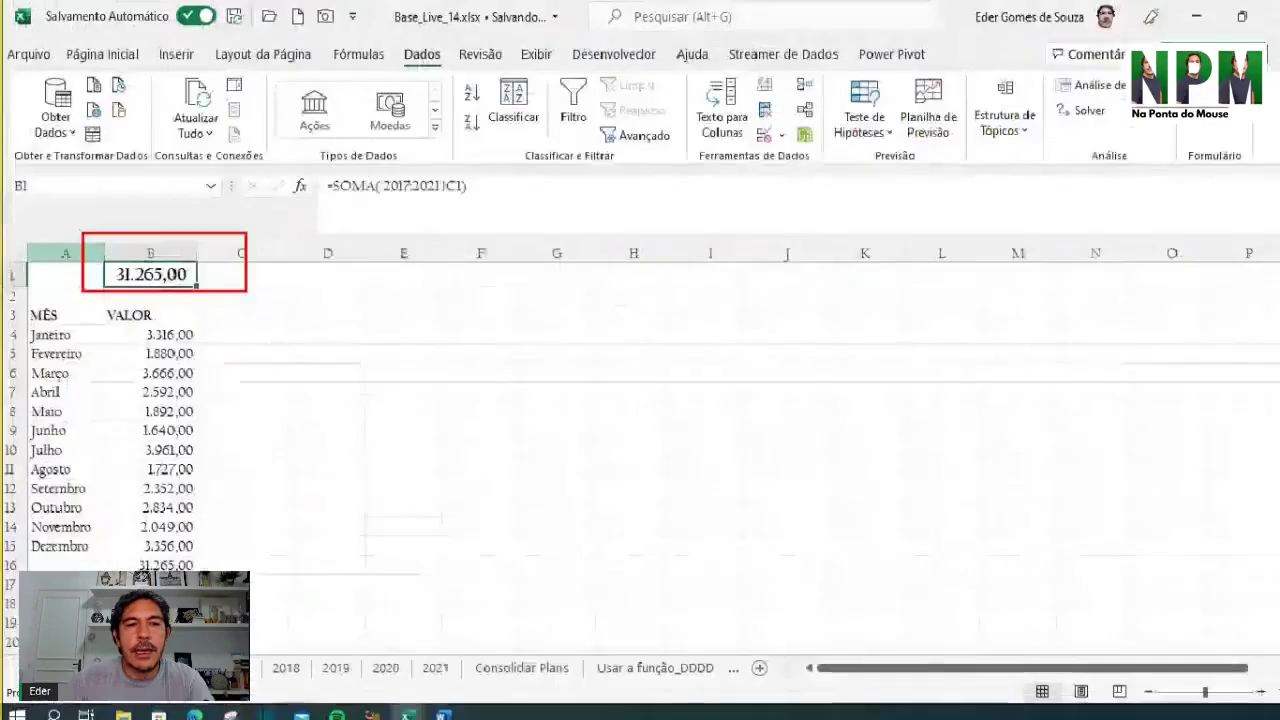
click(138, 335)
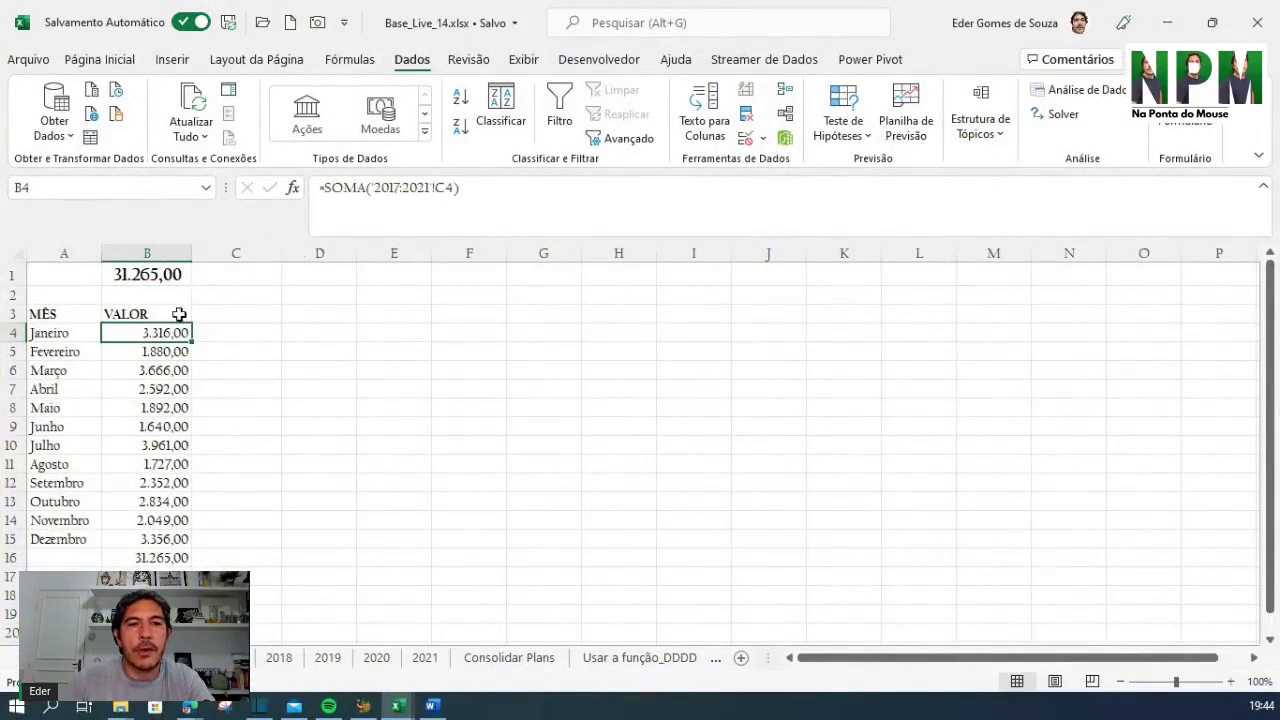
drag(51, 333, 36, 521)
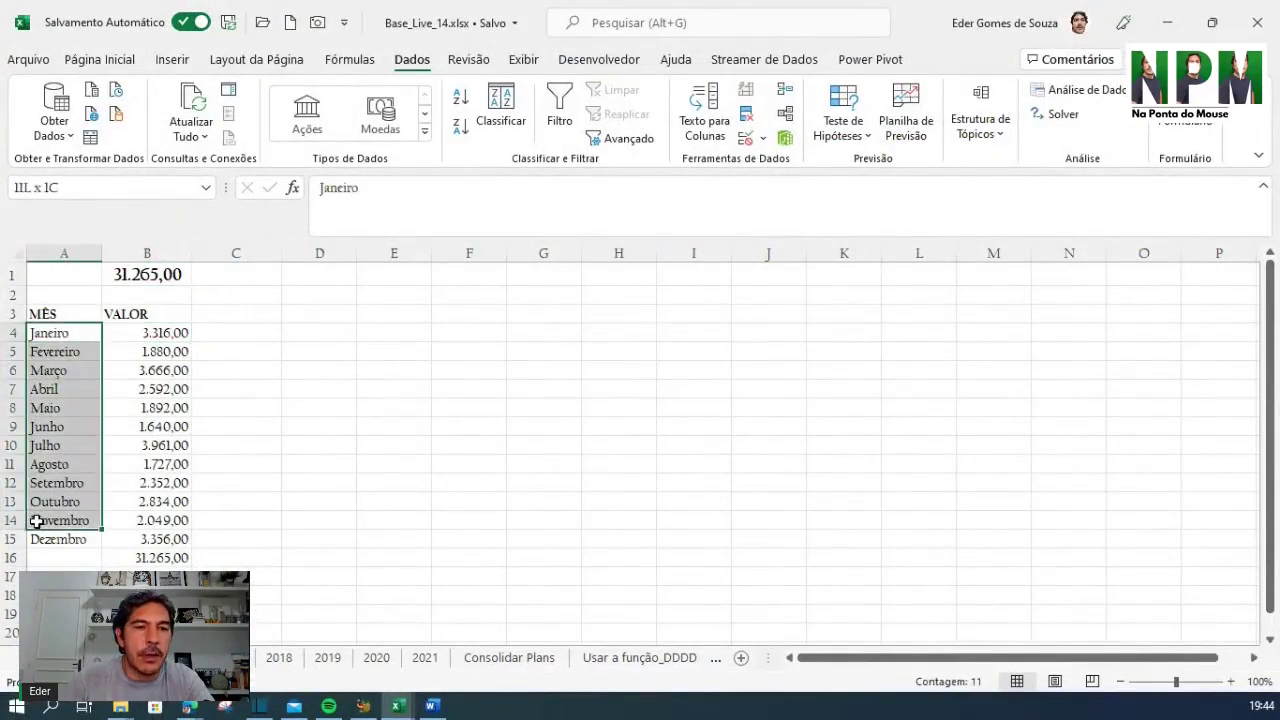
click(150, 558)
click(155, 275)
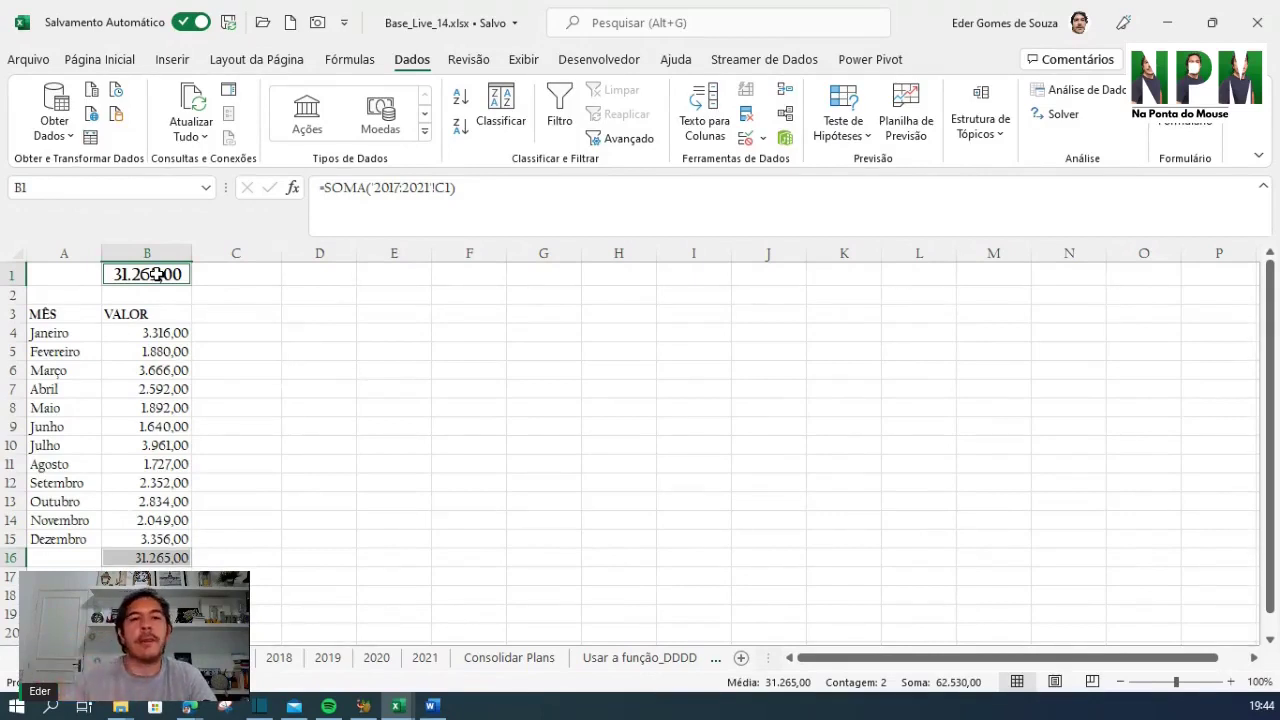
Switch to the Consolidar Plans sheet with its two store sales tables
click(517, 663)
click(488, 477)
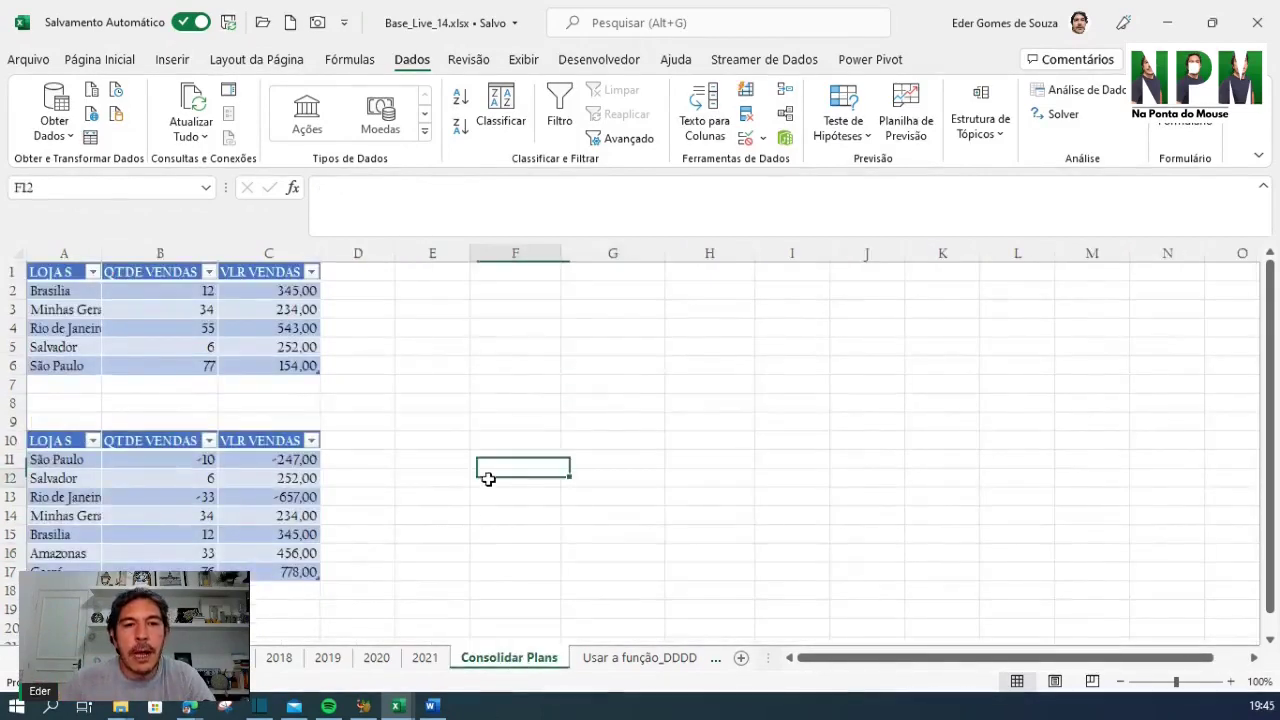
click(377, 272)
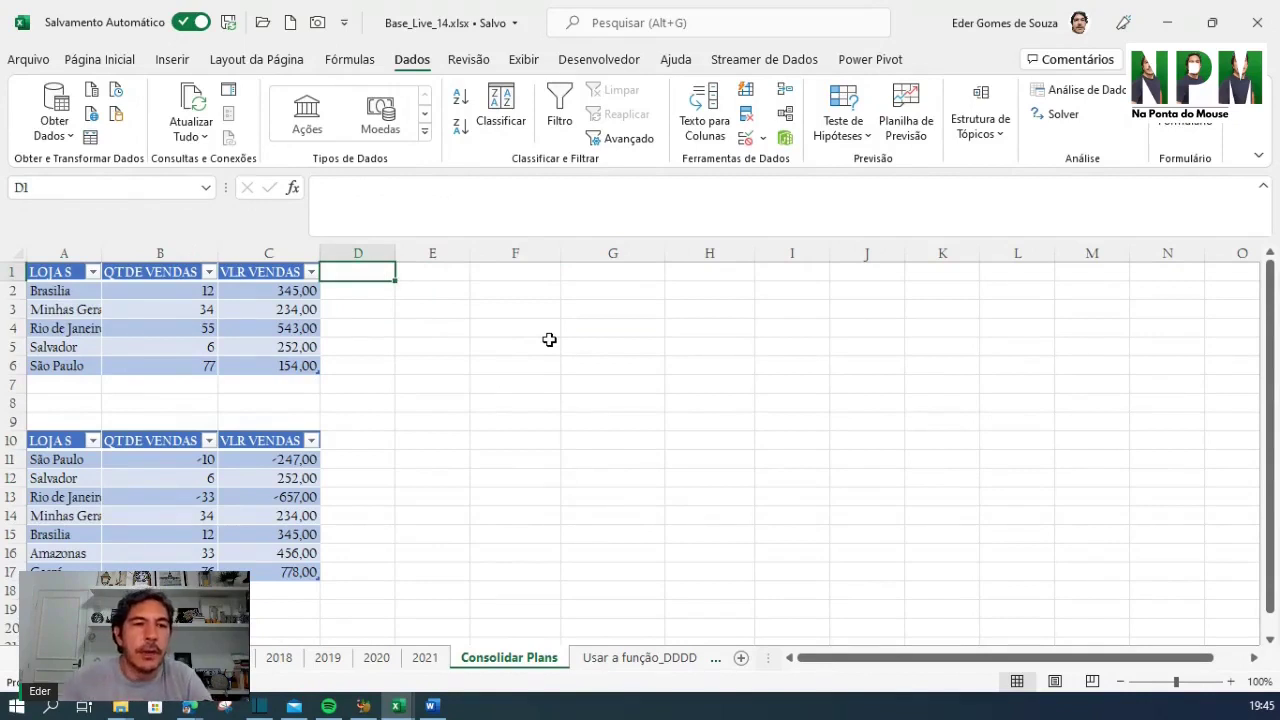
Autofit column A so names like Rio de Janeiro fit, then jump through the store tables
double_click(102, 253)
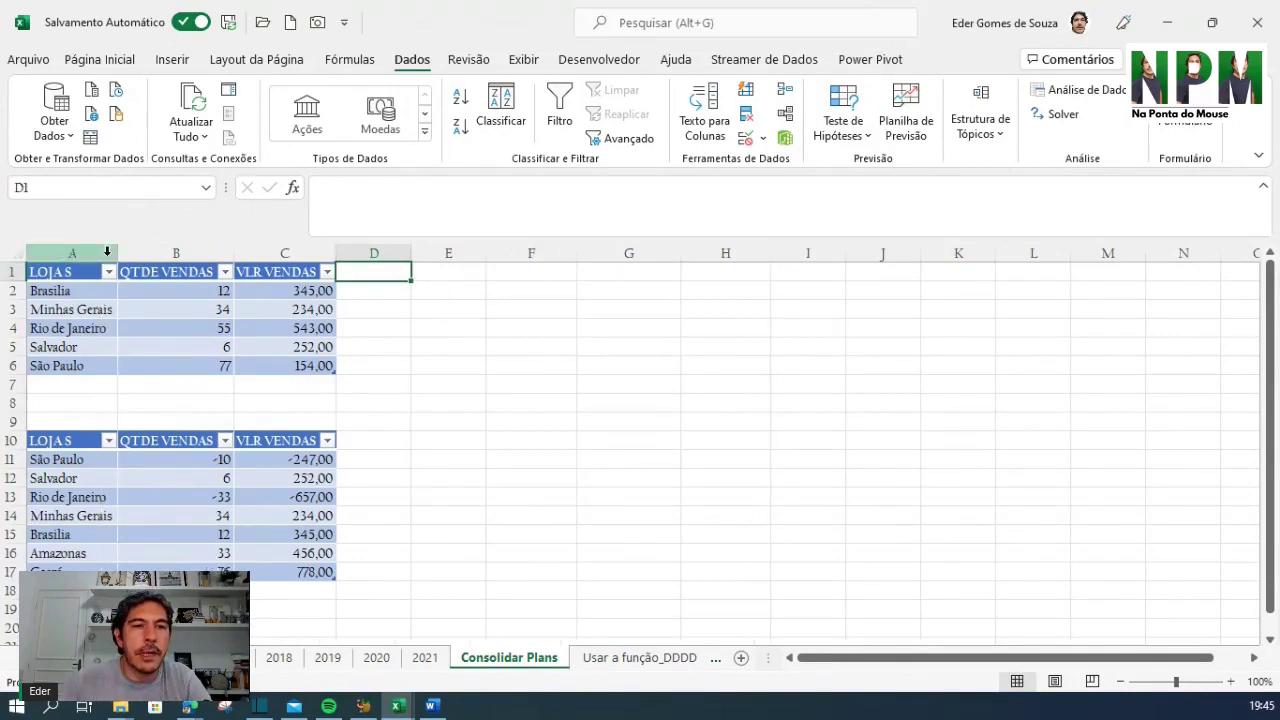
click(500, 438)
click(70, 288)
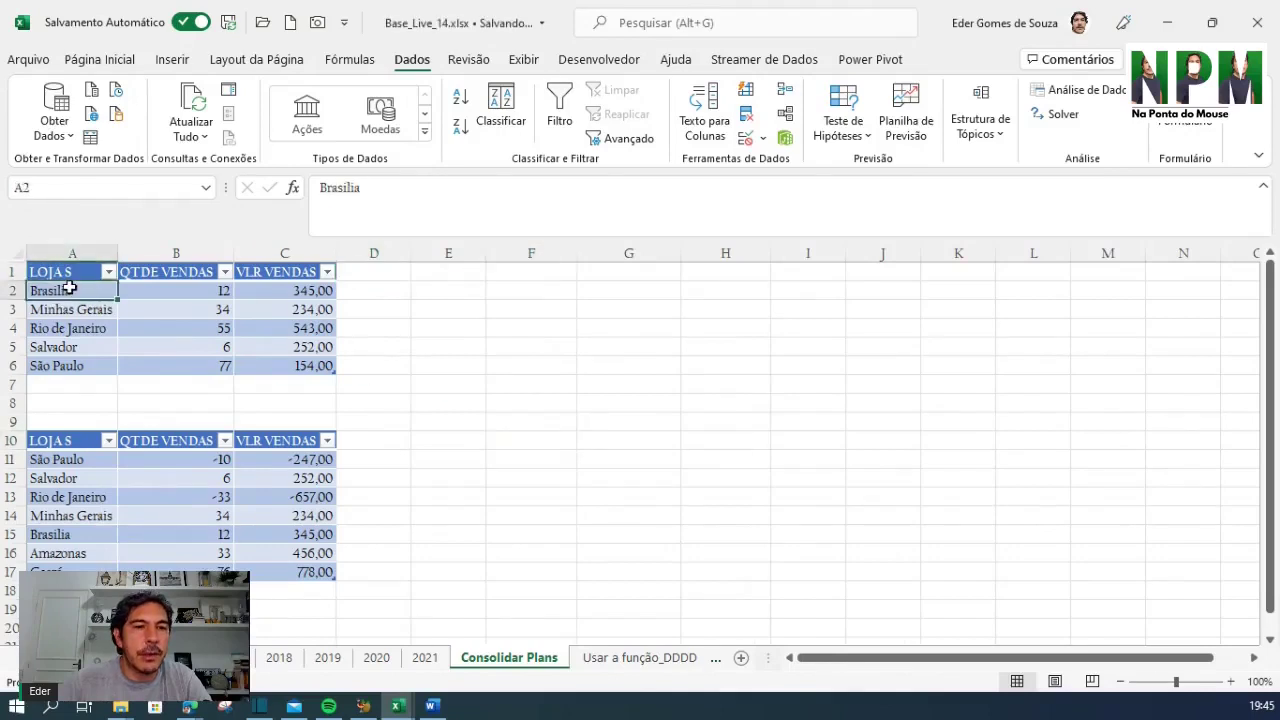
key(ctrl+Down)
key(ctrl+Down)
key(ctrl+Down)
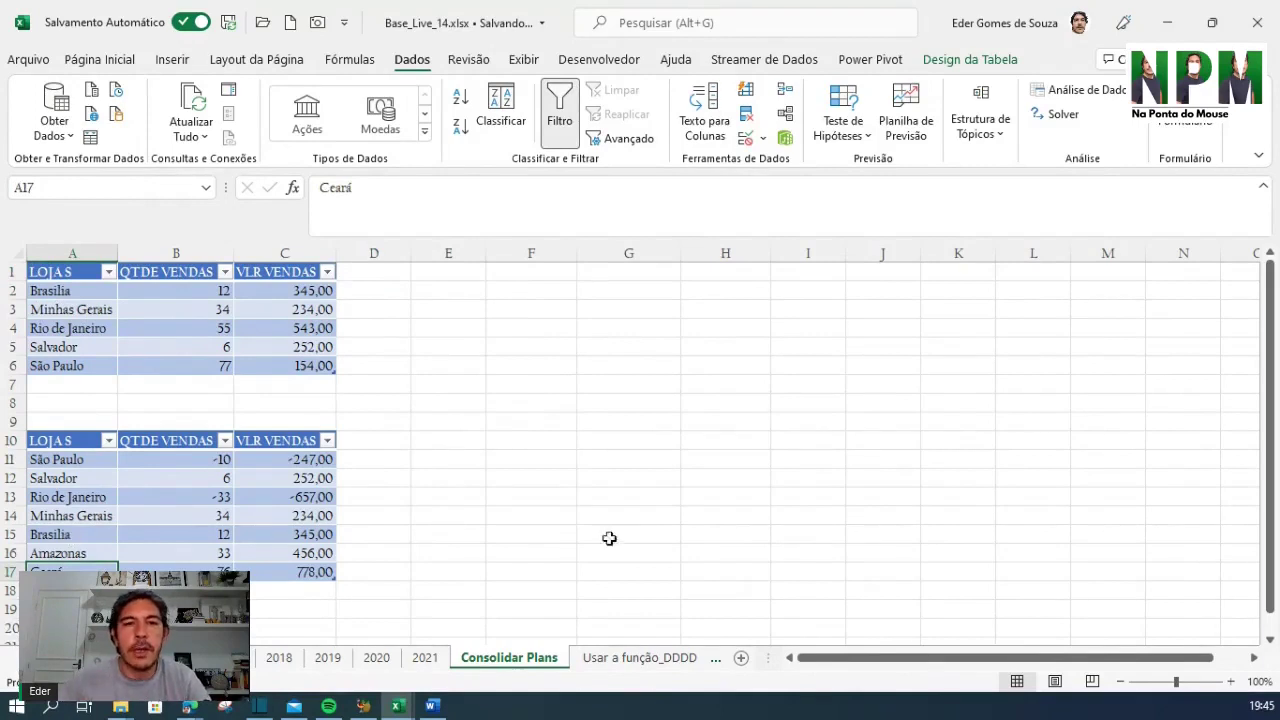
click(515, 274)
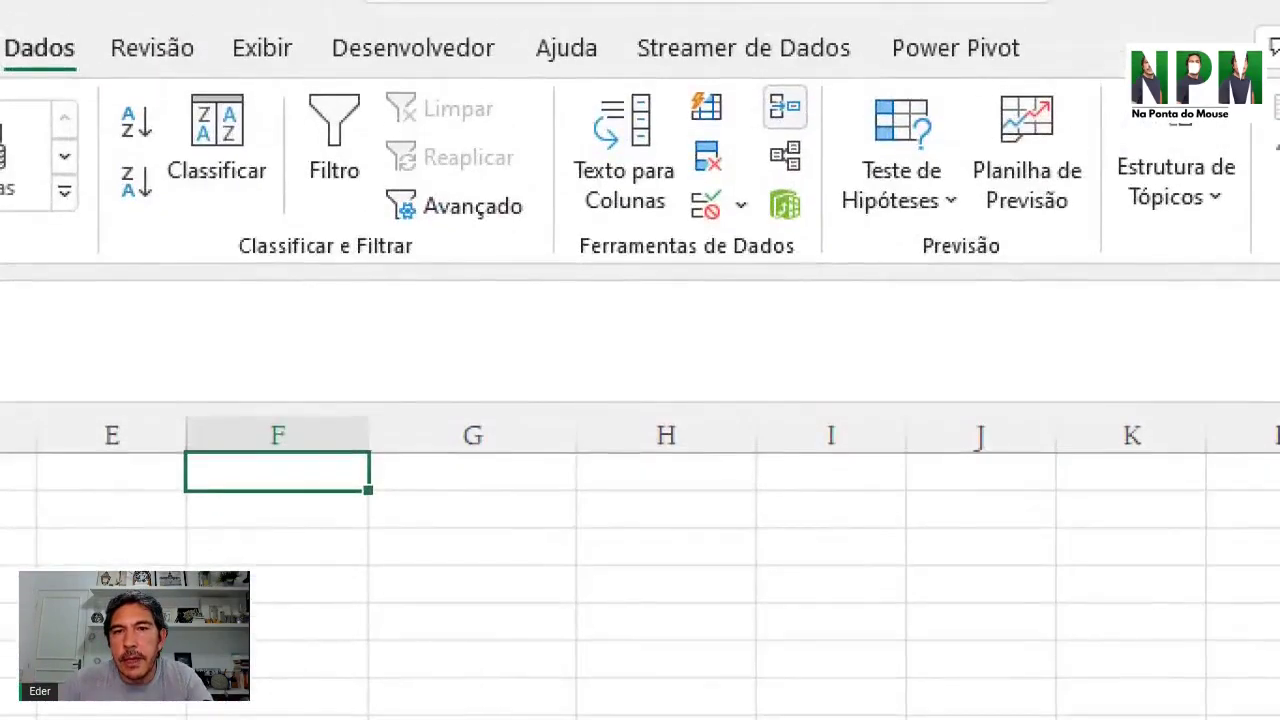
mouse_move(549, 78)
mouse_down()
mouse_move(757, 323)
mouse_move(900, 320)
mouse_up()
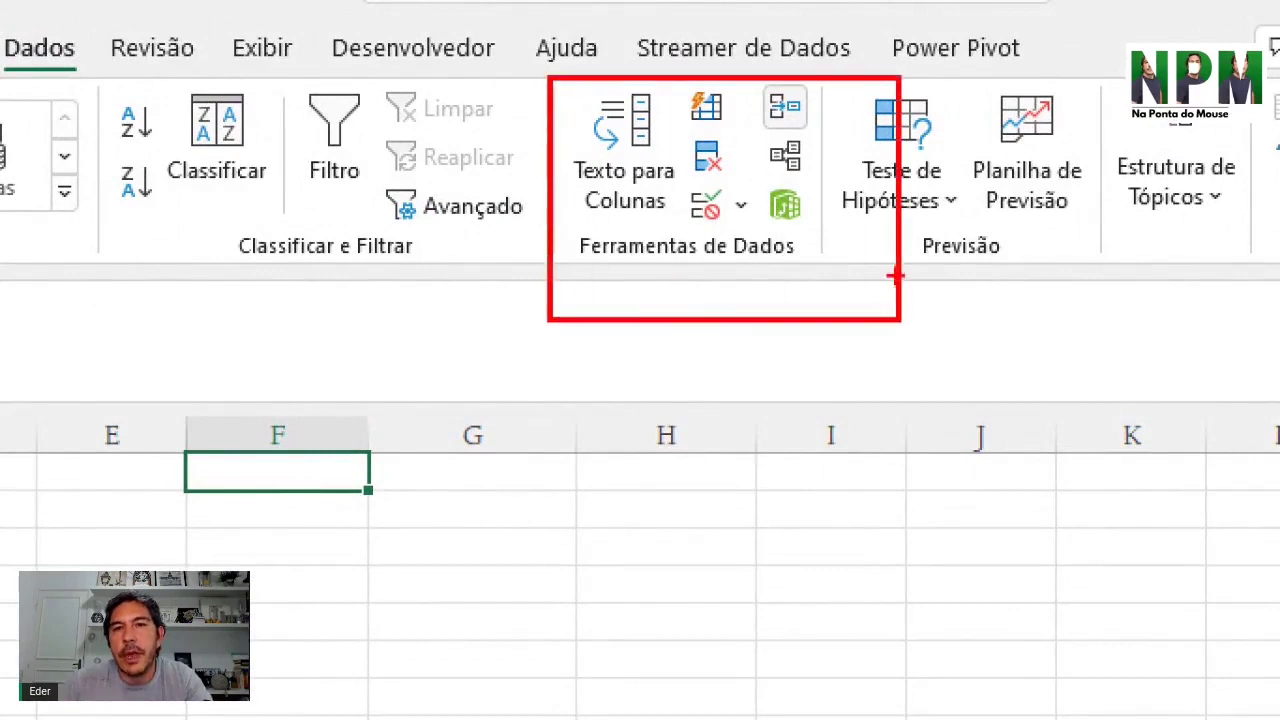
drag(749, 84, 828, 148)
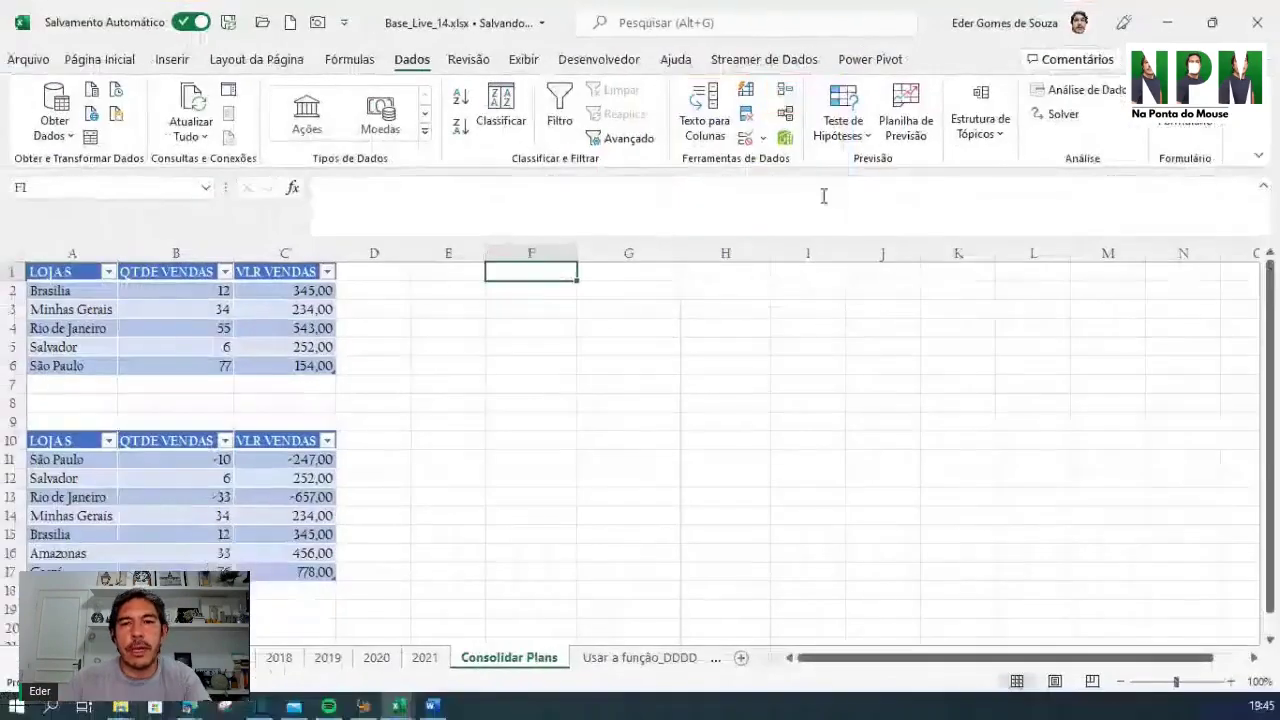
Open Dados > Consolidar with Soma and delete both saved references, including A10:C17
click(788, 92)
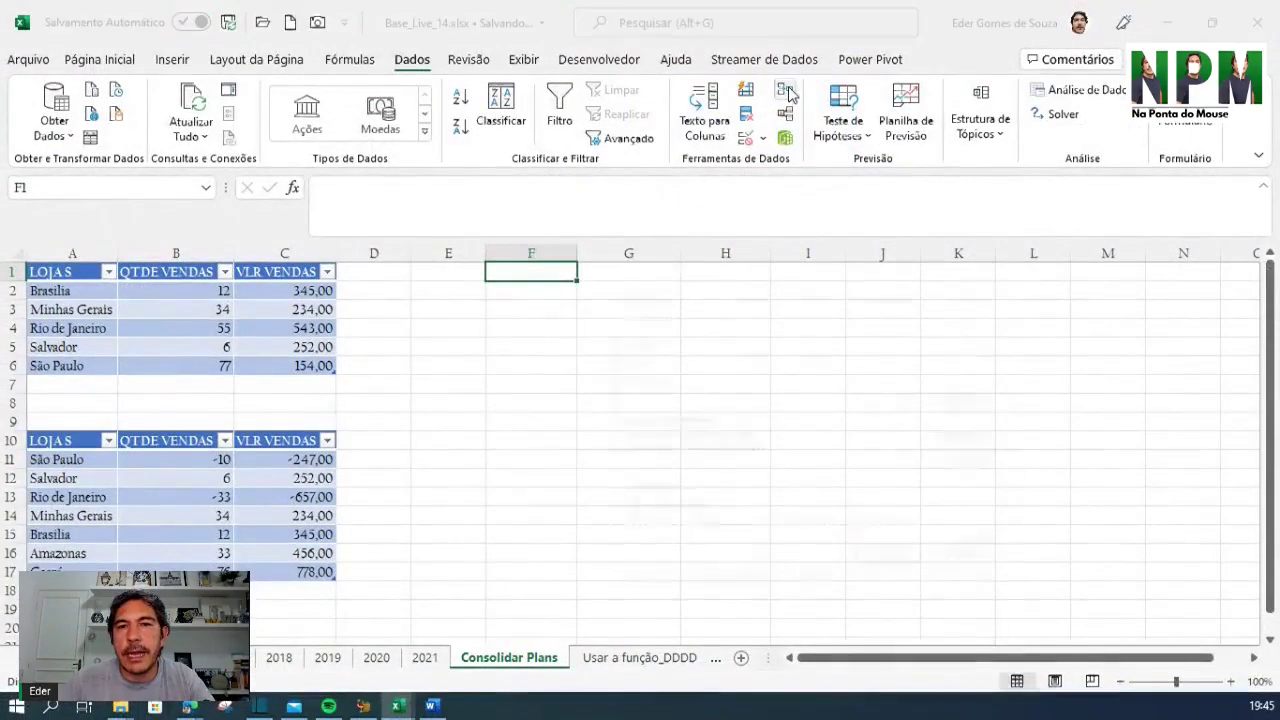
drag(750, 314, 532, 288)
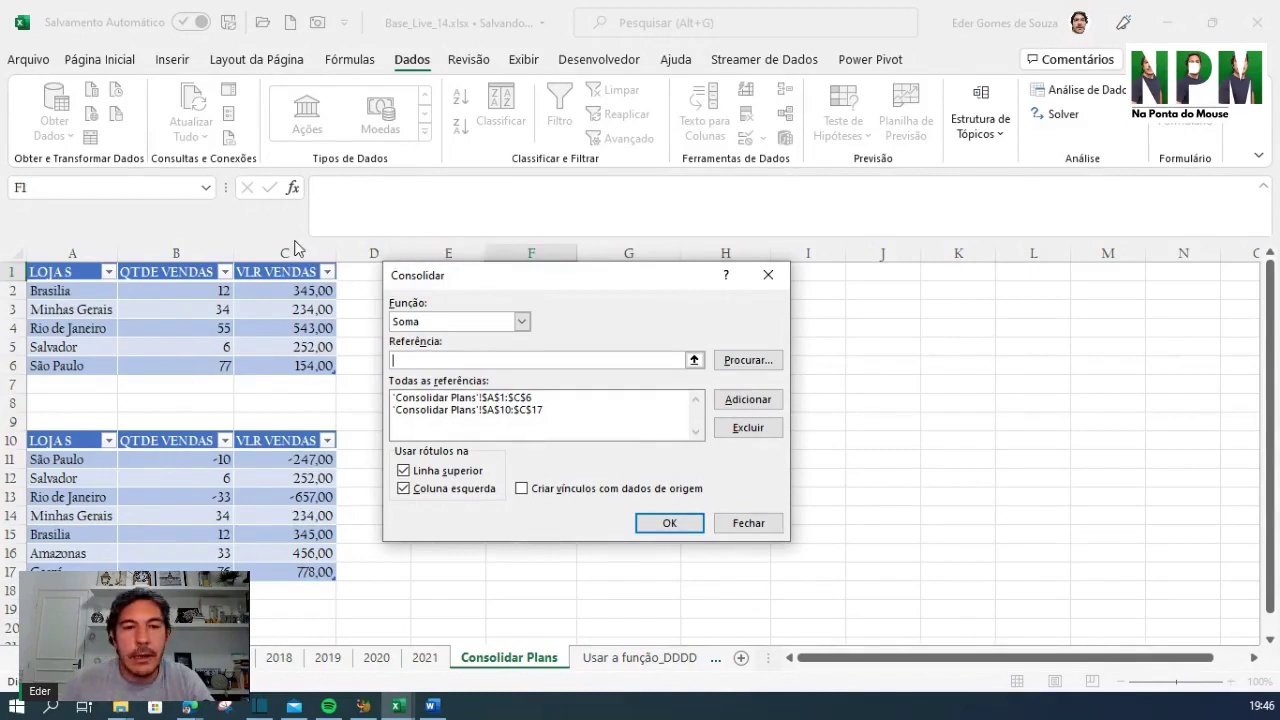
drag(657, 286, 707, 290)
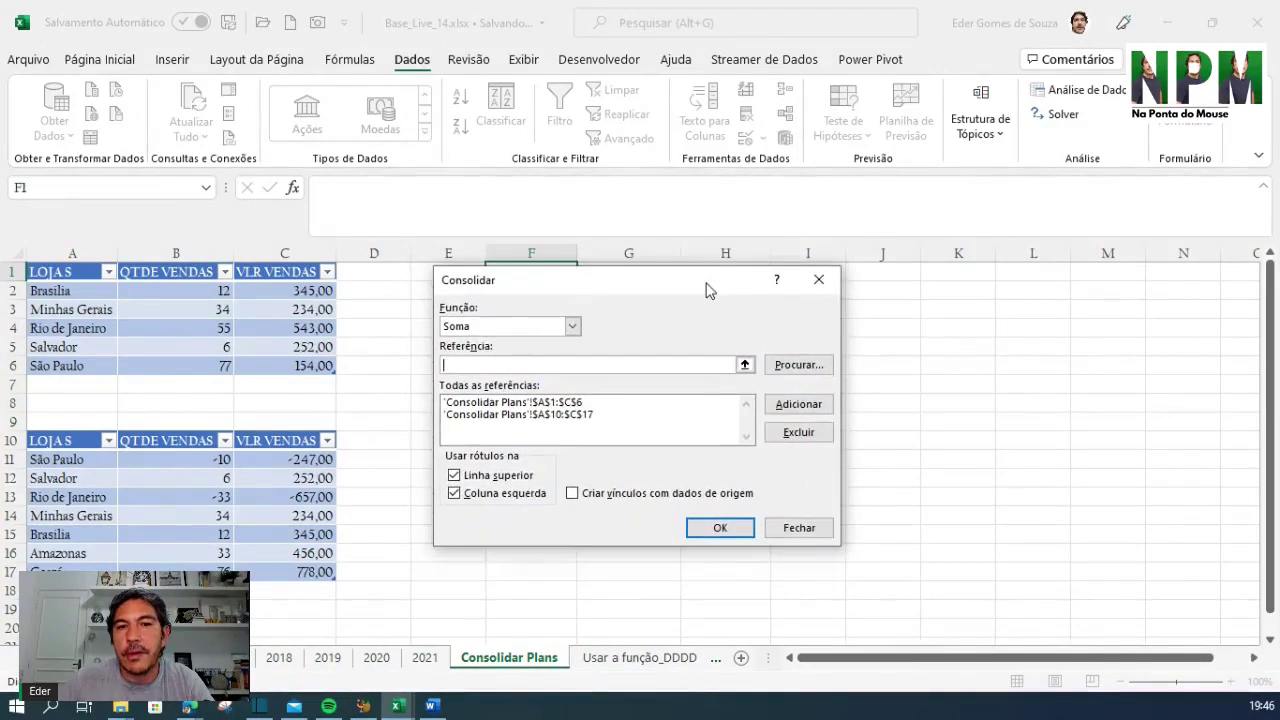
click(556, 404)
click(815, 443)
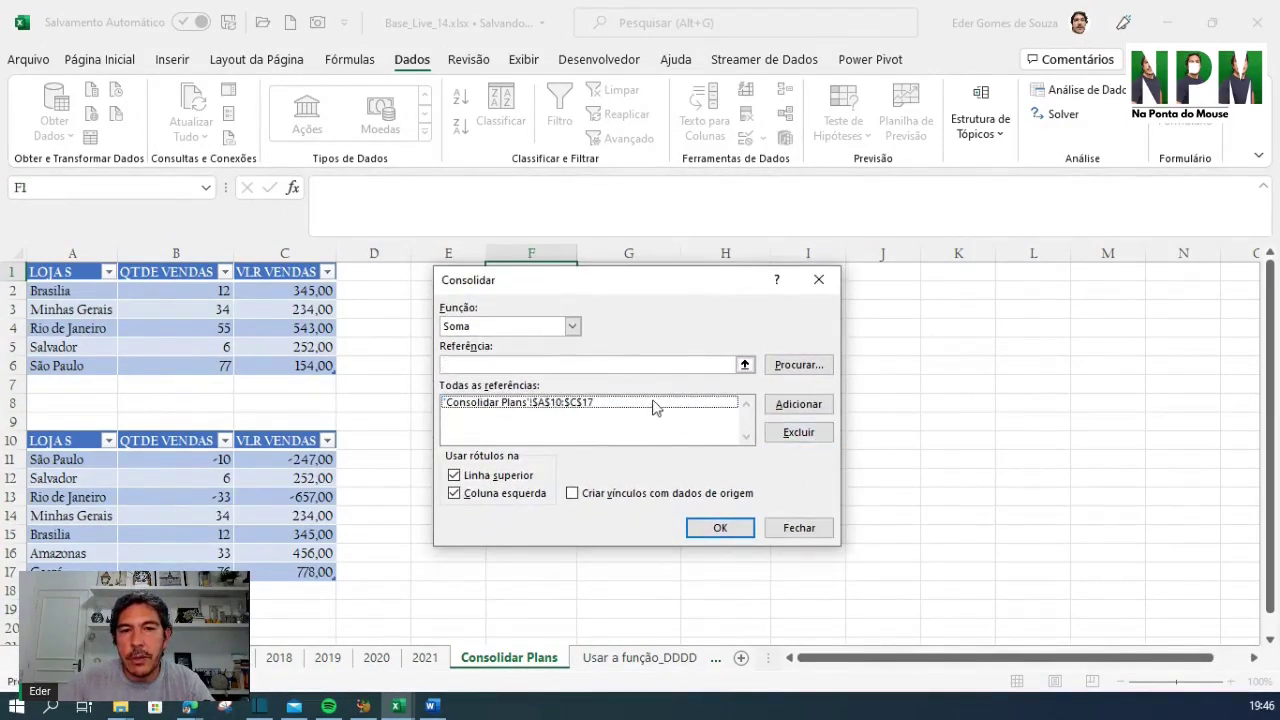
click(651, 404)
click(797, 438)
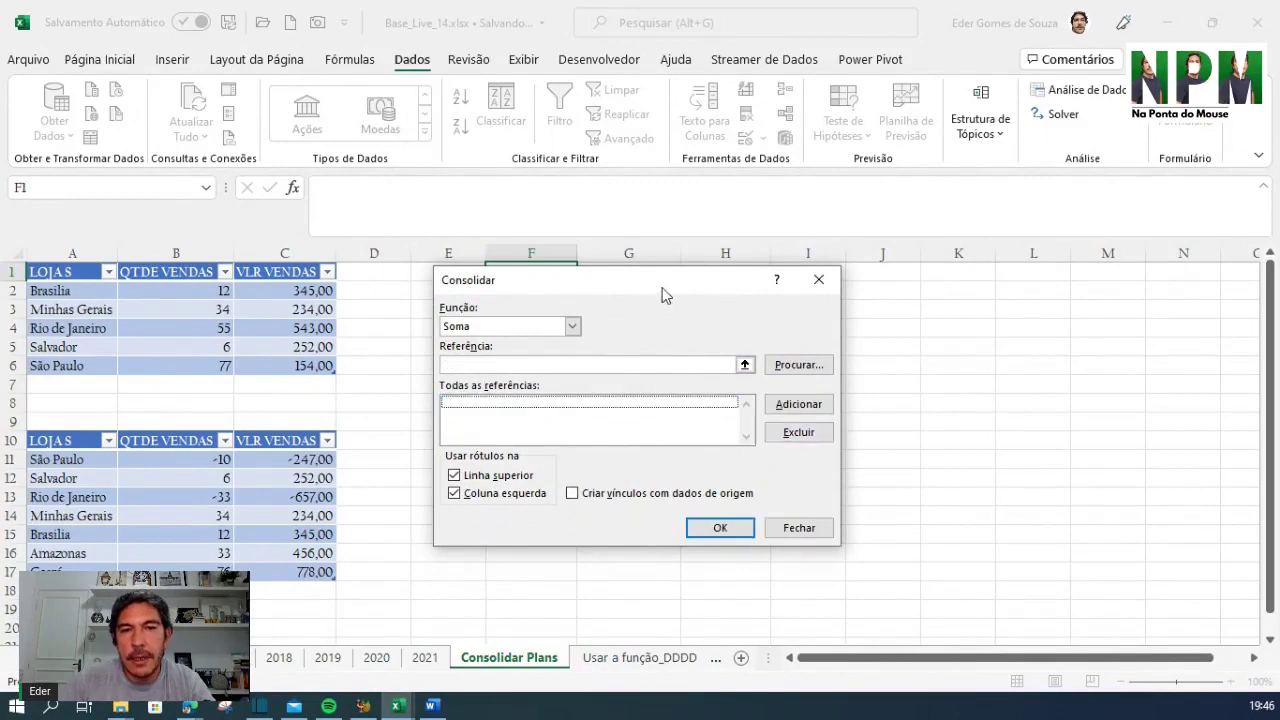
drag(662, 287, 834, 286)
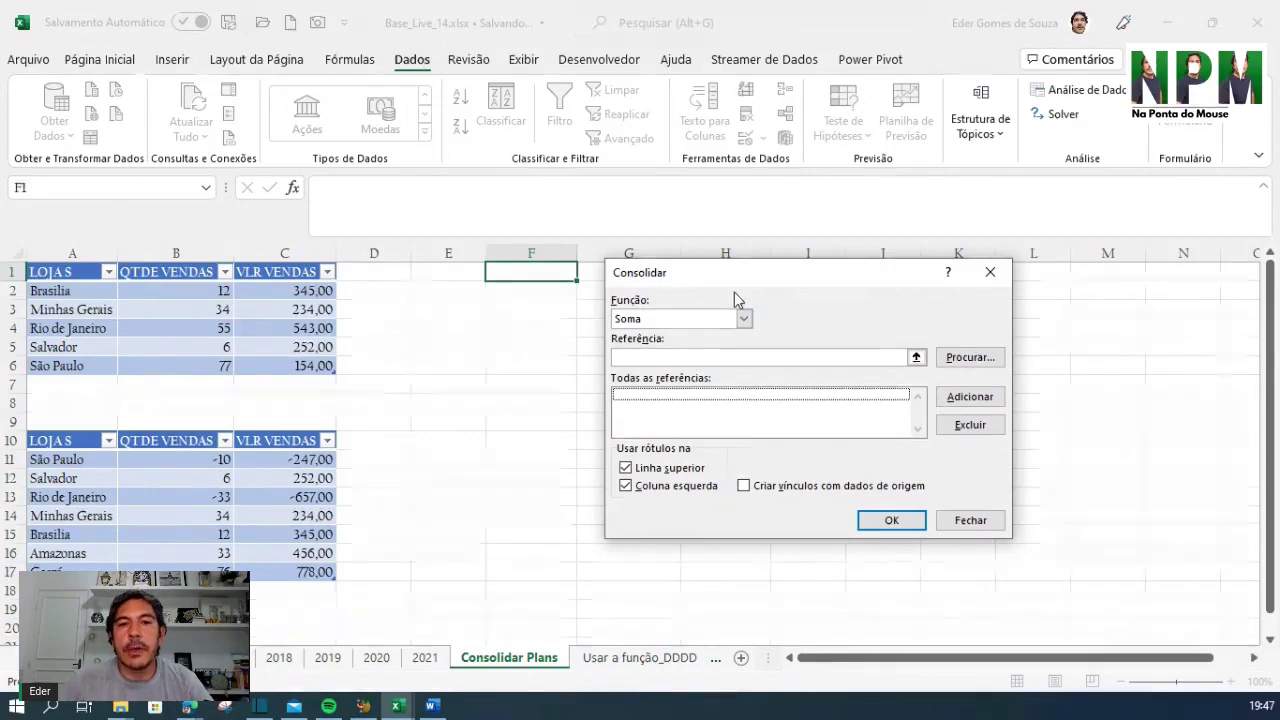
click(746, 319)
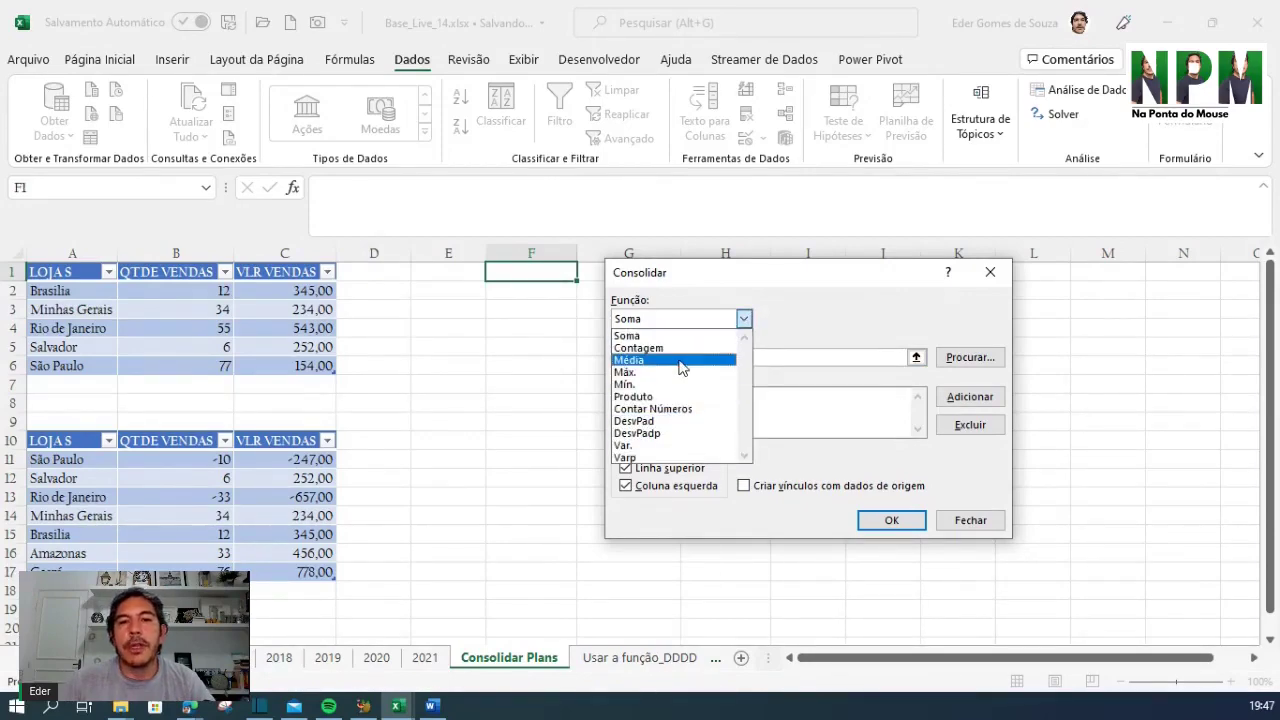
click(744, 319)
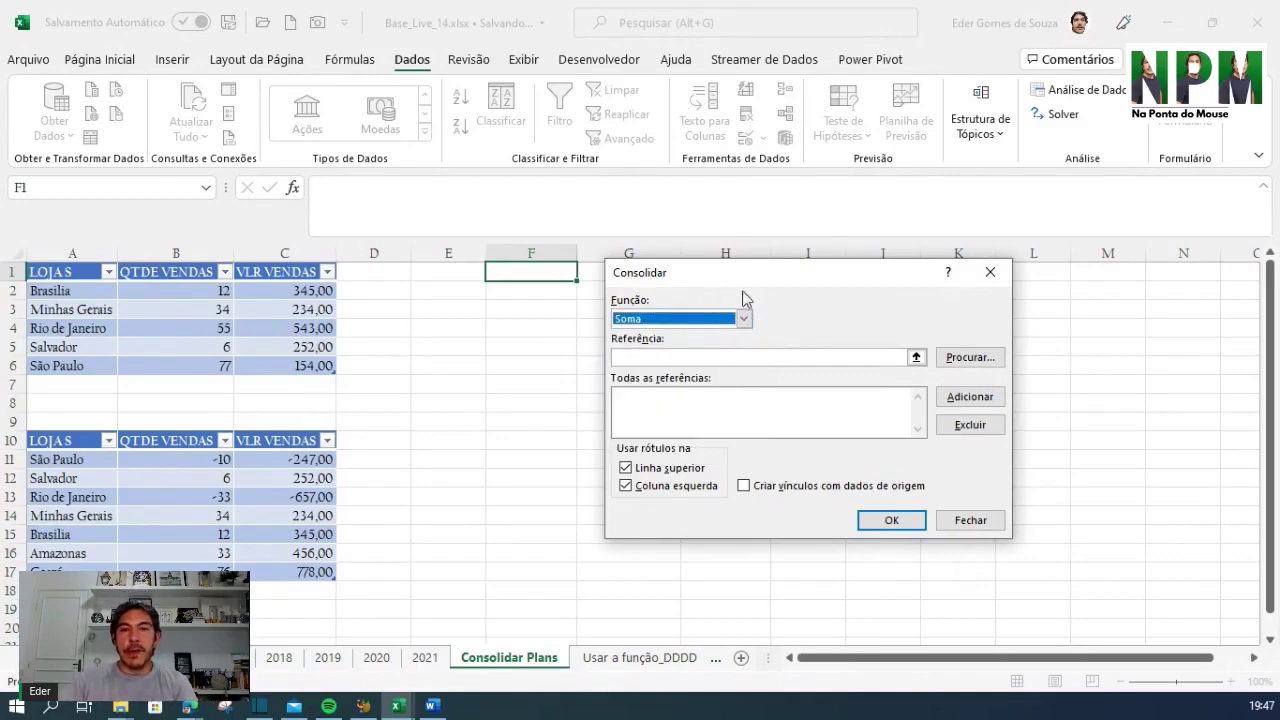
drag(749, 282, 562, 290)
key(alt+Down)
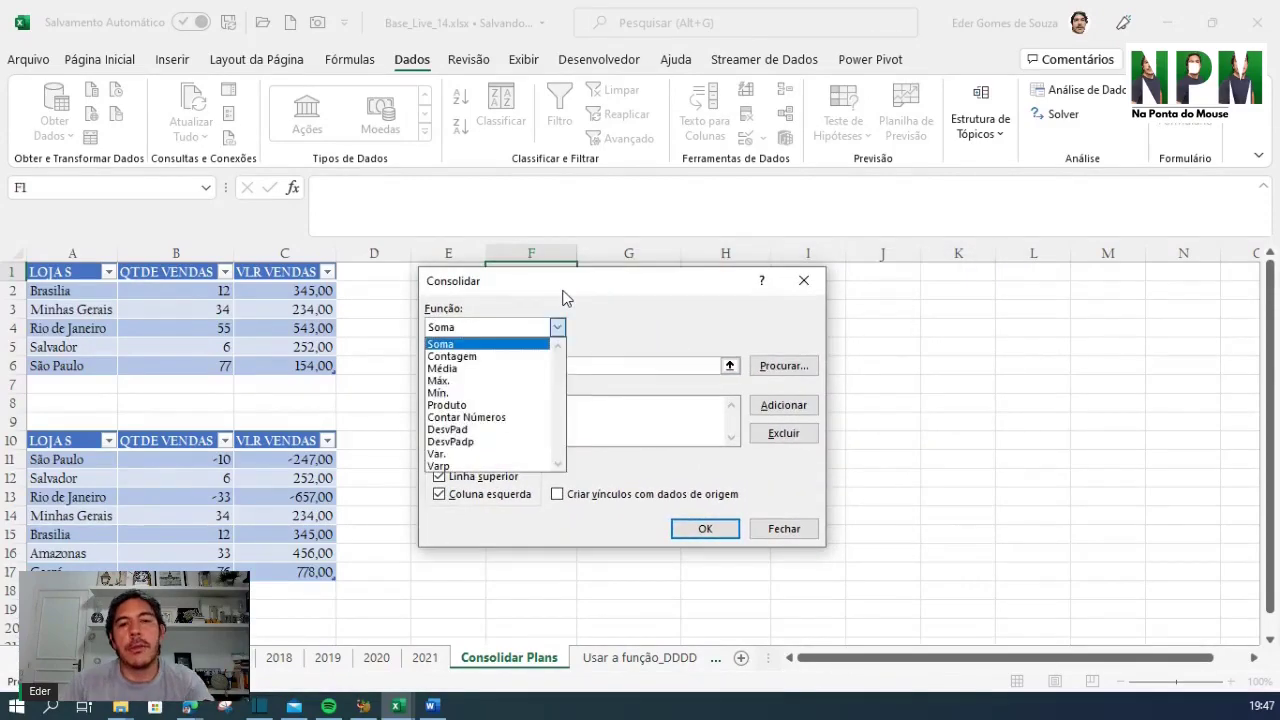
key(Escape)
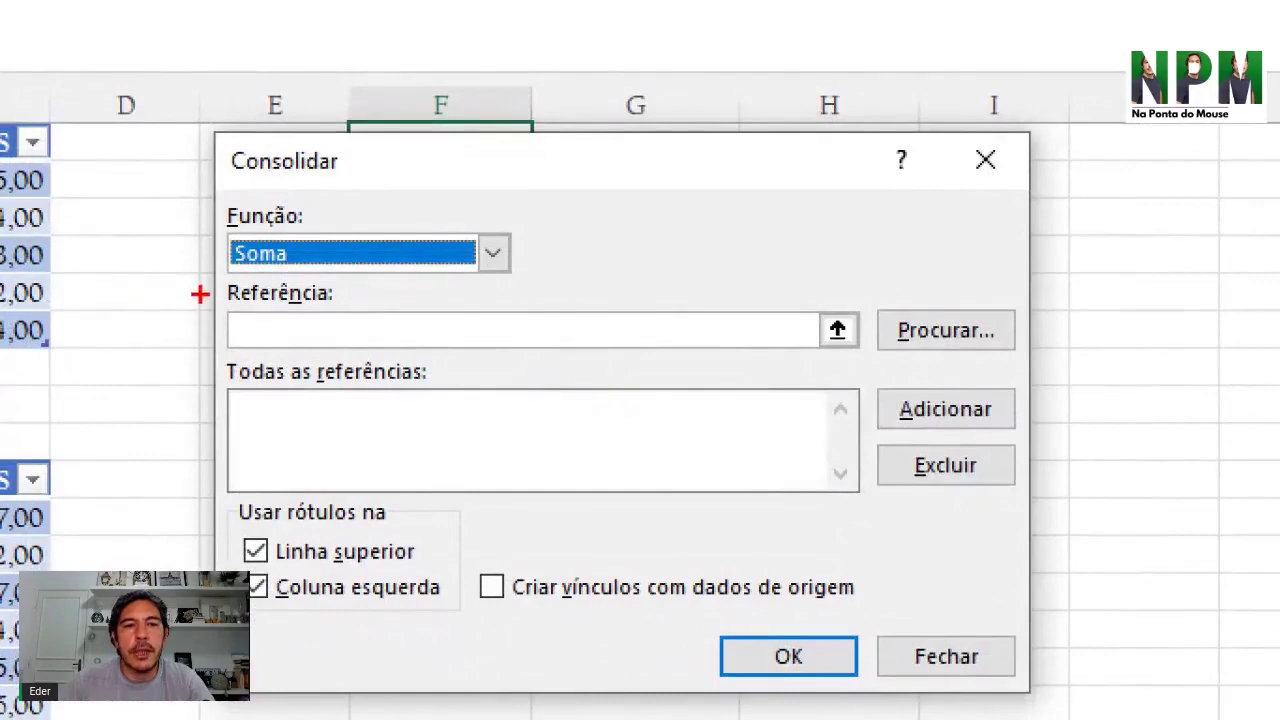
mouse_move(202, 276)
mouse_down()
mouse_move(277, 363)
mouse_move(816, 370)
mouse_up()
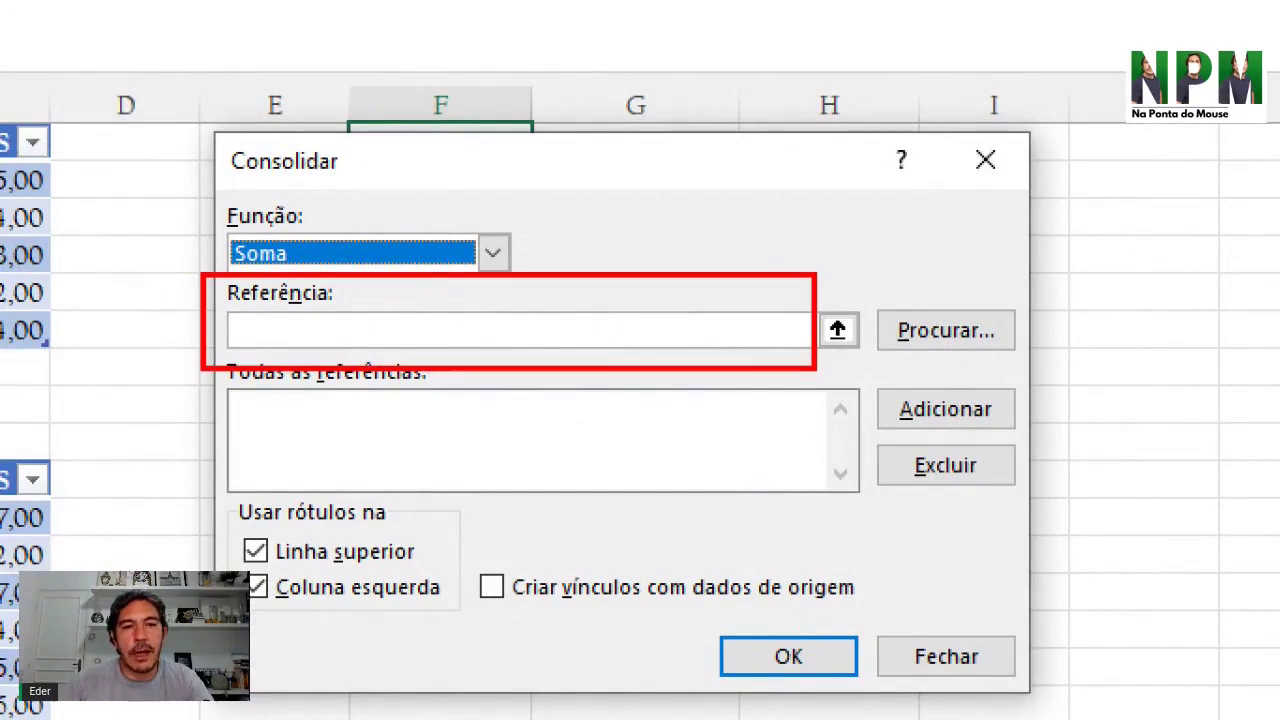
mouse_move(183, 506)
mouse_down()
mouse_move(449, 634)
mouse_move(452, 648)
mouse_up()
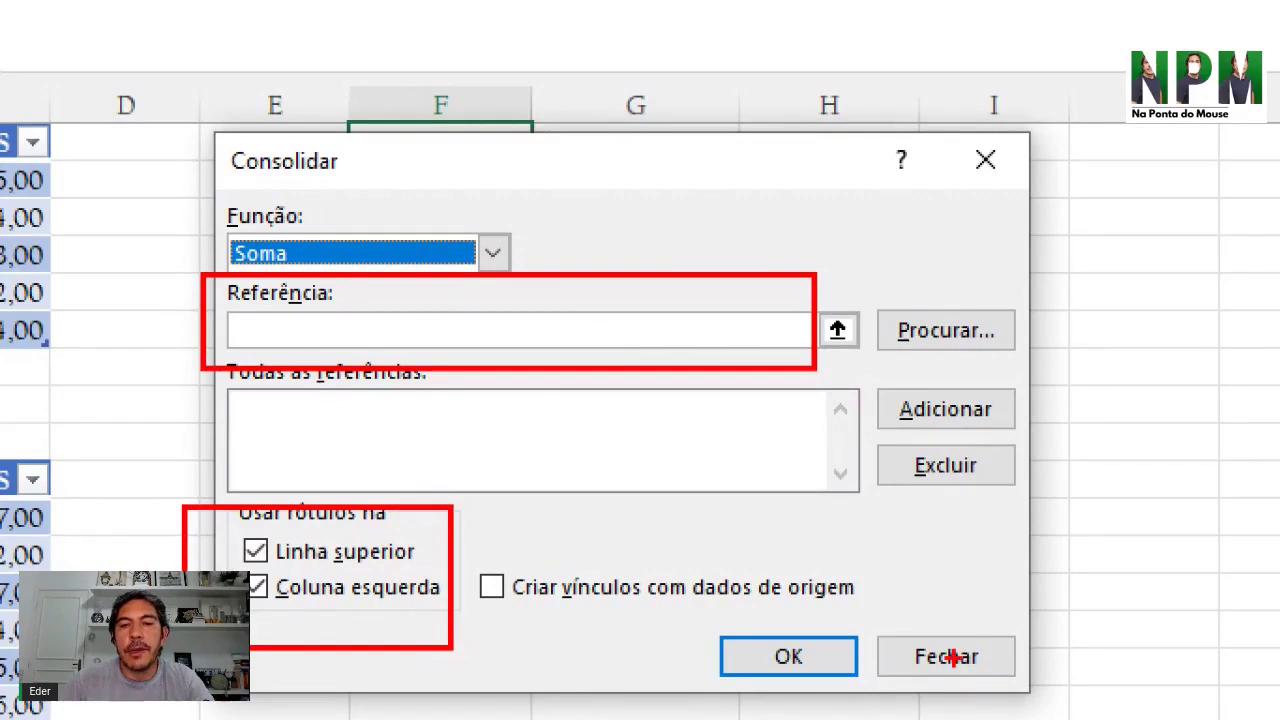
key(Escape)
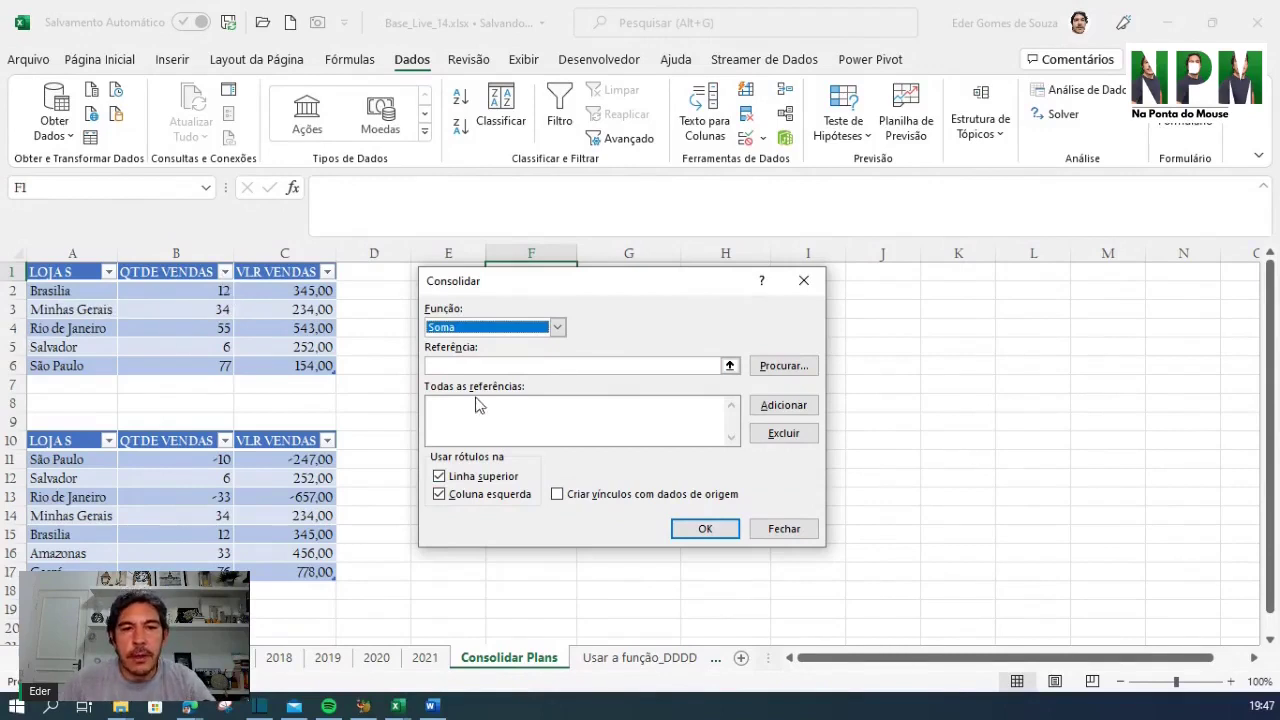
Add A1:C6 and A10:C17 as references and consolidate them with top-row and left-column labels
click(459, 365)
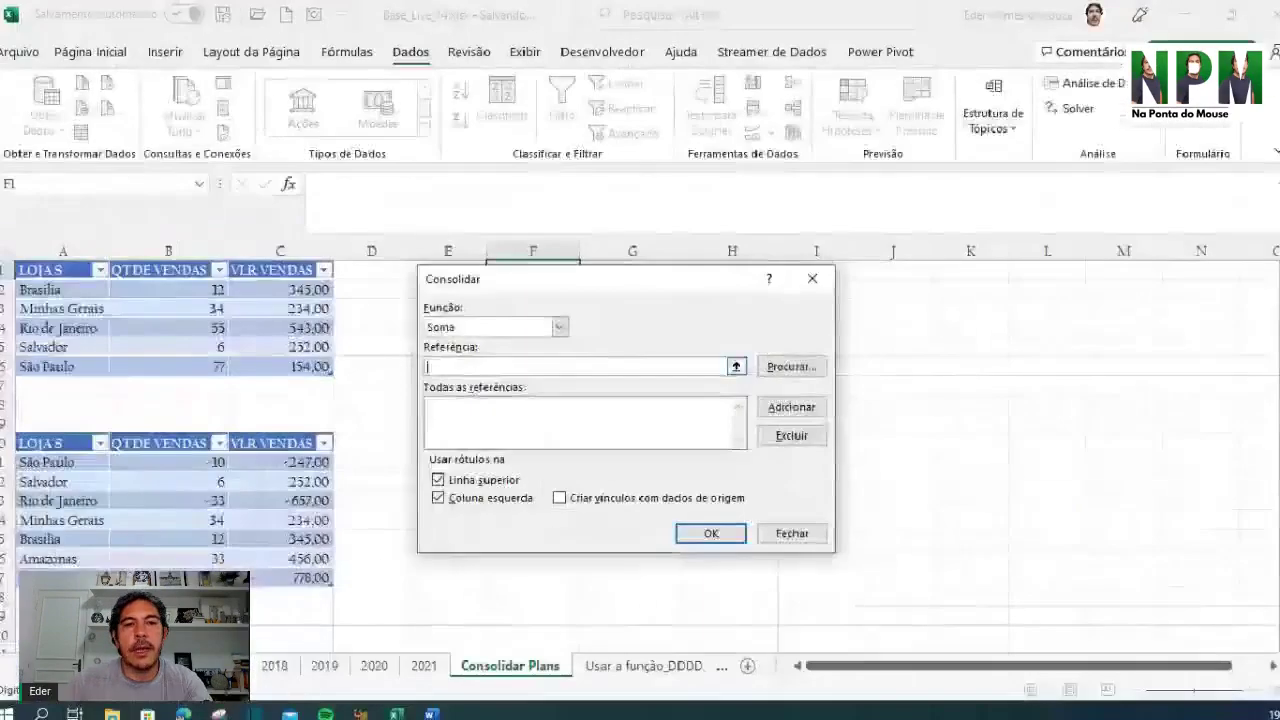
drag(69, 274, 302, 371)
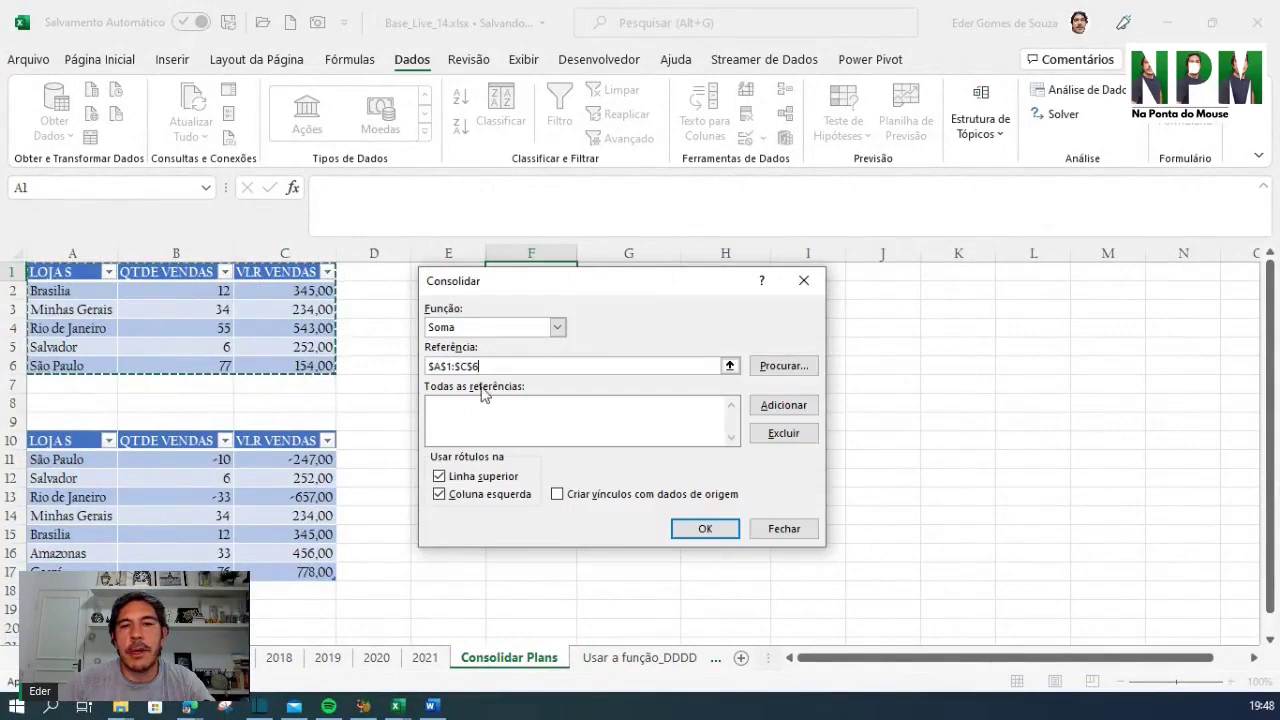
click(792, 412)
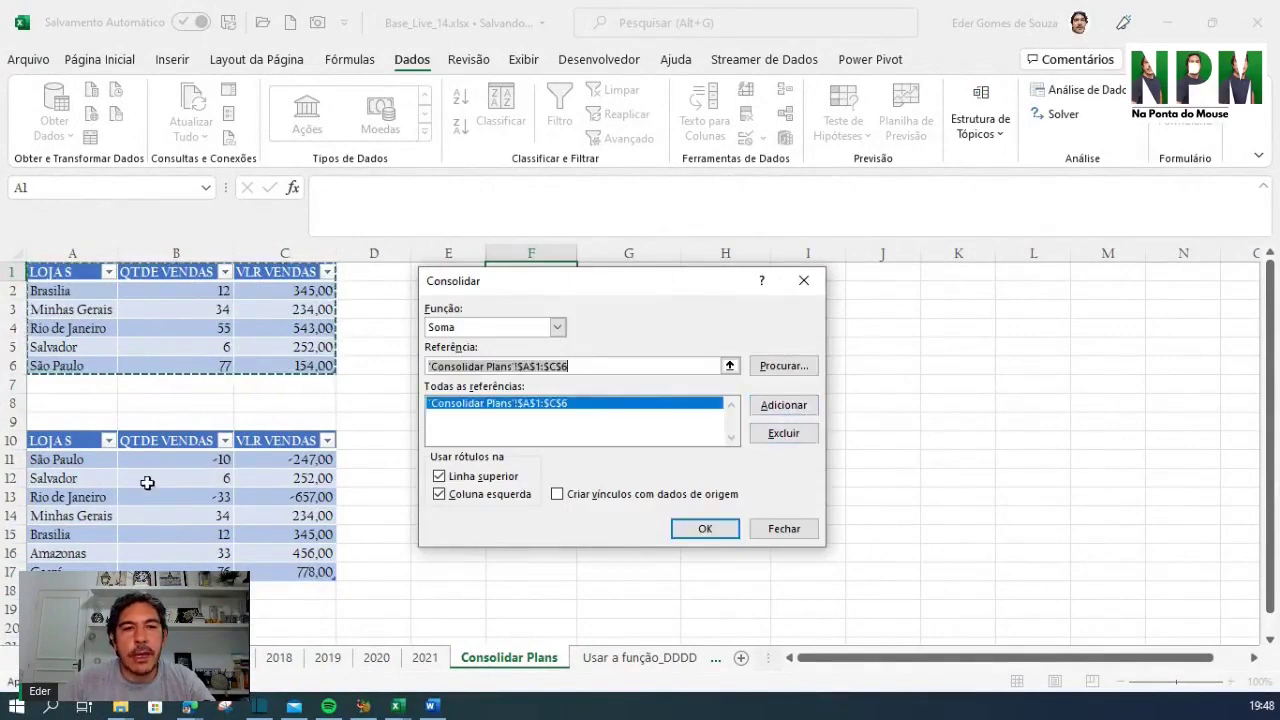
drag(45, 442, 262, 568)
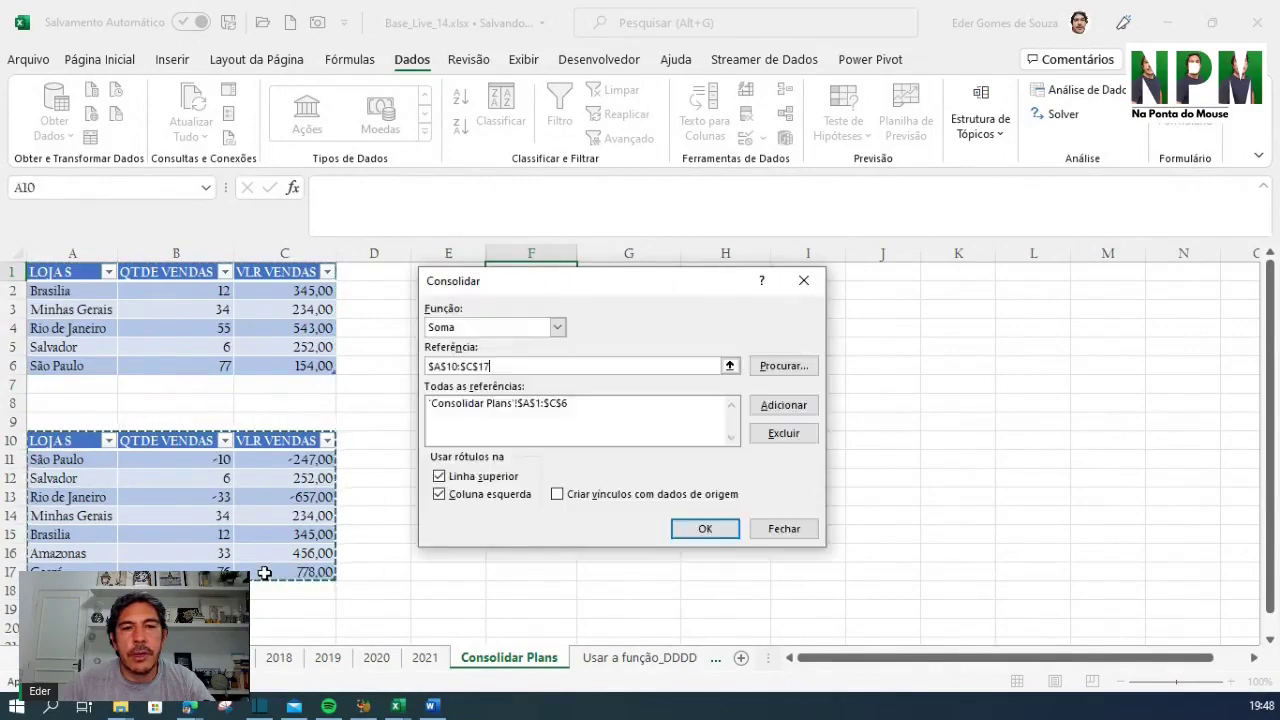
click(772, 406)
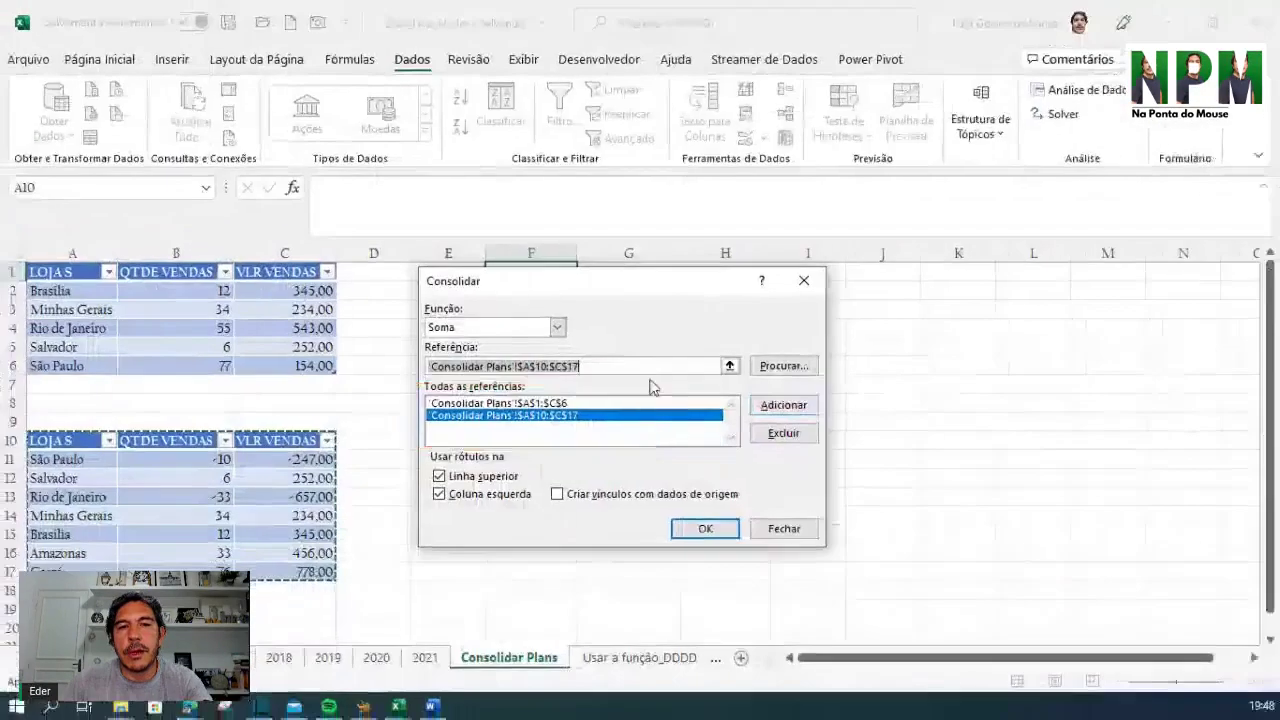
click(705, 529)
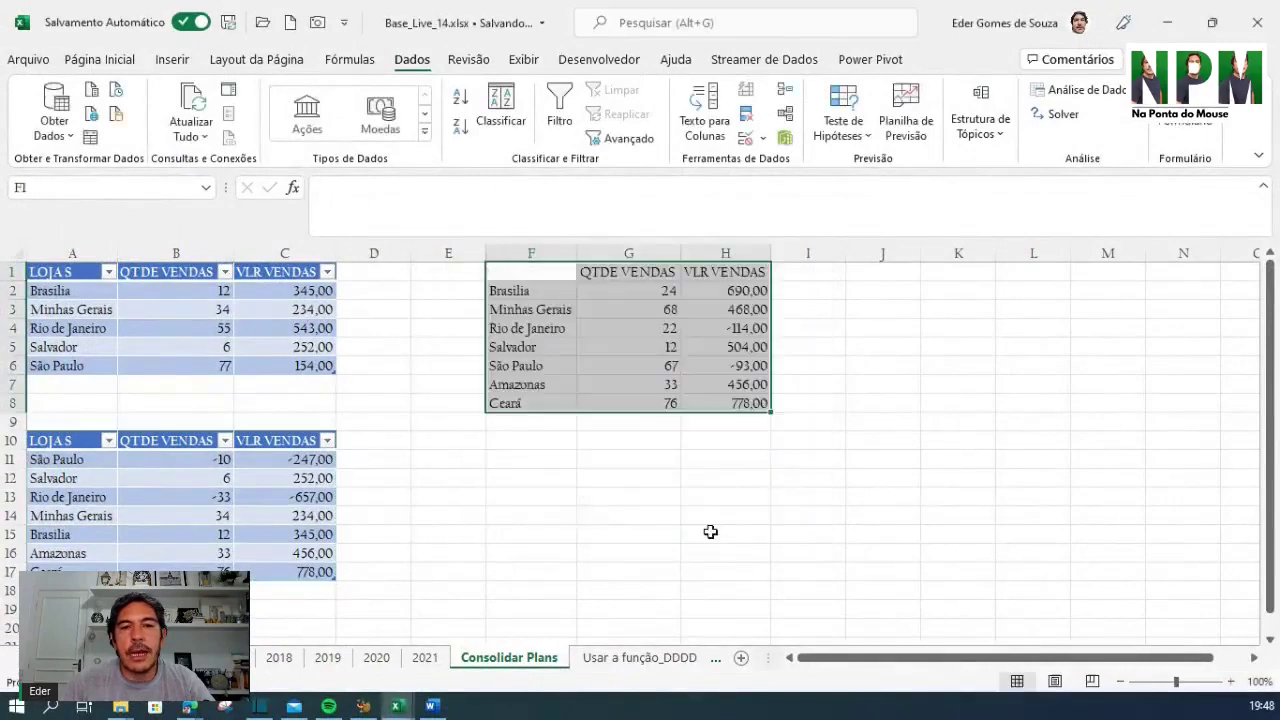
click(871, 459)
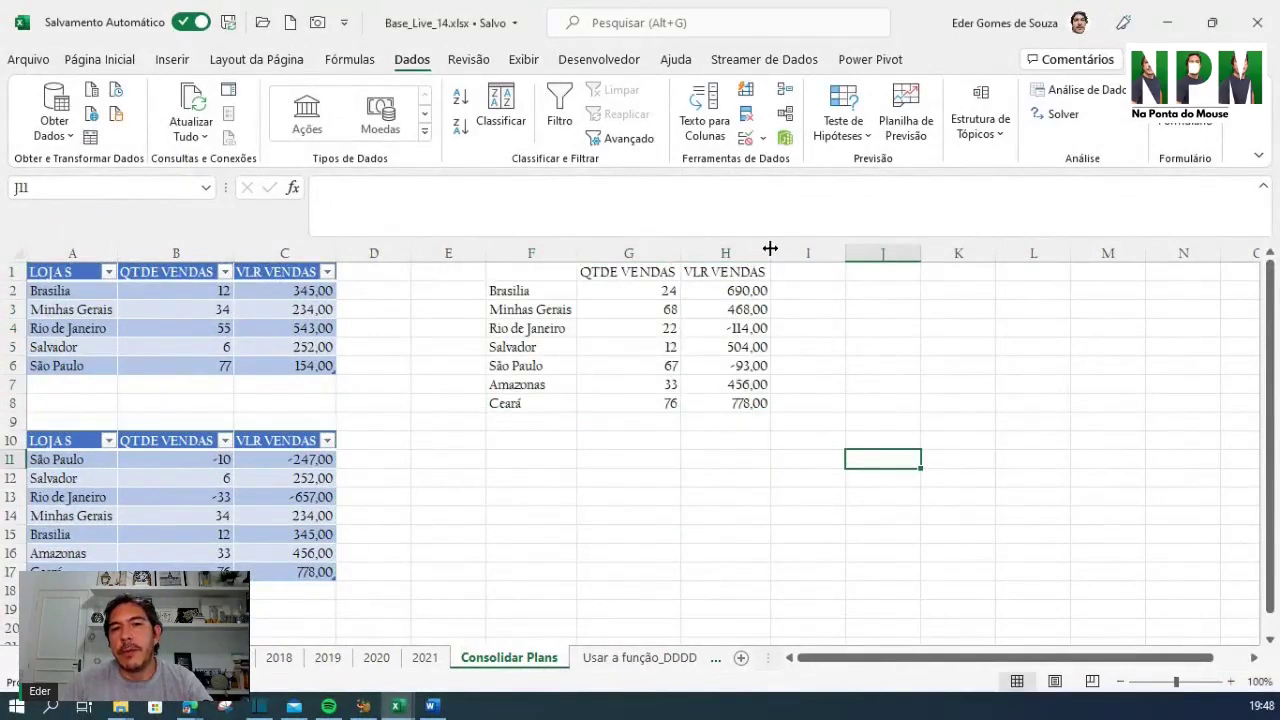
click(726, 438)
click(864, 290)
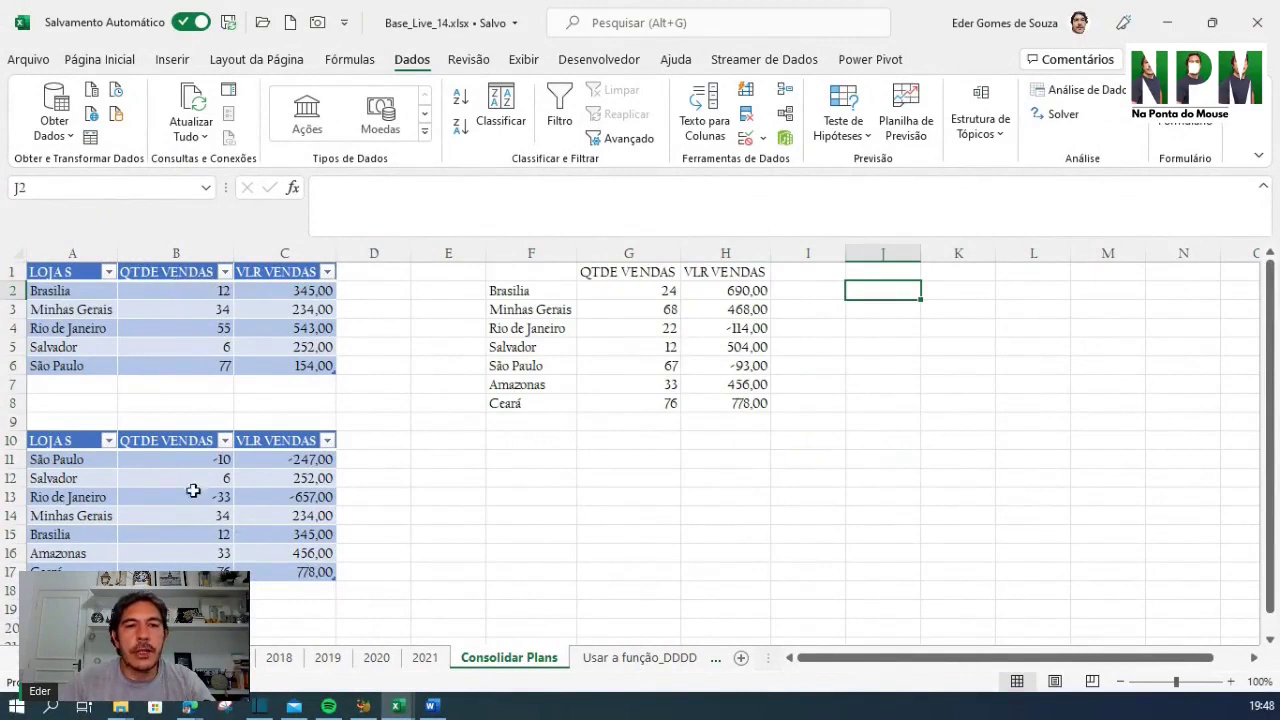
drag(191, 459, 193, 501)
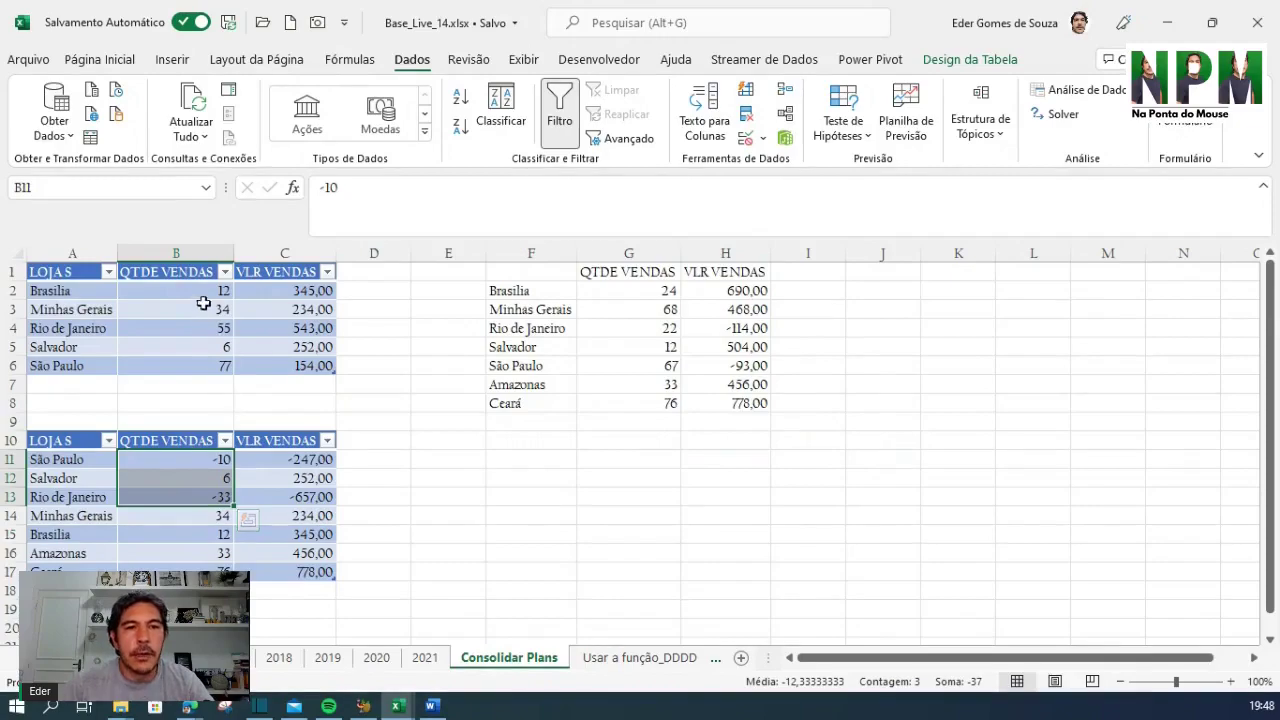
drag(206, 297, 205, 370)
drag(214, 458, 212, 572)
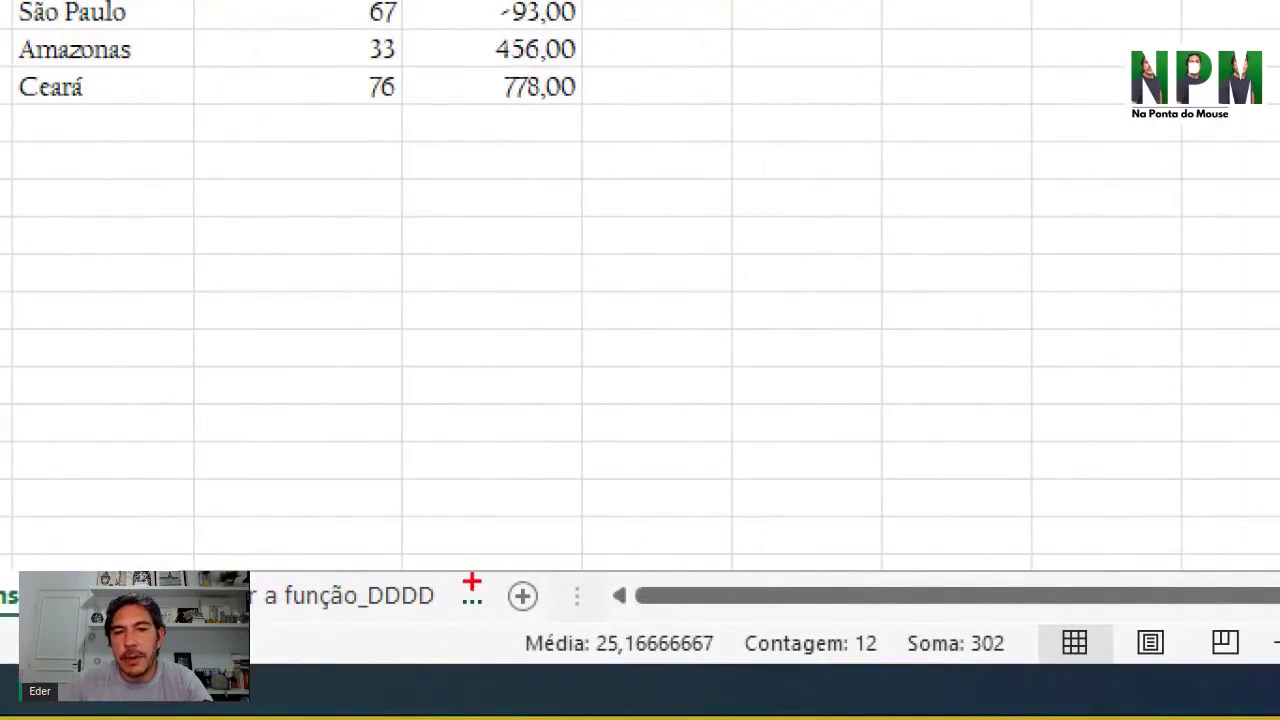
mouse_move(488, 575)
mouse_down()
mouse_move(572, 680)
mouse_move(1033, 690)
mouse_up()
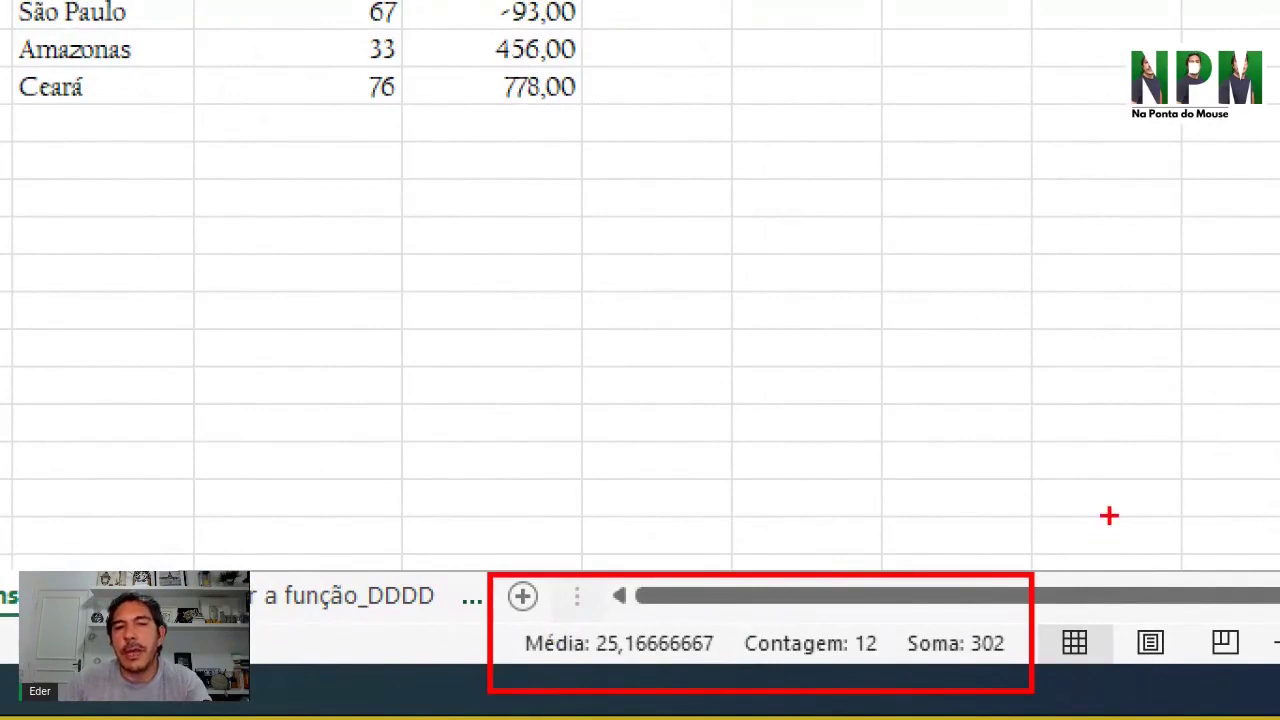
key(Escape)
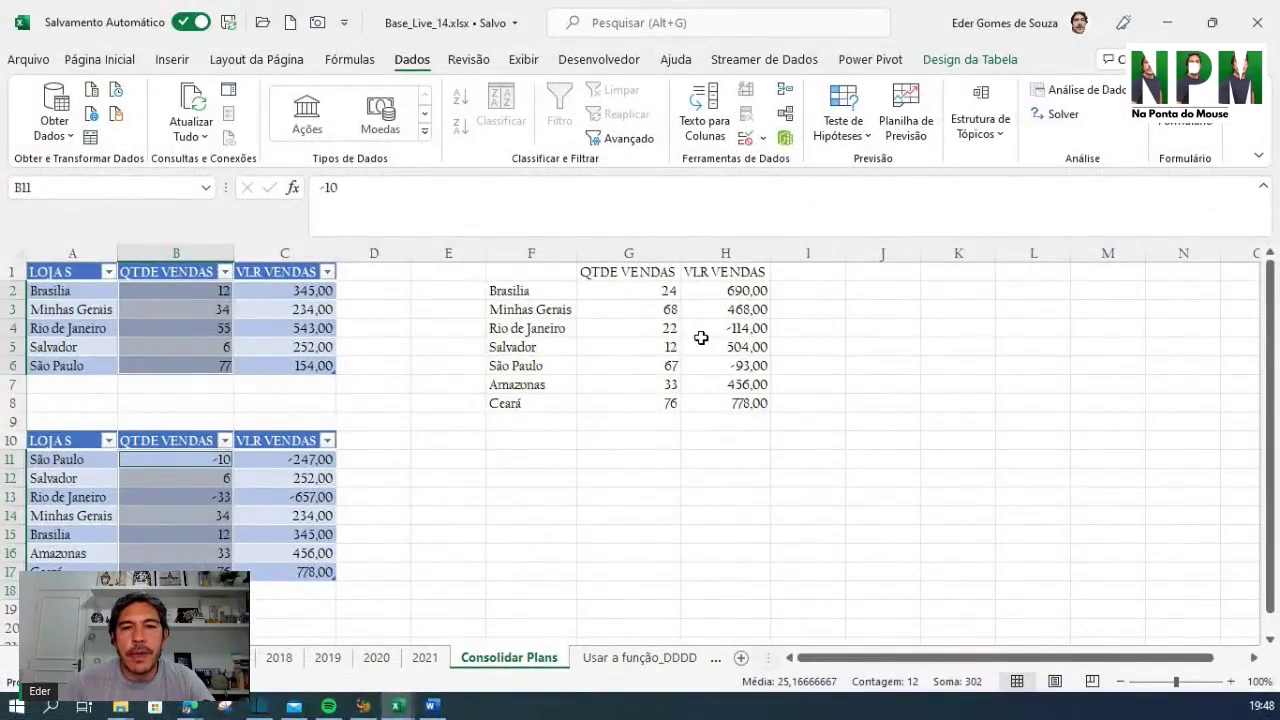
click(630, 477)
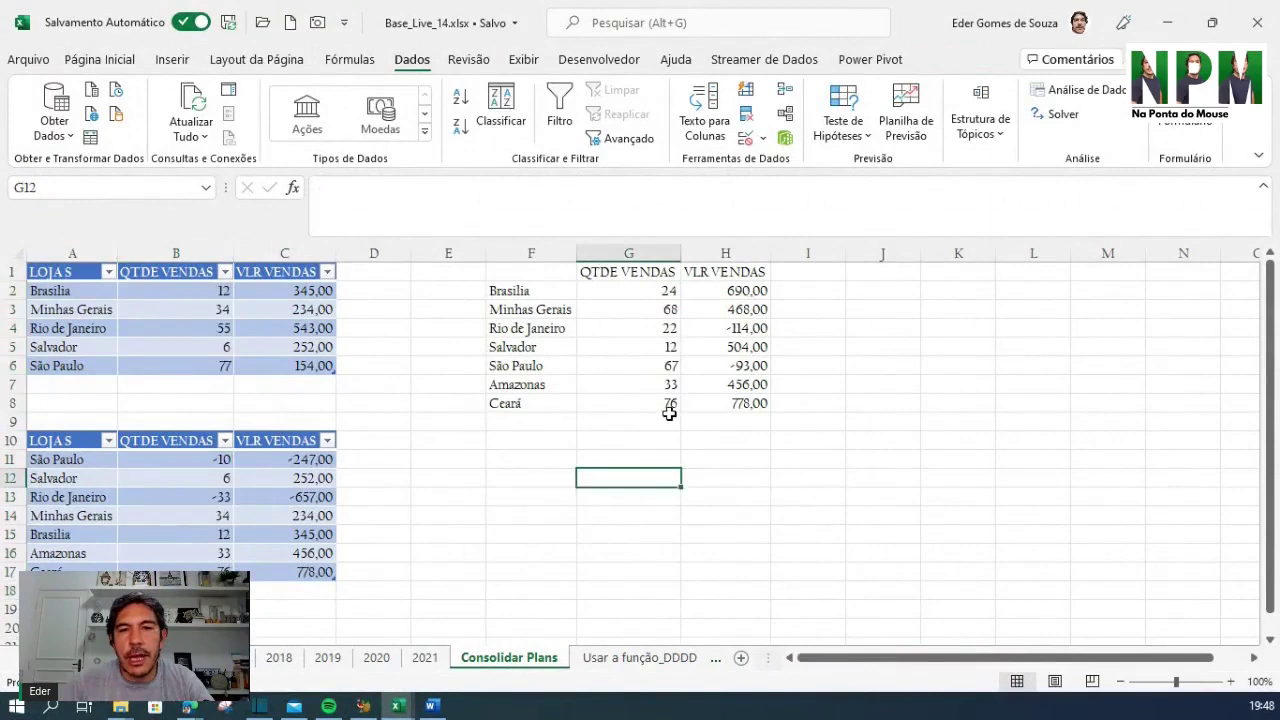
click(671, 418)
AutoSum G9:H9 to total the consolidated columns, giving 302 and 2.689,00
key(alt+equal)
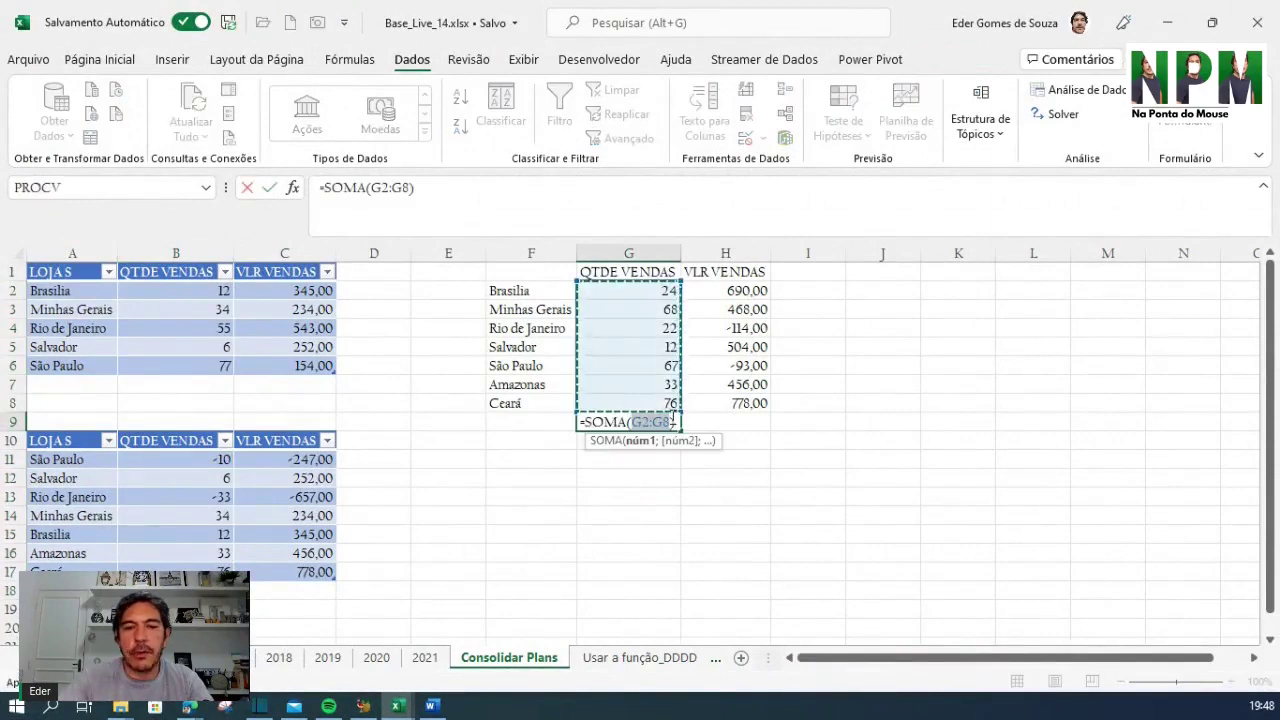
key(Escape)
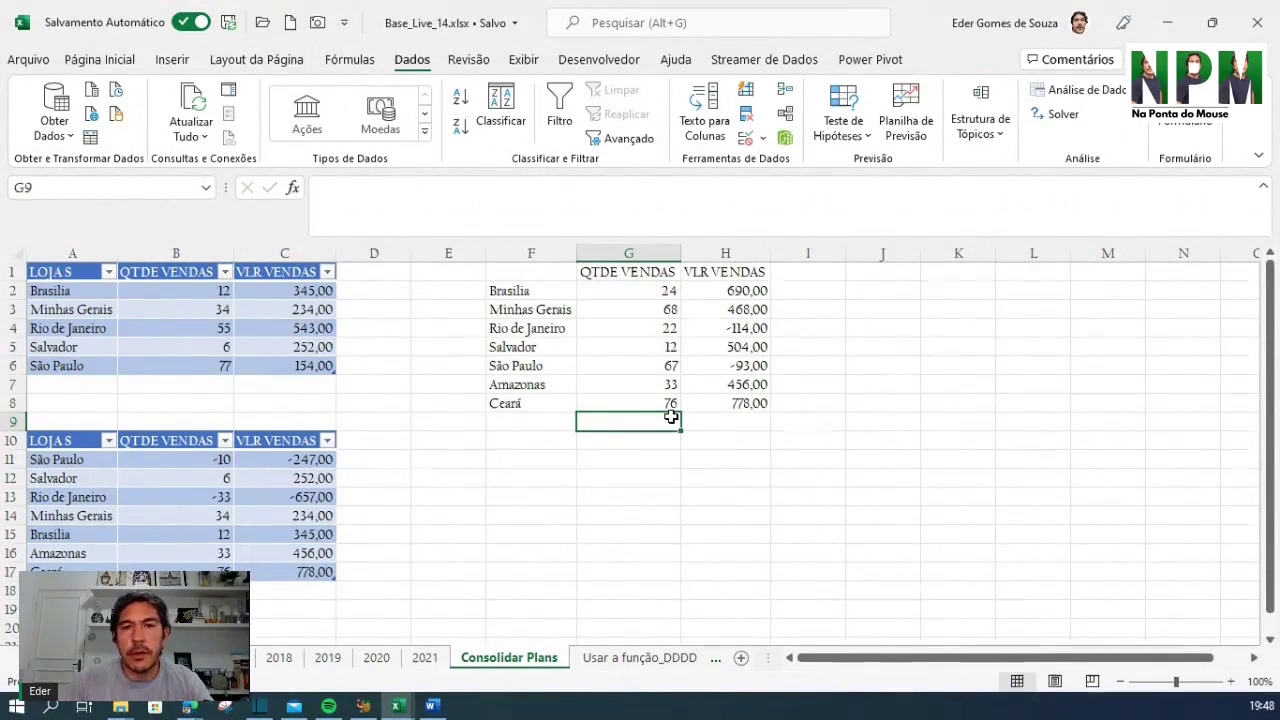
click(828, 427)
drag(626, 418, 700, 422)
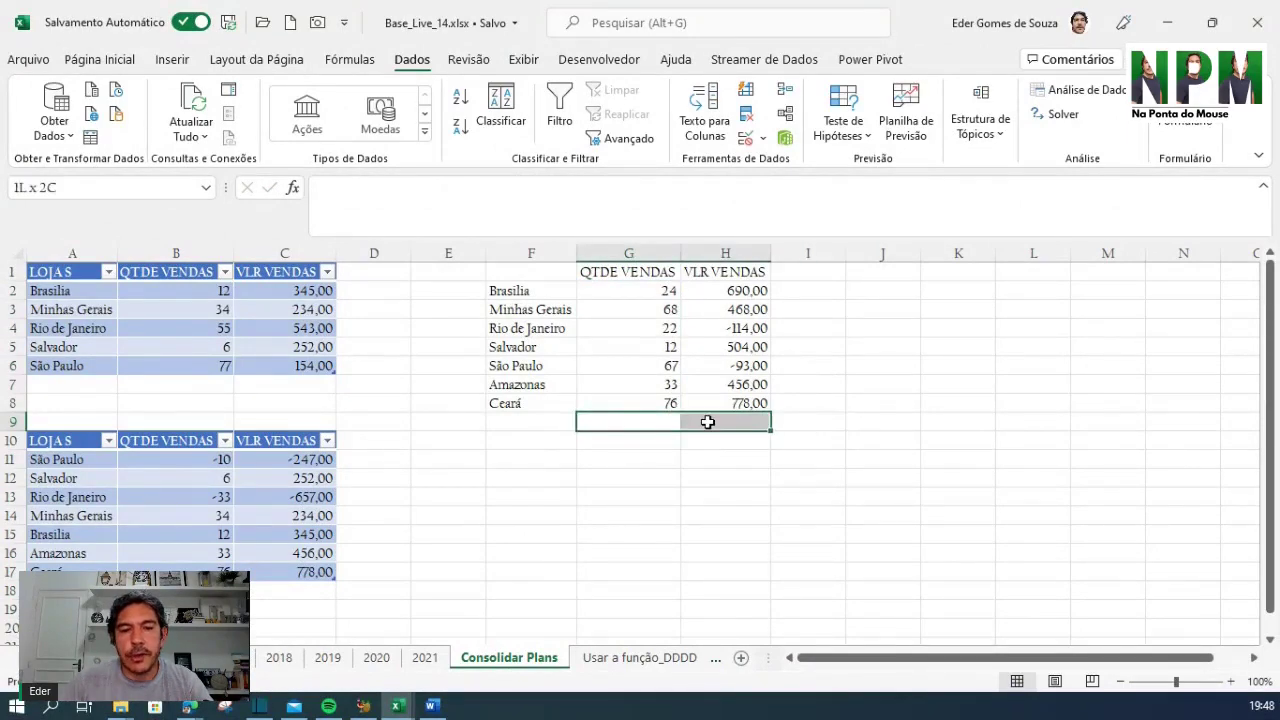
text(=)
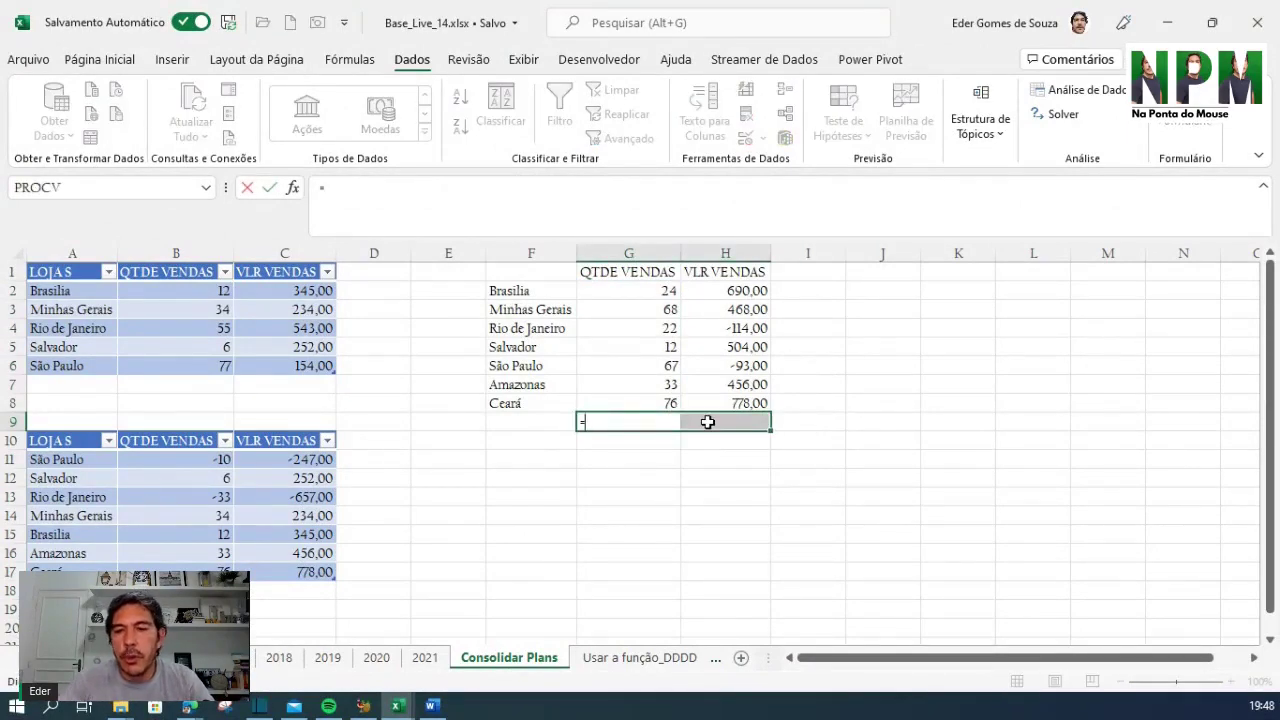
key(Escape)
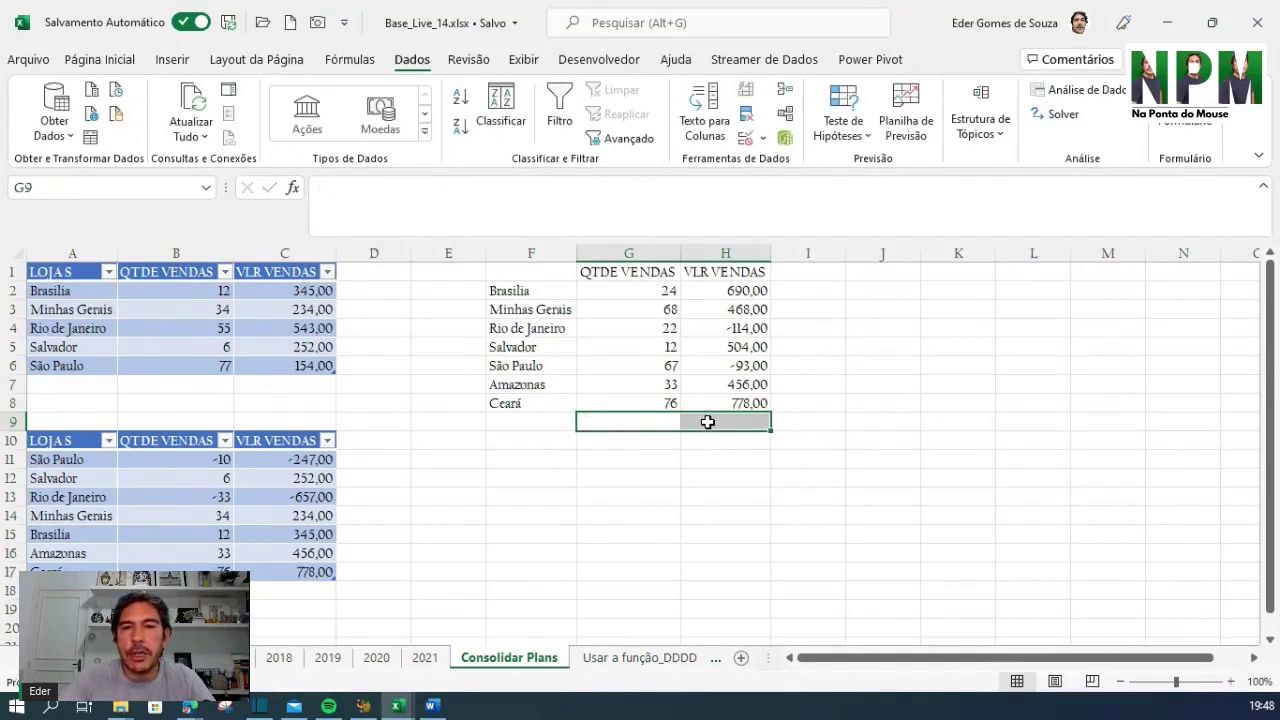
key(alt+equal)
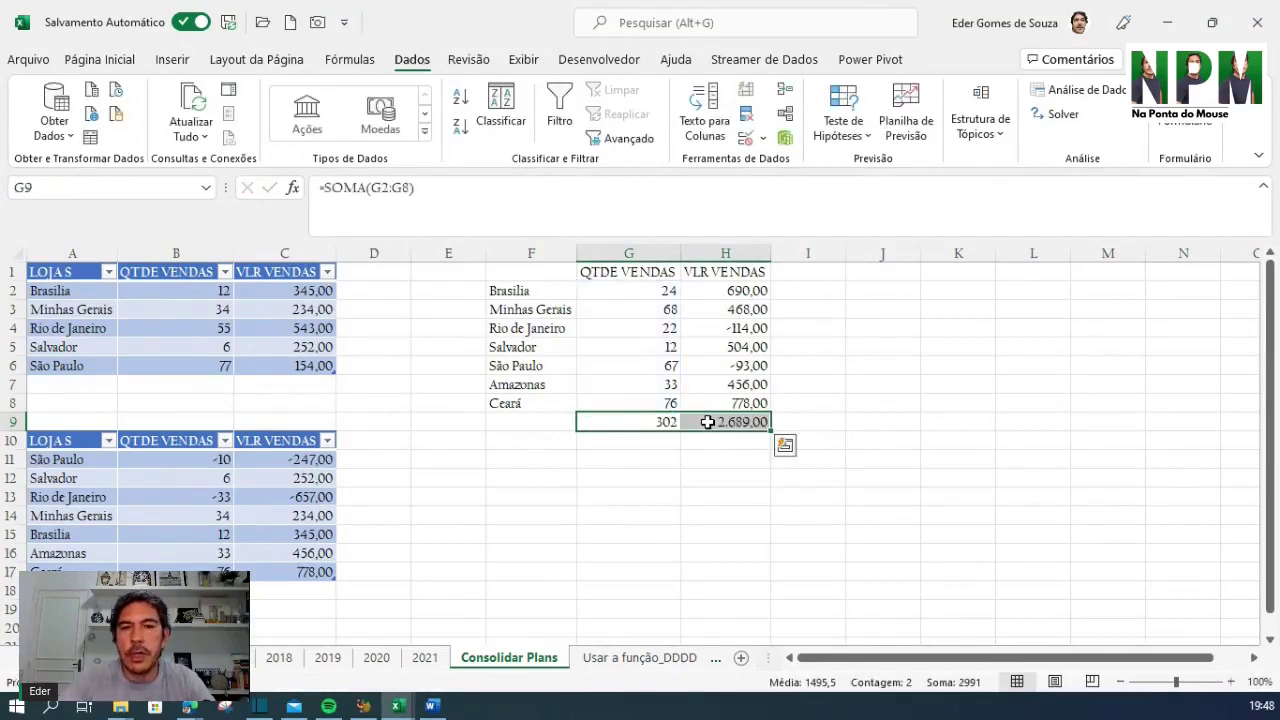
click(746, 522)
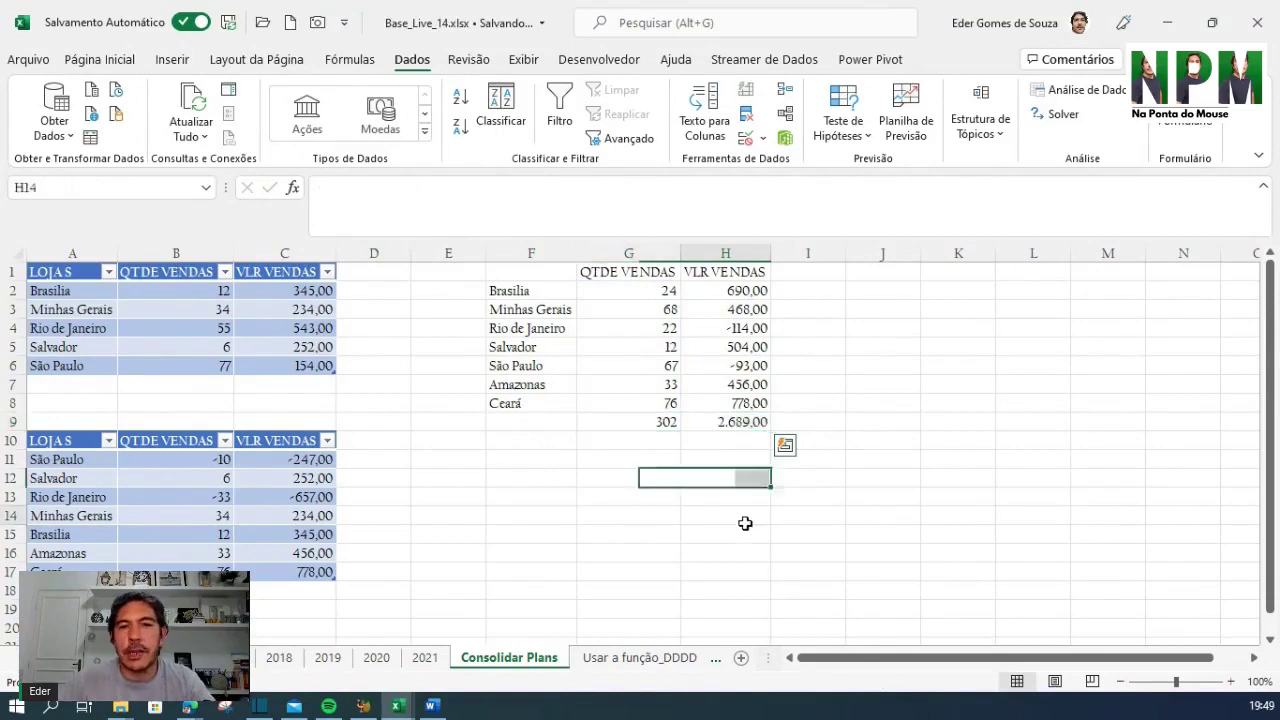
Compare the G9 and H9 totals against the source QTDE VENDAS and VLR VENDAS values
click(645, 424)
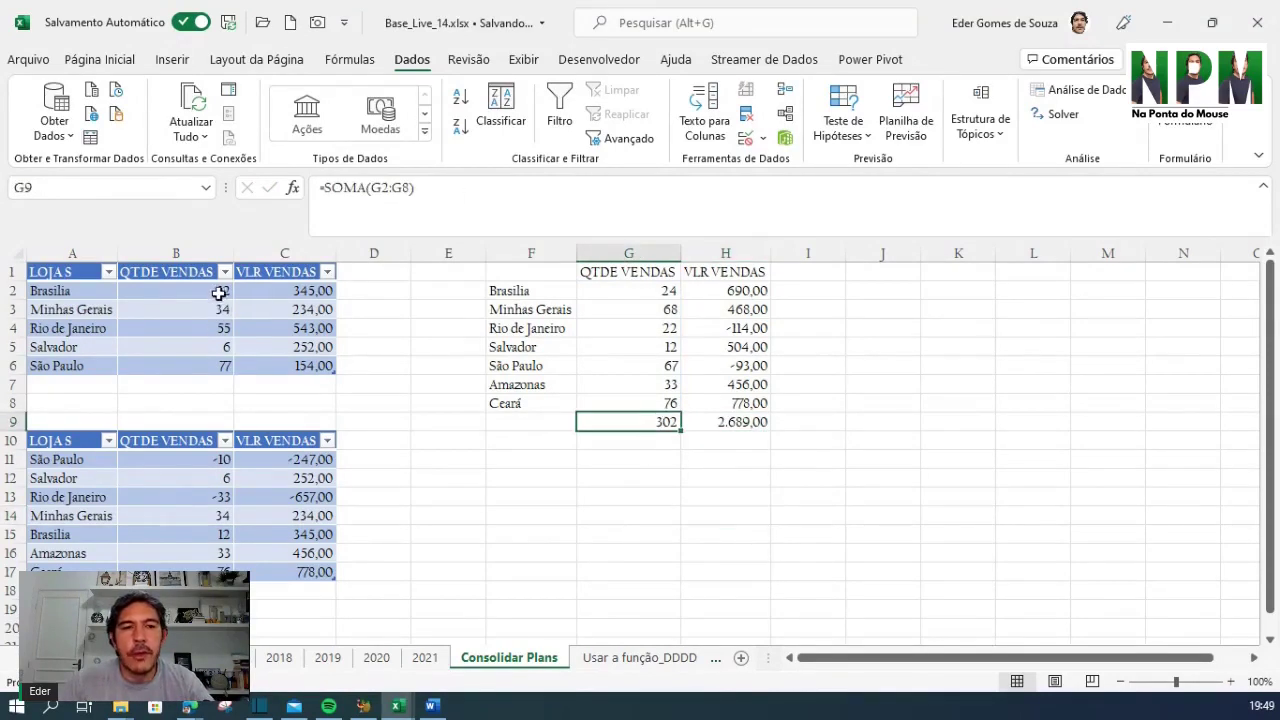
drag(220, 292, 200, 572)
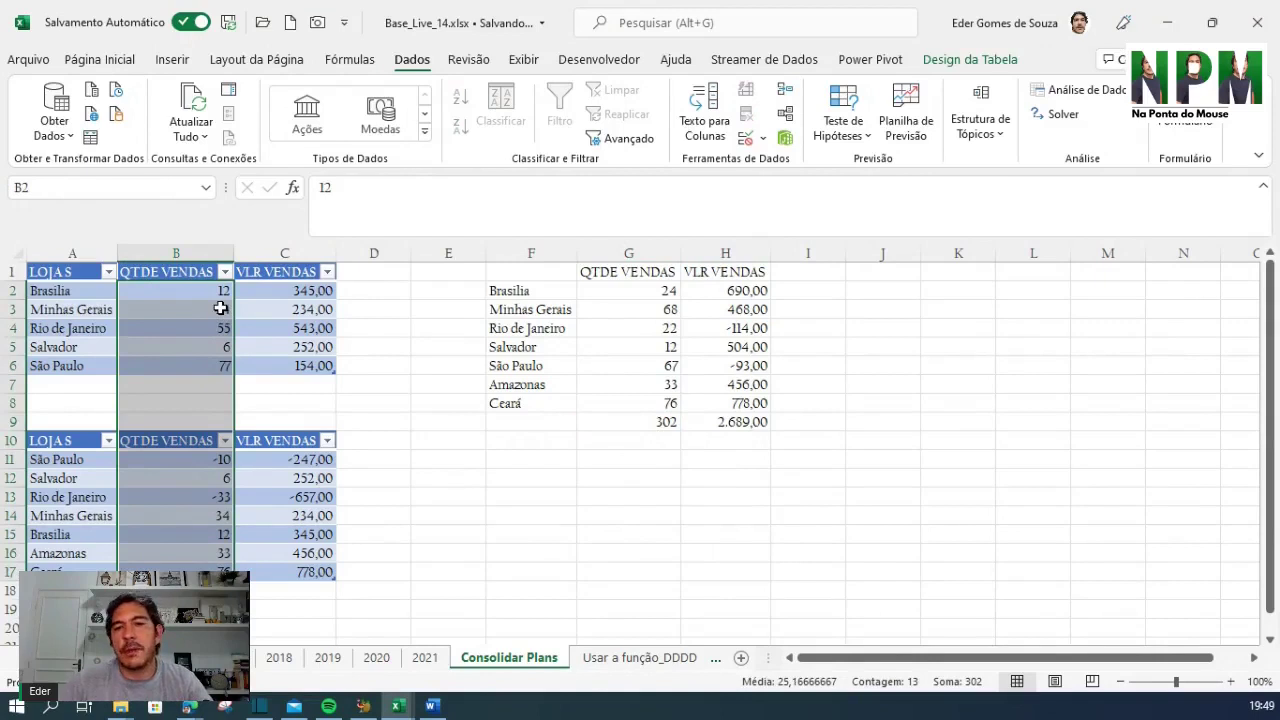
drag(728, 288, 730, 366)
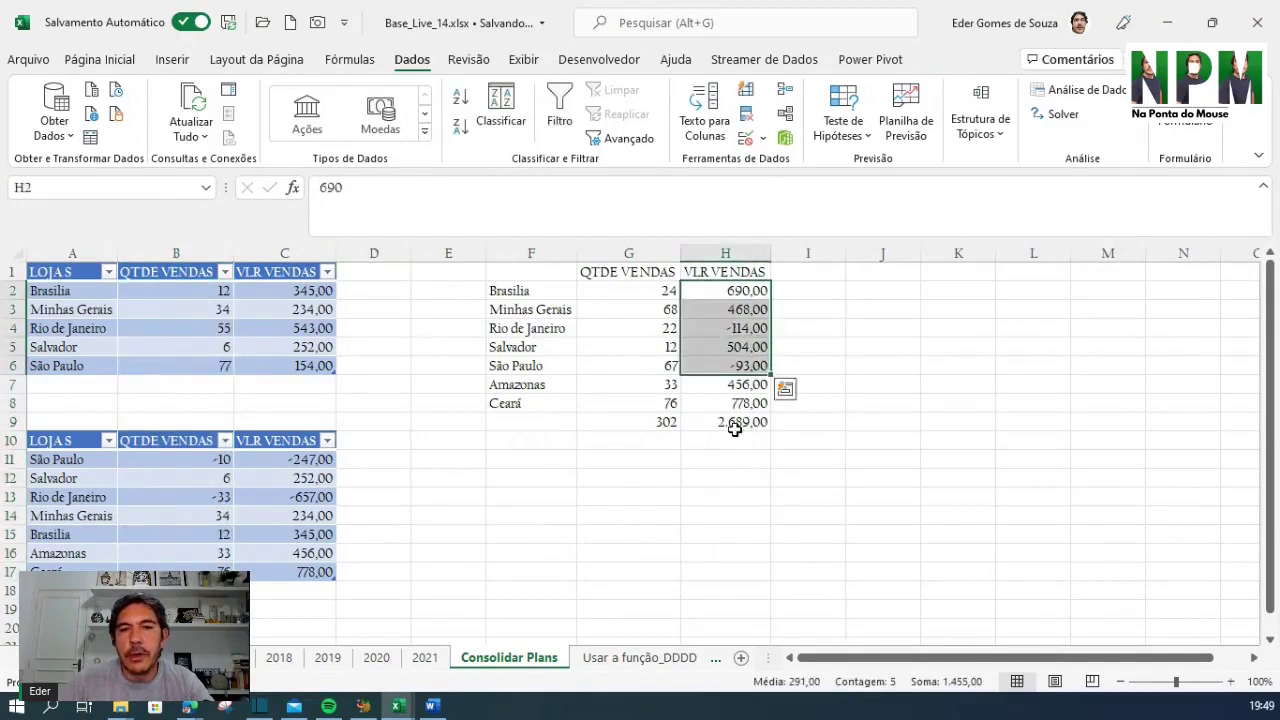
click(735, 428)
drag(302, 292, 301, 582)
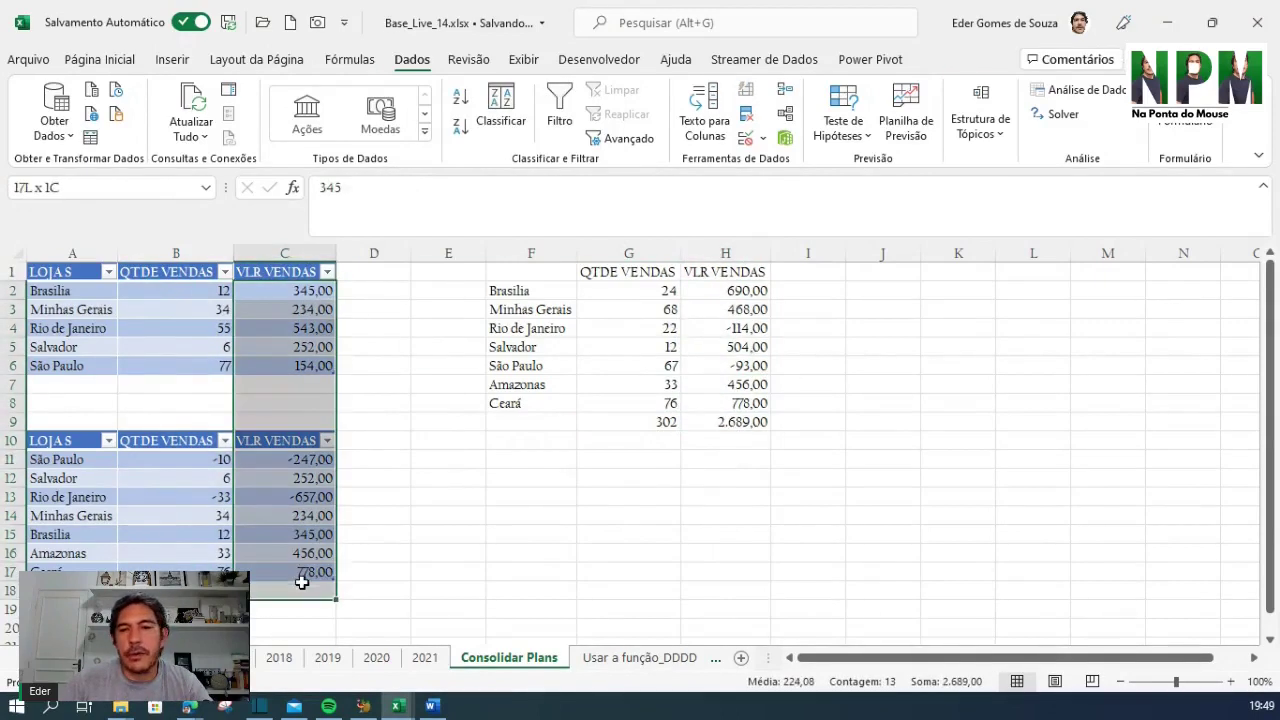
Compare the Brasilia and Rio de Janeiro entries in the source and consolidated tables
click(1091, 425)
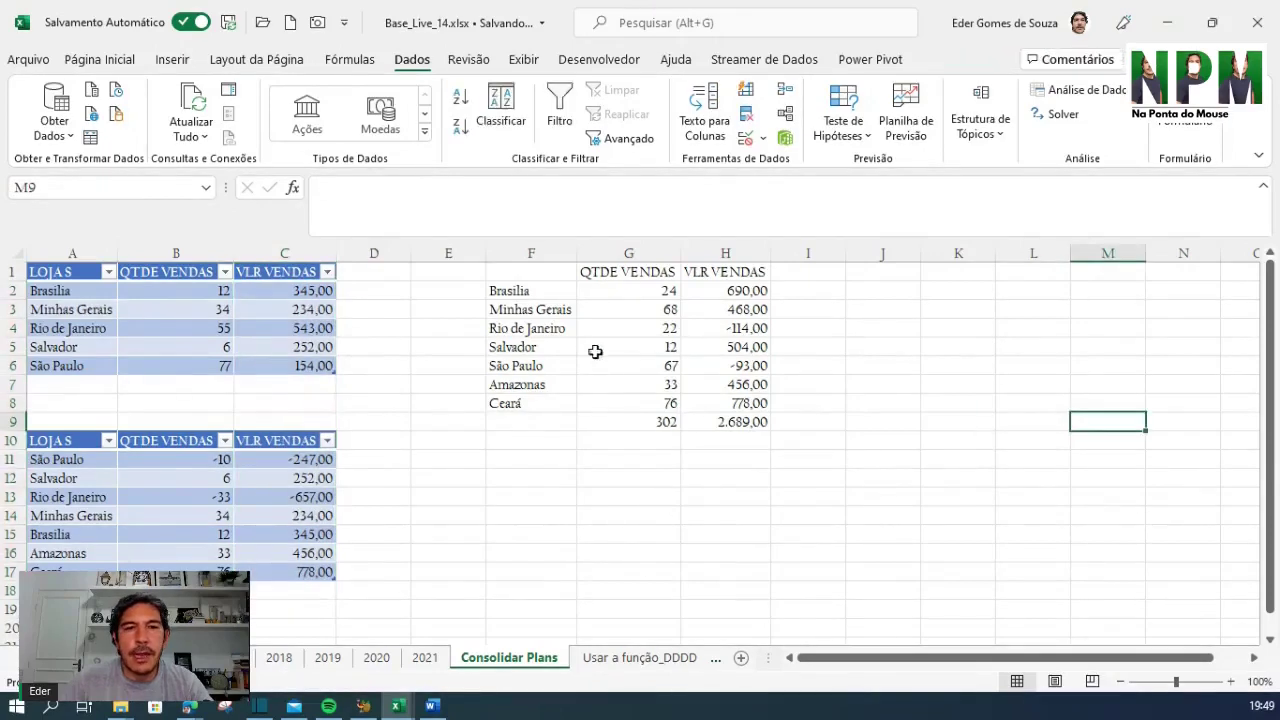
click(80, 290)
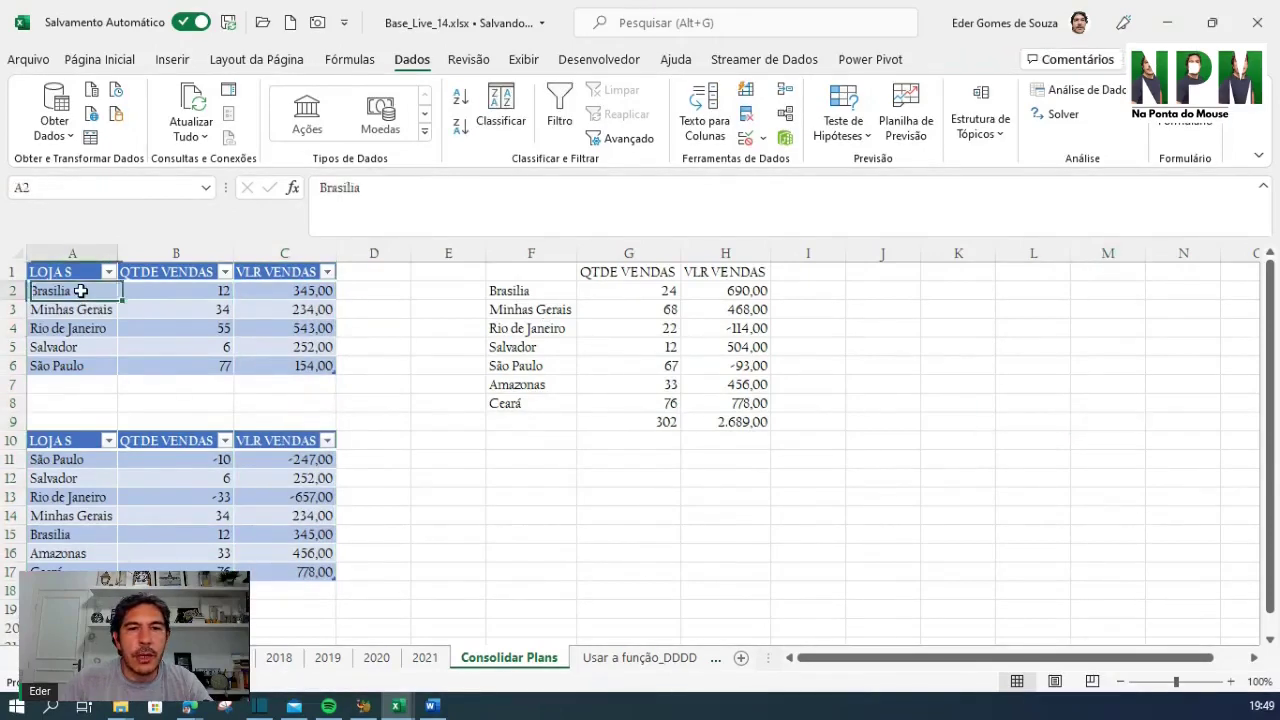
click(533, 289)
click(71, 294)
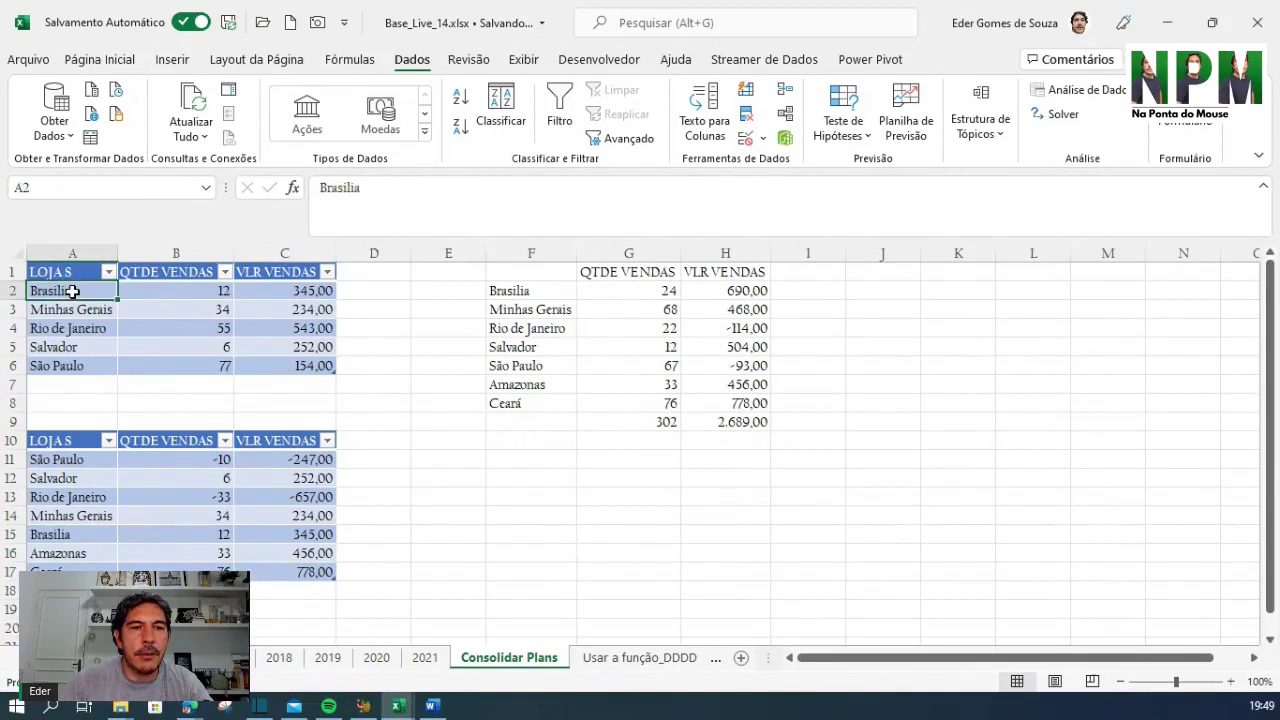
click(68, 497)
click(58, 534)
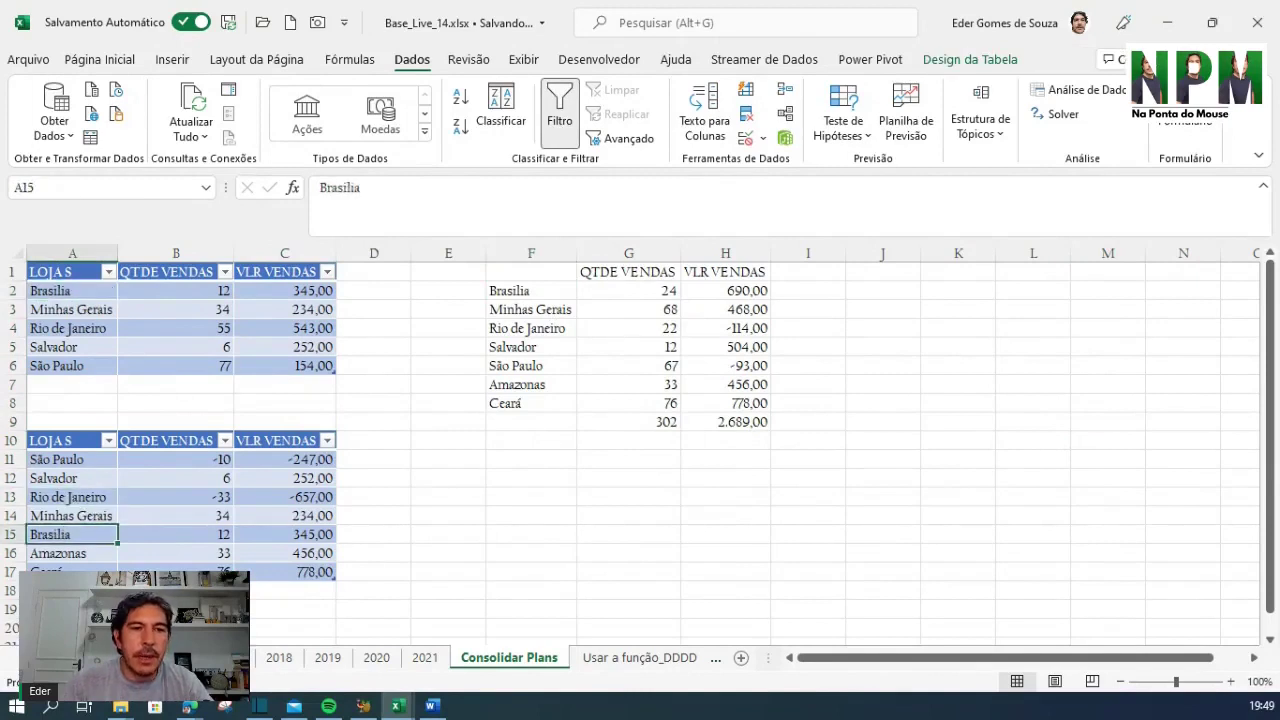
click(64, 590)
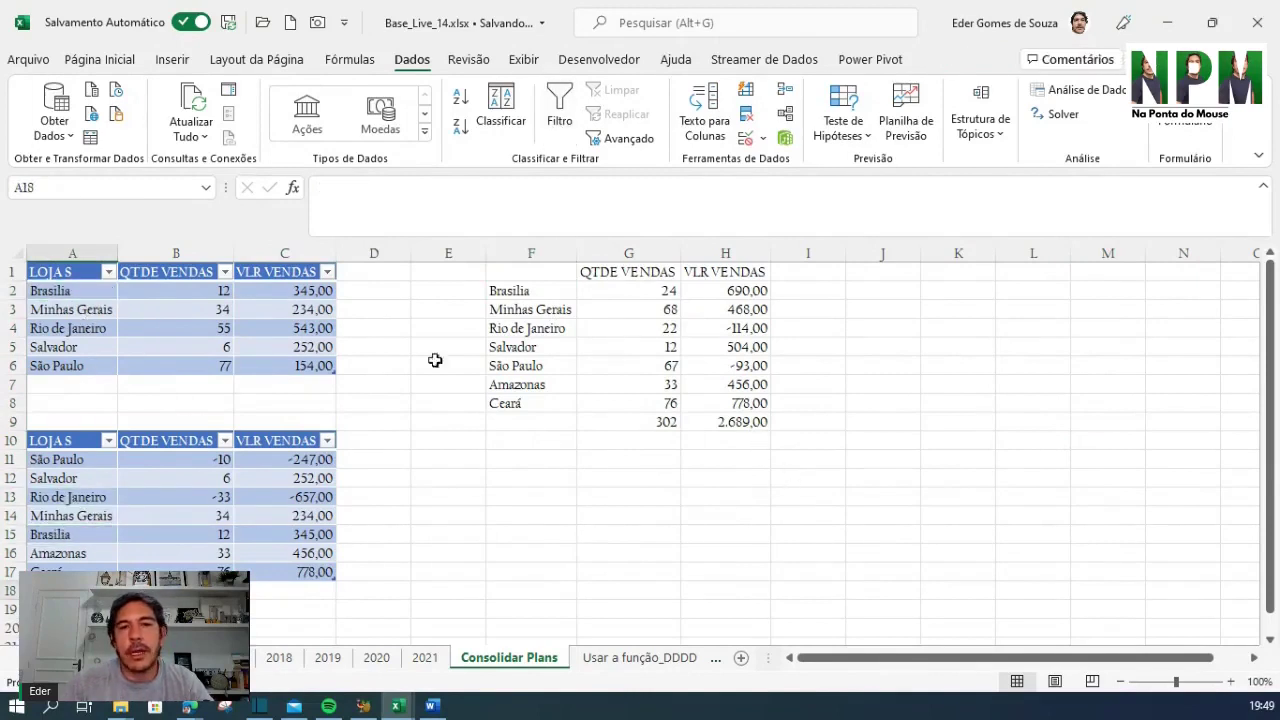
Verify the G9 and H9 total formulas, then switch to the Usar a função_DDDD sheet
click(735, 424)
click(662, 425)
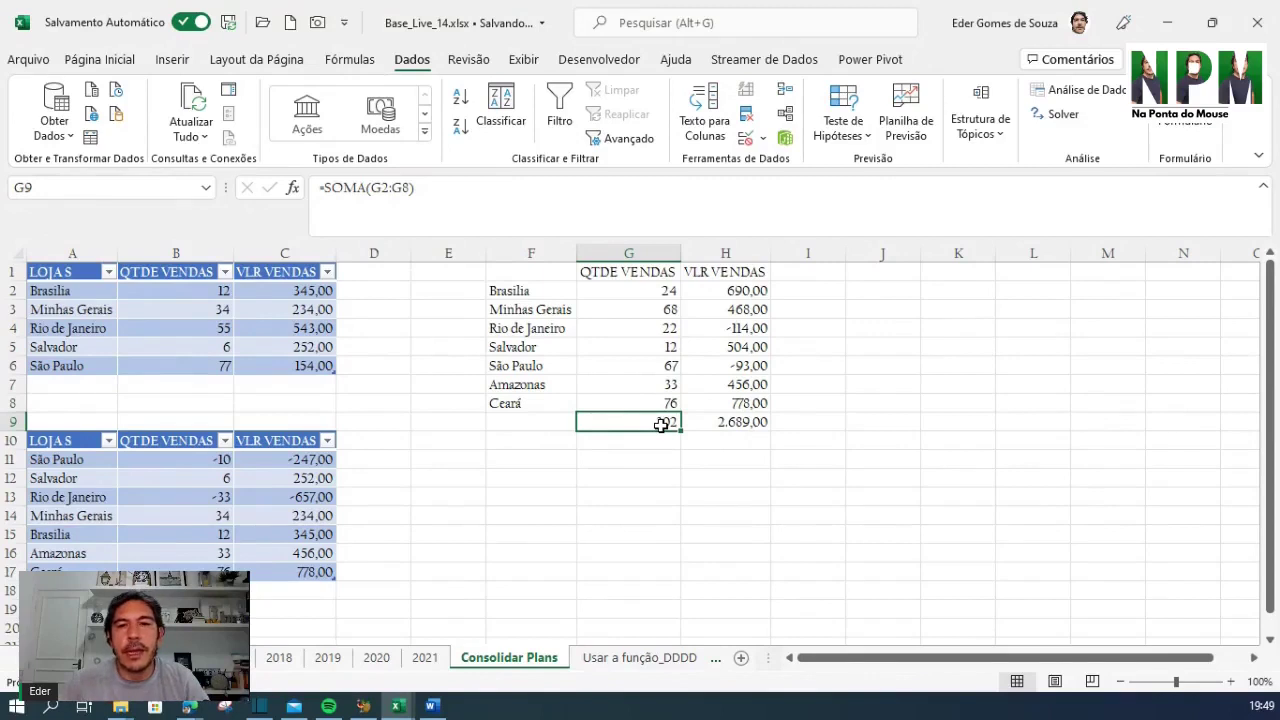
drag(665, 291, 660, 383)
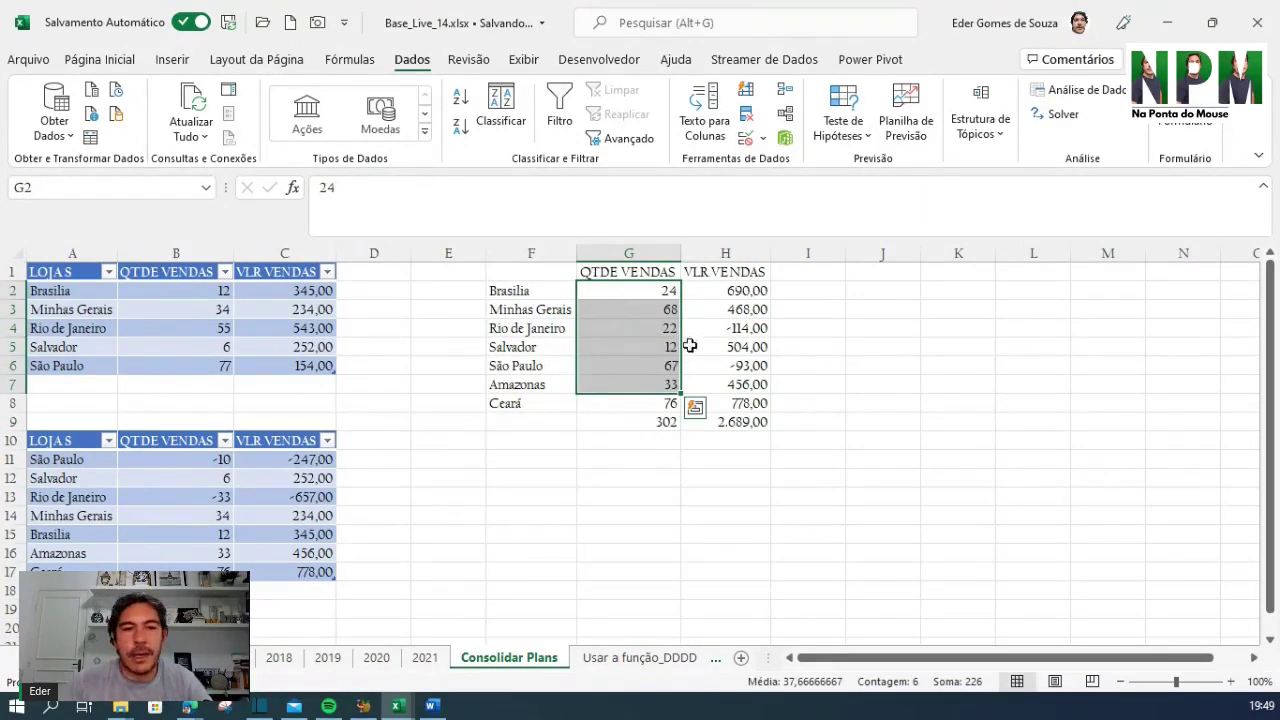
click(665, 665)
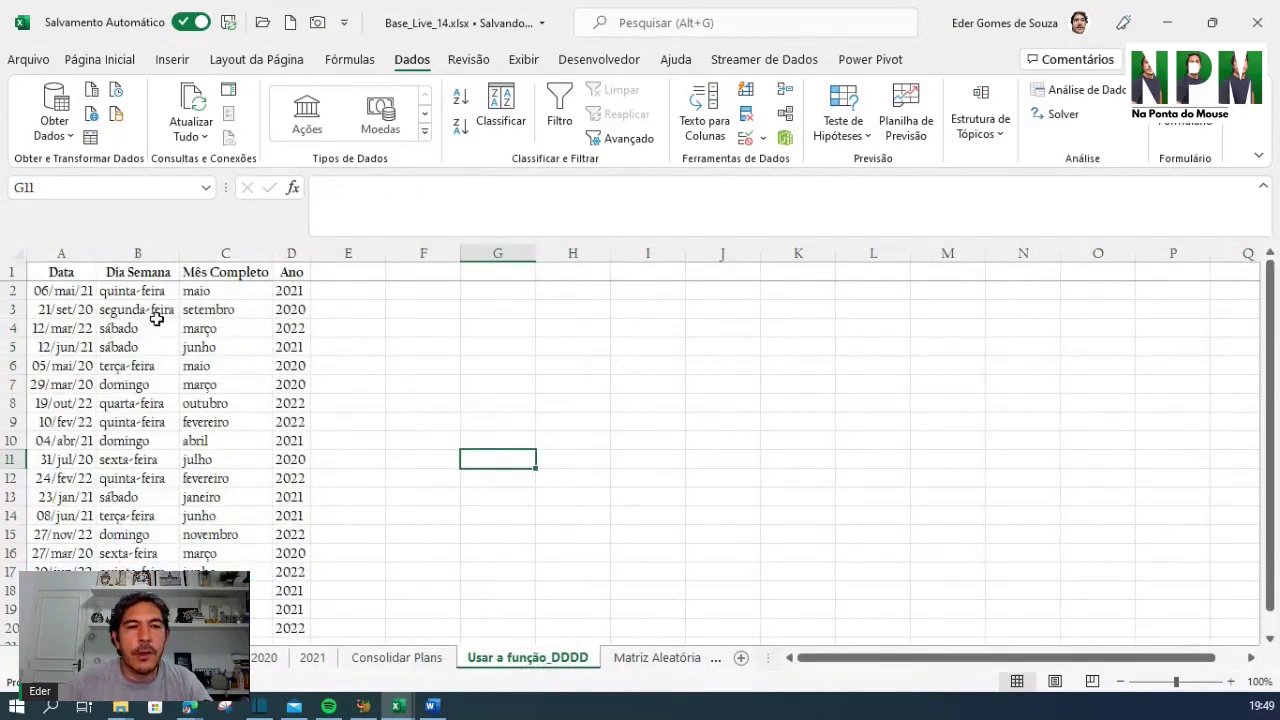
Clear the Dia Semana, Mês Completo and Ano cells down to the last data row
drag(122, 289, 286, 494)
key(ctrl+shift+Down)
key(Delete)
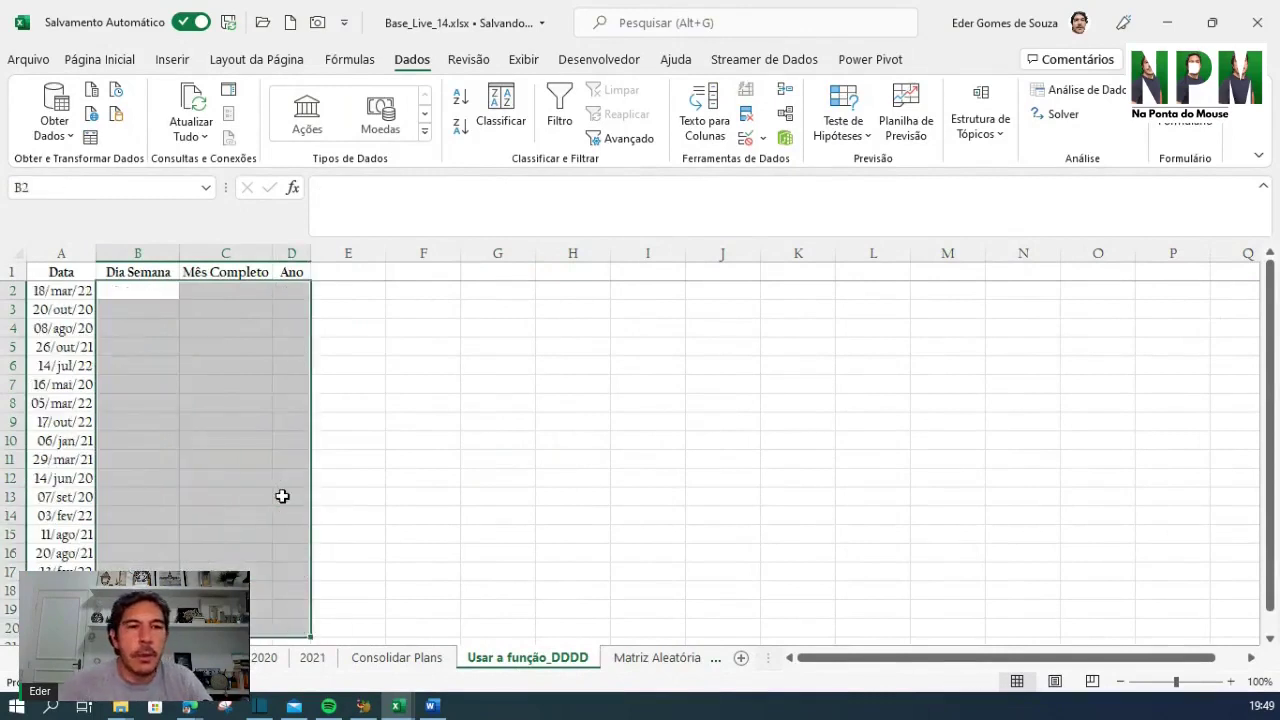
Step through the random dates in column A to inspect their formulas
click(159, 270)
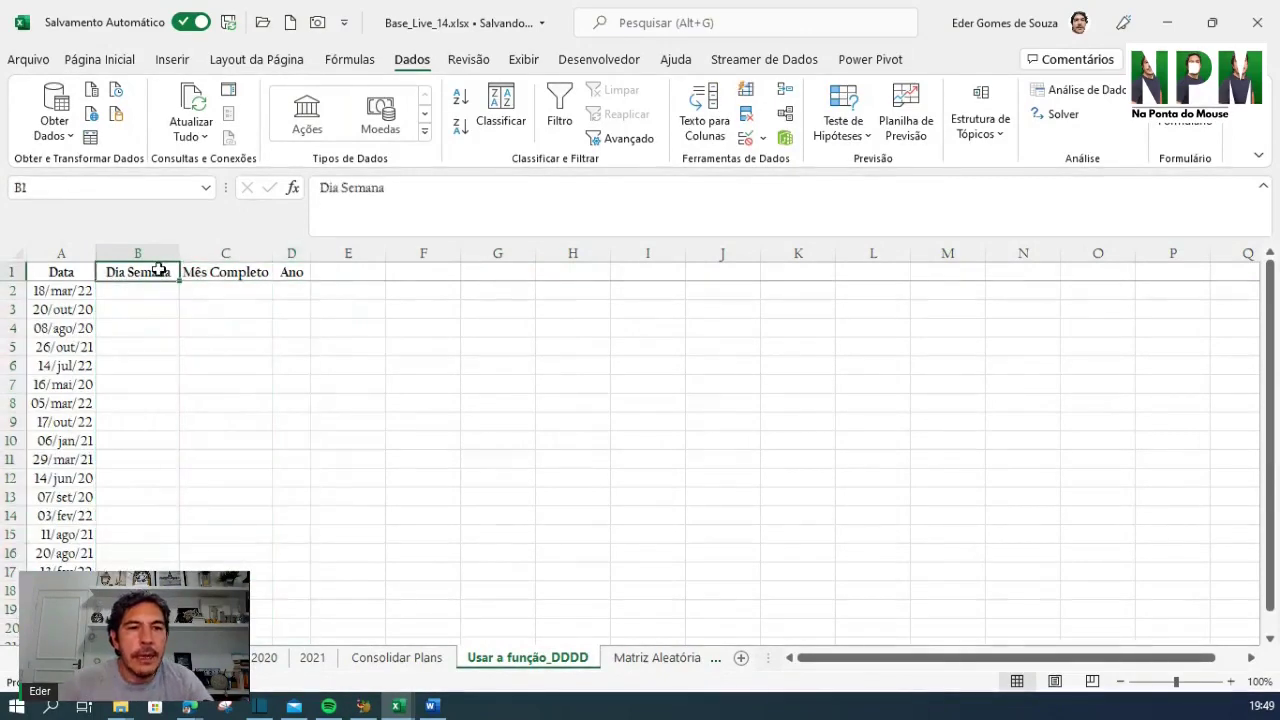
click(68, 275)
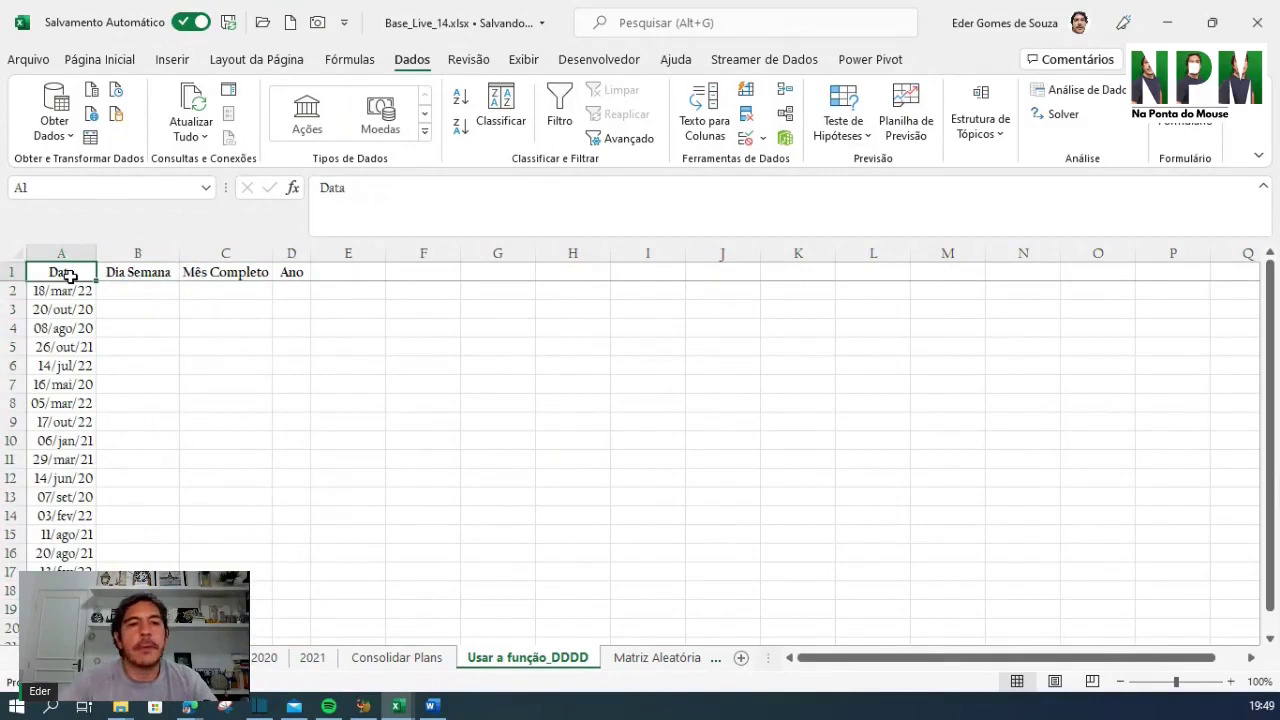
key(Right)
key(Right)
key(Right)
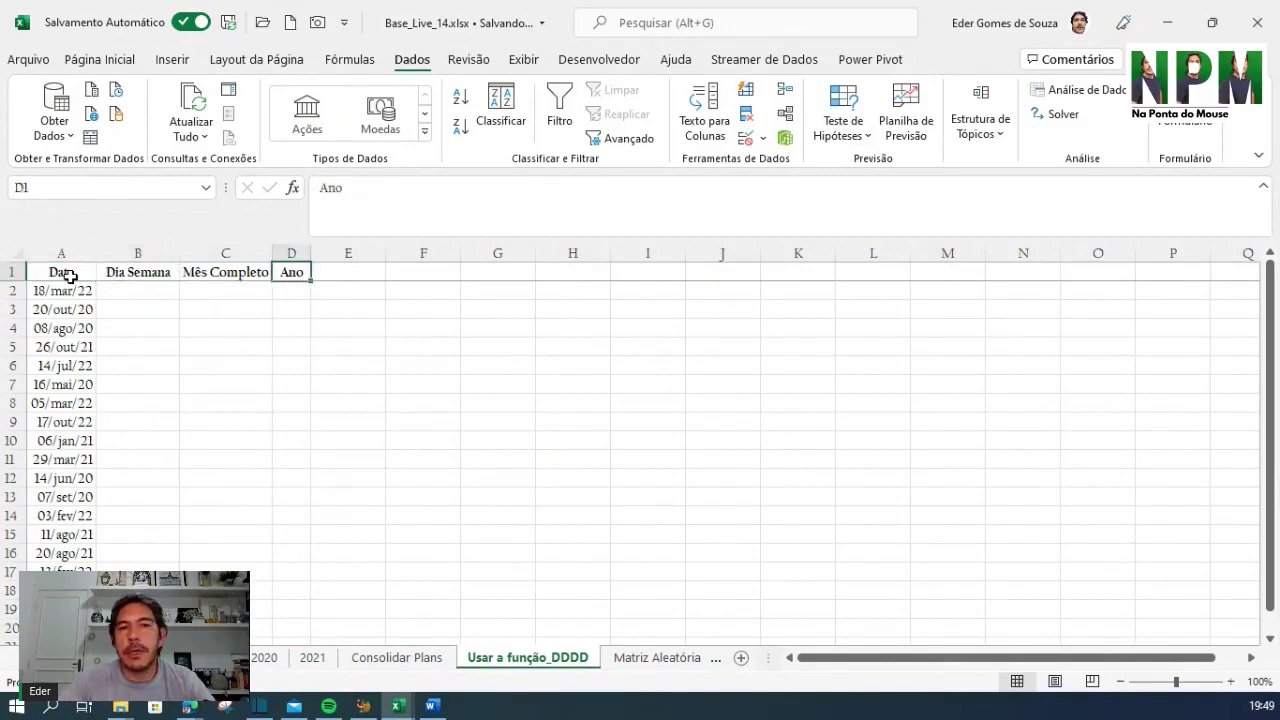
key(Left)
key(Left)
key(Left)
key(Down)
key(Down)
key(Down)
key(Up)
key(Up)
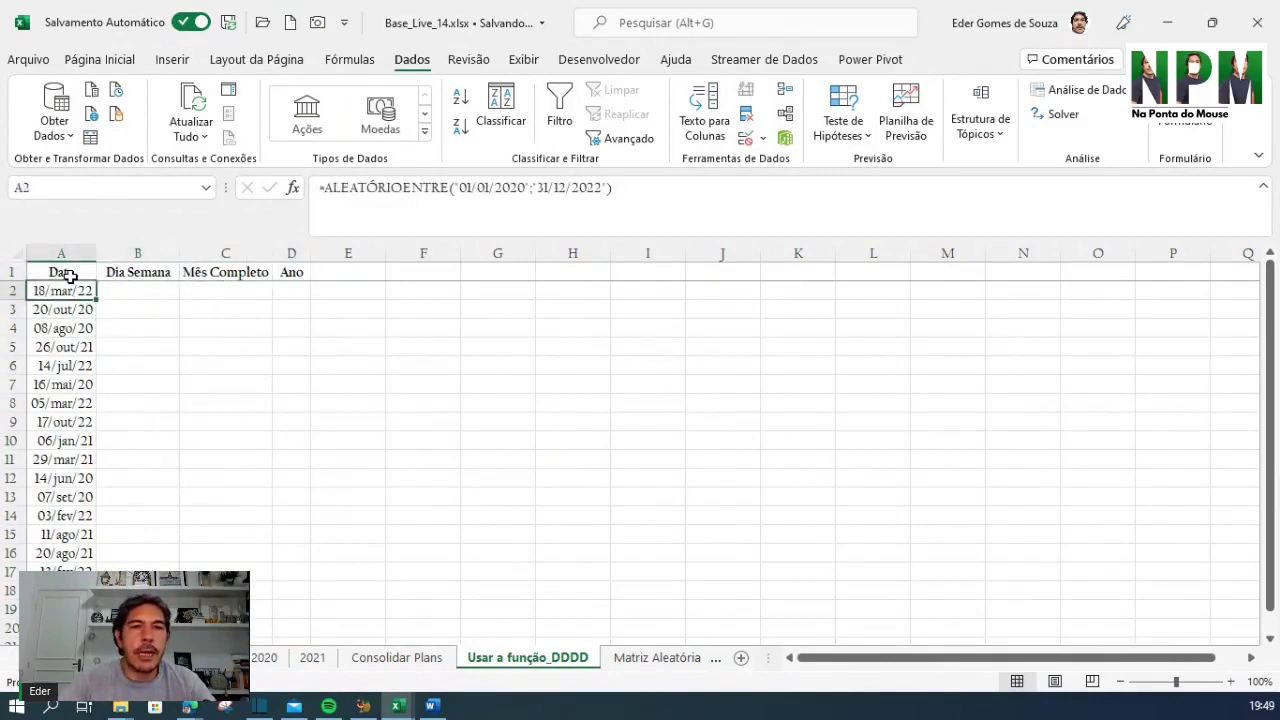
key(Down)
key(Down)
key(Up)
key(Up)
key(Up)
key(Down)
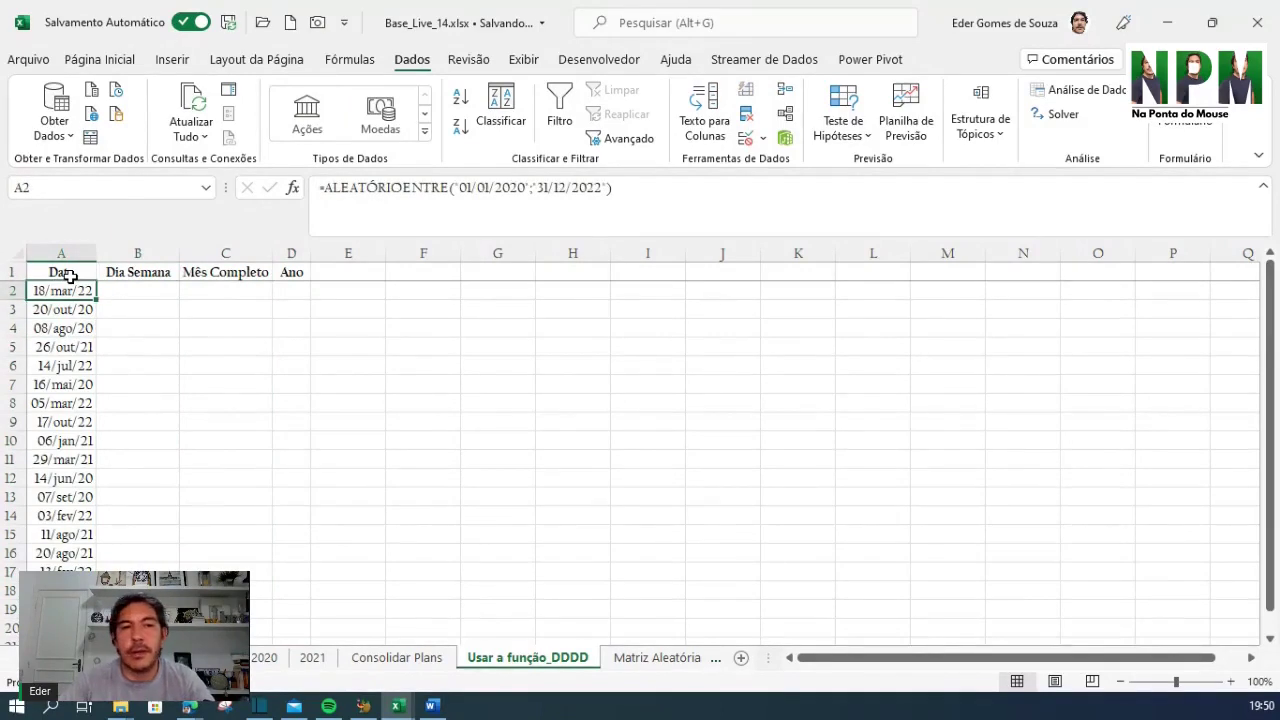
key(Down)
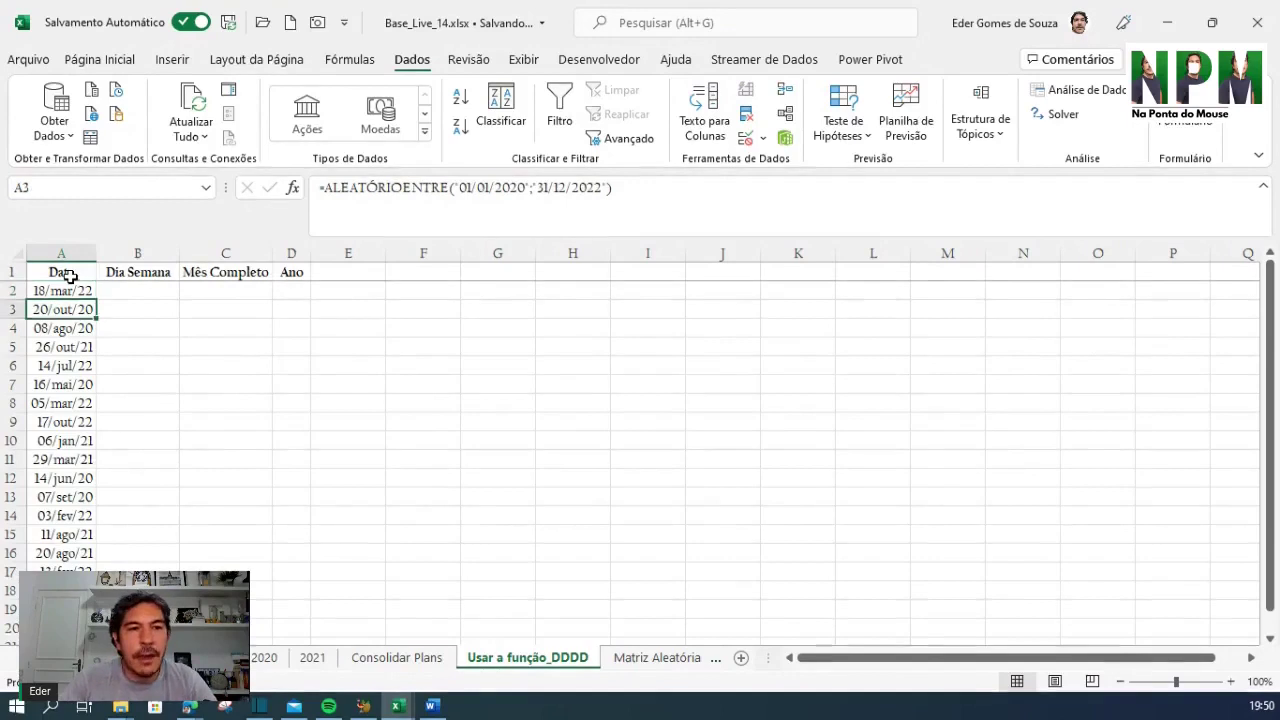
key(Down)
key(Down)
key(Down)
key(Down)
key(Up)
key(Up)
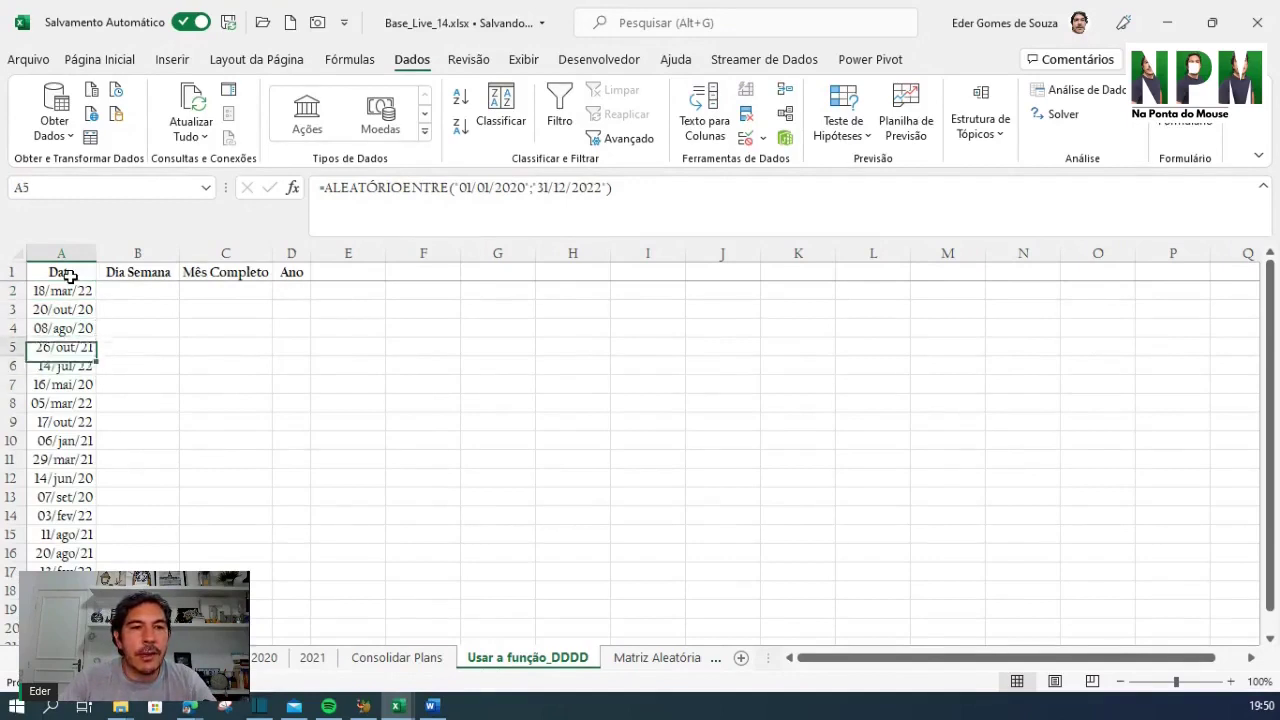
key(Up)
key(Down)
key(Down)
key(Down)
key(Down)
key(Down)
key(Down)
key(Down)
key(Down)
key(Down)
key(Down)
key(Down)
key(Down)
key(Down)
key(Down)
key(Down)
key(Down)
key(Down)
key(Down)
key(Down)
key(Down)
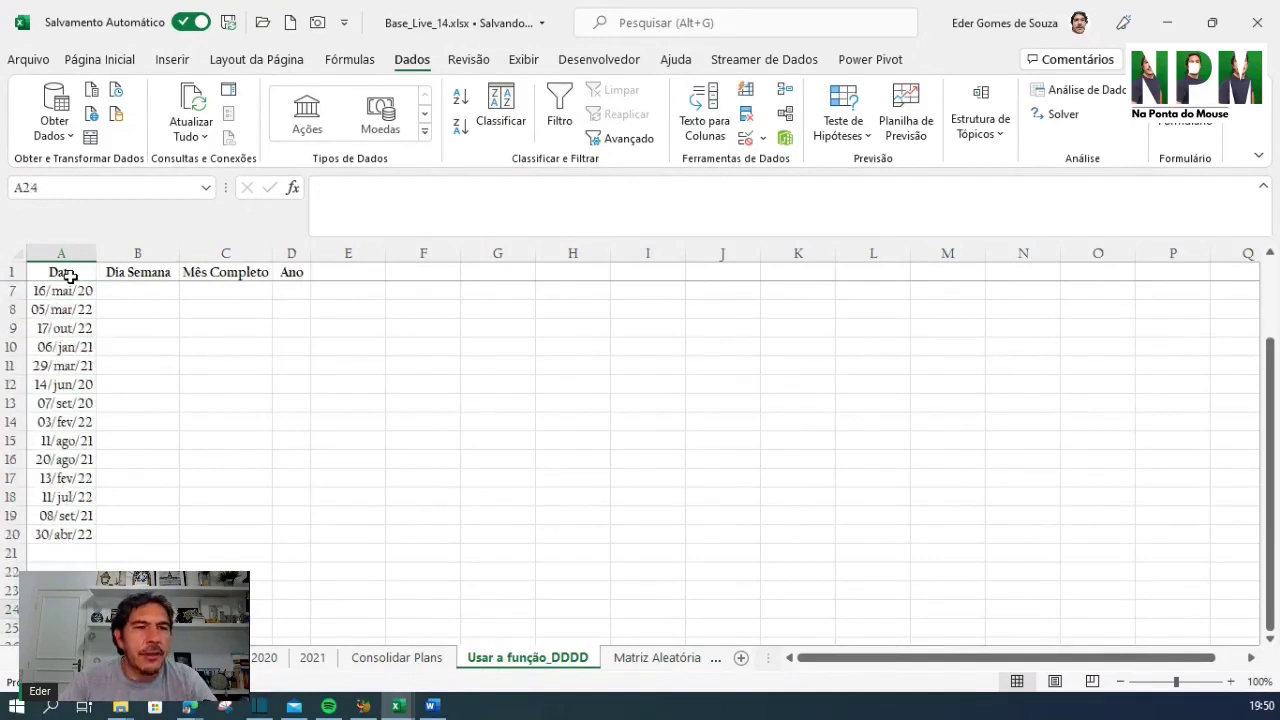
key(Up)
key(Up)
key(Up)
key(Up)
key(Up)
key(Up)
key(Up)
key(Up)
key(Up)
key(Up)
key(Up)
key(Up)
key(Up)
key(Up)
key(Up)
key(Up)
key(Up)
key(Up)
key(Up)
key(Up)
key(Up)
key(Up)
key(Down)
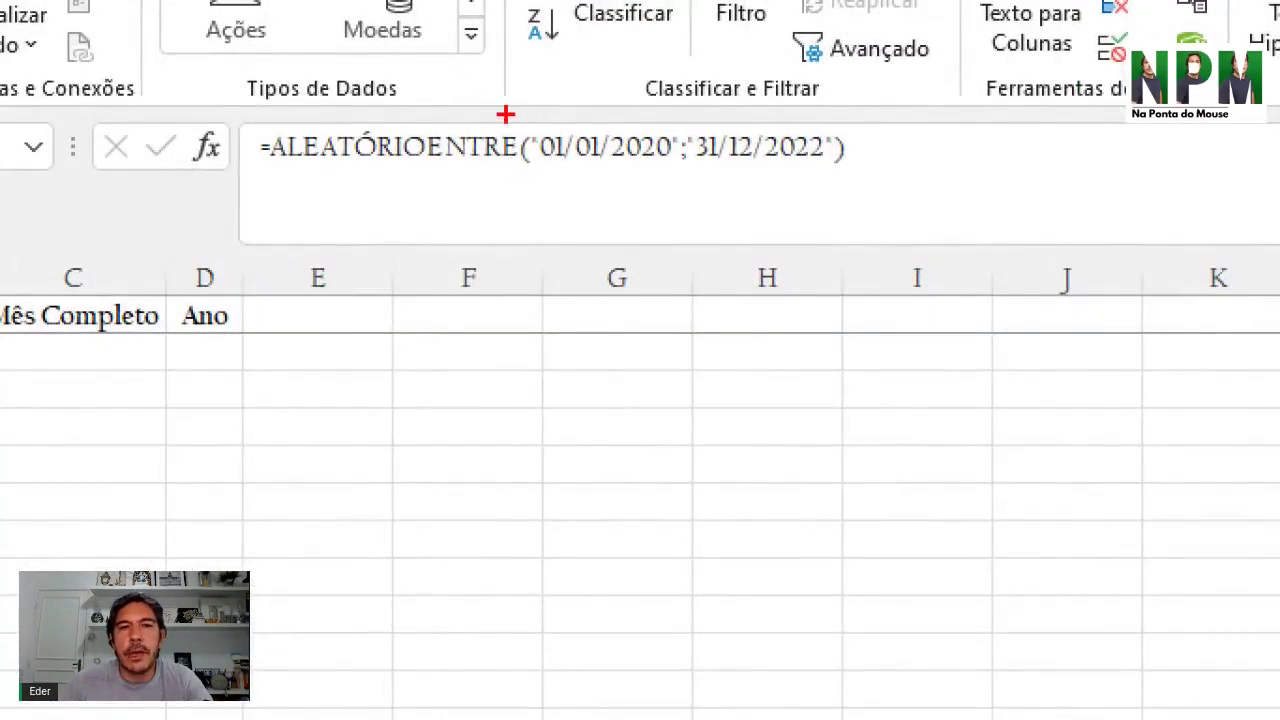
Highlight the 01/01/2020 and 31/12/2022 bounds of the ALEATÓRIOENTRE formula
drag(505, 114, 686, 187)
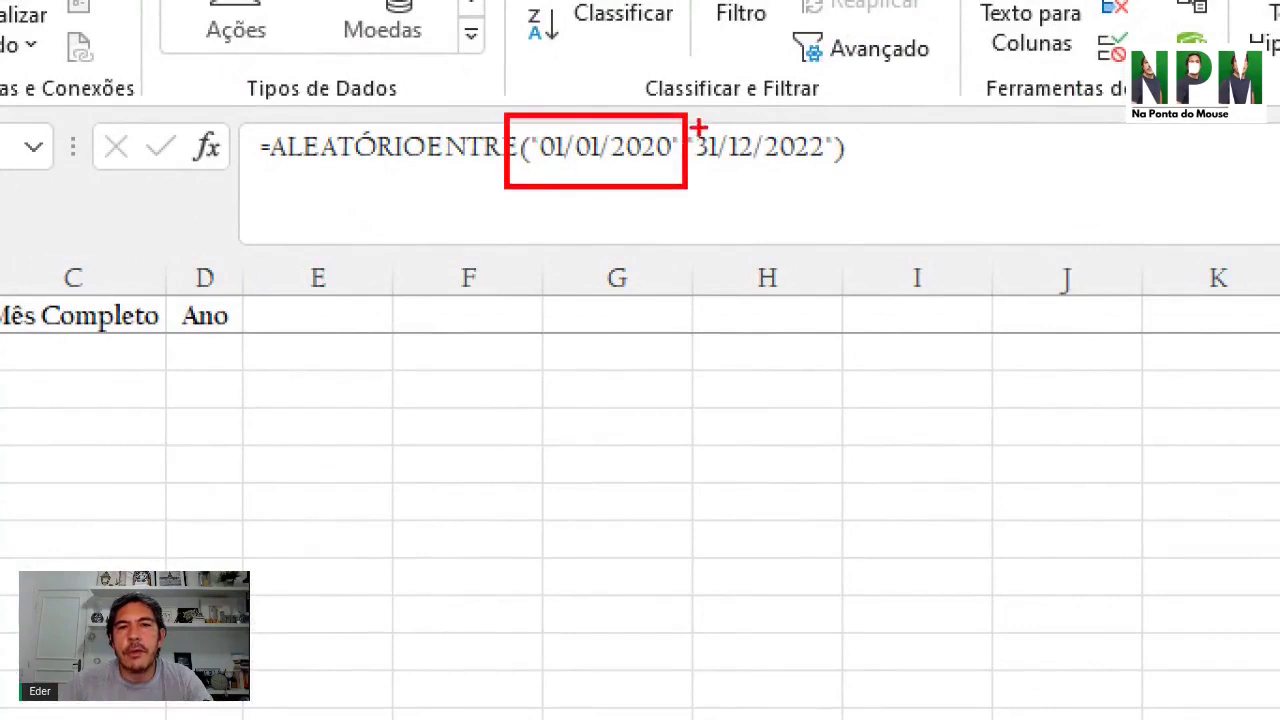
mouse_move(681, 112)
mouse_down()
mouse_move(737, 209)
mouse_move(846, 218)
mouse_up()
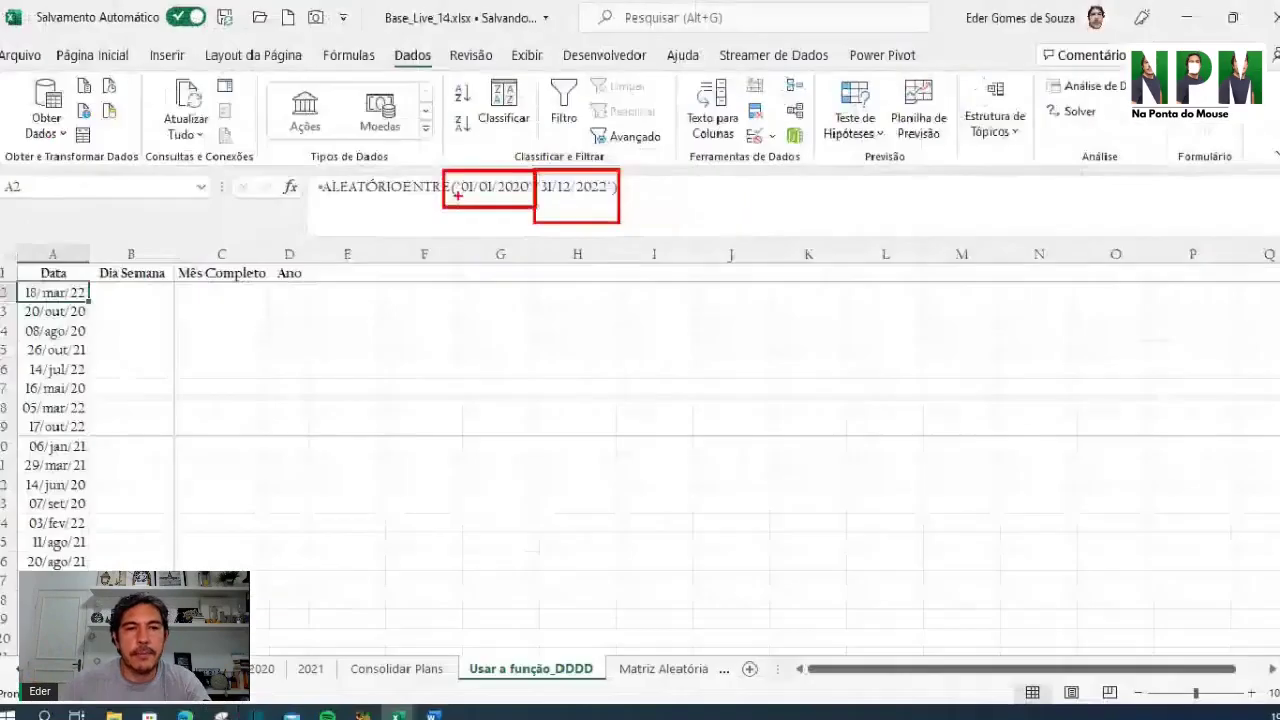
click(348, 403)
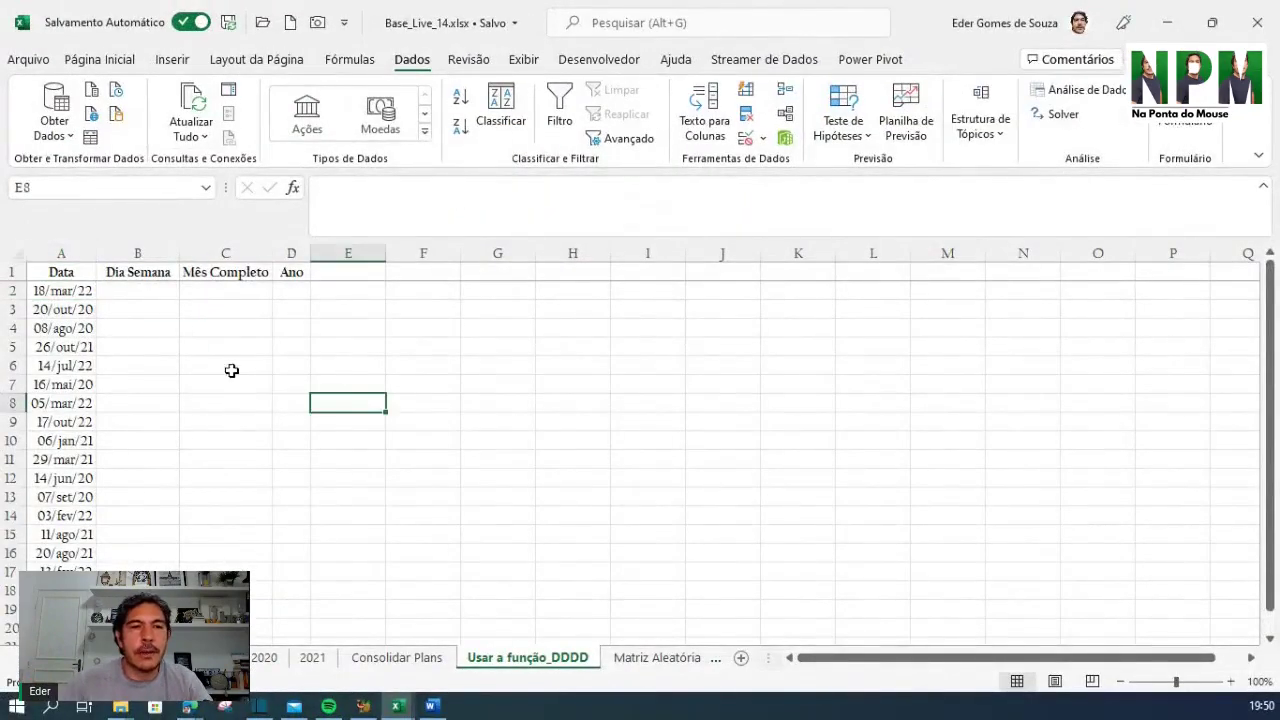
click(140, 291)
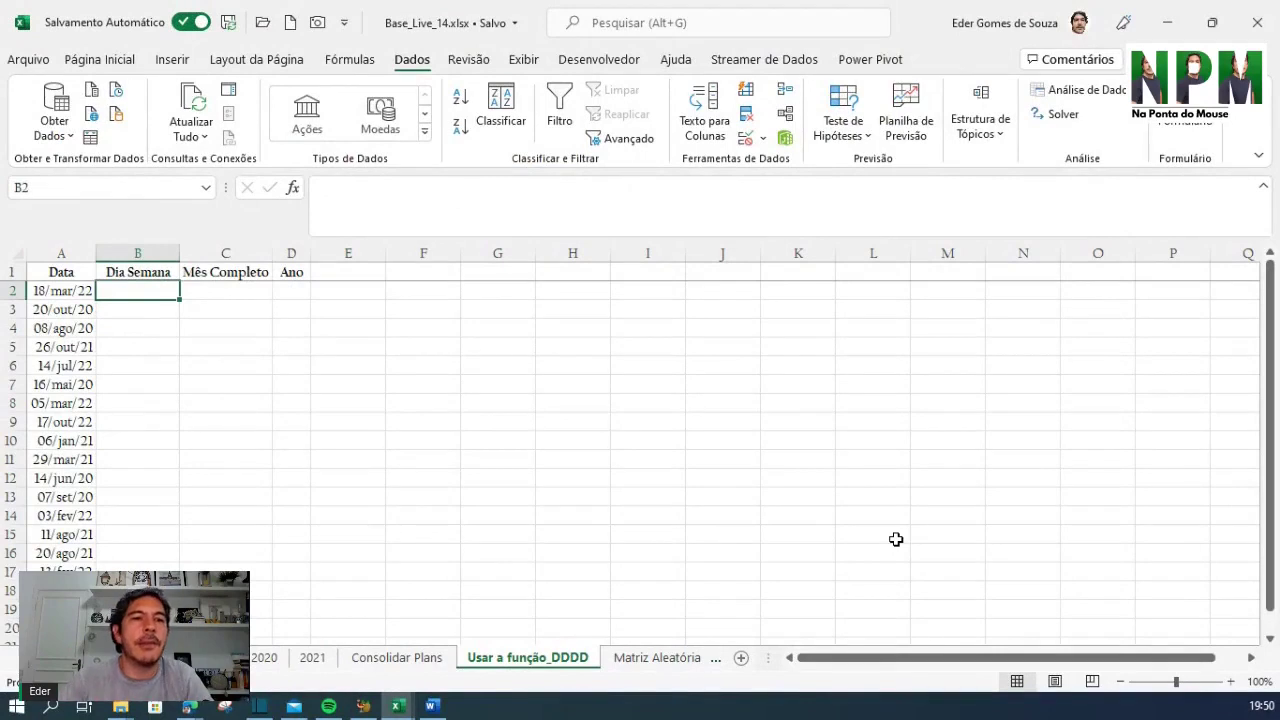
Enter =TEXTO(A2;"dddd") in B2 to show the date's full weekday name
key(Left)
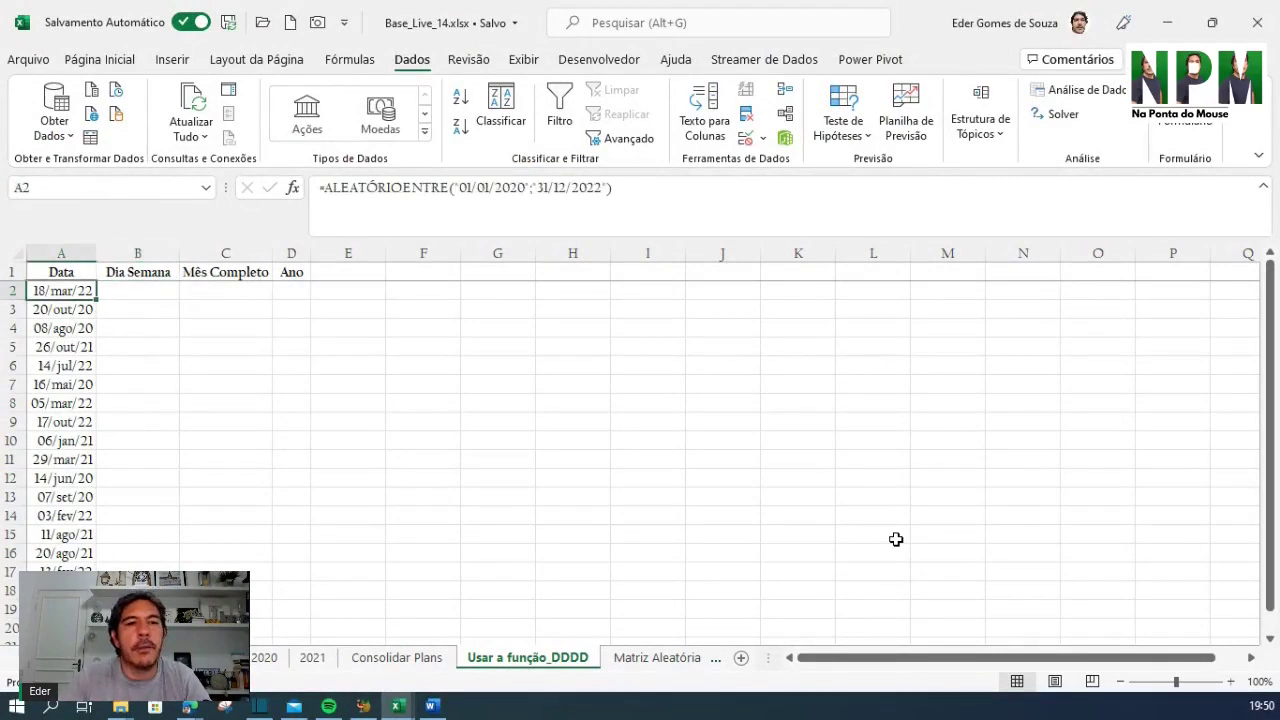
key(Down)
key(Down)
key(Down)
key(Down)
key(Up)
key(Up)
key(Up)
key(Up)
key(Right)
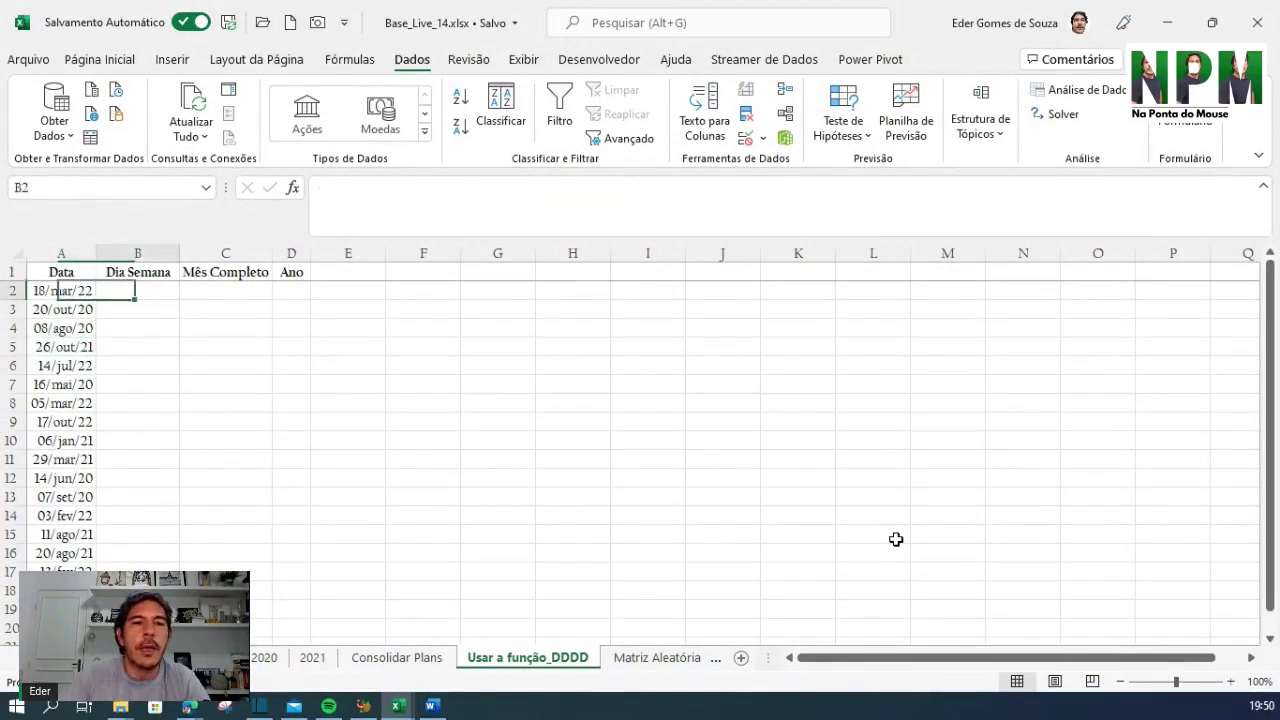
key(Up)
key(Down)
text(=)
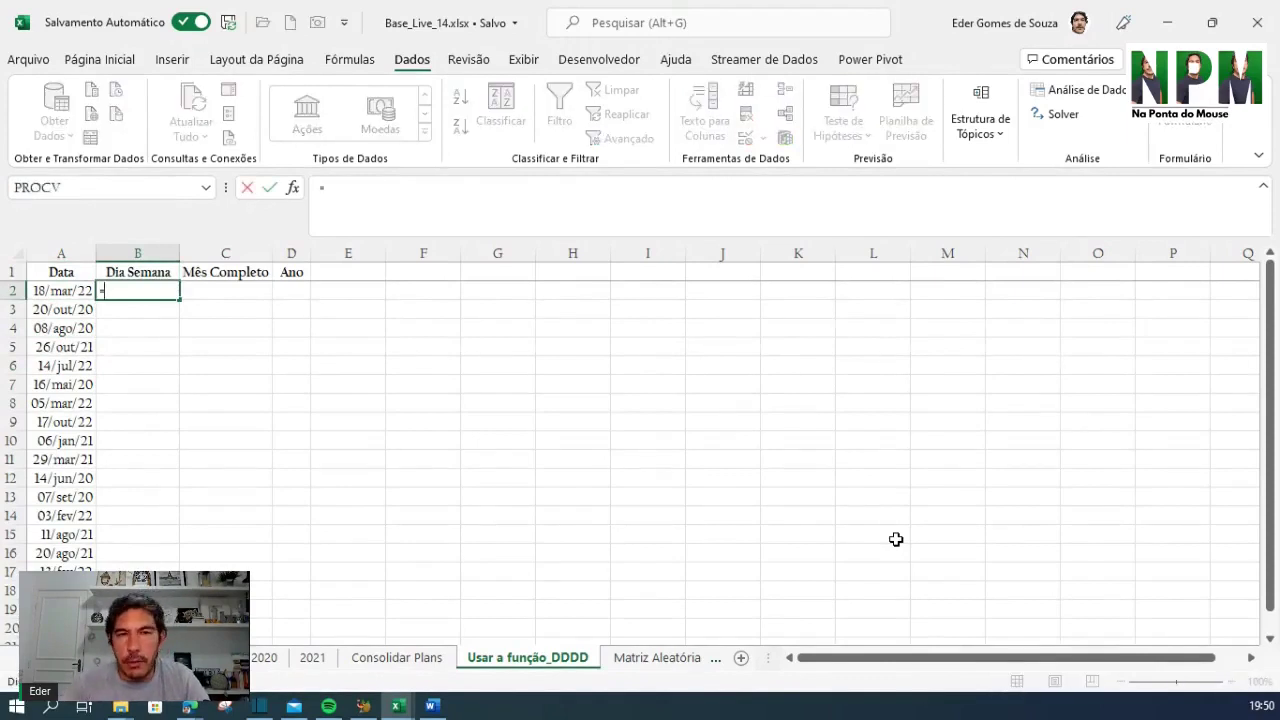
text(text)
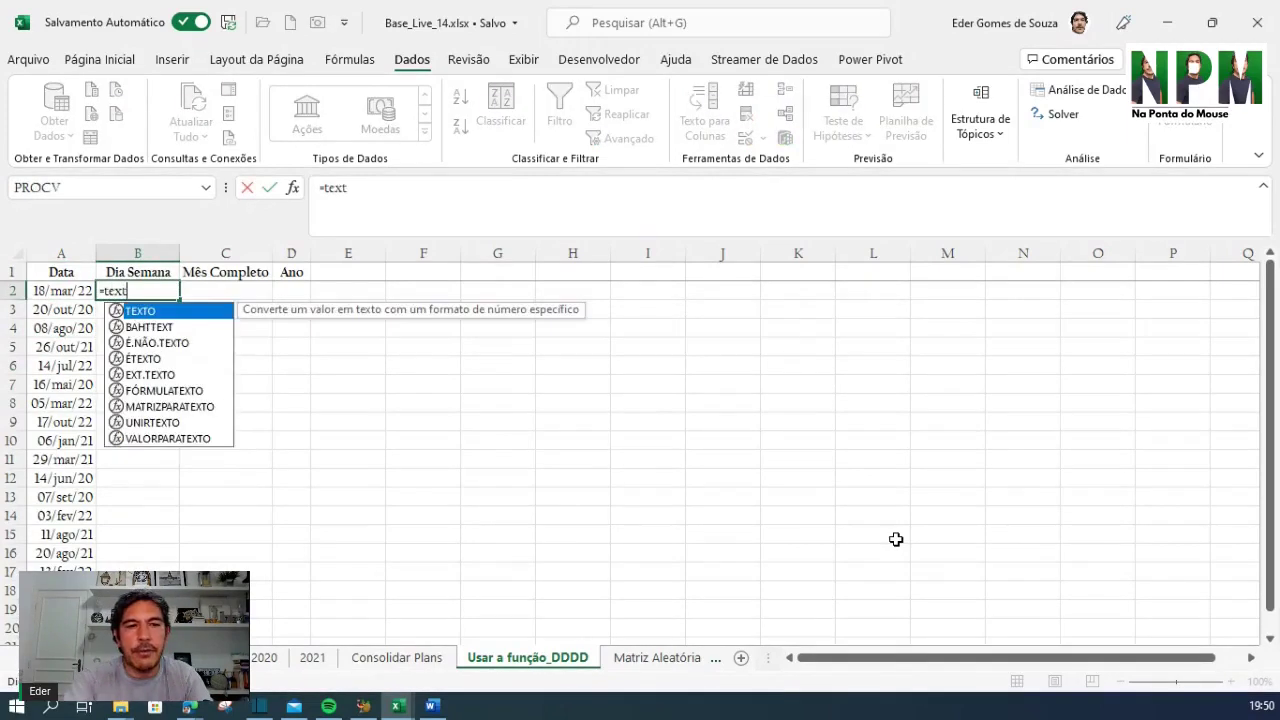
key(Tab)
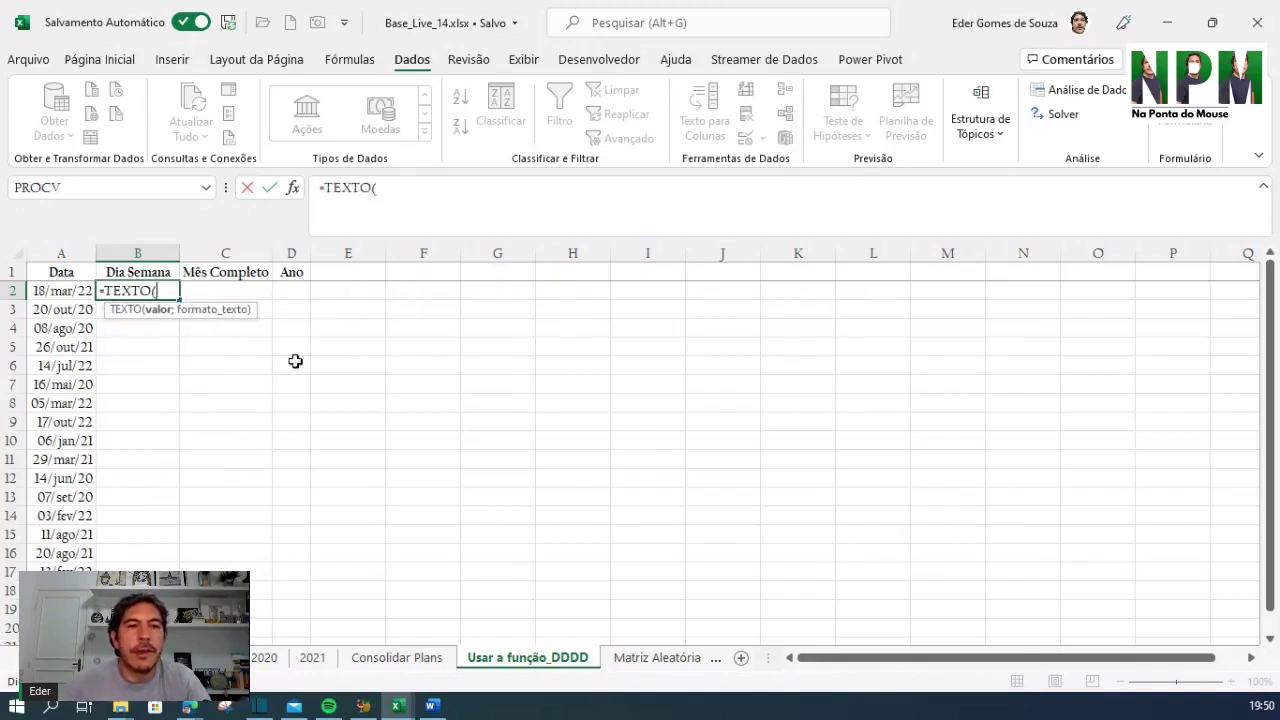
click(48, 291)
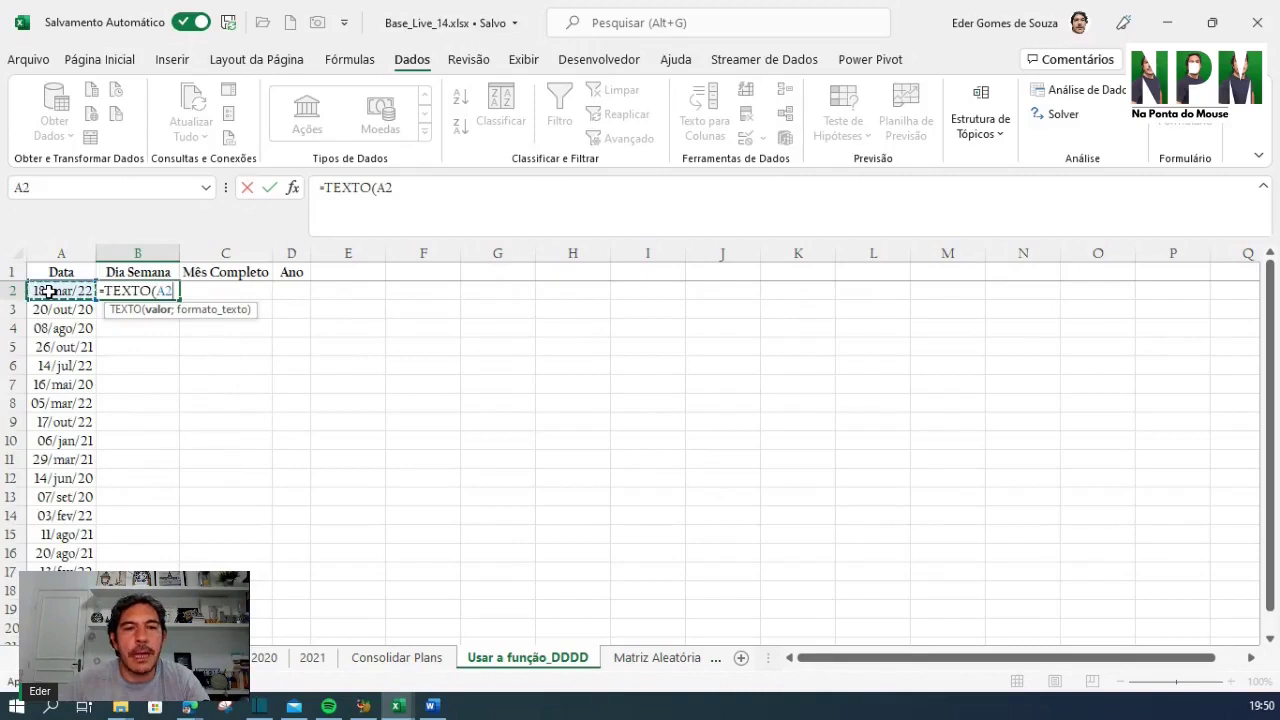
text(;)
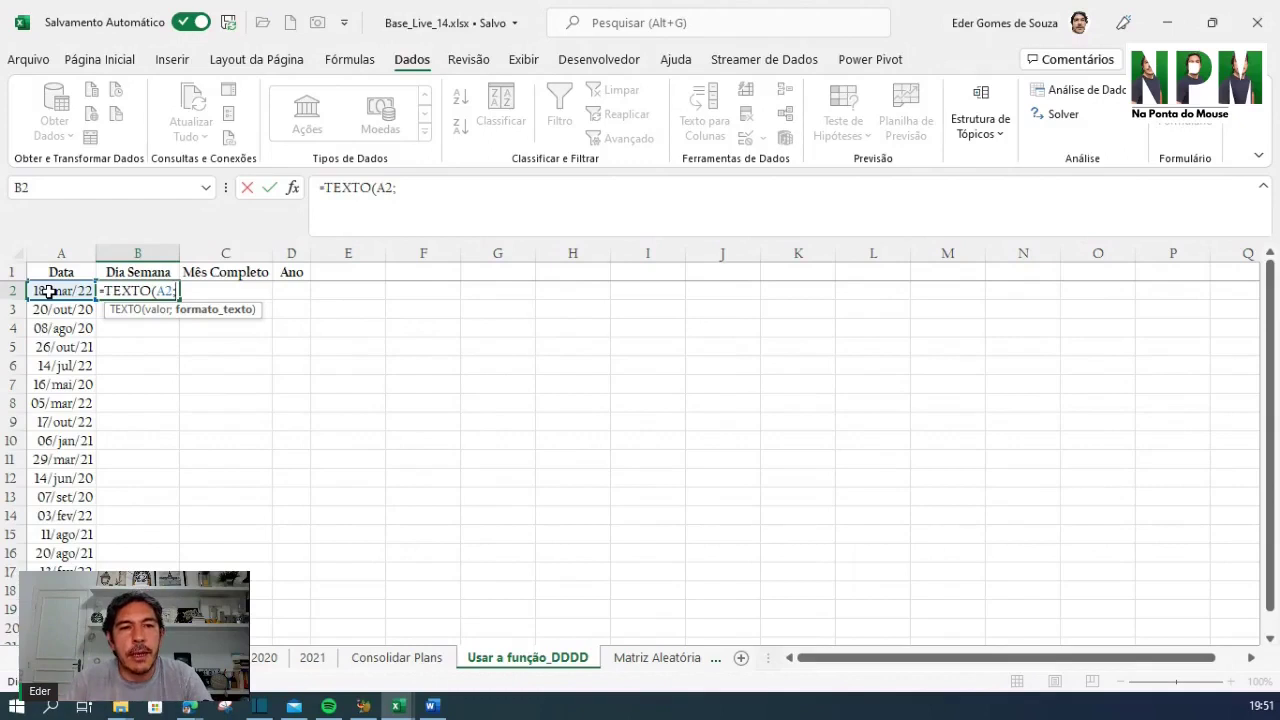
text(")
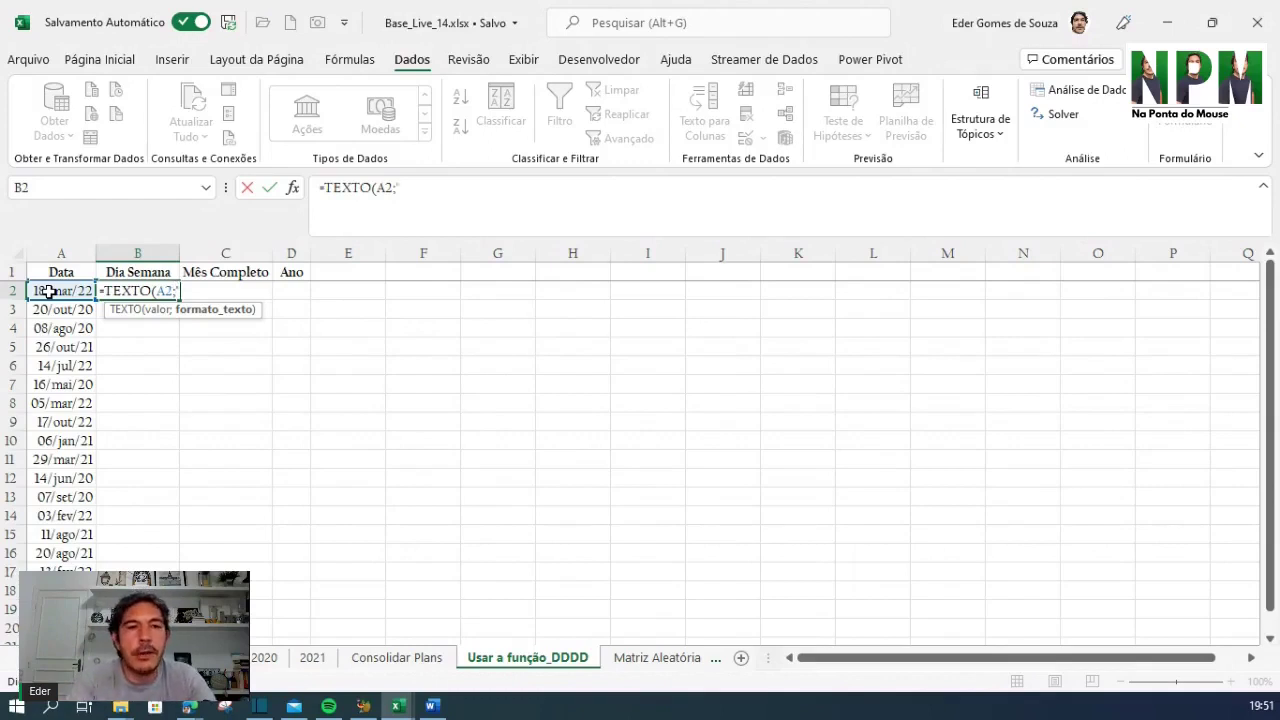
text(dddd)
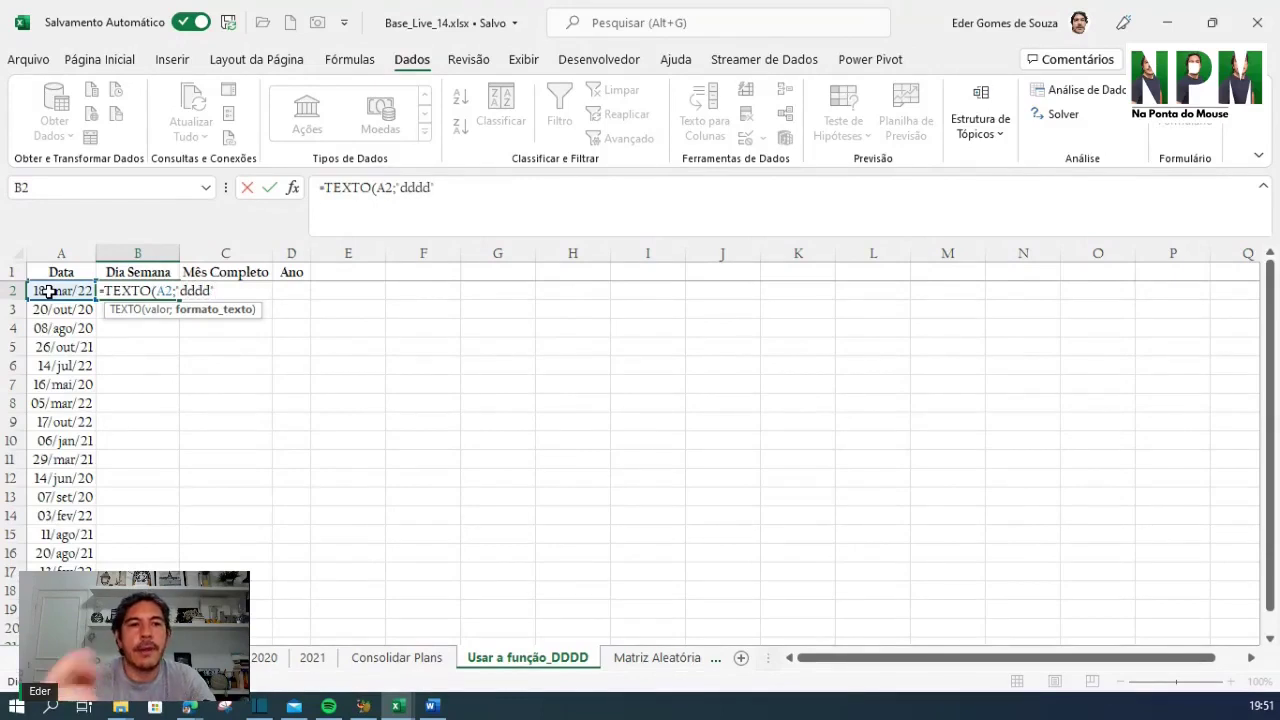
text("))
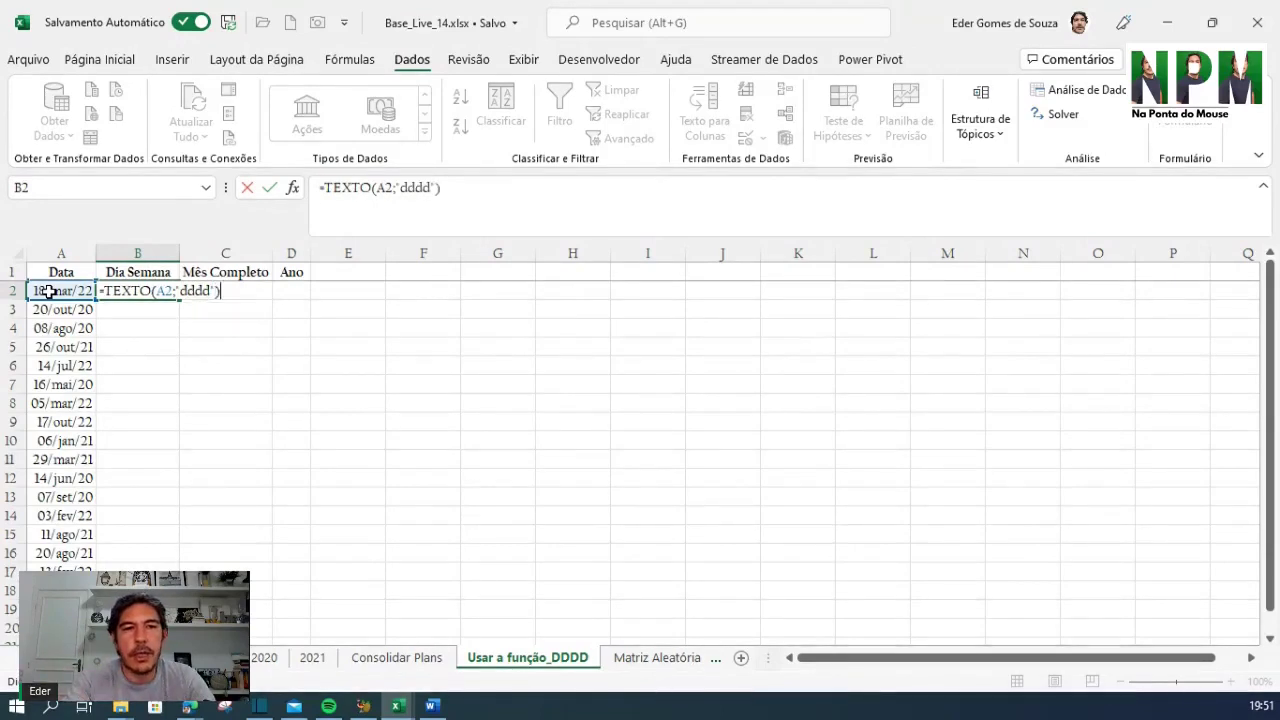
key(Return)
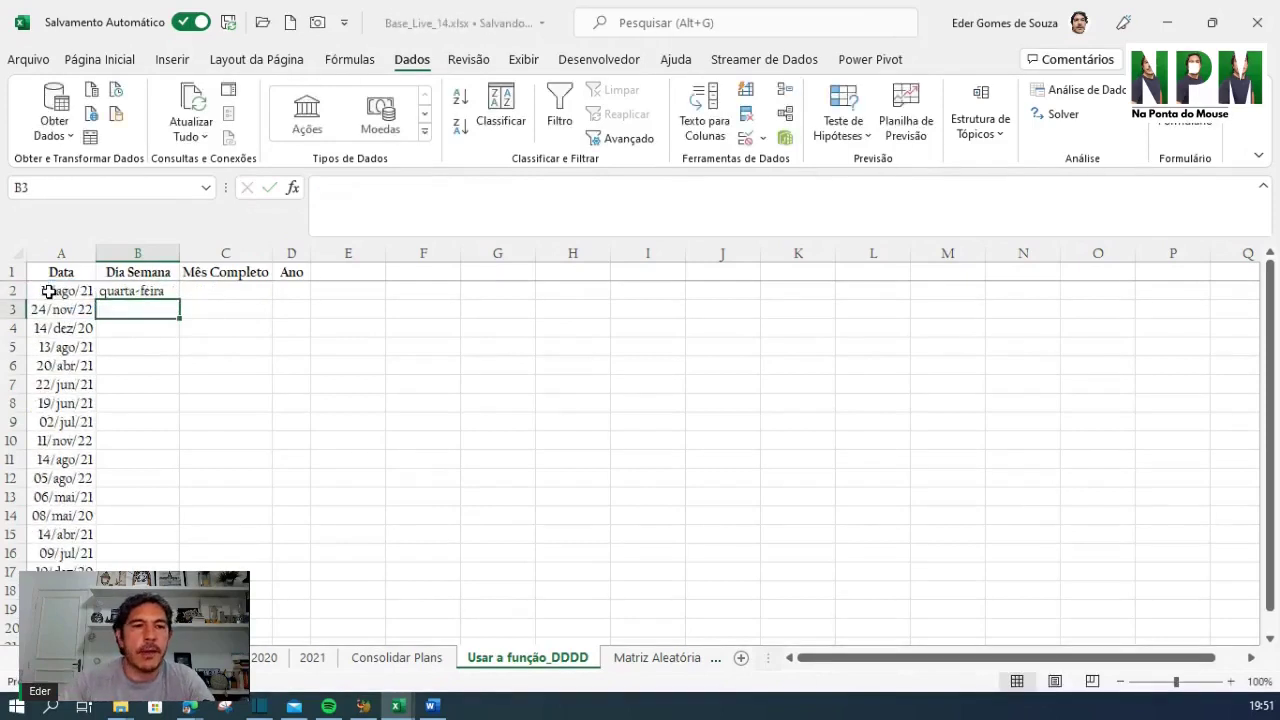
Fill the weekday formula down to B20, giving names like sexta-feira and domingo
click(134, 290)
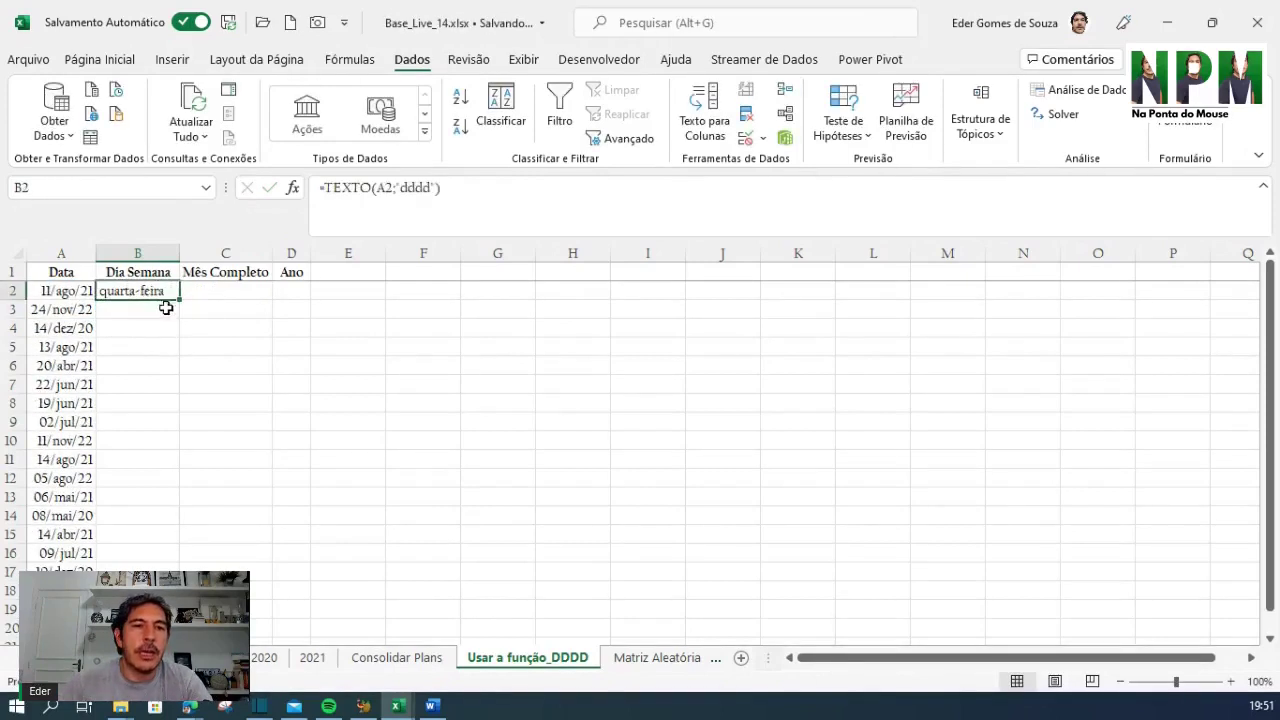
double_click(179, 299)
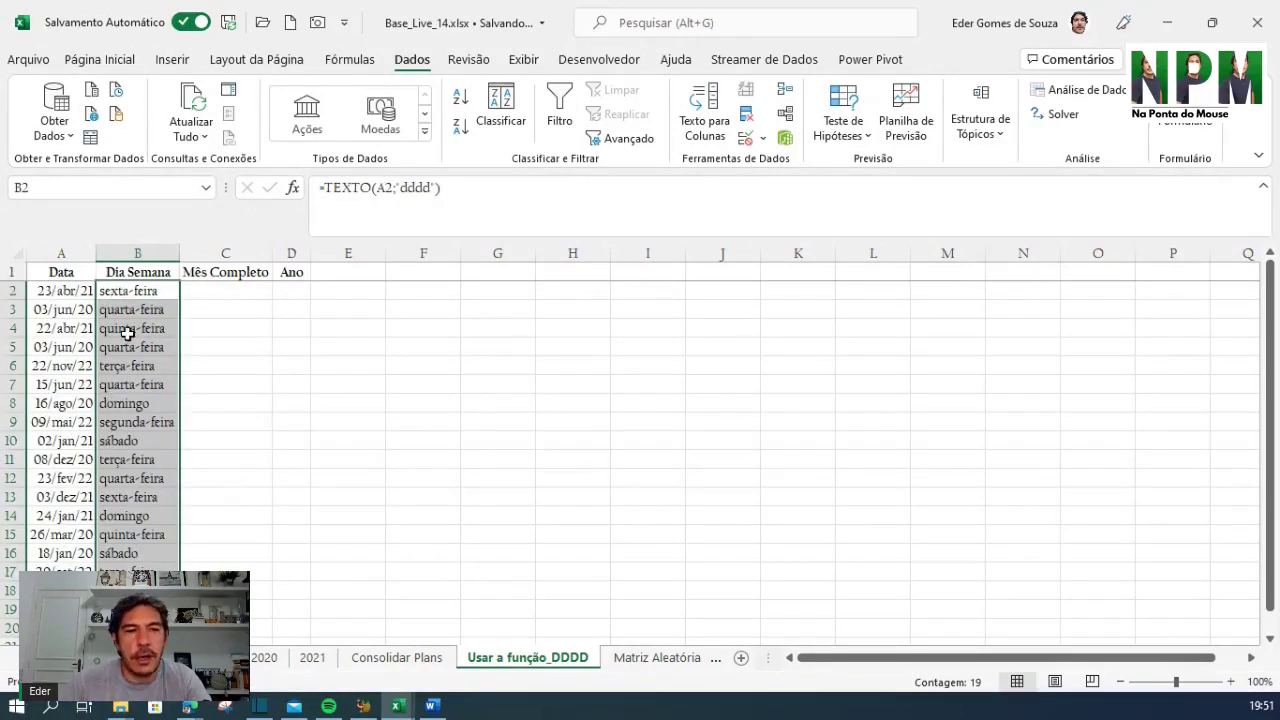
click(157, 272)
click(226, 275)
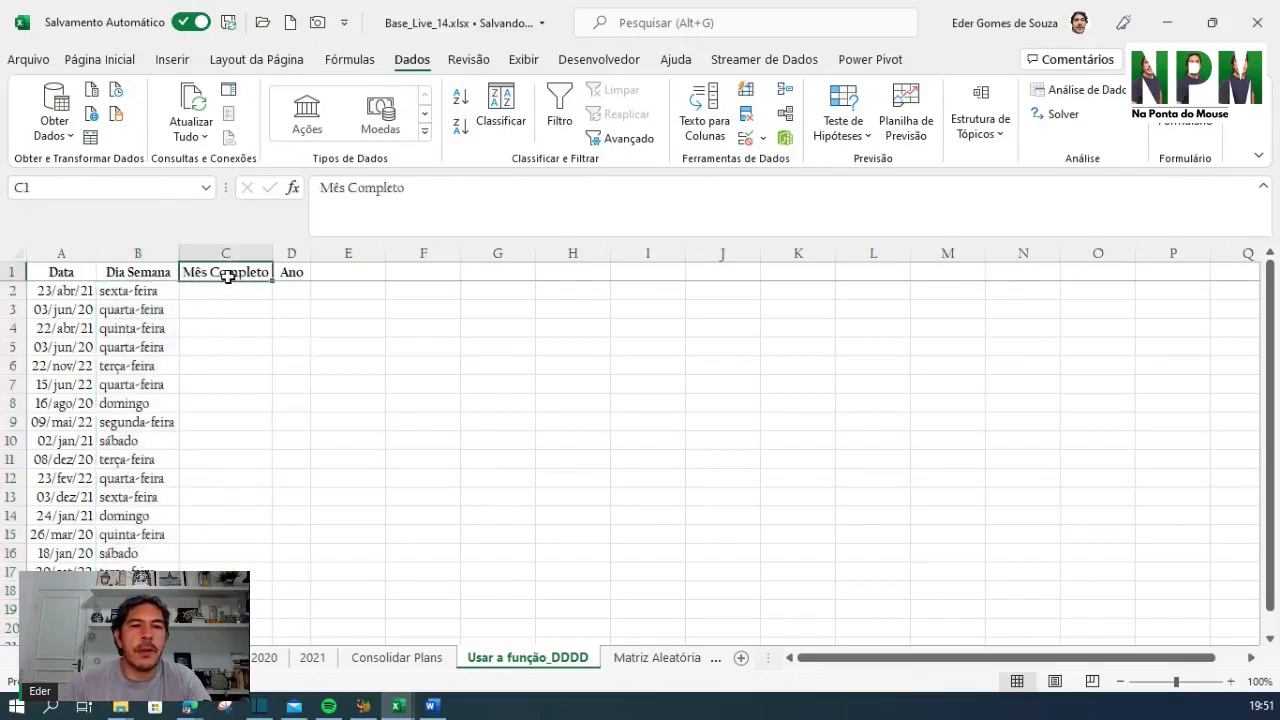
click(289, 276)
click(140, 294)
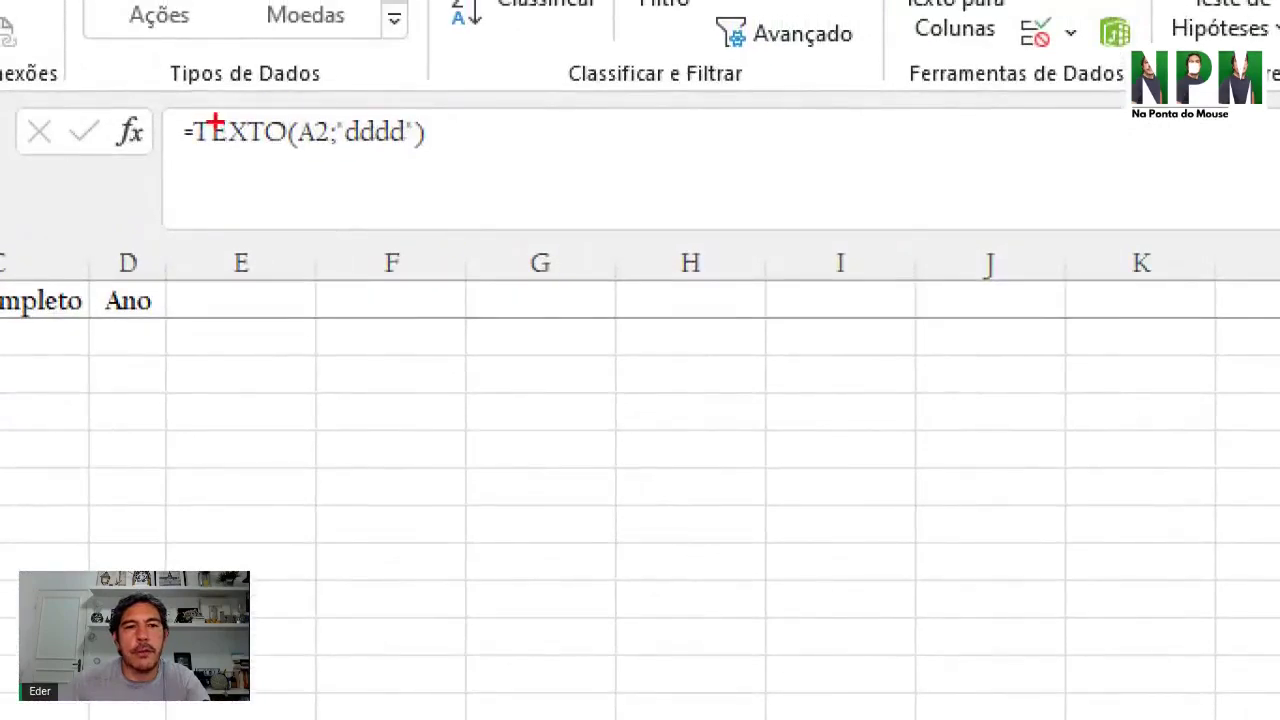
drag(184, 110, 286, 155)
mouse_move(297, 111)
mouse_down()
mouse_move(298, 185)
mouse_move(332, 170)
mouse_up()
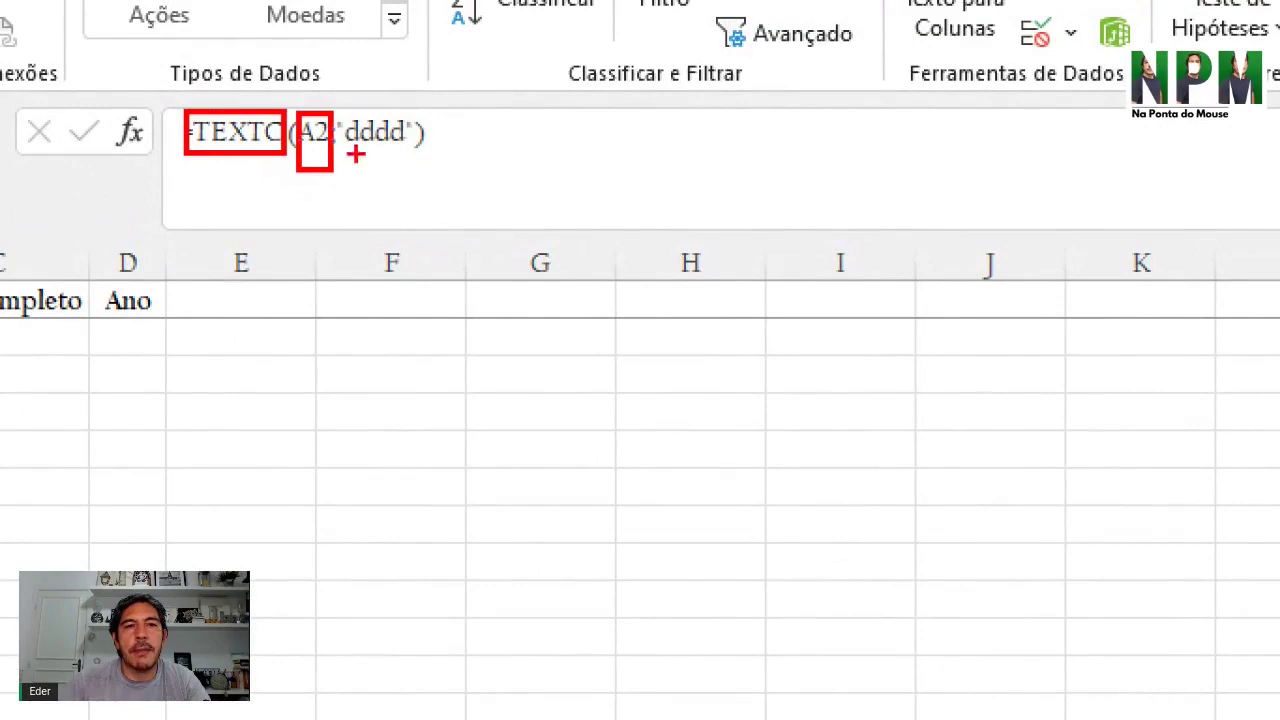
mouse_move(337, 107)
mouse_down()
mouse_move(391, 180)
mouse_move(430, 163)
mouse_up()
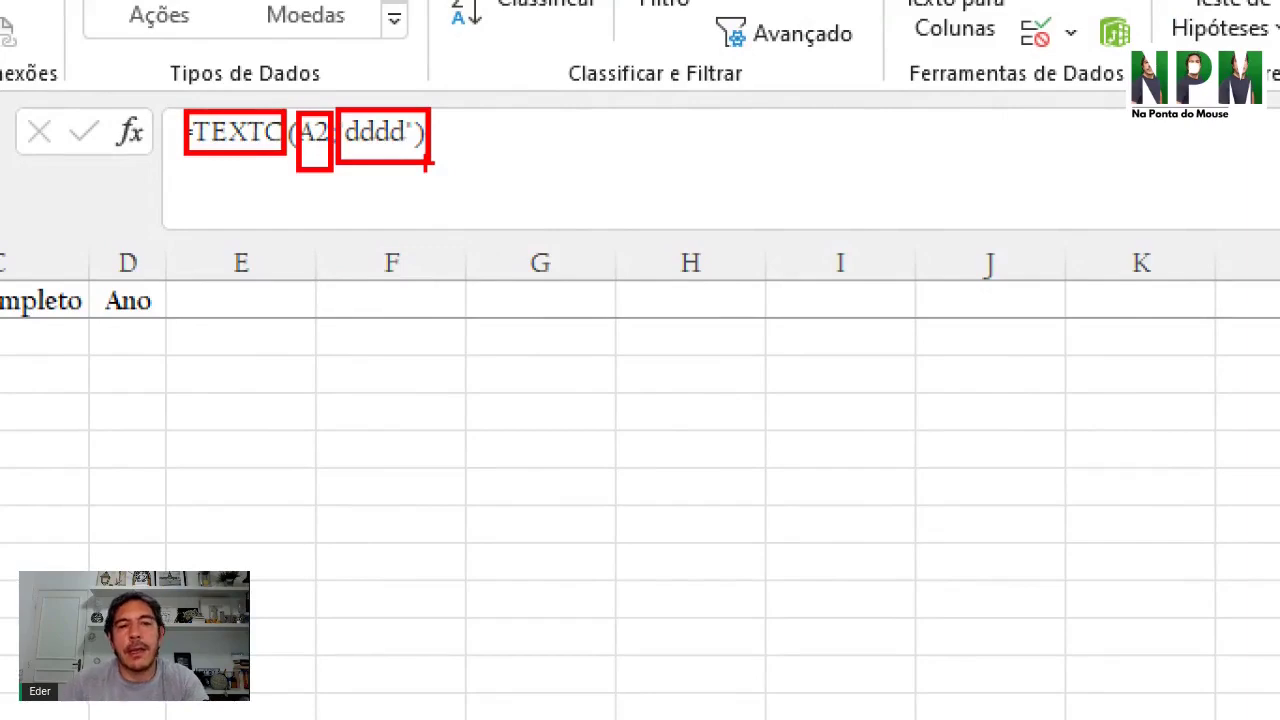
key(Escape)
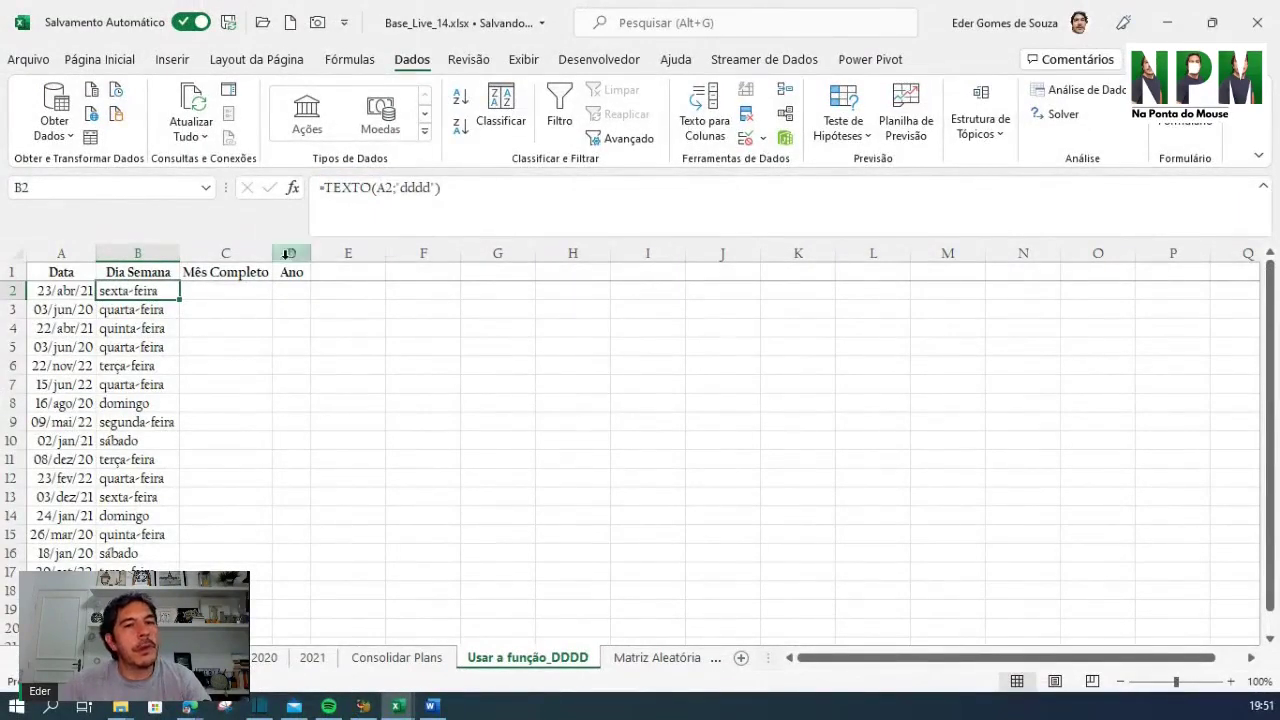
click(230, 290)
click(144, 291)
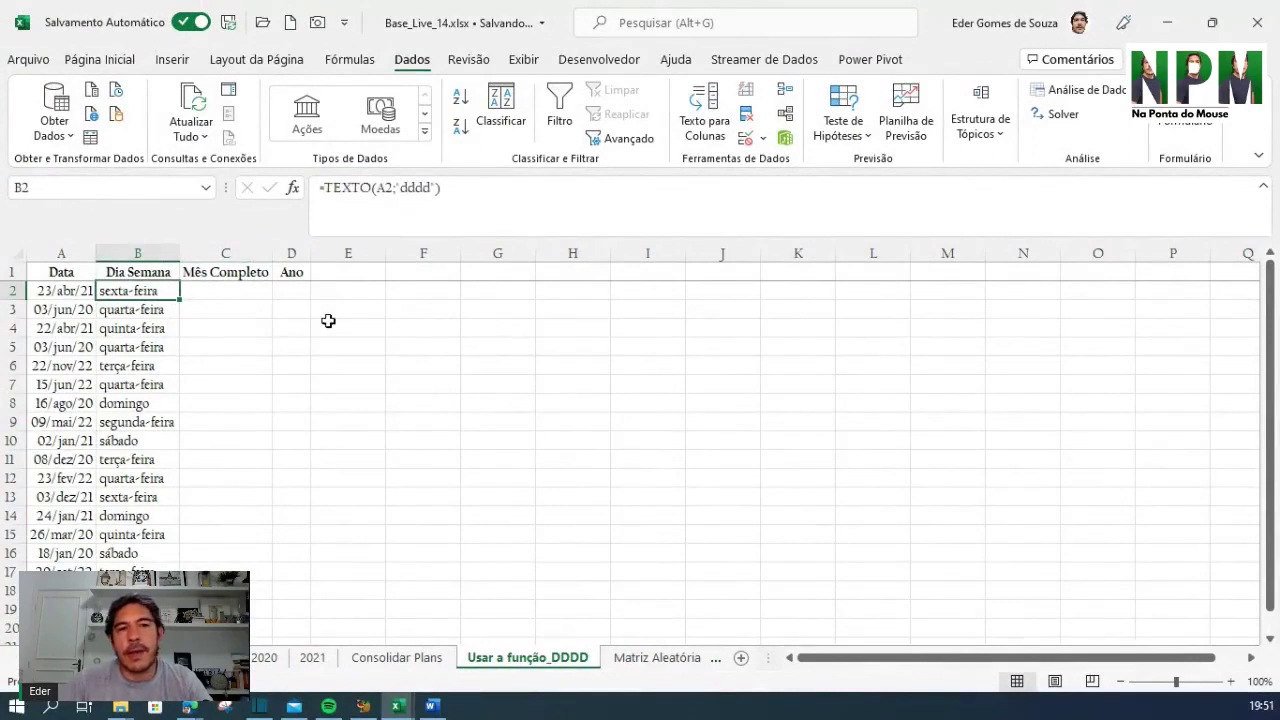
drag(180, 294, 252, 319)
click(252, 319)
click(266, 346)
click(230, 295)
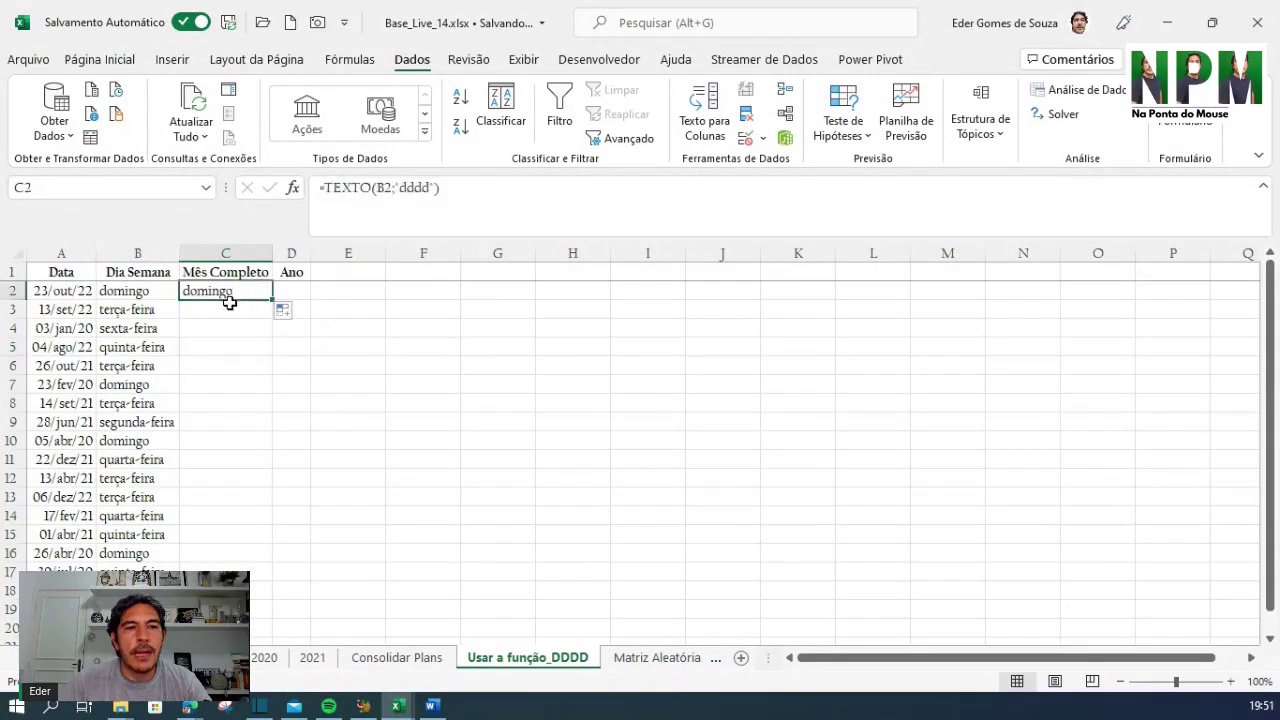
double_click(230, 300)
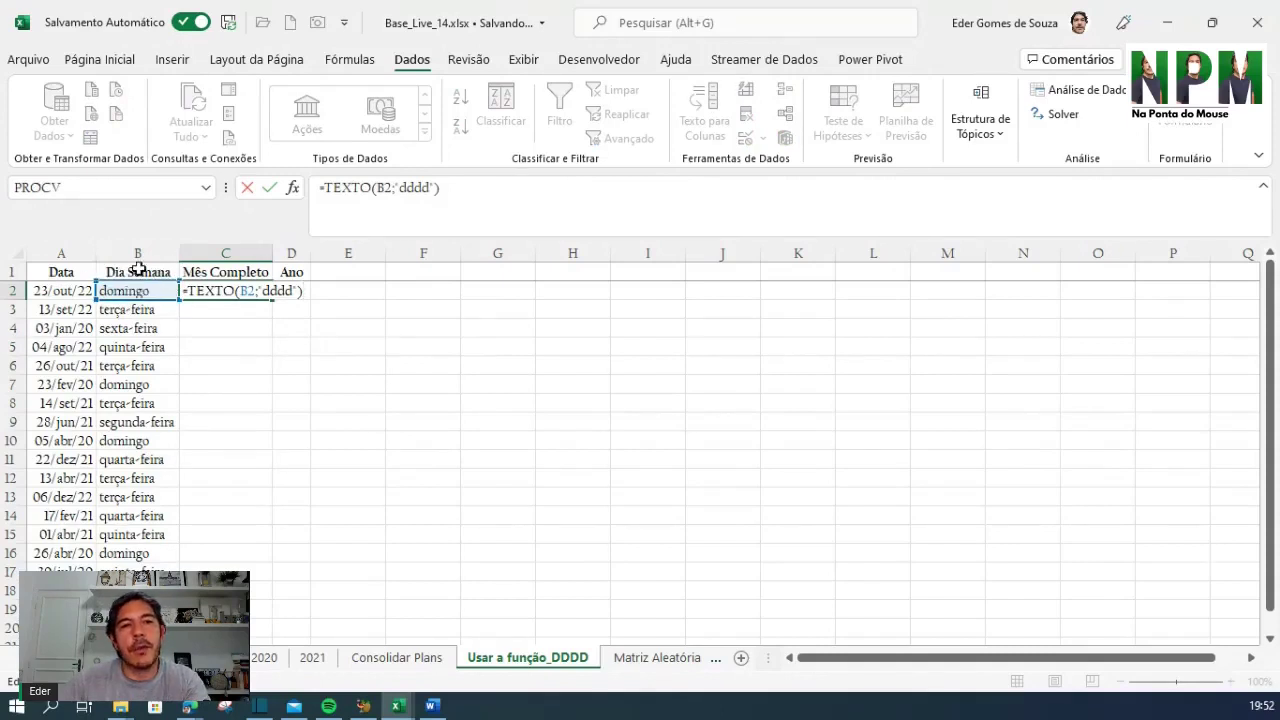
key(ctrl+Return)
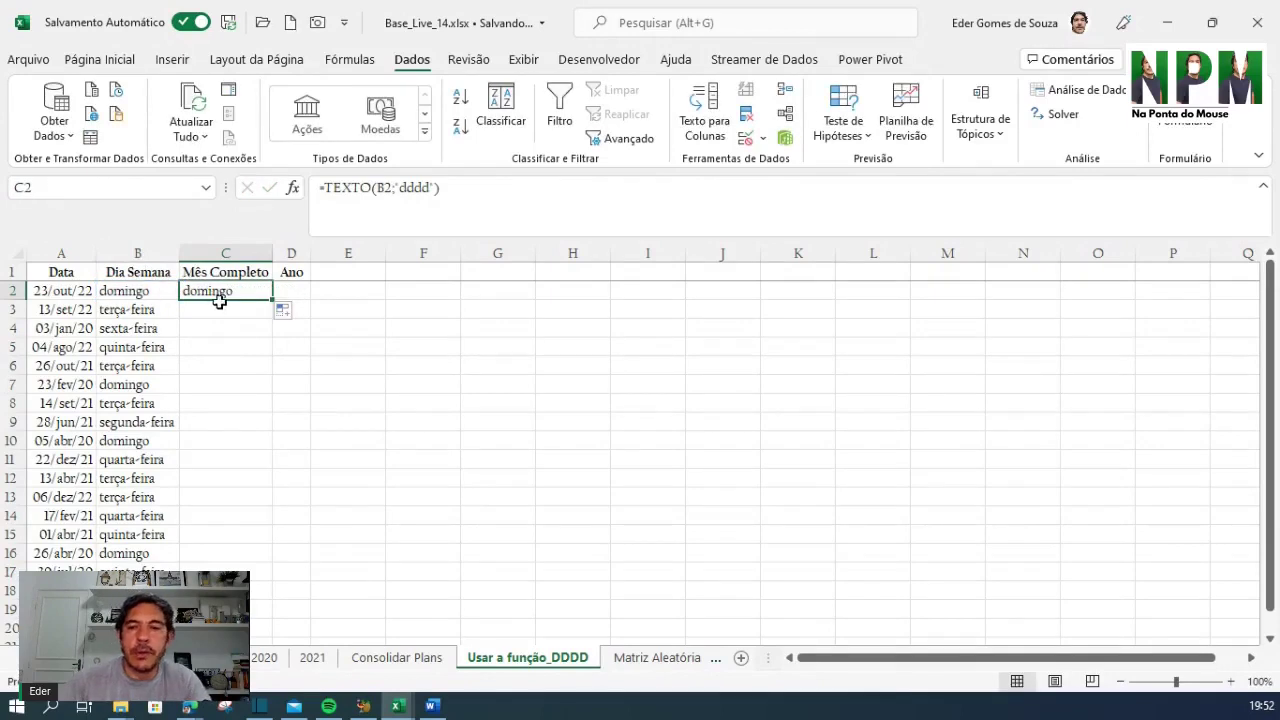
key(Delete)
click(130, 290)
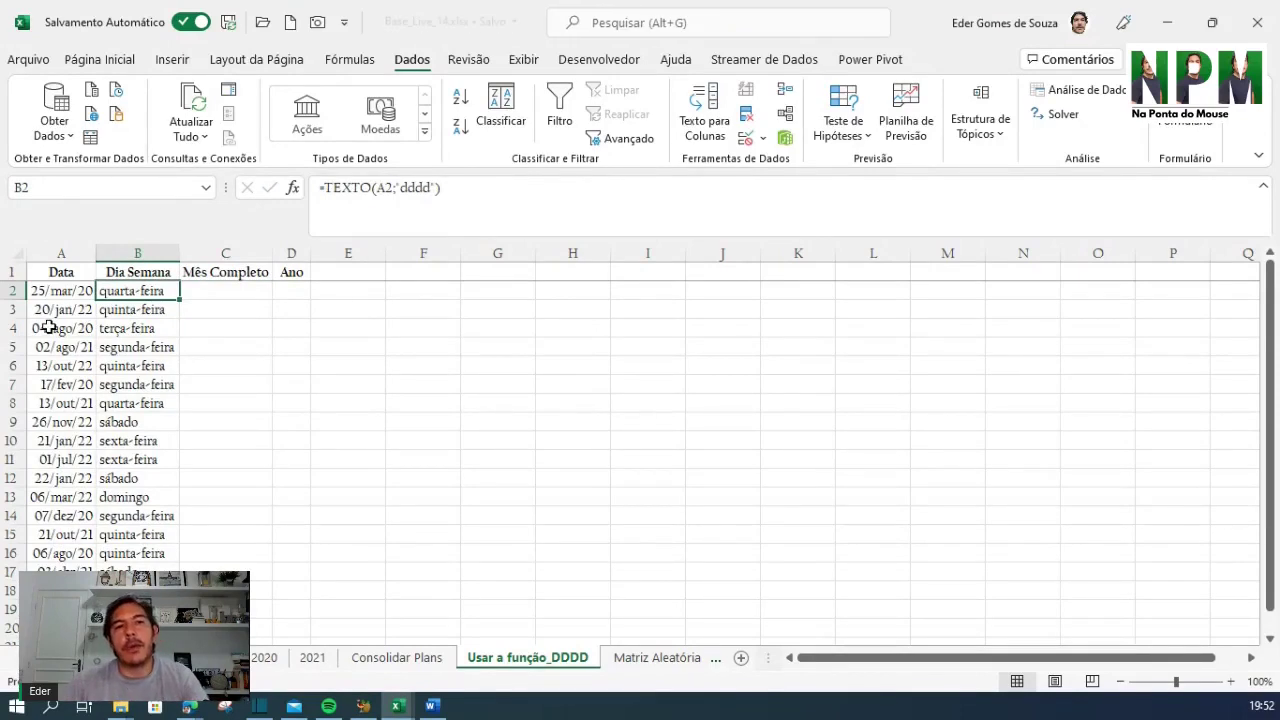
Change B2 to =TEXTO($A2;"dddd") and copy it into C2, which shows segunda-feira
click(372, 201)
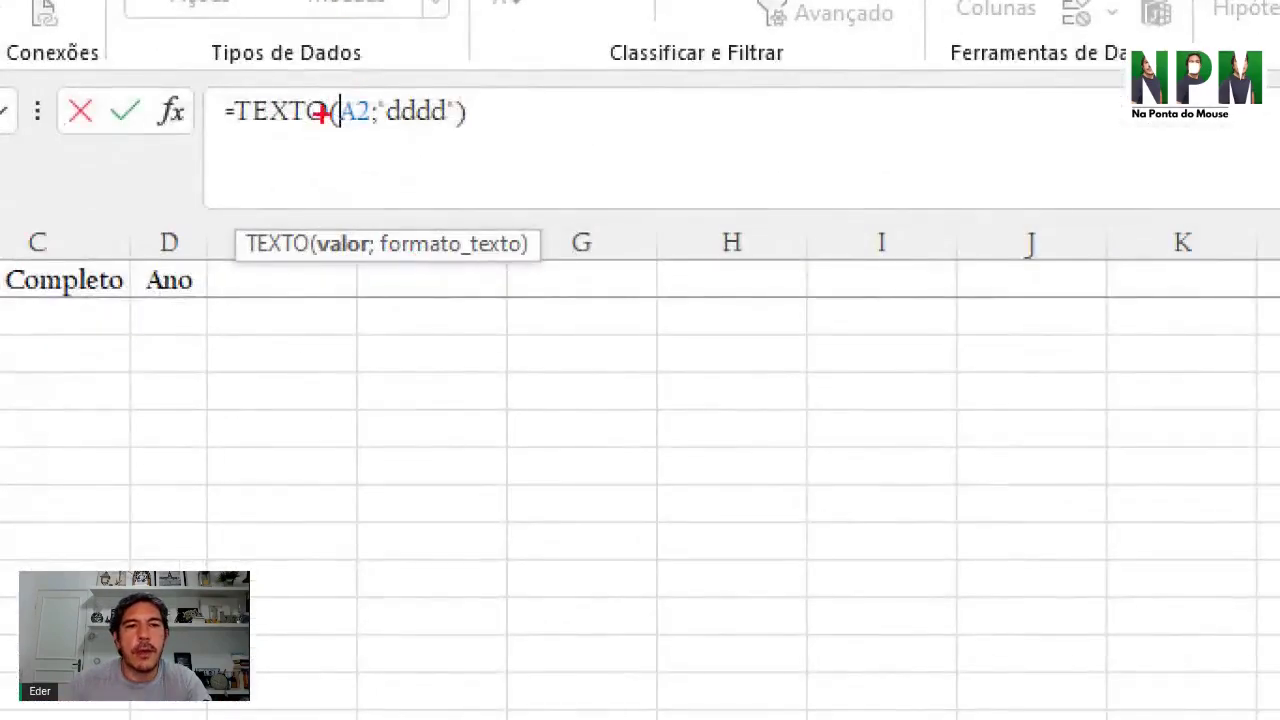
drag(342, 85, 336, 166)
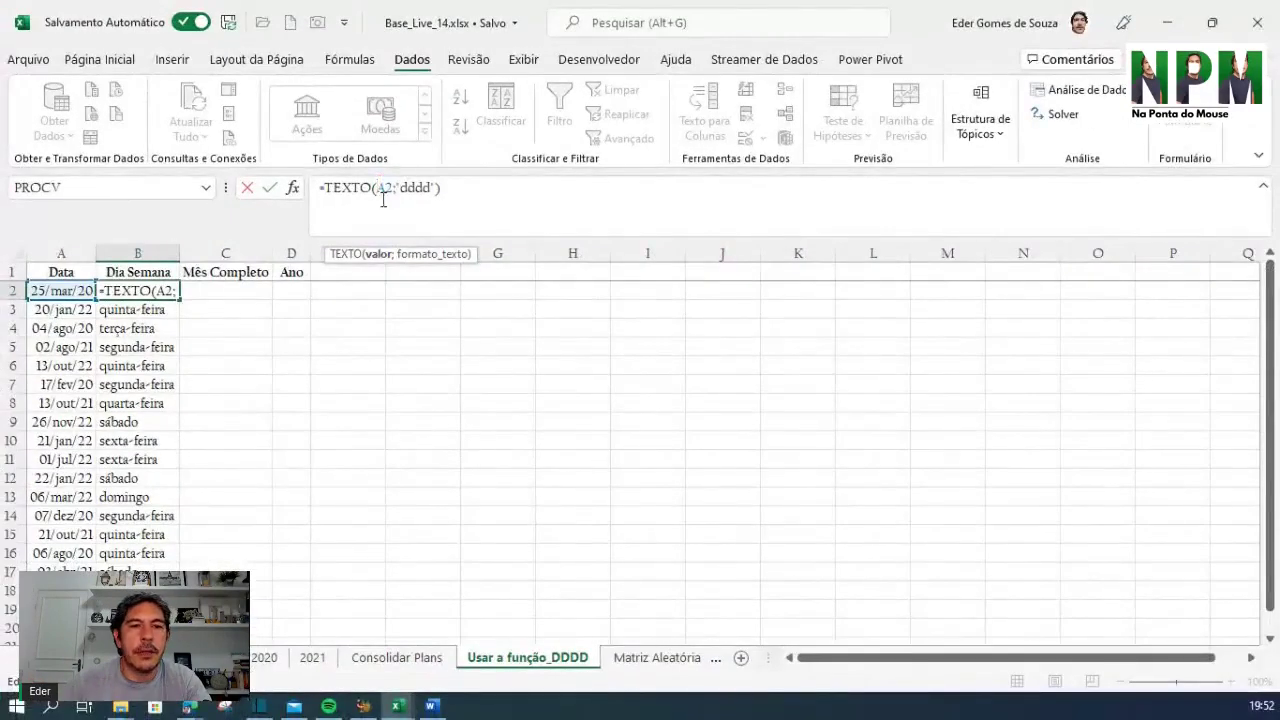
text($)
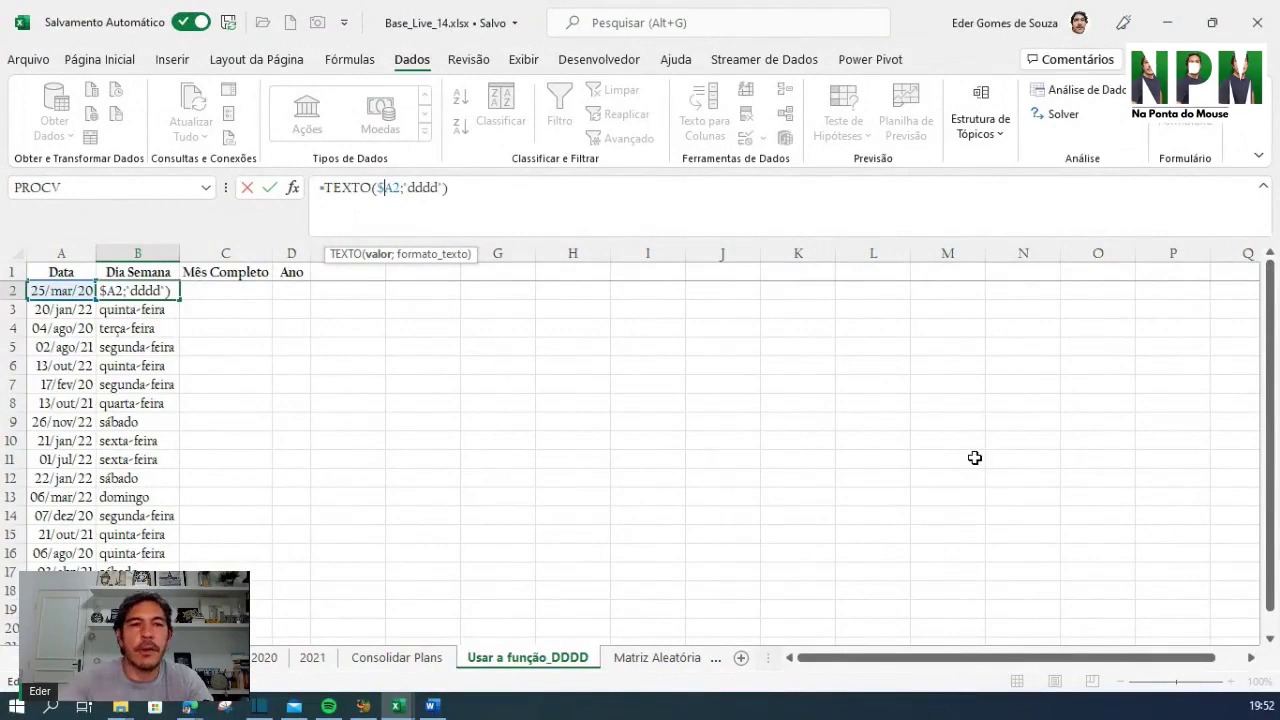
key(Return)
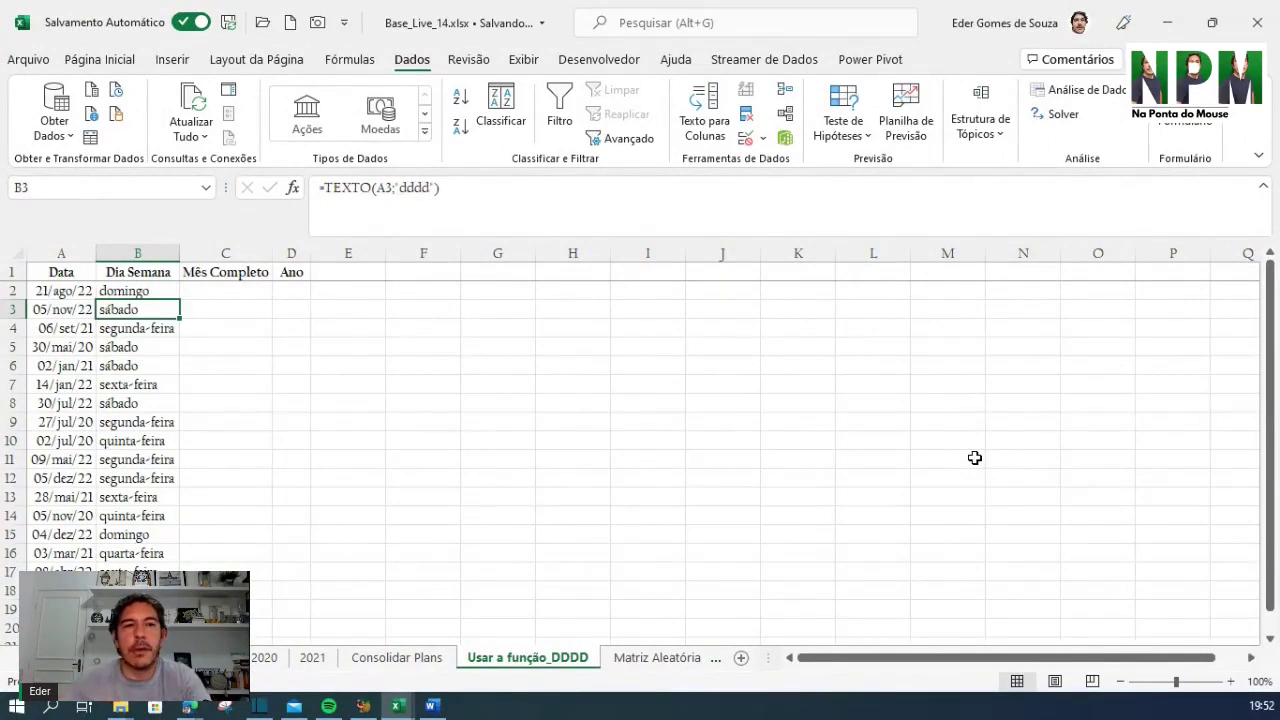
click(140, 289)
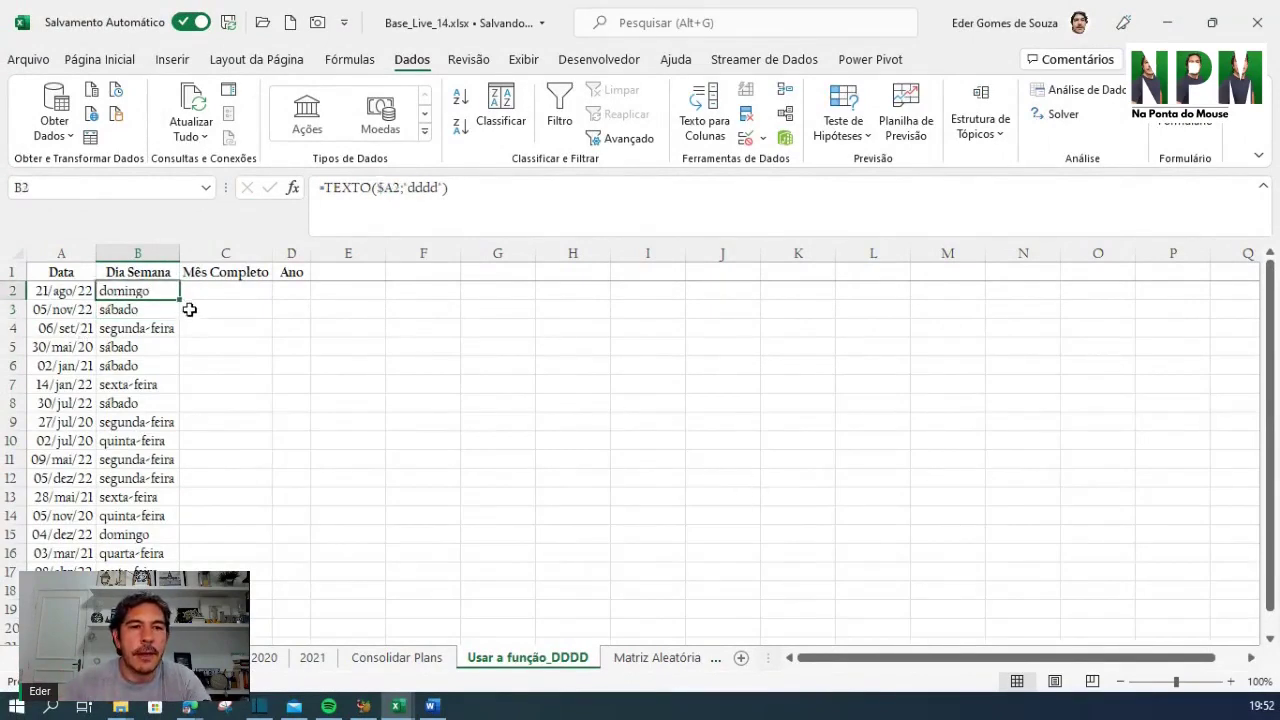
drag(180, 300, 262, 296)
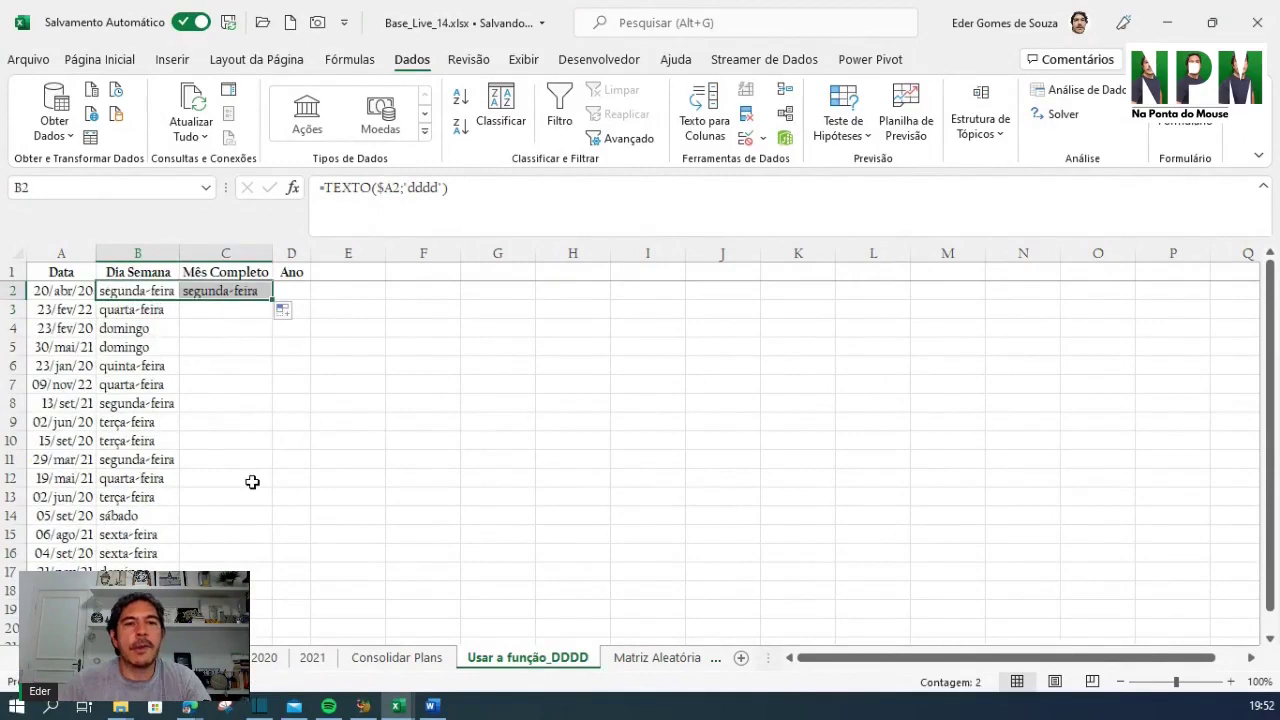
Change C2's format code from dddd to mmmm to show the full month name
click(268, 405)
click(214, 288)
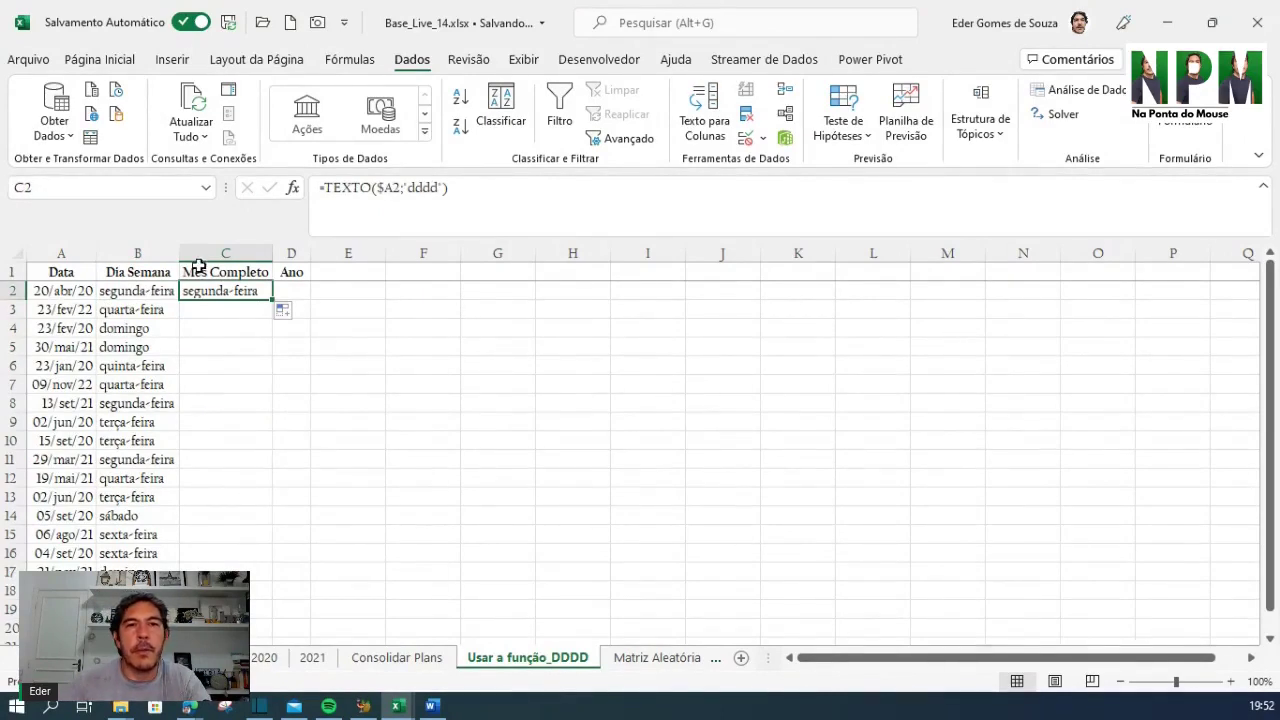
drag(408, 187, 438, 187)
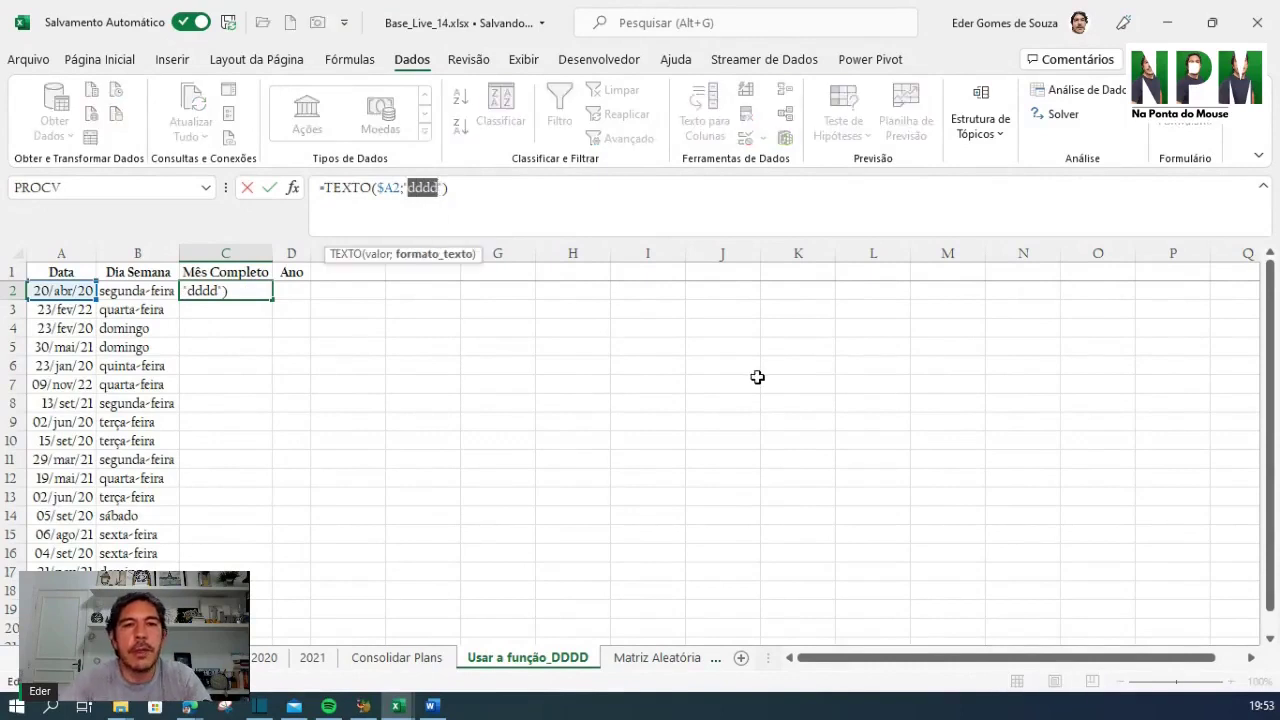
text(mm)
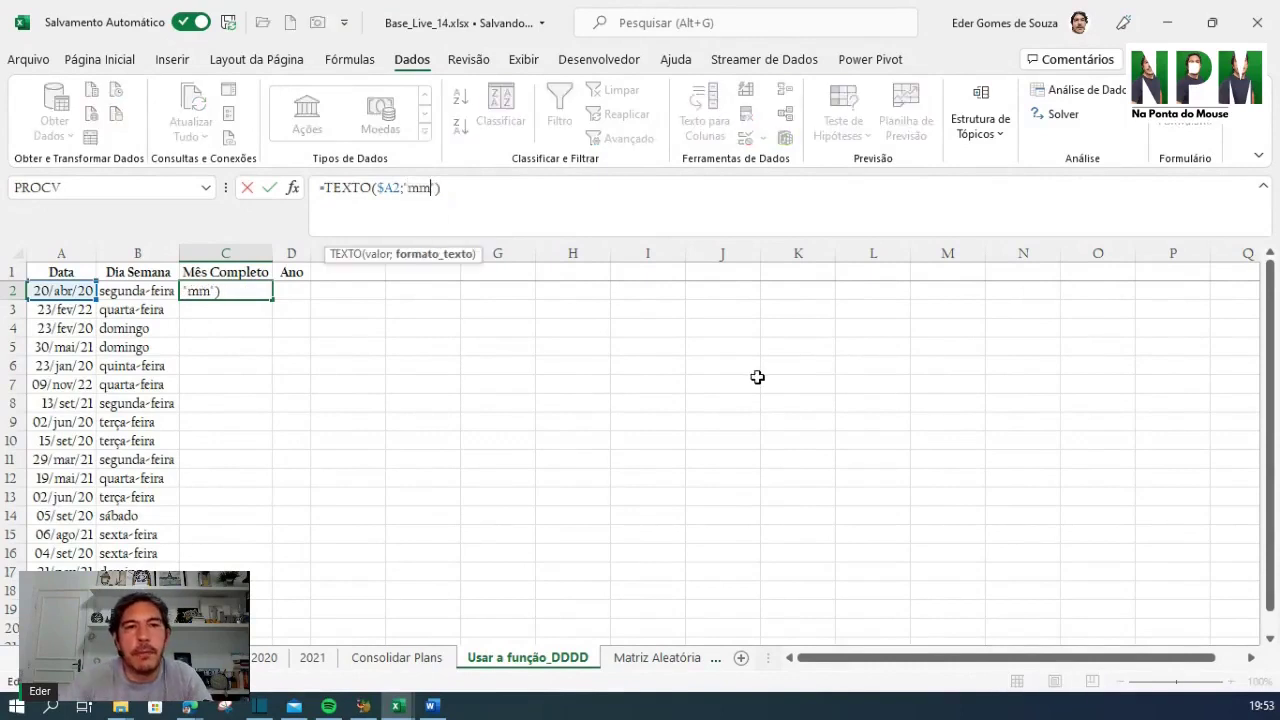
text(mm)
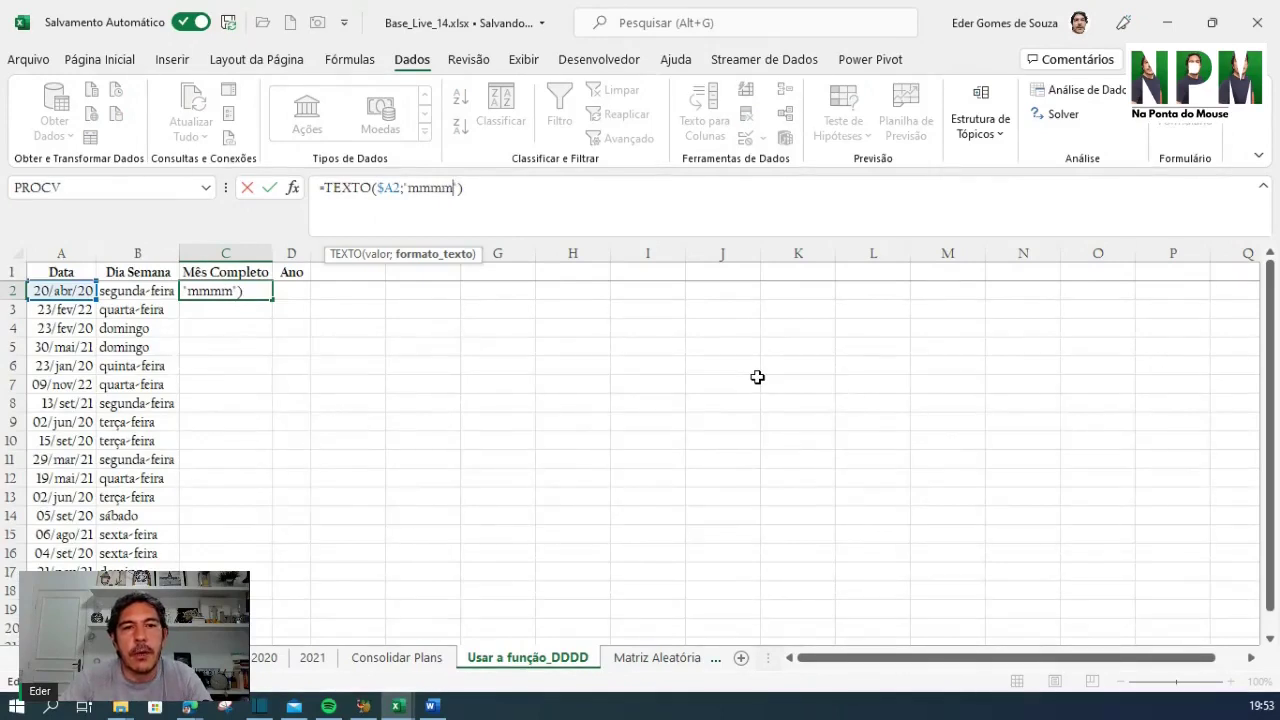
key(Return)
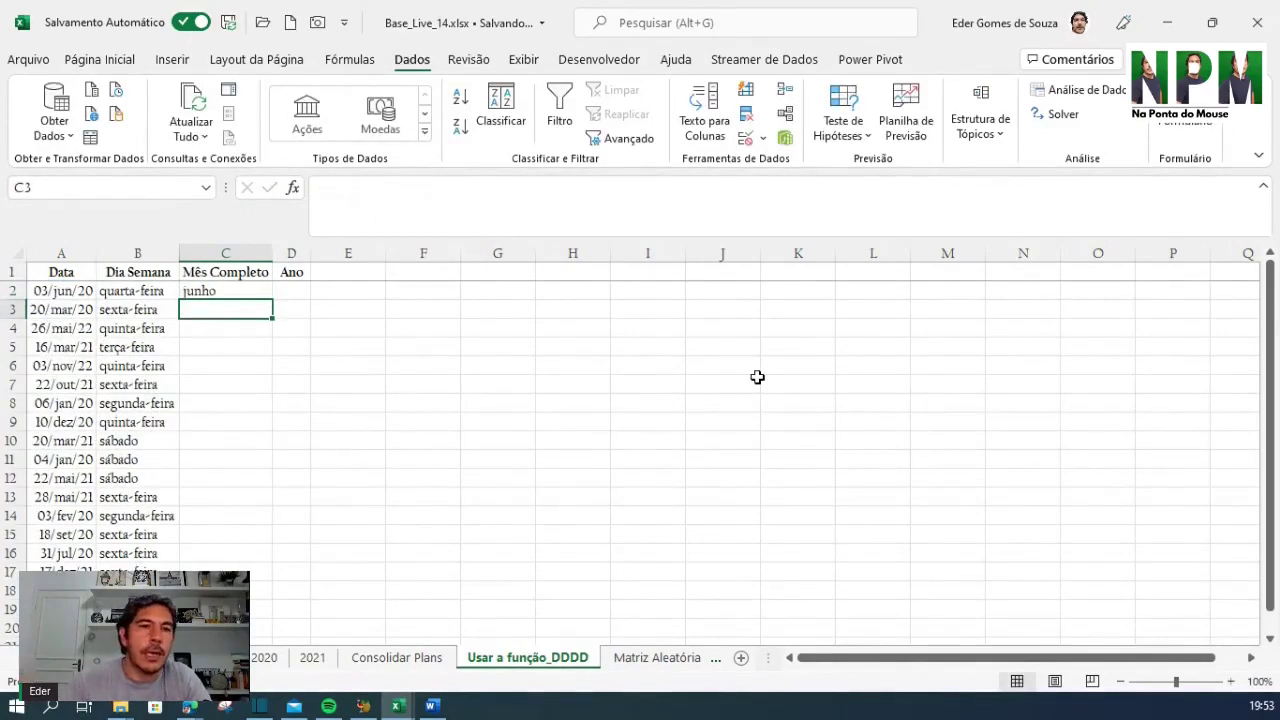
Fill the month formula down column C, showing maio and setembro, and copy it into D2
click(223, 288)
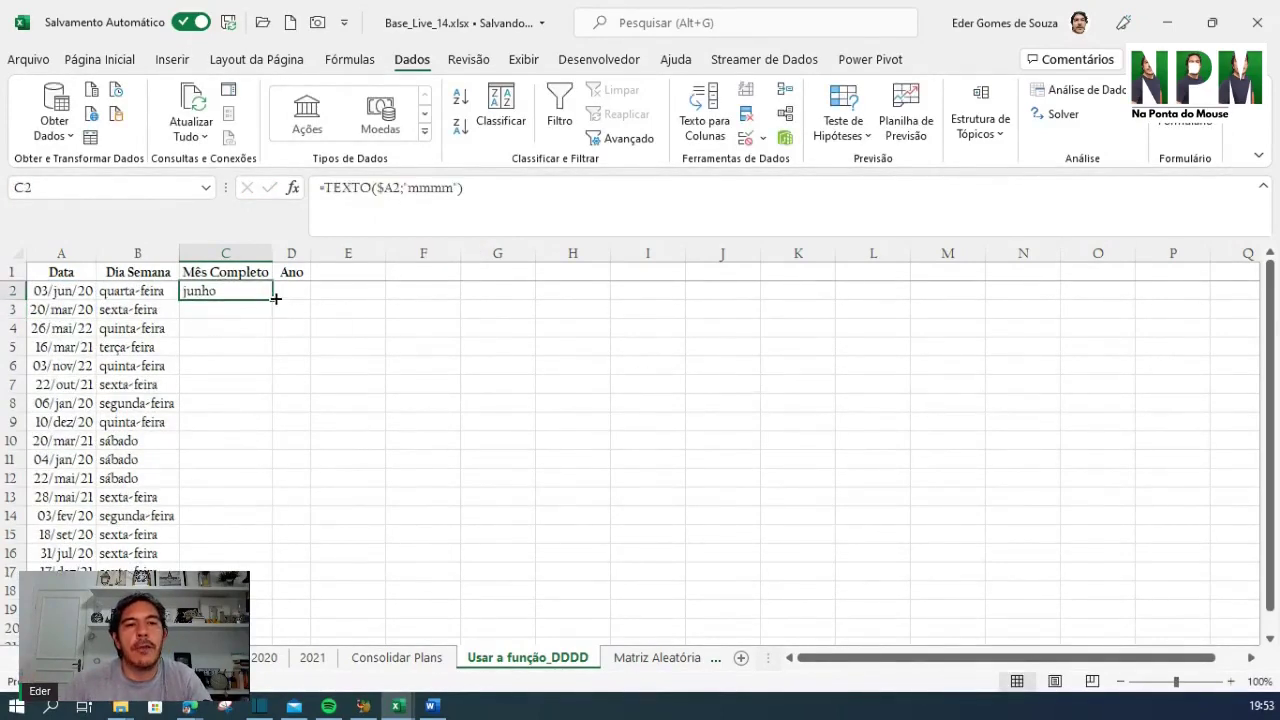
double_click(272, 300)
click(230, 378)
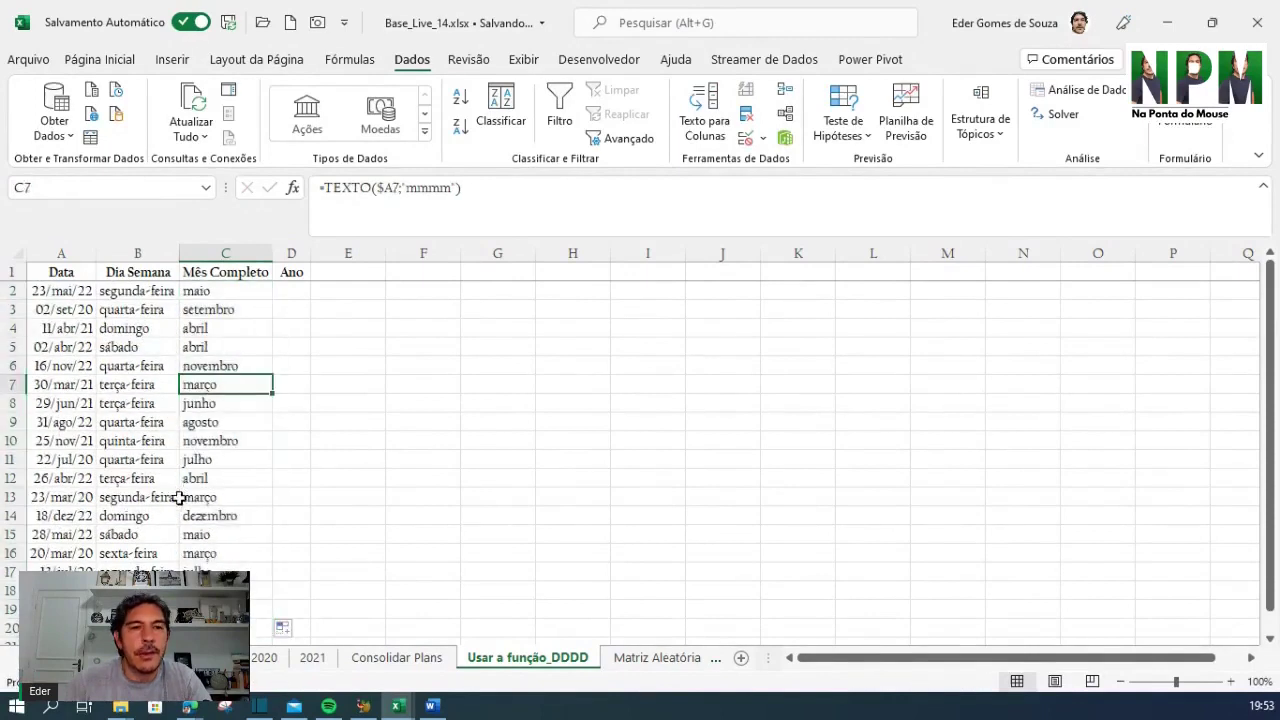
click(205, 534)
click(237, 295)
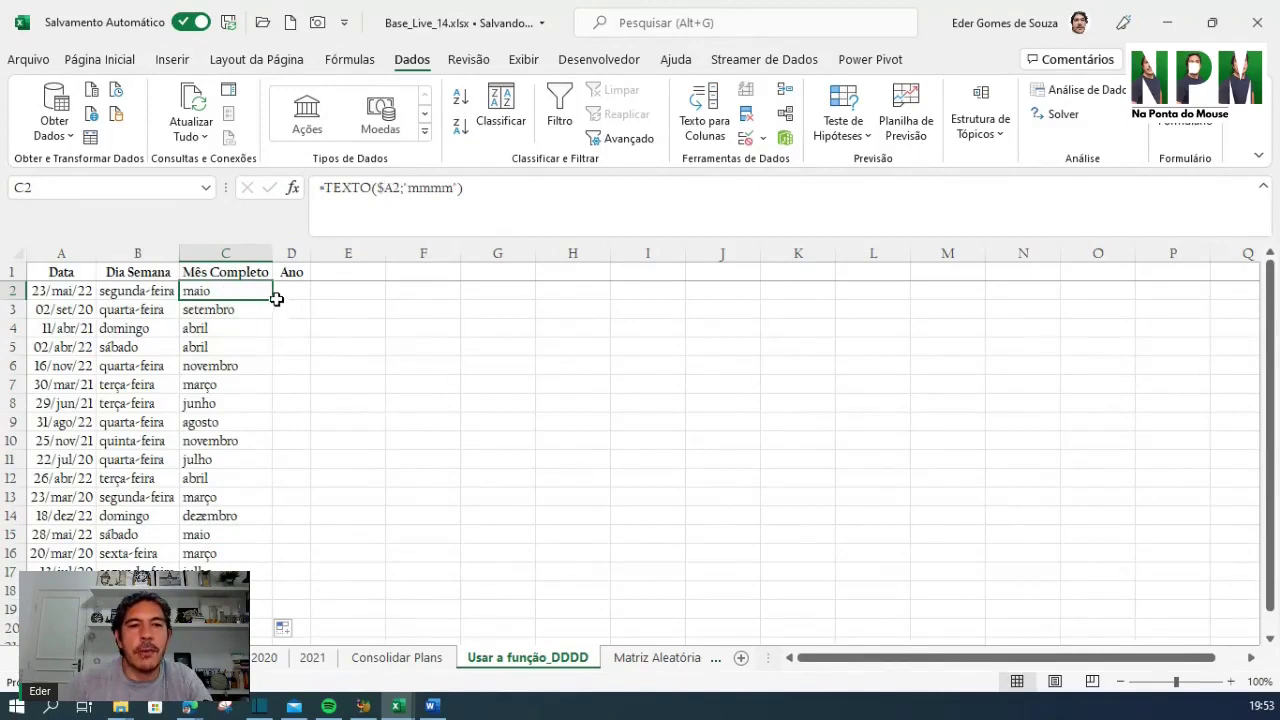
drag(272, 298, 309, 300)
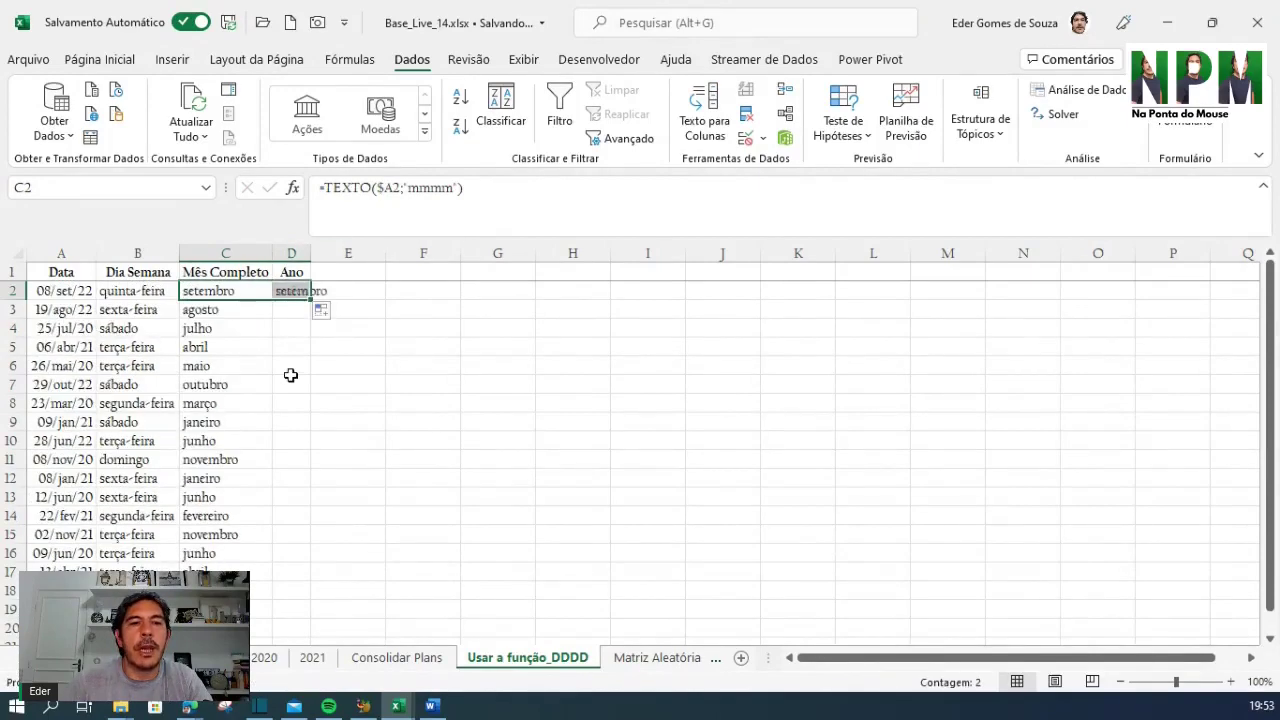
Change D2's format code to aaaa and fill the year formula down column D
click(290, 292)
double_click(425, 188)
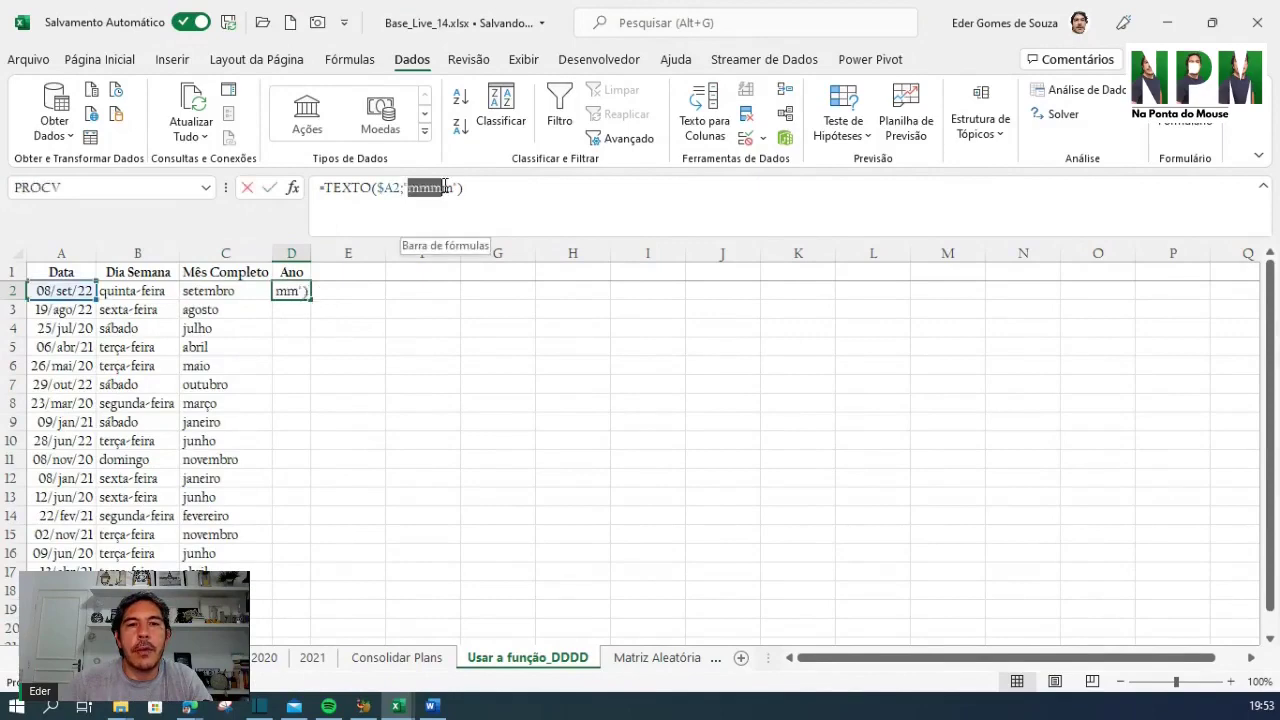
text(aaaa)
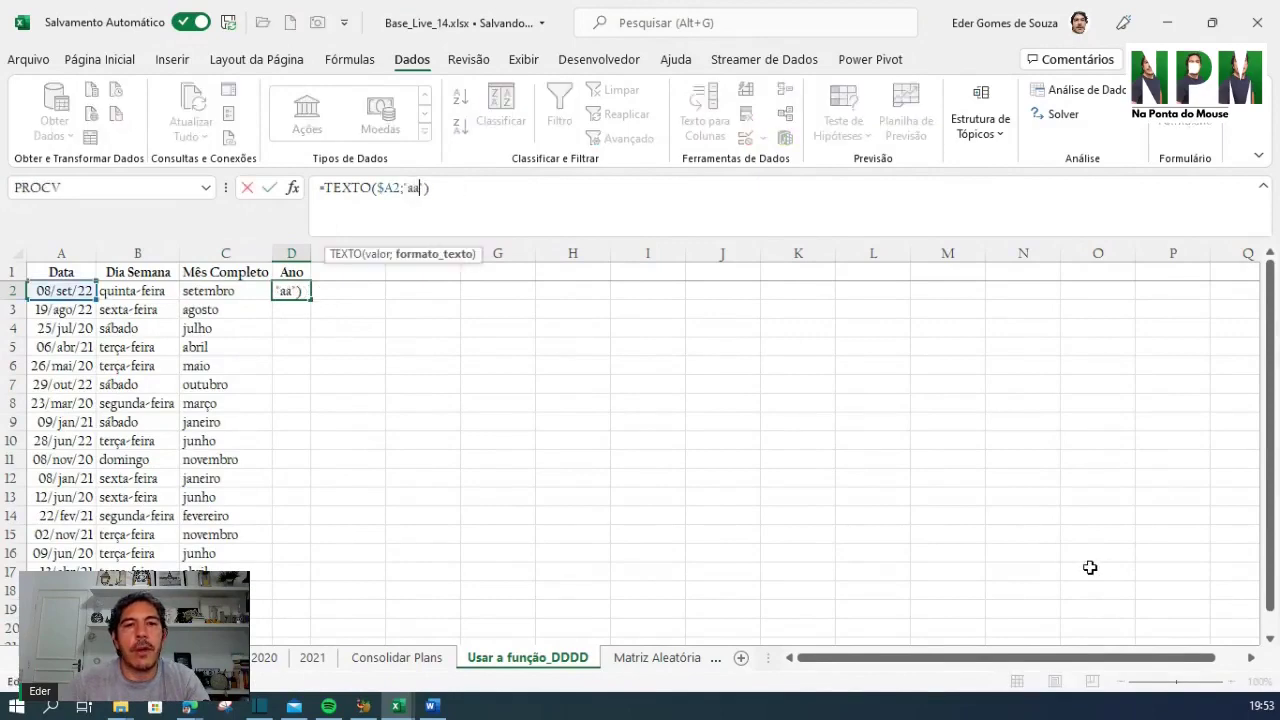
key(Return)
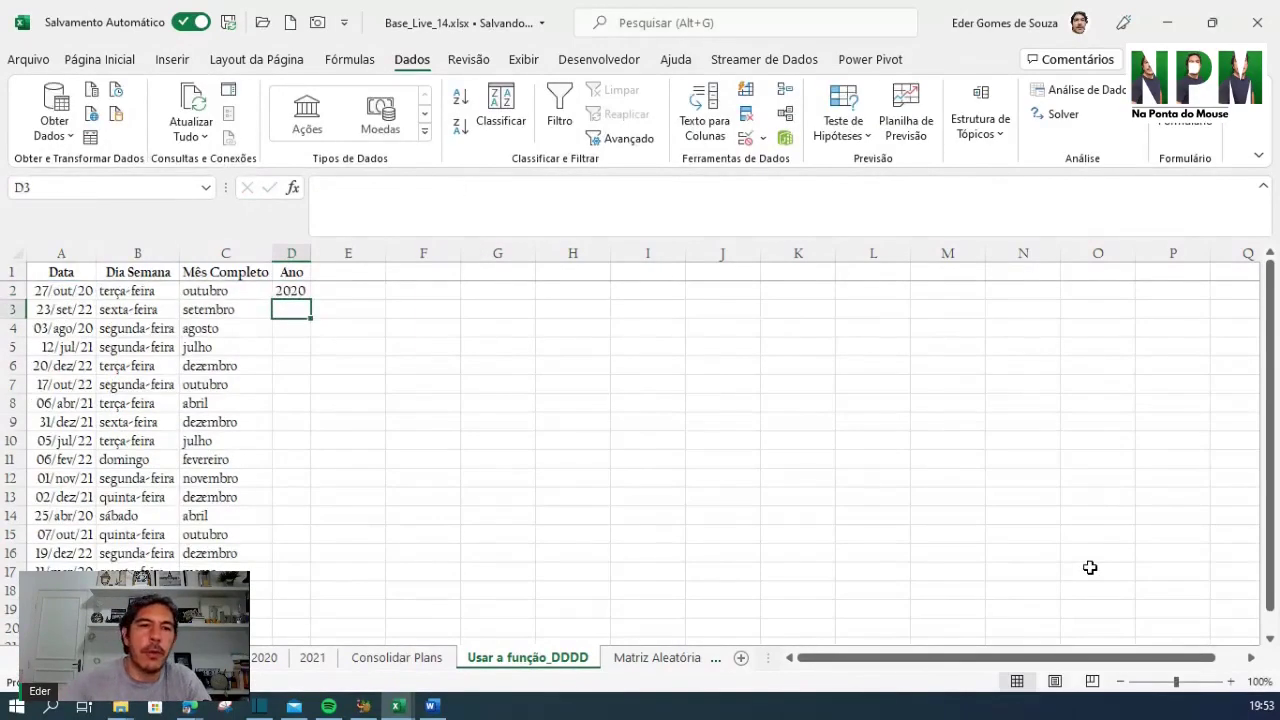
click(284, 288)
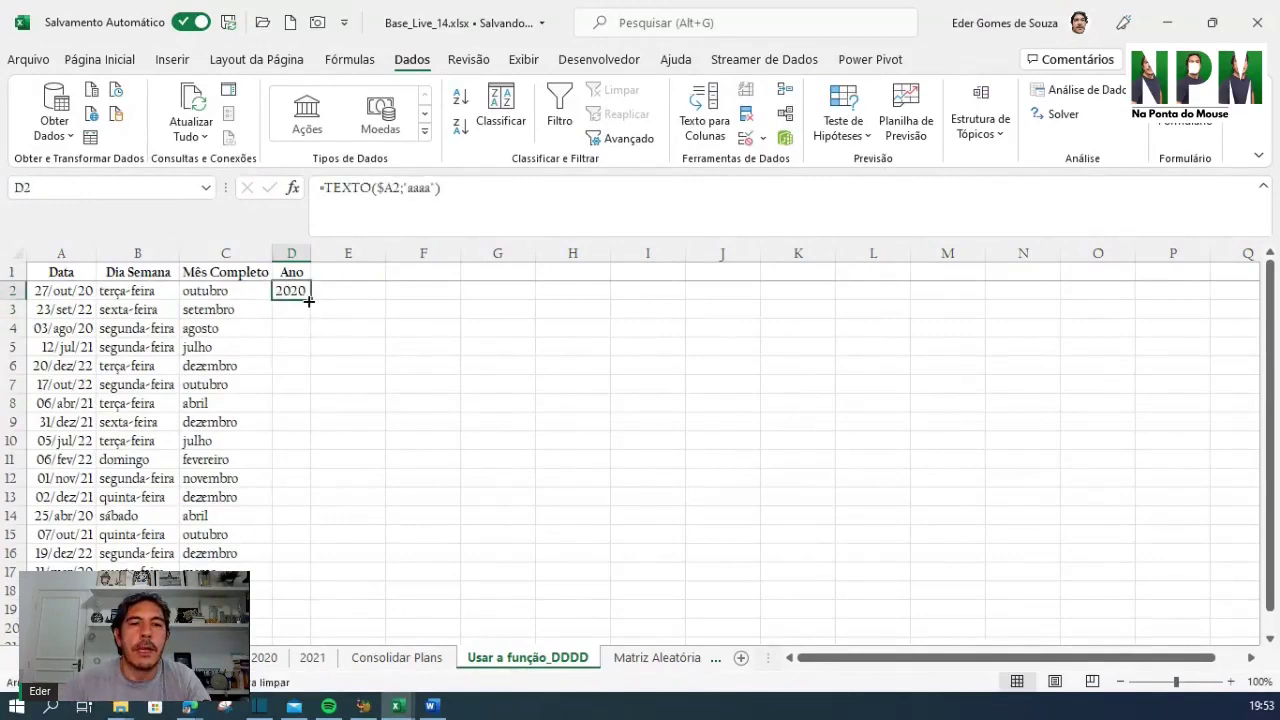
double_click(310, 298)
Review the year, weekday and month formulas, then switch to the Matriz Aleatória sheet
click(296, 341)
scroll(296, 341, down, 3)
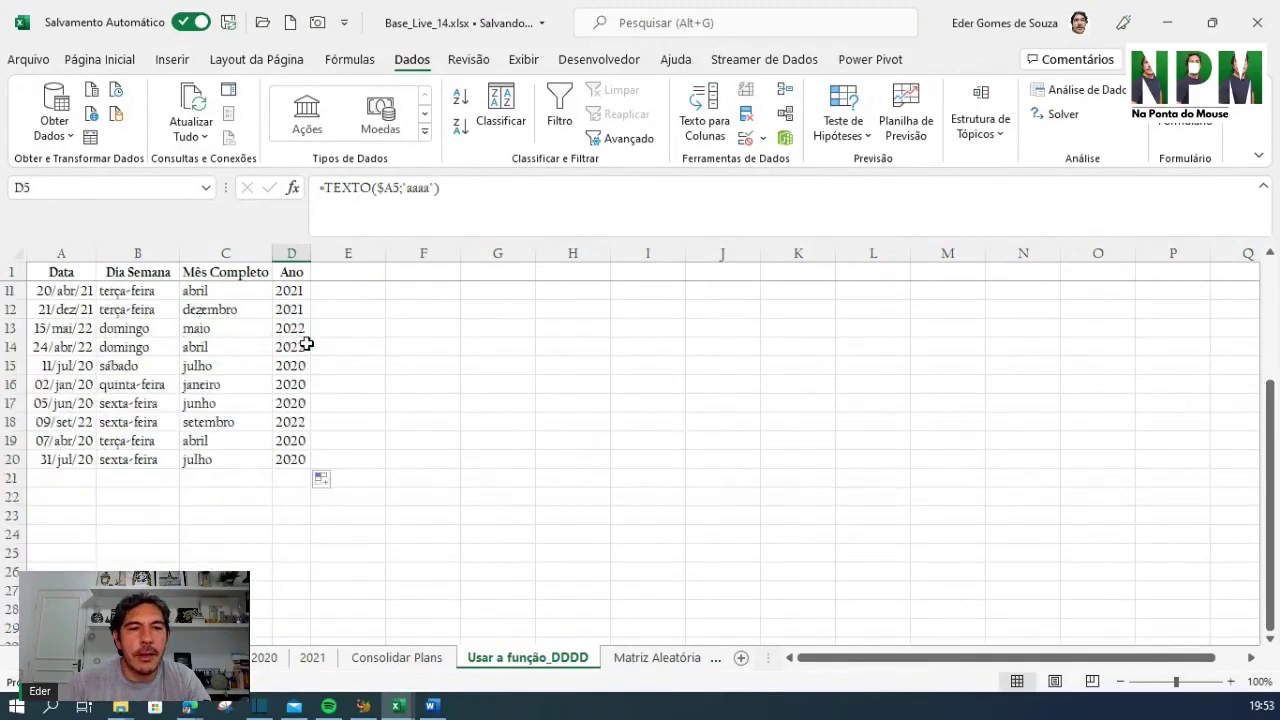
scroll(244, 440, up, 3)
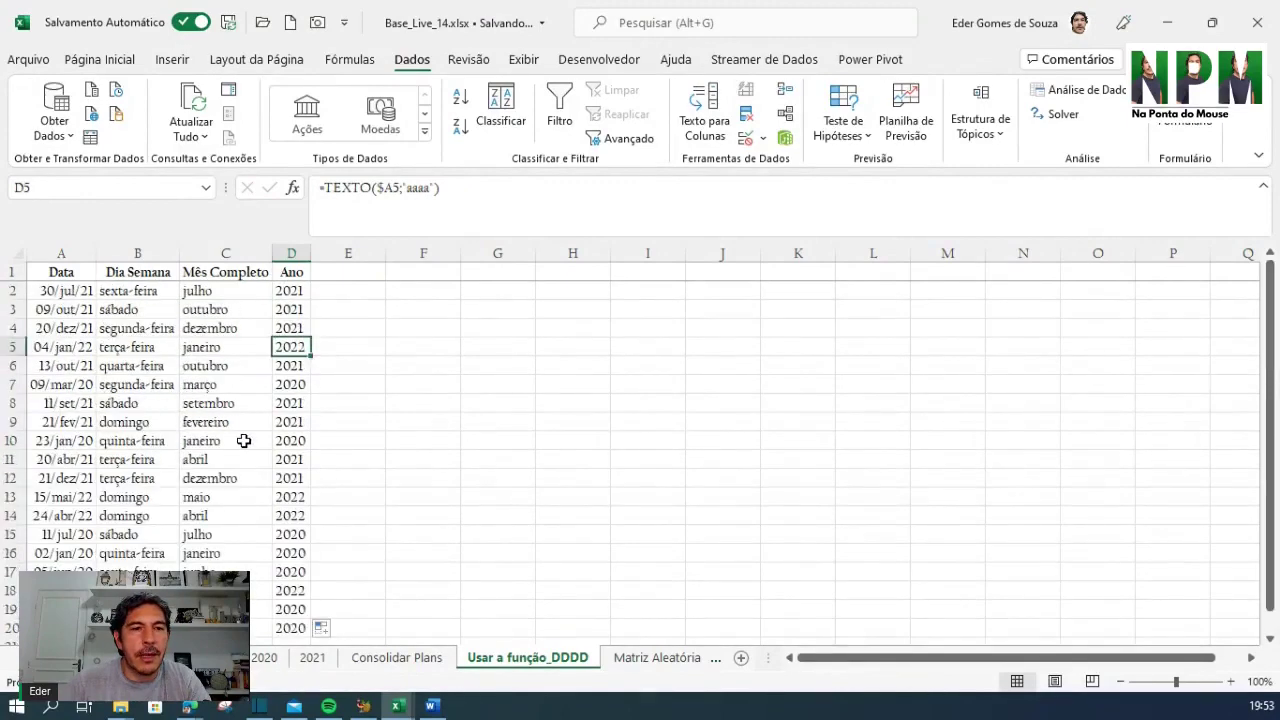
click(8, 365)
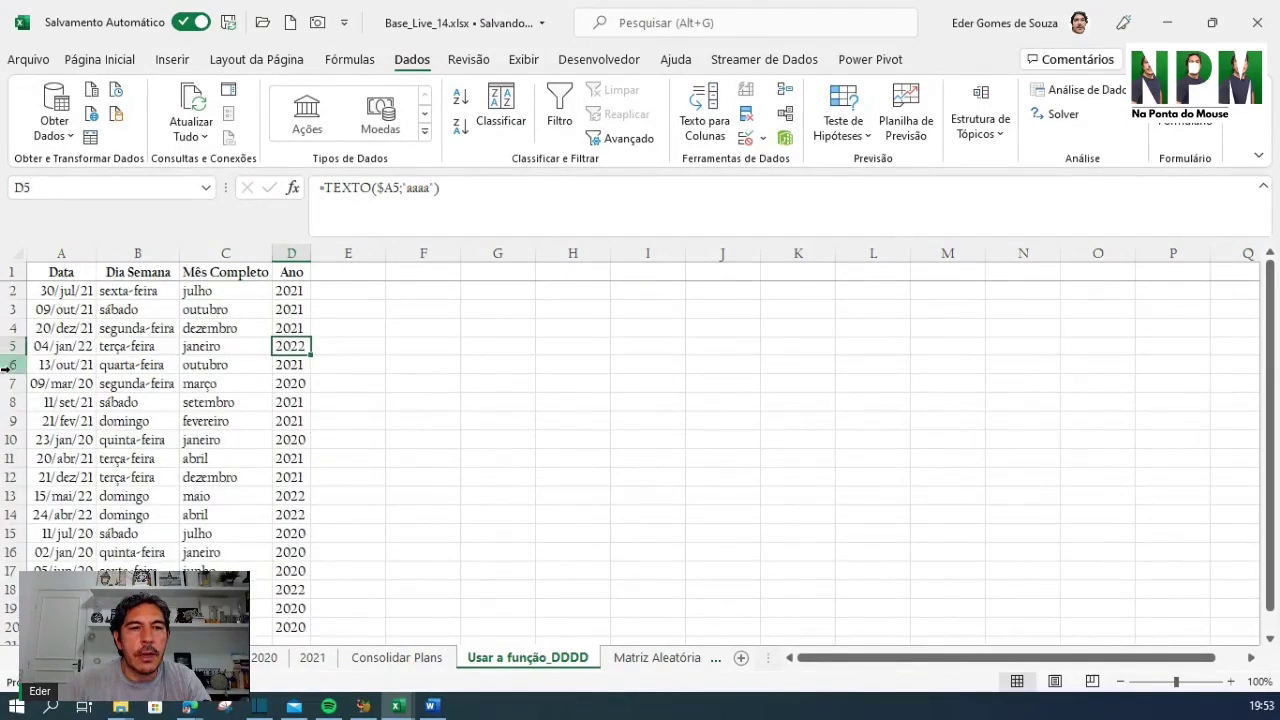
click(302, 332)
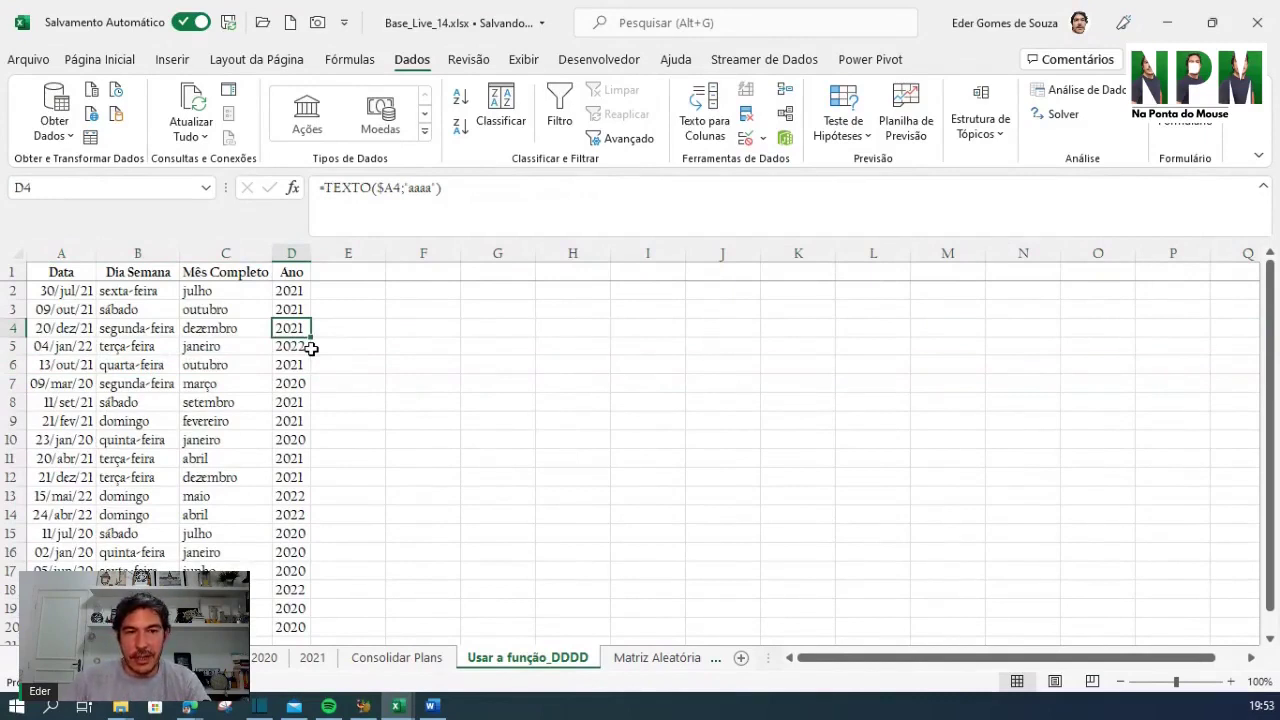
click(143, 292)
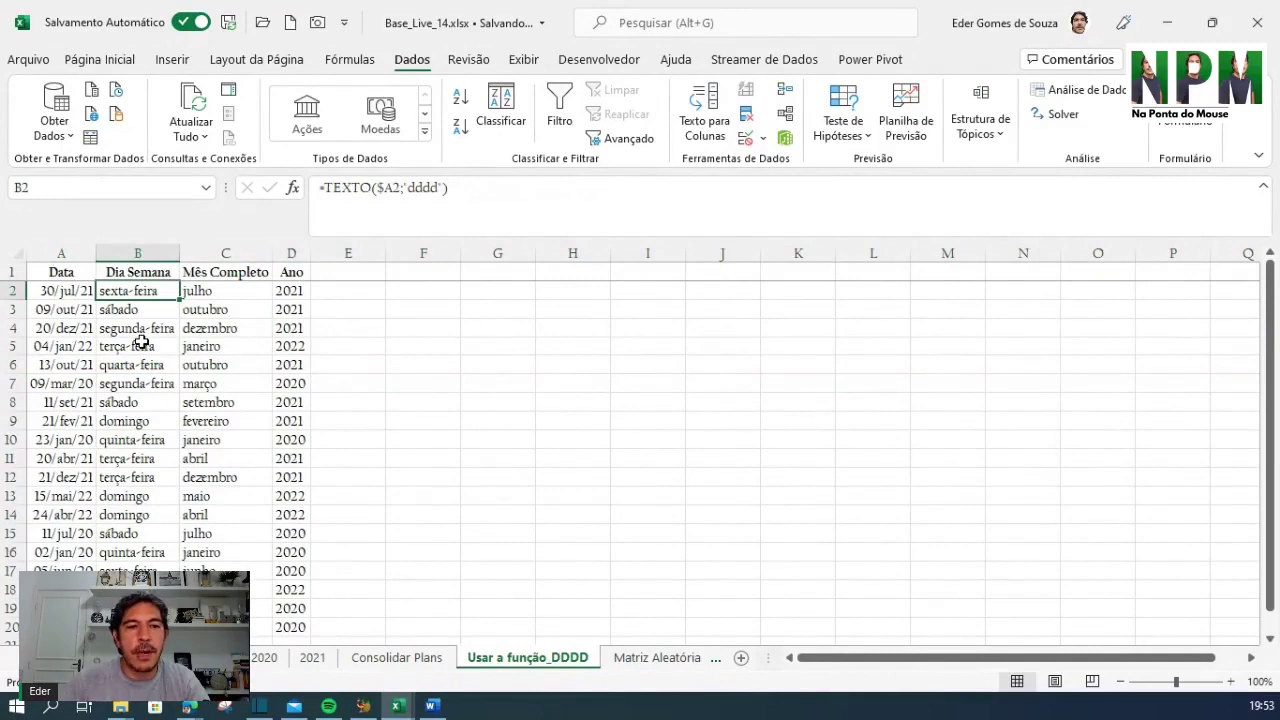
click(238, 297)
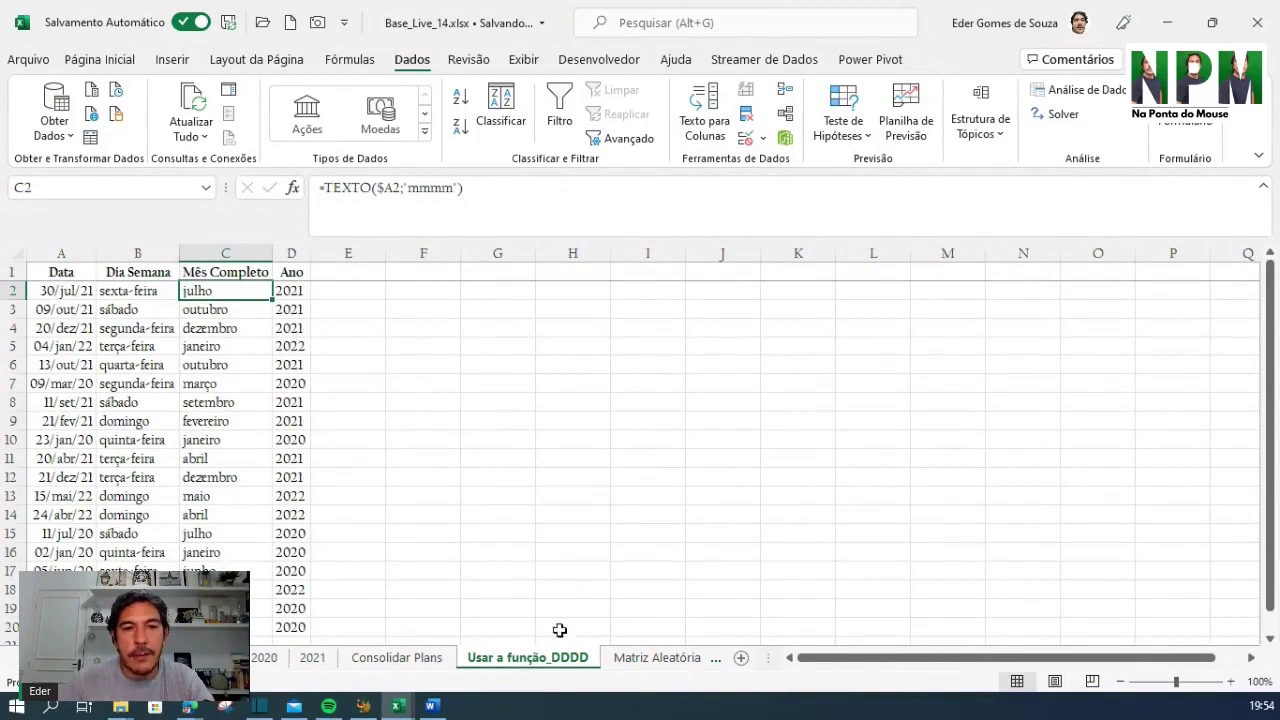
click(657, 660)
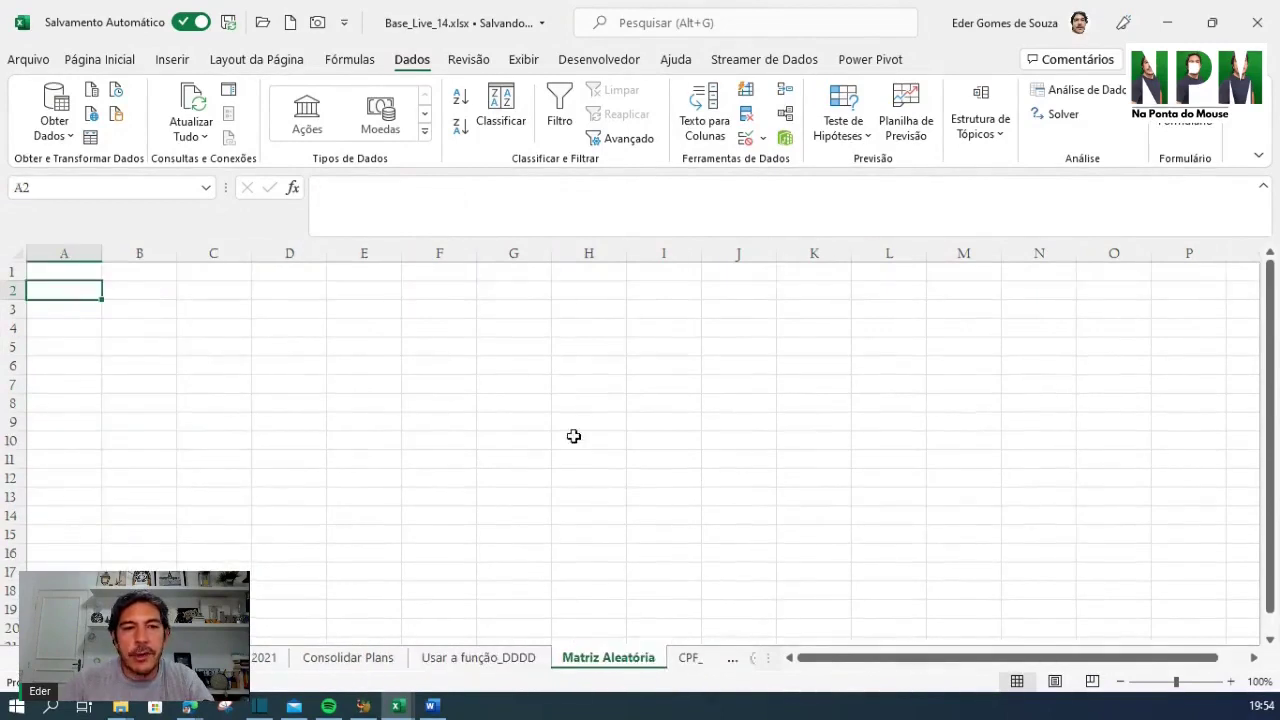
Select A1 on the blank Matriz Aleatória sheet, then go back to the Usar a função_DDDD sheet
click(54, 271)
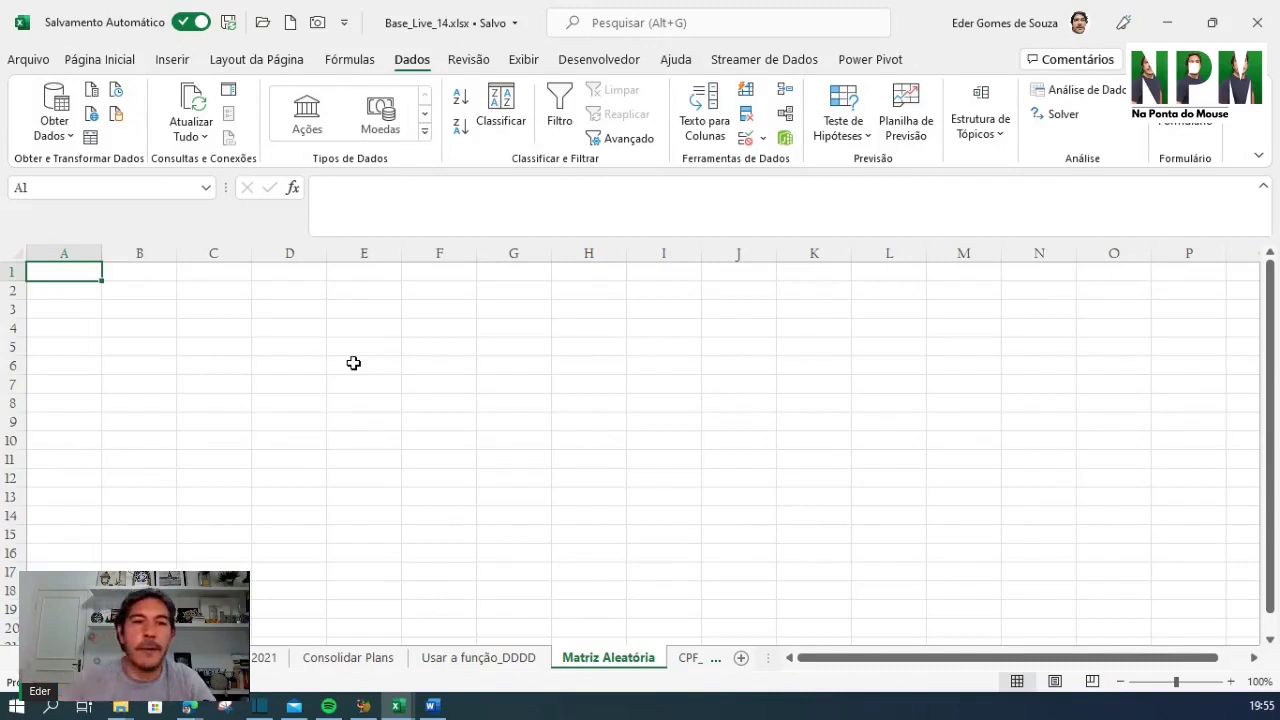
click(490, 666)
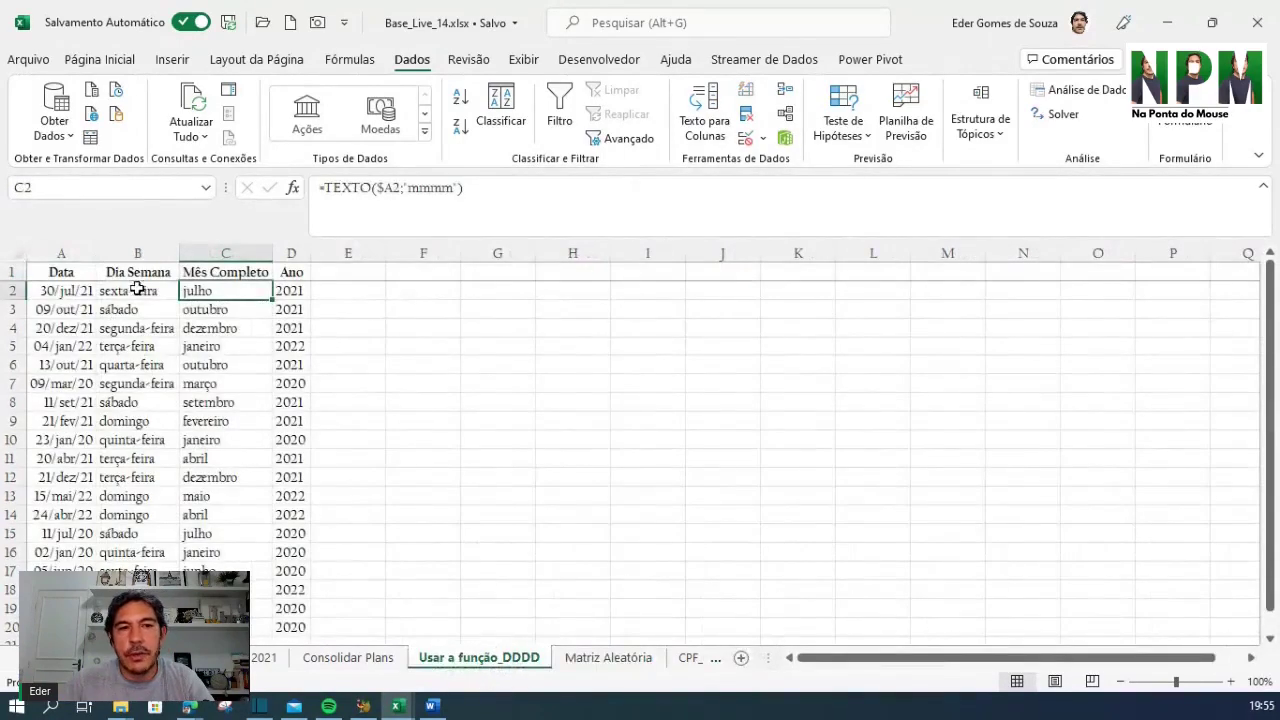
In A1 of the Matriz Aleatória sheet, start =MATRIZALEATÓRIA( from the =matr suggestions
click(585, 660)
click(200, 320)
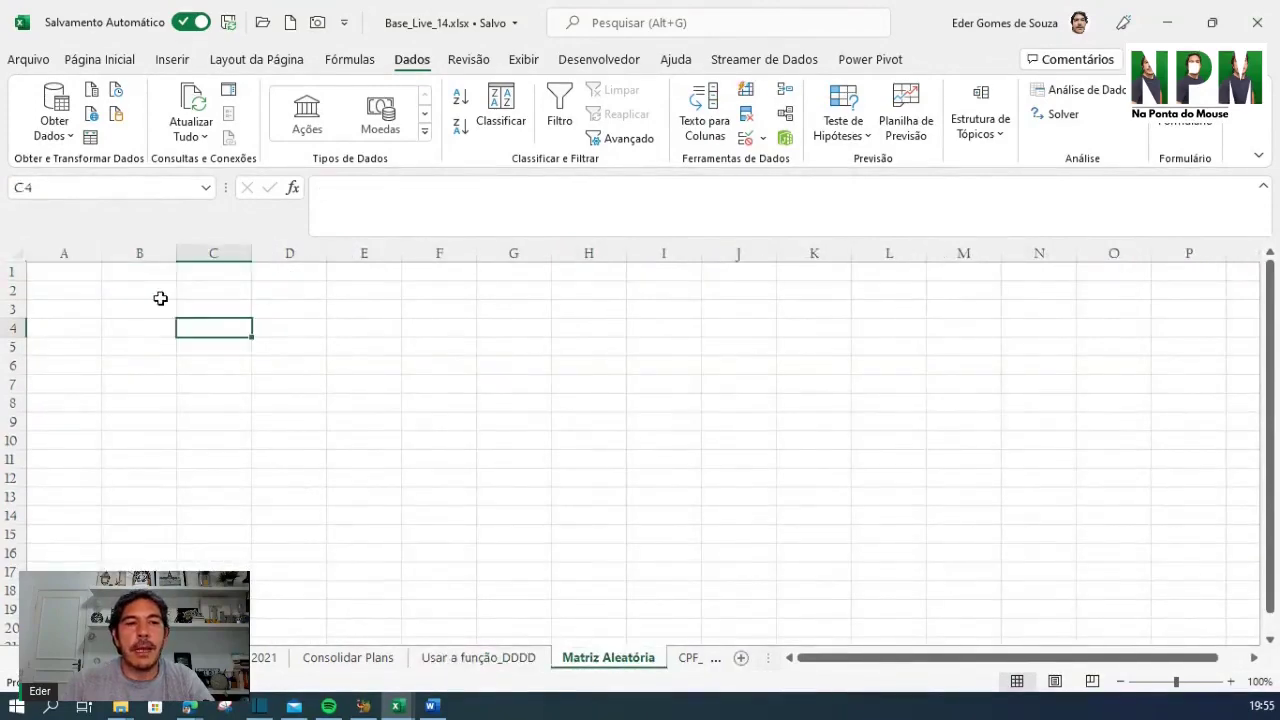
click(58, 268)
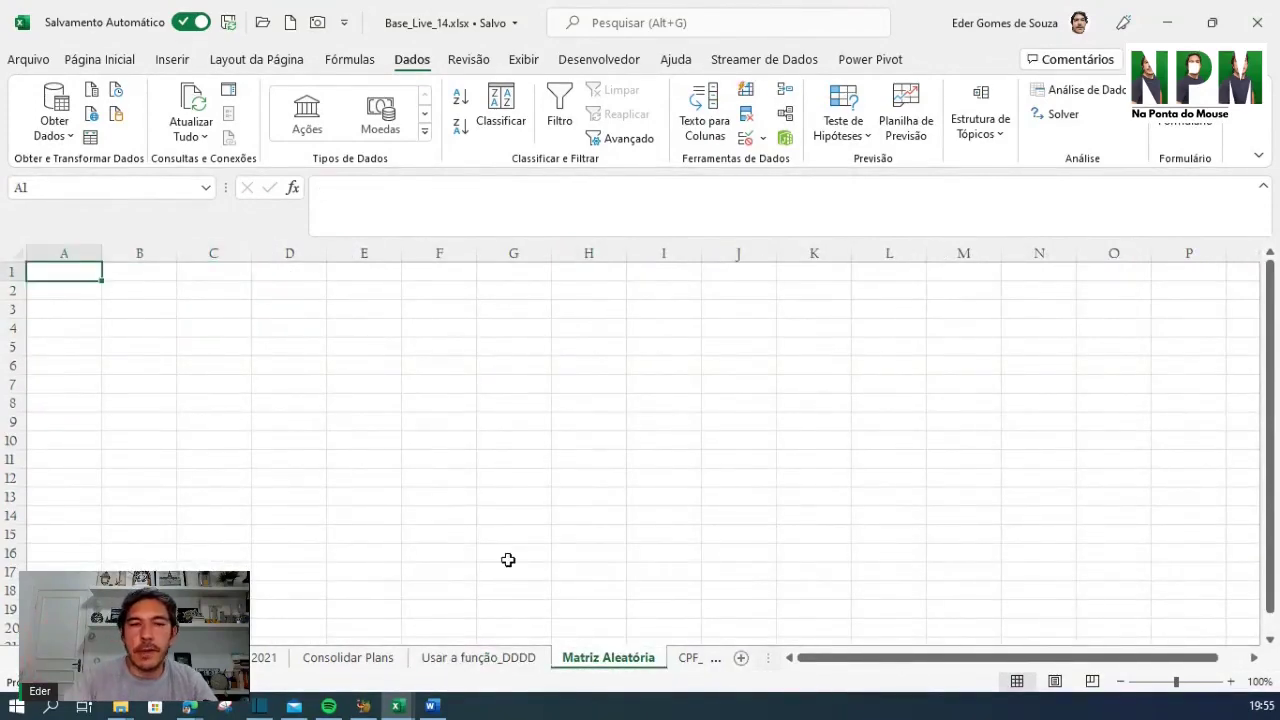
text(=)
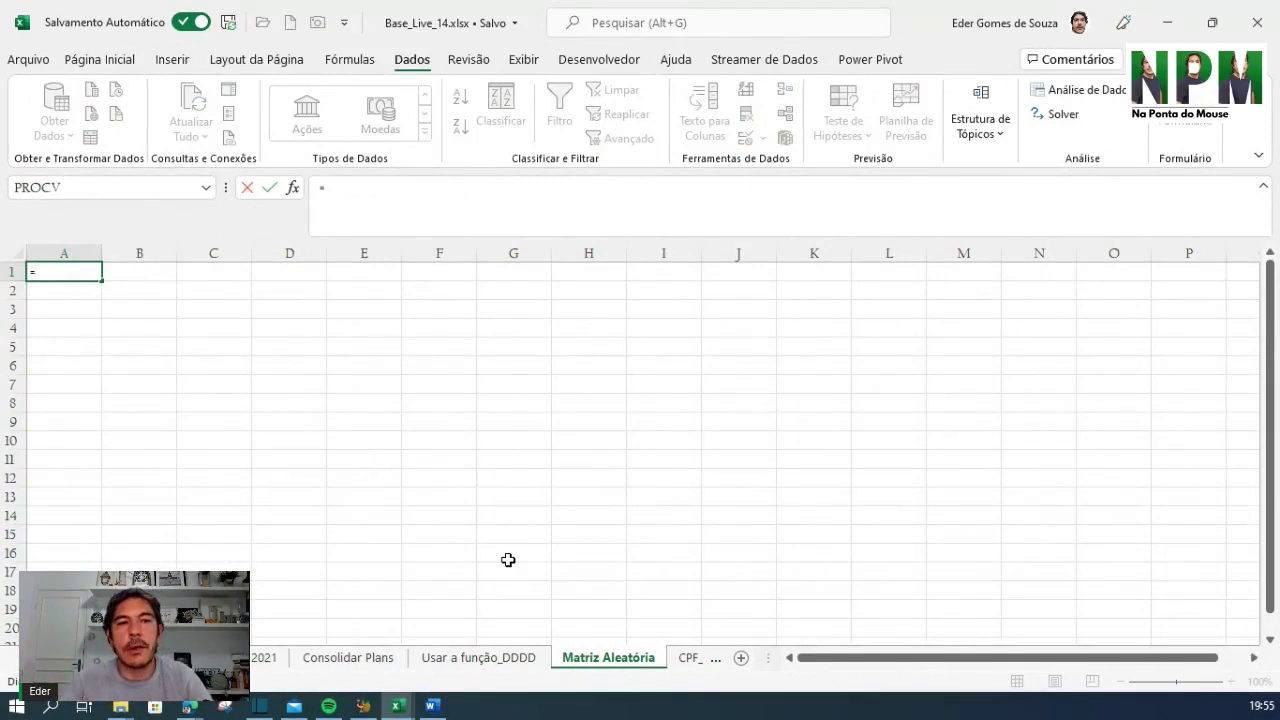
text(matr)
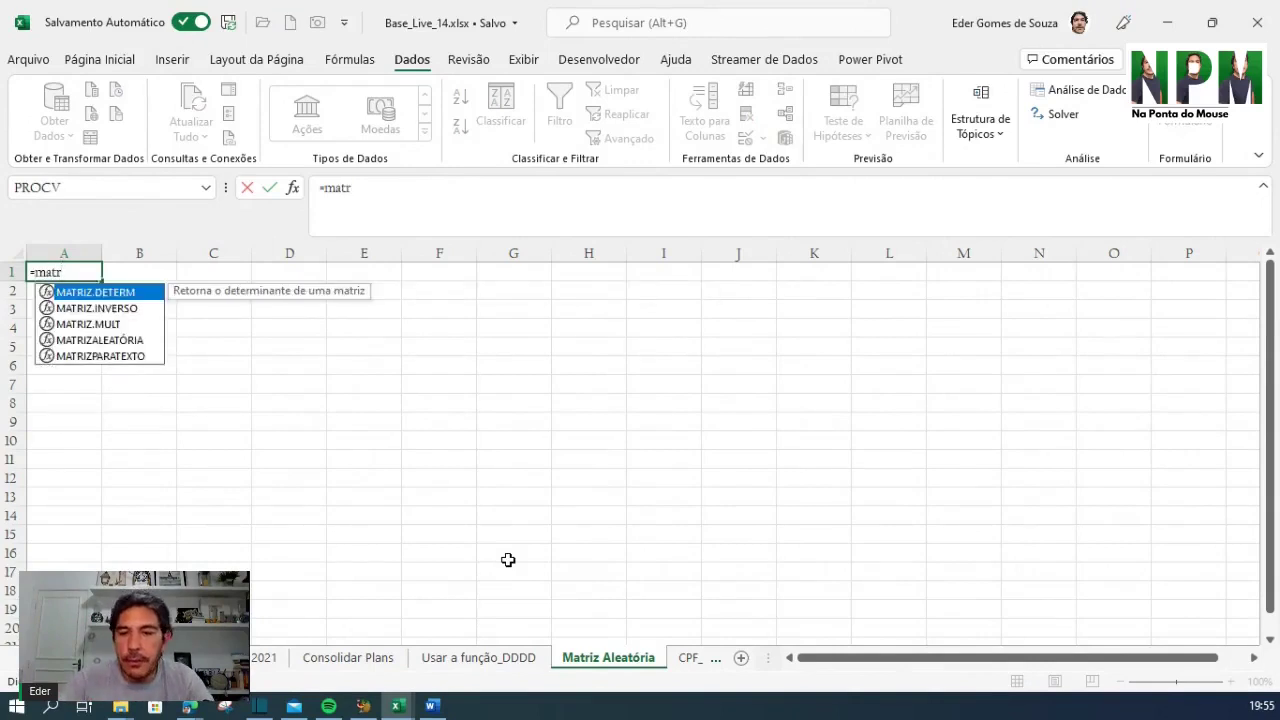
key(Down)
key(Down)
key(Down)
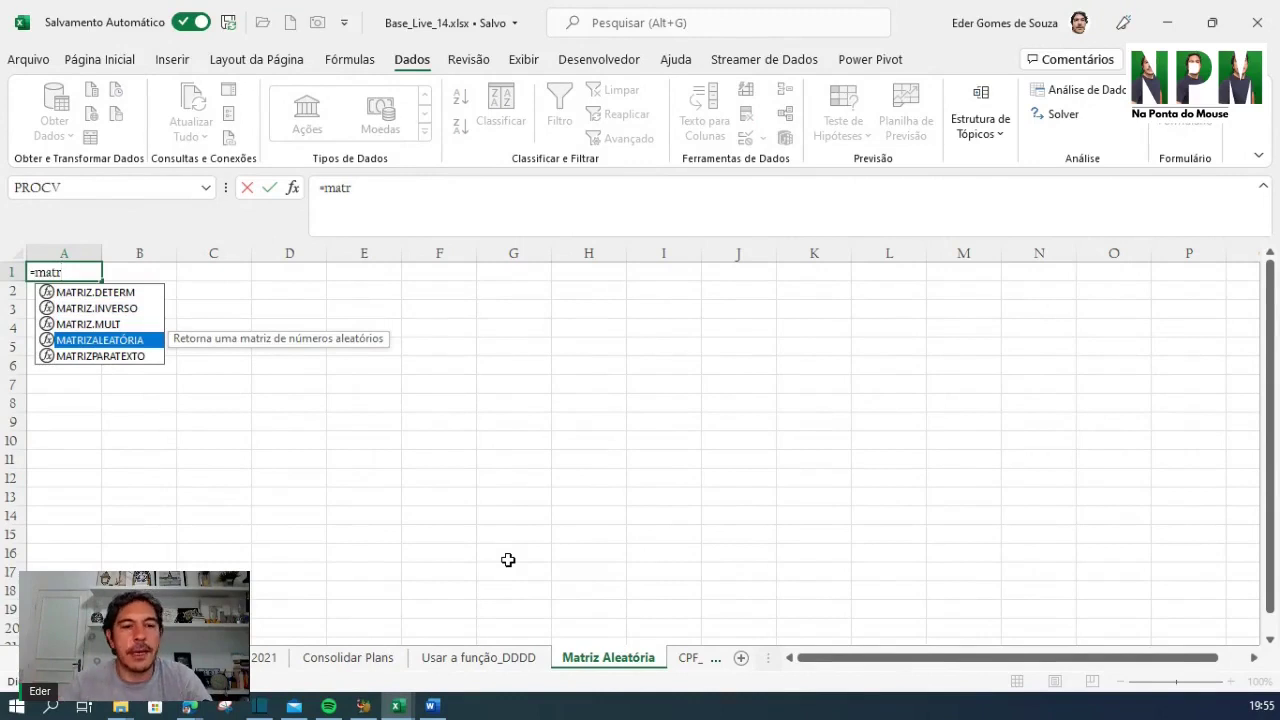
key(Tab)
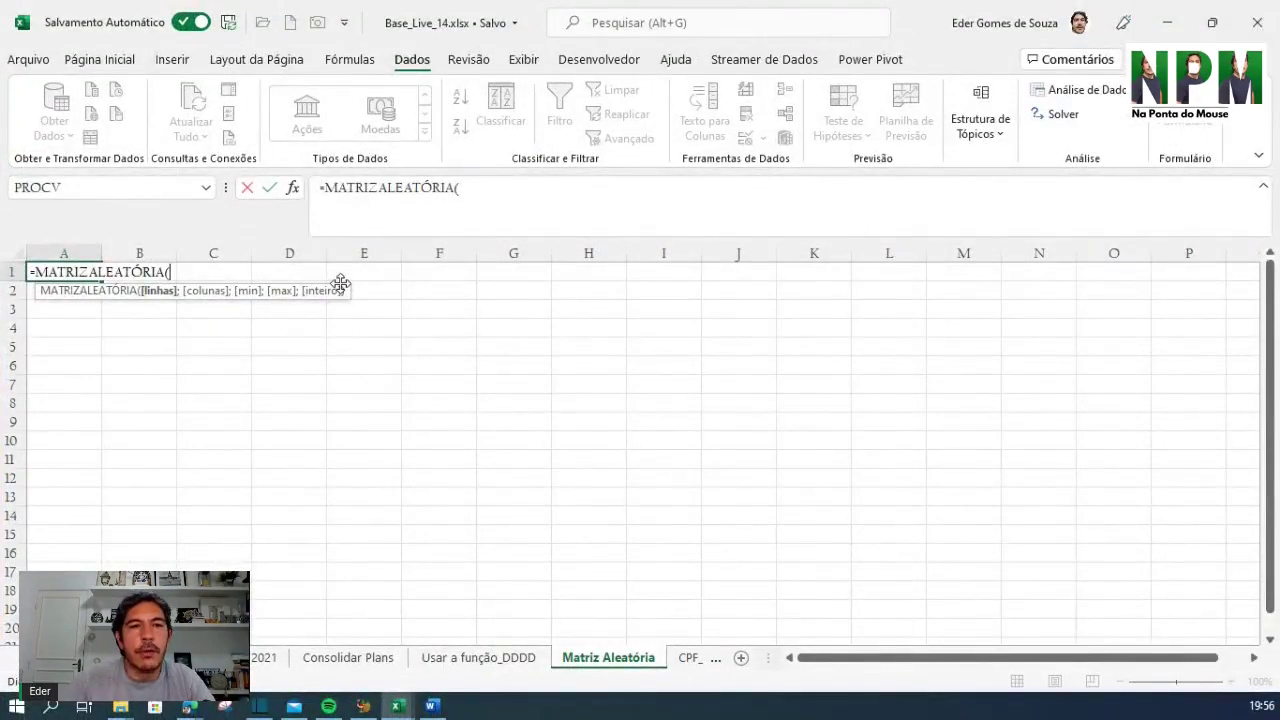
Move the MATRIZALEATÓRIA argument tooltip lower on the sheet, out of the way
drag(340, 284, 417, 367)
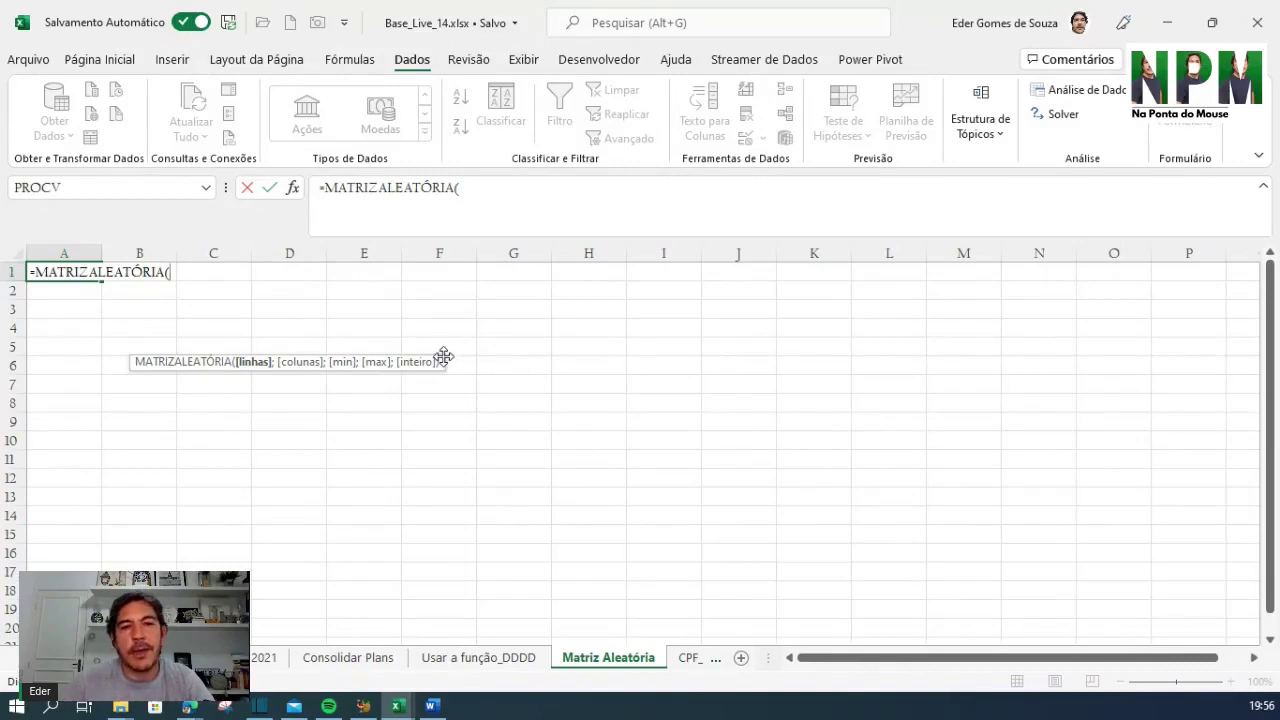
drag(443, 356, 820, 272)
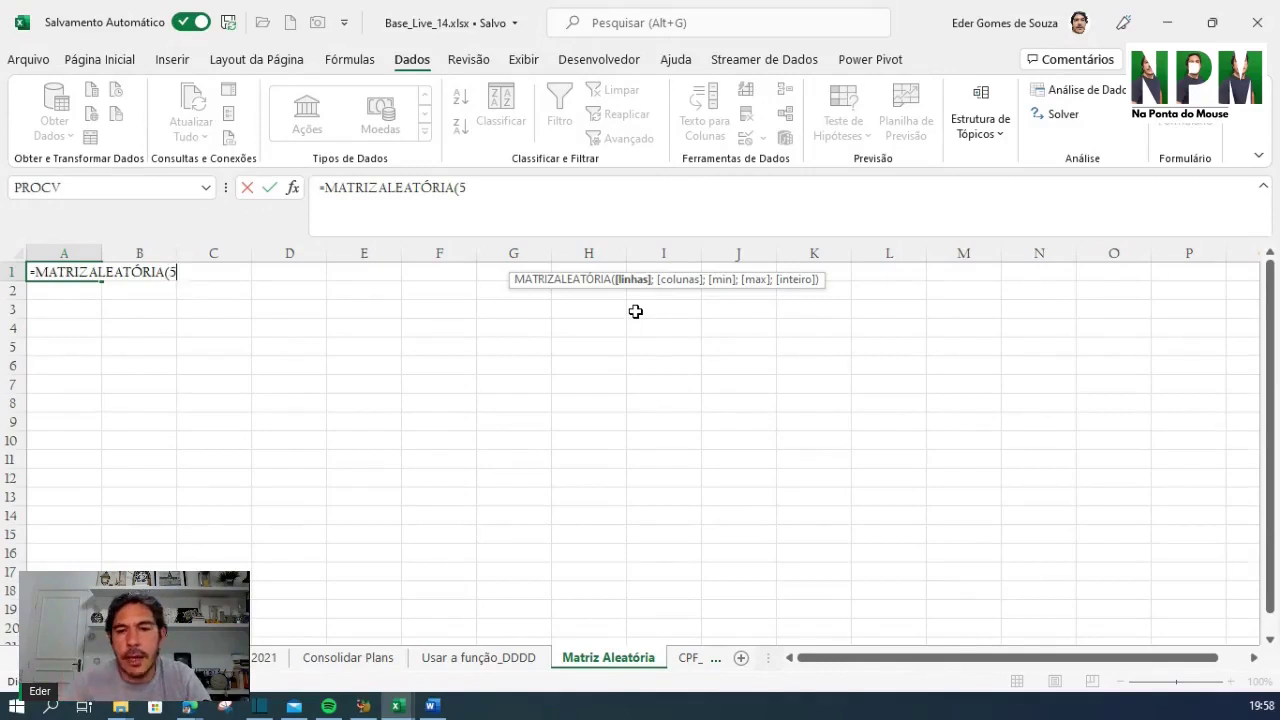
Finish the formula as =MATRIZALEATÓRIA(5;5;1;100) so a 5×5 random array spills into A1:E5
text(;)
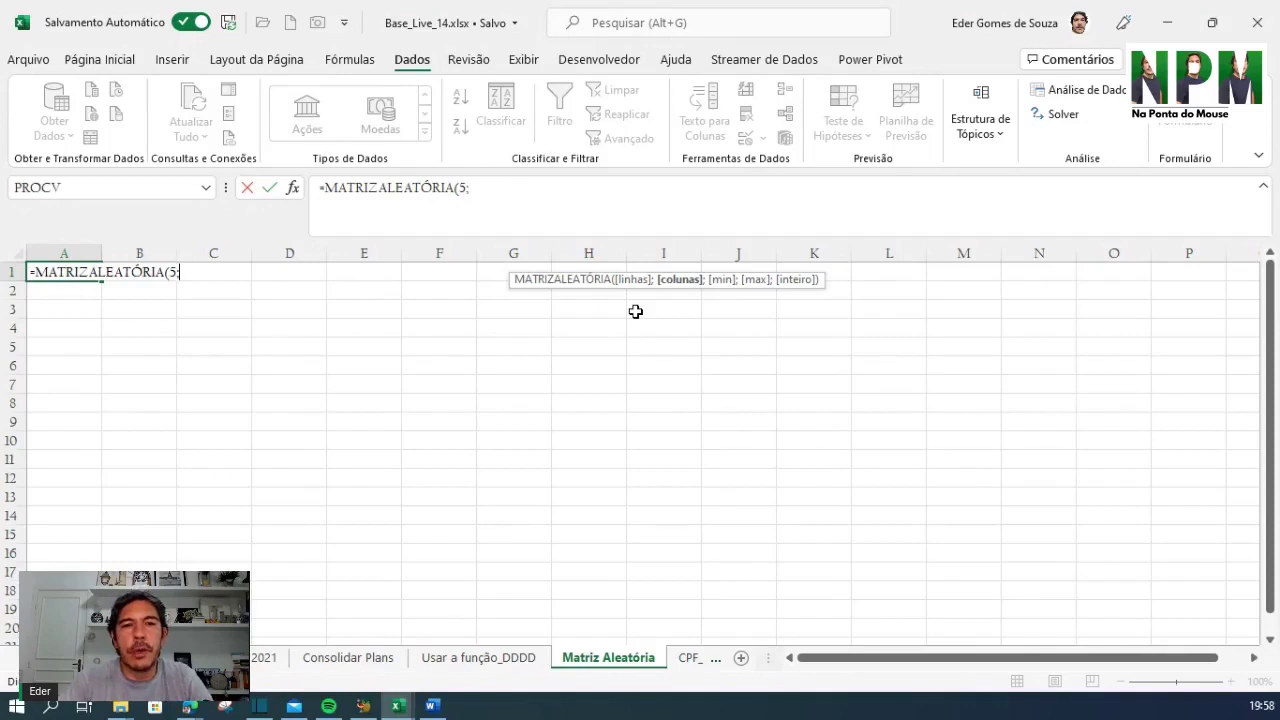
text(5)
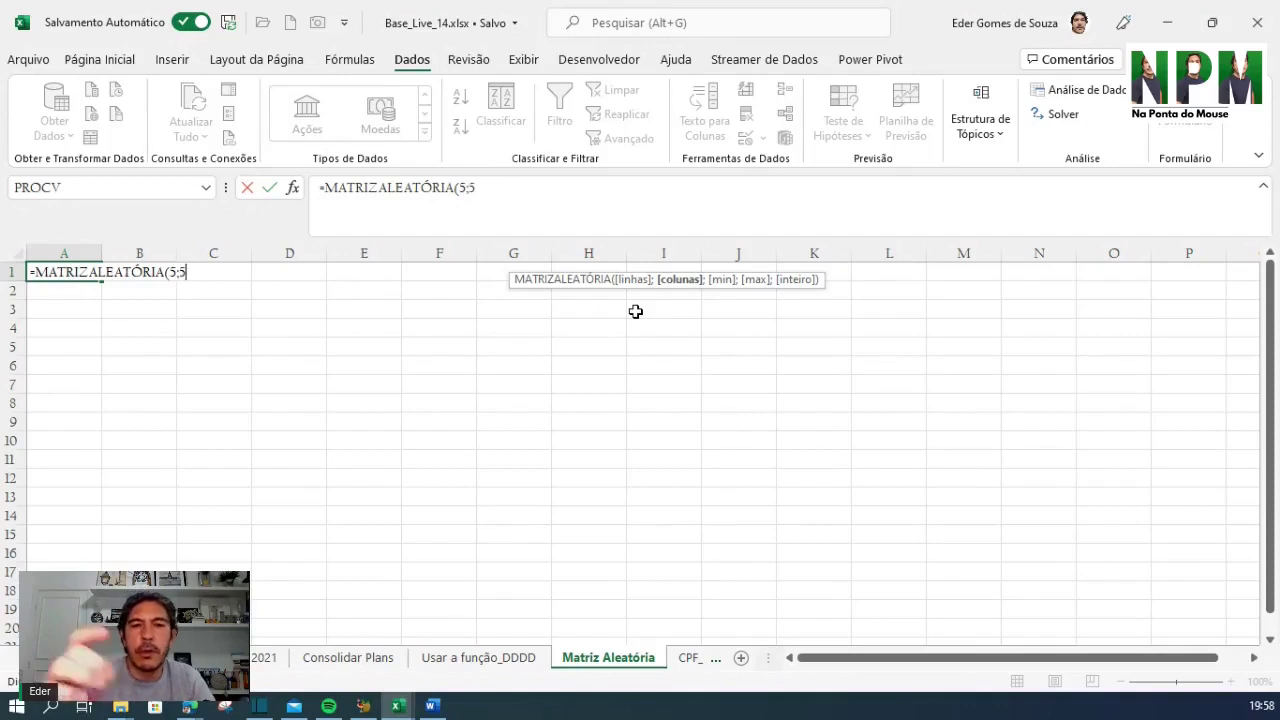
text(;)
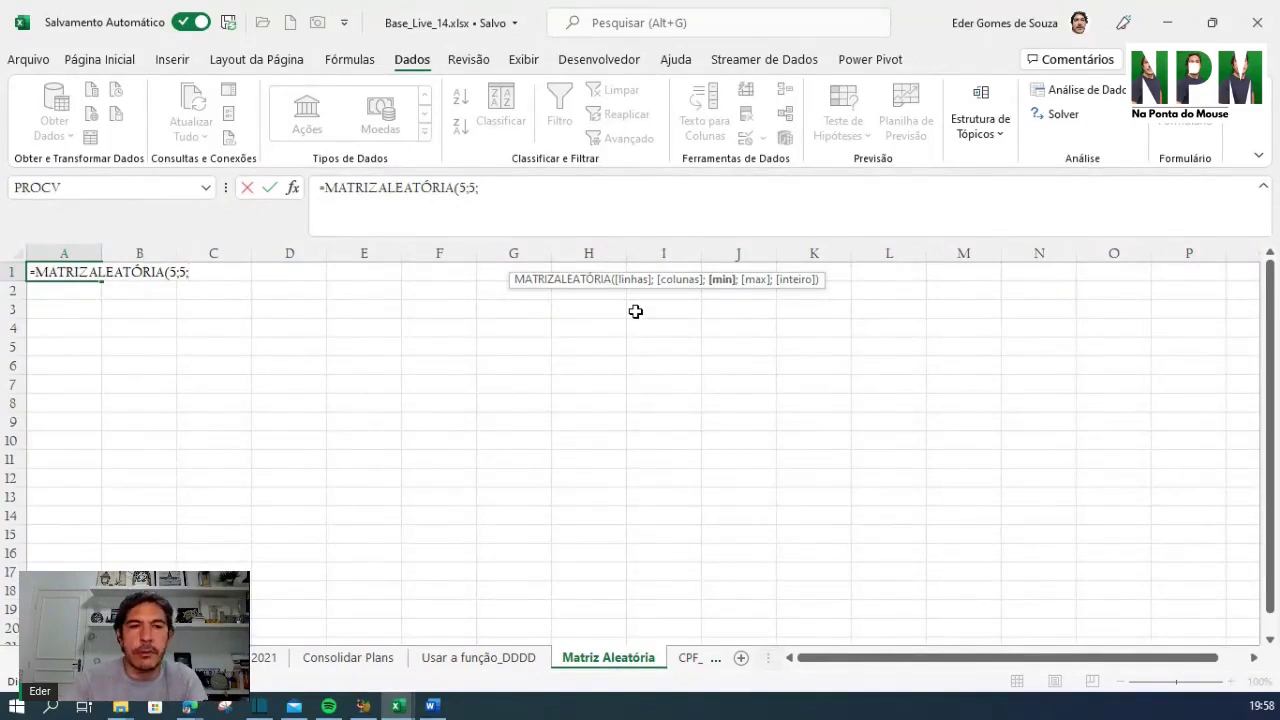
text(1;)
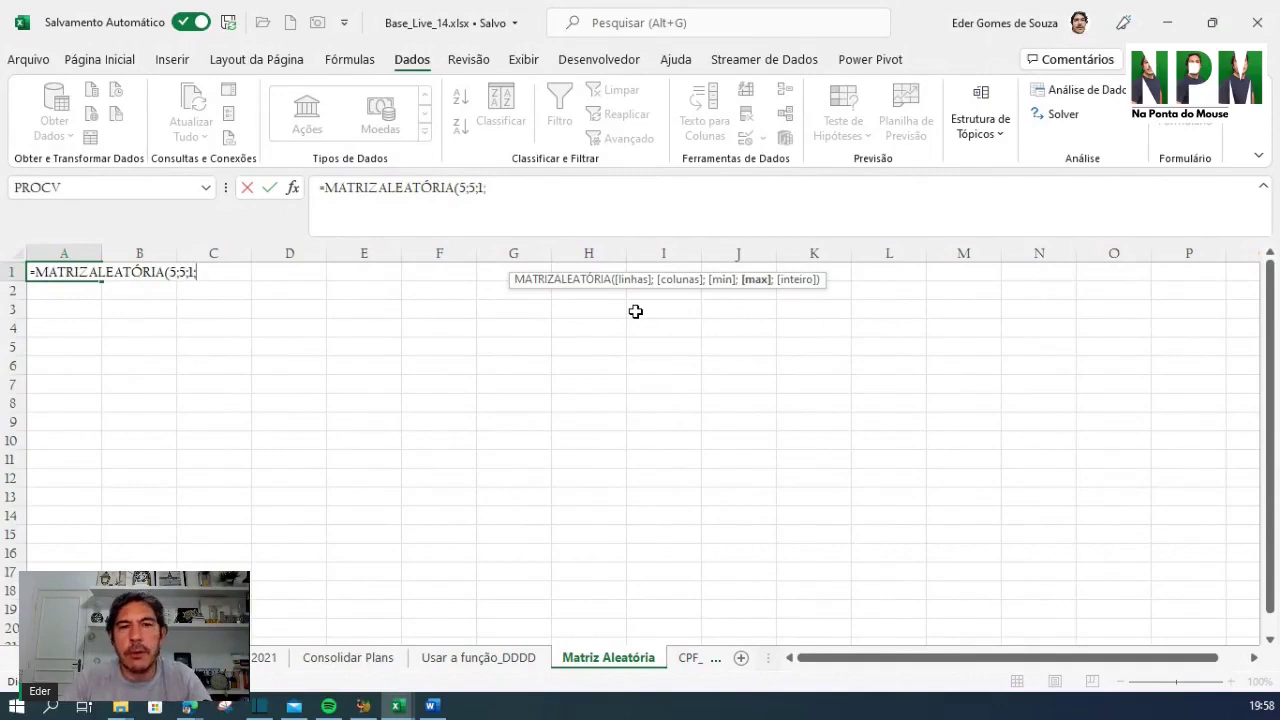
text(1)
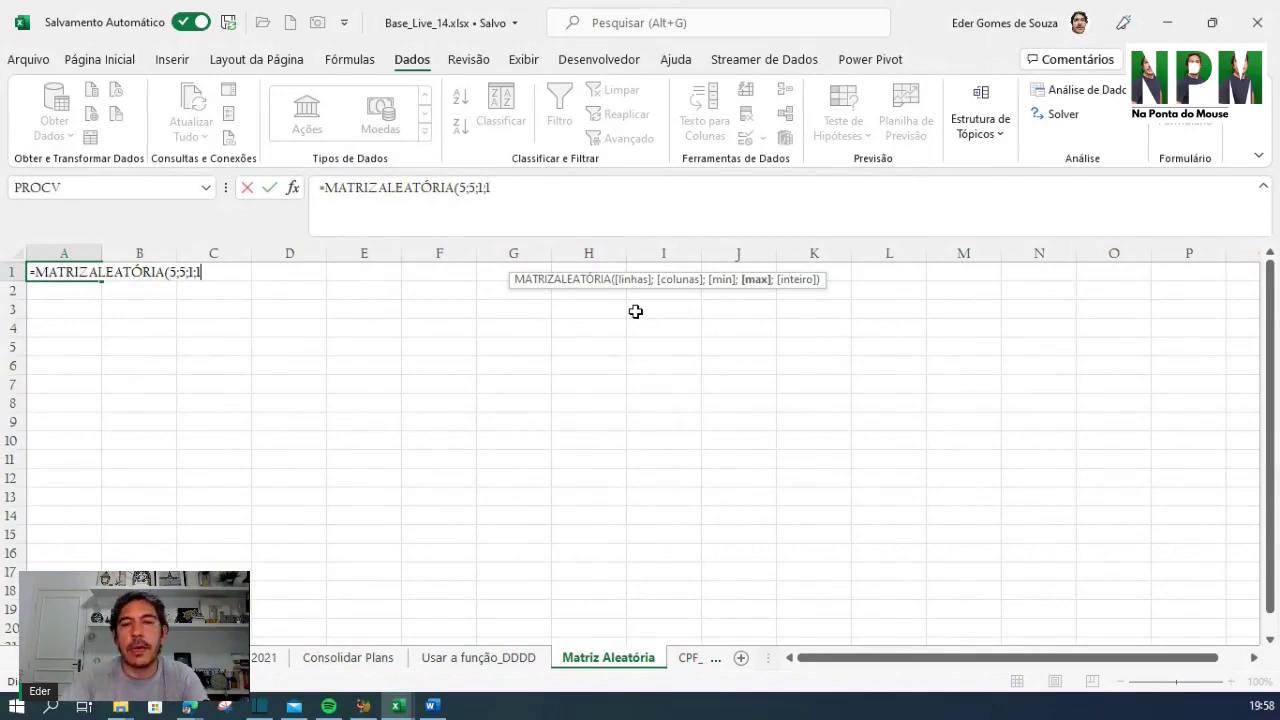
text(00)
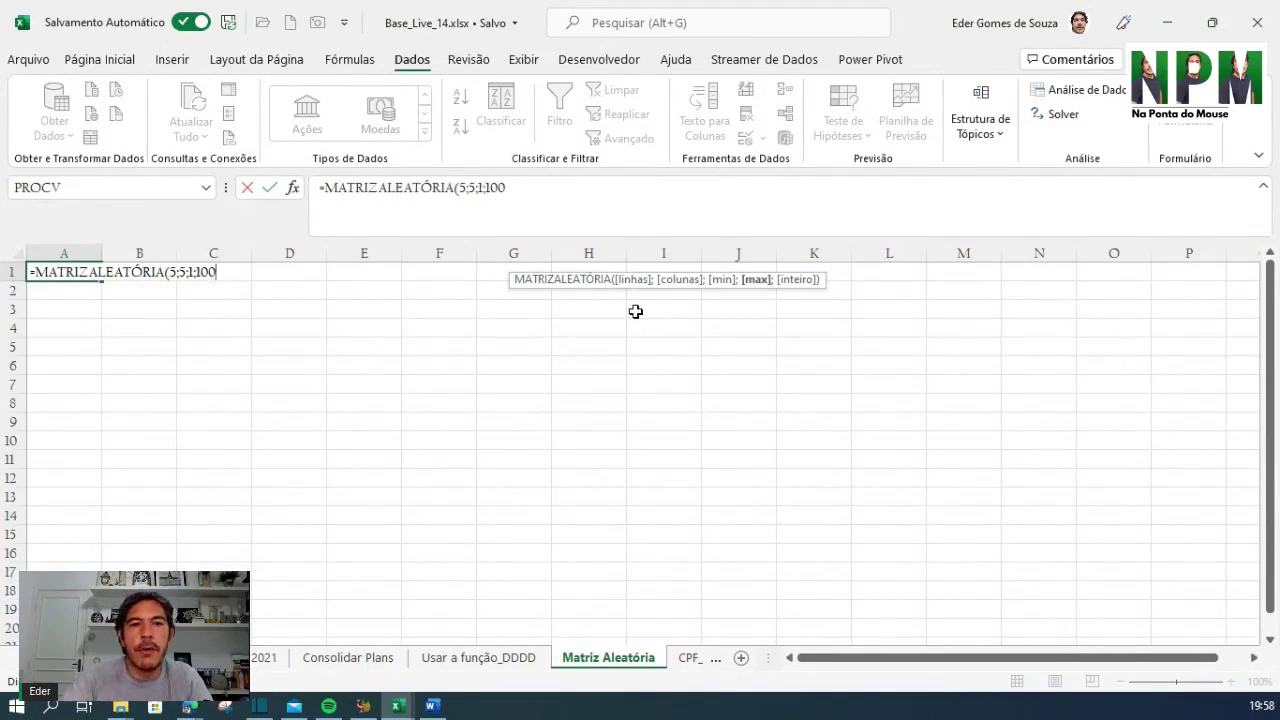
text())
key(Return)
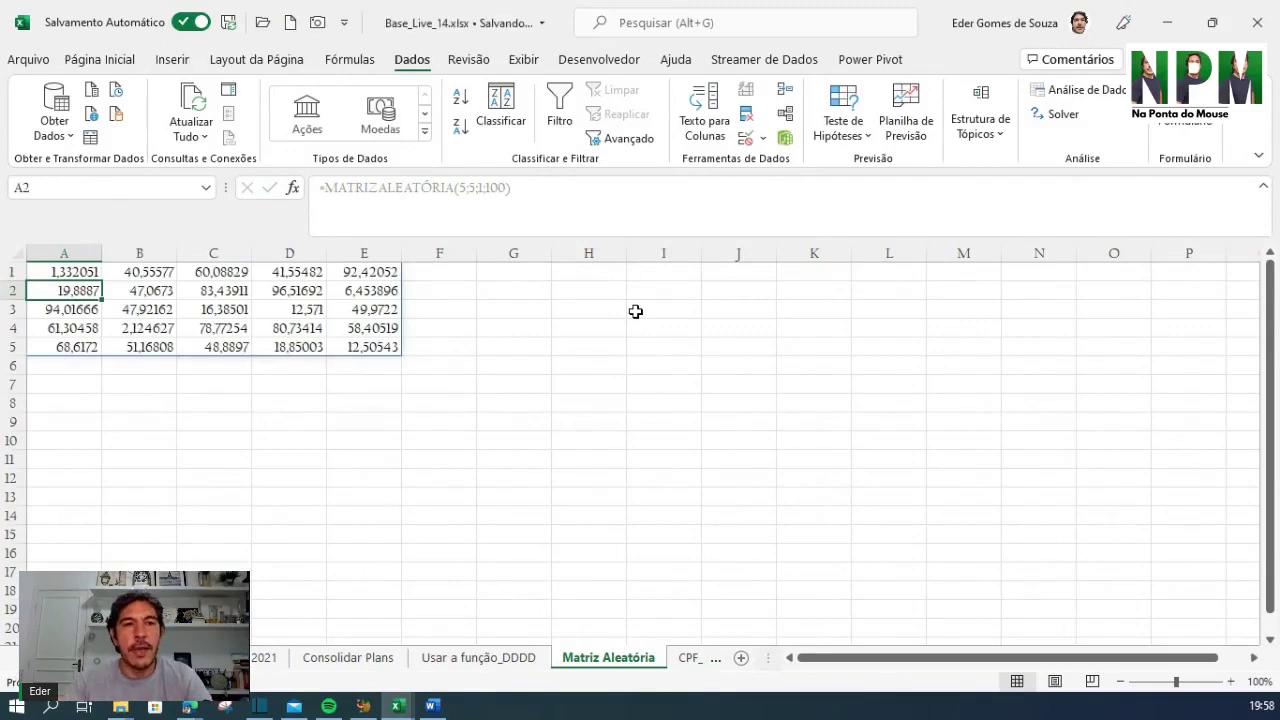
key(Up)
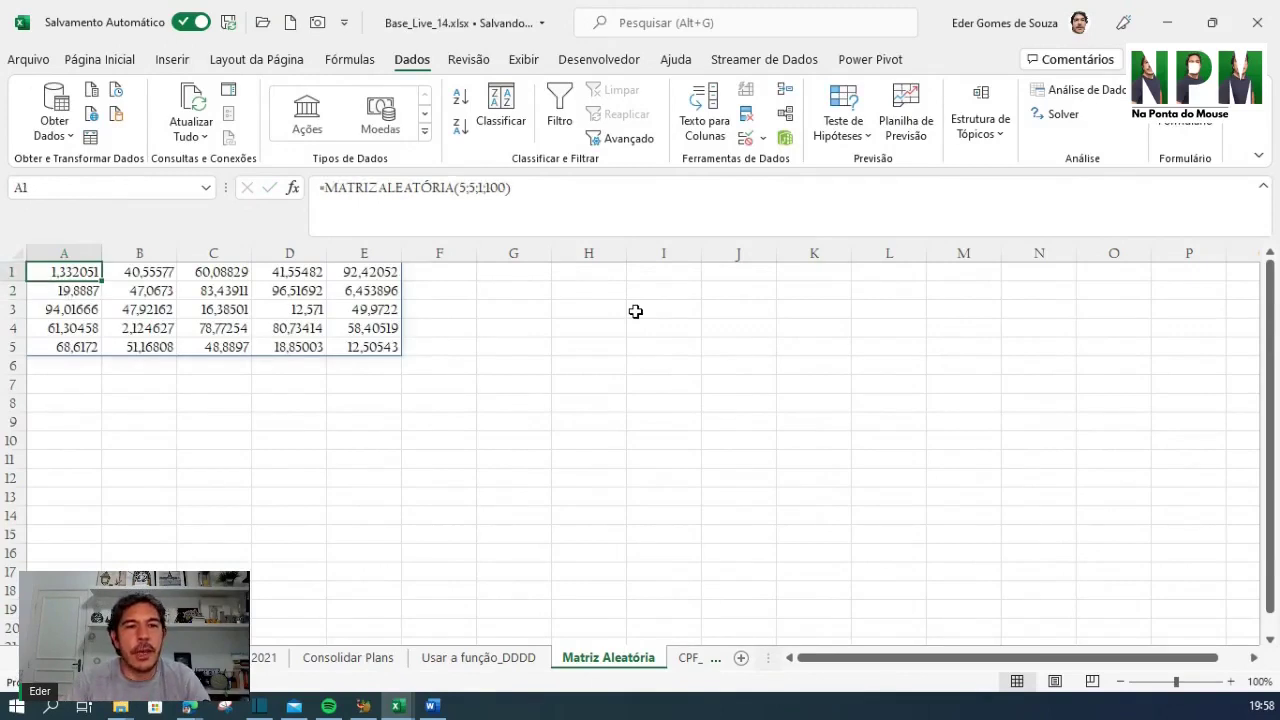
key(Down)
key(Down)
key(Down)
key(Down)
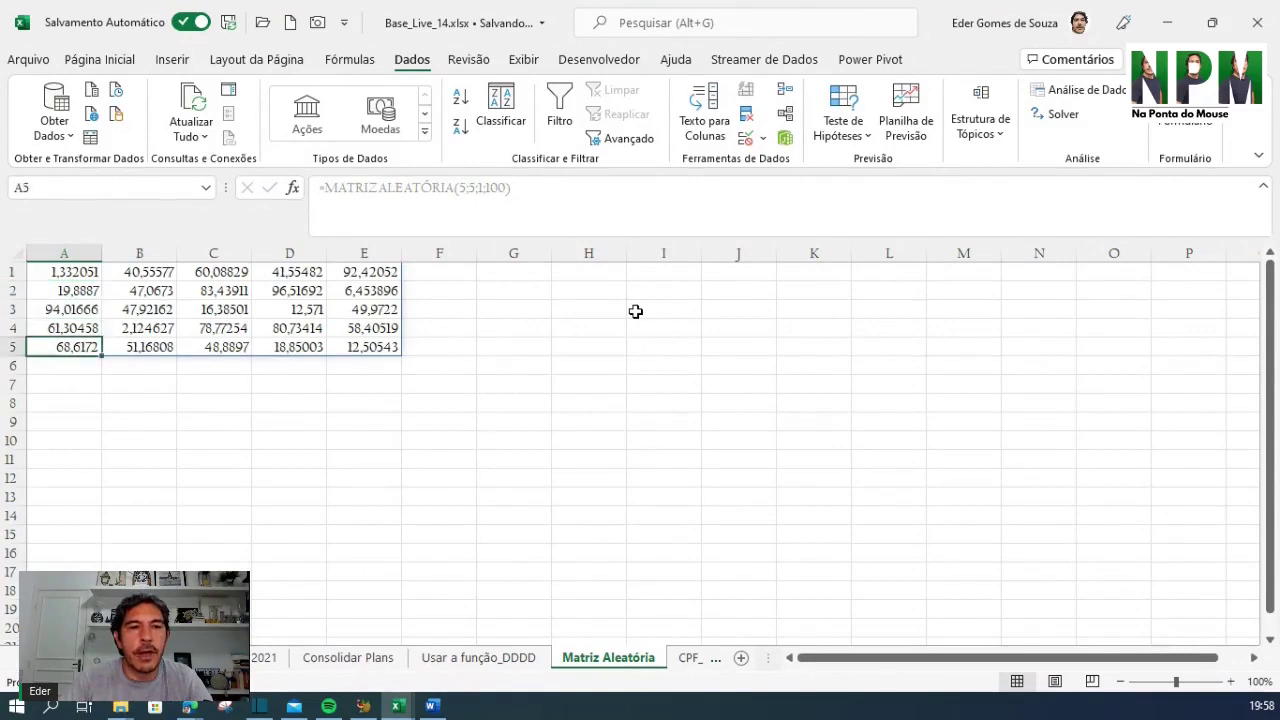
key(Right)
key(Right)
key(Up)
key(Up)
key(Up)
key(Up)
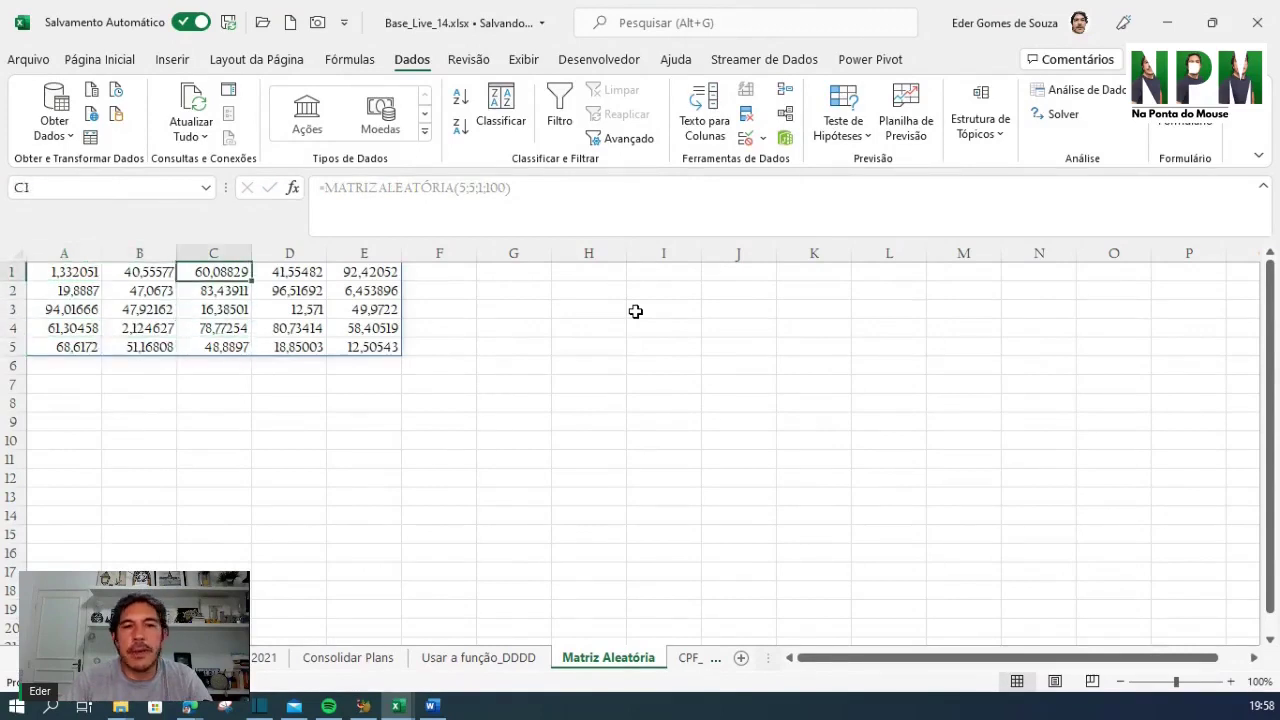
key(Right)
key(Down)
key(Right)
key(Up)
key(Left)
key(Left)
key(Left)
key(Left)
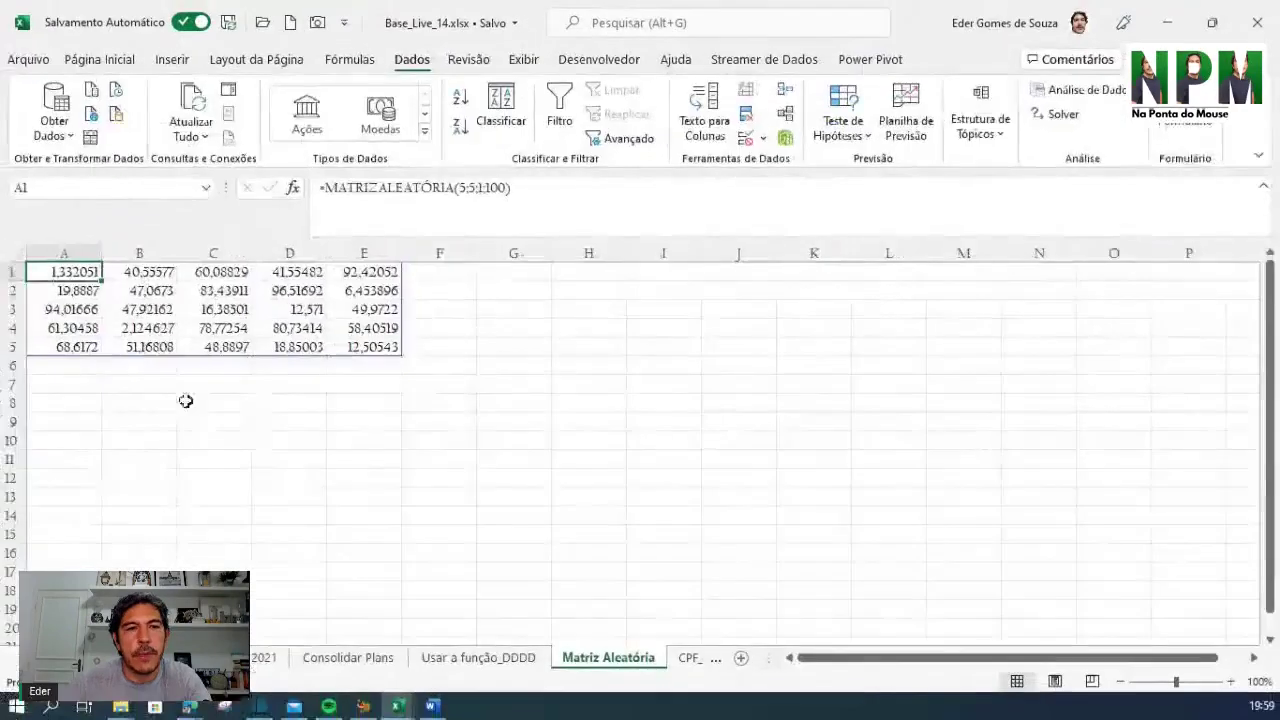
click(120, 400)
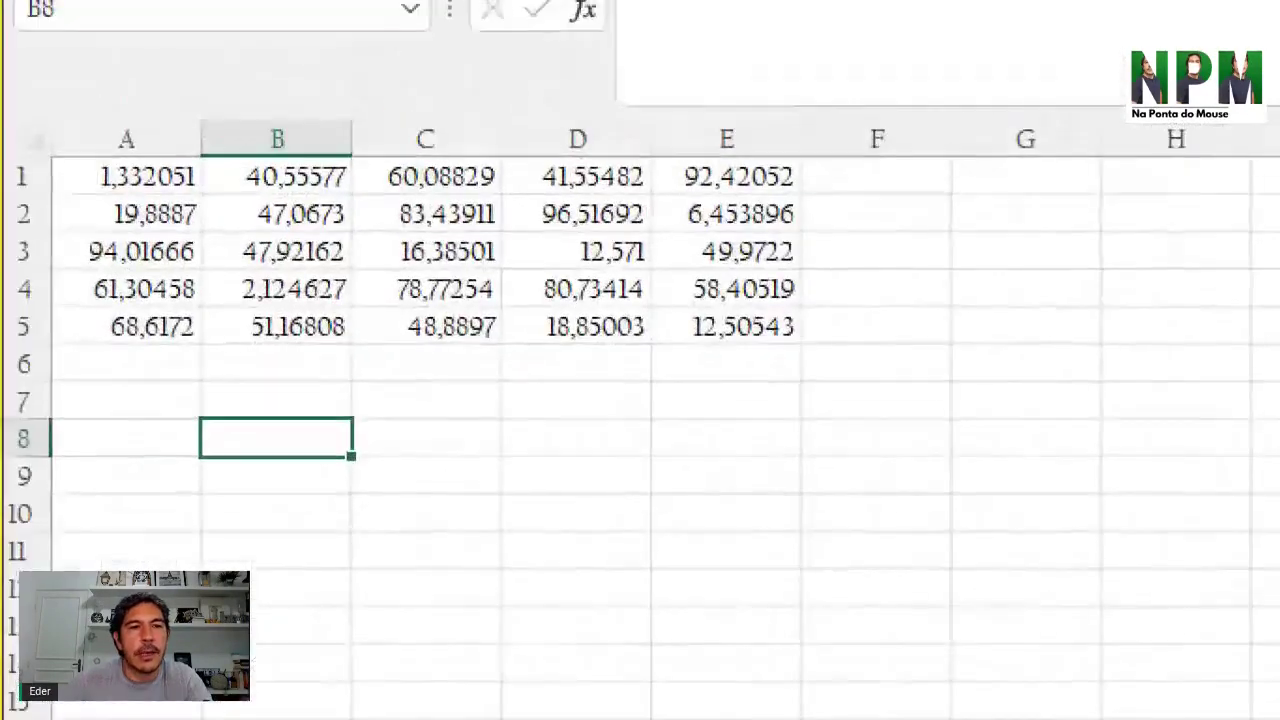
mouse_move(45, 142)
mouse_down()
mouse_move(72, 135)
mouse_move(210, 190)
mouse_move(40, 185)
mouse_move(66, 131)
mouse_up()
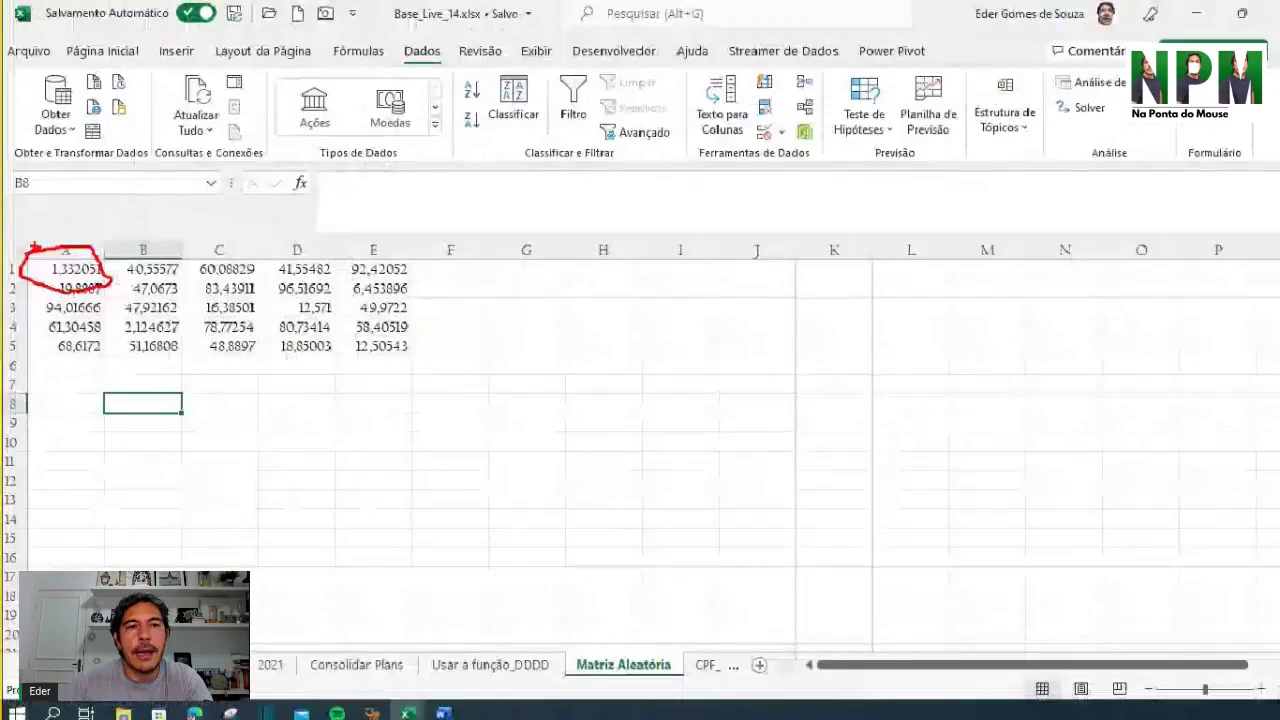
click(144, 183)
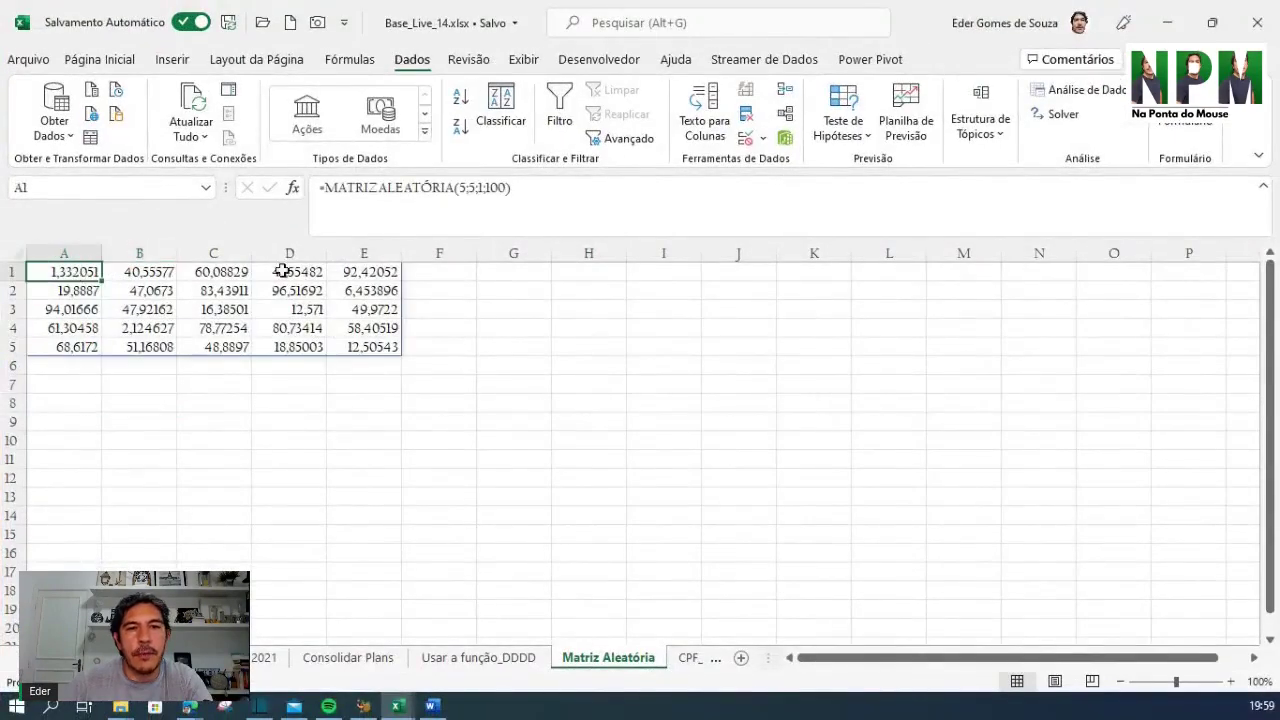
click(143, 273)
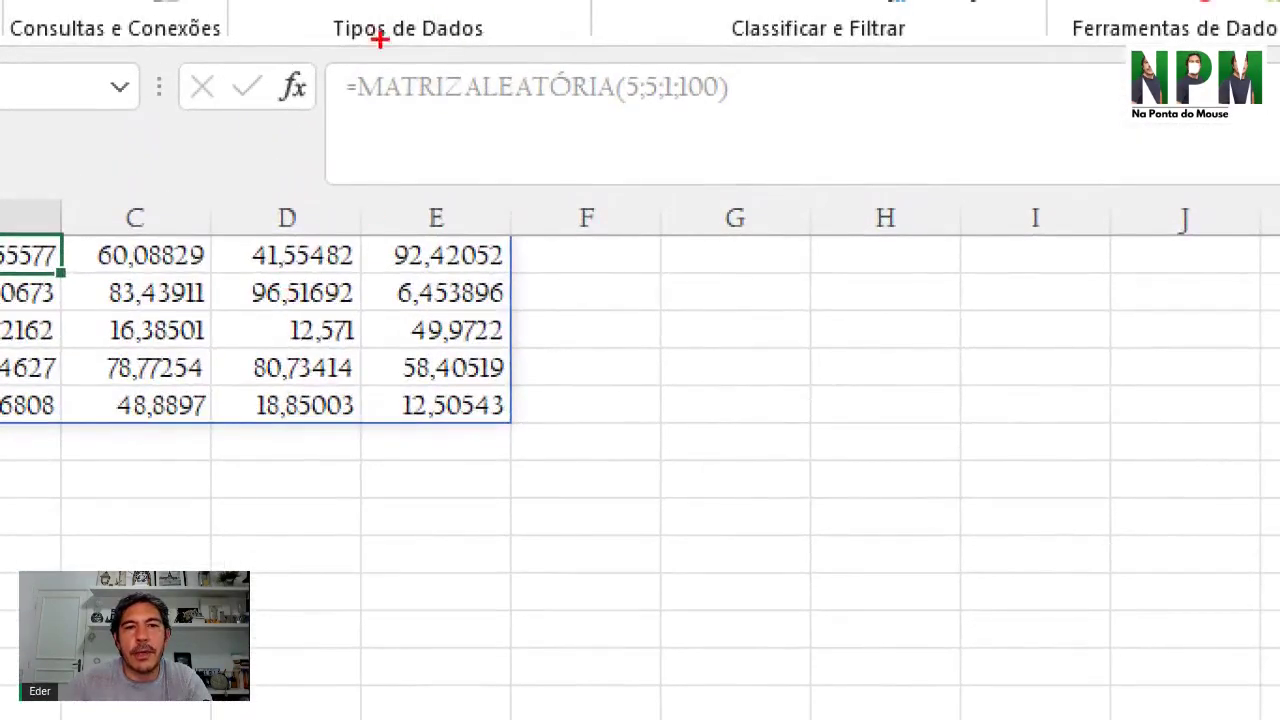
mouse_move(337, 60)
mouse_down()
mouse_move(737, 129)
mouse_move(495, 55)
mouse_up()
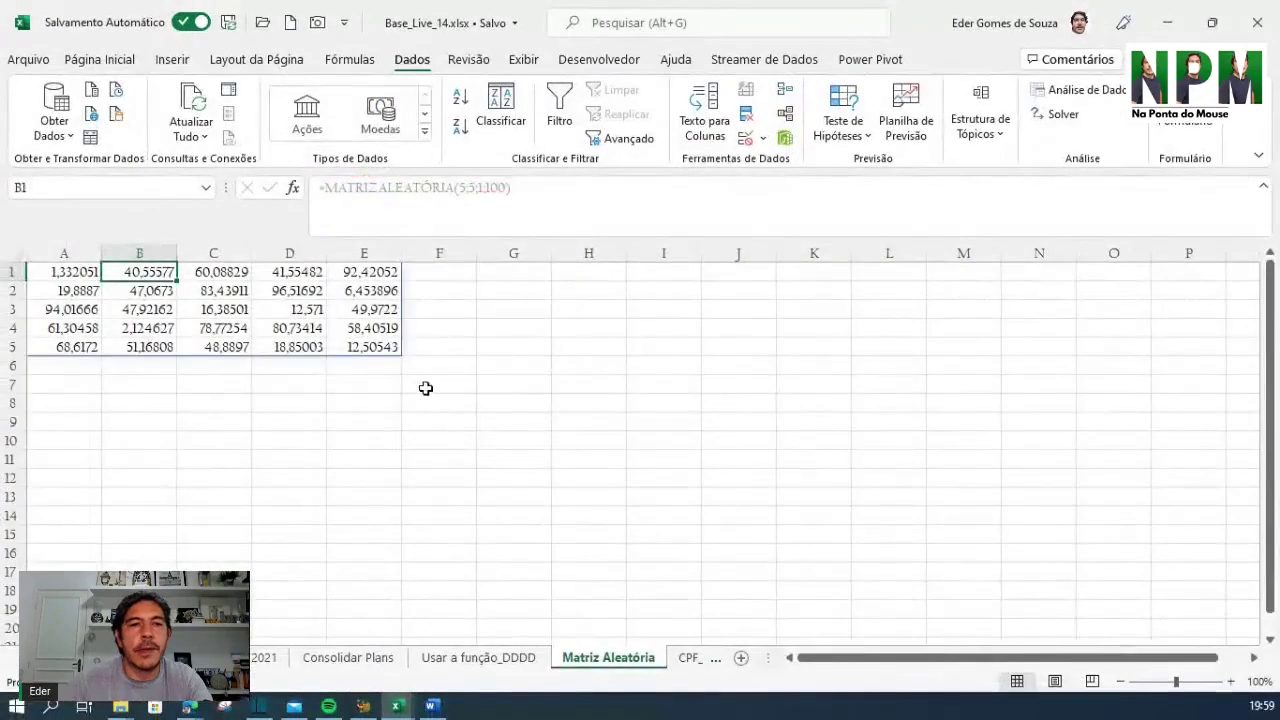
click(425, 388)
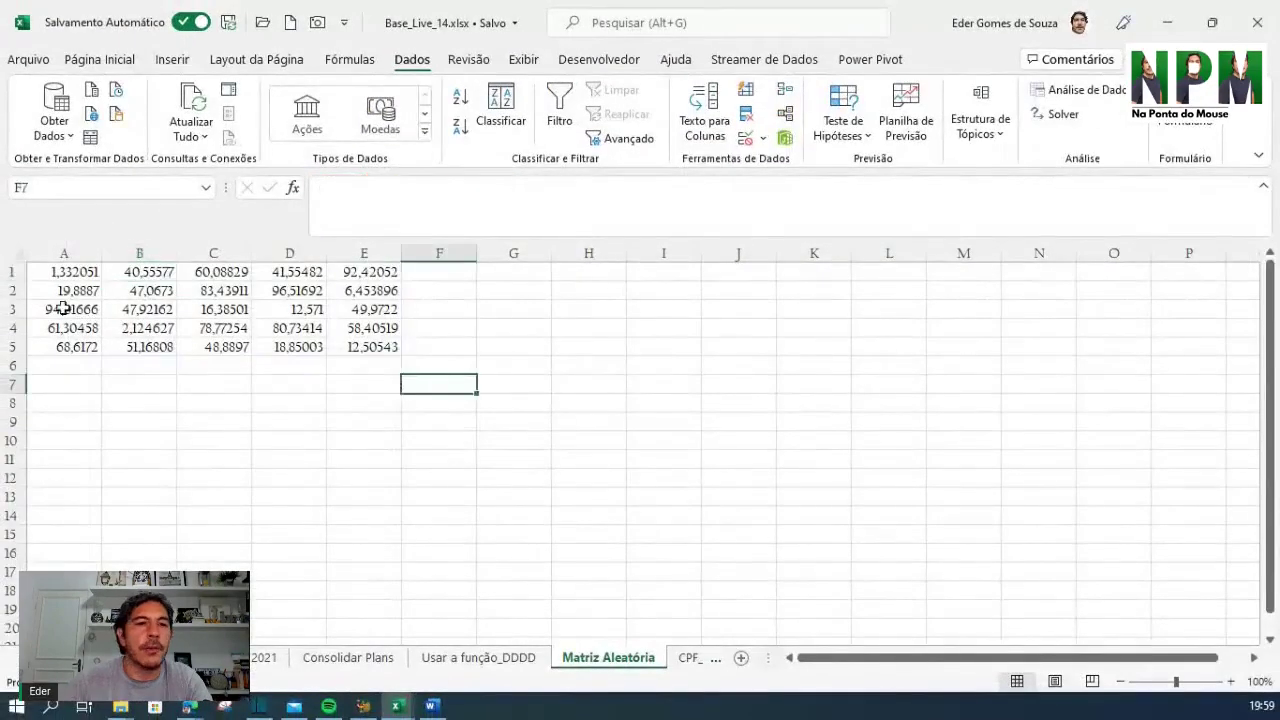
click(63, 271)
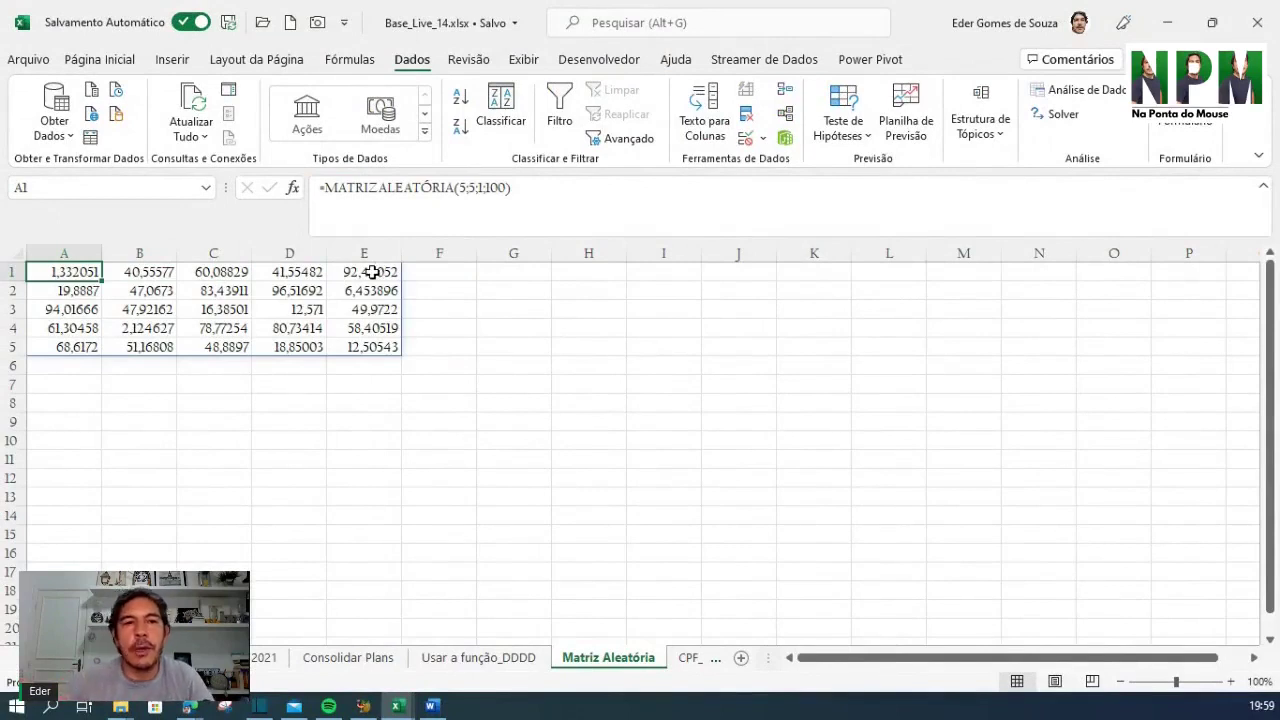
click(168, 276)
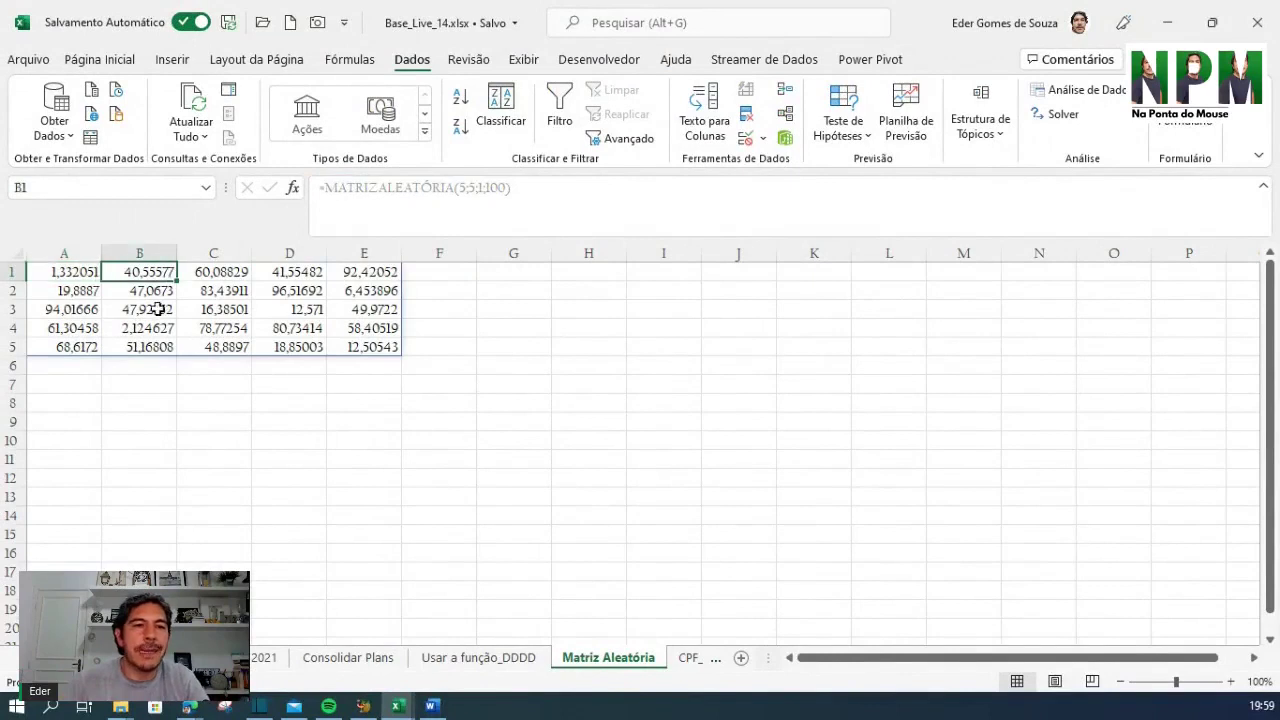
click(69, 273)
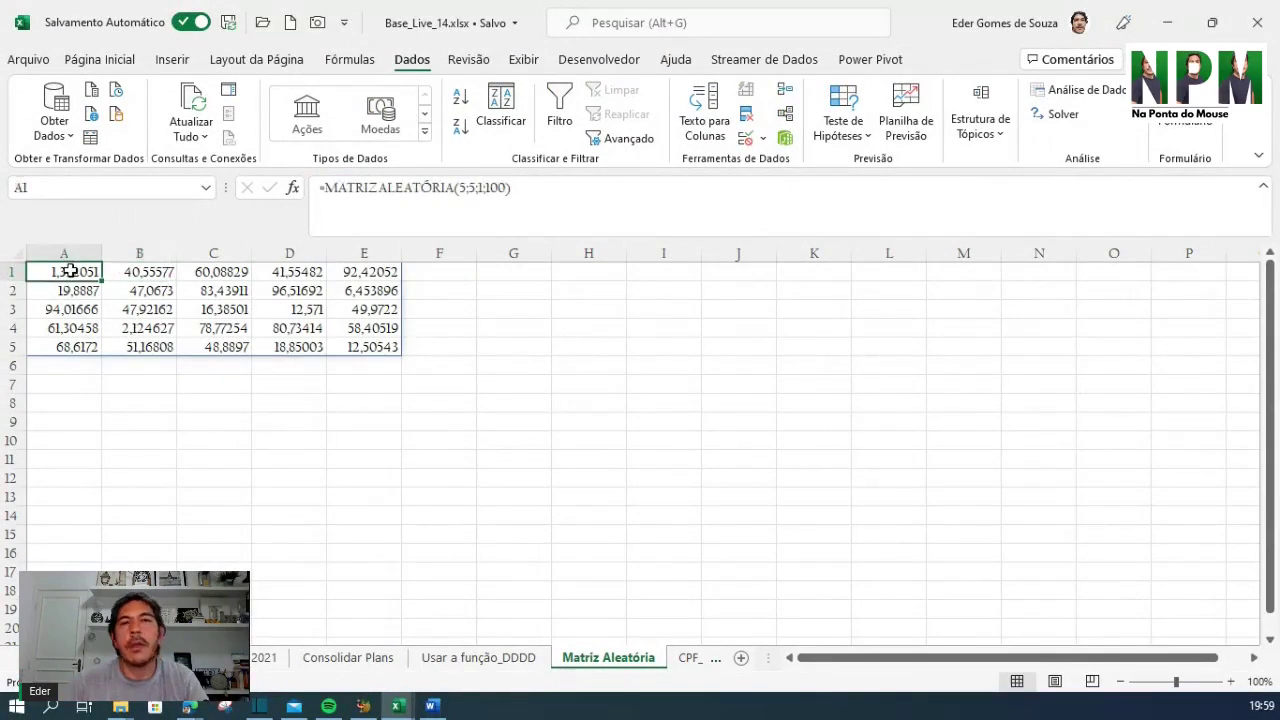
Convert the A1 formula into the braced array formula {=MATRIZALEATÓRIA(5;5;1;100)} with Ctrl+Shift+Enter
click(324, 188)
key(ctrl+shift+Return)
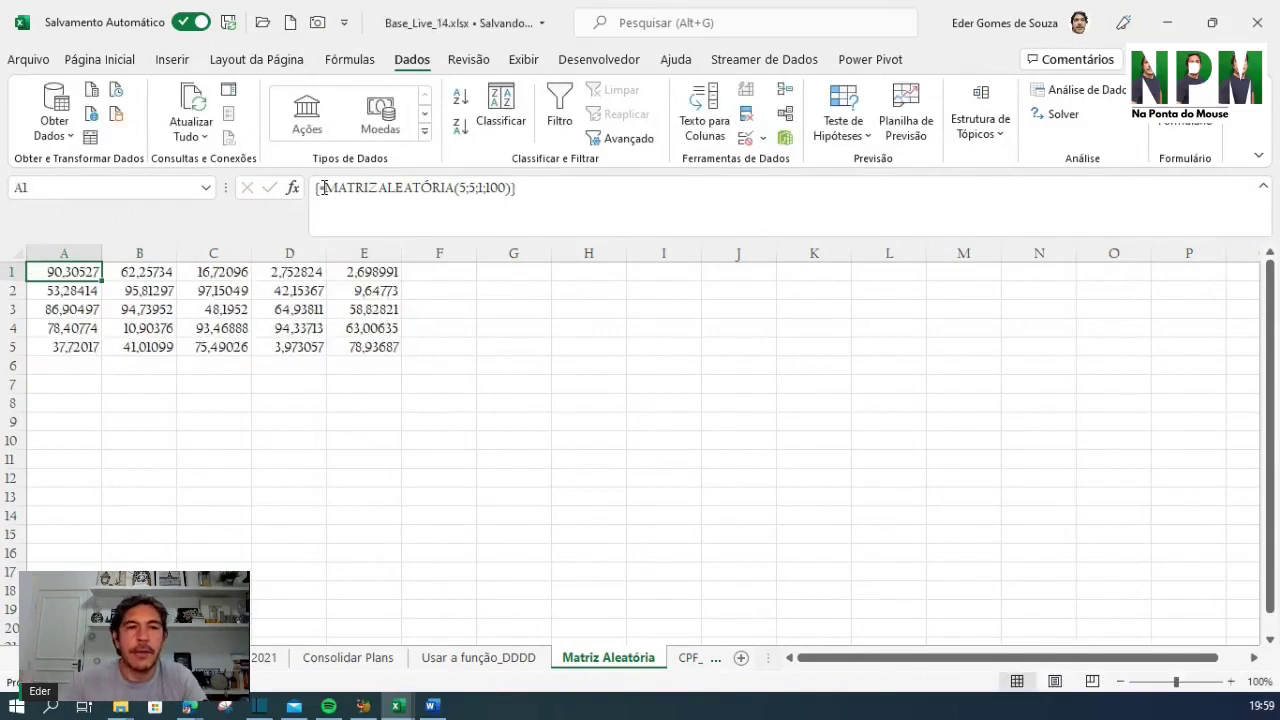
click(331, 187)
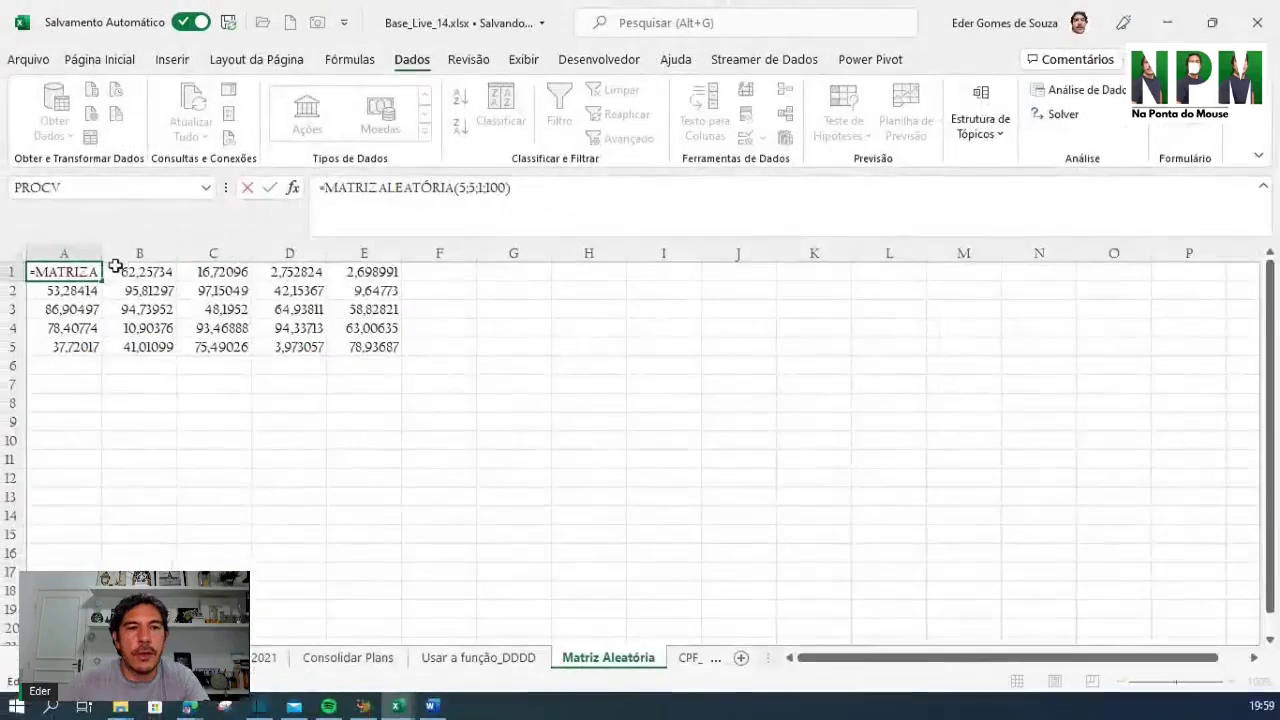
key(Escape)
Check cells across A1:E5 to confirm each shows the same array formula
click(149, 325)
click(229, 306)
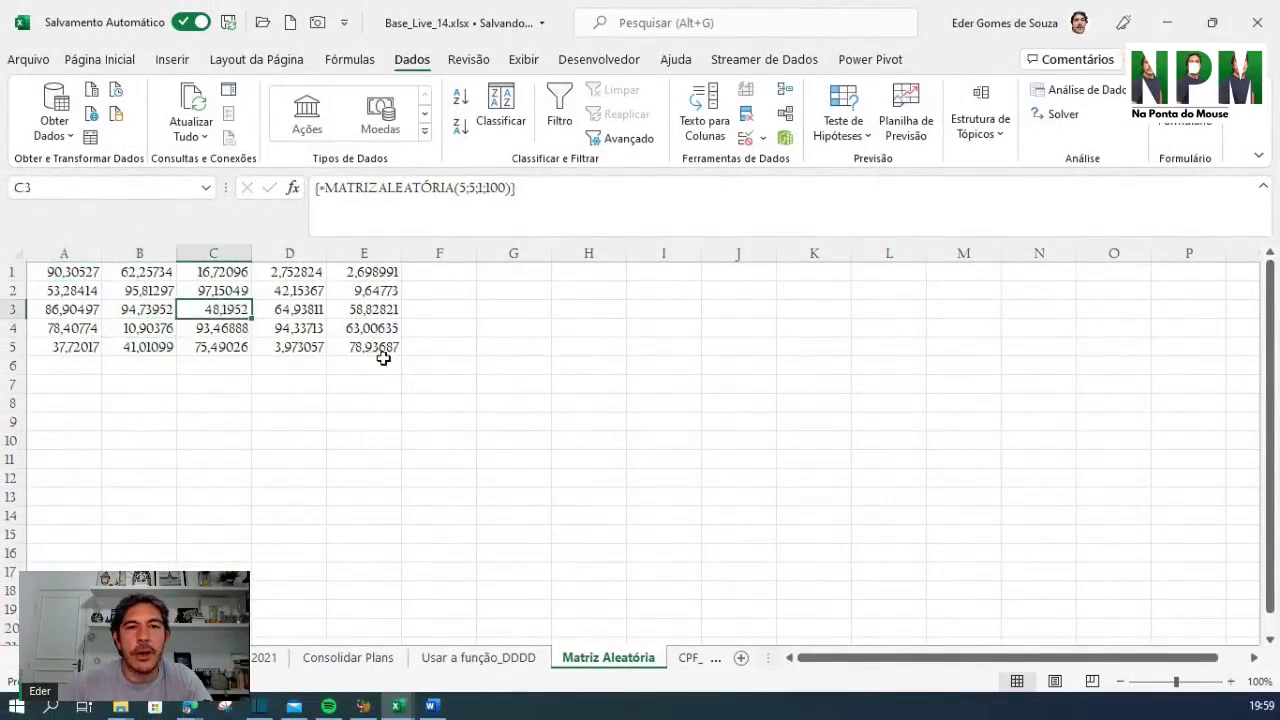
click(385, 362)
click(376, 322)
click(362, 285)
click(287, 279)
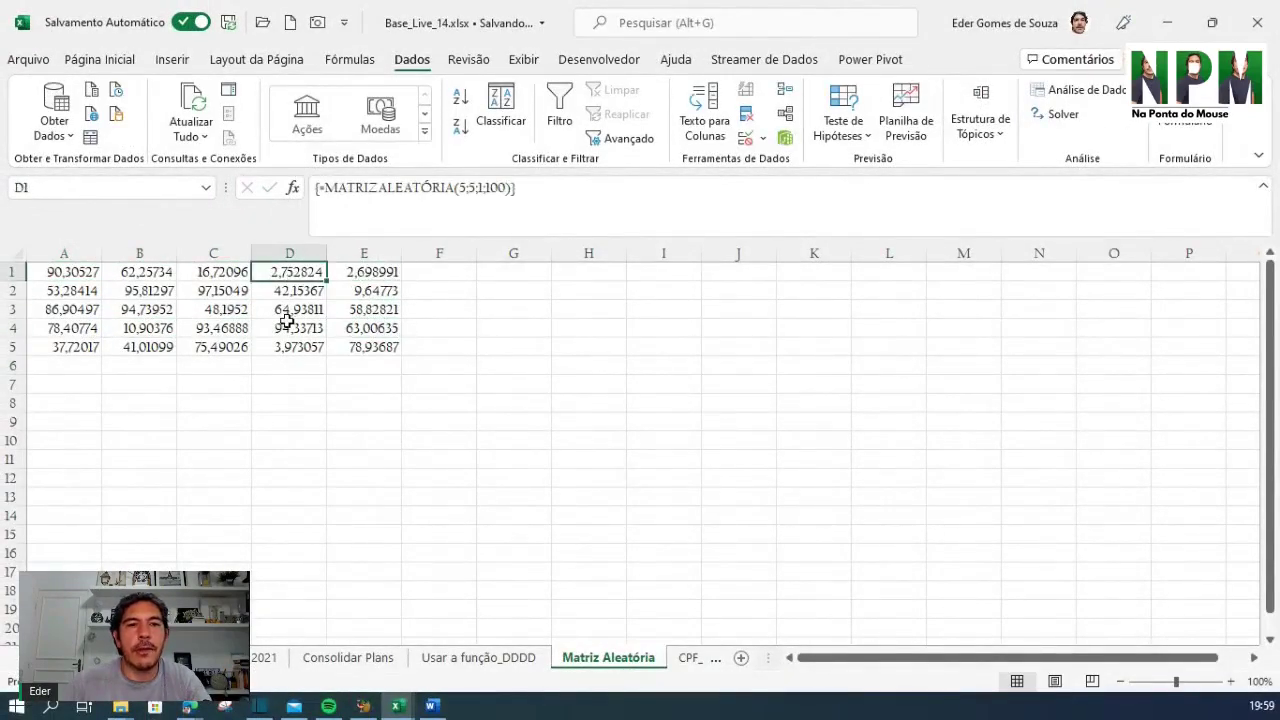
click(287, 323)
click(209, 286)
click(70, 272)
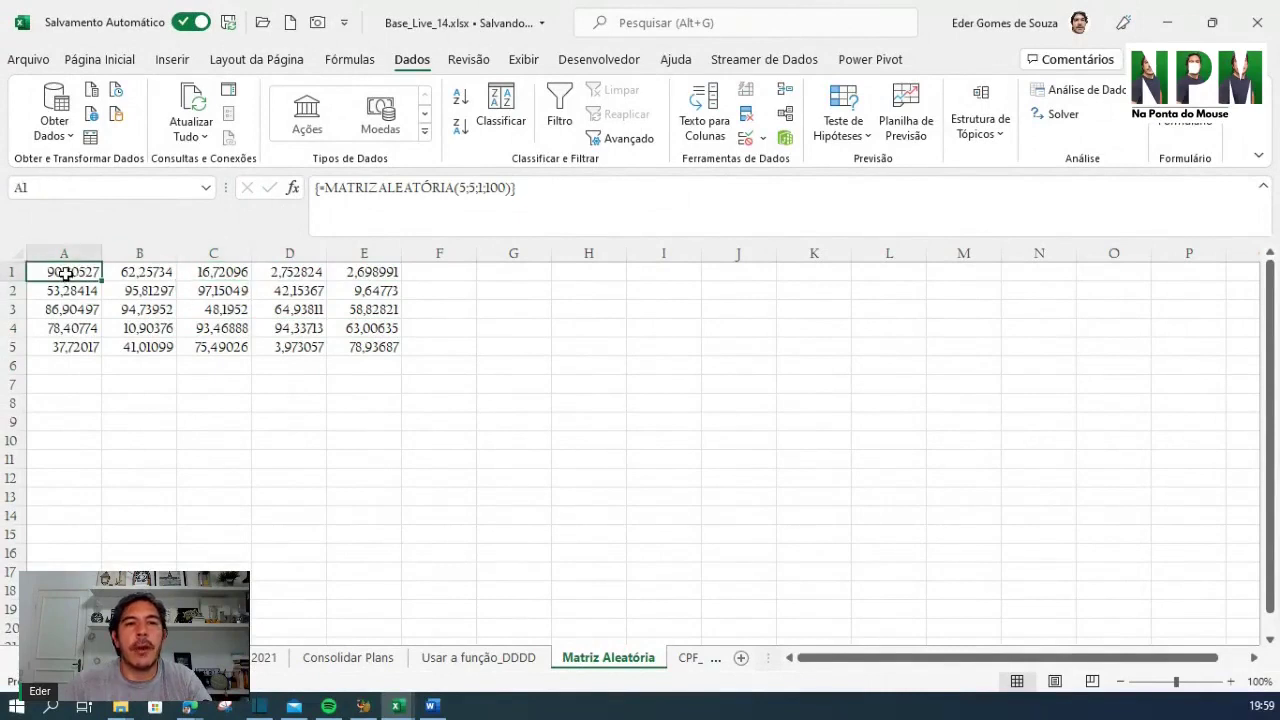
click(292, 311)
click(374, 315)
click(209, 325)
click(158, 289)
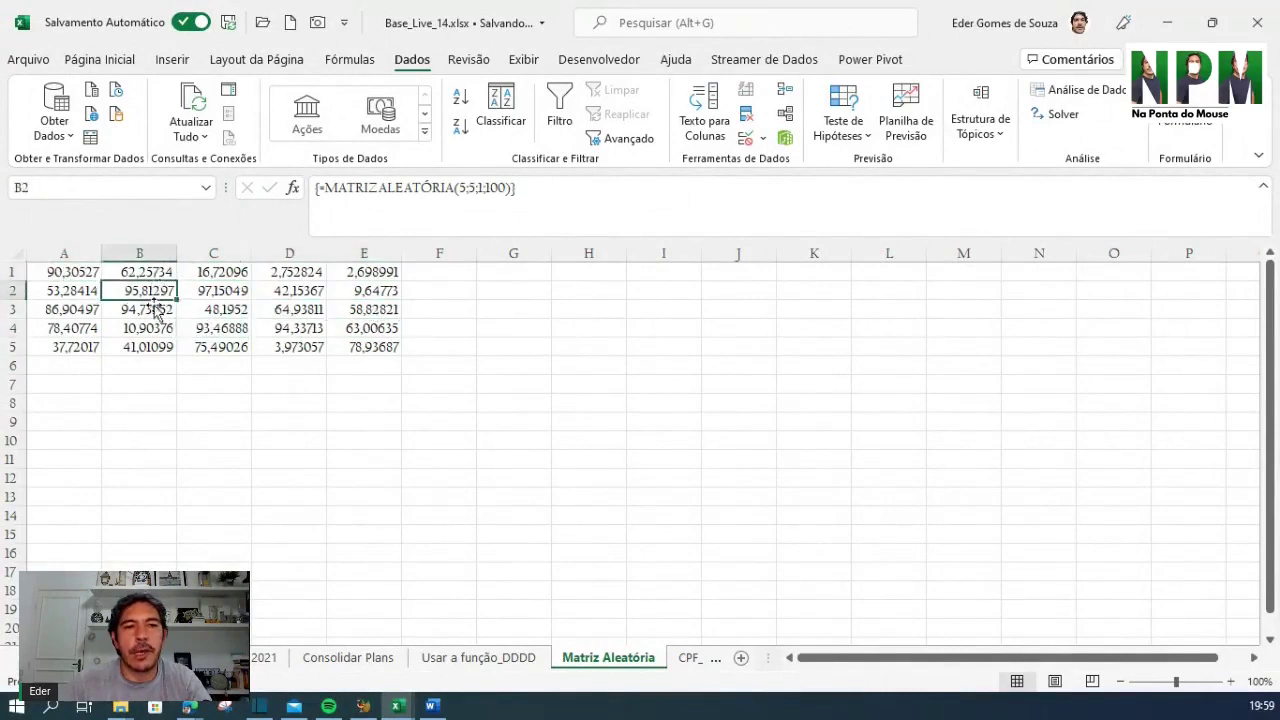
click(147, 327)
click(75, 273)
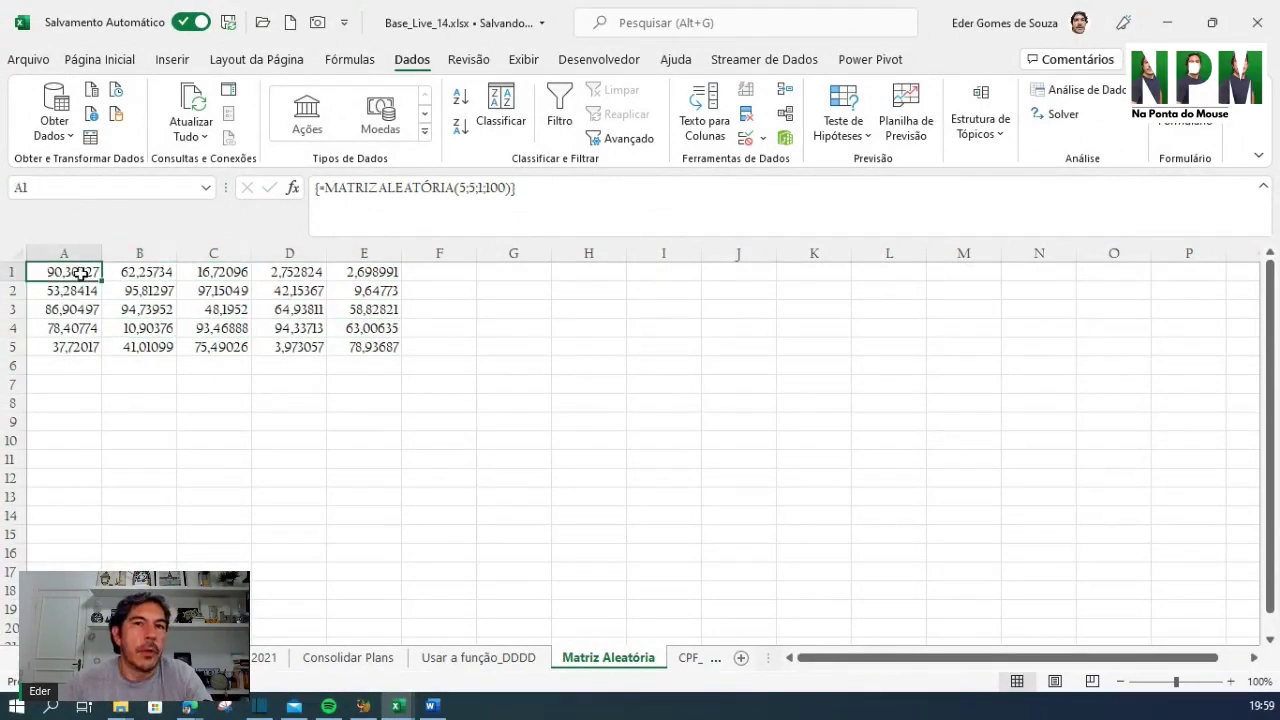
click(303, 310)
click(362, 293)
click(360, 330)
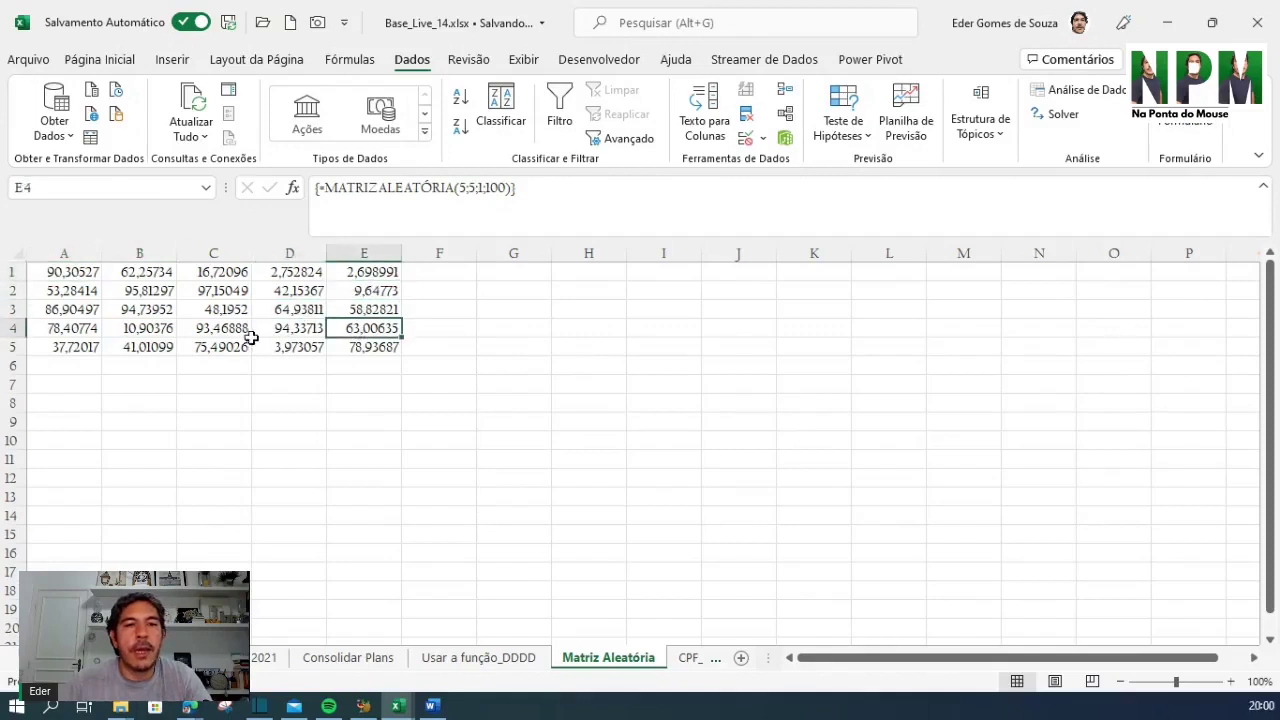
click(215, 346)
click(75, 335)
click(74, 288)
click(170, 274)
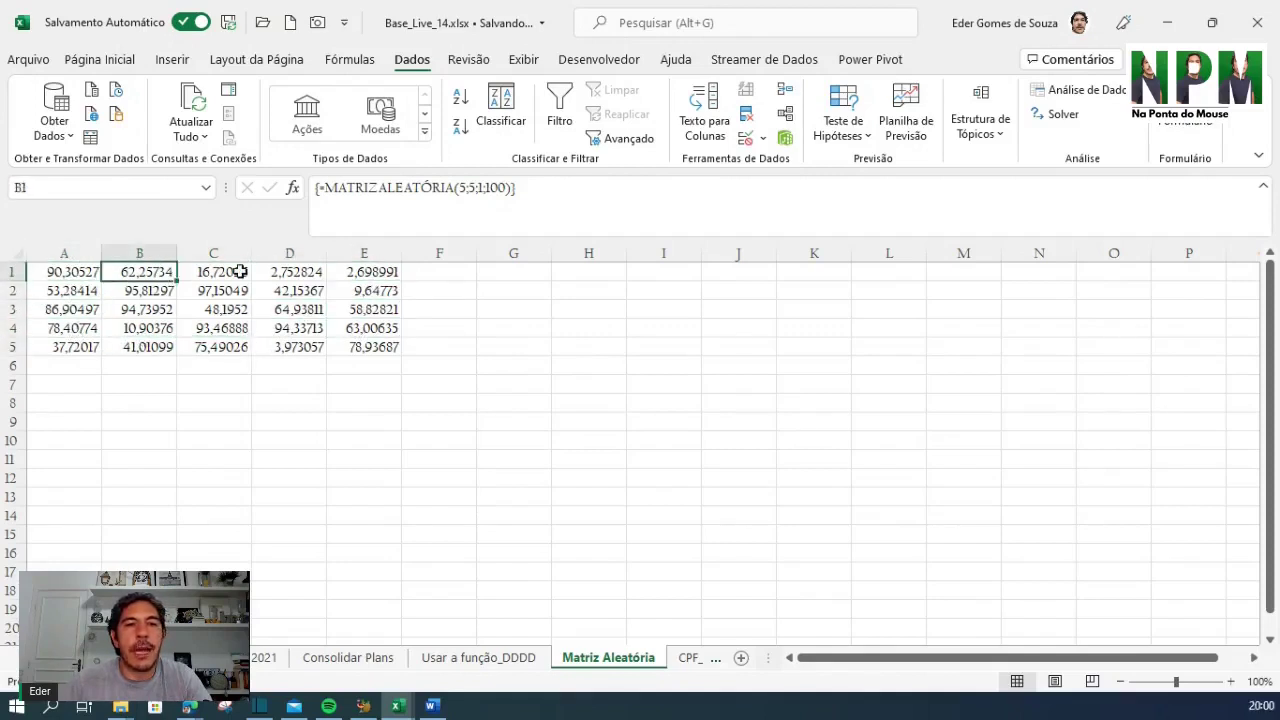
click(275, 273)
click(298, 291)
click(320, 328)
click(376, 323)
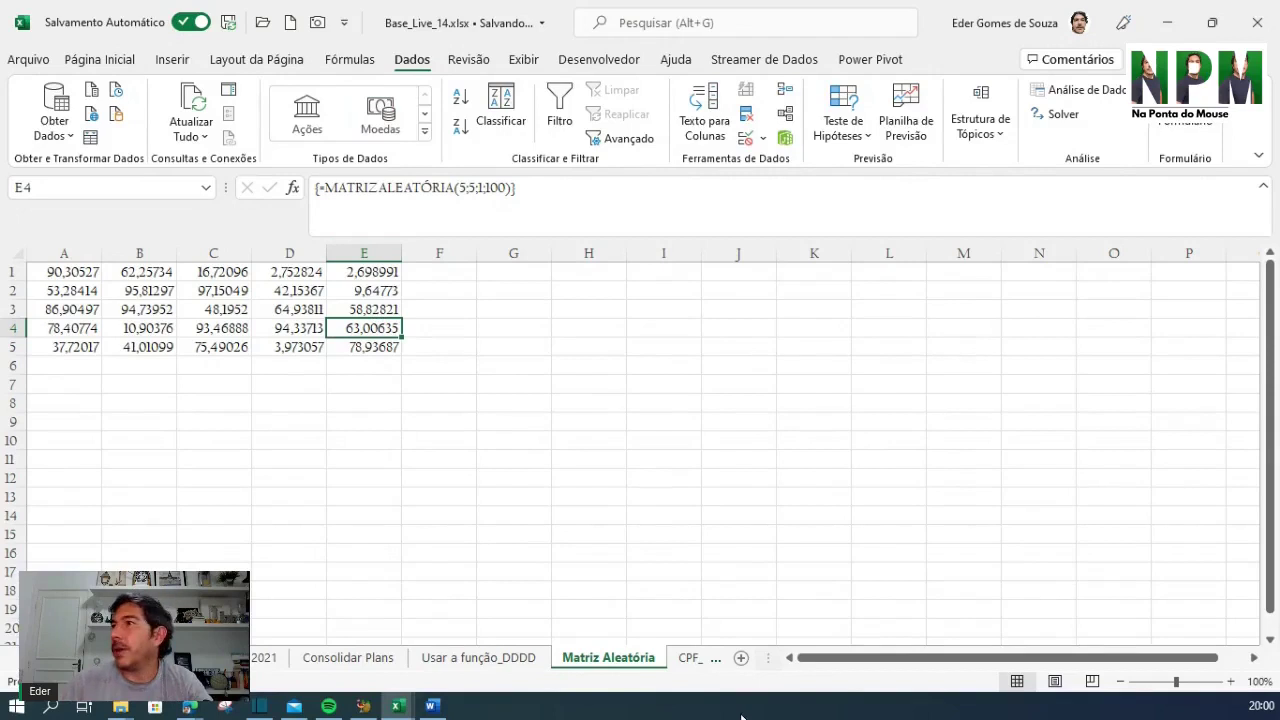
Open the CPF_CEP sheet, look over the four format codes in A1:A4, and select F1
click(691, 660)
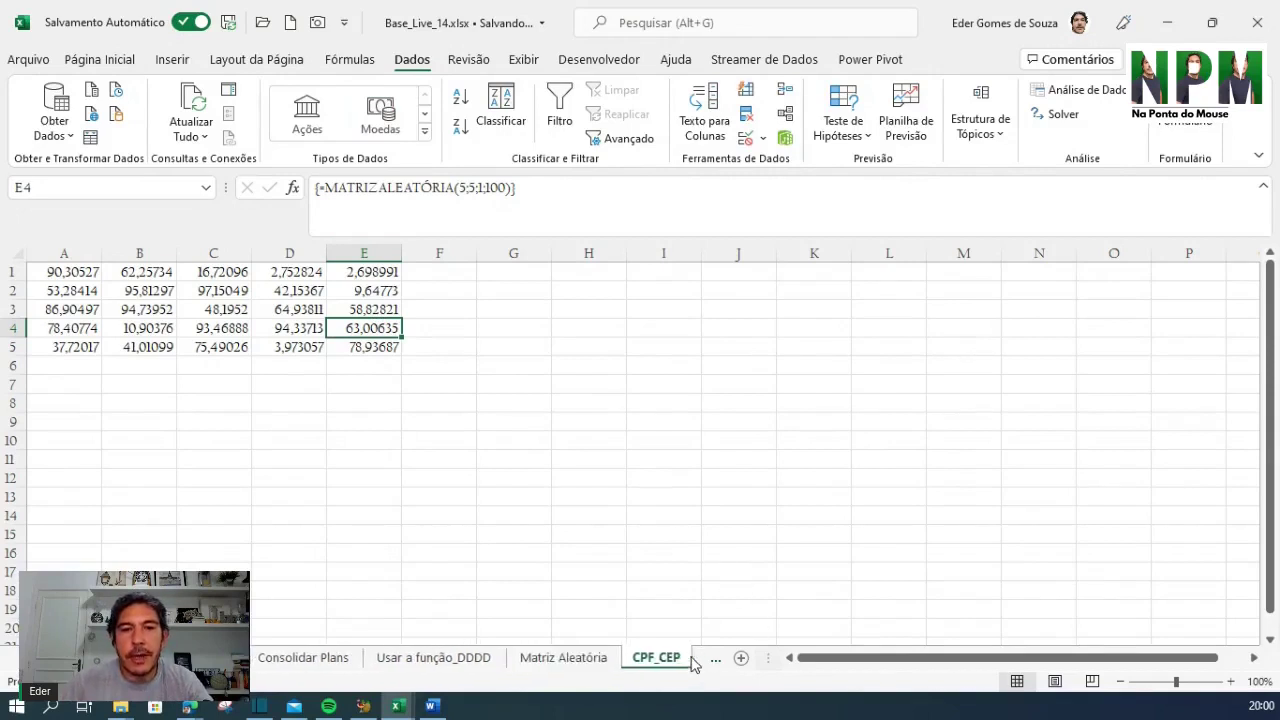
click(467, 484)
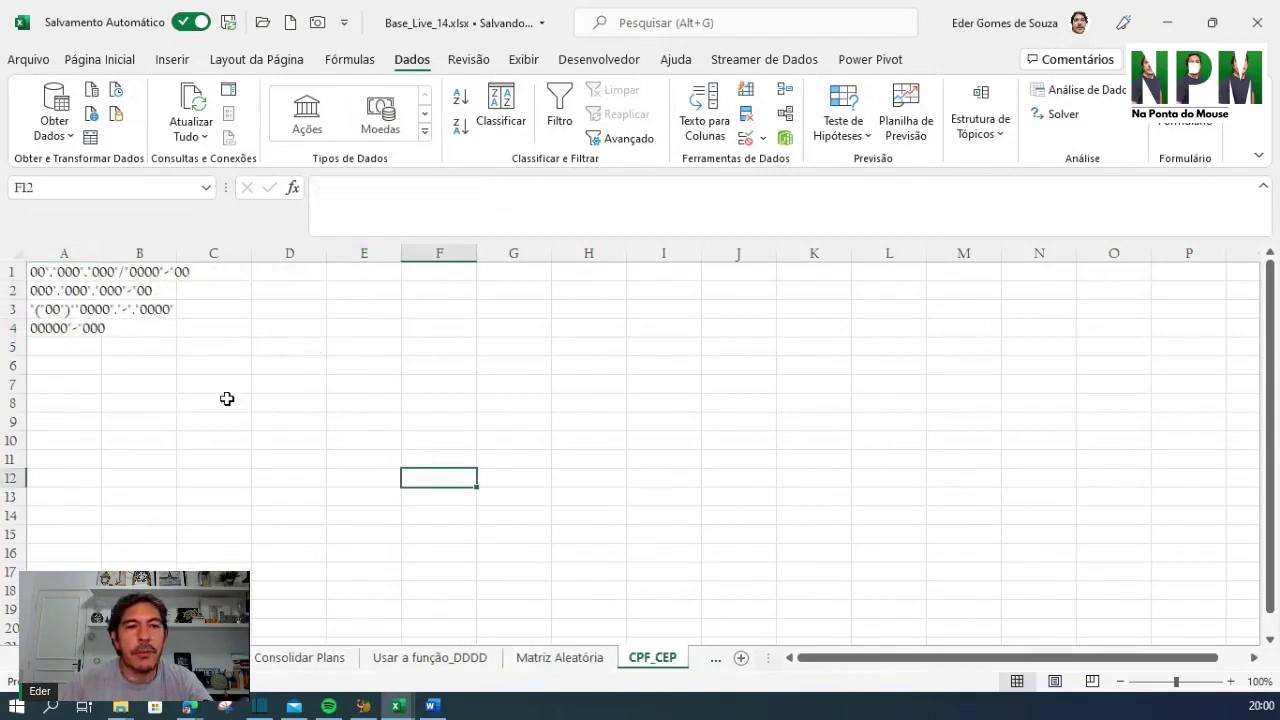
drag(47, 270, 58, 326)
click(284, 324)
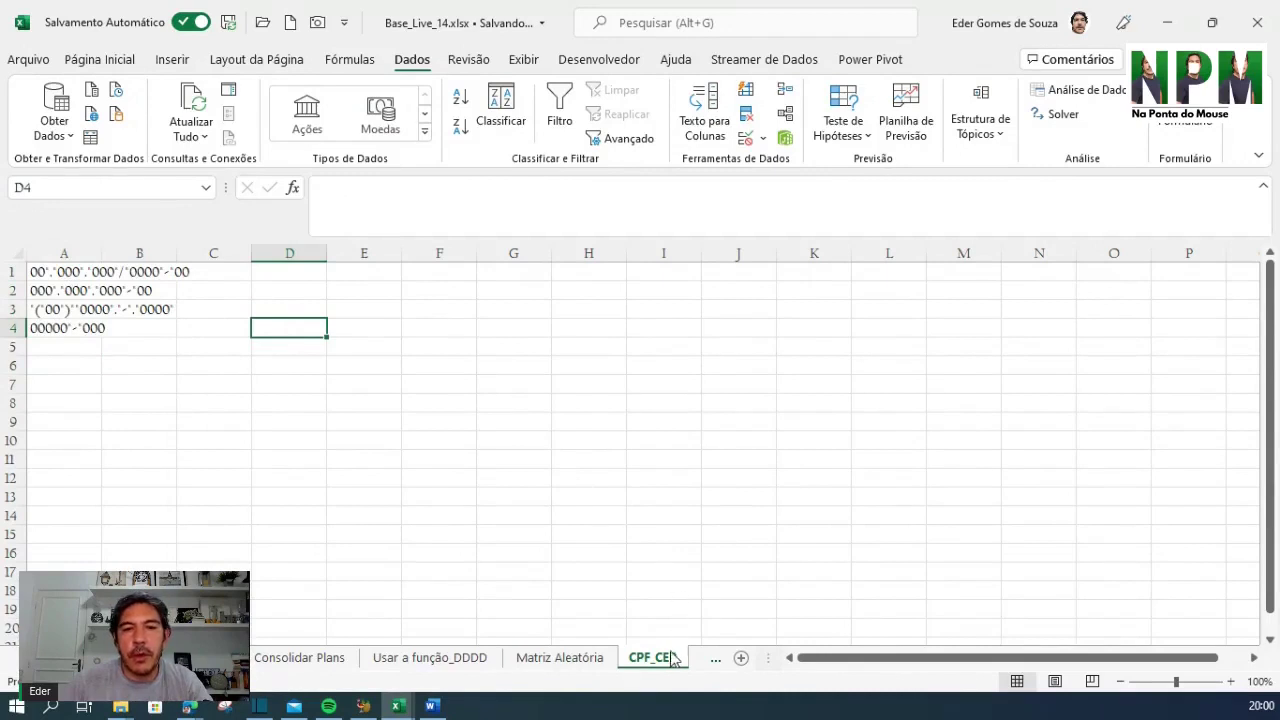
click(366, 362)
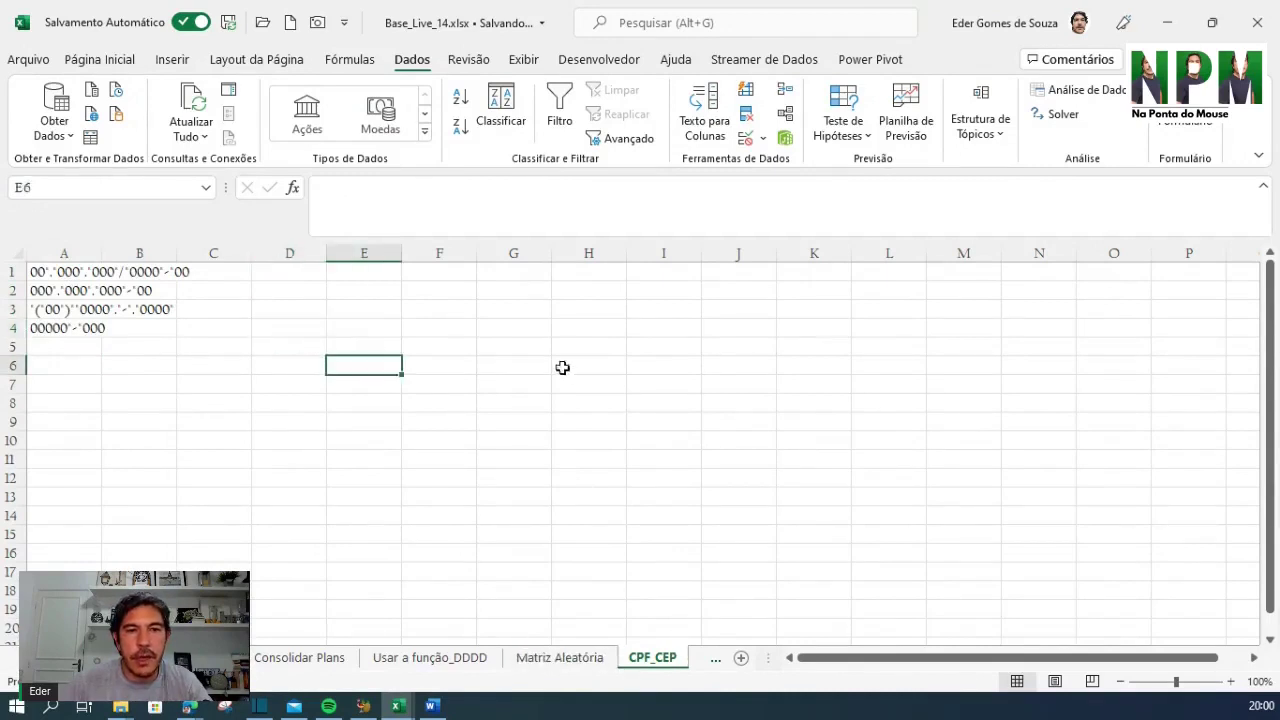
click(457, 277)
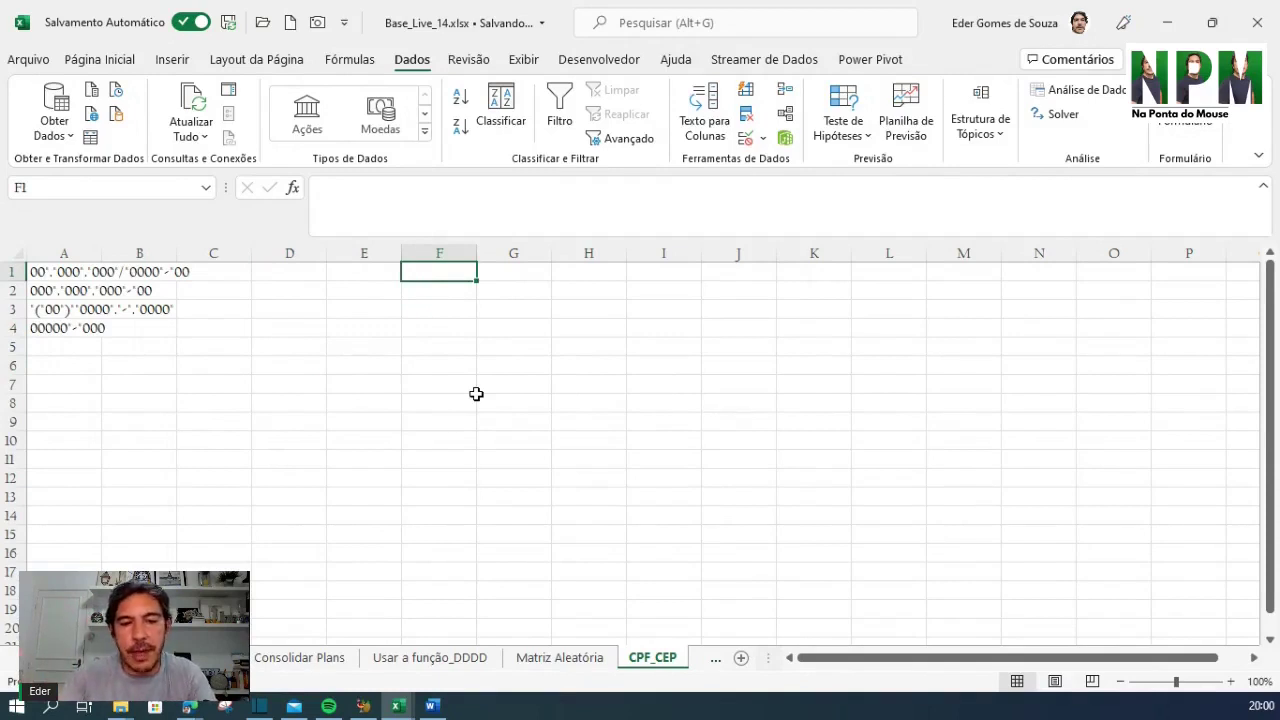
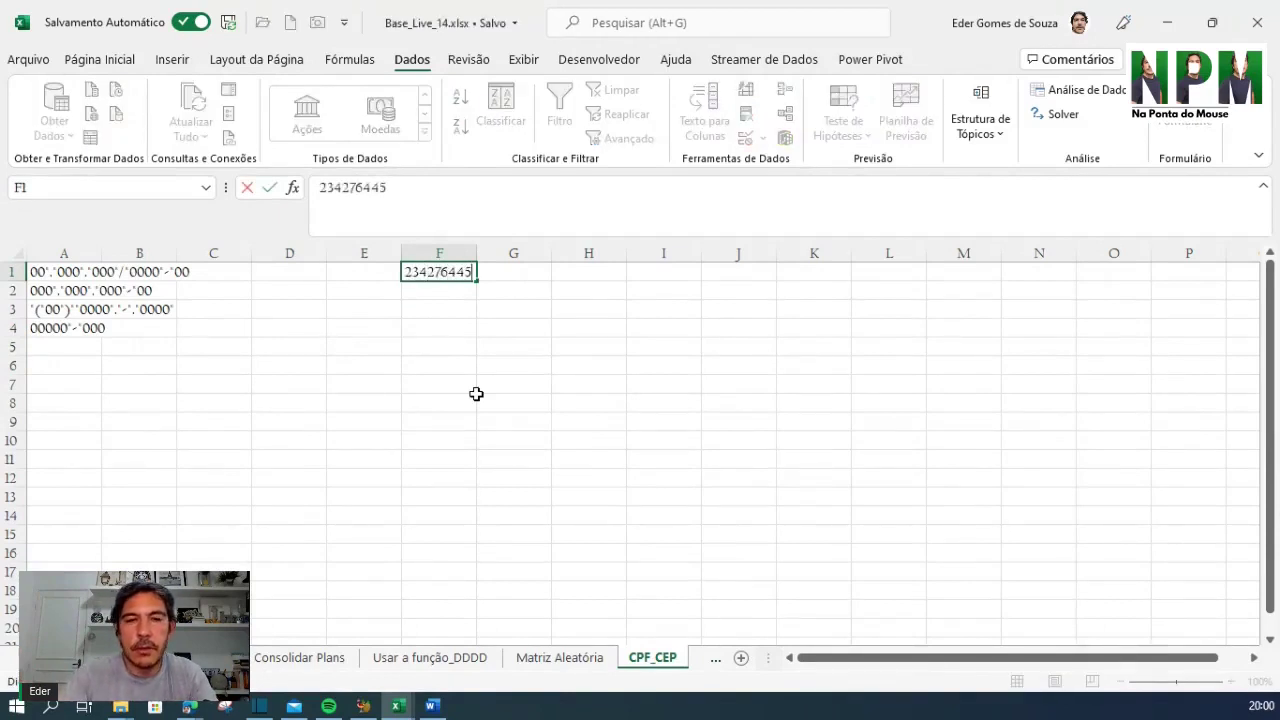
Enter two 11-digit sample CPF numbers as plain digits in F1 and F2
key(Return)
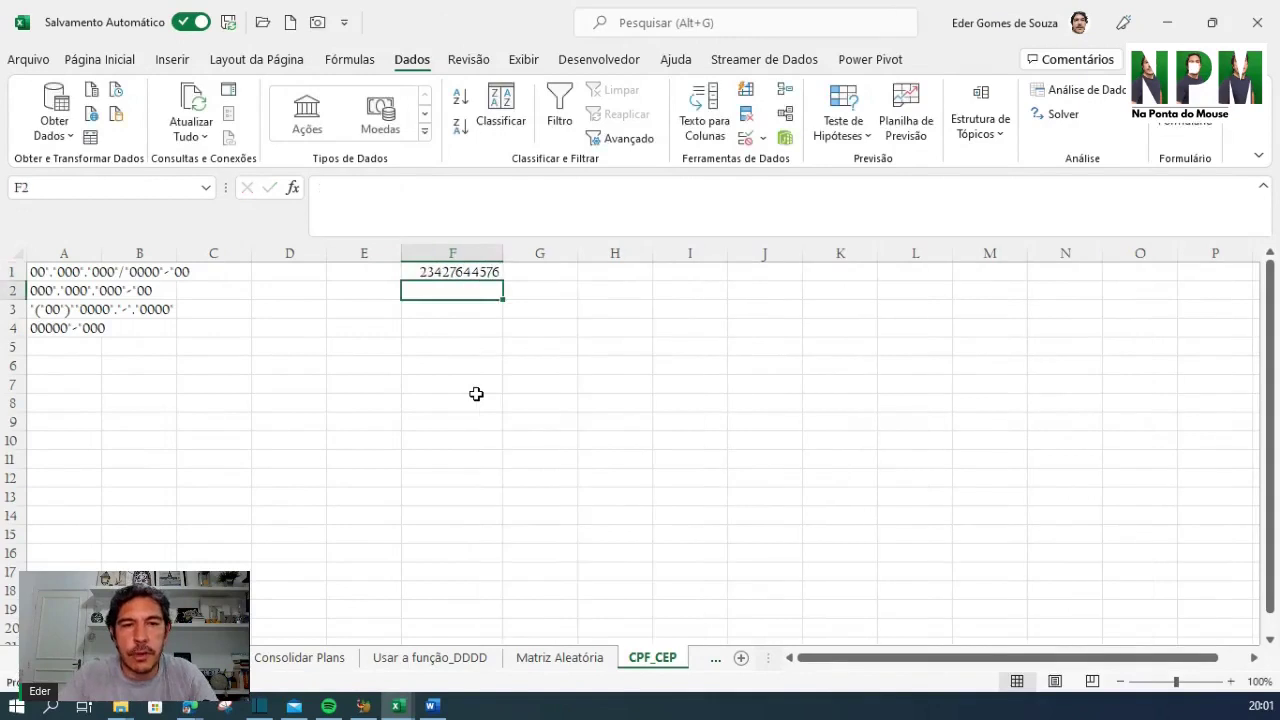
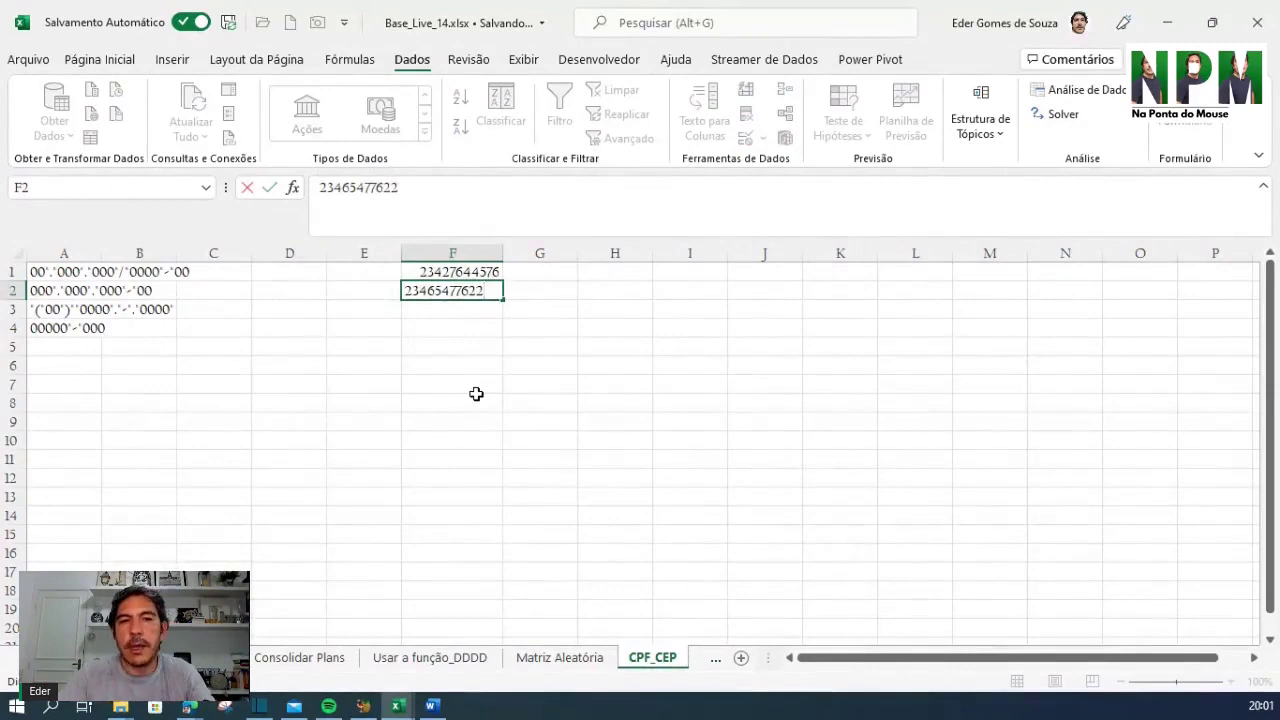
key(Return)
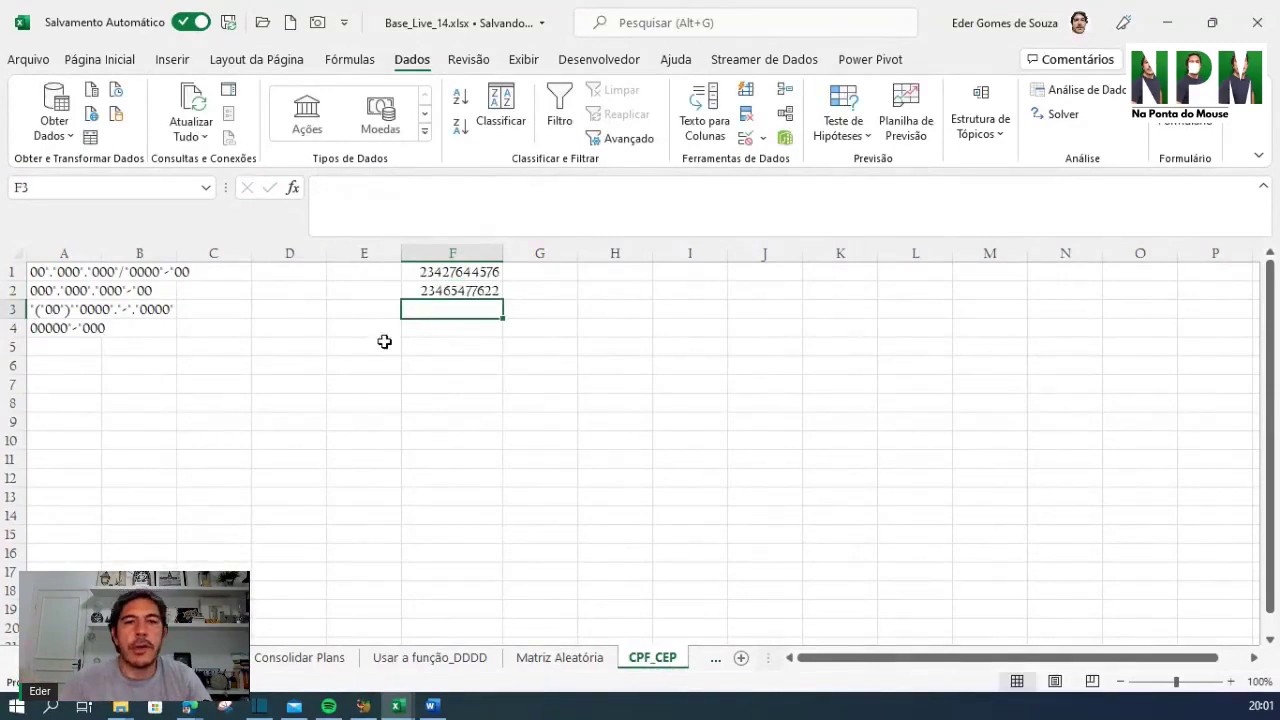
drag(480, 274, 482, 290)
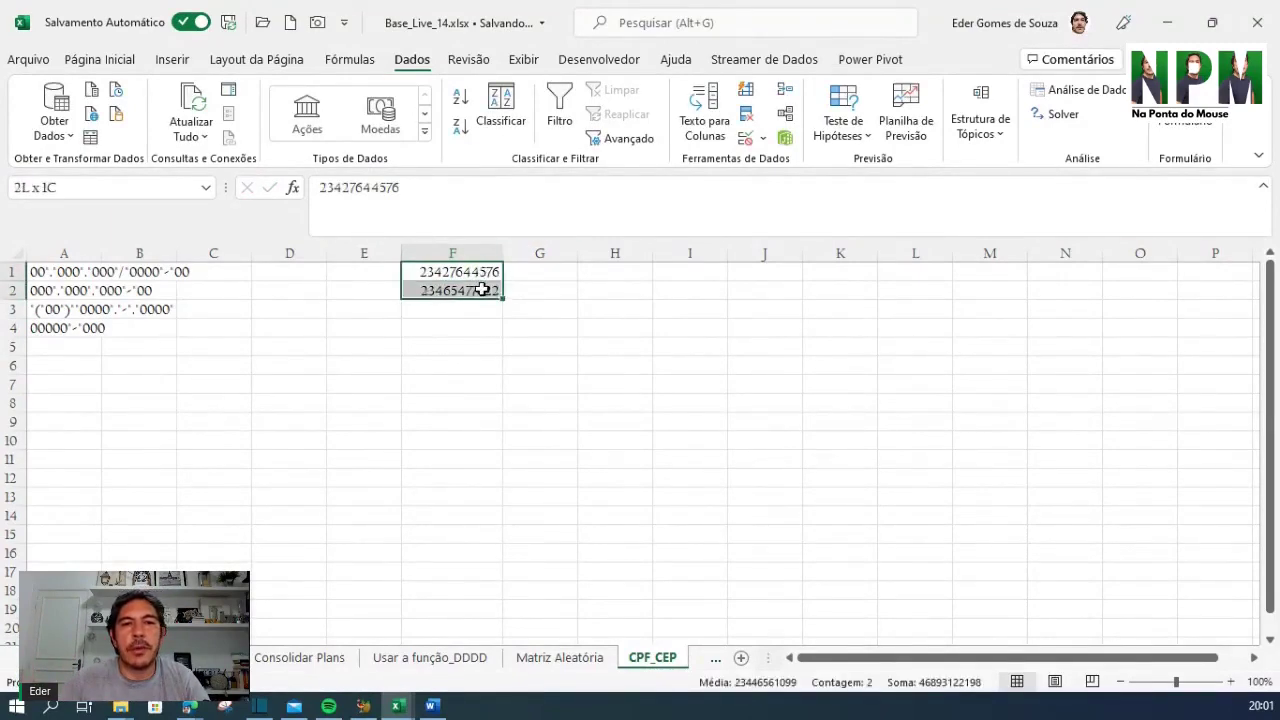
click(713, 419)
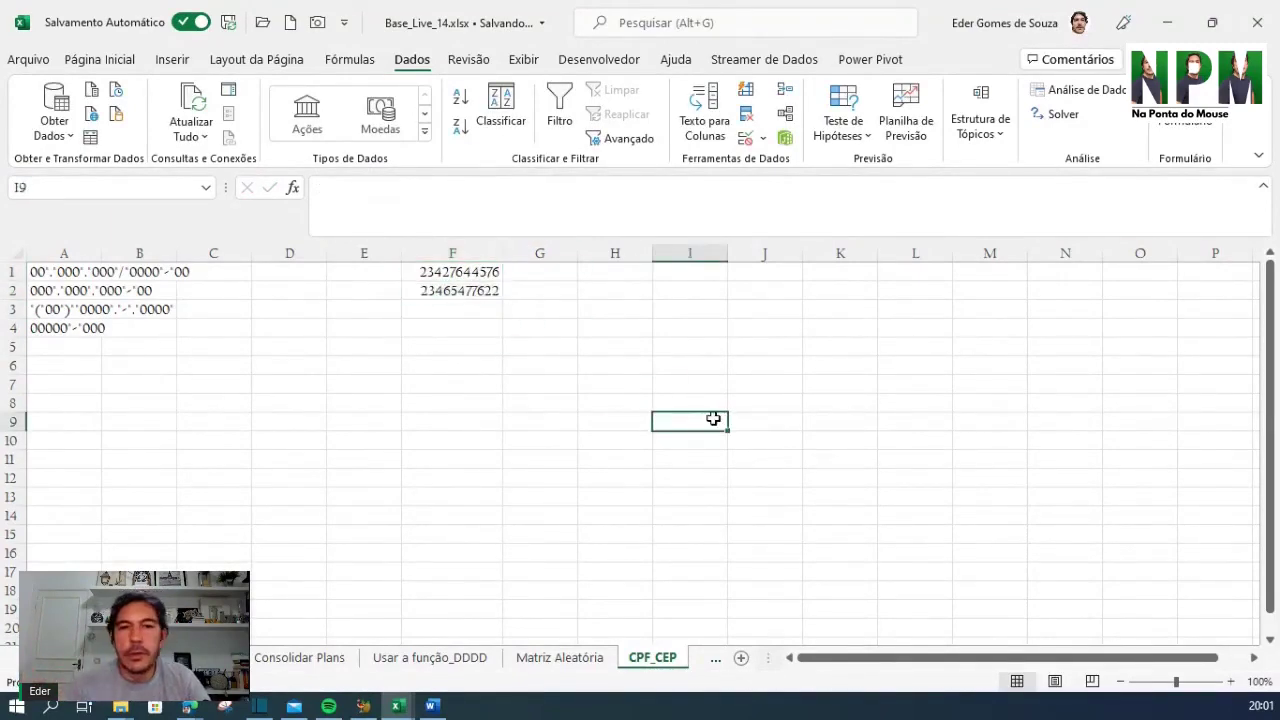
click(530, 339)
drag(460, 271, 478, 290)
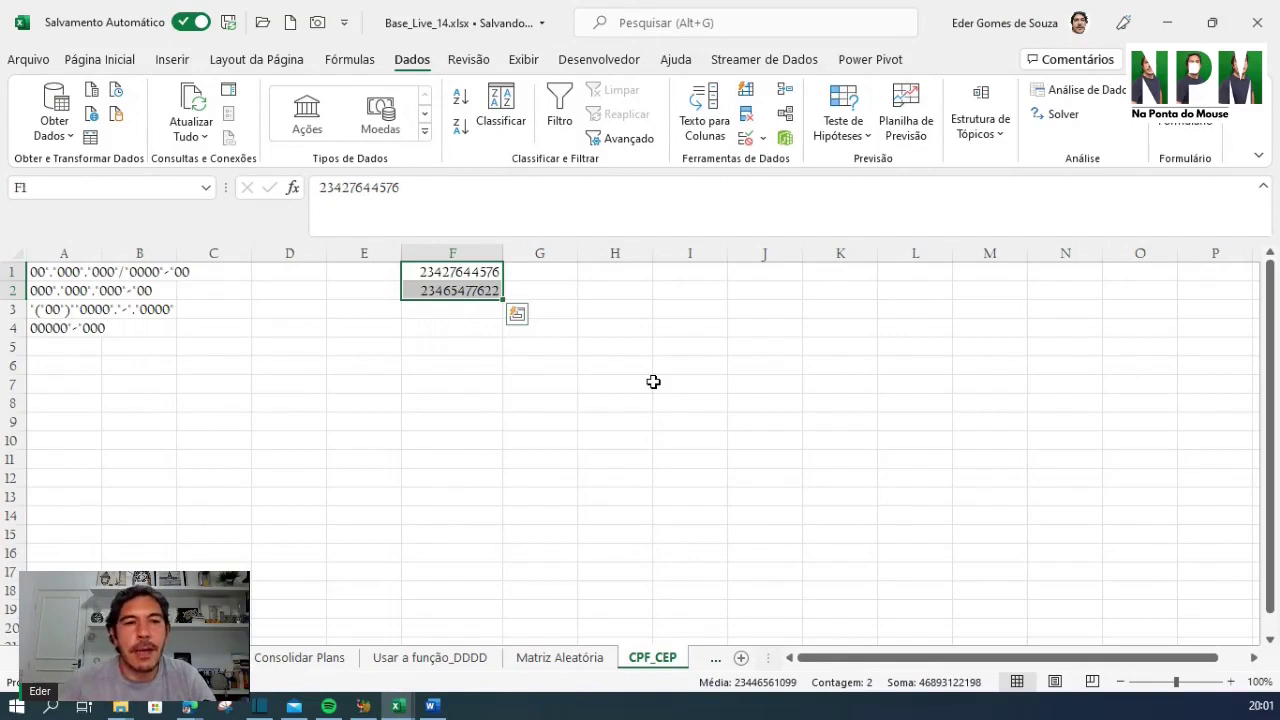
click(663, 380)
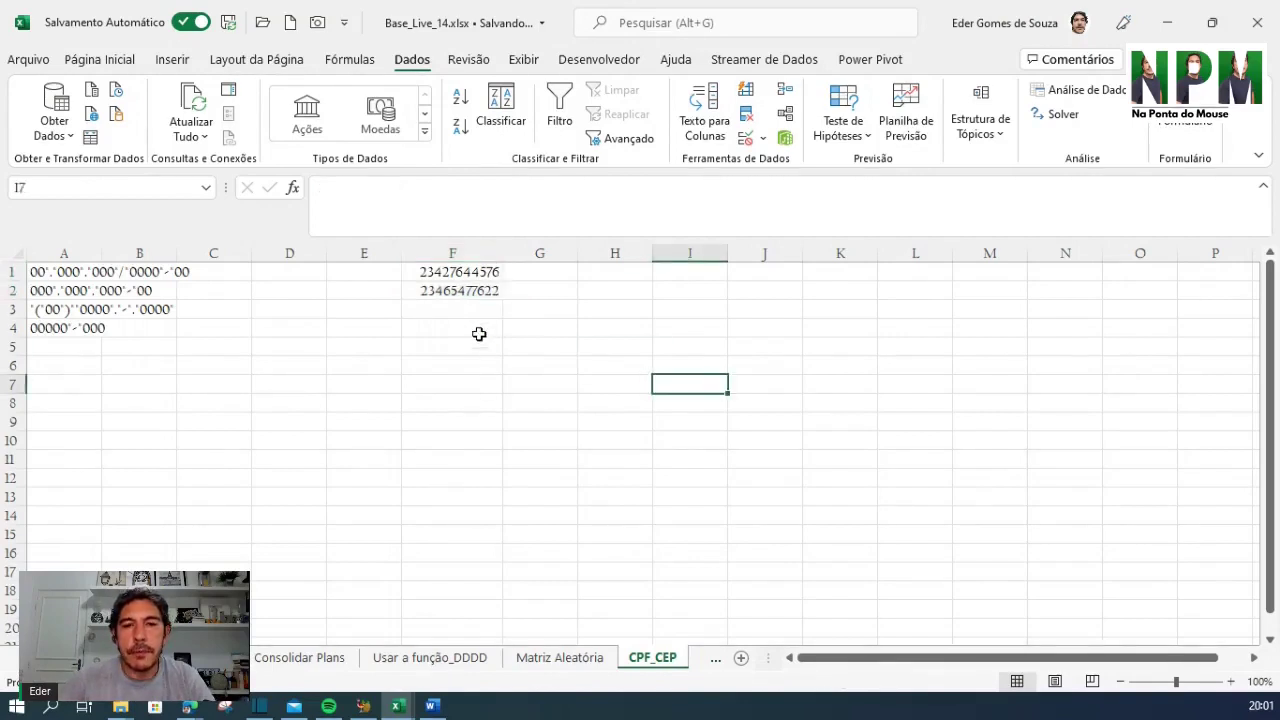
click(480, 272)
mouse_move(480, 287)
mouse_down()
mouse_move(467, 302)
mouse_move(471, 291)
mouse_up()
click(840, 366)
click(690, 347)
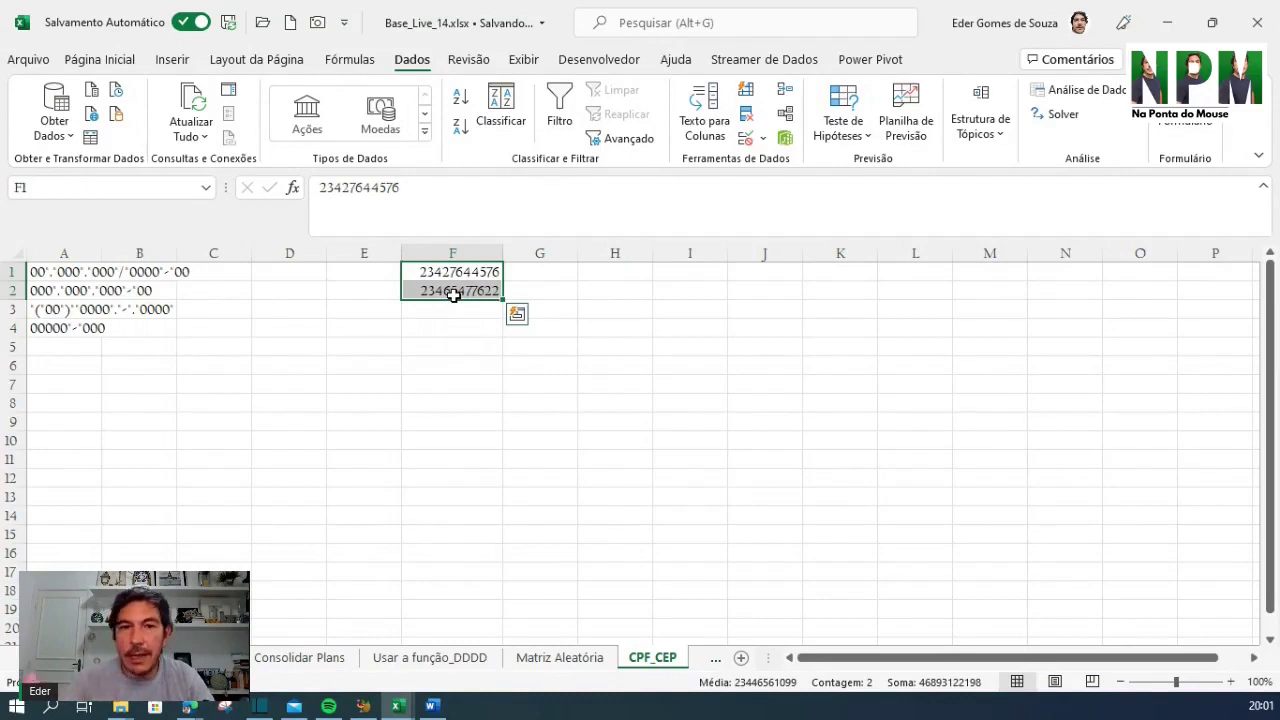
Open Formatar Células for F1:F2 and show the Especial category with its CEP, CEP + 3, Telefone and CIC types
right_click(450, 272)
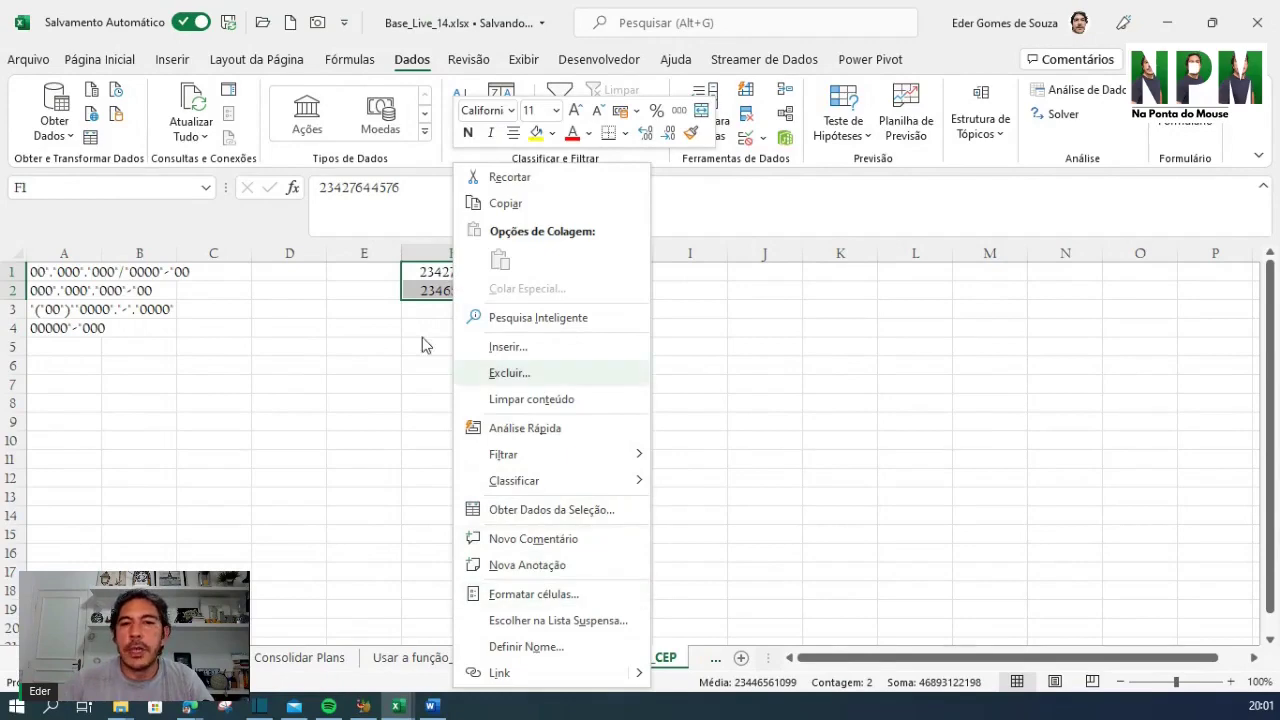
click(547, 598)
drag(494, 246, 743, 155)
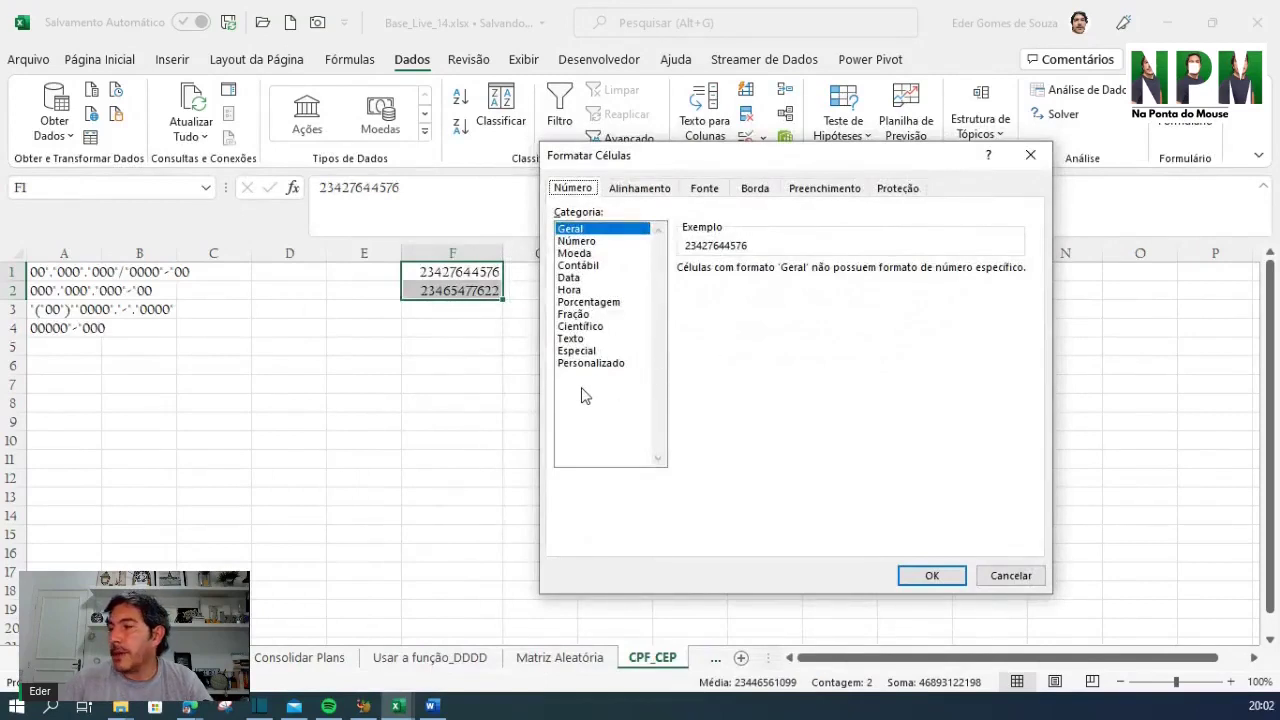
click(587, 351)
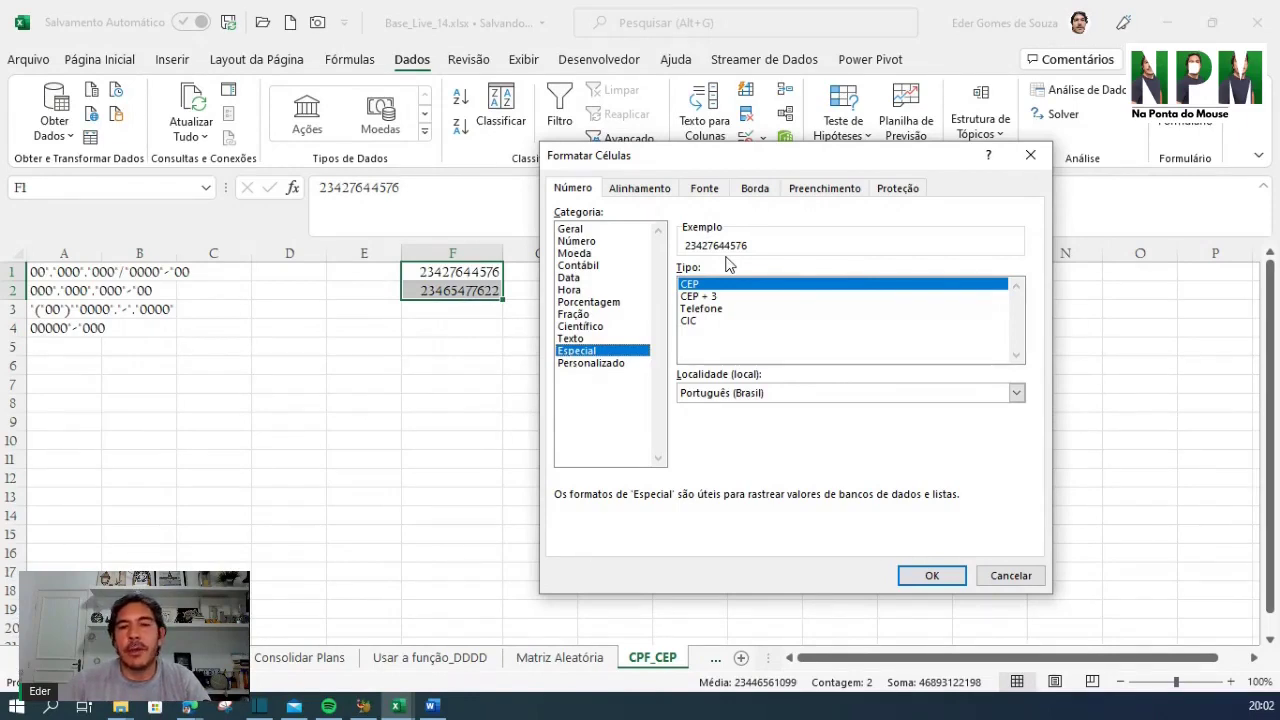
Apply the Especial CIC format to F1:F2, adding a dash before each number's last two digits
click(697, 323)
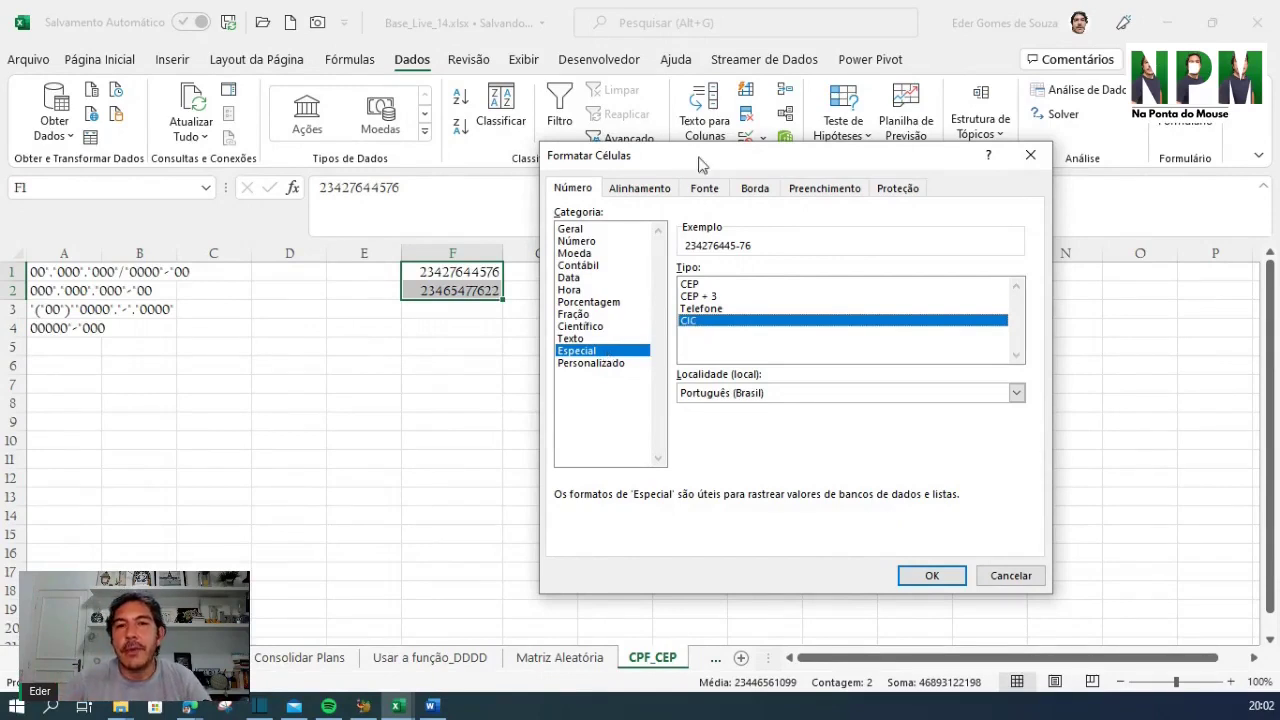
drag(694, 153, 775, 130)
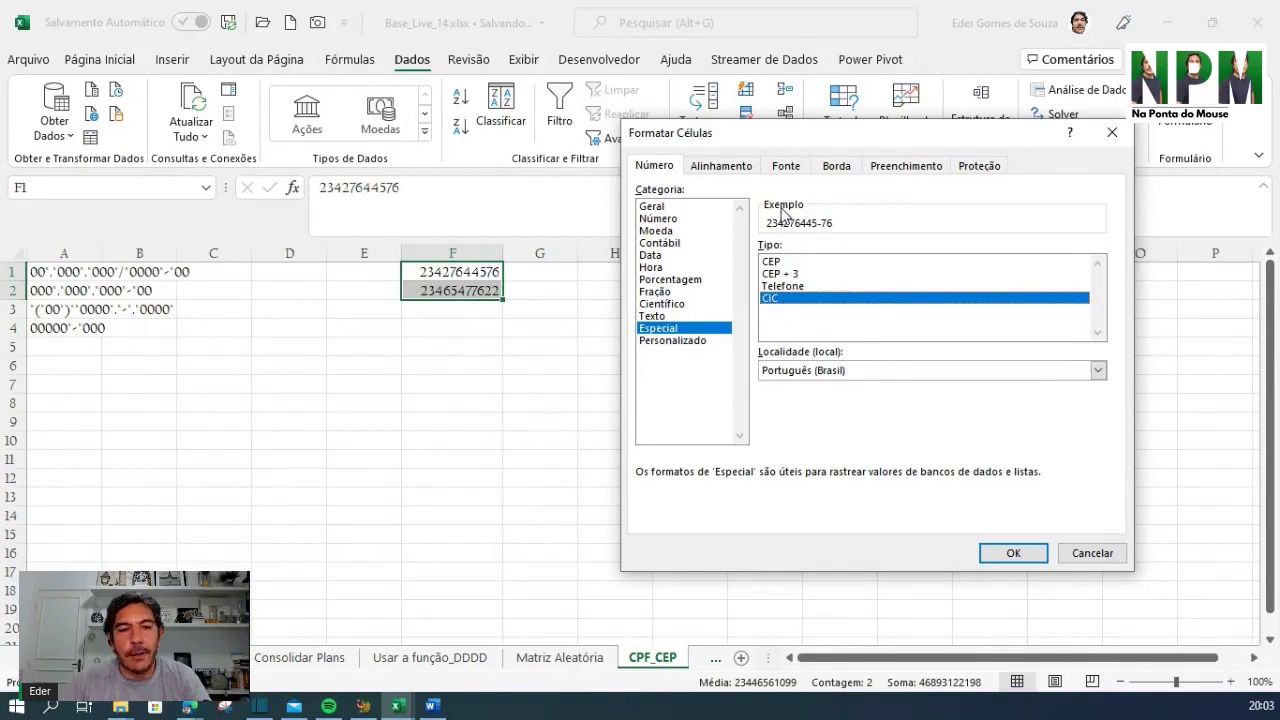
drag(814, 145, 309, 143)
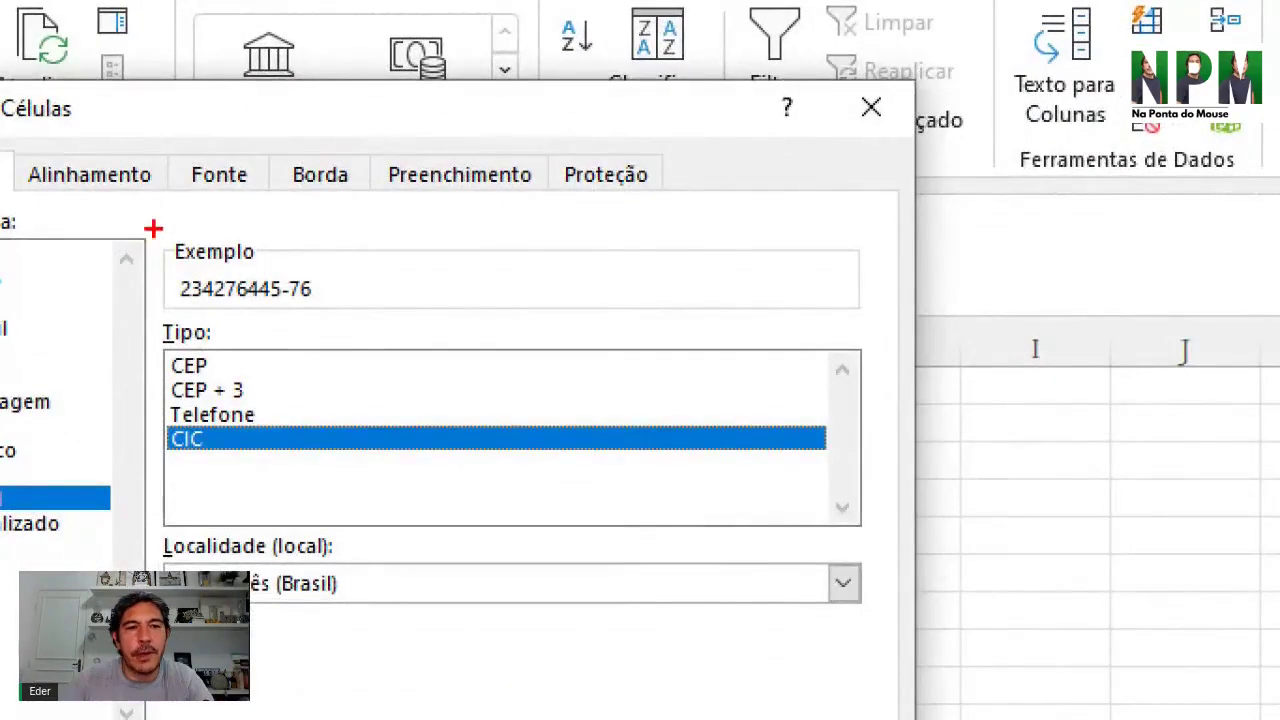
drag(229, 213, 380, 281)
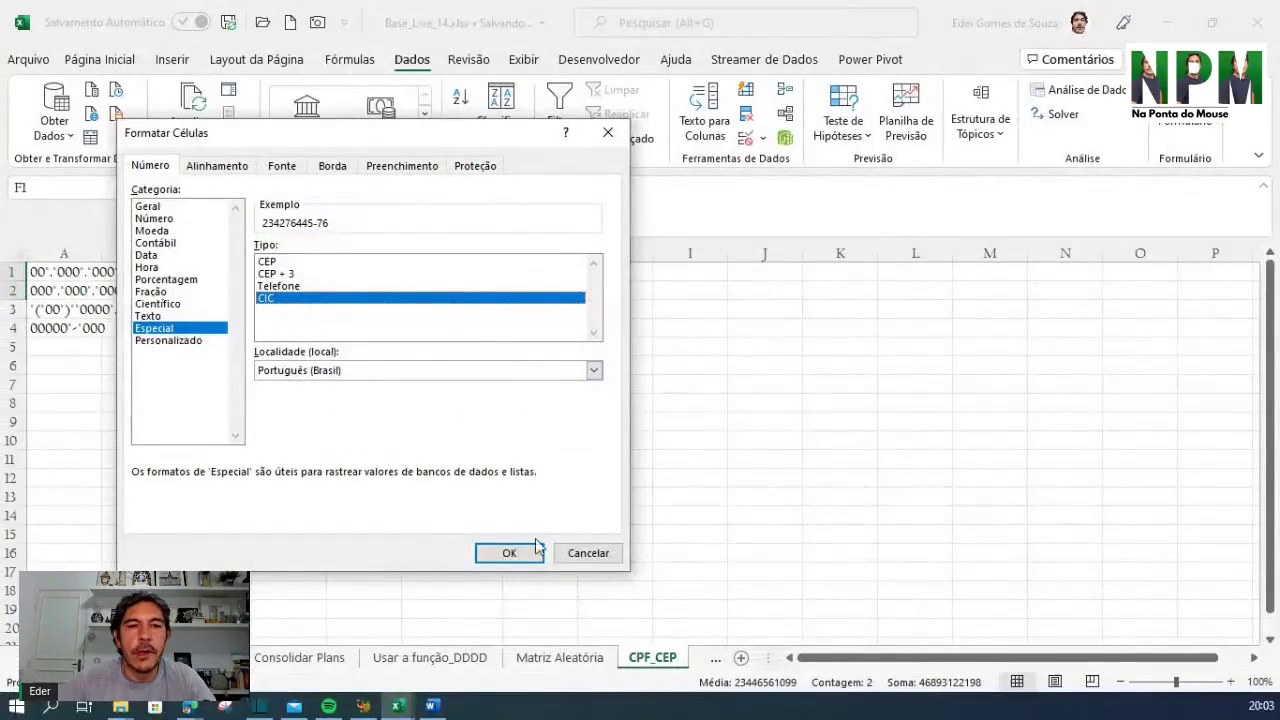
click(509, 553)
click(599, 402)
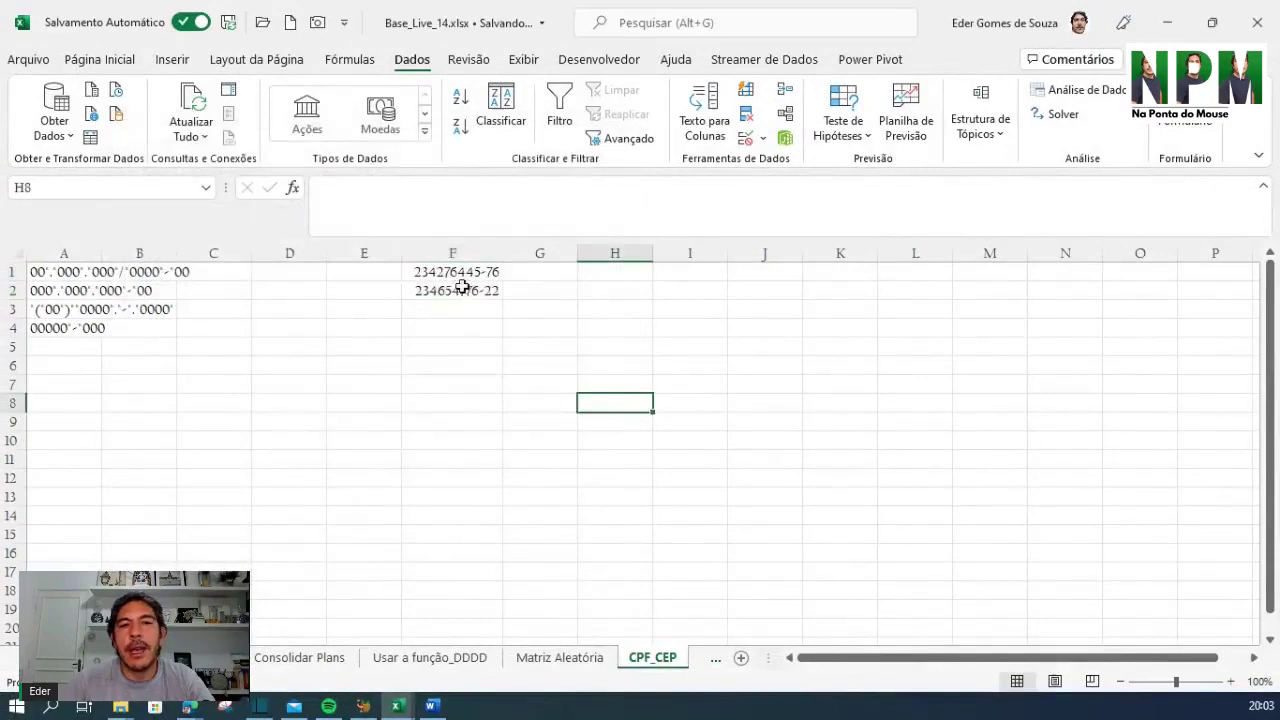
Select F1:F2 and undo the CIC format so both numbers show as plain digits
click(460, 278)
drag(460, 278, 458, 292)
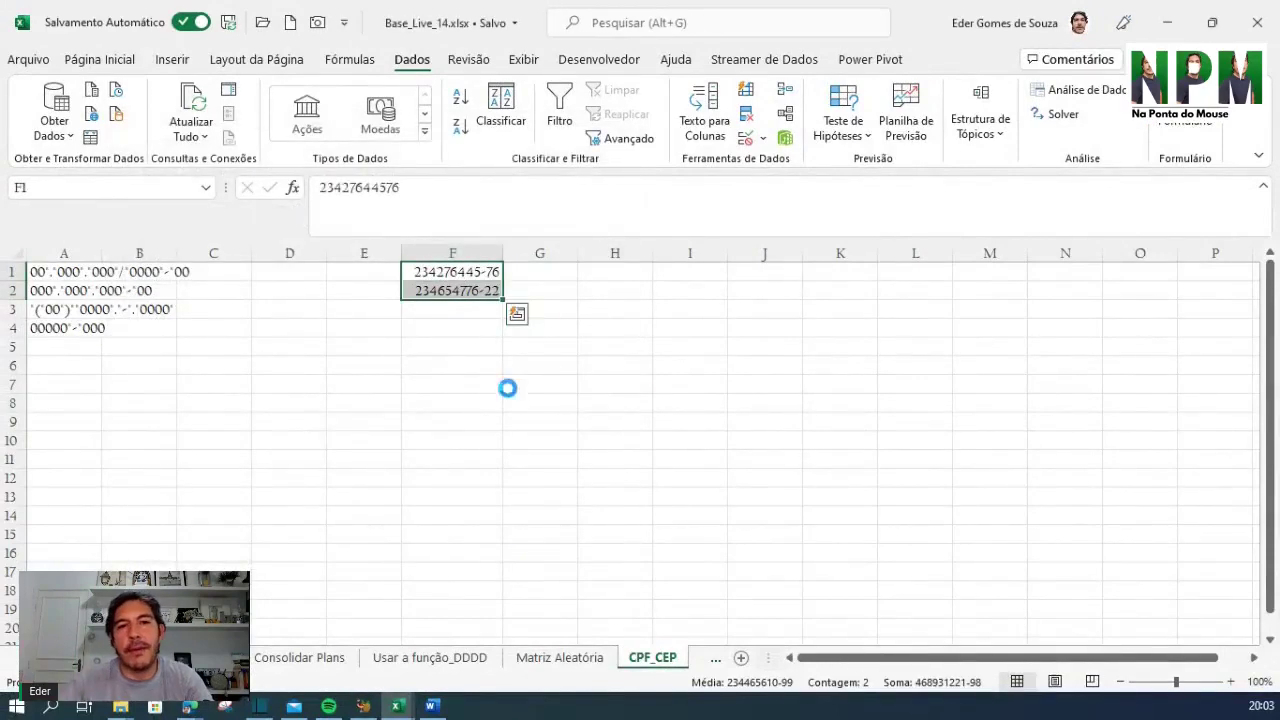
key(ctrl+z)
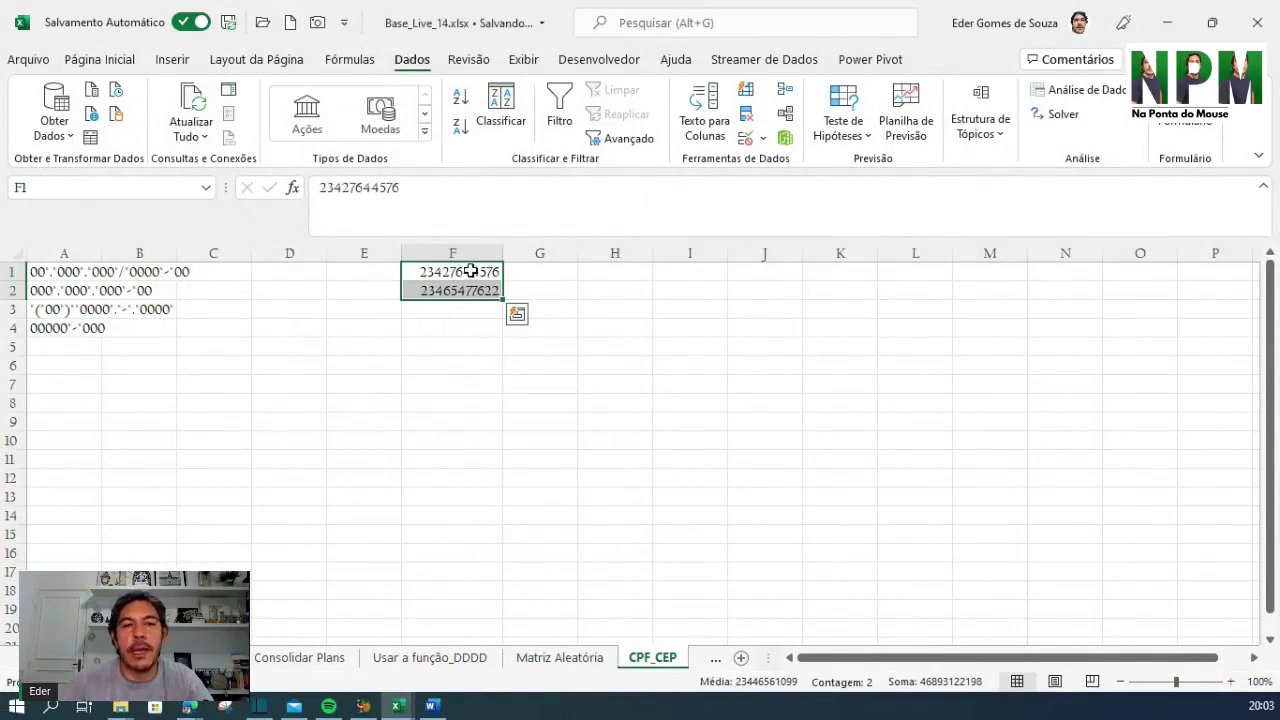
Preview the Especial CEP + 3 format for F1:F2, then cancel without applying it
right_click(470, 271)
click(551, 595)
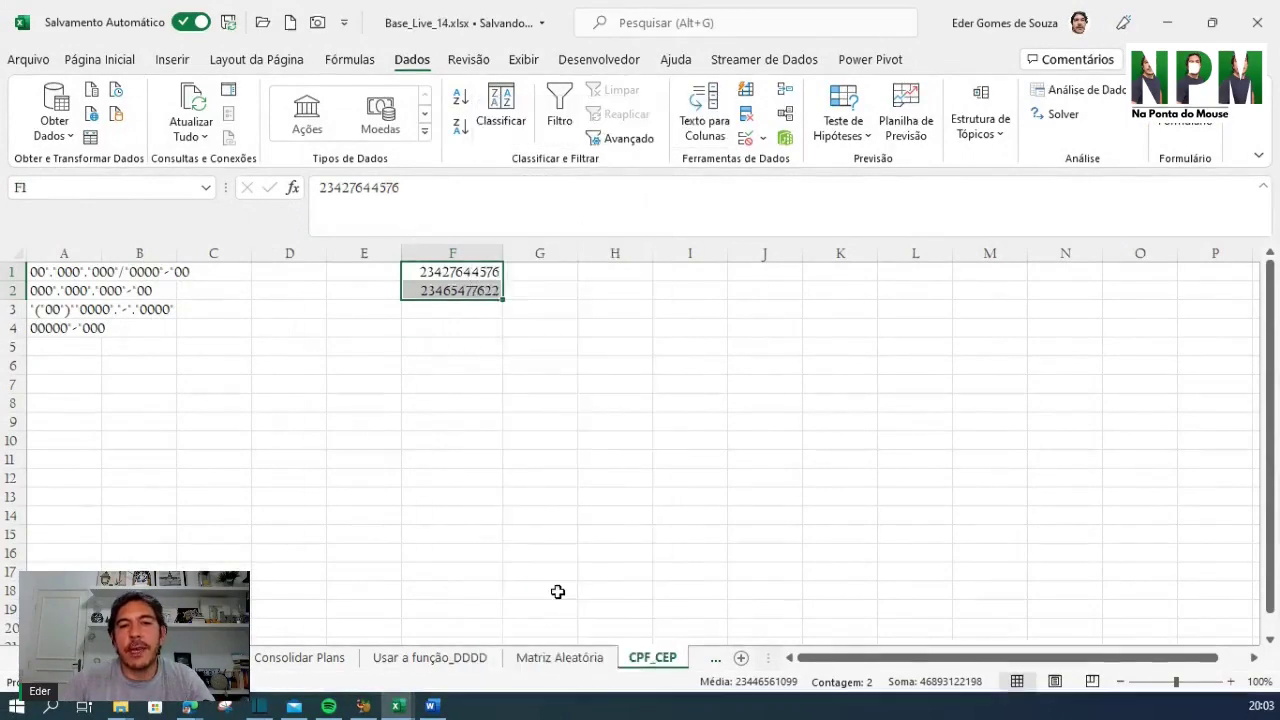
click(336, 440)
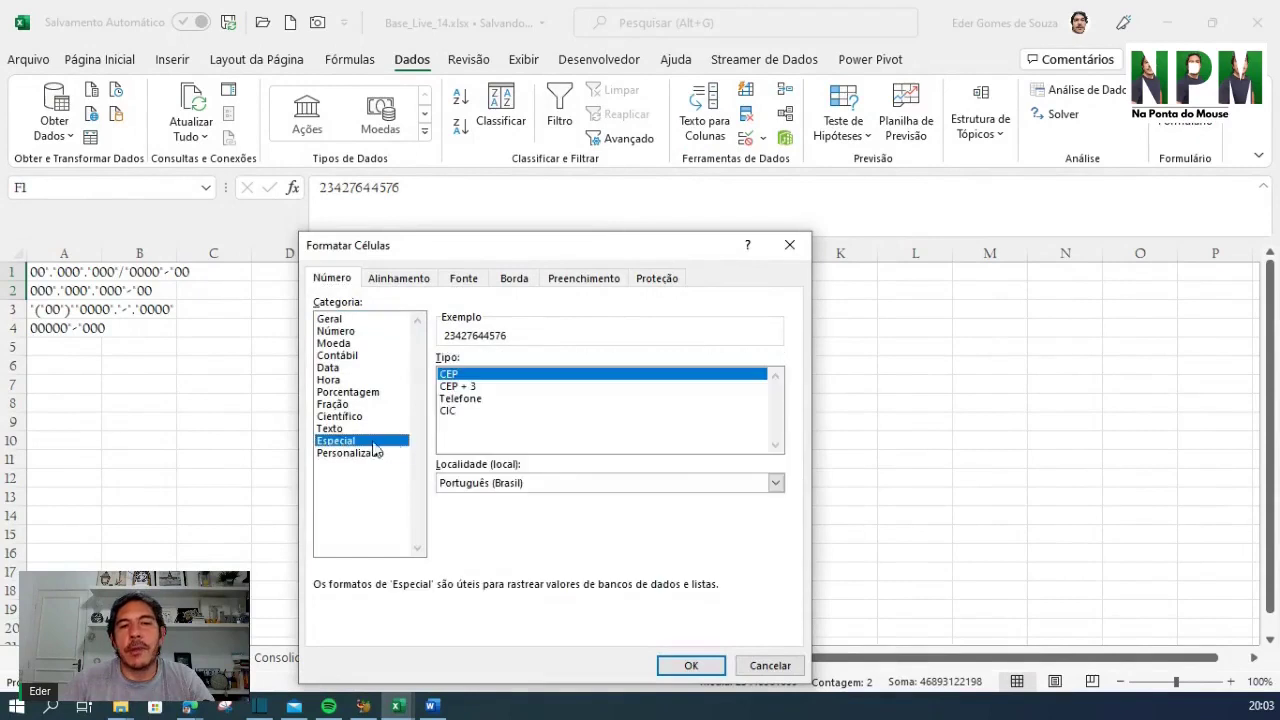
click(468, 387)
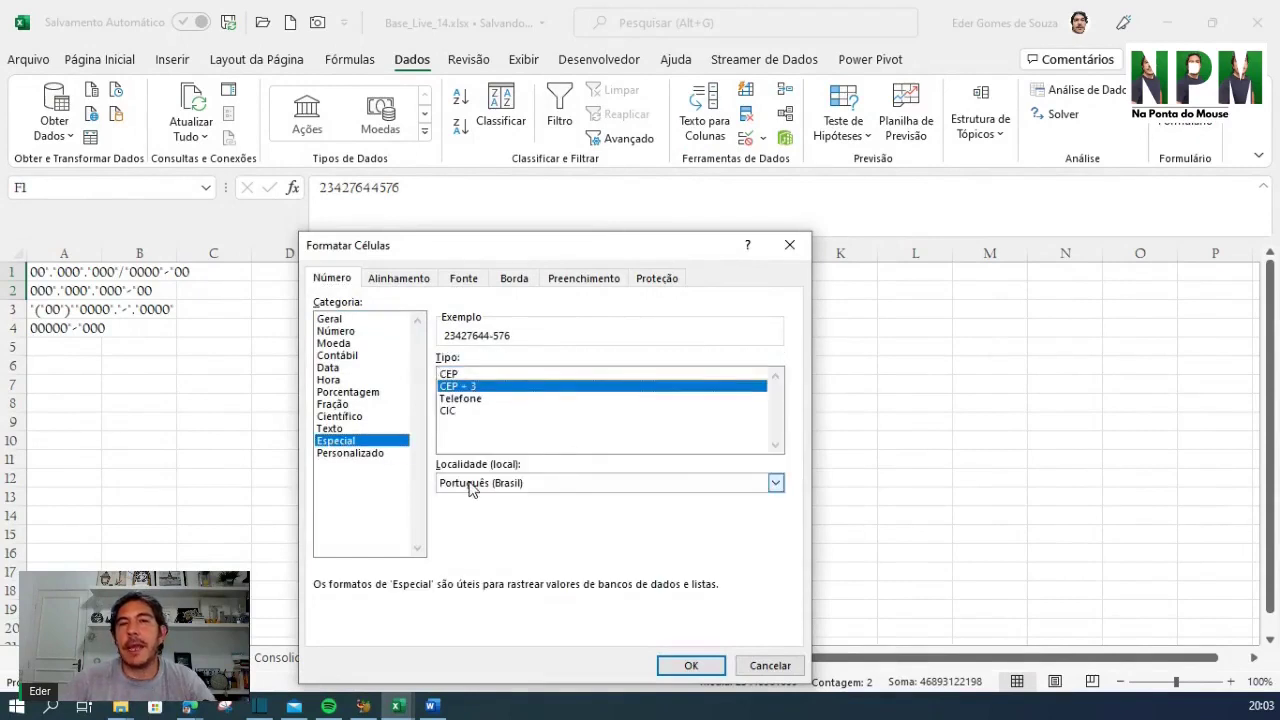
click(710, 667)
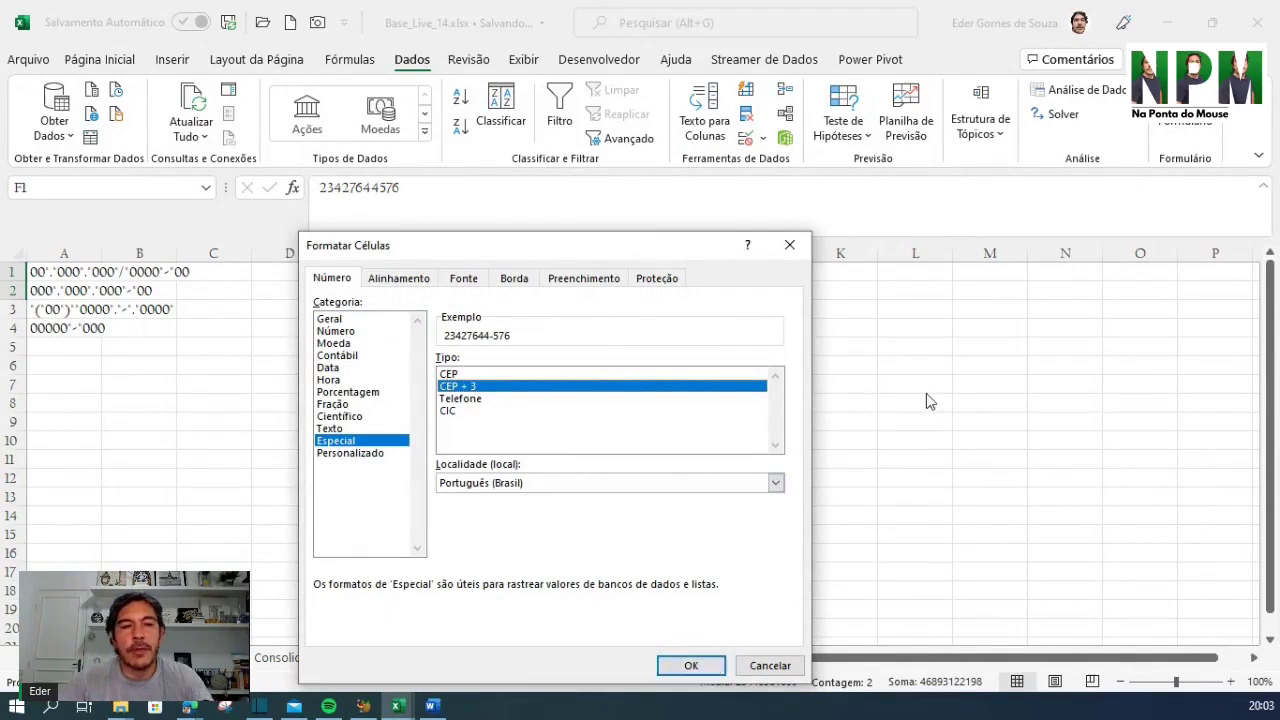
click(806, 404)
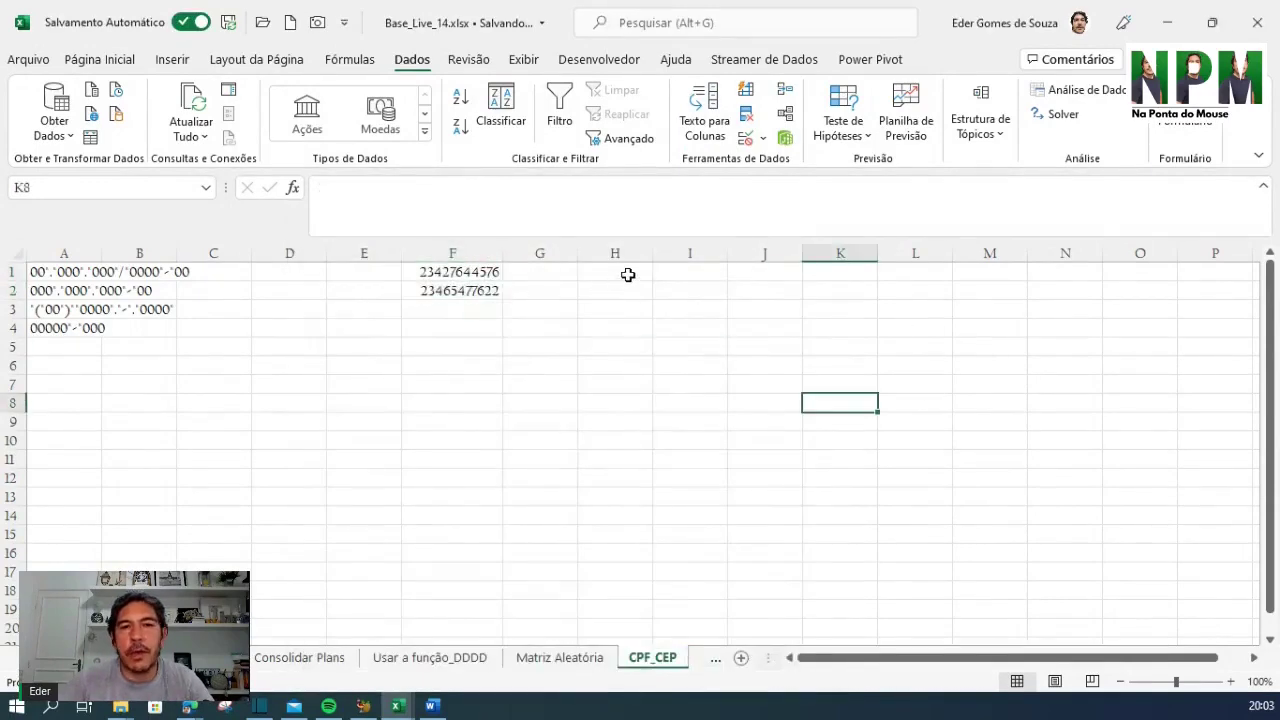
Enter the postal code 06185235 in cell H1, then reselect H1
mouse_move(629, 274)
mouse_down()
mouse_move(631, 329)
mouse_move(636, 277)
mouse_up()
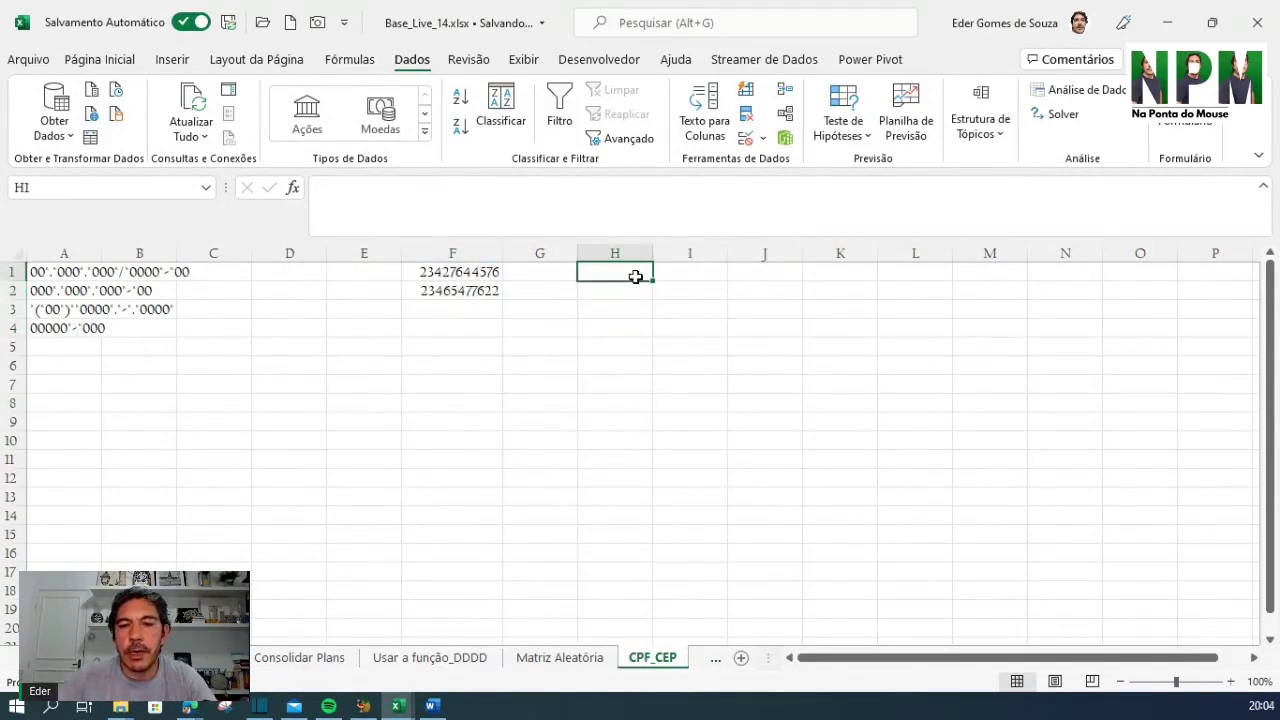
text(056)
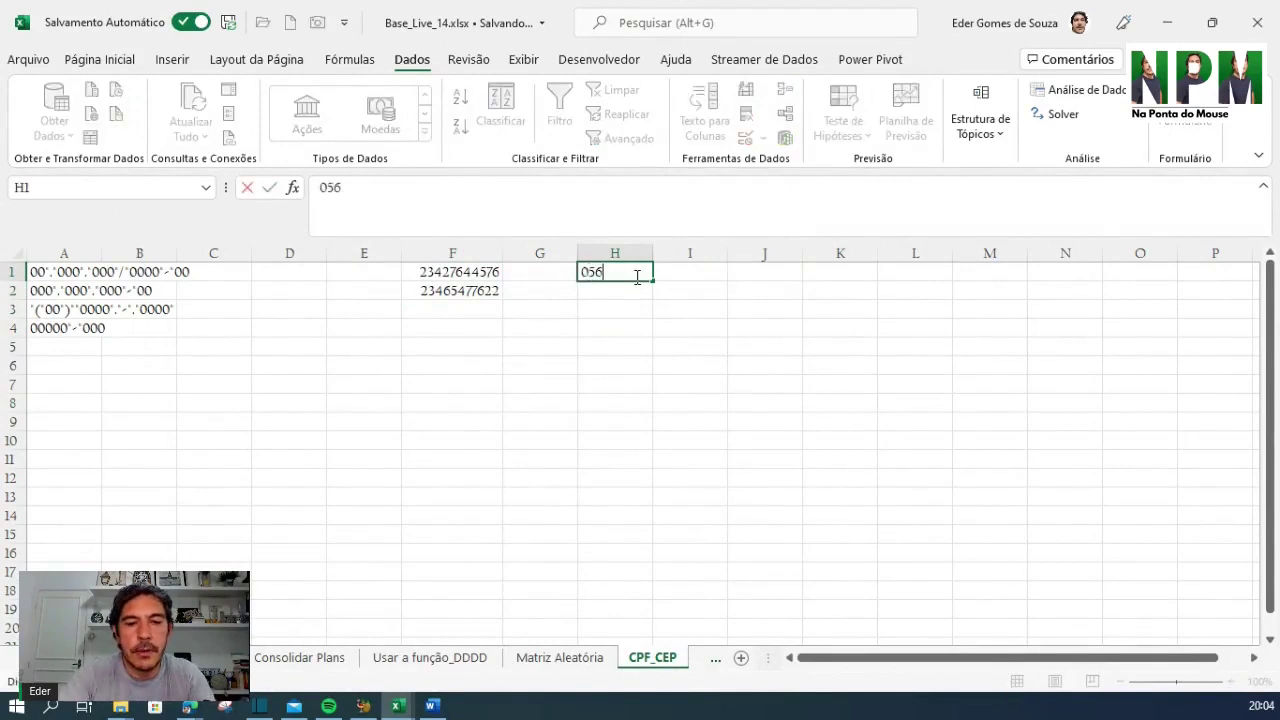
key(BackSpace)
key(BackSpace)
key(BackSpace)
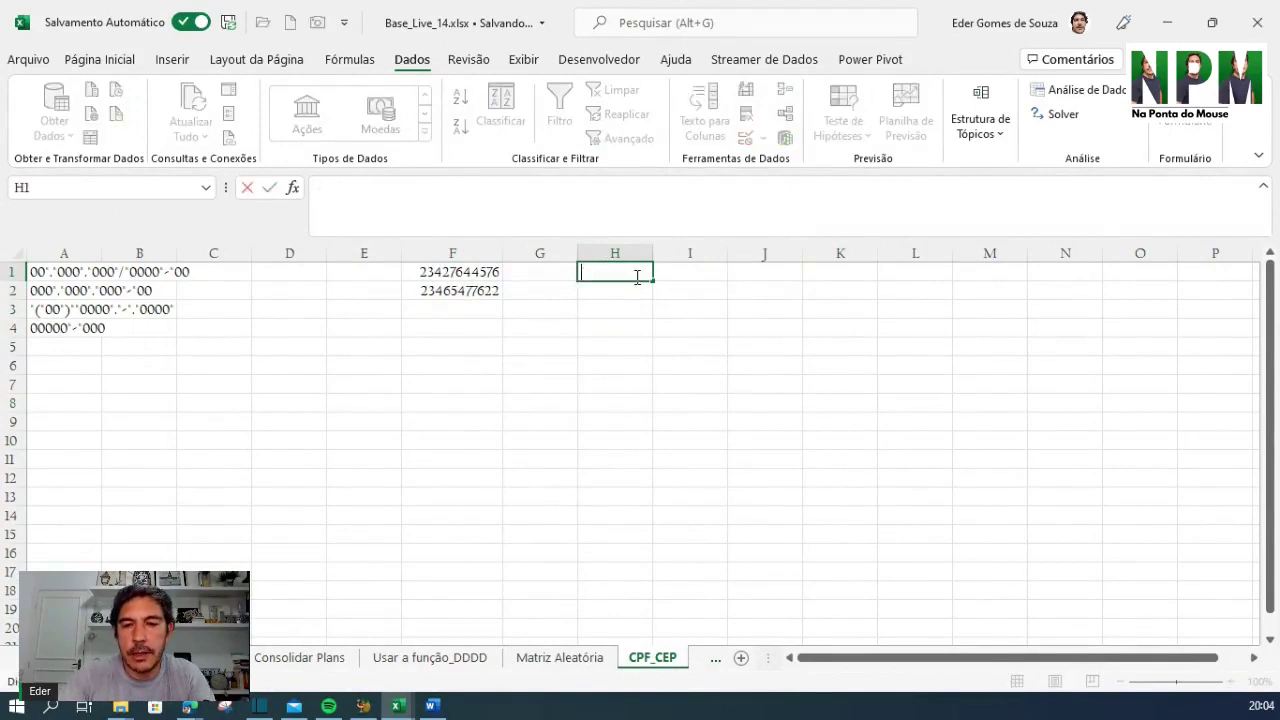
text(06)
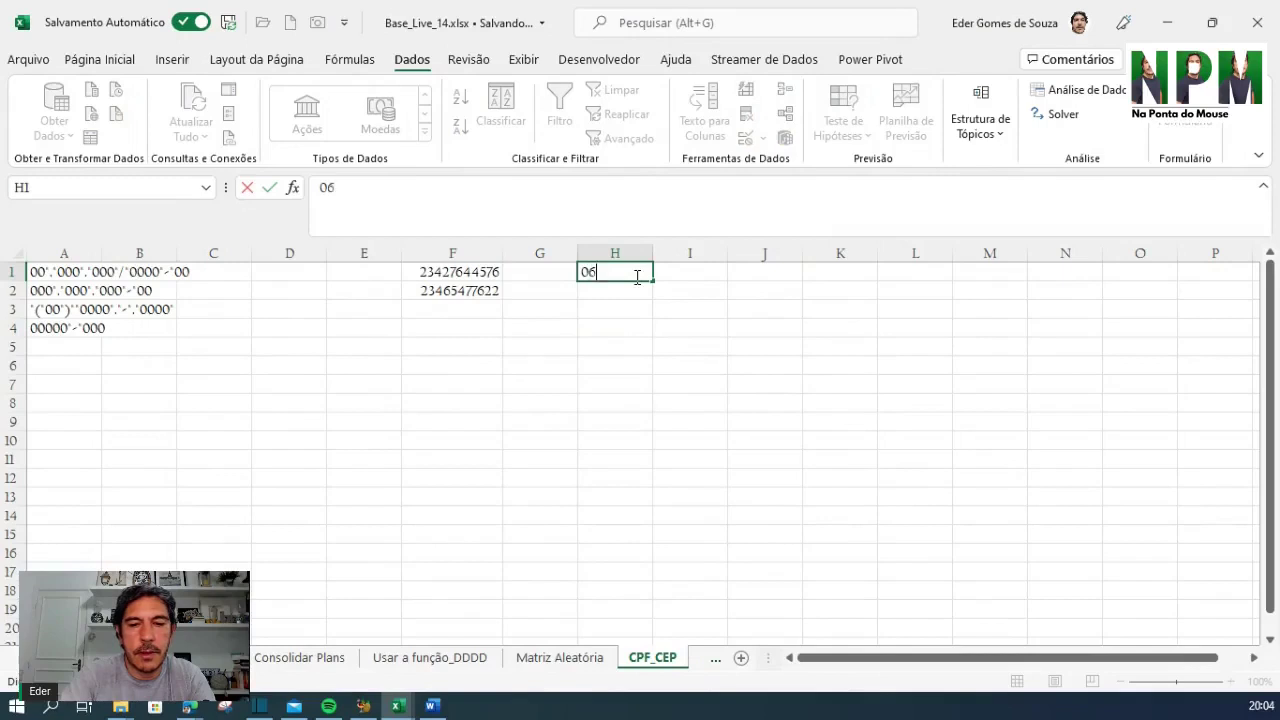
text(185235)
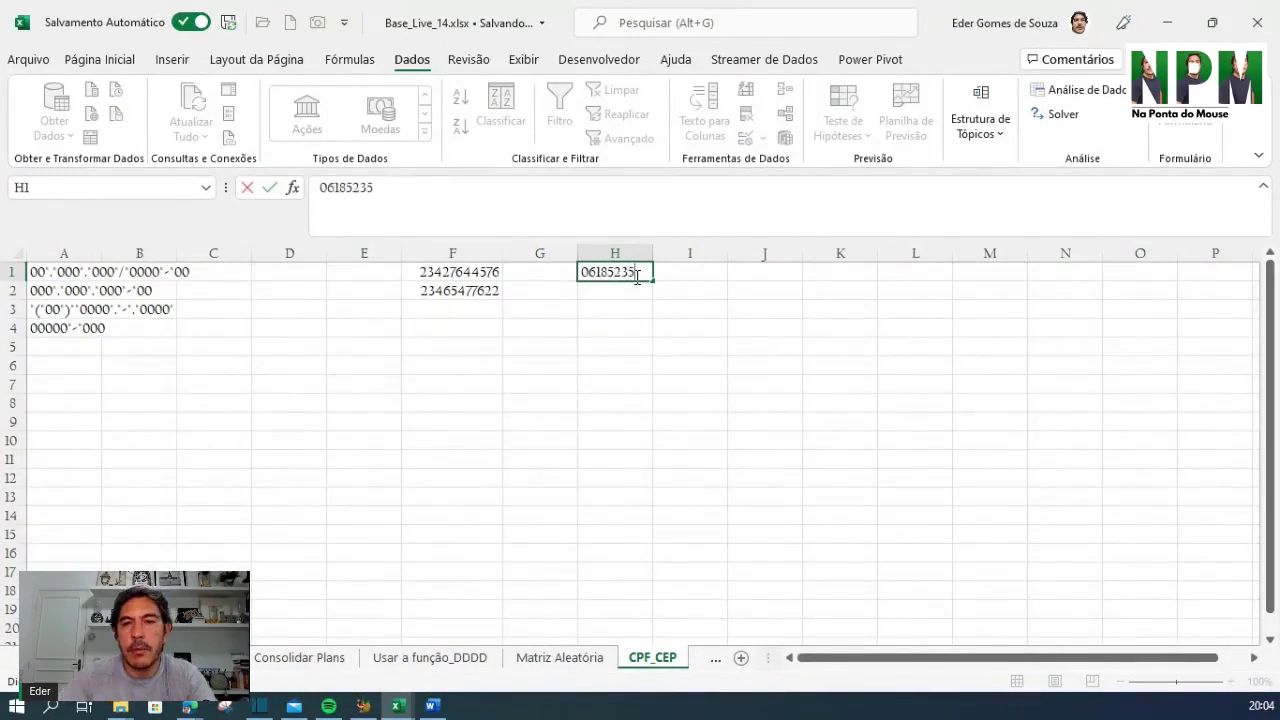
key(Return)
click(636, 277)
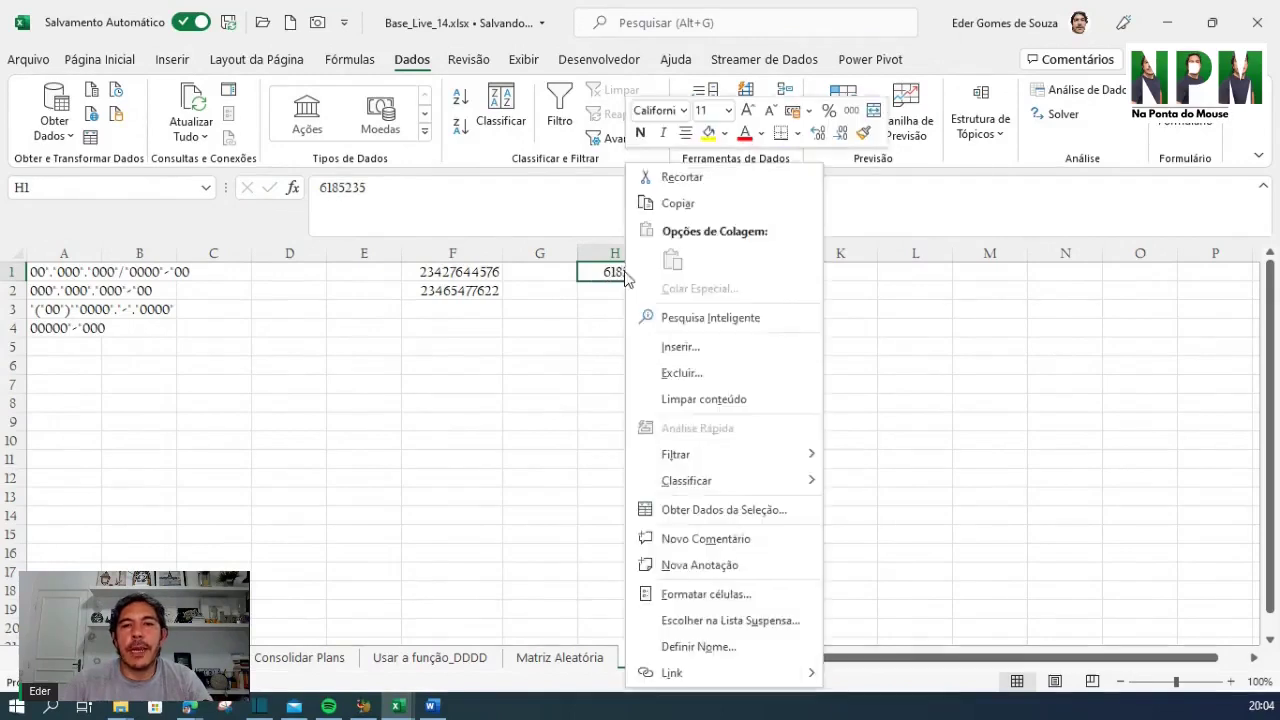
In Formatar células for H1, preview the Especial CEP + 3 format showing 06185-235
right_click(624, 272)
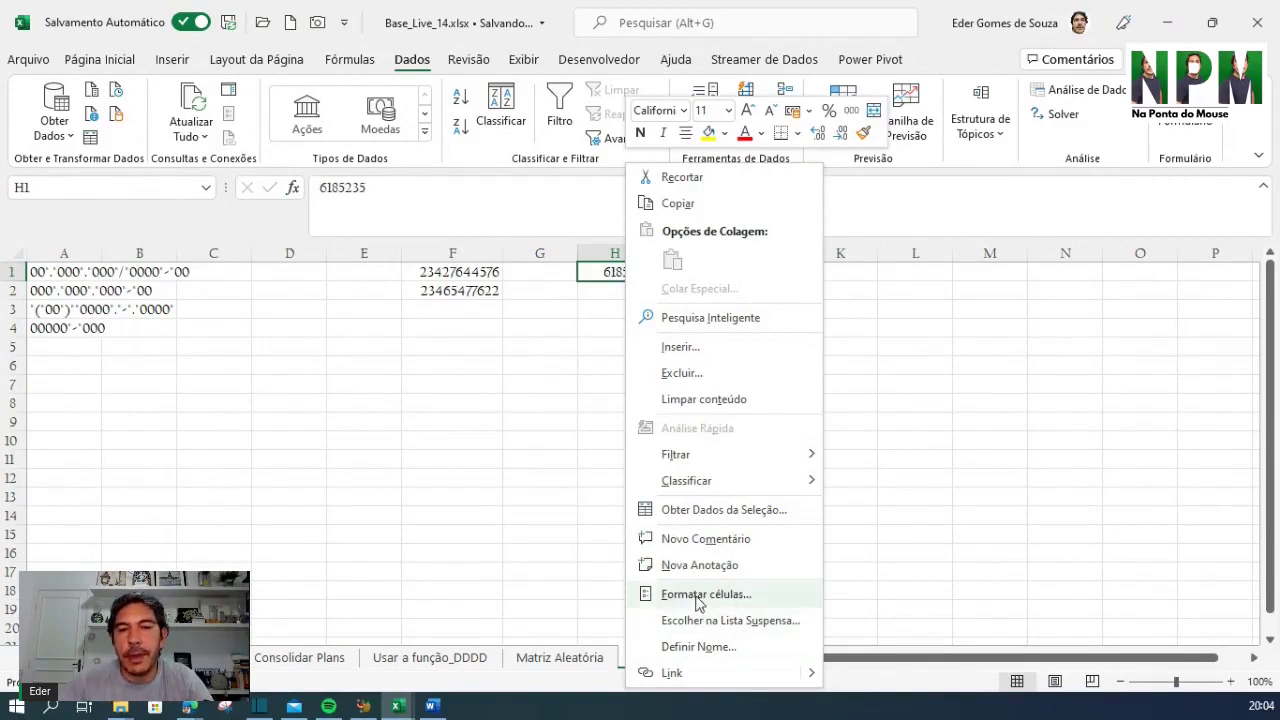
click(699, 593)
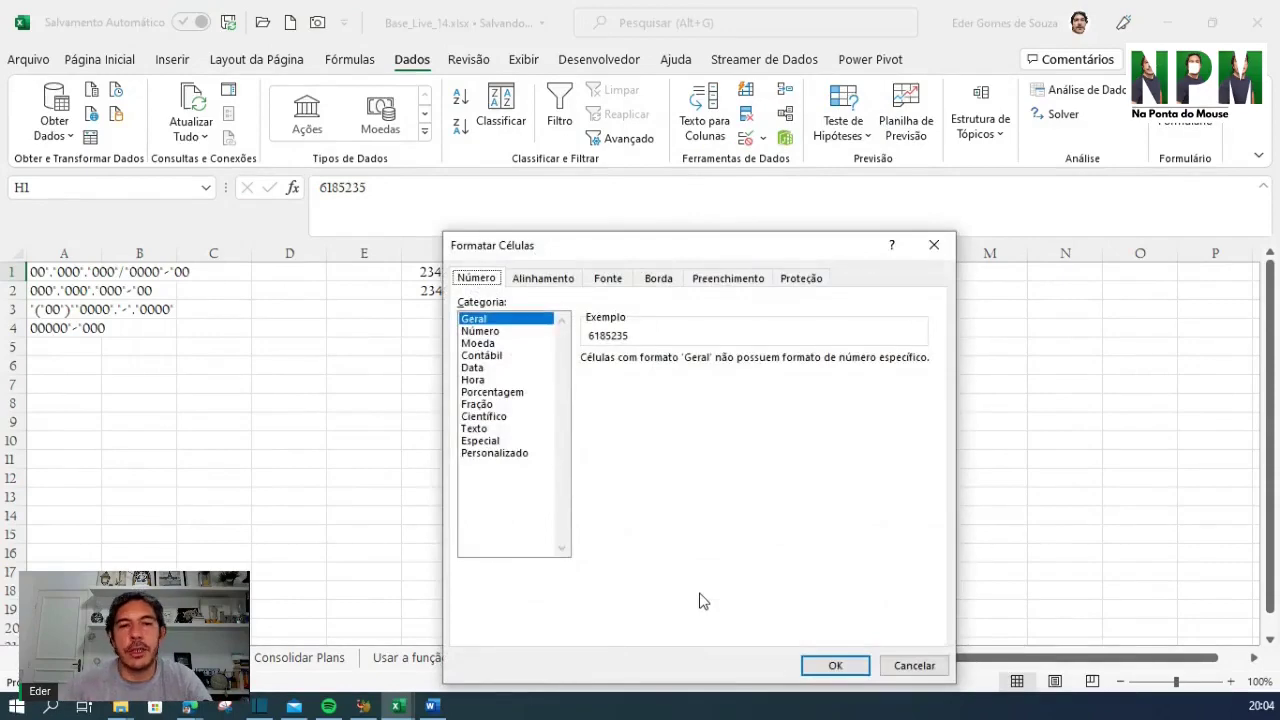
click(499, 440)
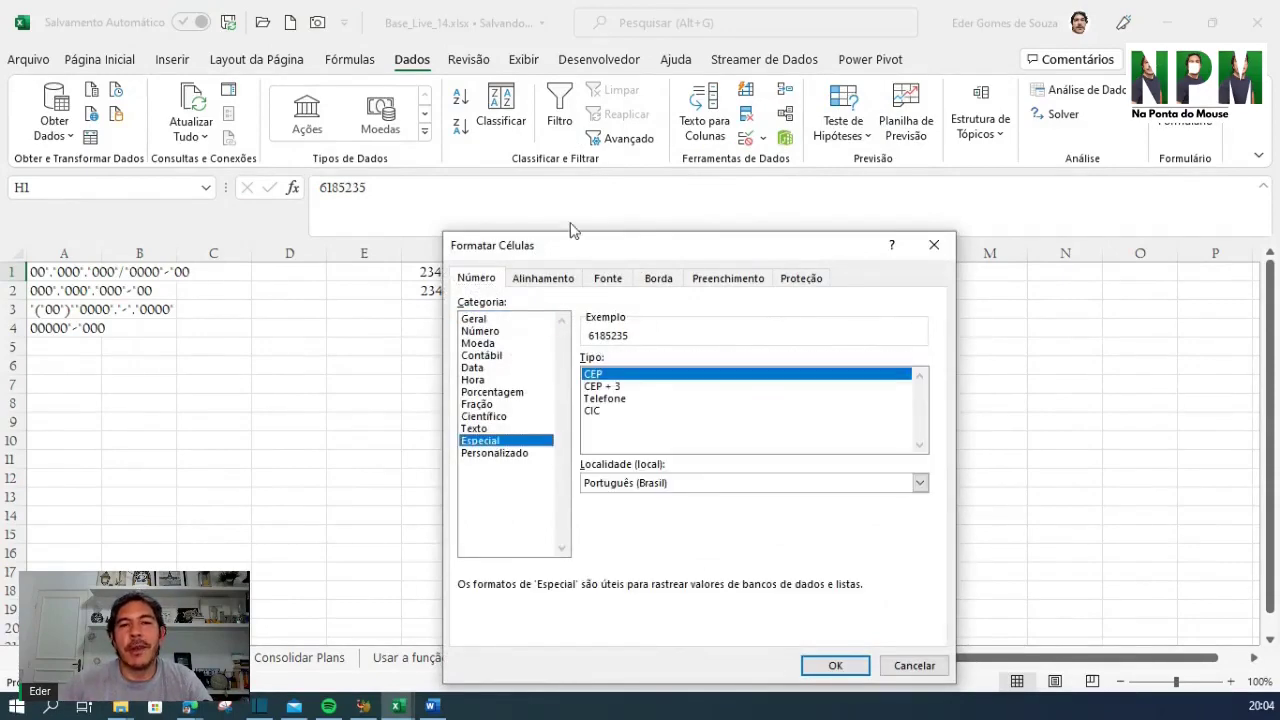
drag(591, 249, 751, 181)
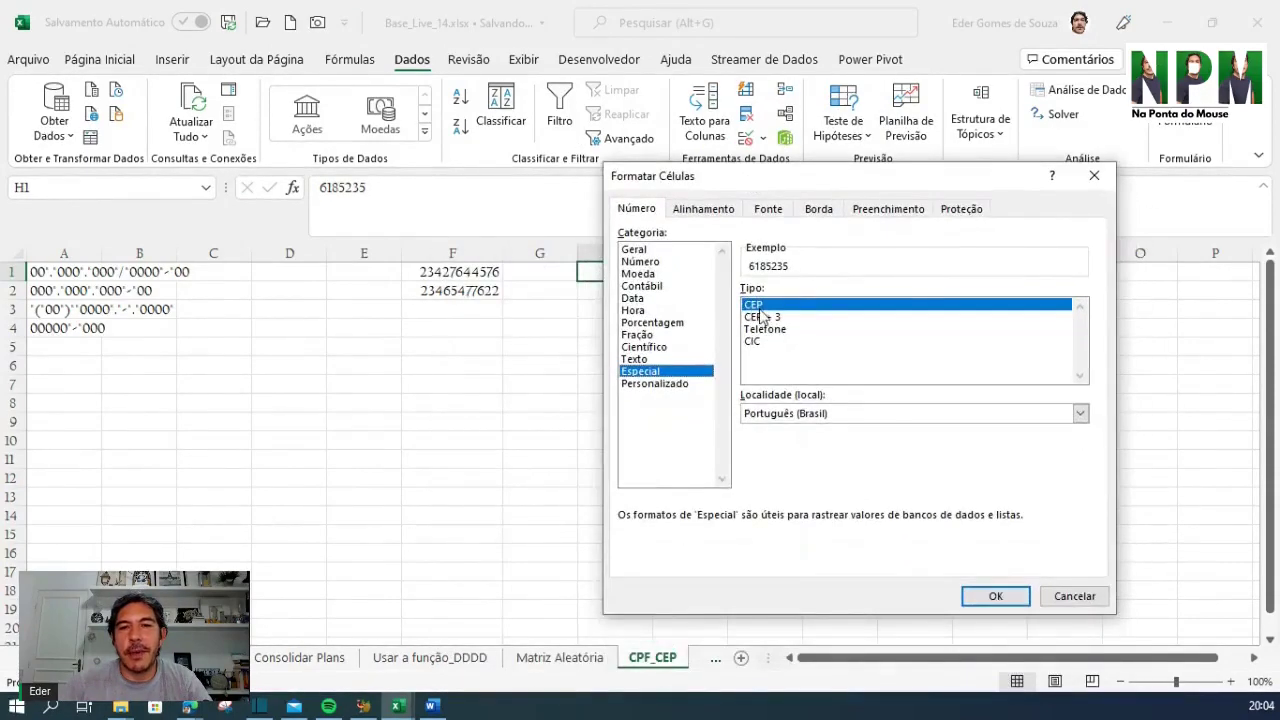
drag(776, 329, 772, 320)
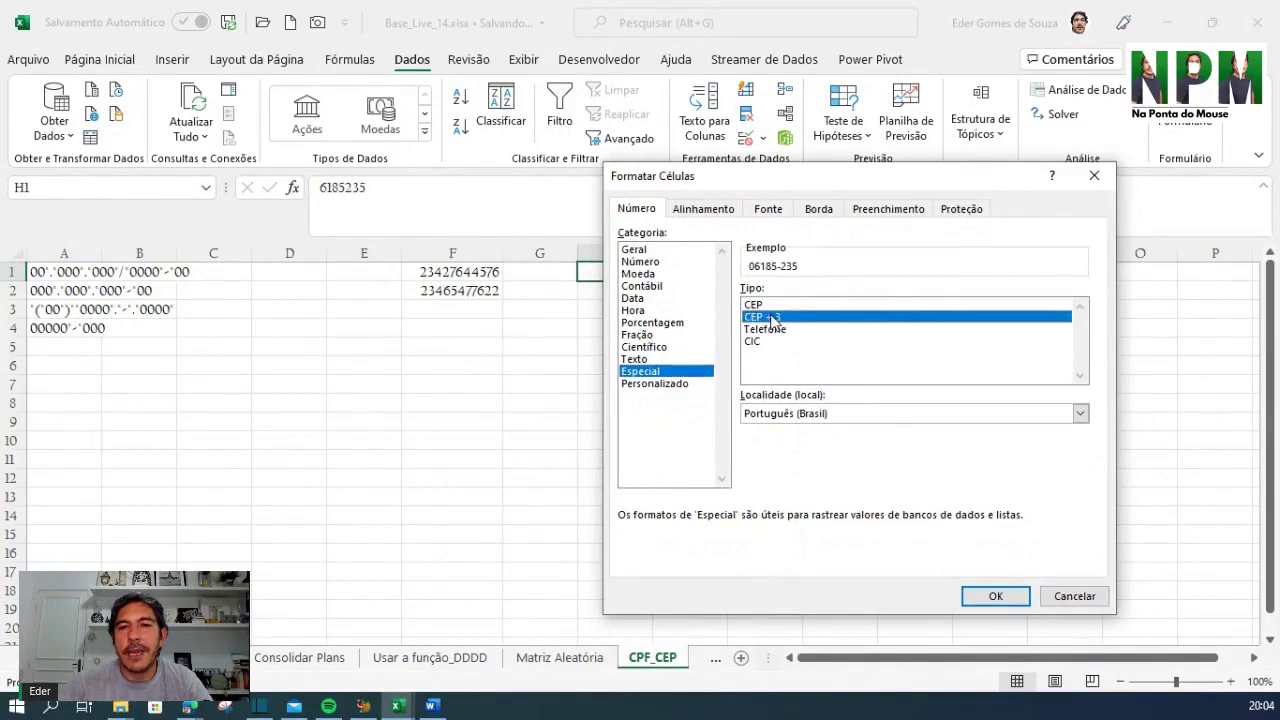
drag(810, 183, 431, 168)
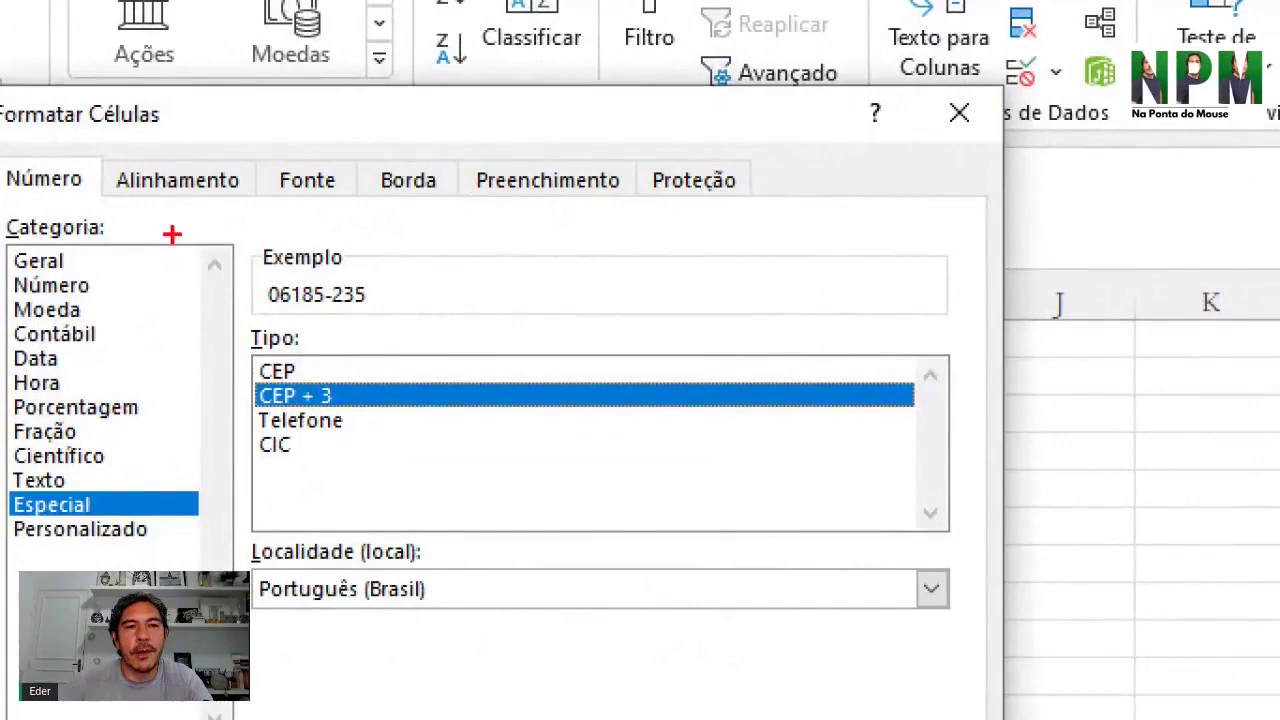
drag(347, 228, 396, 267)
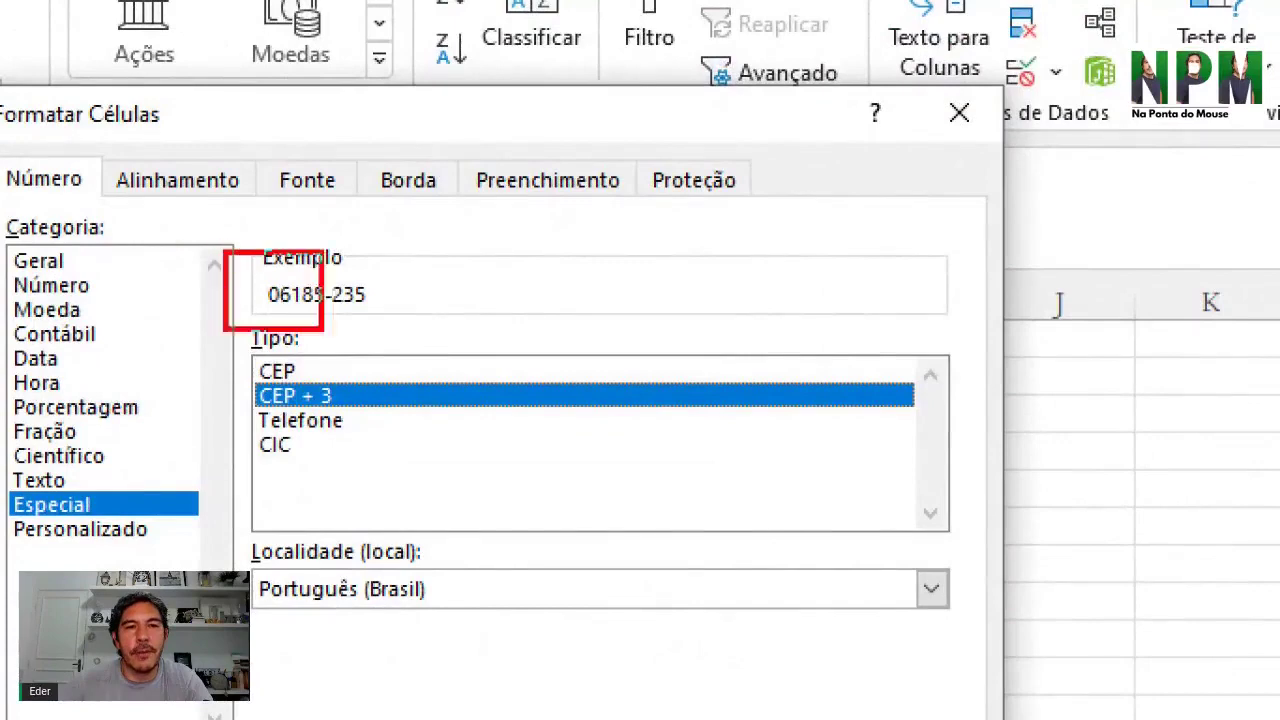
drag(322, 330, 480, 336)
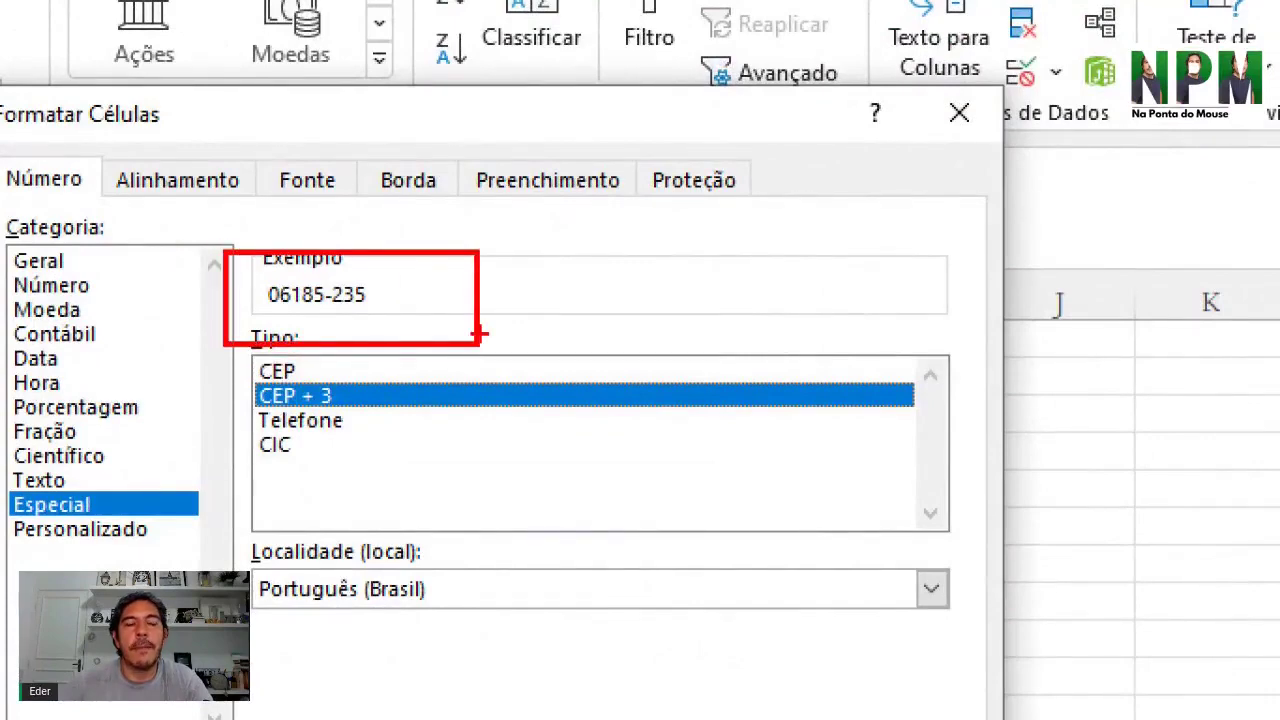
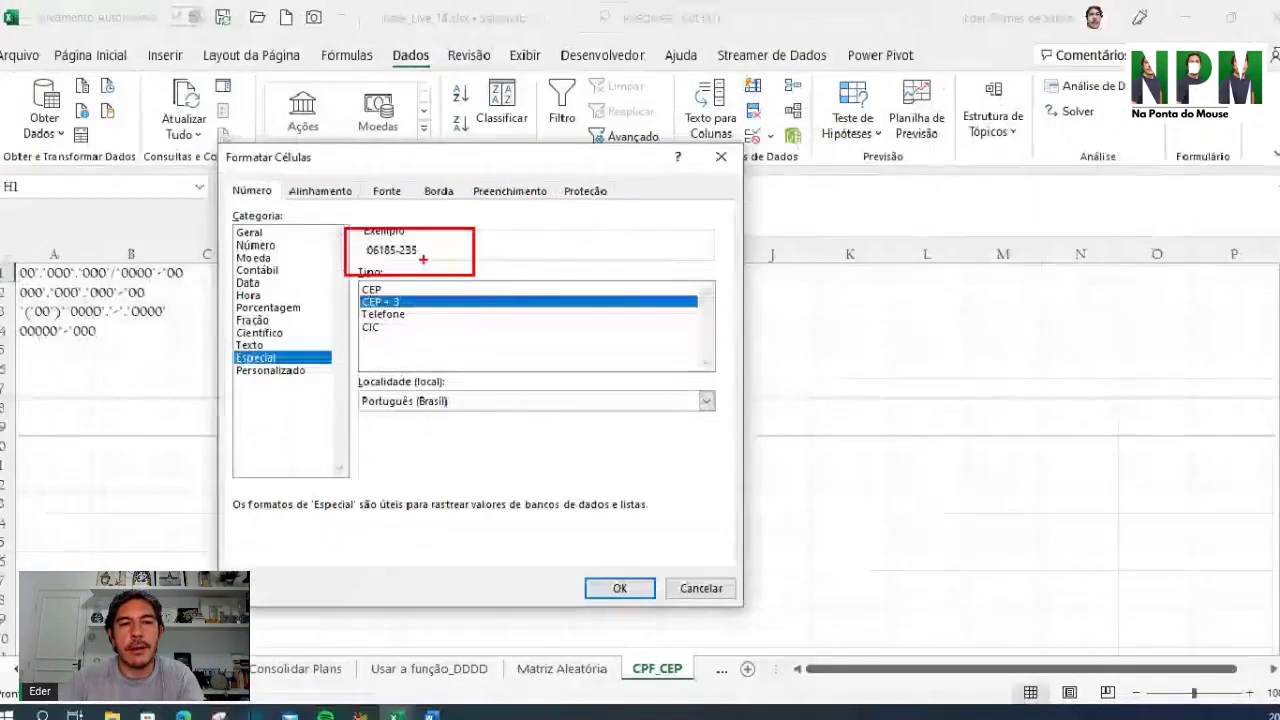
Preview the Especial Telefone format for H1, then cancel without applying it
click(398, 316)
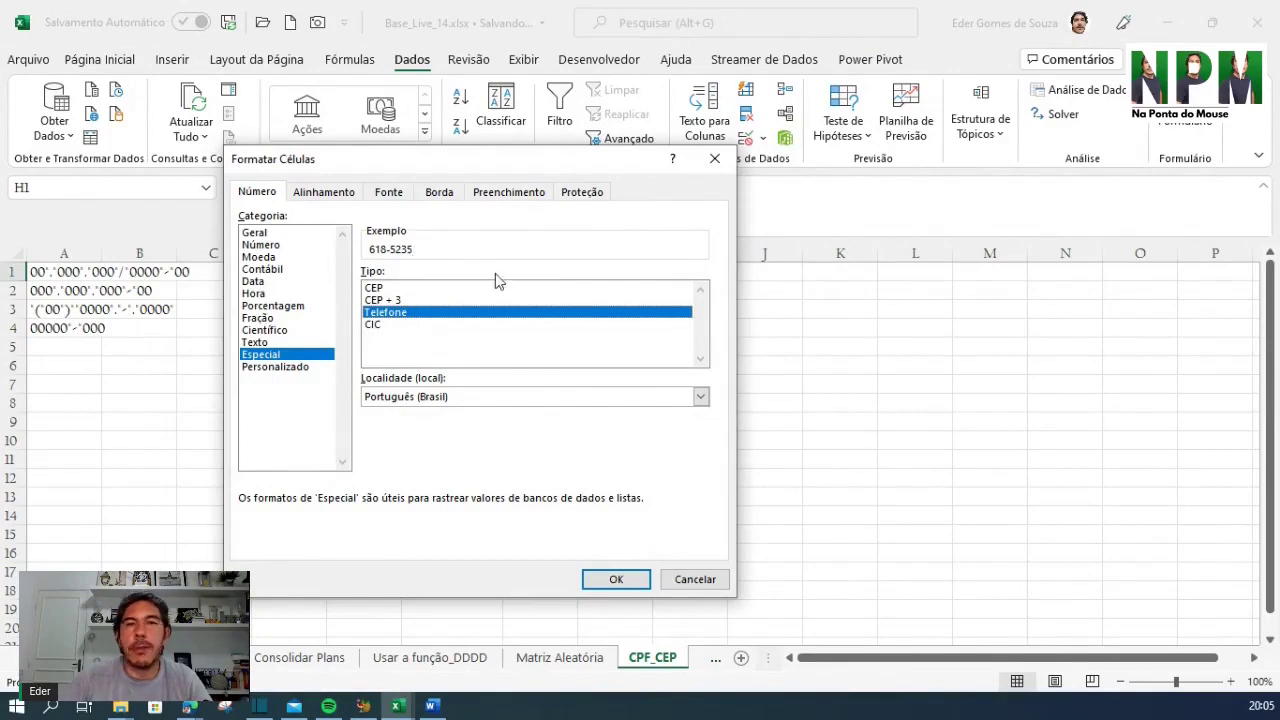
click(710, 585)
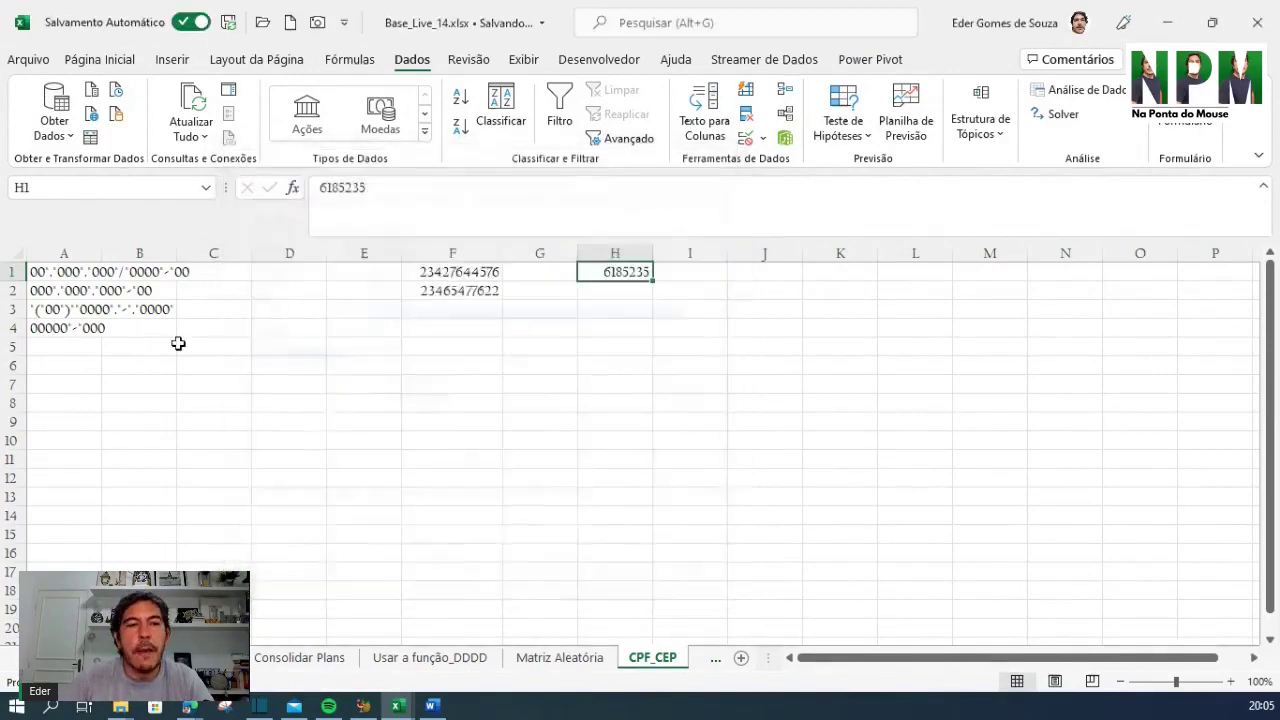
Enter an 11-digit mobile phone number in cell J1 and reselect J1
click(205, 384)
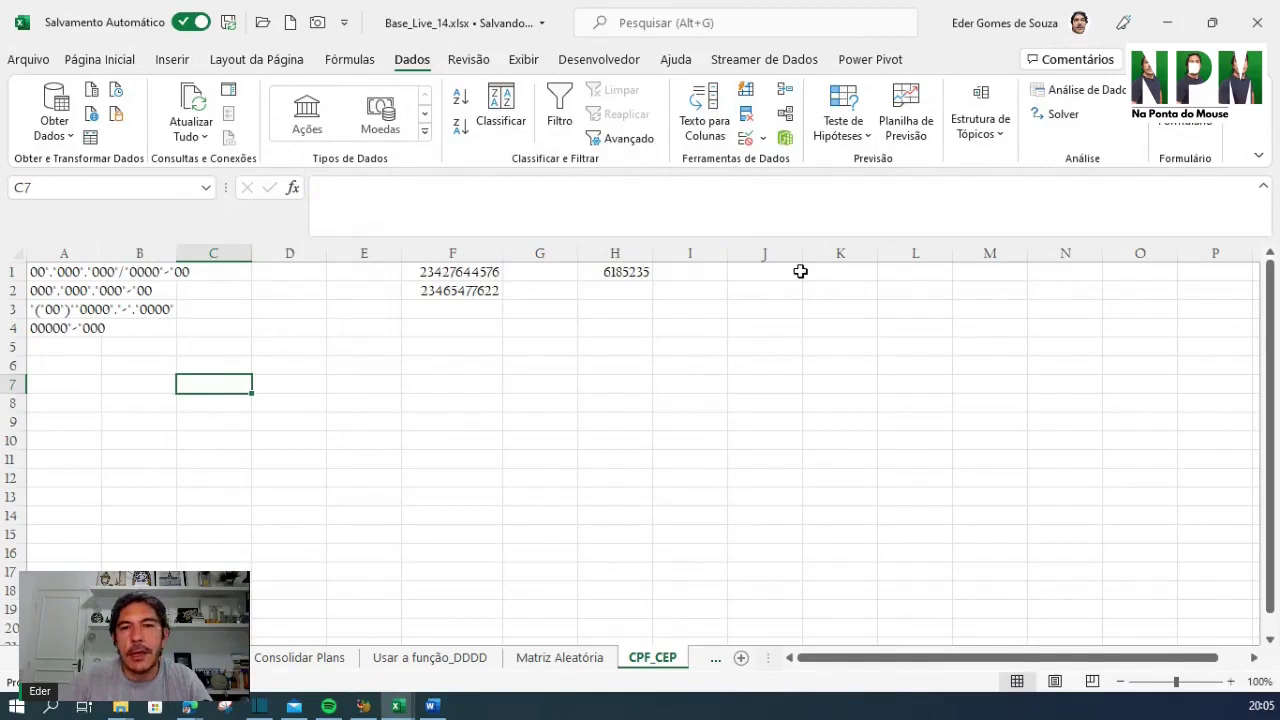
click(795, 272)
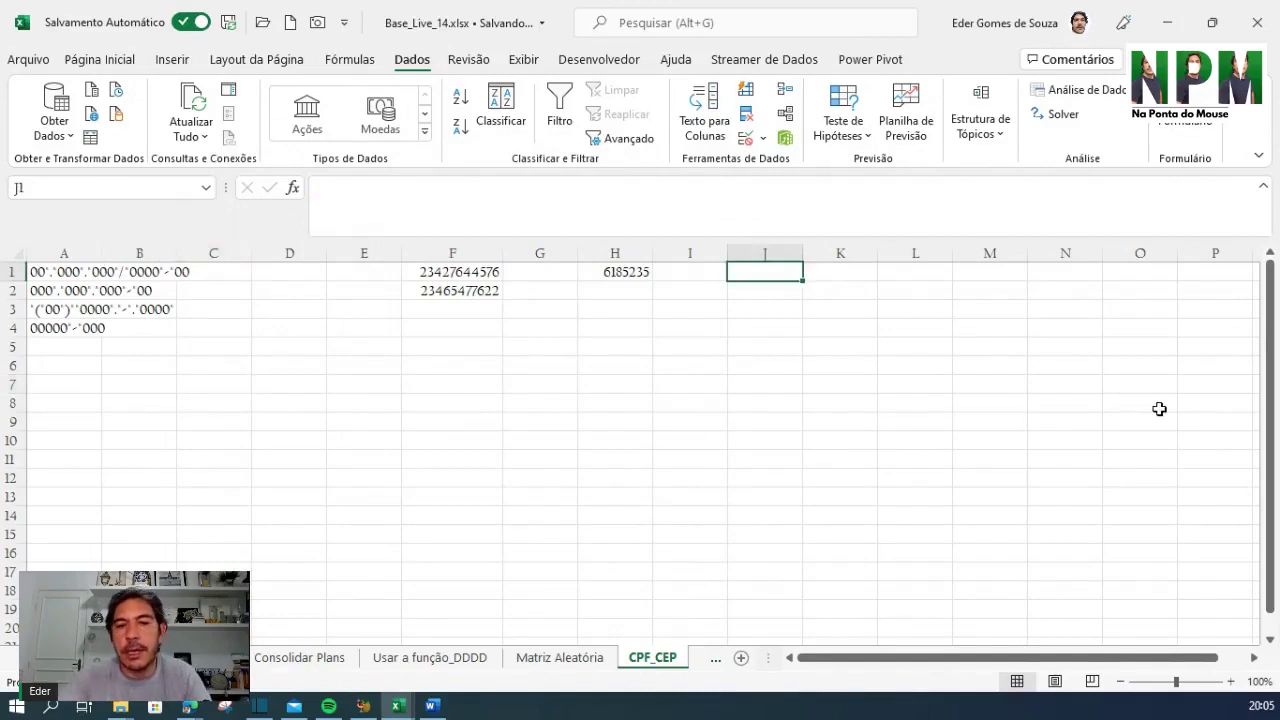
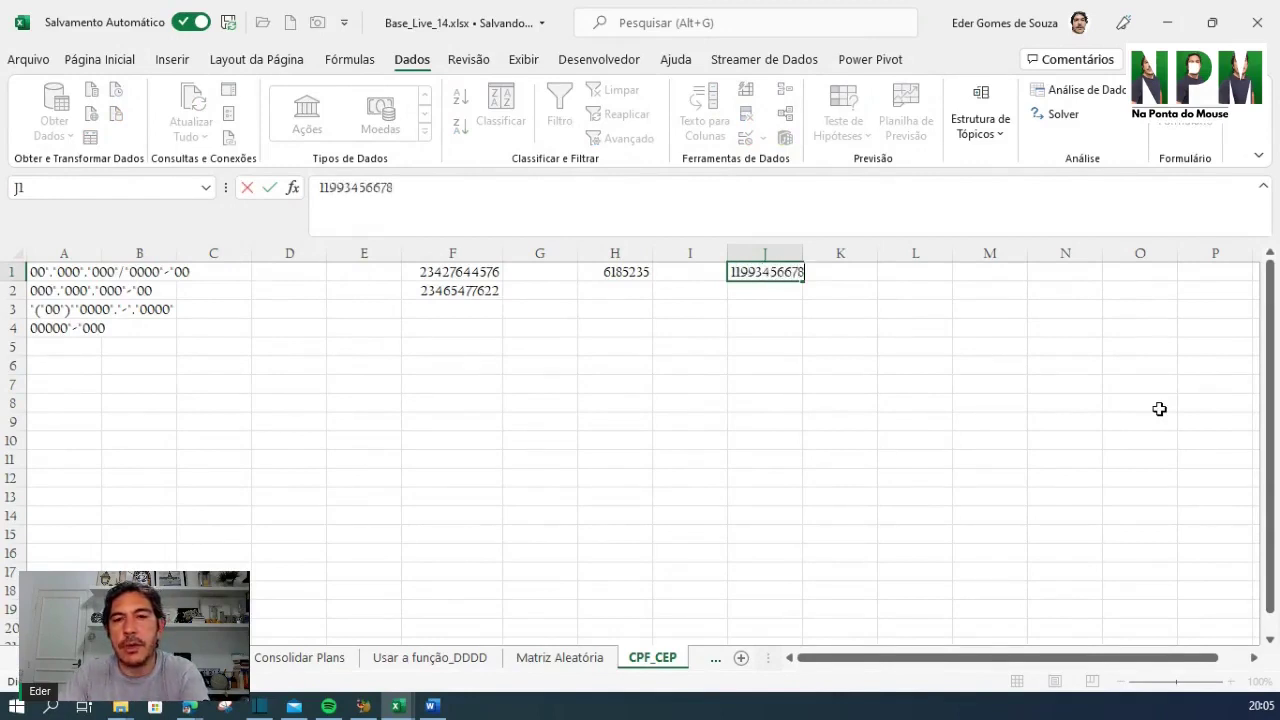
key(Return)
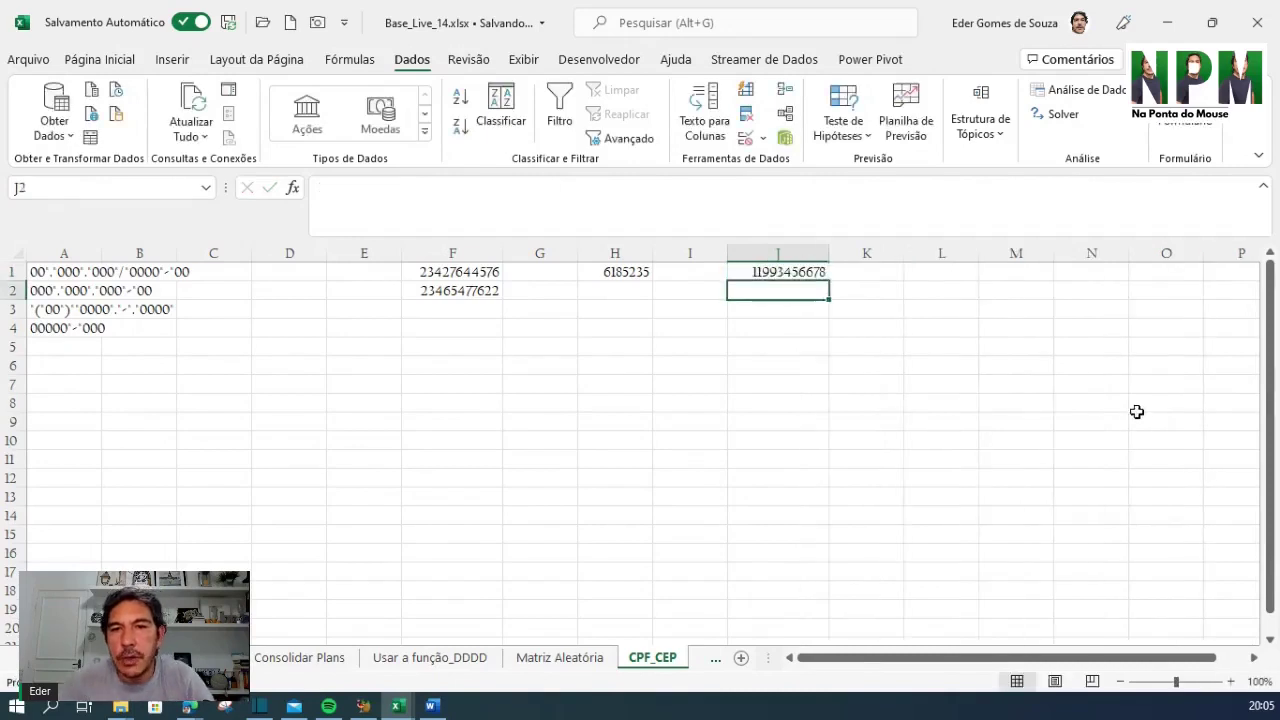
click(791, 273)
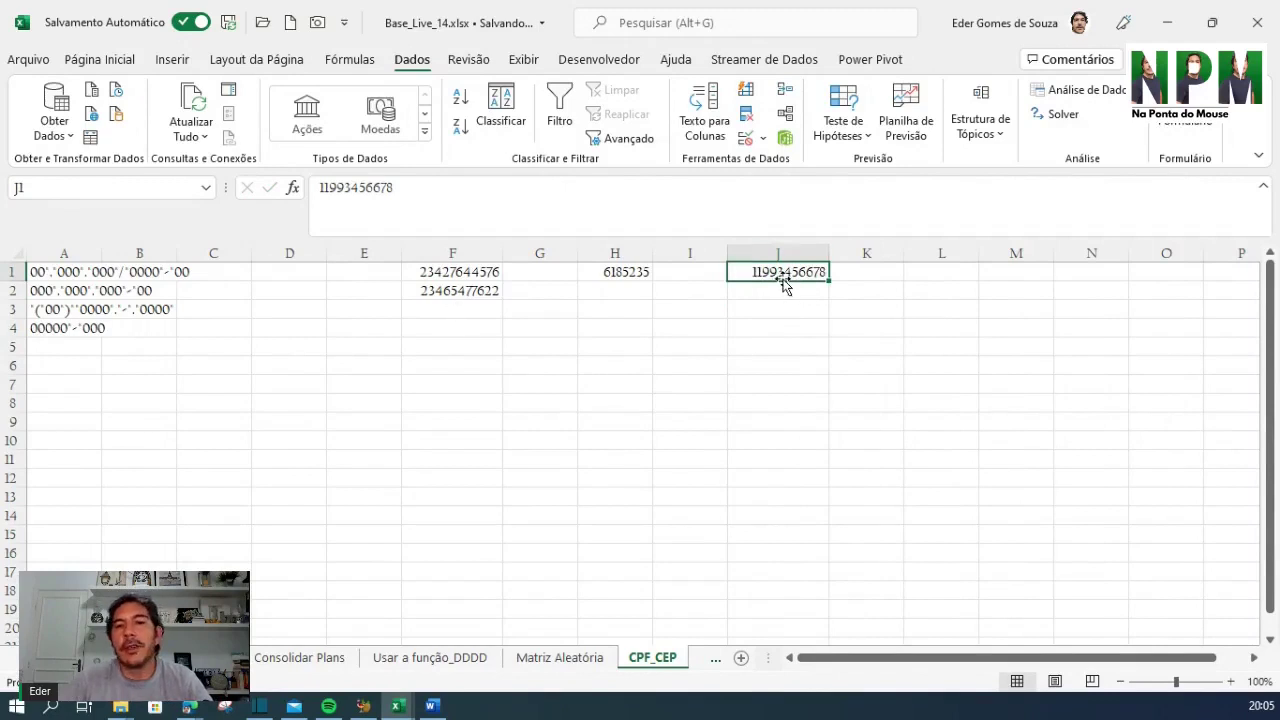
Open Formatar células for J1 on Personalizado with the 0 code selected in Tipo
right_click(786, 272)
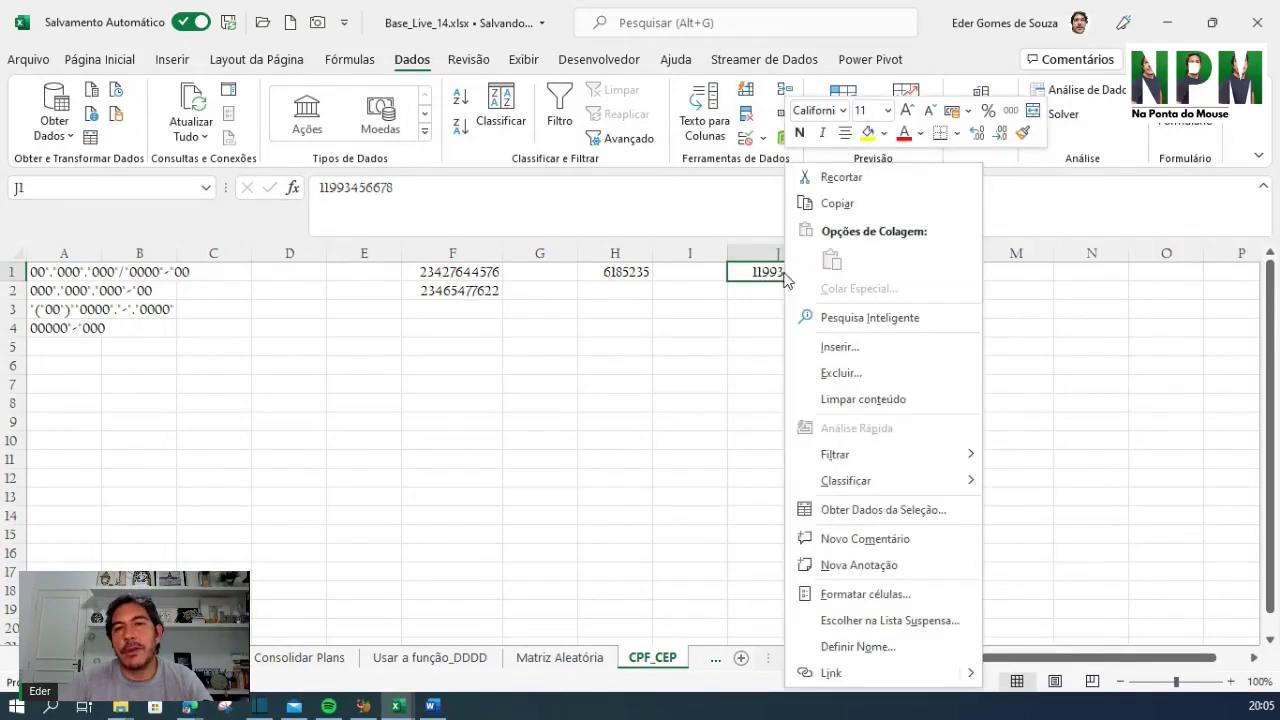
click(855, 596)
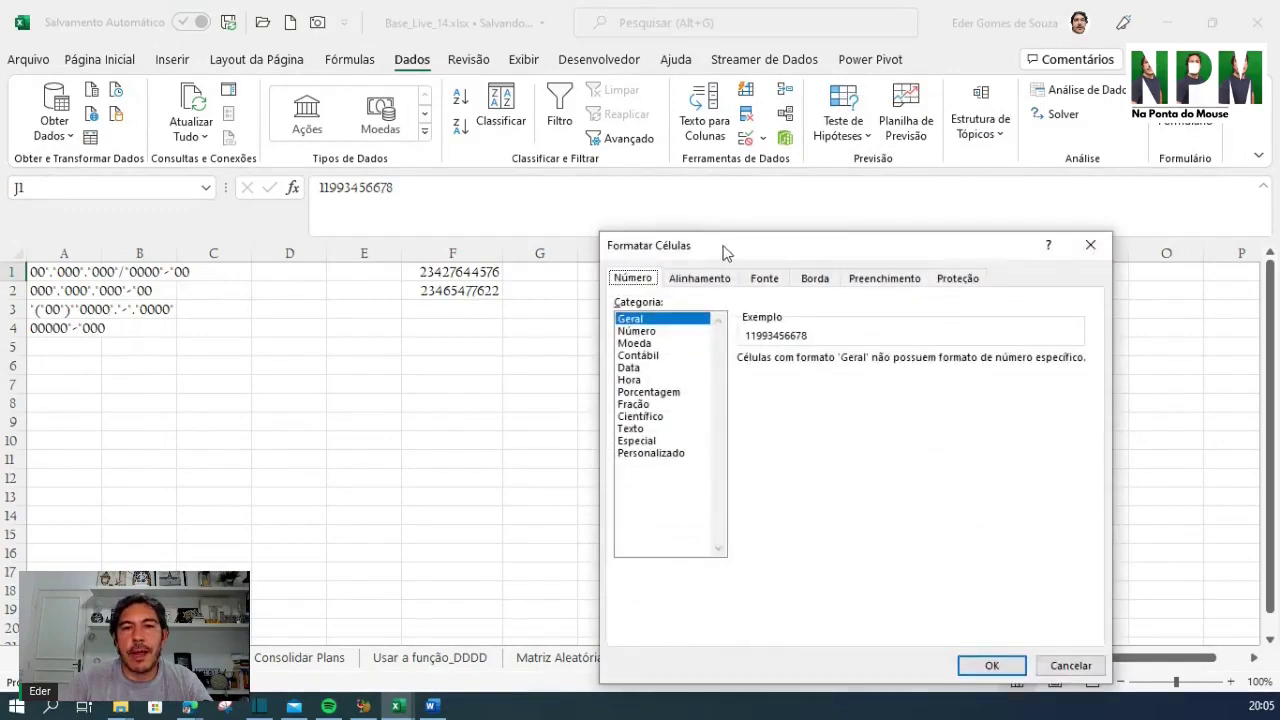
drag(723, 251, 330, 182)
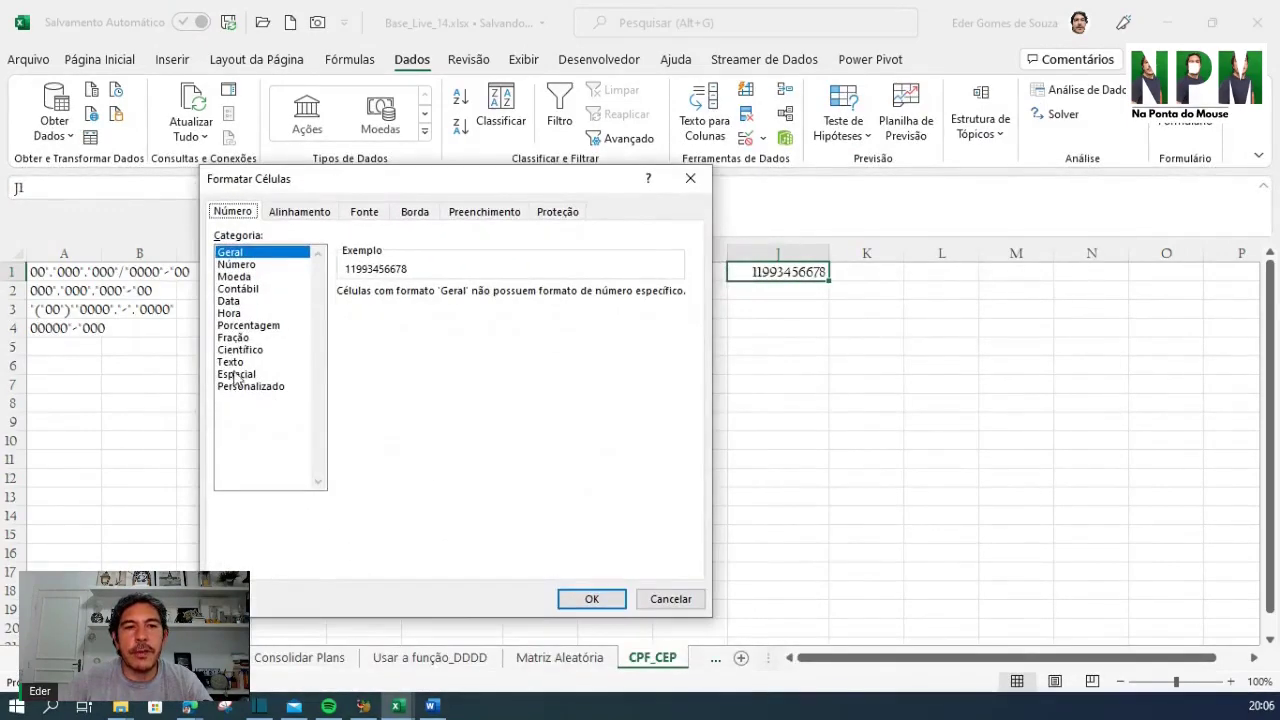
click(238, 374)
click(255, 388)
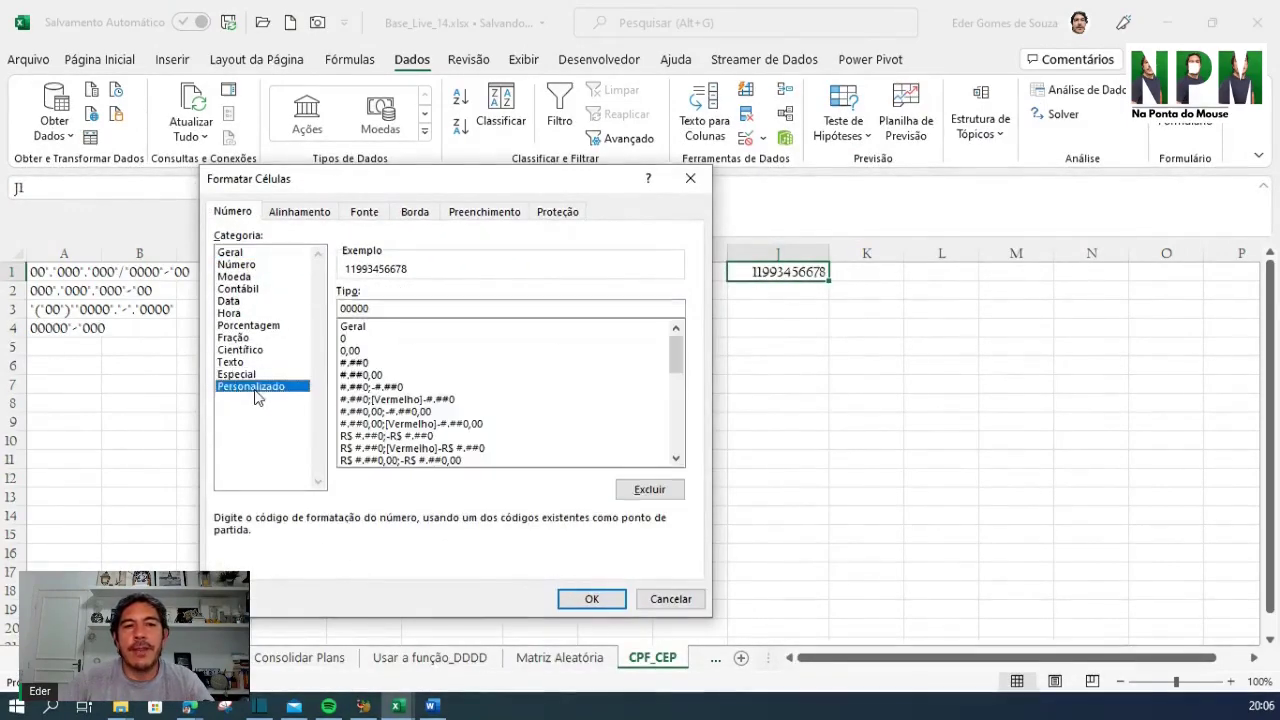
drag(508, 188, 502, 180)
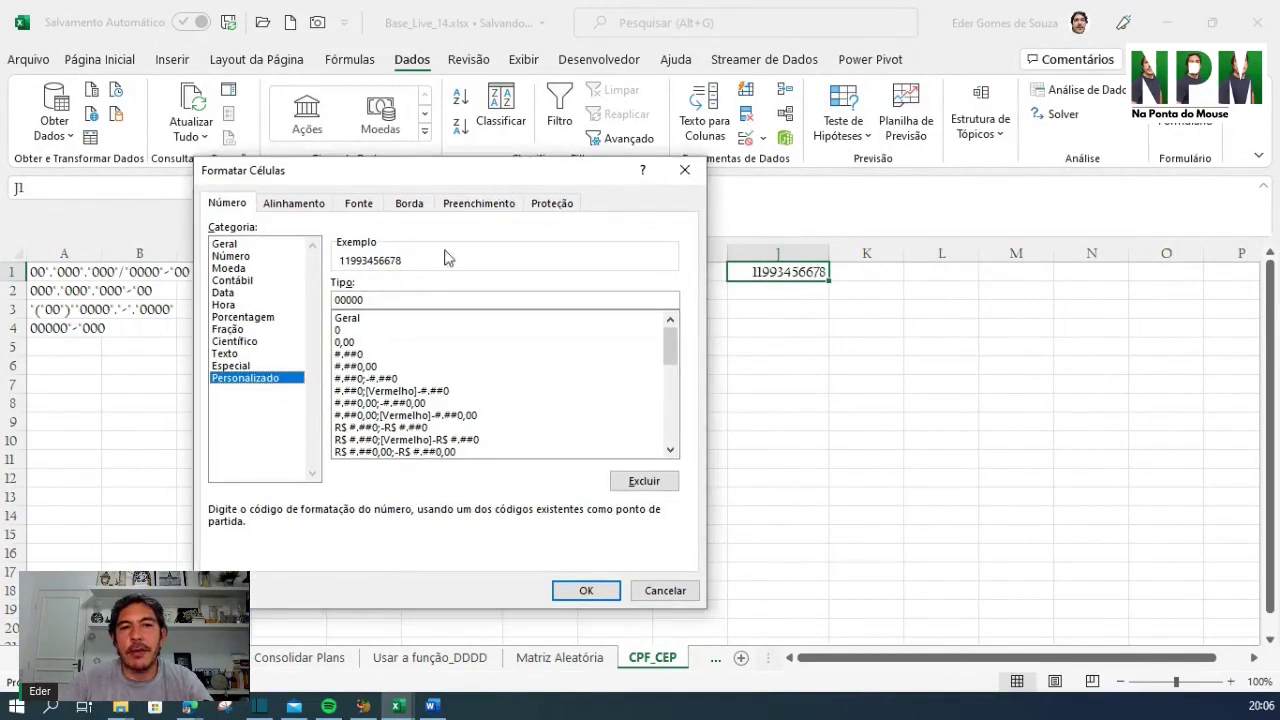
click(341, 331)
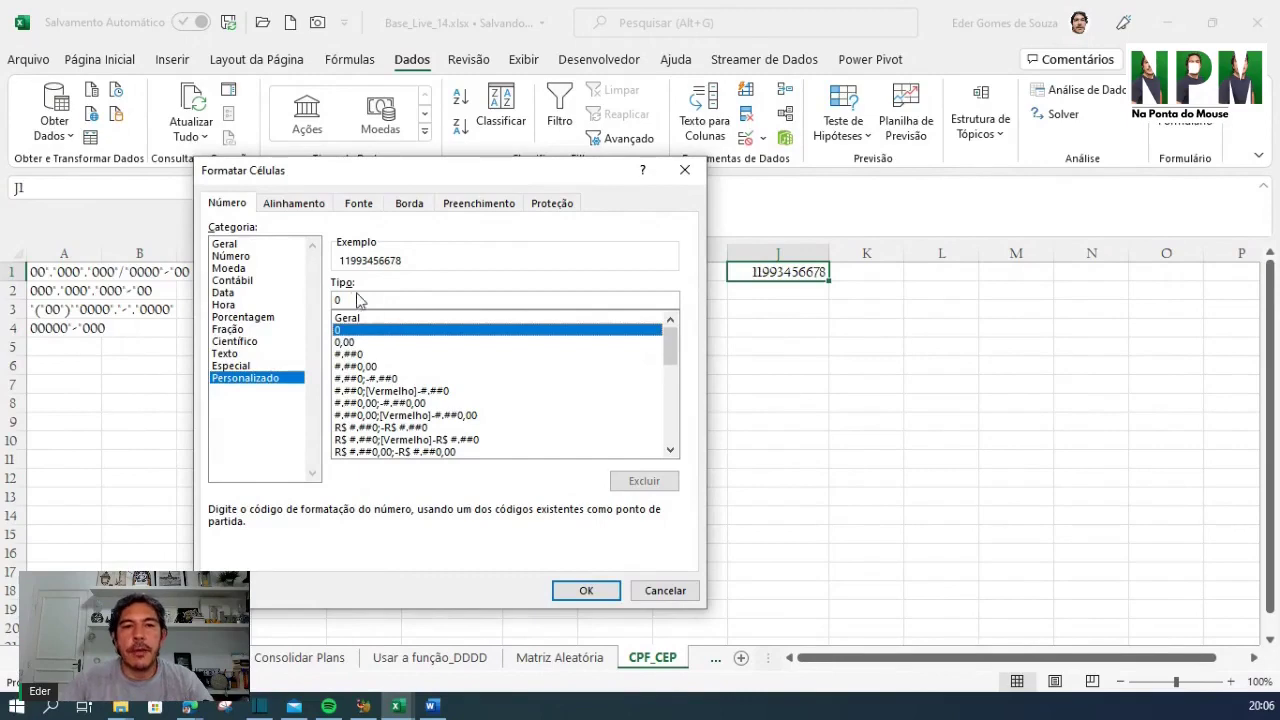
click(380, 298)
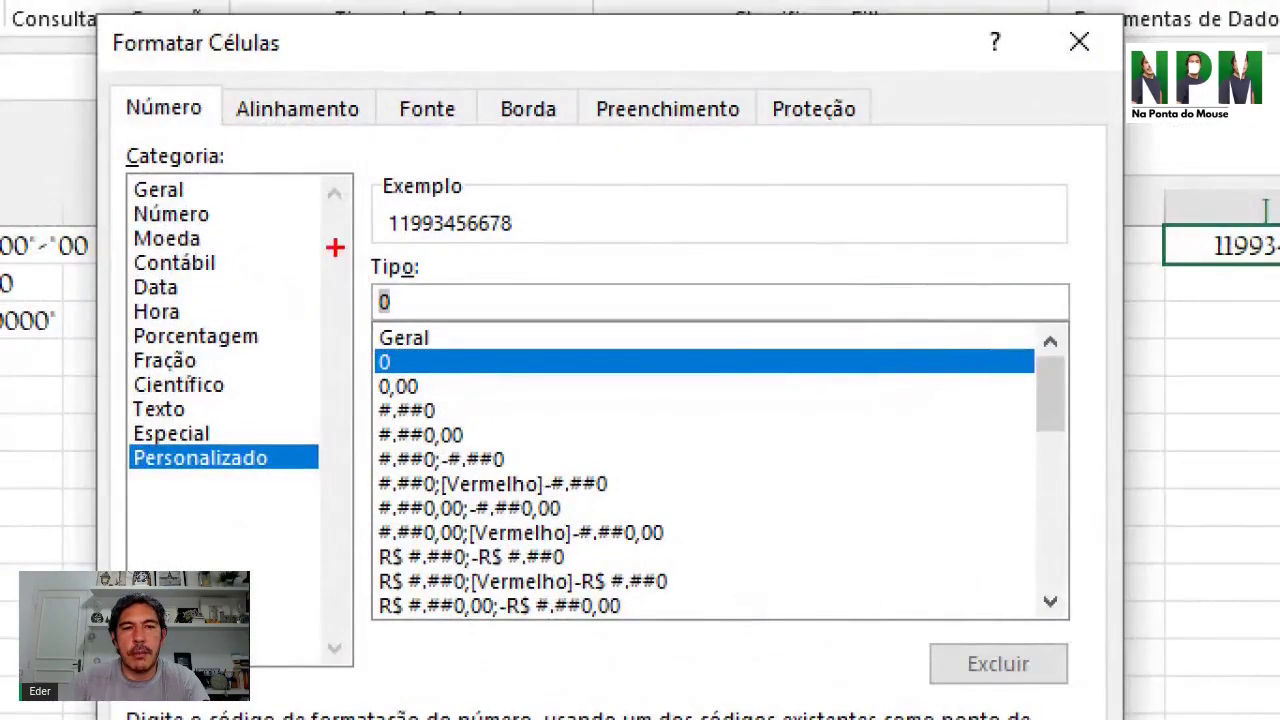
drag(335, 247, 738, 325)
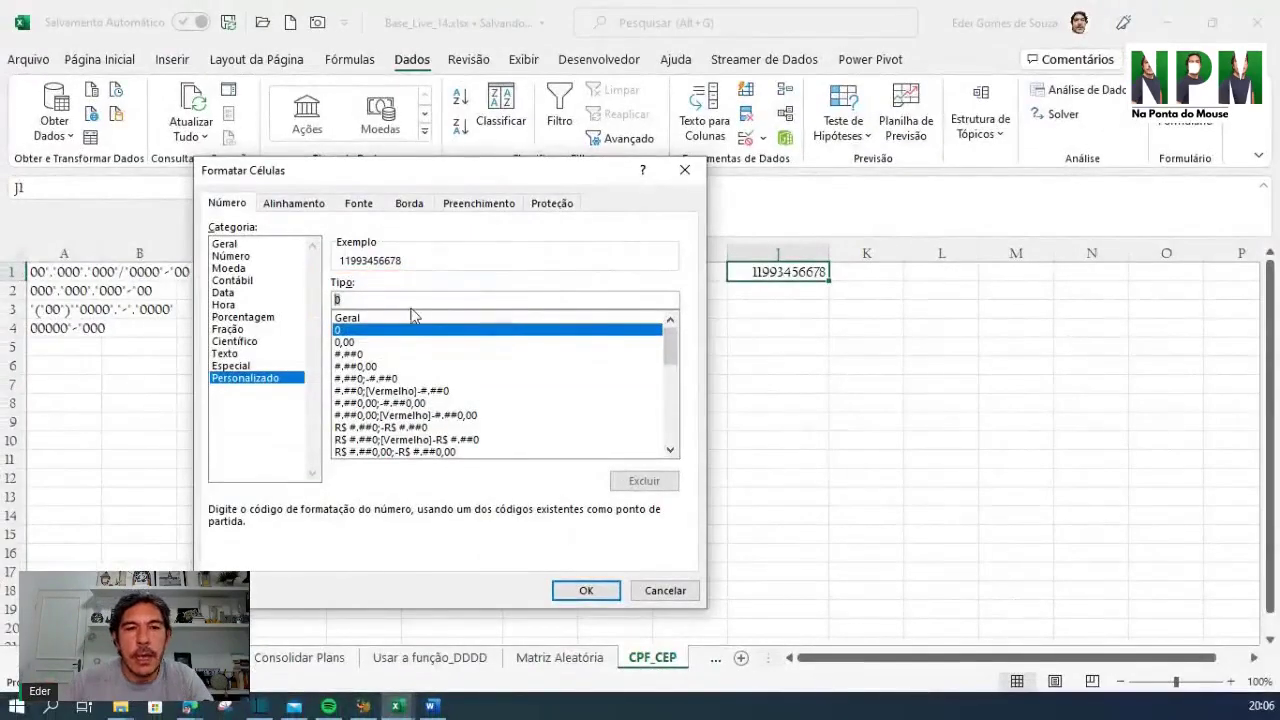
drag(360, 299, 310, 299)
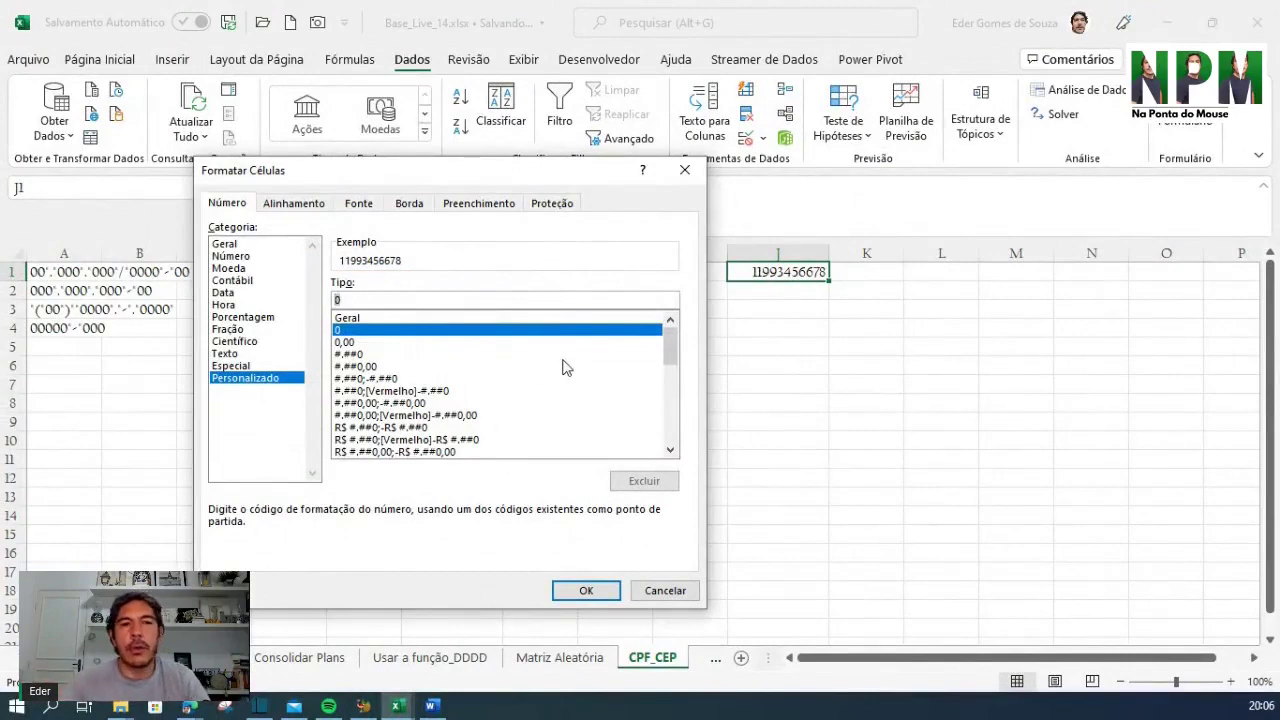
drag(425, 171, 270, 207)
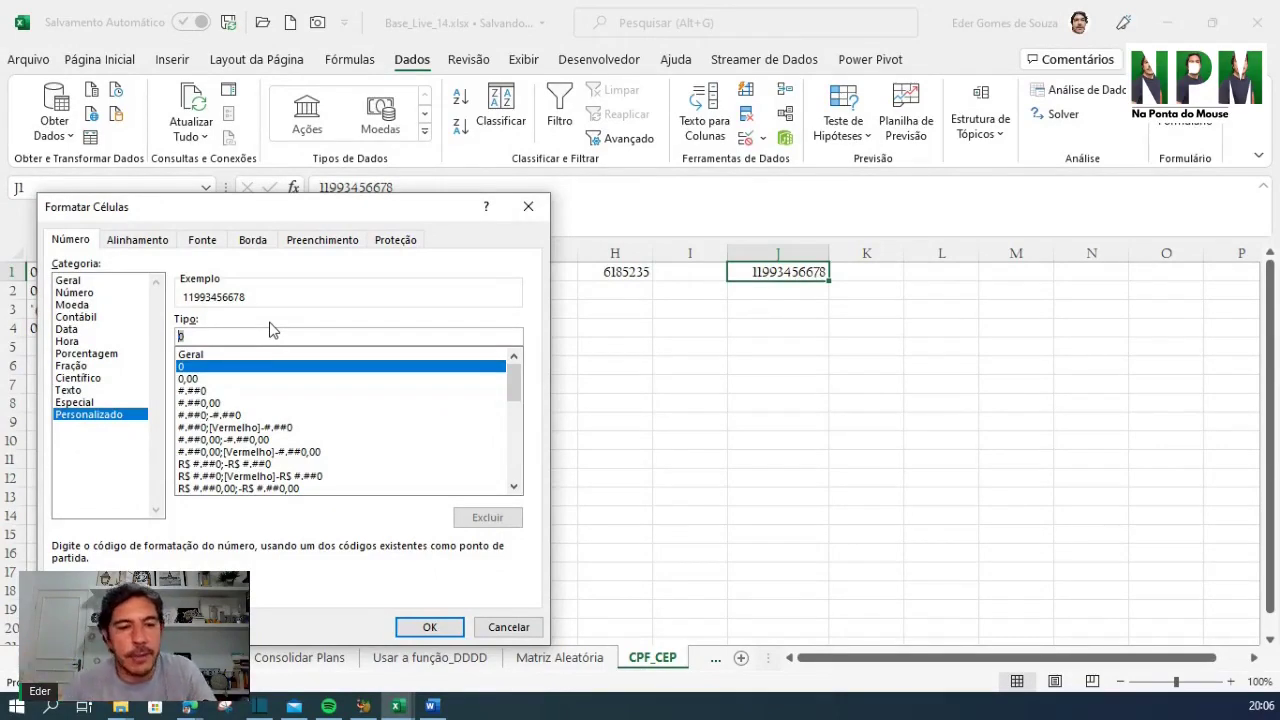
Apply the custom phone format "("00")"00000"-"0000 to J1
text(")
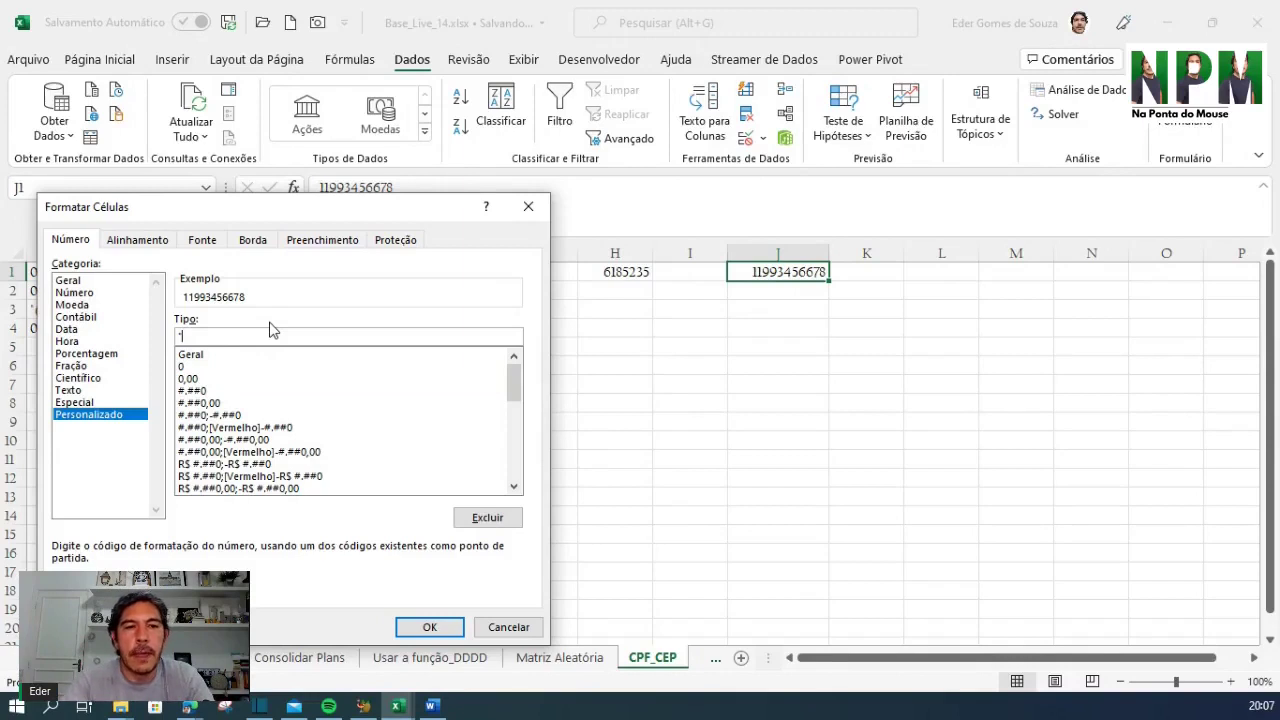
text(()
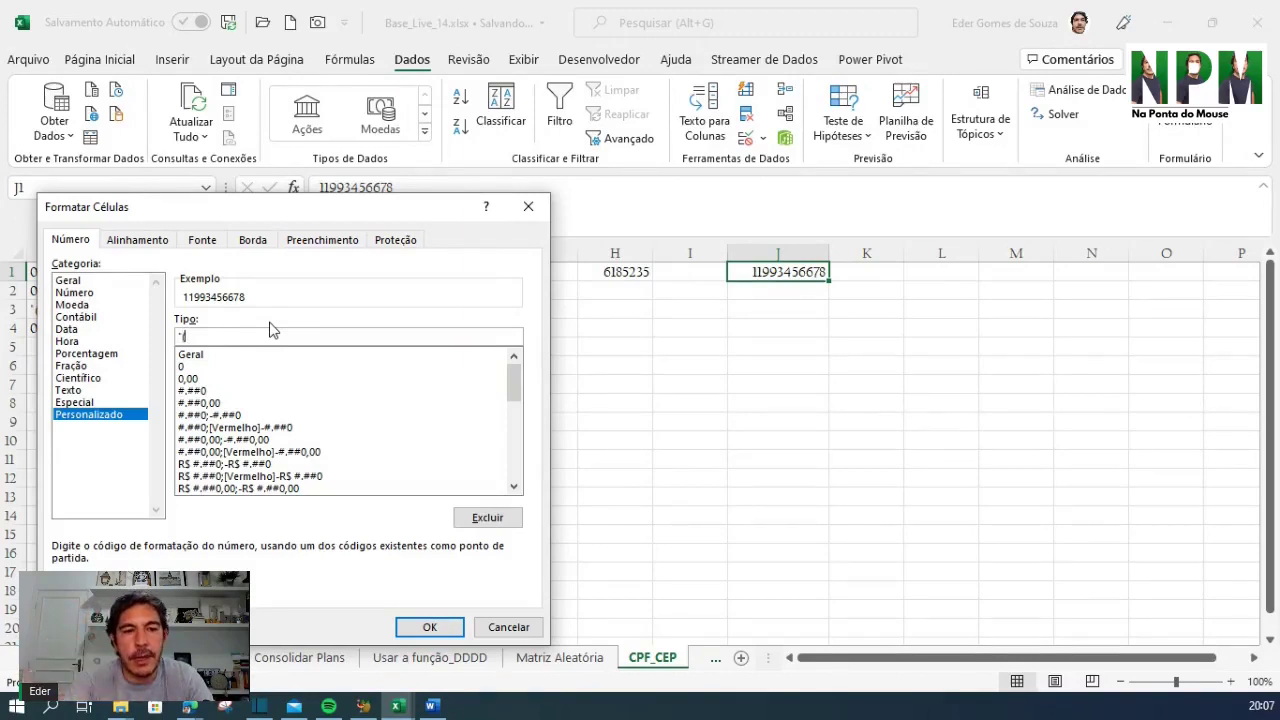
text(")
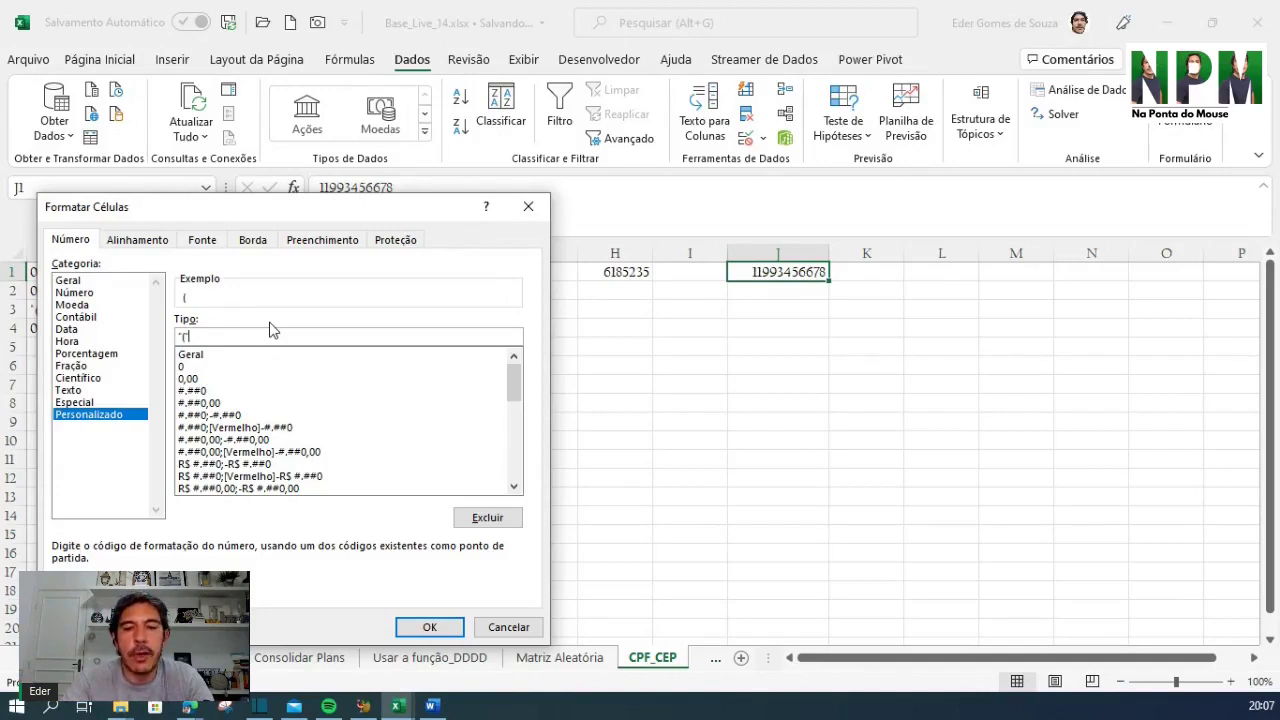
text(00)
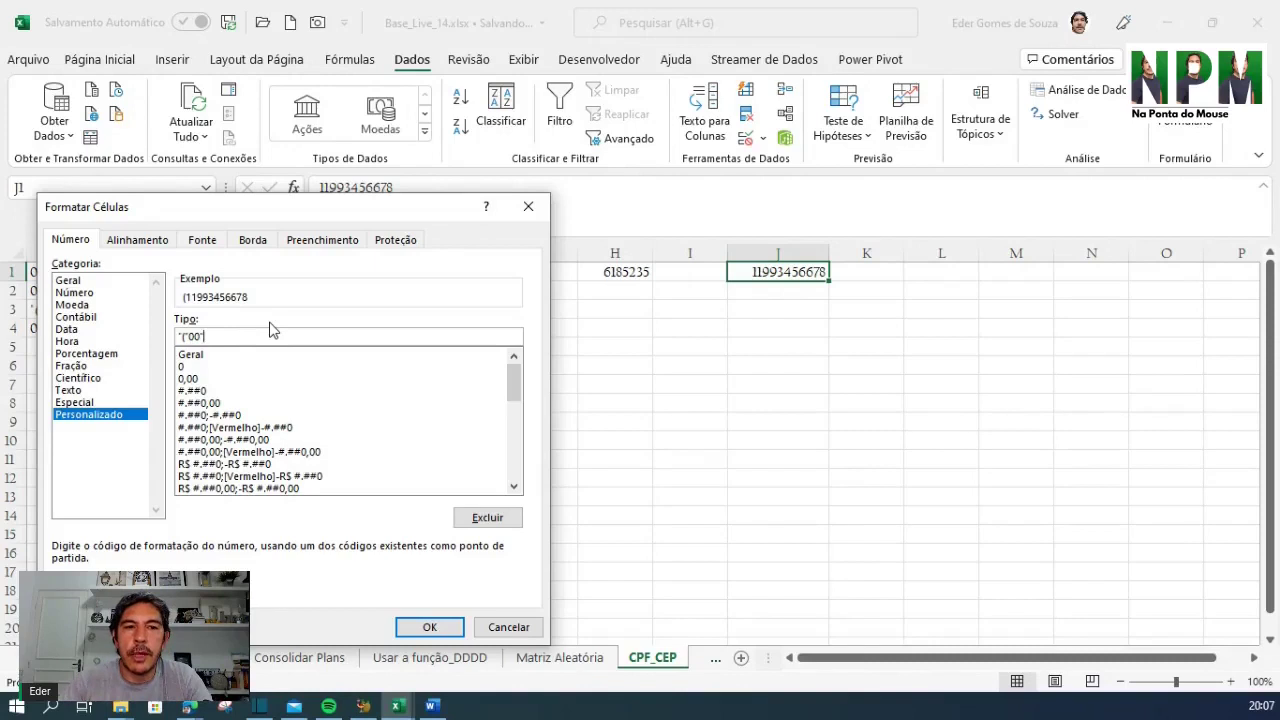
text())
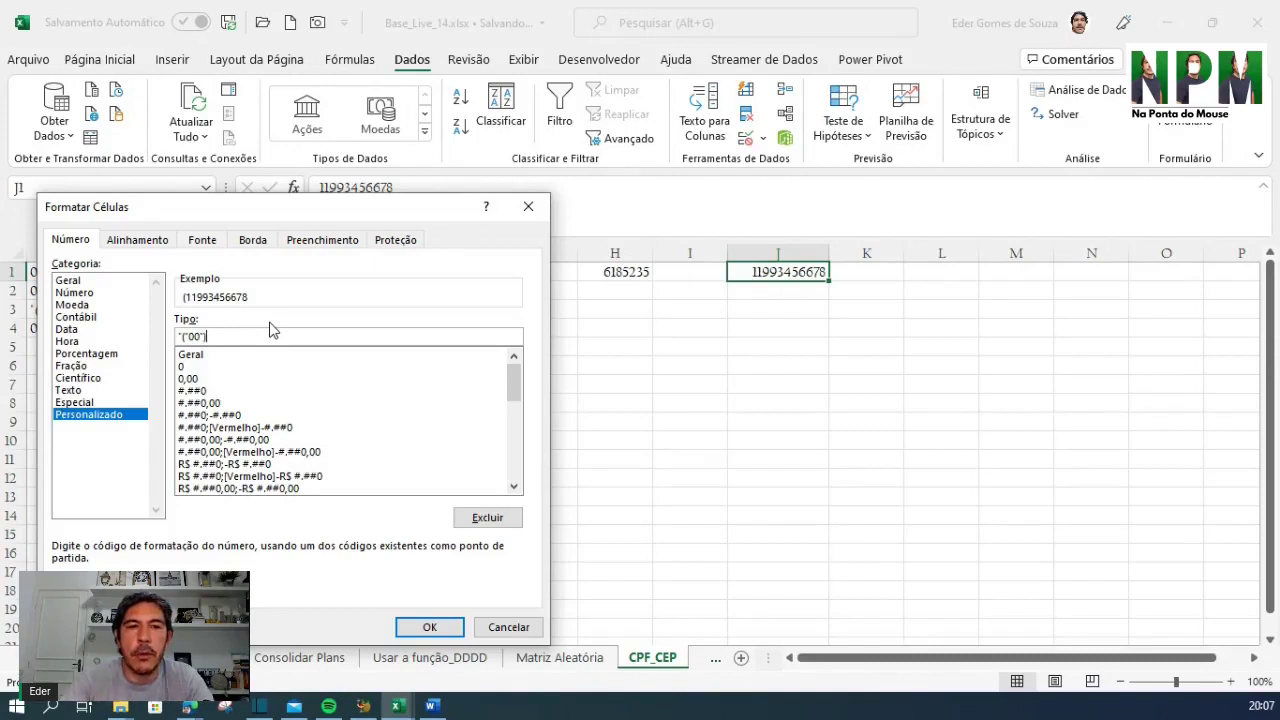
text(")
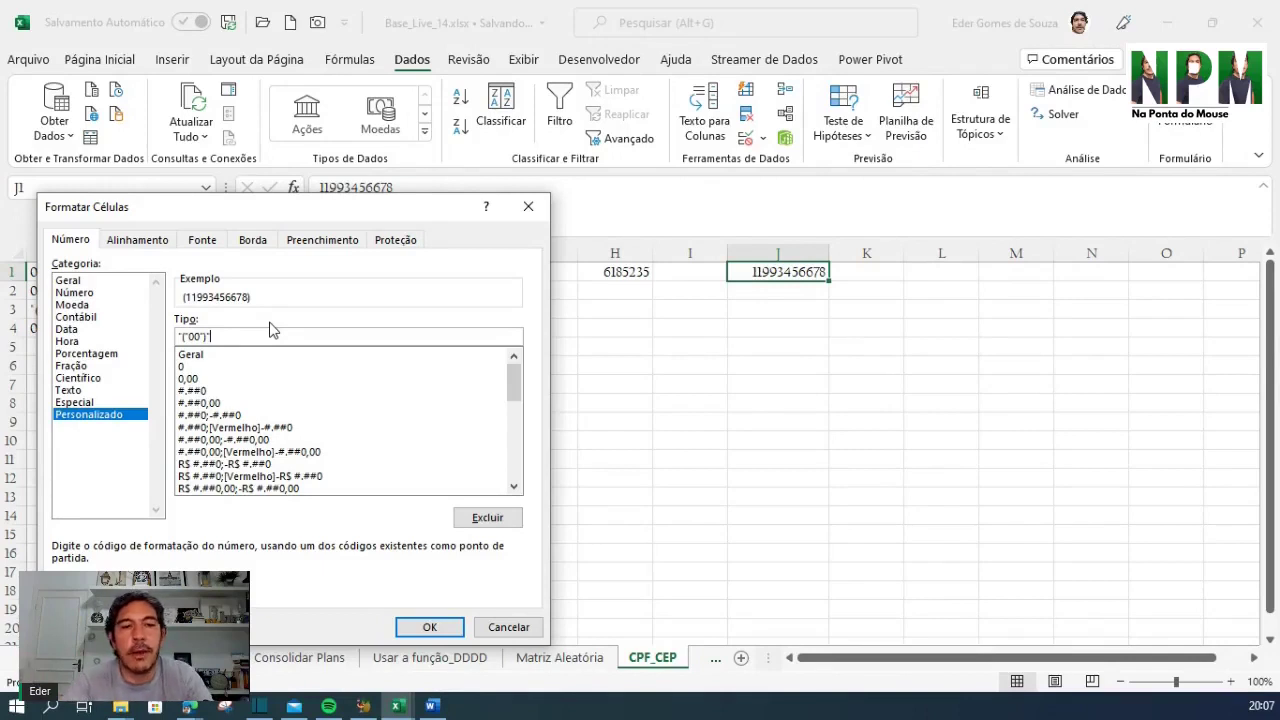
text(0000)
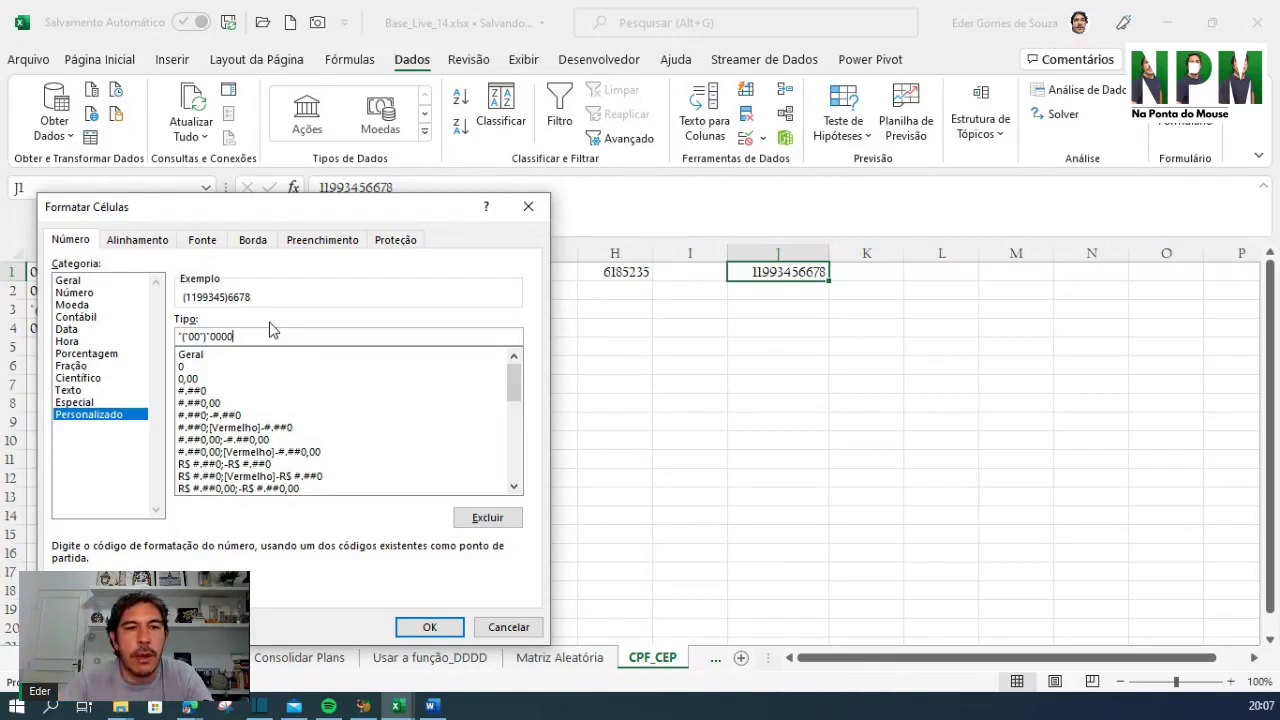
text("-)
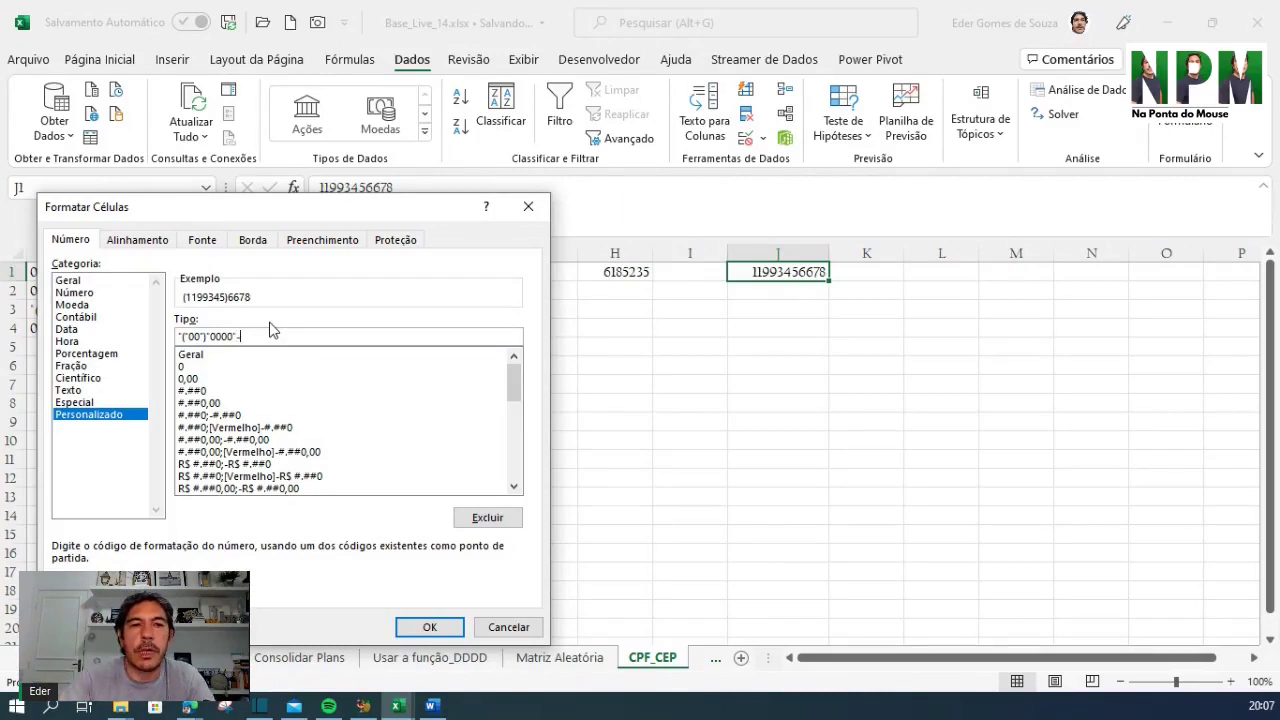
text(")
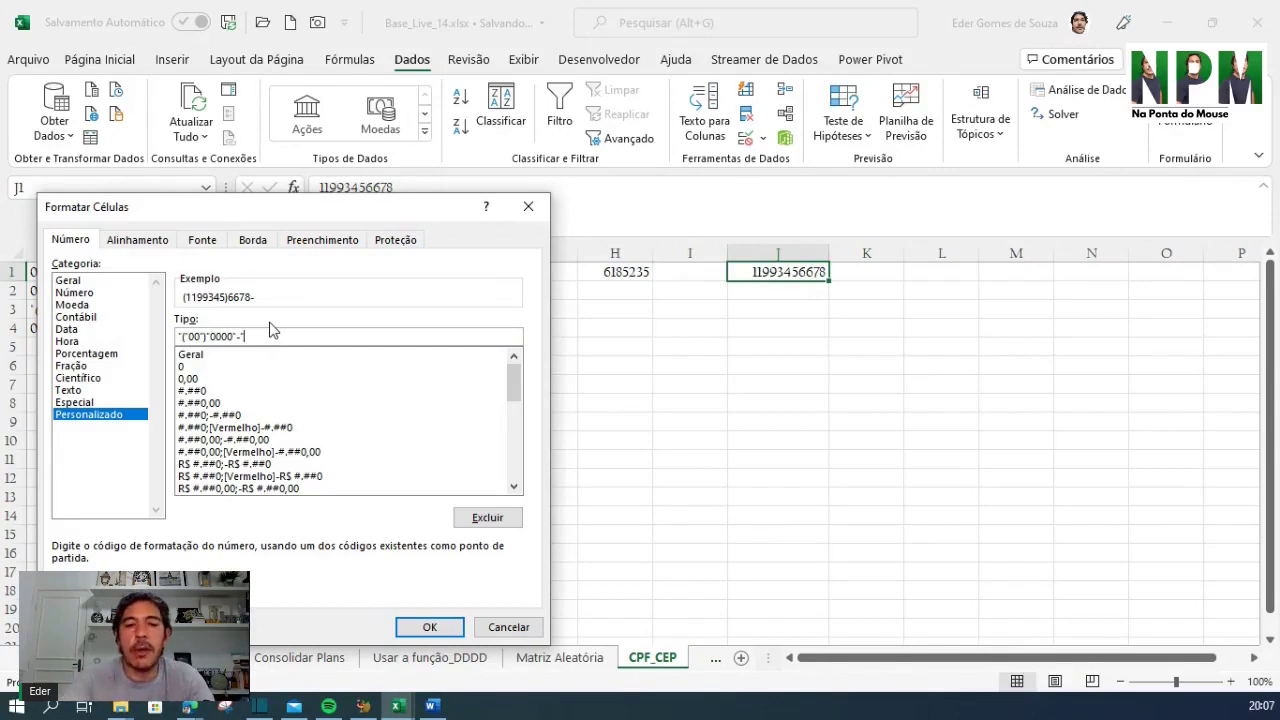
text(0000)
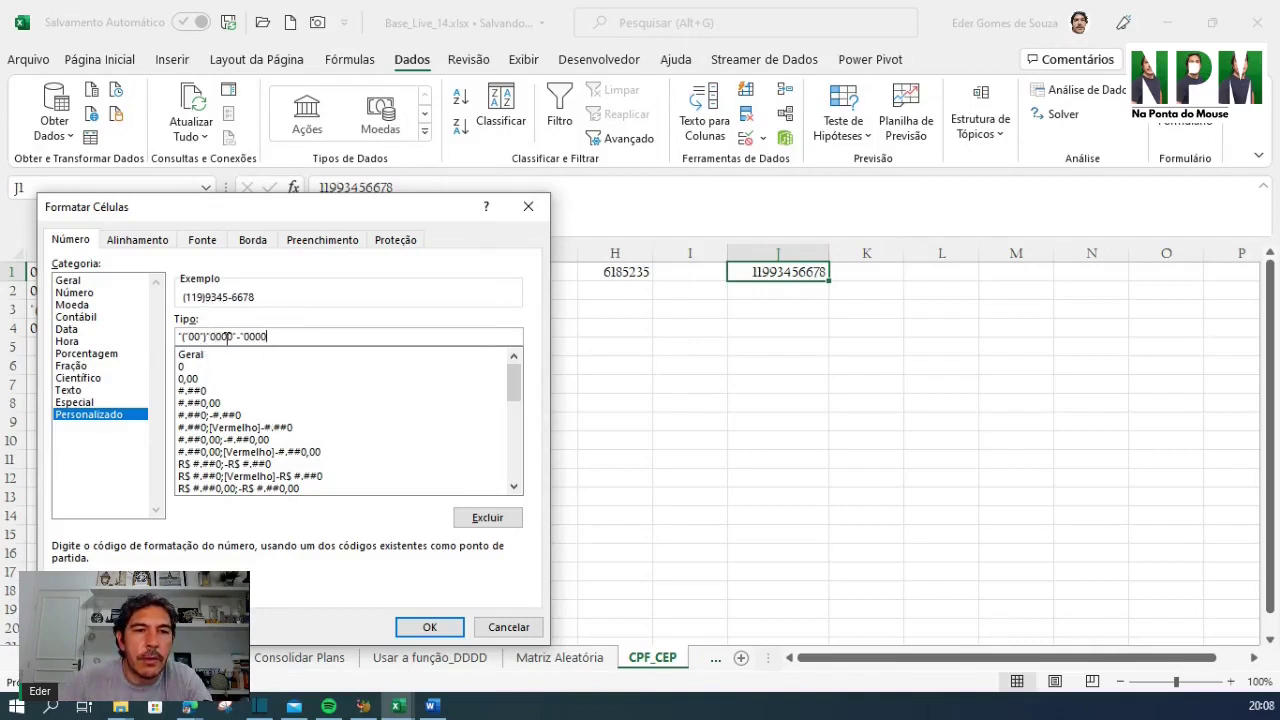
click(210, 336)
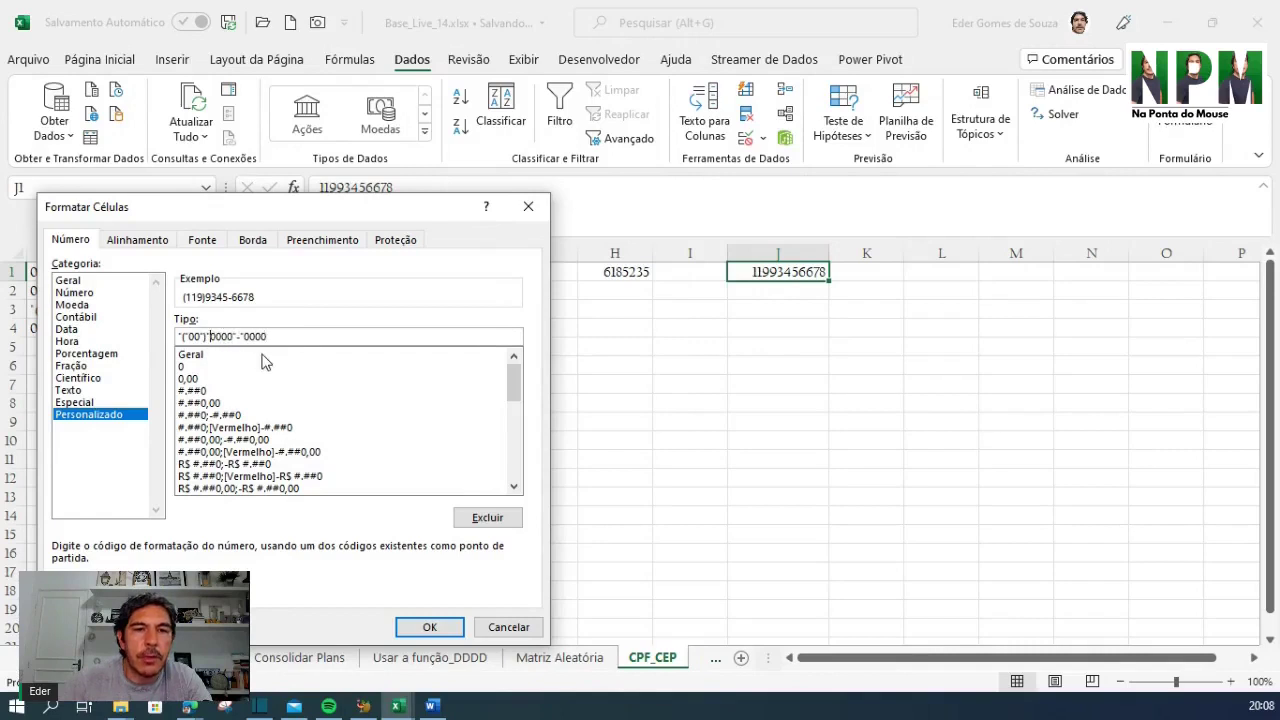
text(0)
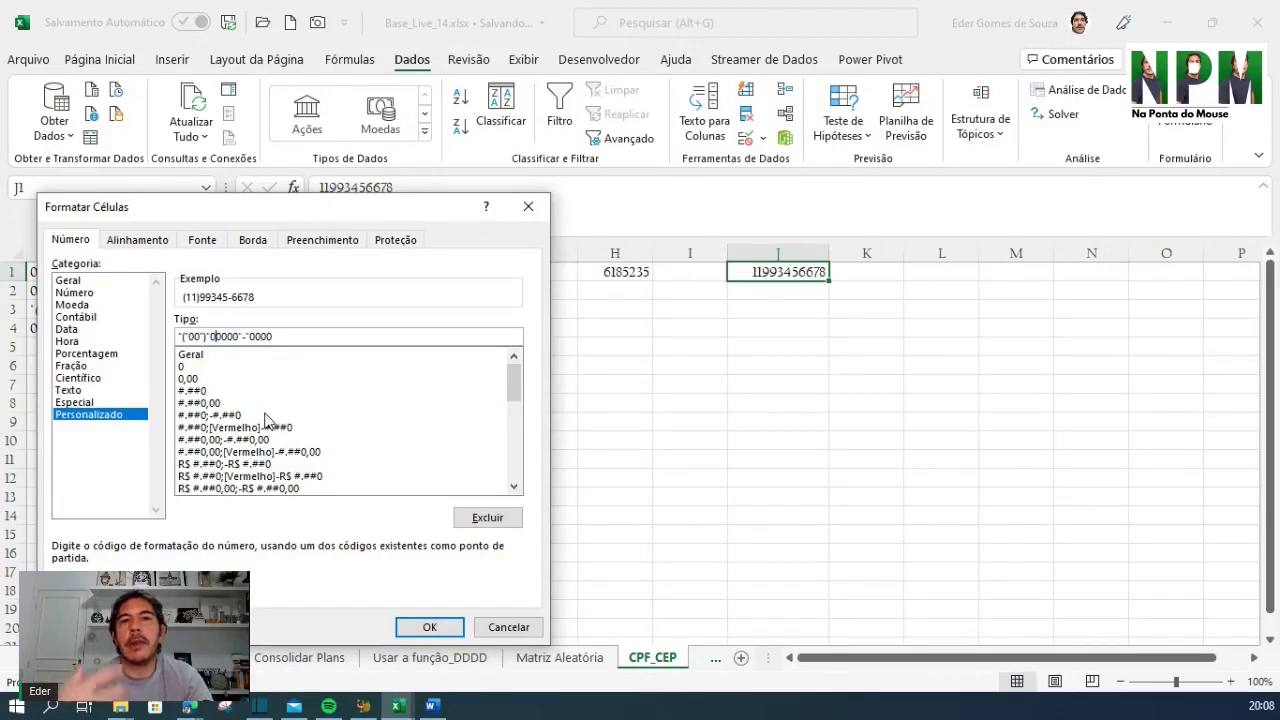
click(424, 628)
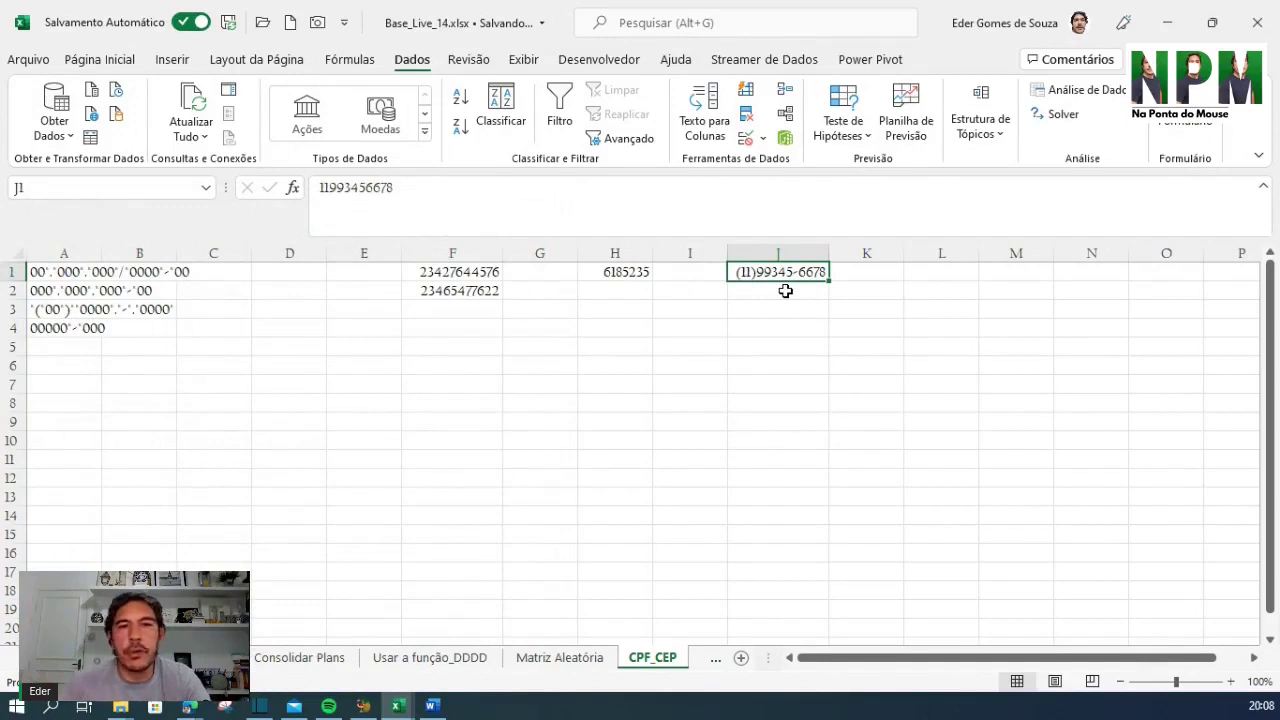
click(756, 306)
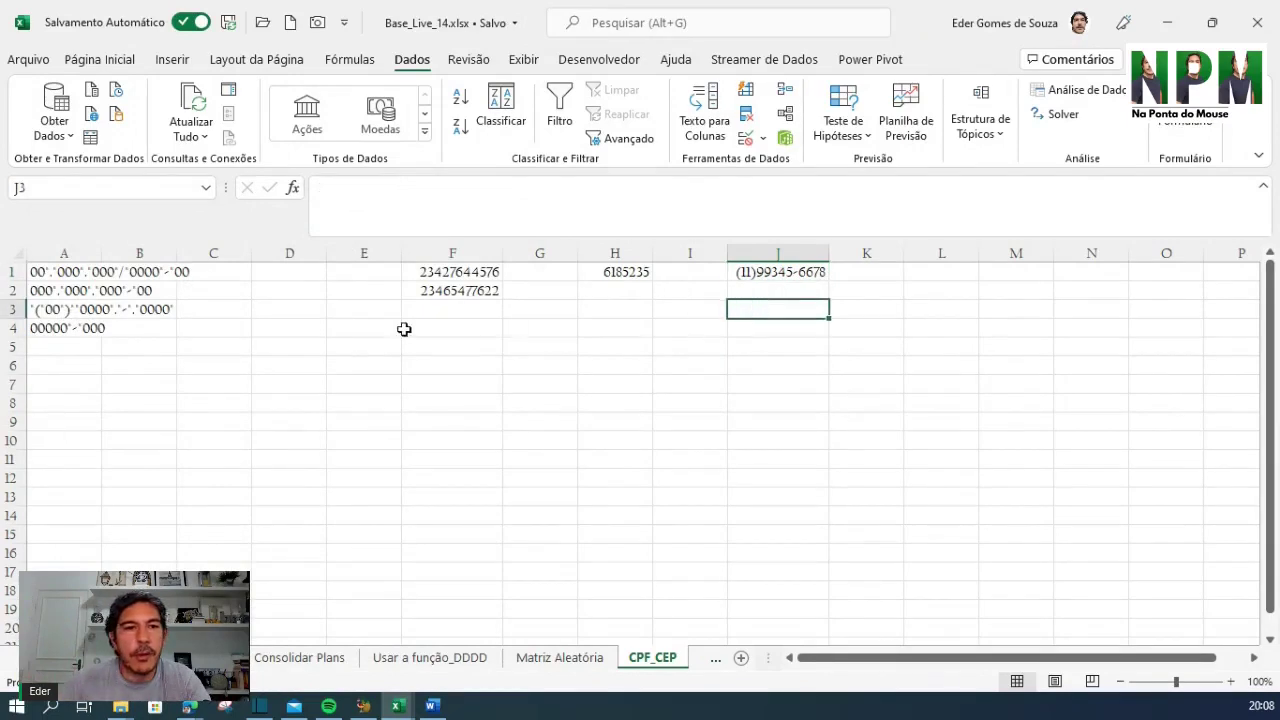
click(63, 288)
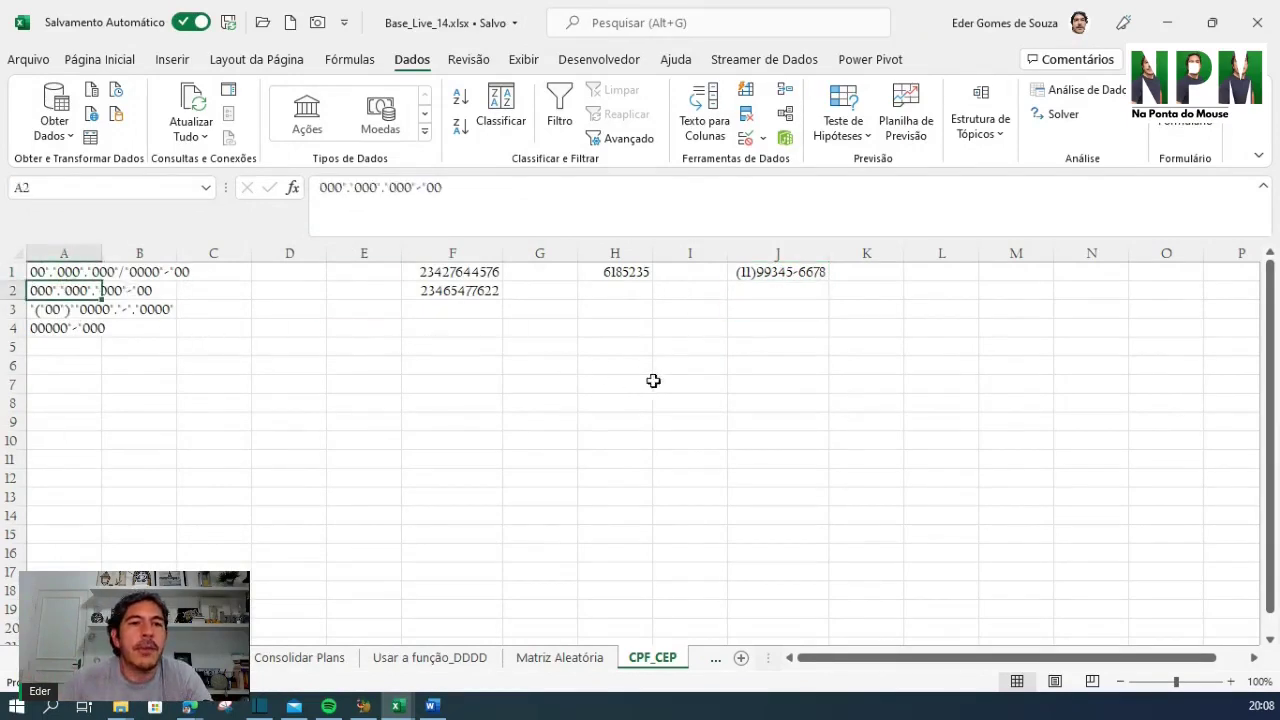
click(774, 314)
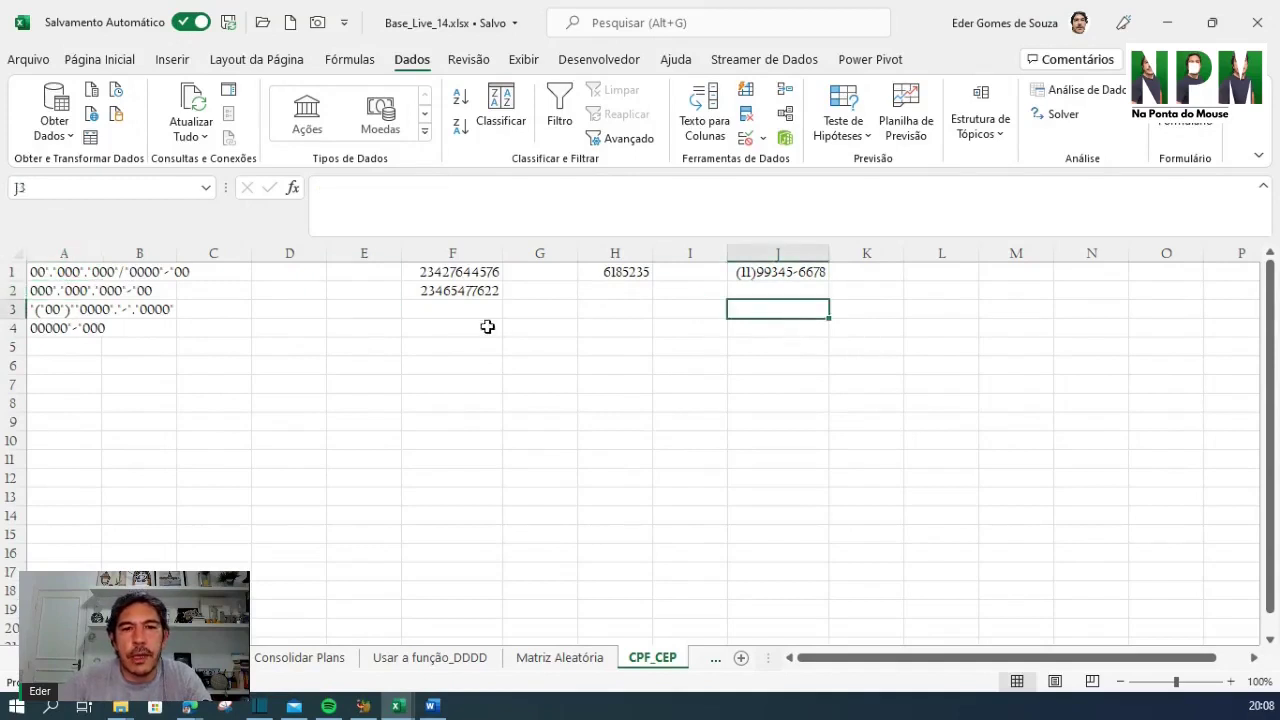
click(445, 275)
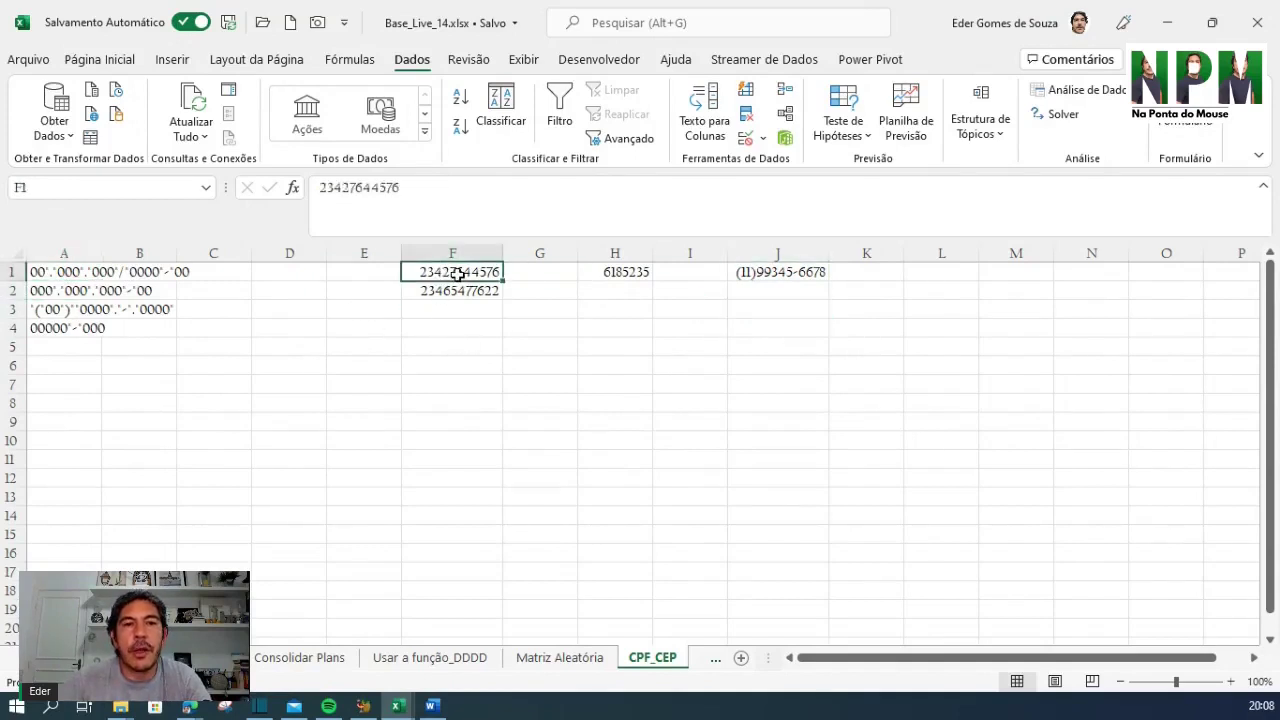
Give cell F1 the custom CPF format 000"."000"."000"-"00
right_click(463, 272)
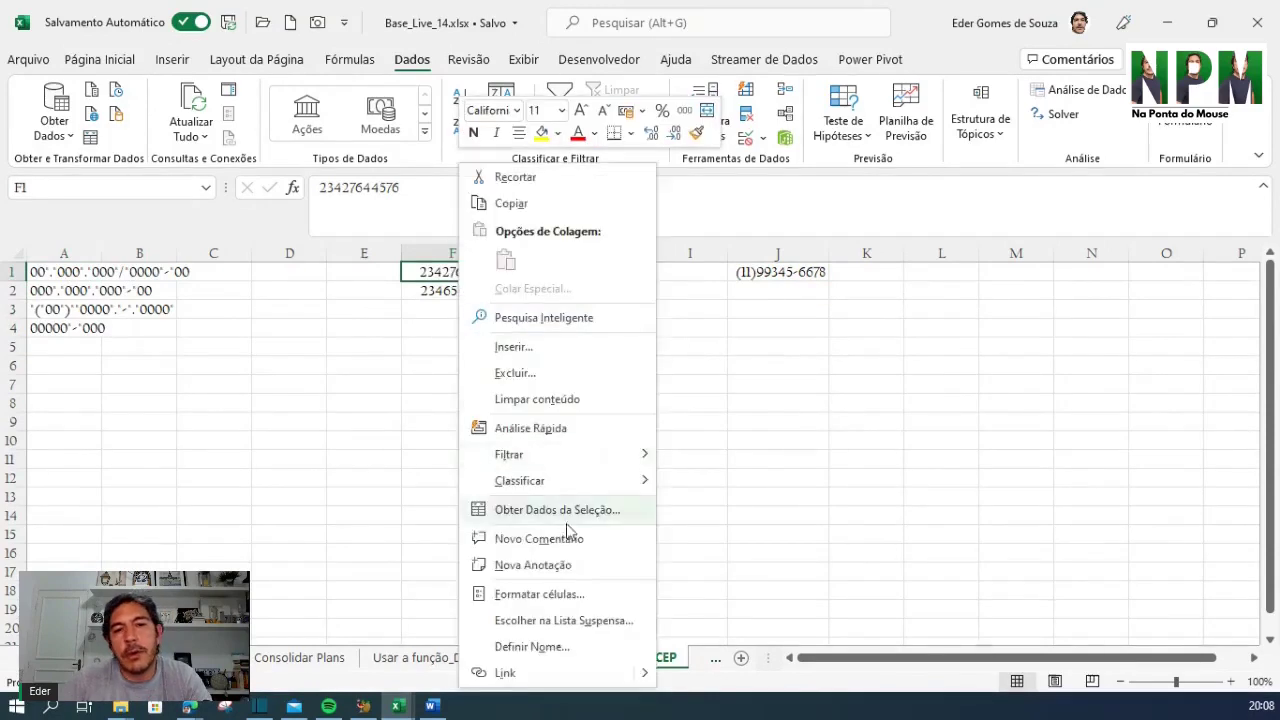
click(522, 597)
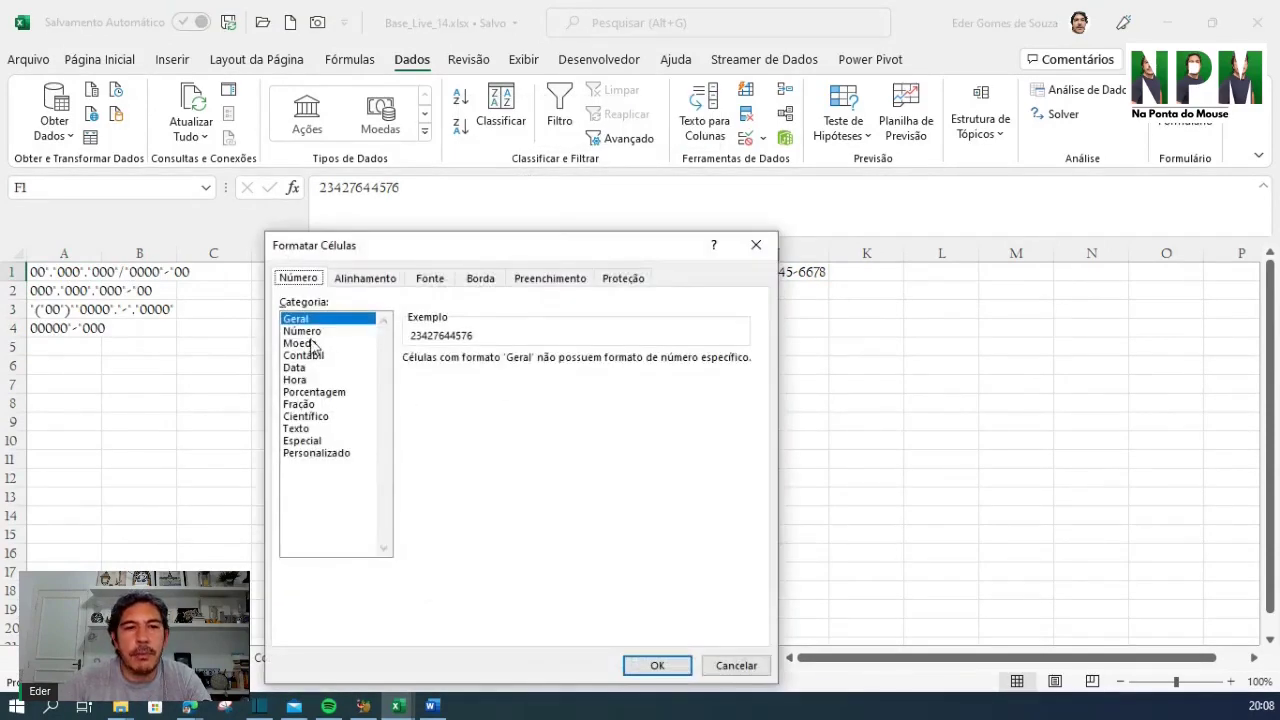
click(325, 455)
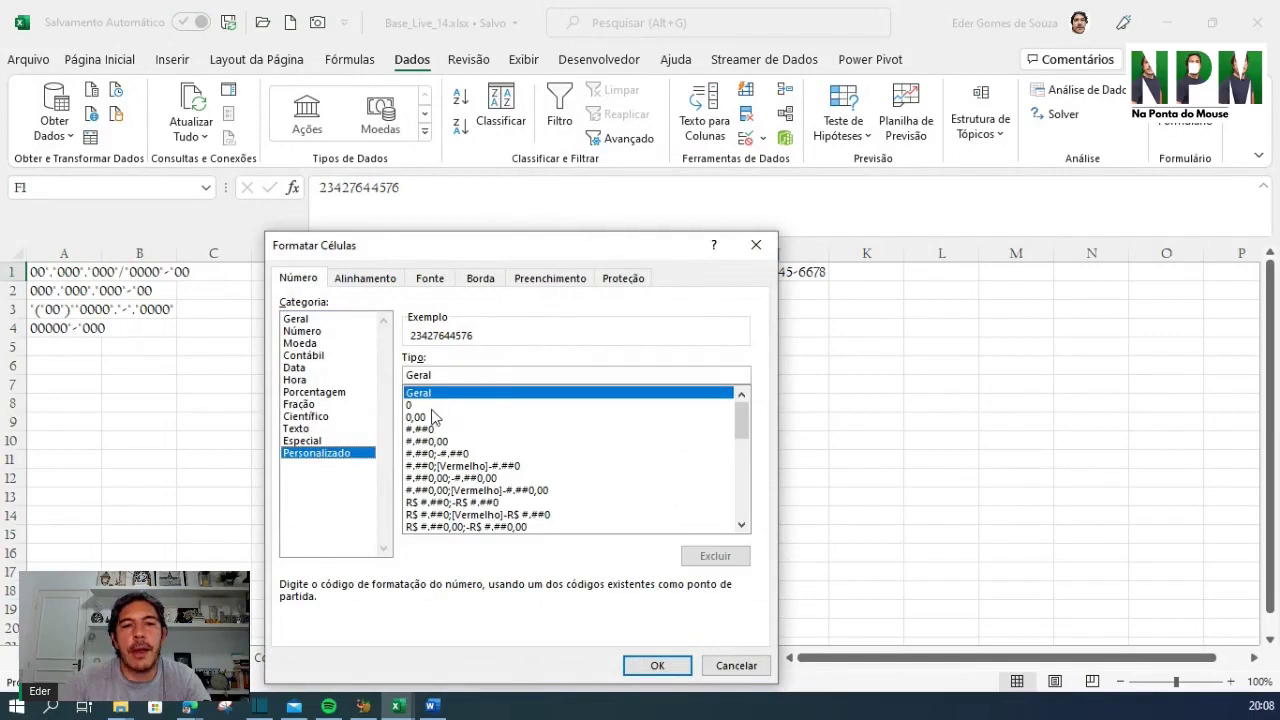
click(430, 406)
click(436, 376)
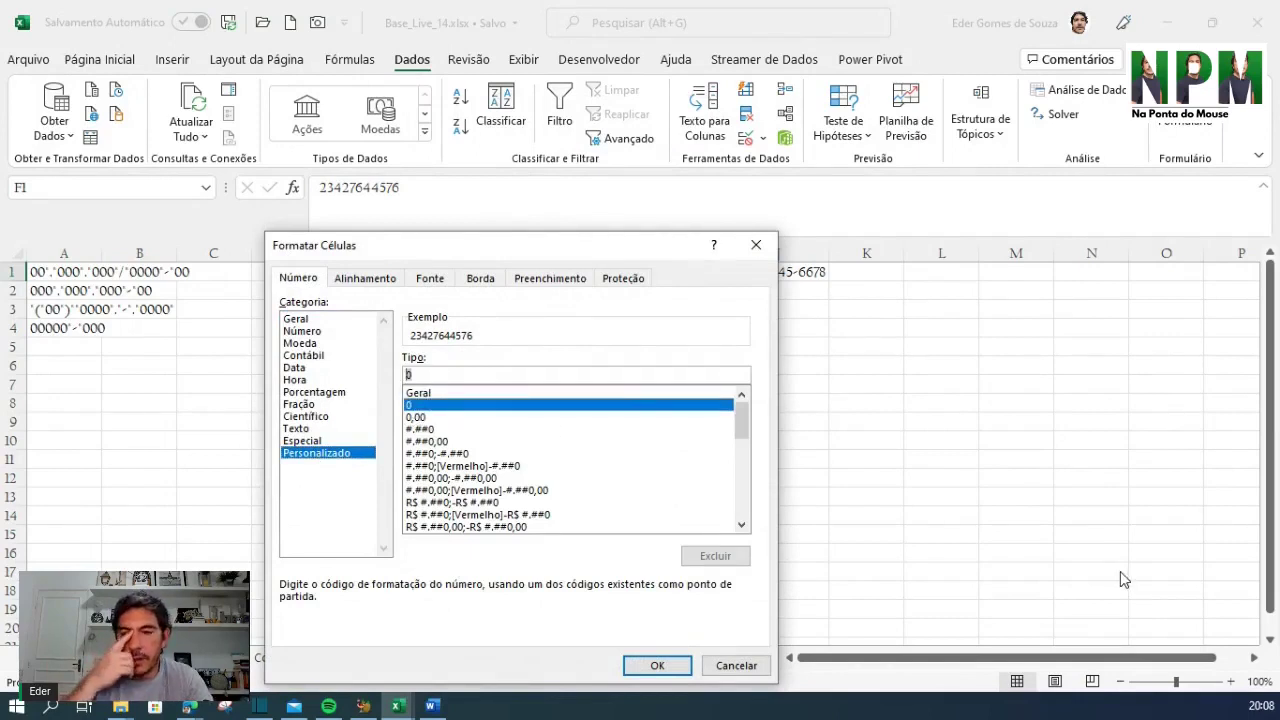
text(00)
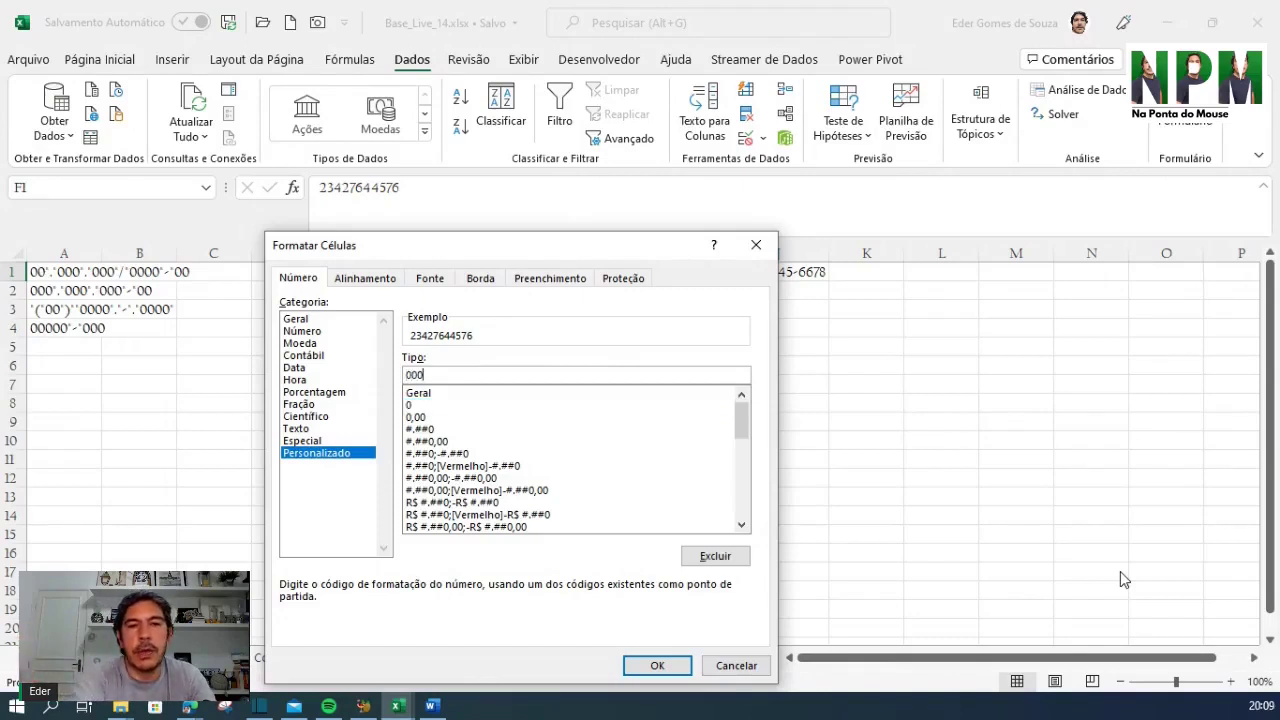
text(")
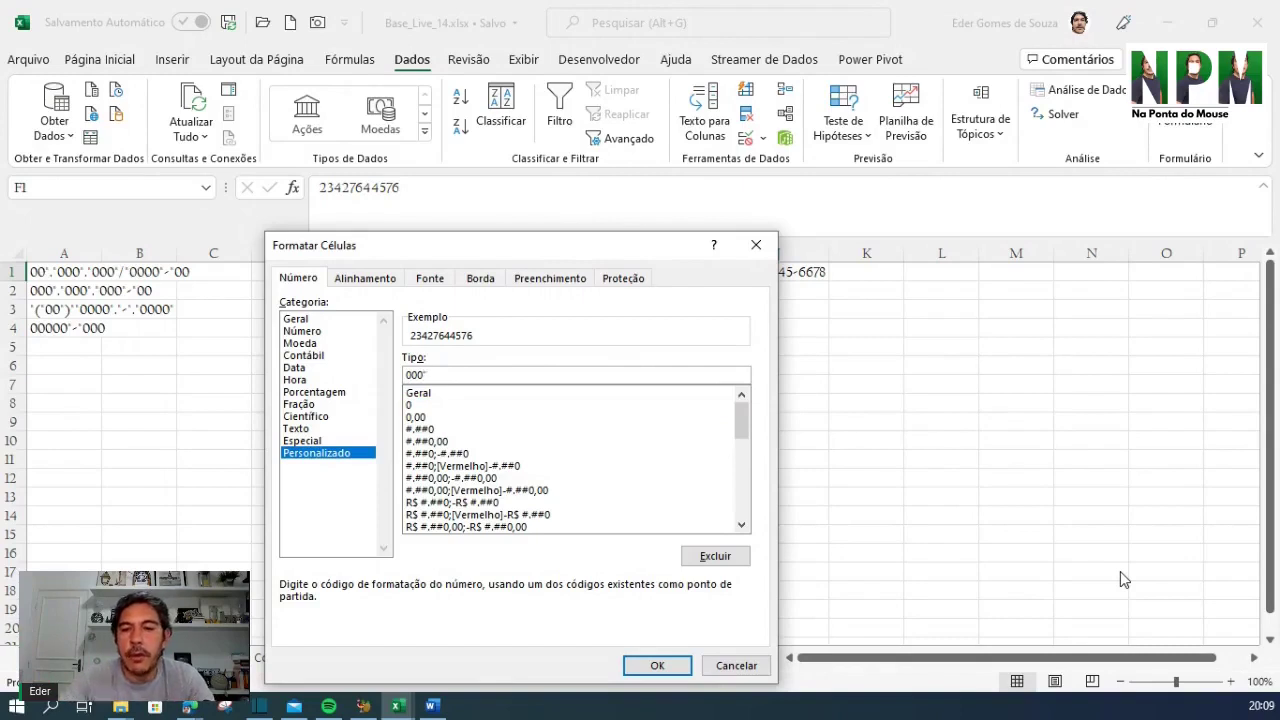
text(.)
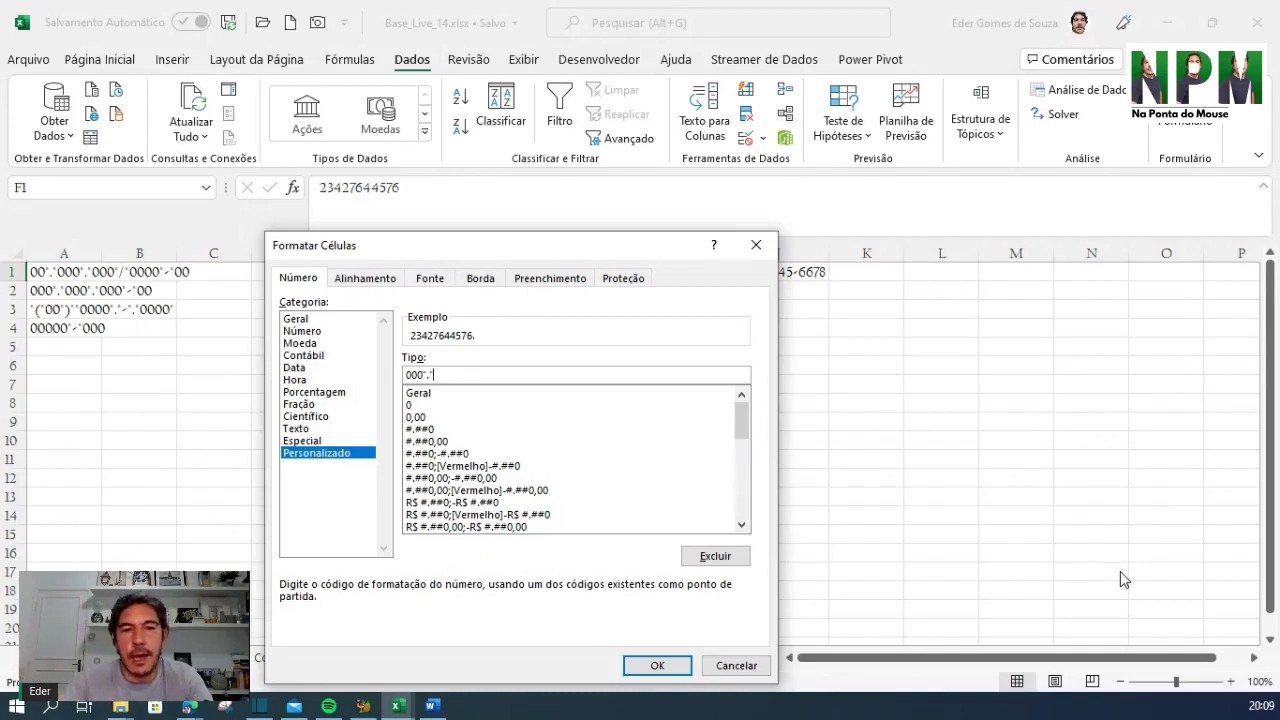
text(")
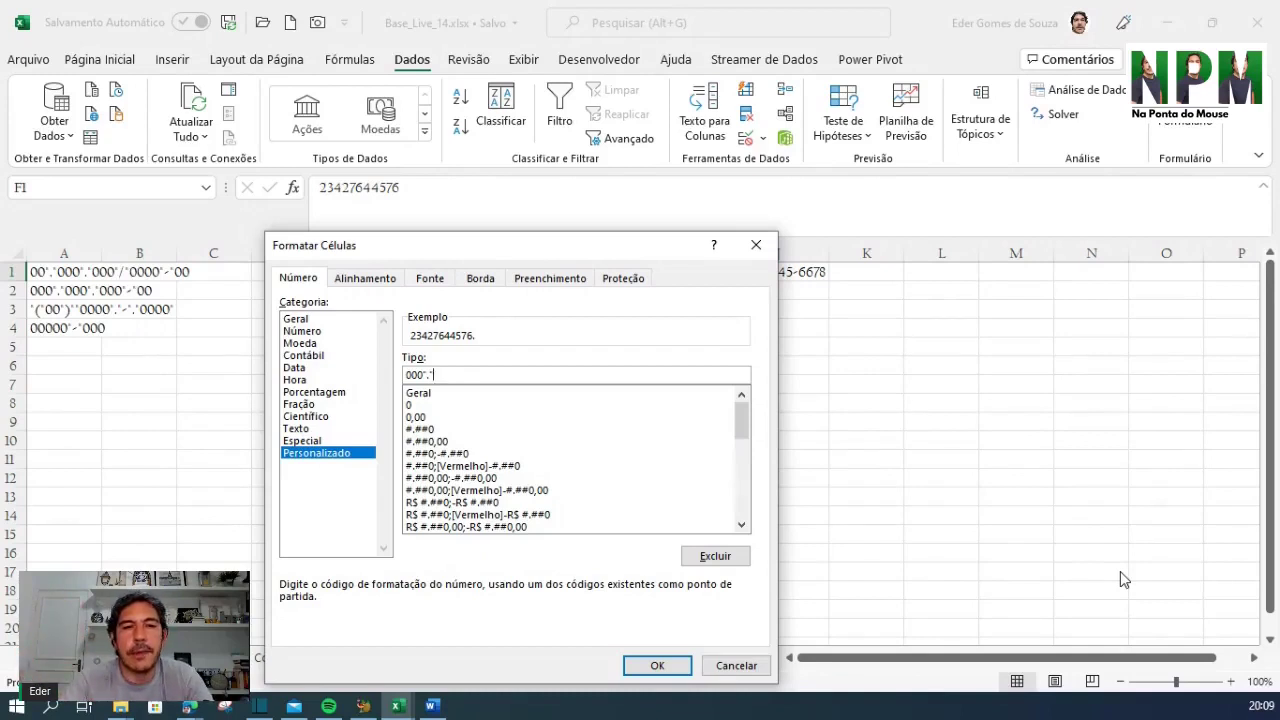
text(000)
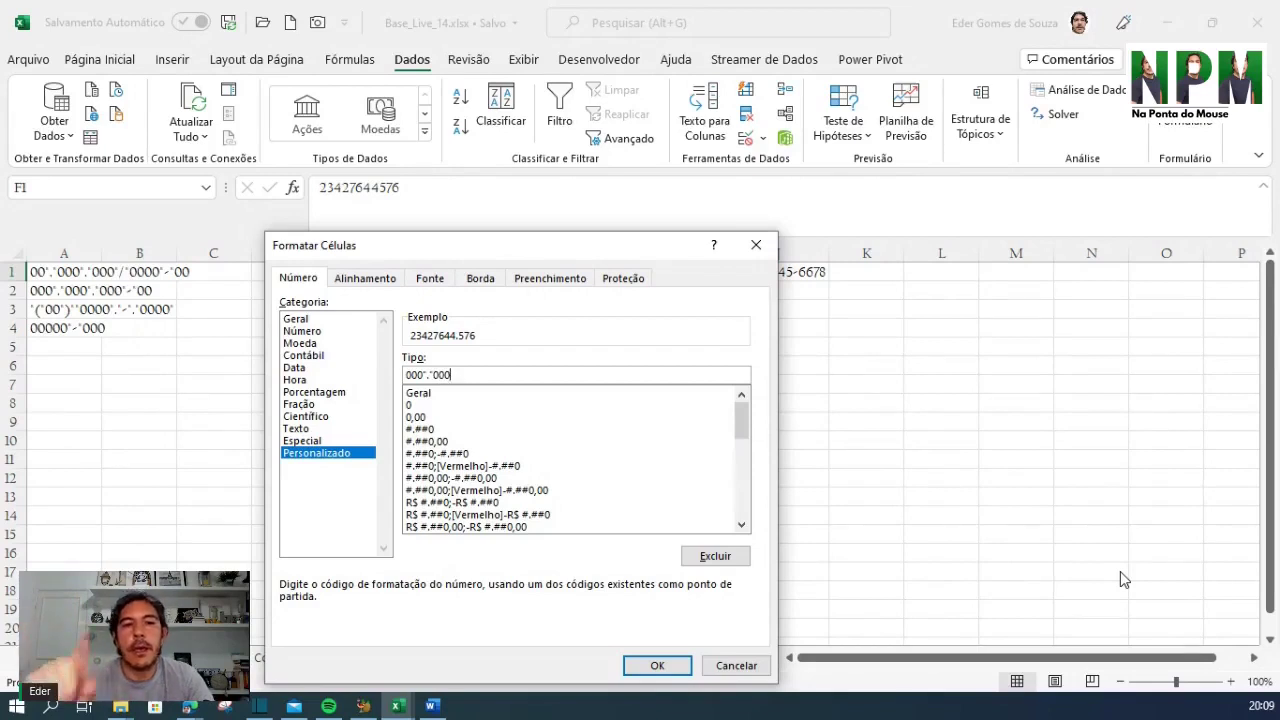
text(".")
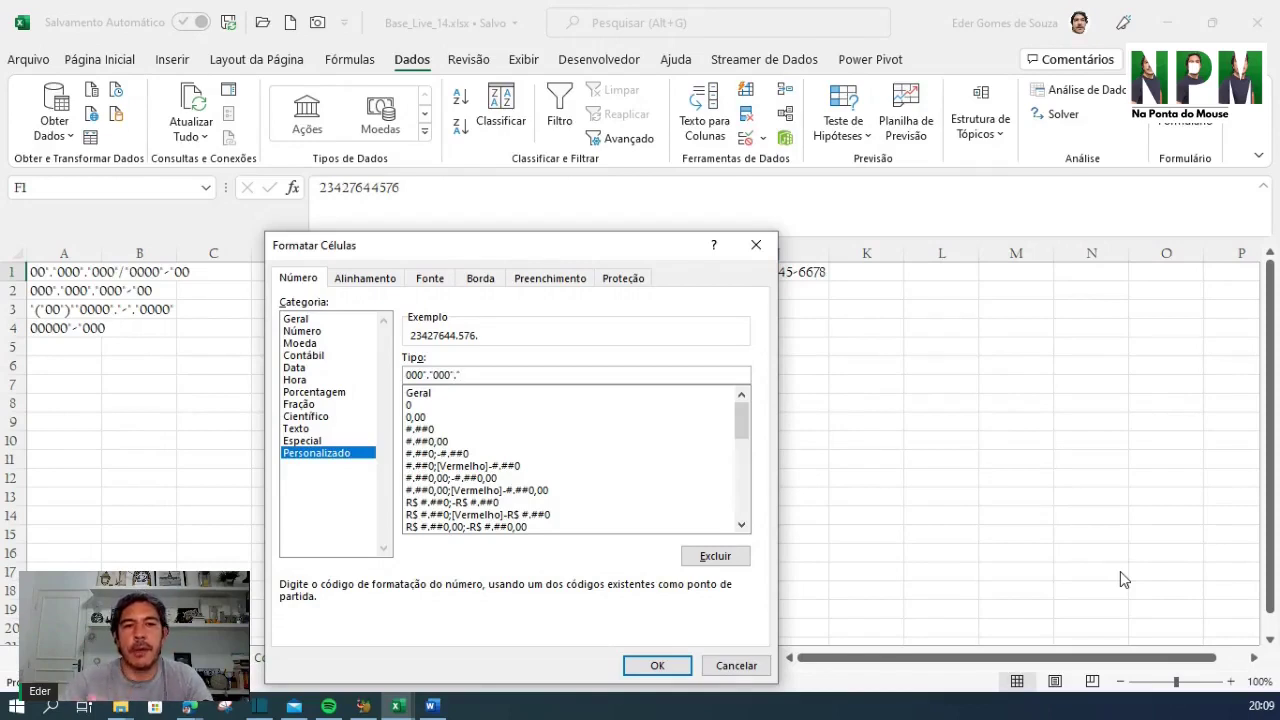
text(."000)
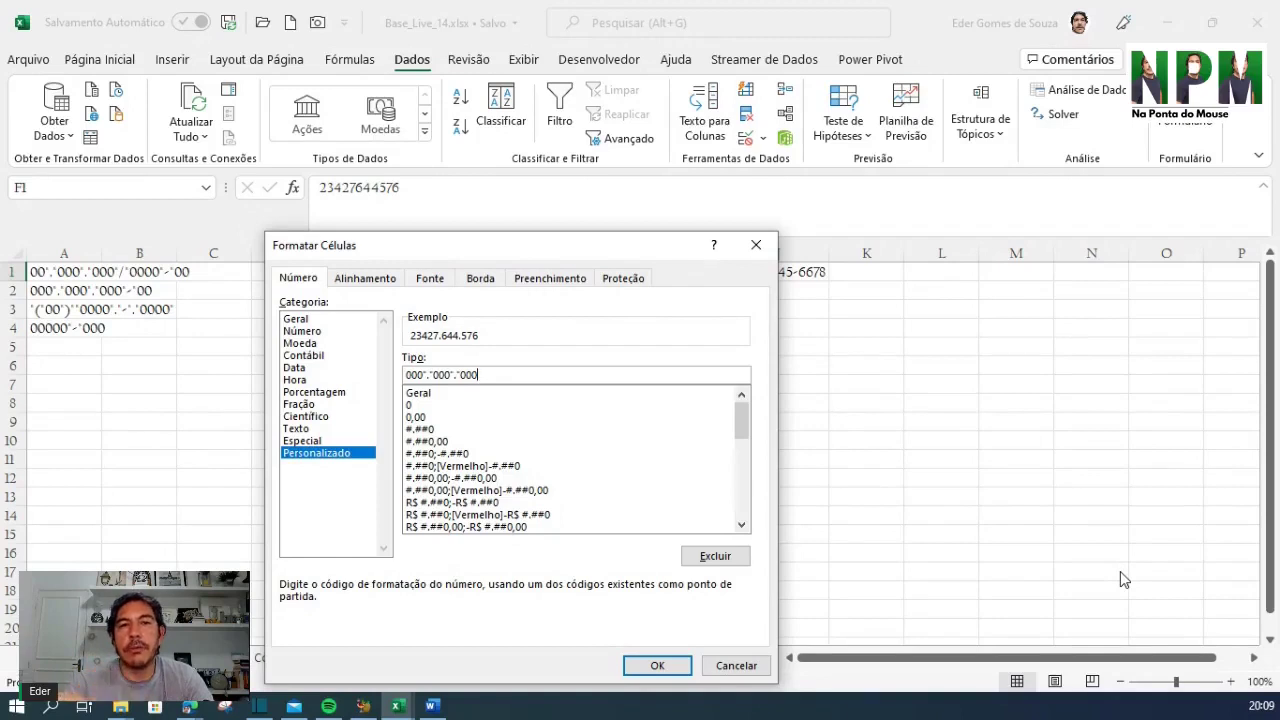
text("-")
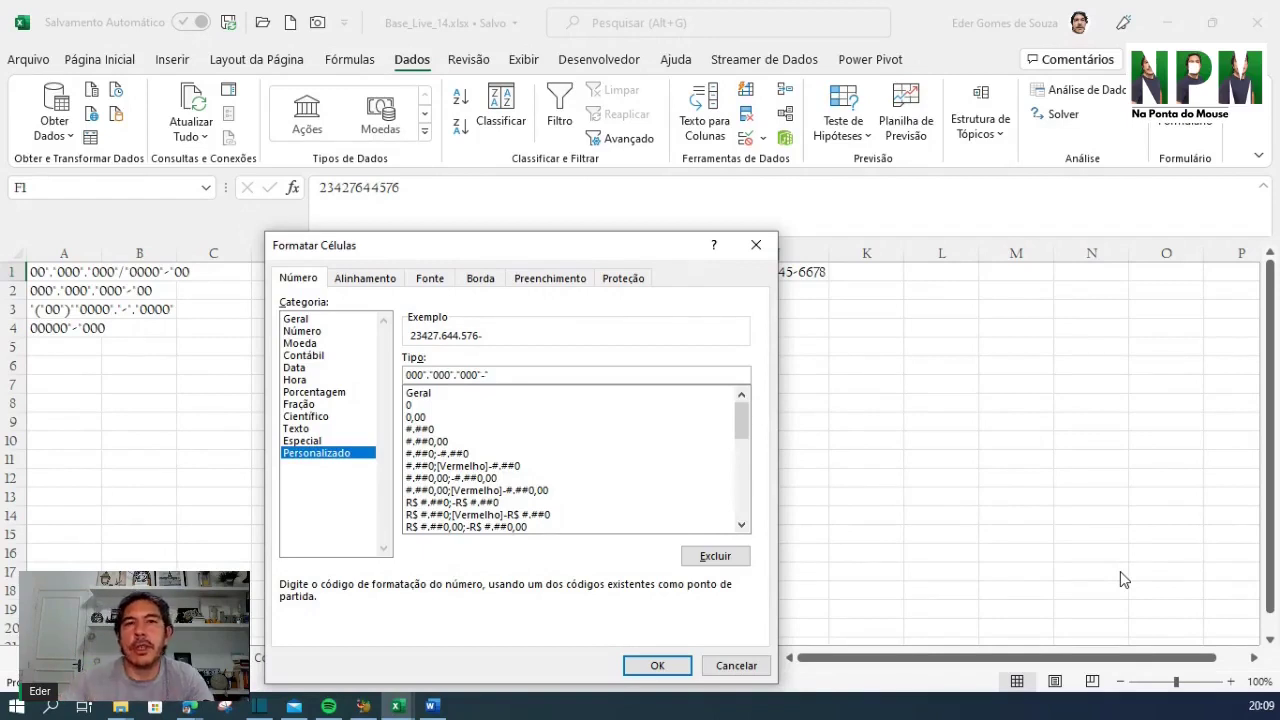
text(-"00)
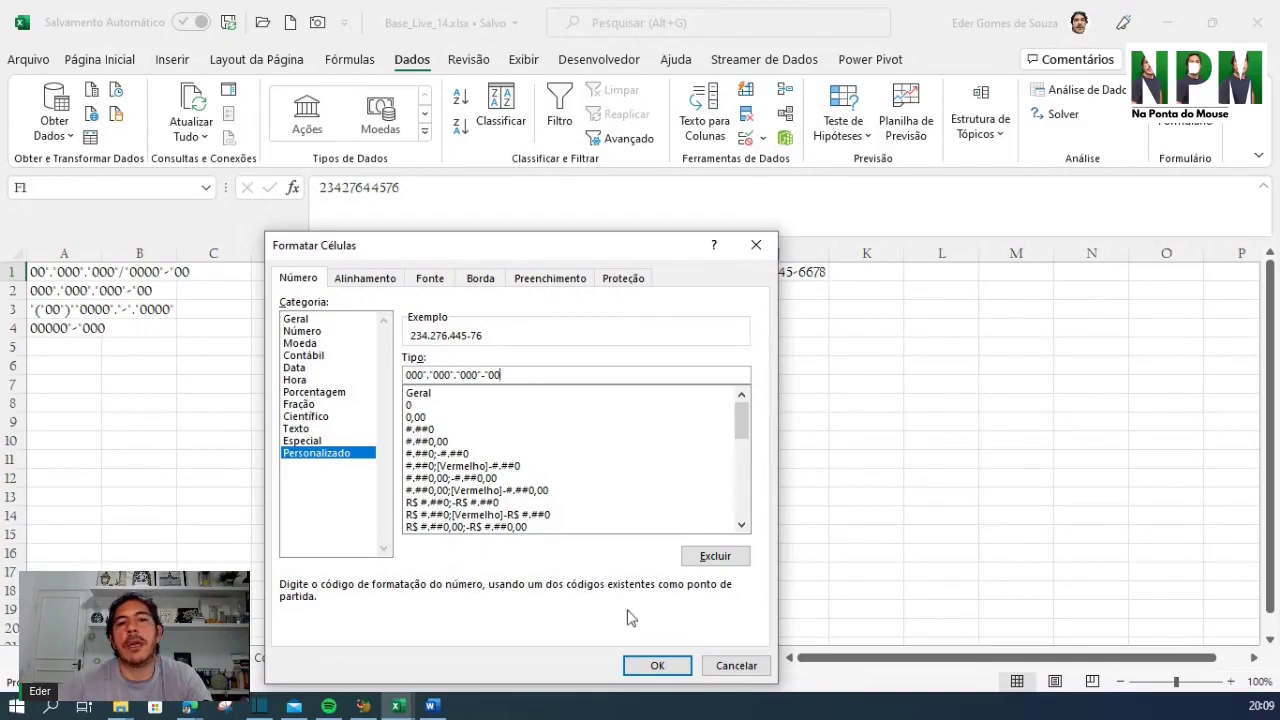
click(655, 666)
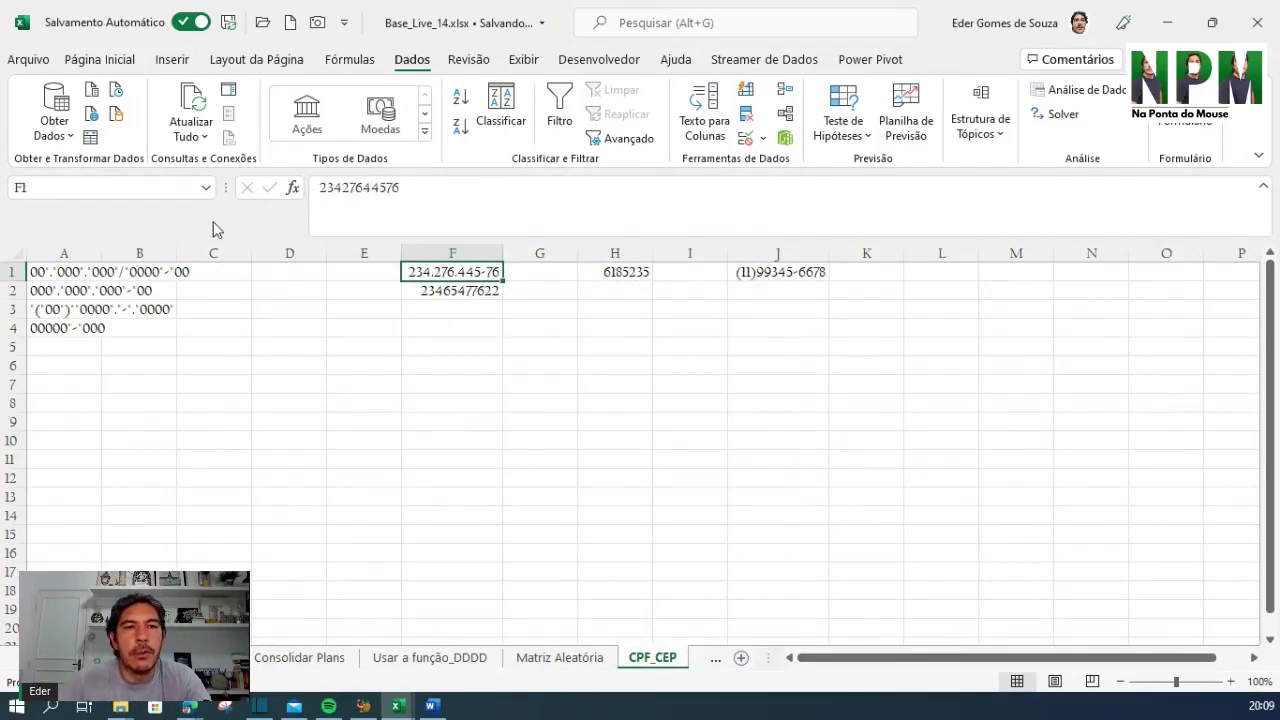
Copy F1's CPF format onto F2 with Pincel de Formatação, then reselect F1
click(99, 60)
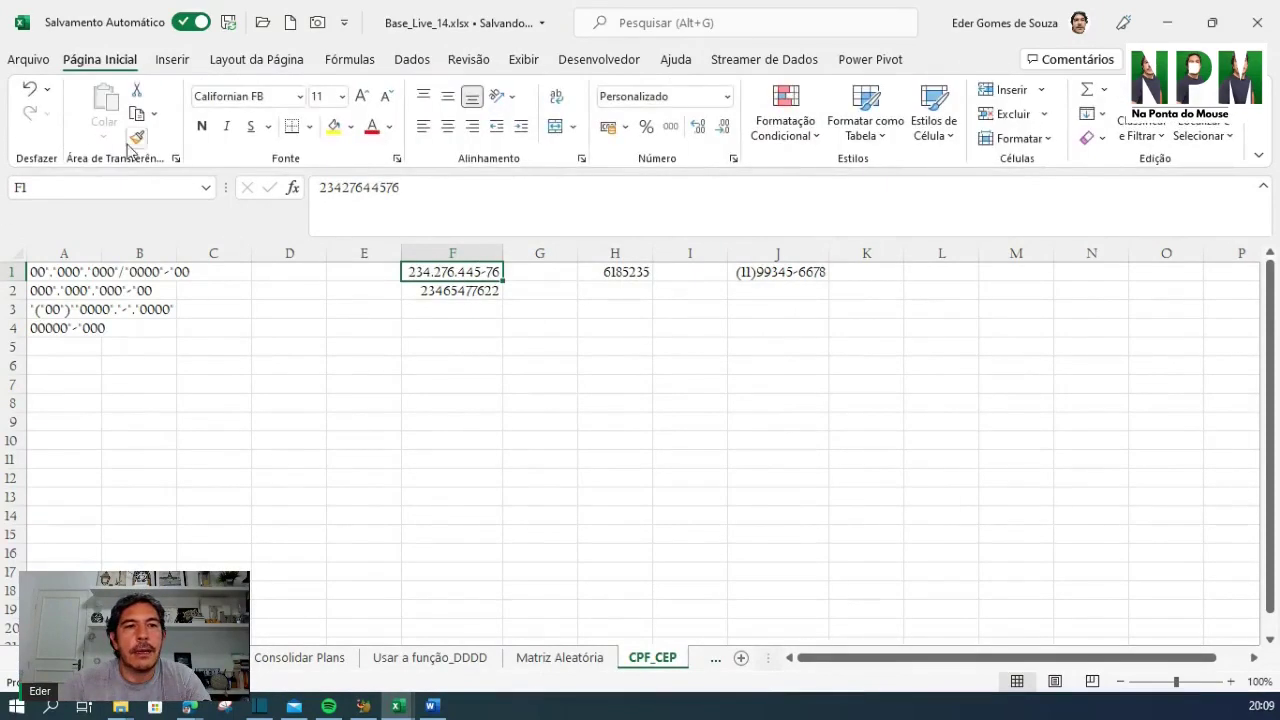
click(136, 137)
click(442, 293)
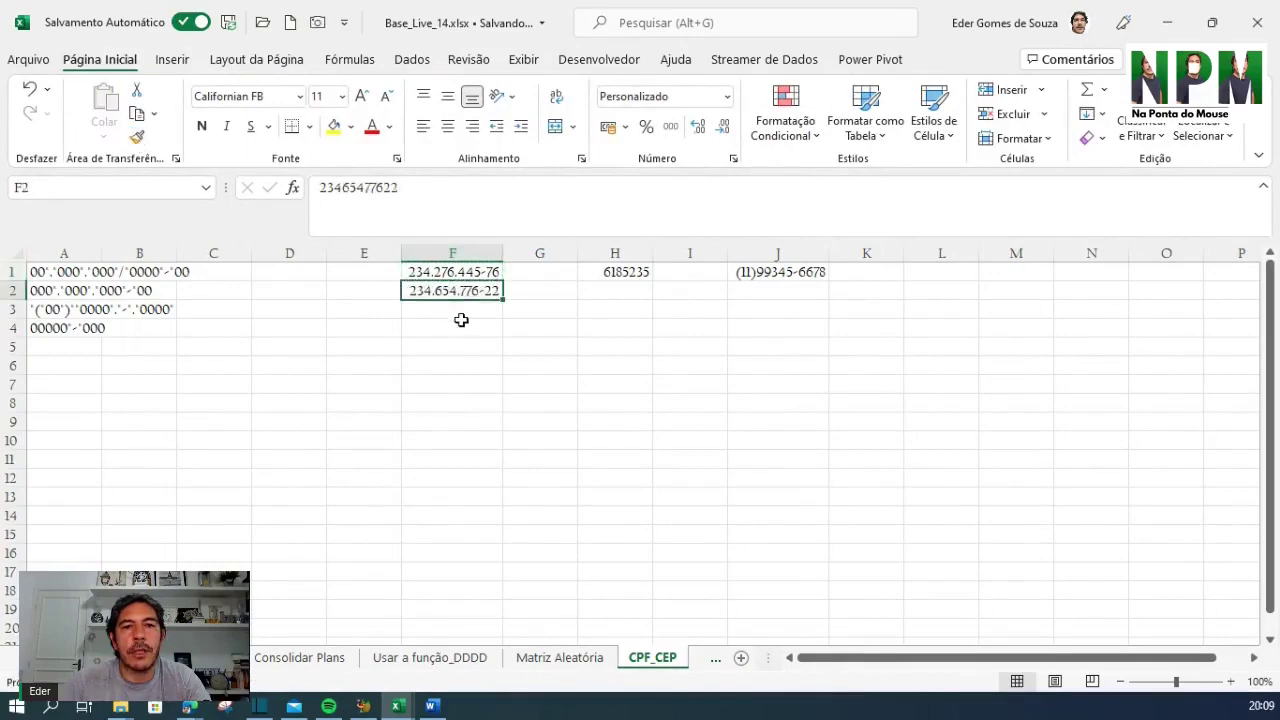
click(460, 384)
click(460, 271)
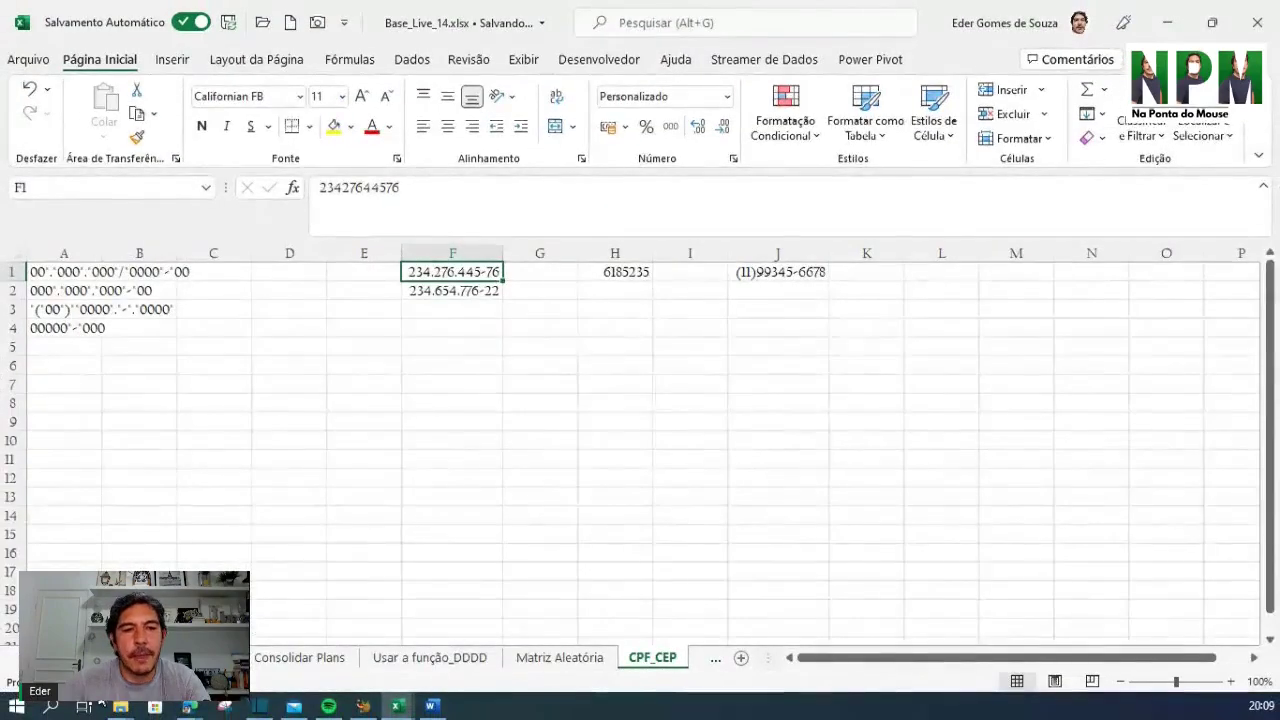
scroll(490, 657, right, 3)
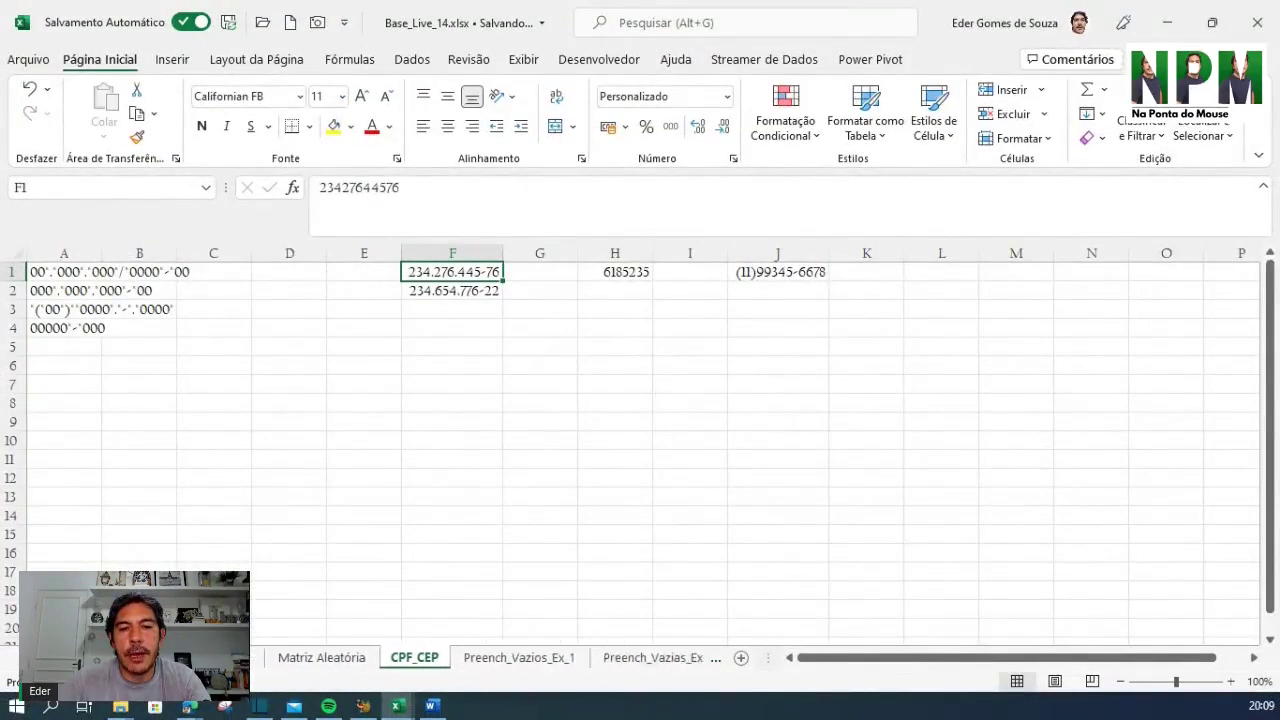
scroll(480, 657, right, 2)
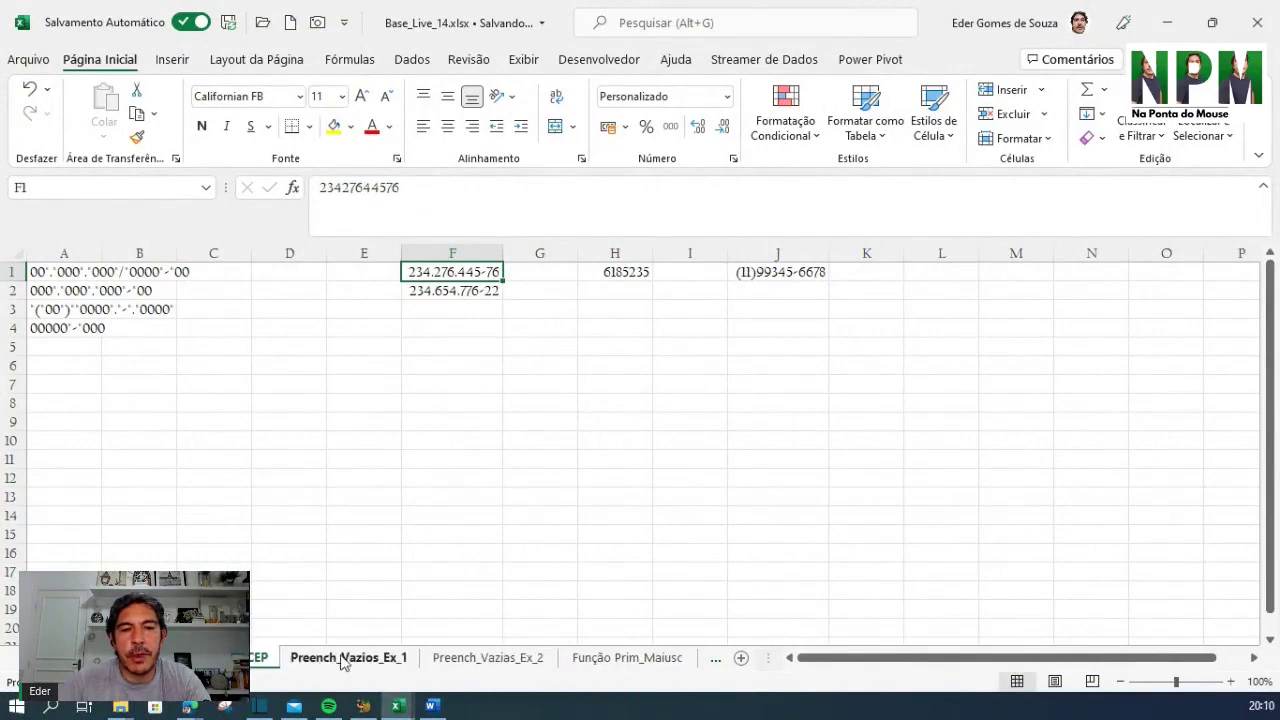
On Preench_Vazios_Ex_1, select the data block A1:J36 and open Ir para with F5
click(343, 658)
click(502, 330)
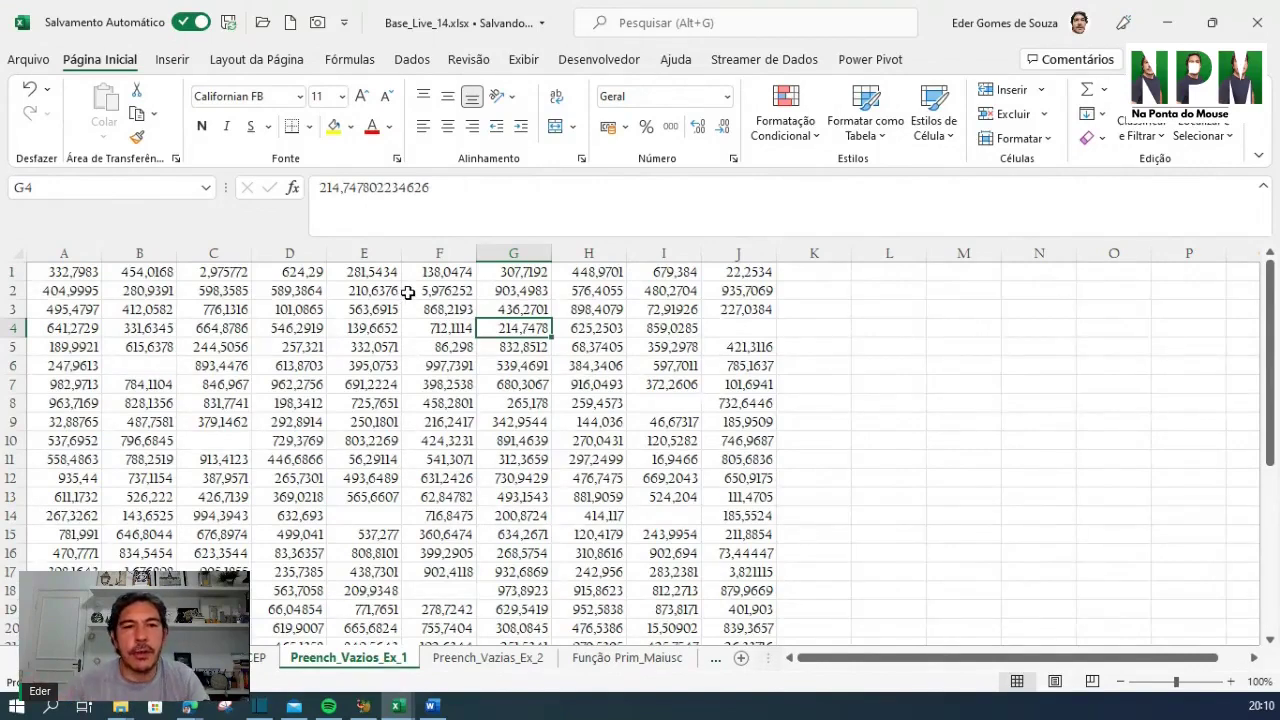
click(56, 276)
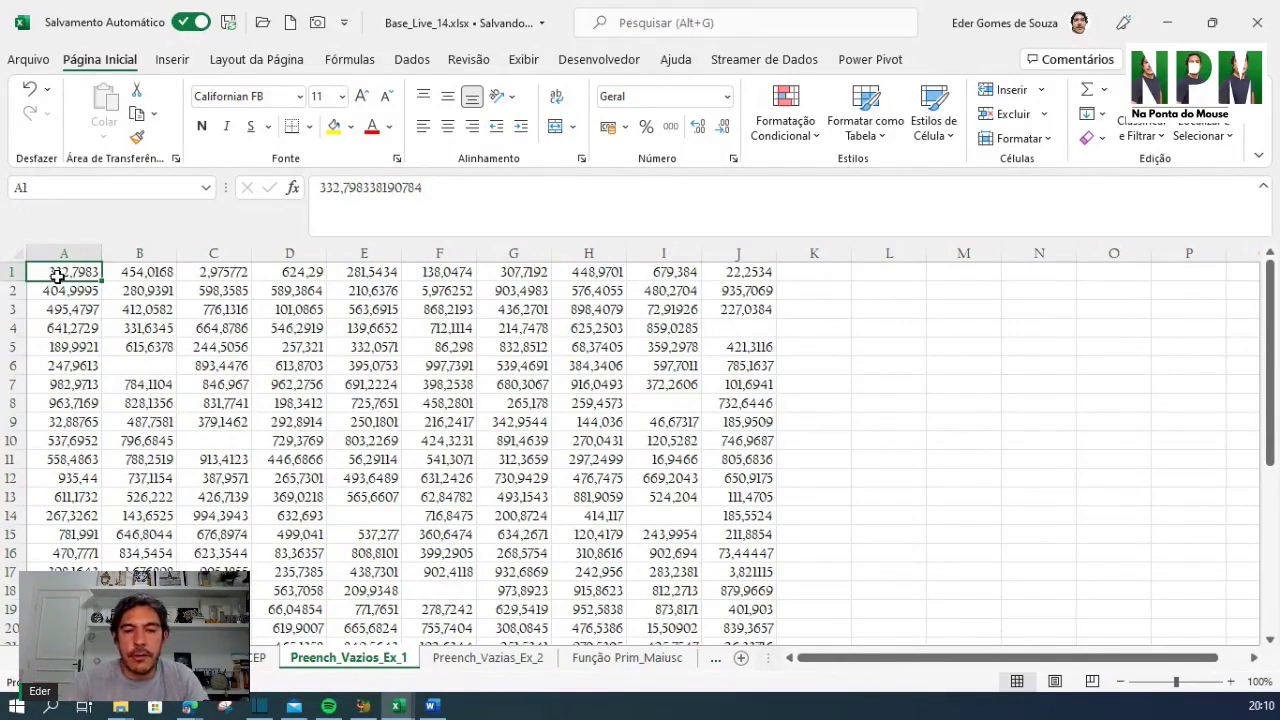
key(ctrl+shift+End)
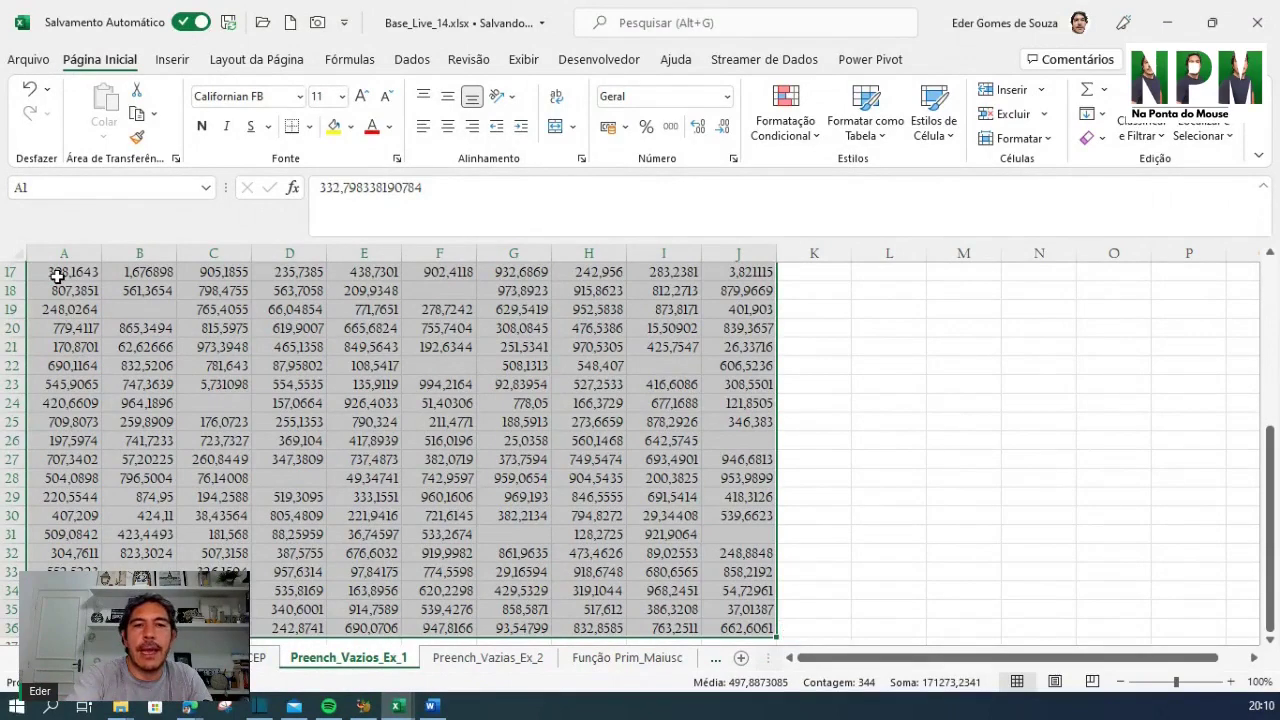
key(F5)
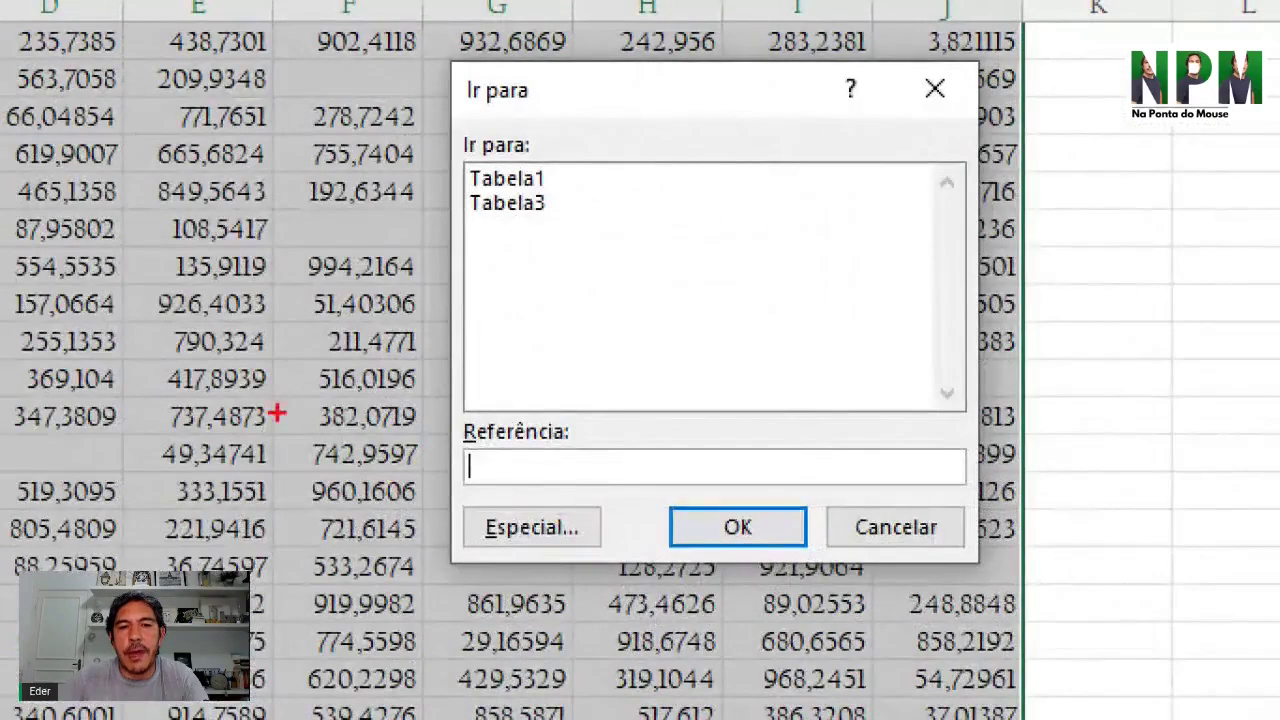
Select every blank cell in the data block using Especial > Em branco
mouse_move(383, 462)
mouse_down()
mouse_move(651, 560)
mouse_move(655, 612)
mouse_up()
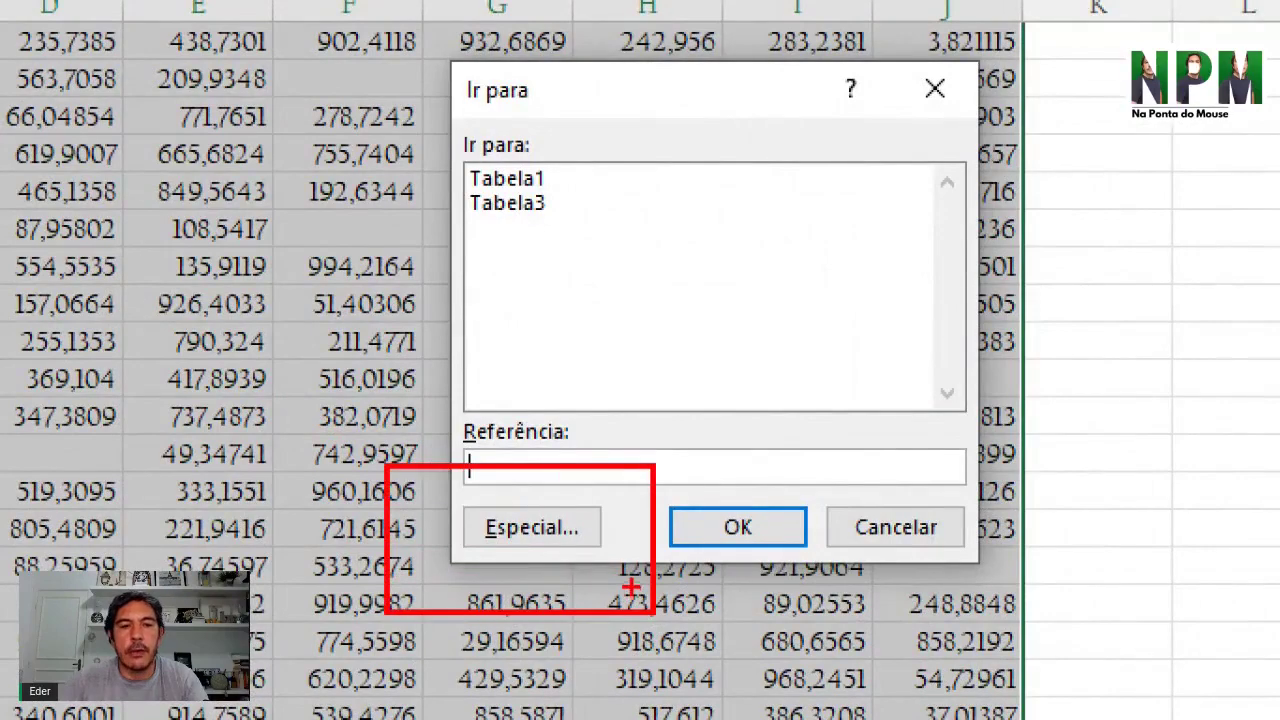
key(Escape)
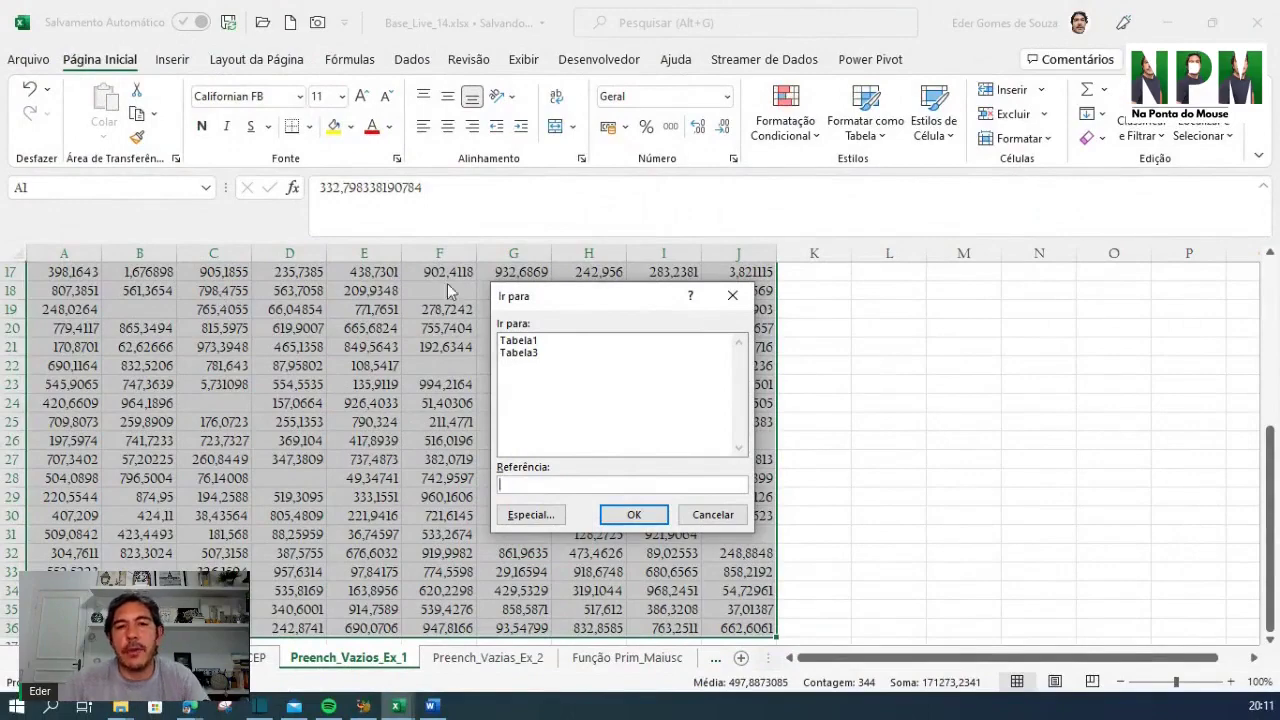
click(531, 515)
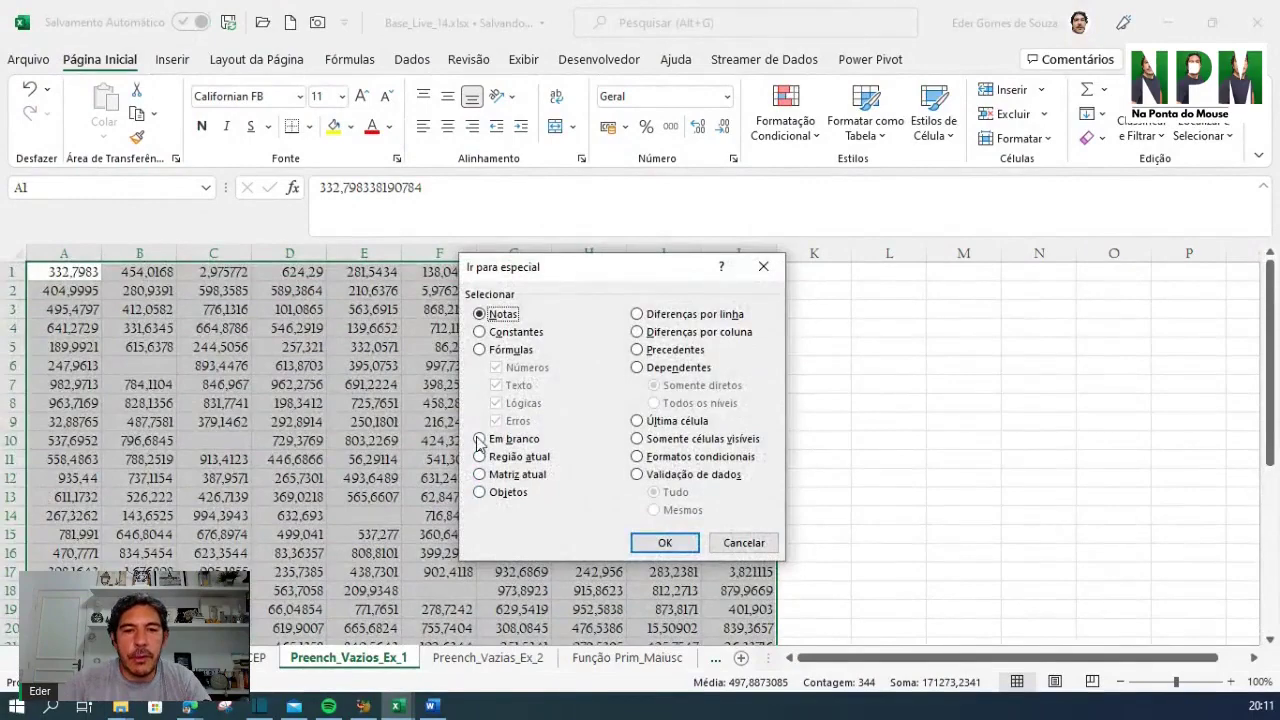
click(479, 440)
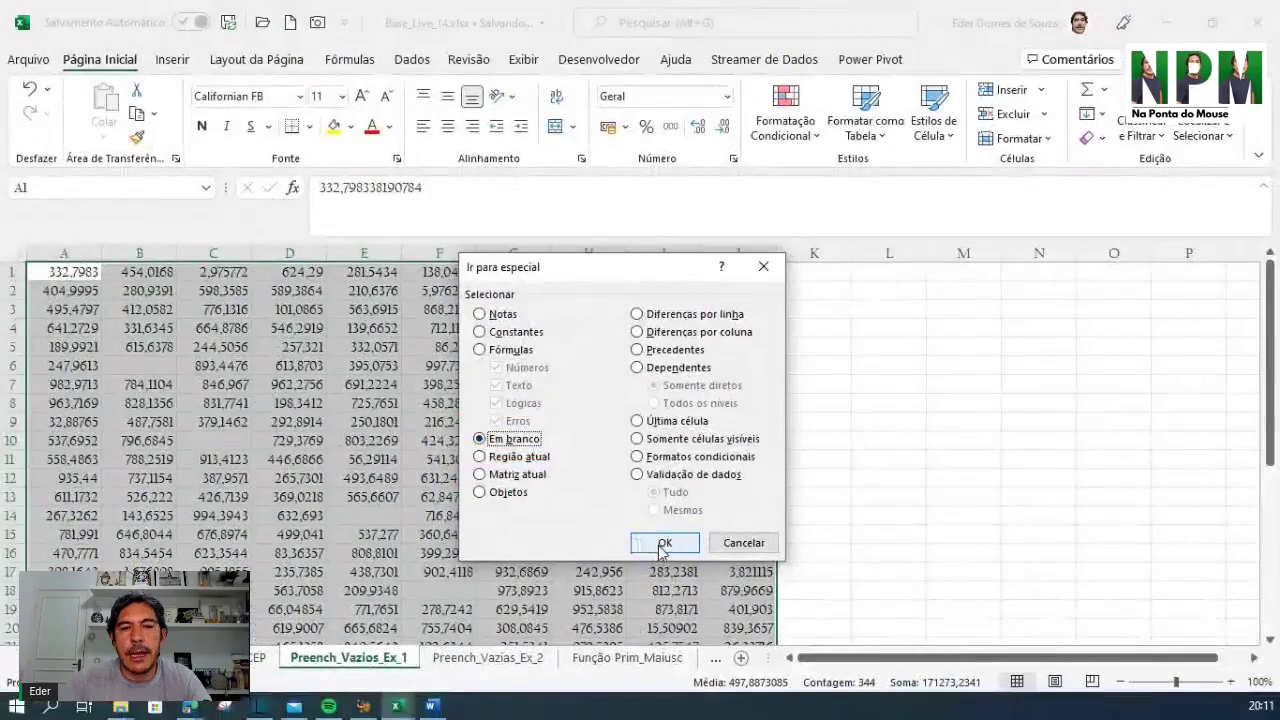
click(660, 545)
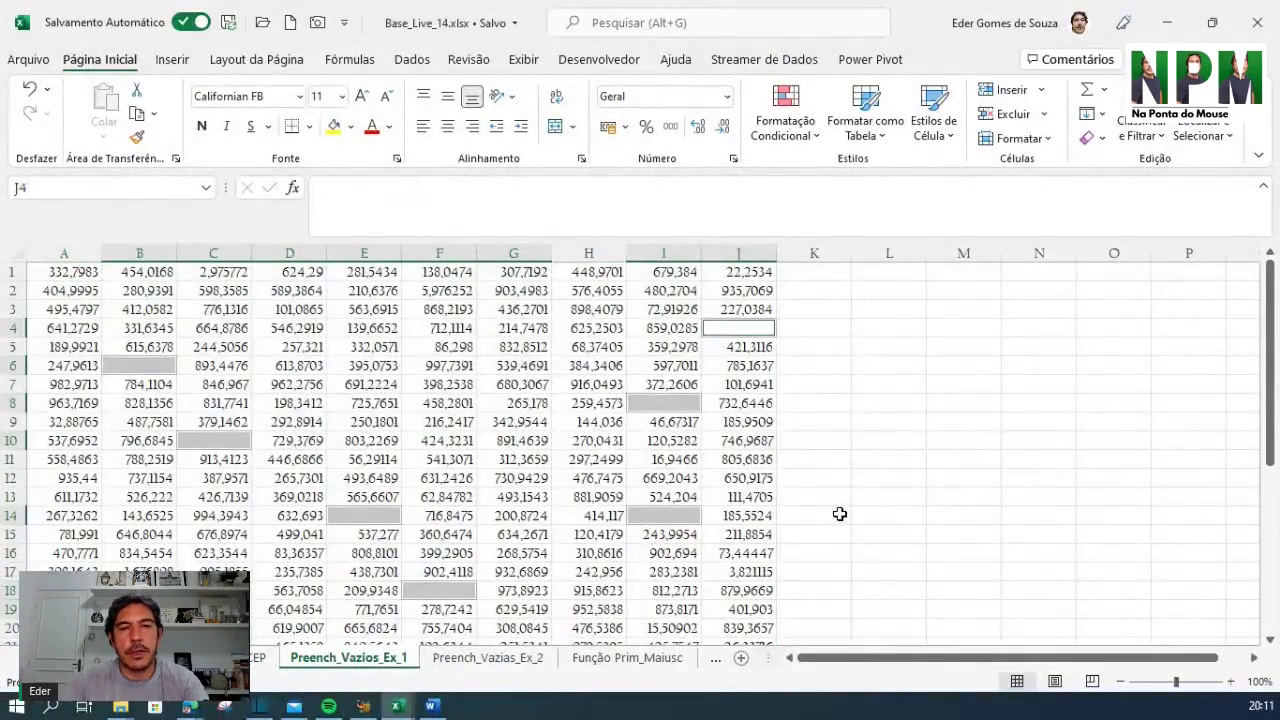
Collapse the ribbon with Ctrl+F1 so more grid rows are visible
key(ctrl+F1)
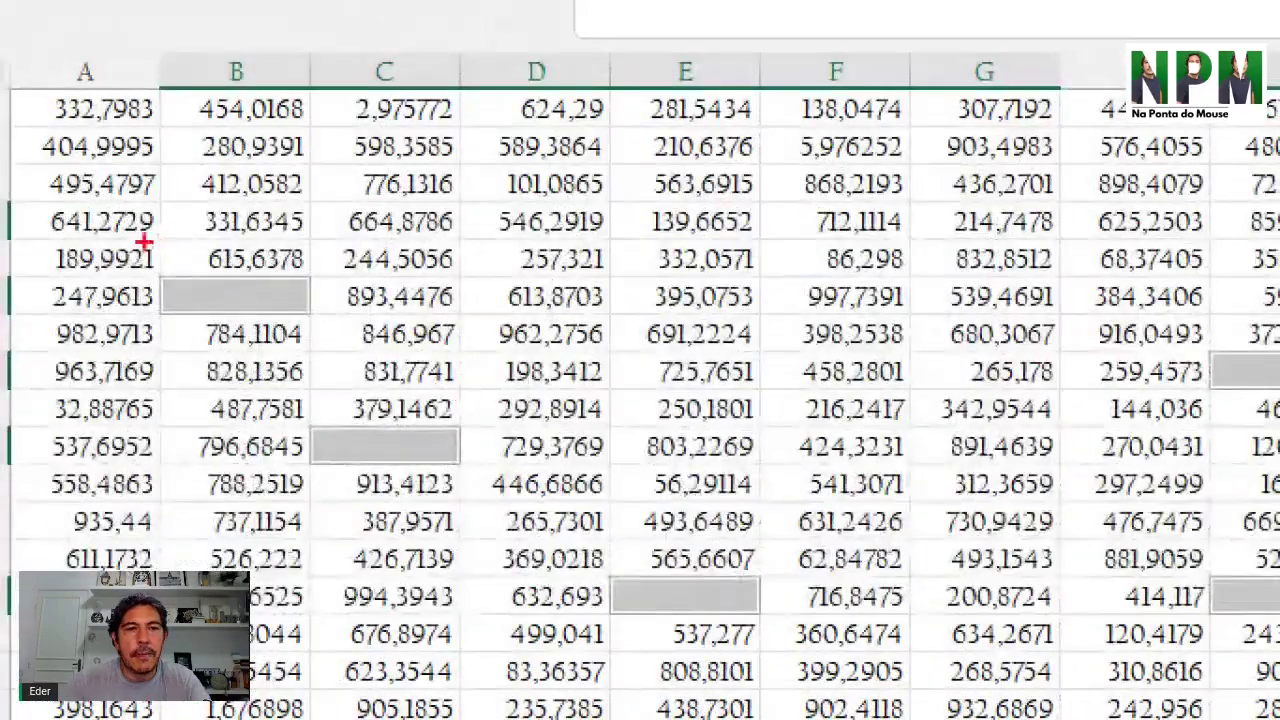
mouse_move(185, 387)
mouse_down()
mouse_move(362, 380)
mouse_move(460, 472)
mouse_up()
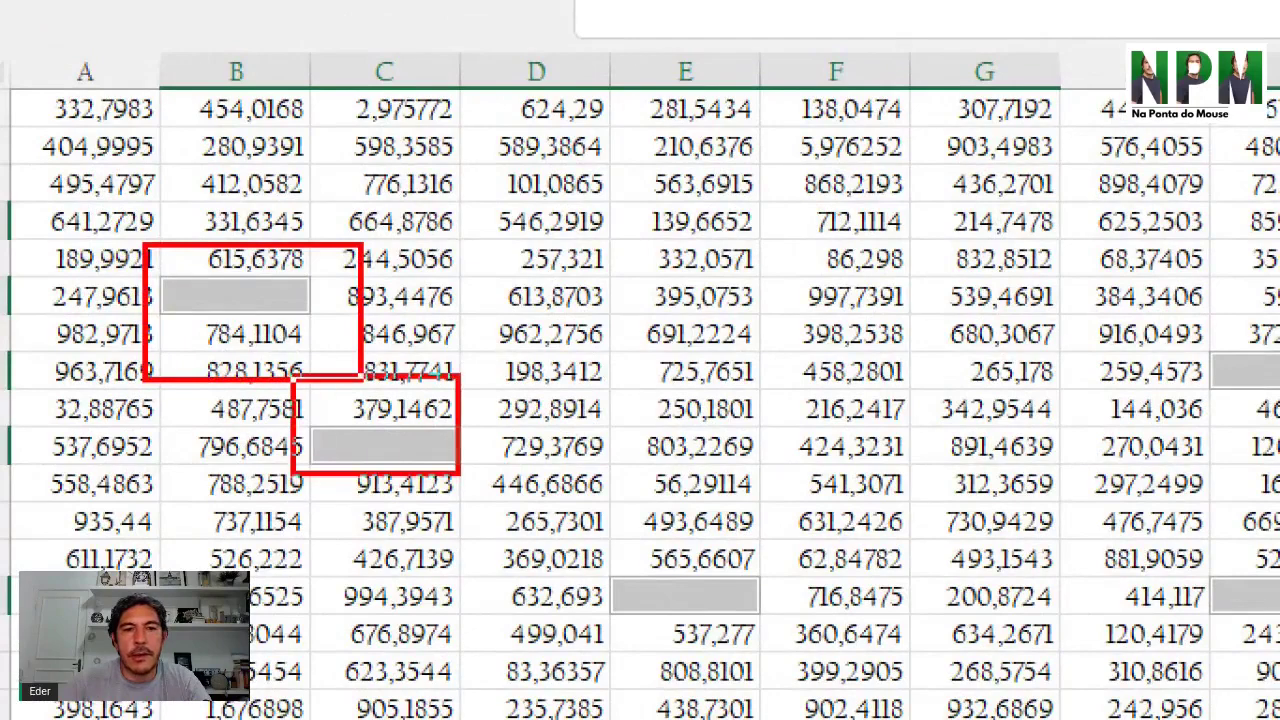
mouse_move(590, 557)
mouse_down()
mouse_move(594, 605)
mouse_move(858, 658)
mouse_up()
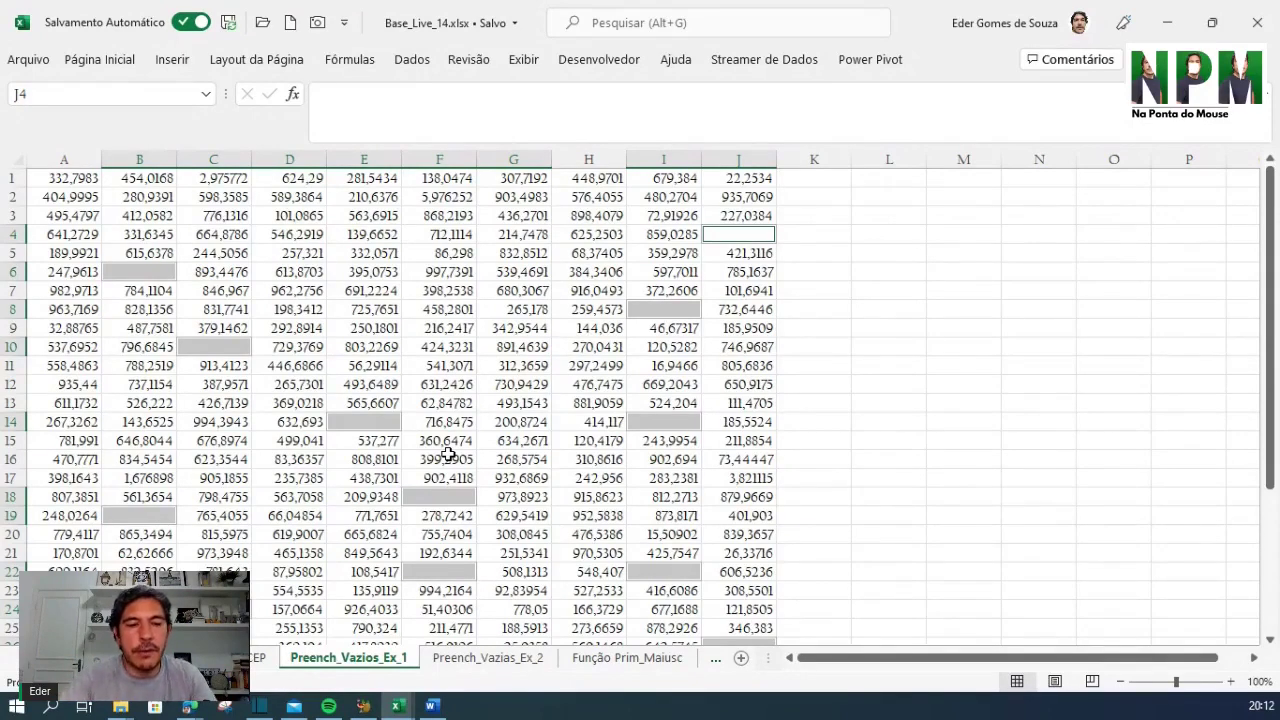
Fill all 16 selected blank cells with 'analisar' via Ctrl+Enter, undoing and redoing once
text(an)
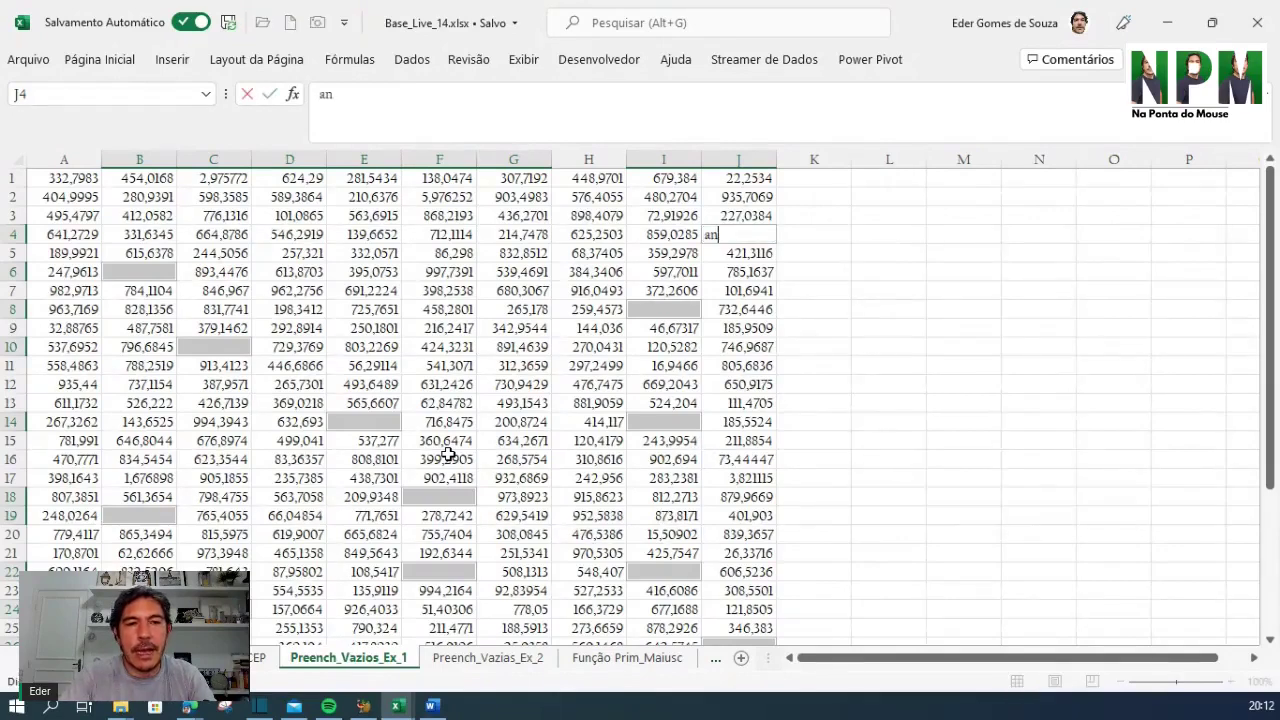
text(al)
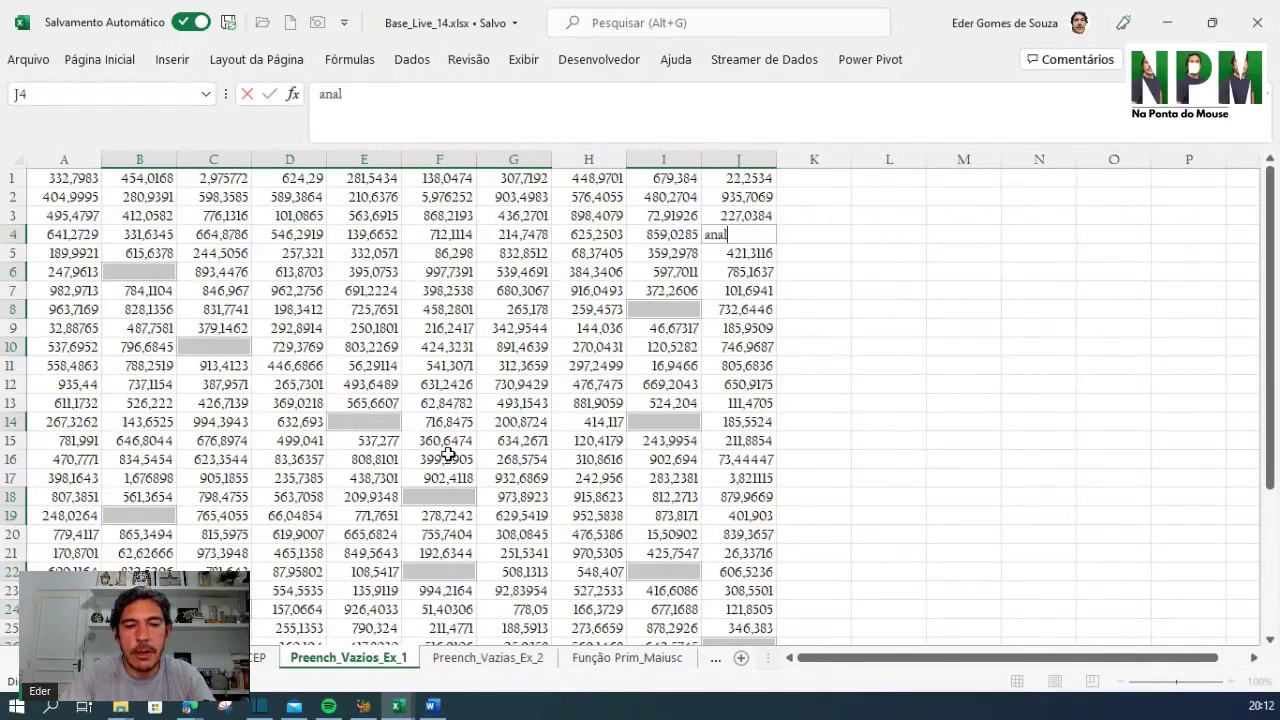
text(isar)
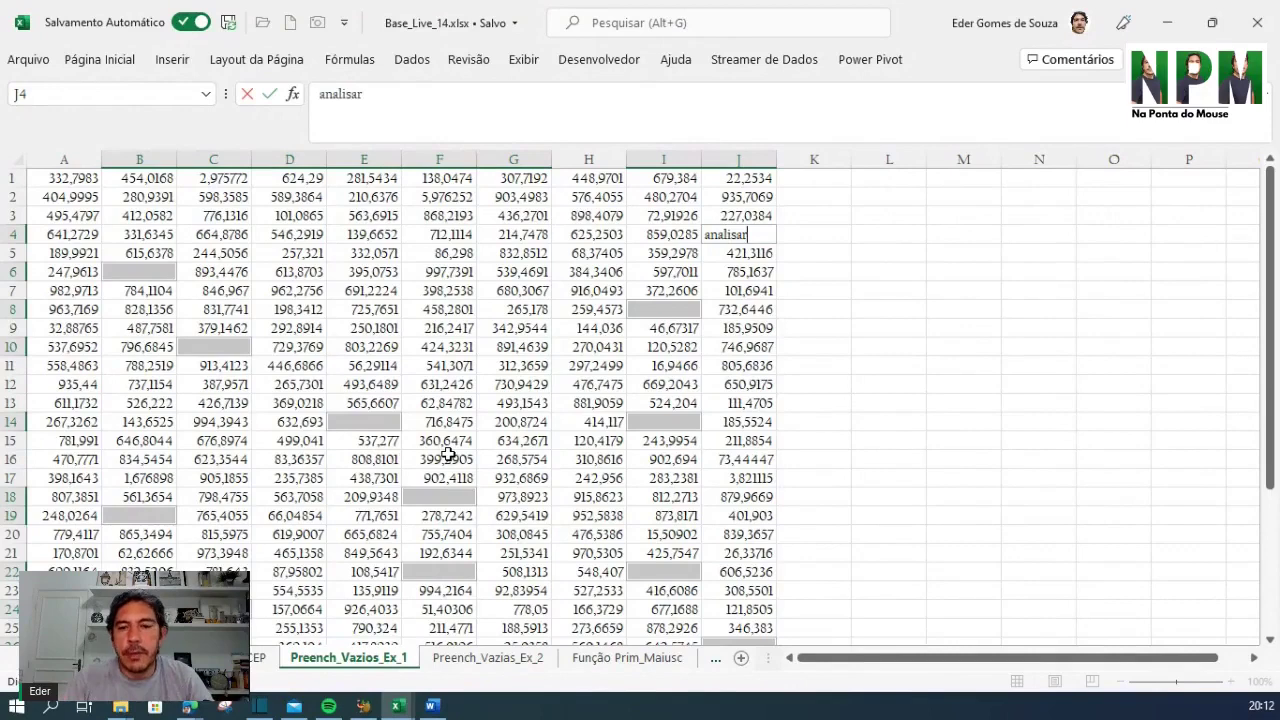
key(ctrl+Return)
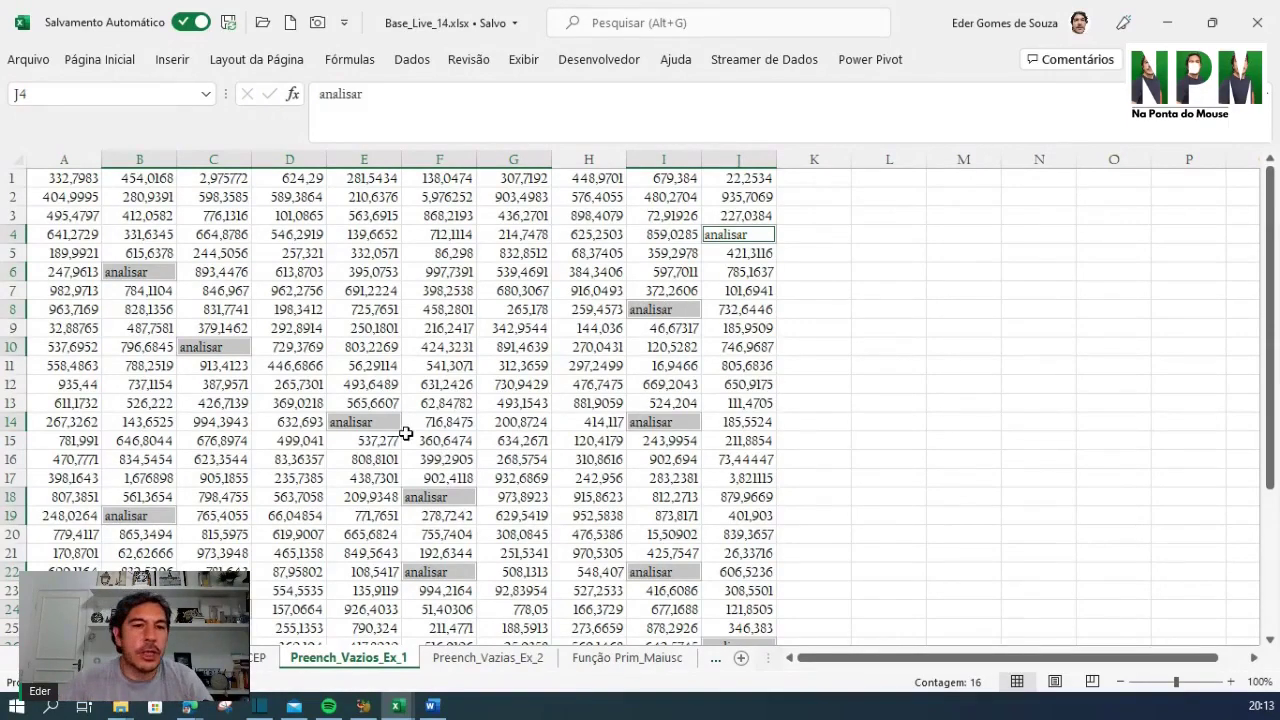
click(885, 384)
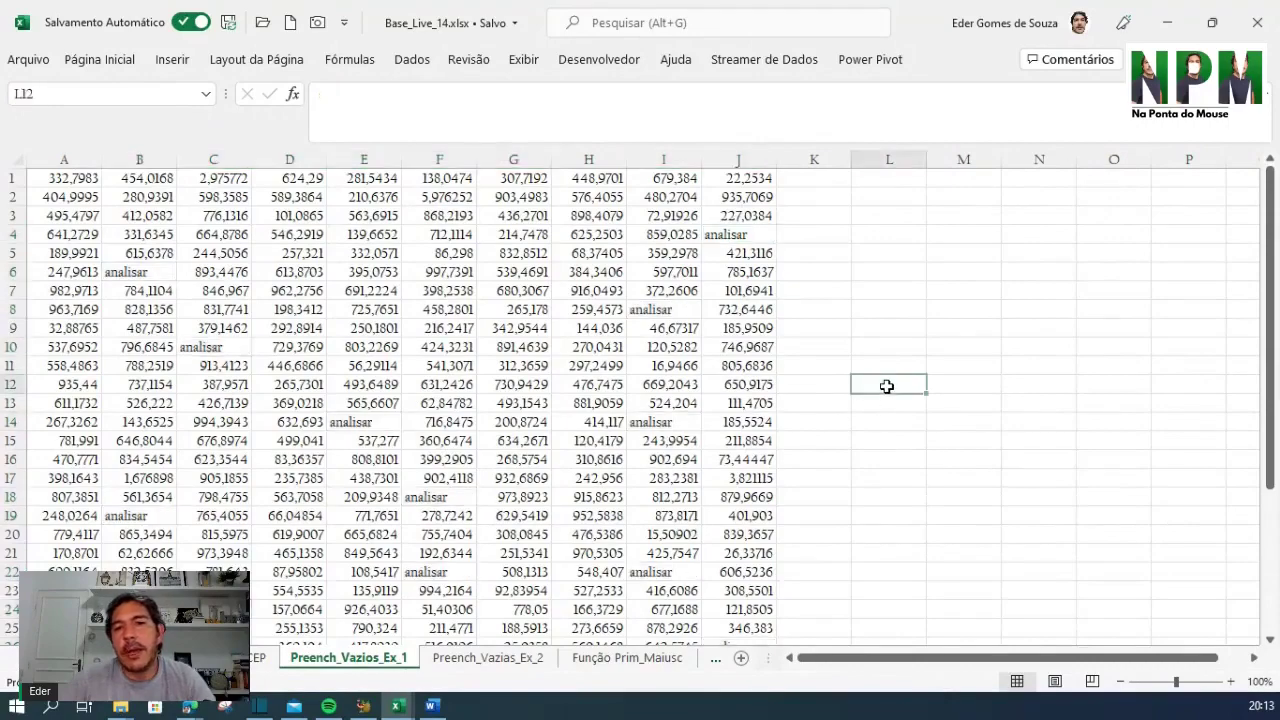
click(805, 268)
scroll(271, 409, down, 3)
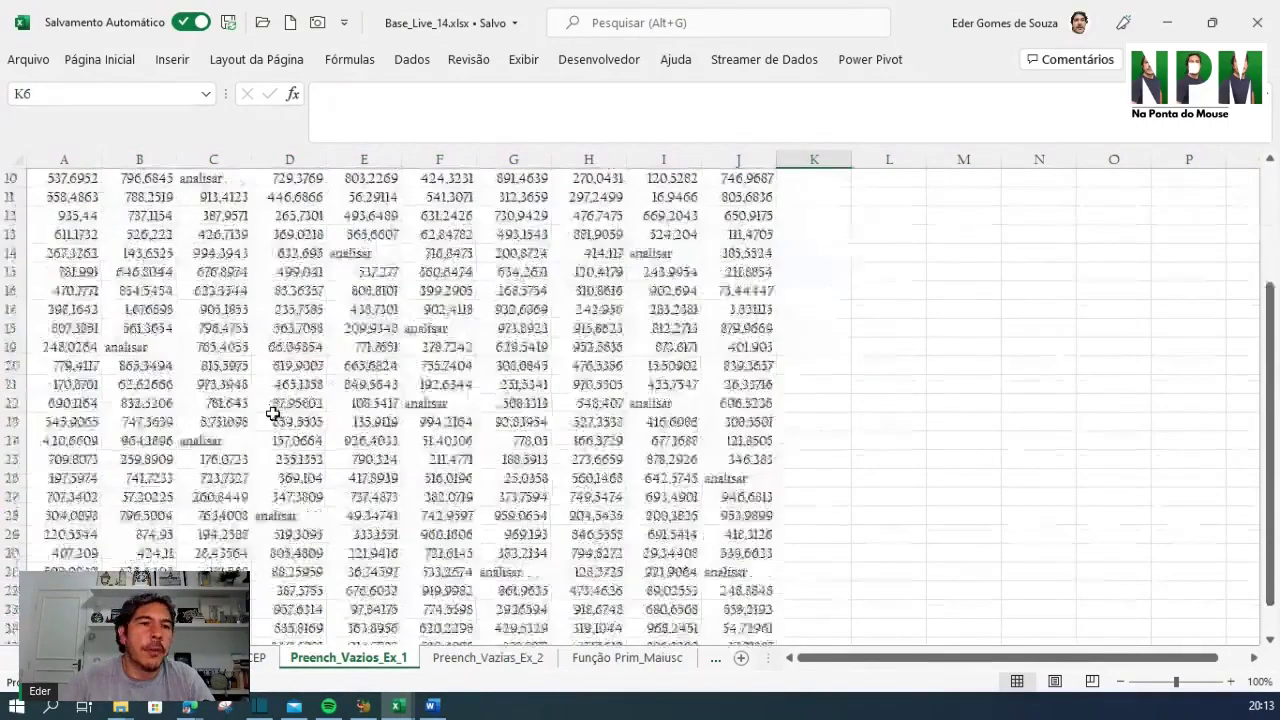
scroll(271, 409, up, 3)
click(121, 275)
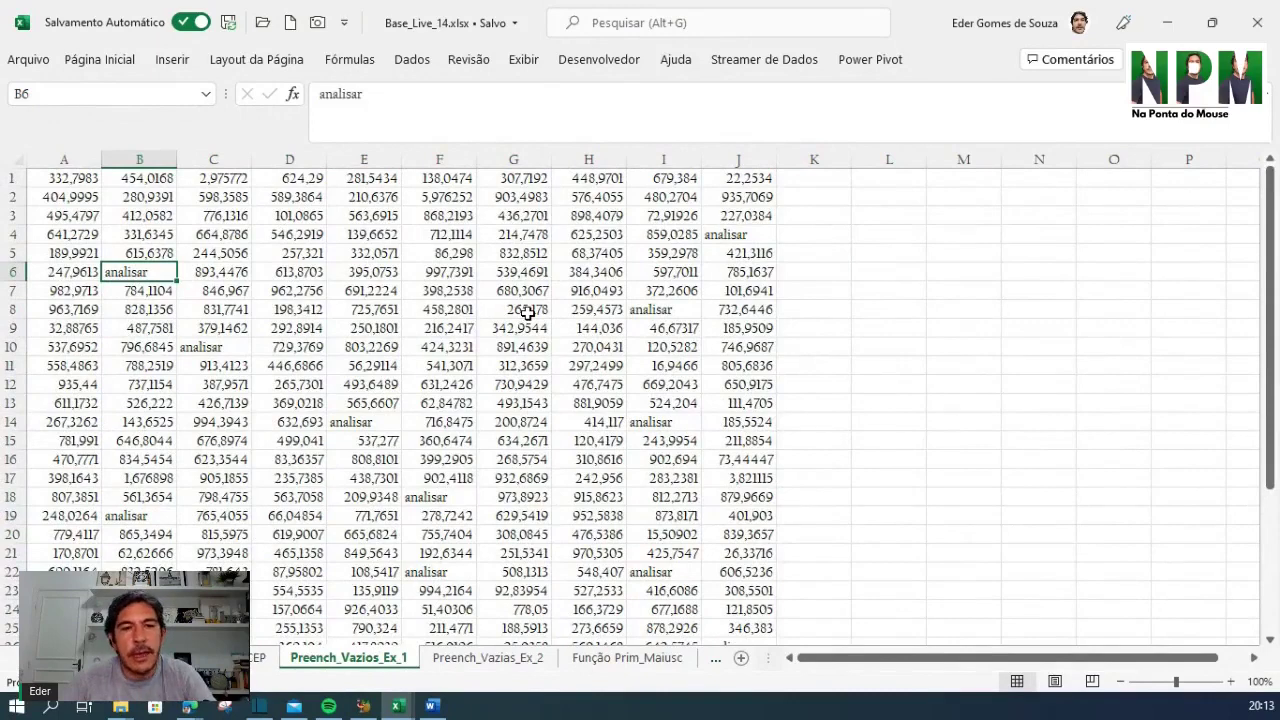
key(ctrl+z)
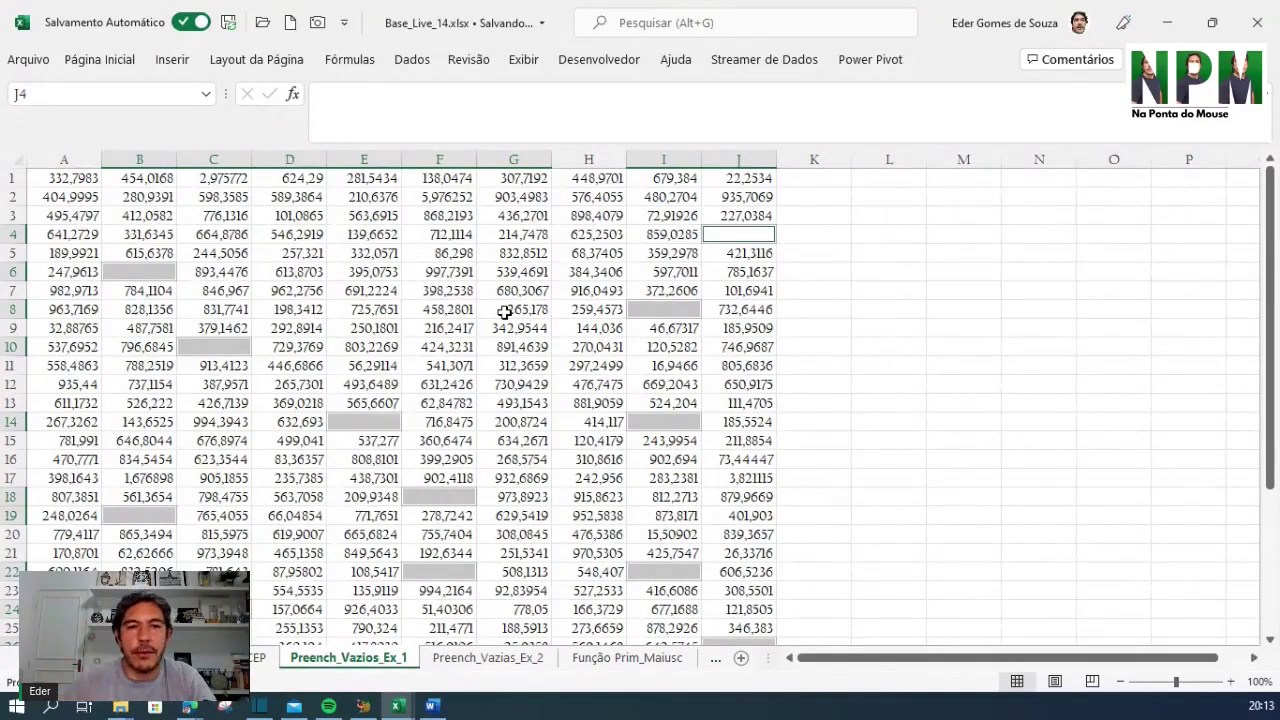
text(analisar)
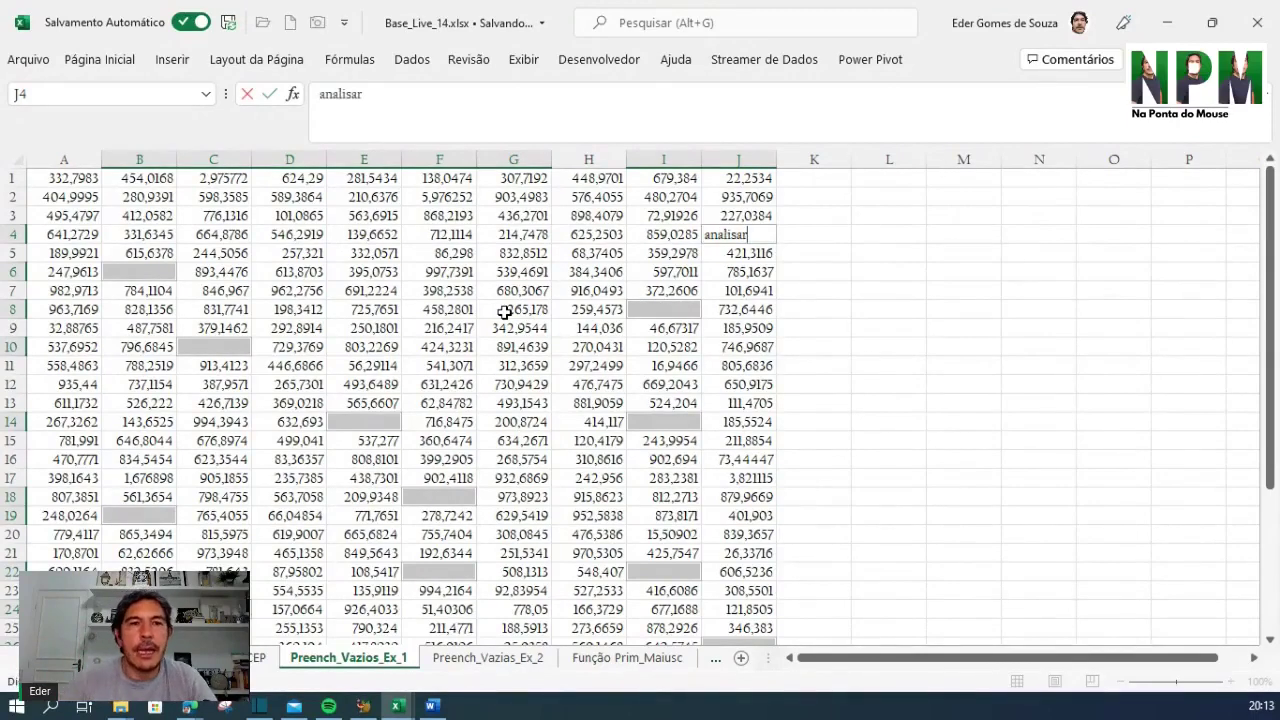
key(ctrl+Return)
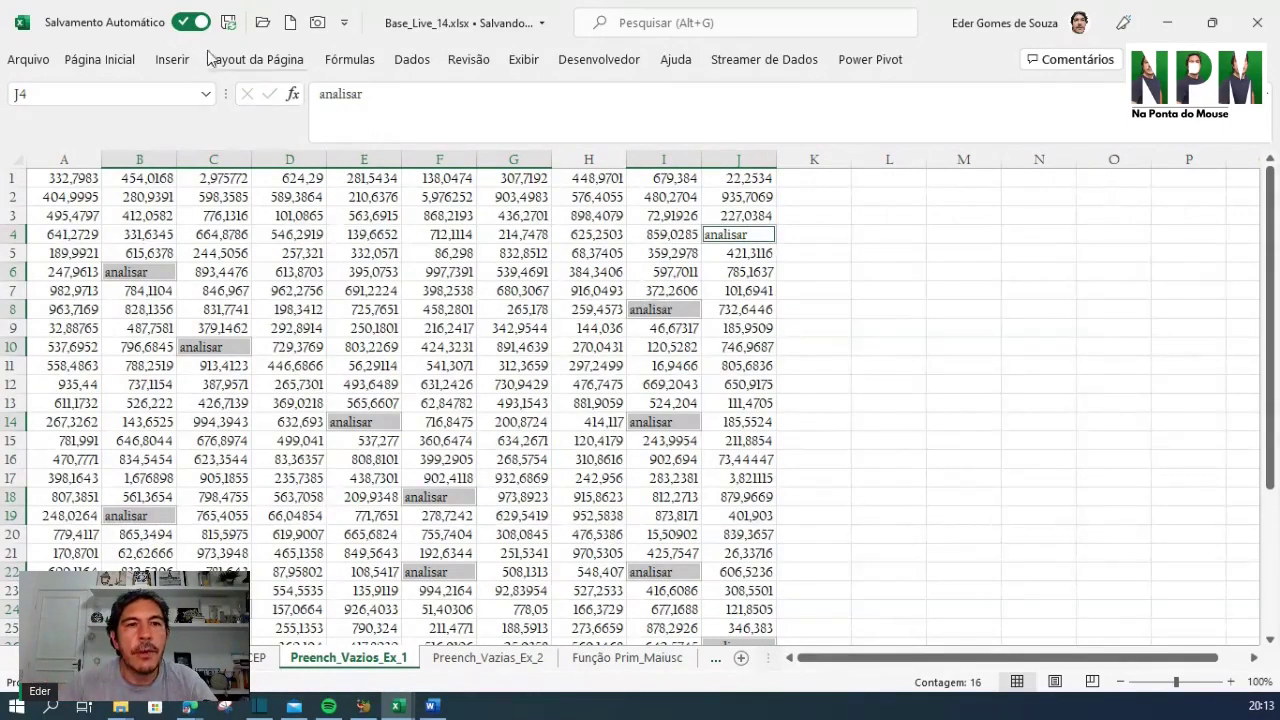
Fill the 16 selected analisar cells yellow, then go to the Preench_Vazias_Ex_2 sheet
click(110, 62)
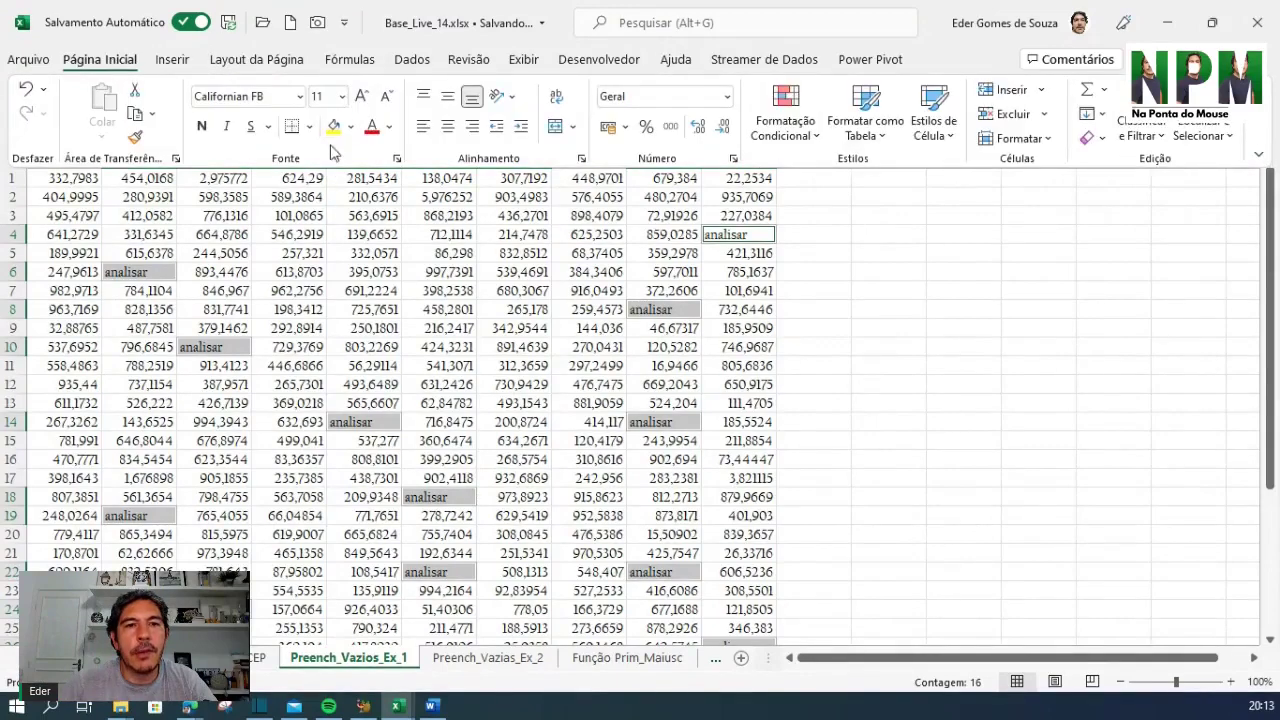
click(335, 127)
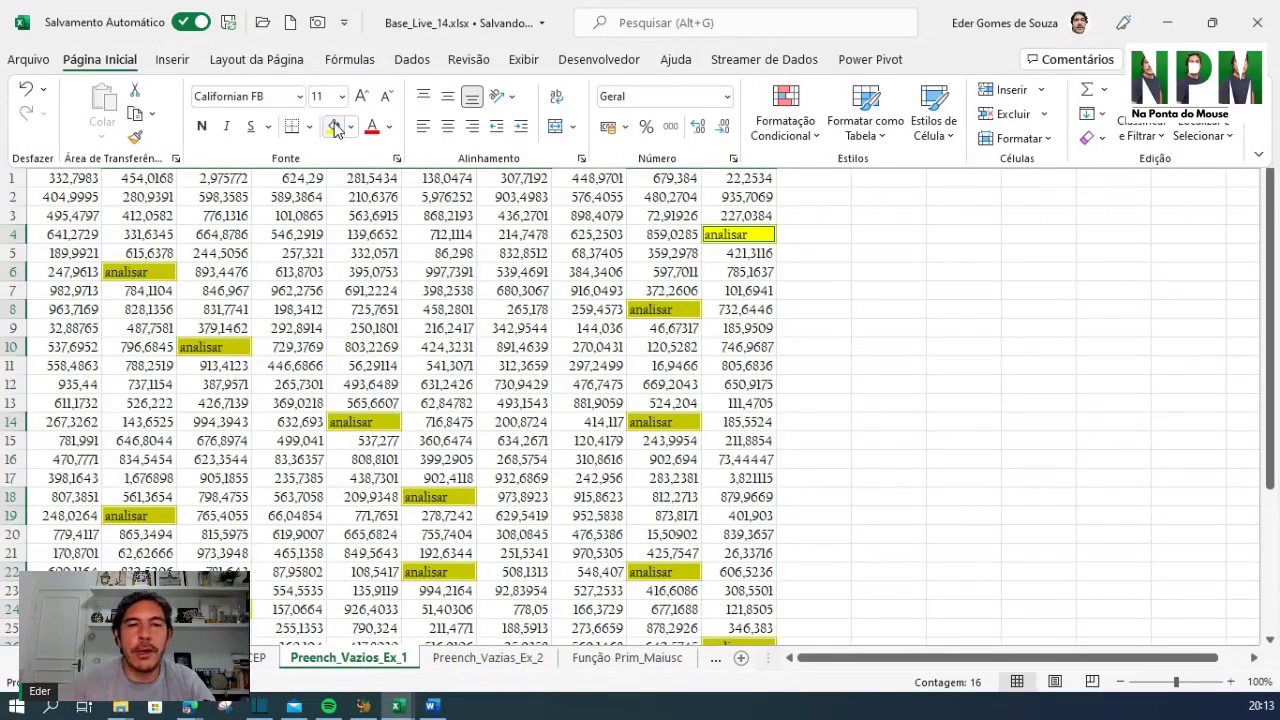
click(936, 300)
click(893, 368)
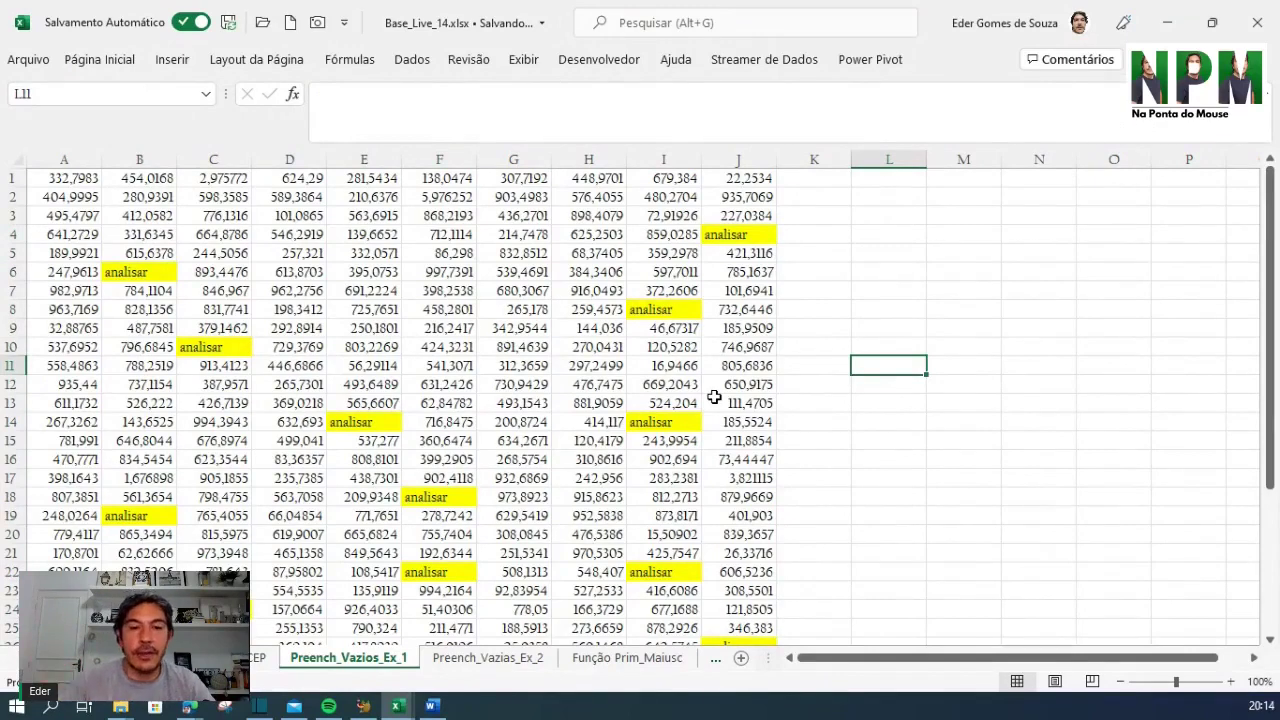
click(497, 665)
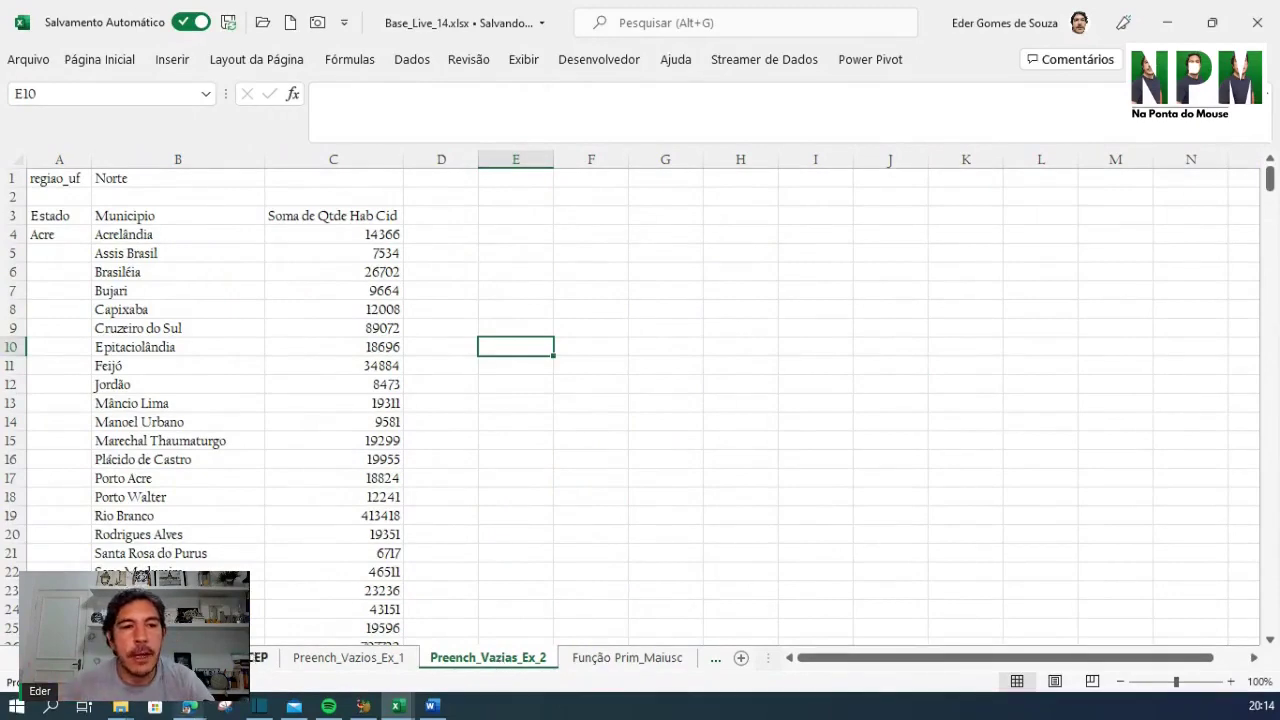
Inspect the Estado header, the Acre state cell and municipalities like Brasiléia and Assis Brasil
scroll(225, 436, down, 13)
scroll(225, 436, up, 13)
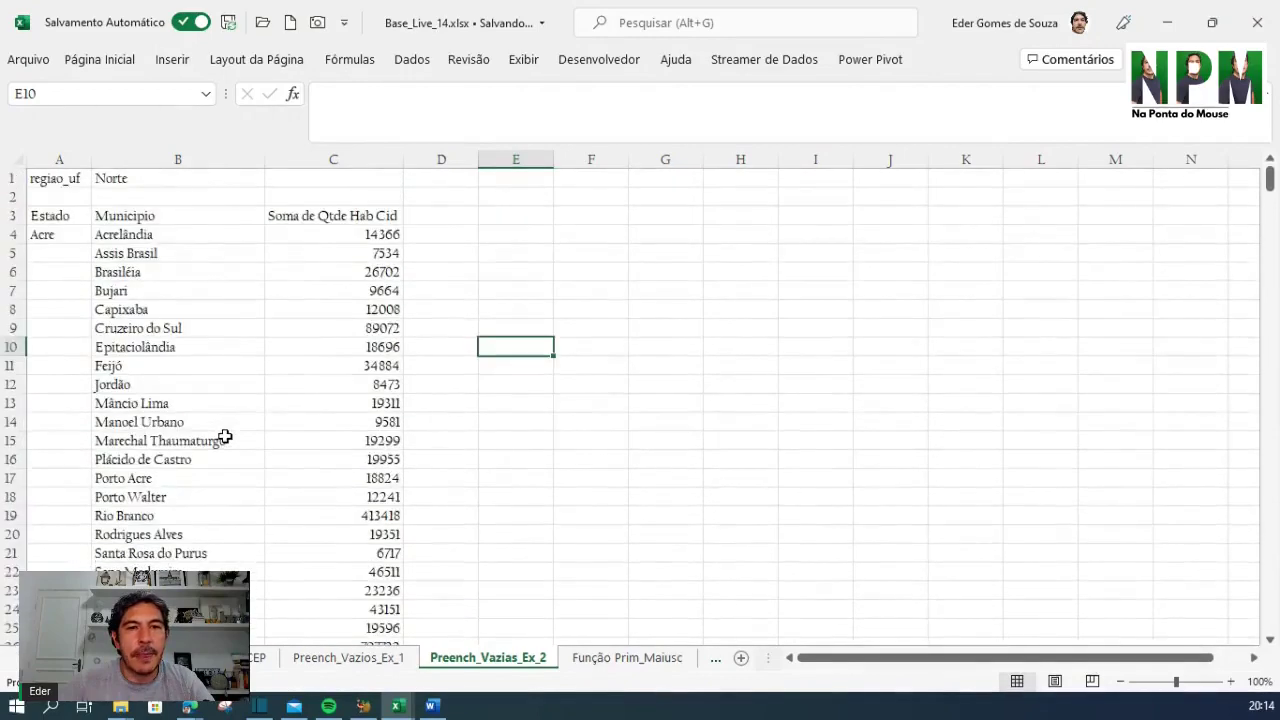
click(231, 342)
click(80, 216)
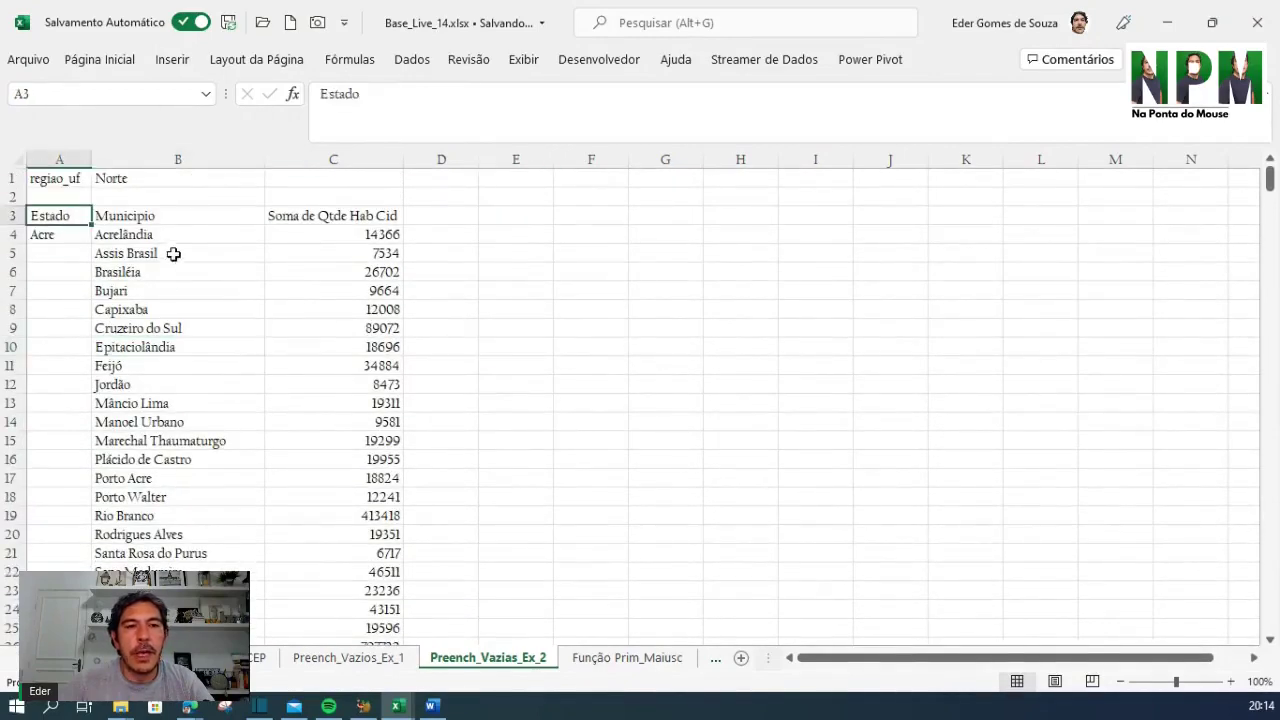
click(258, 271)
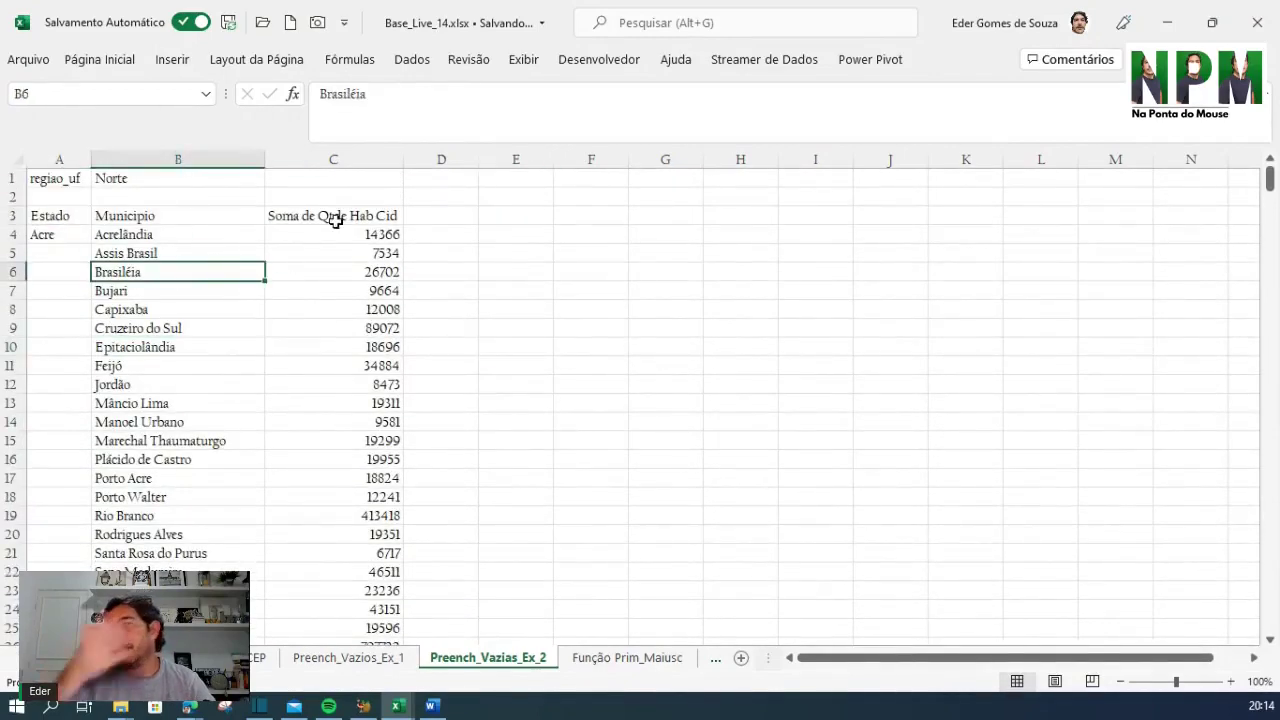
click(63, 238)
click(128, 253)
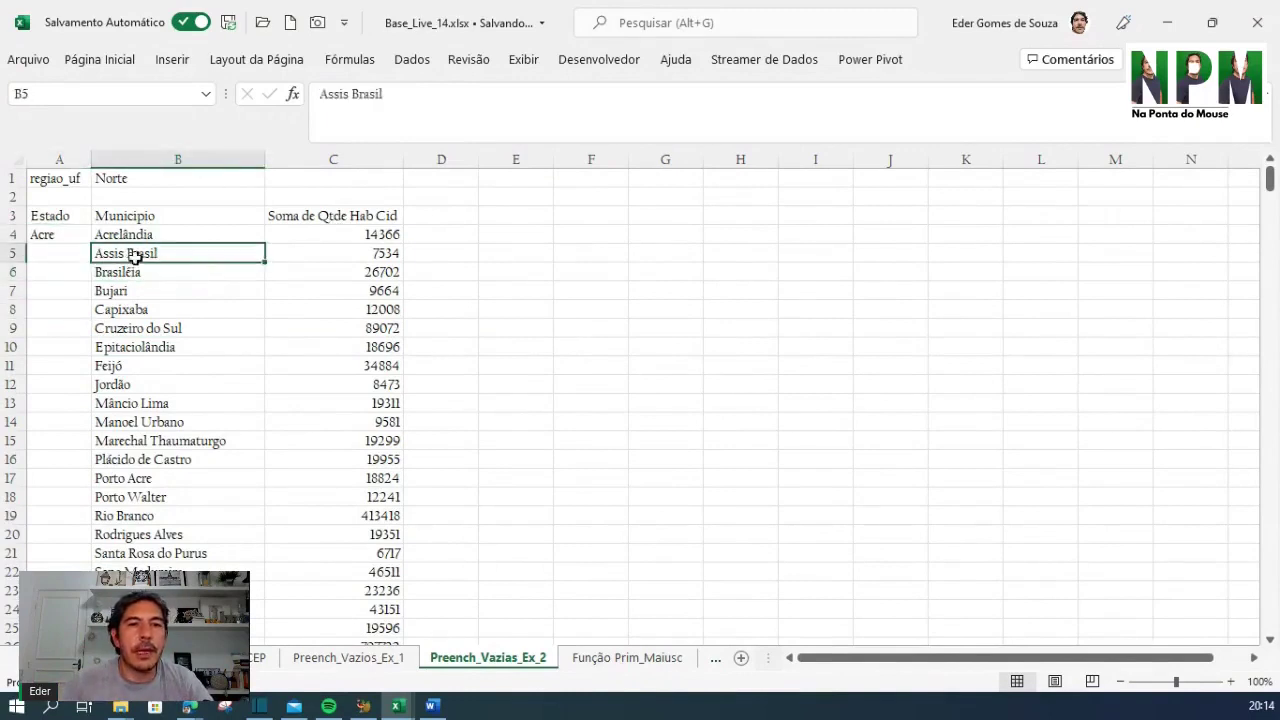
click(50, 236)
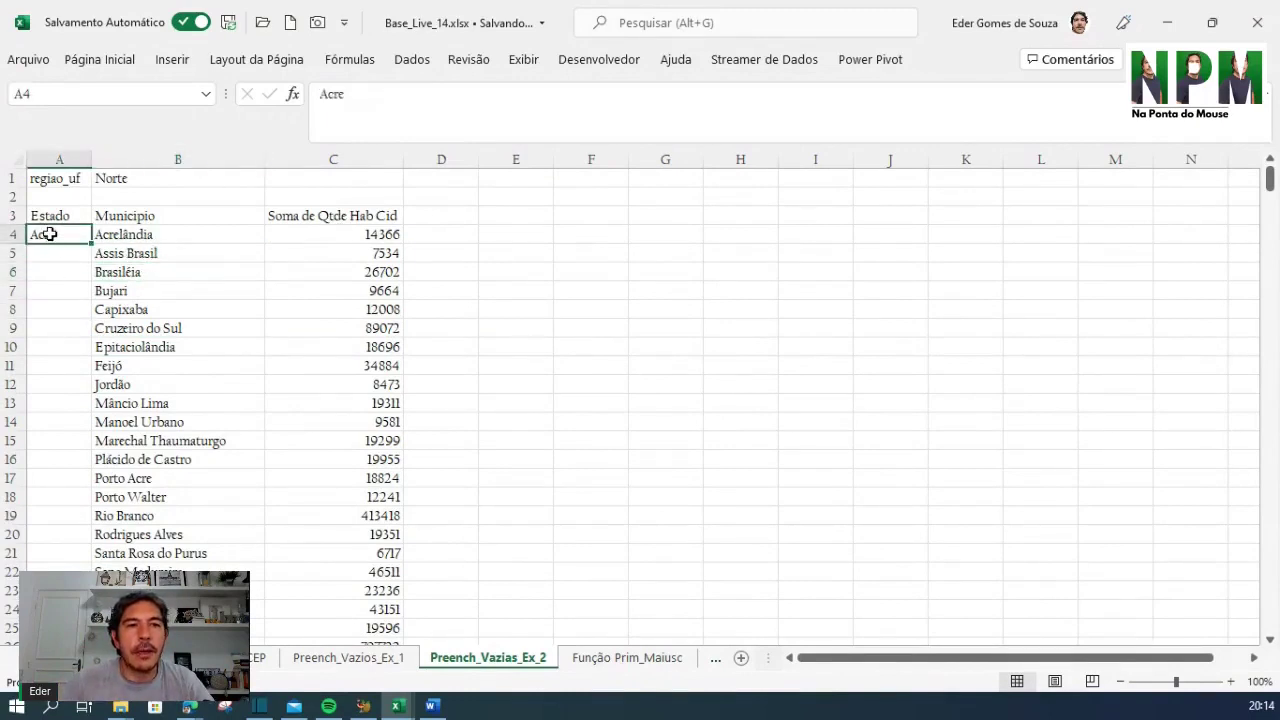
Select column A's Estado list from Acre down through the first Pará rows
scroll(72, 279, down, 20)
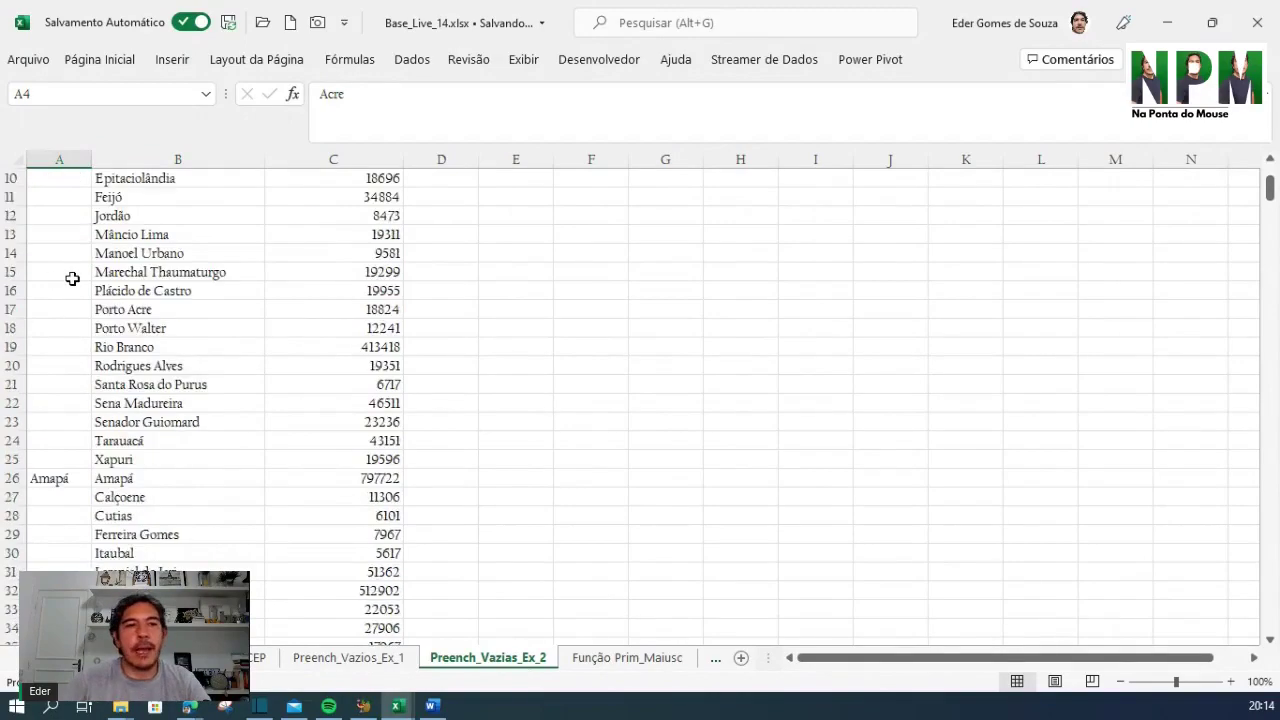
scroll(72, 279, down, 4)
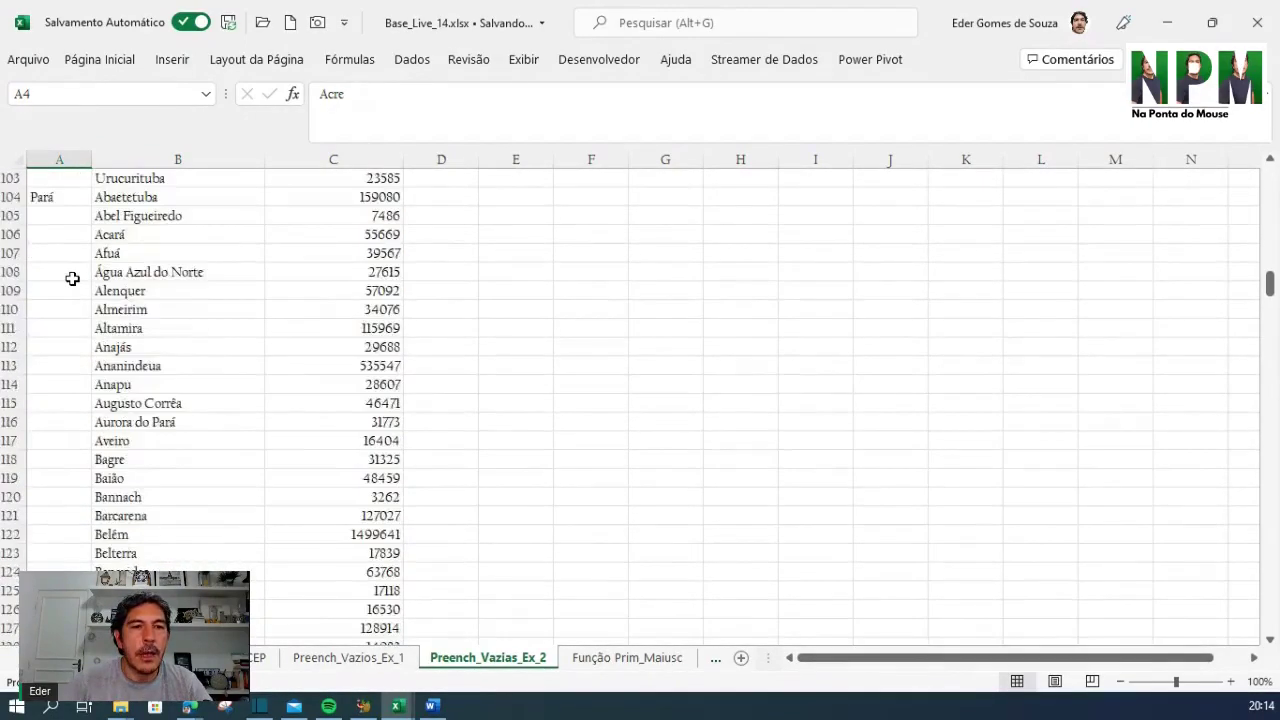
scroll(72, 279, up, 3)
scroll(72, 327, down, 7)
scroll(72, 328, down, 7)
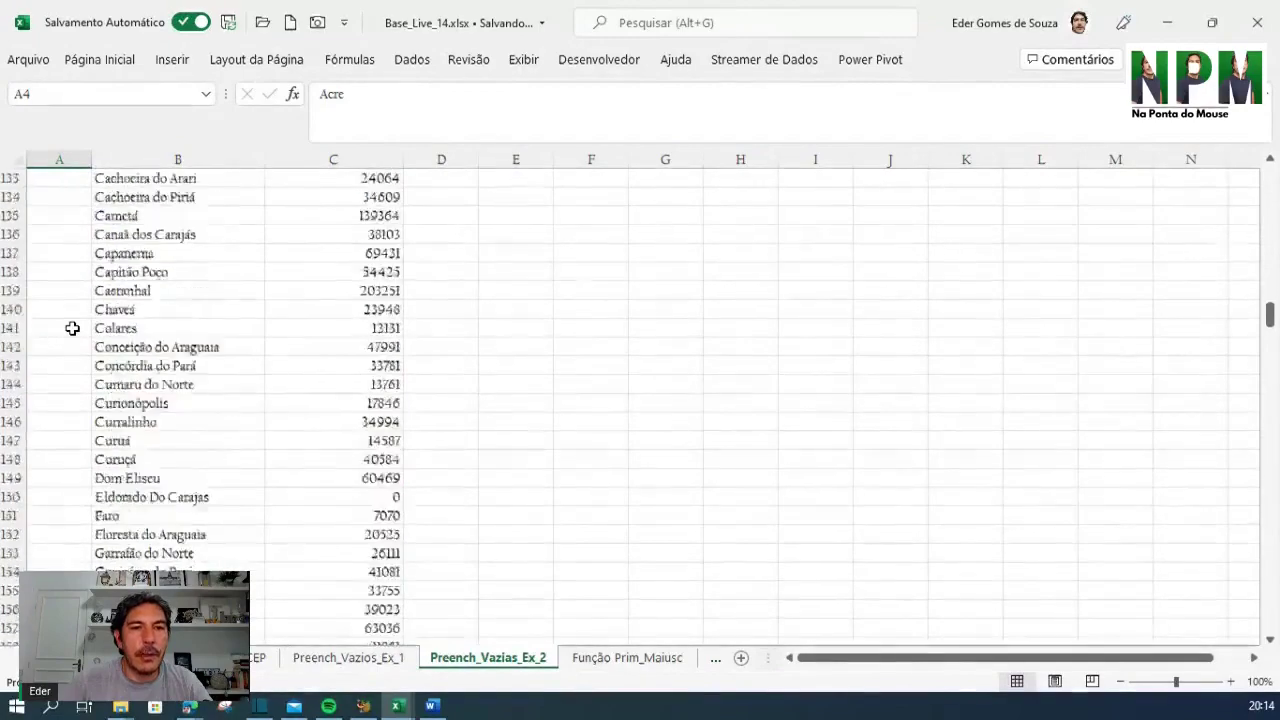
scroll(72, 328, up, 20)
scroll(72, 328, up, 20)
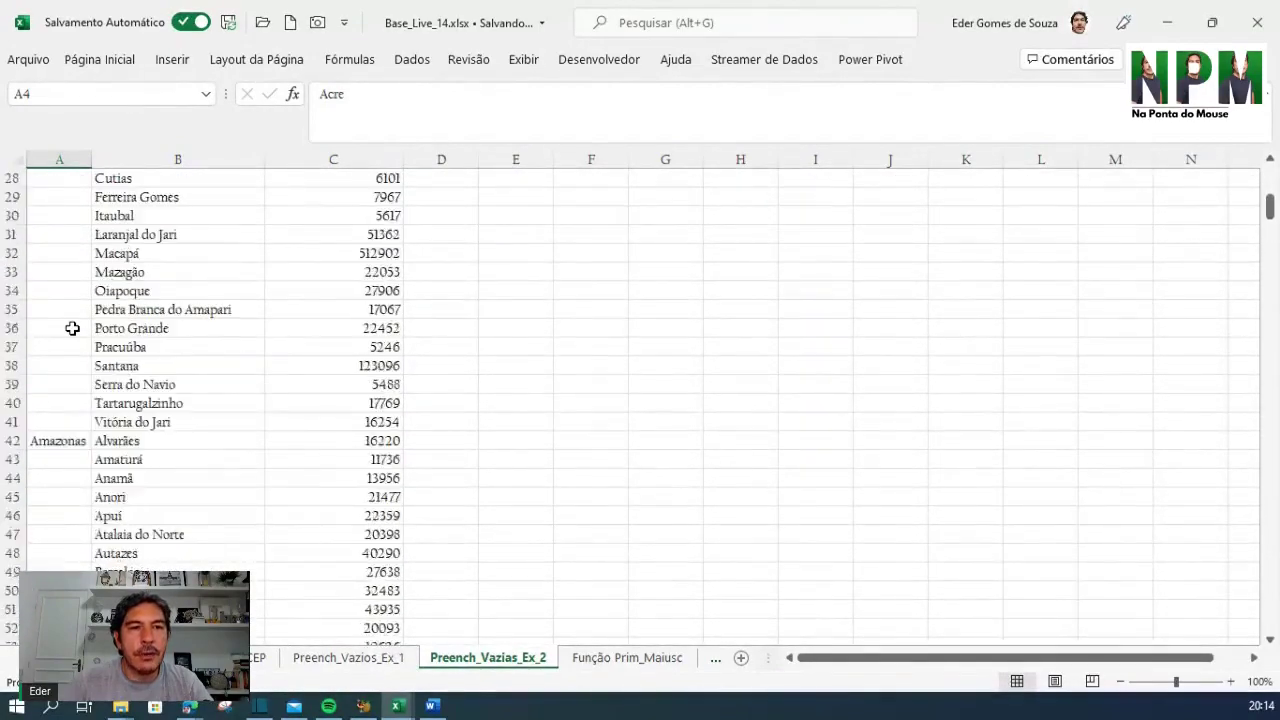
click(60, 159)
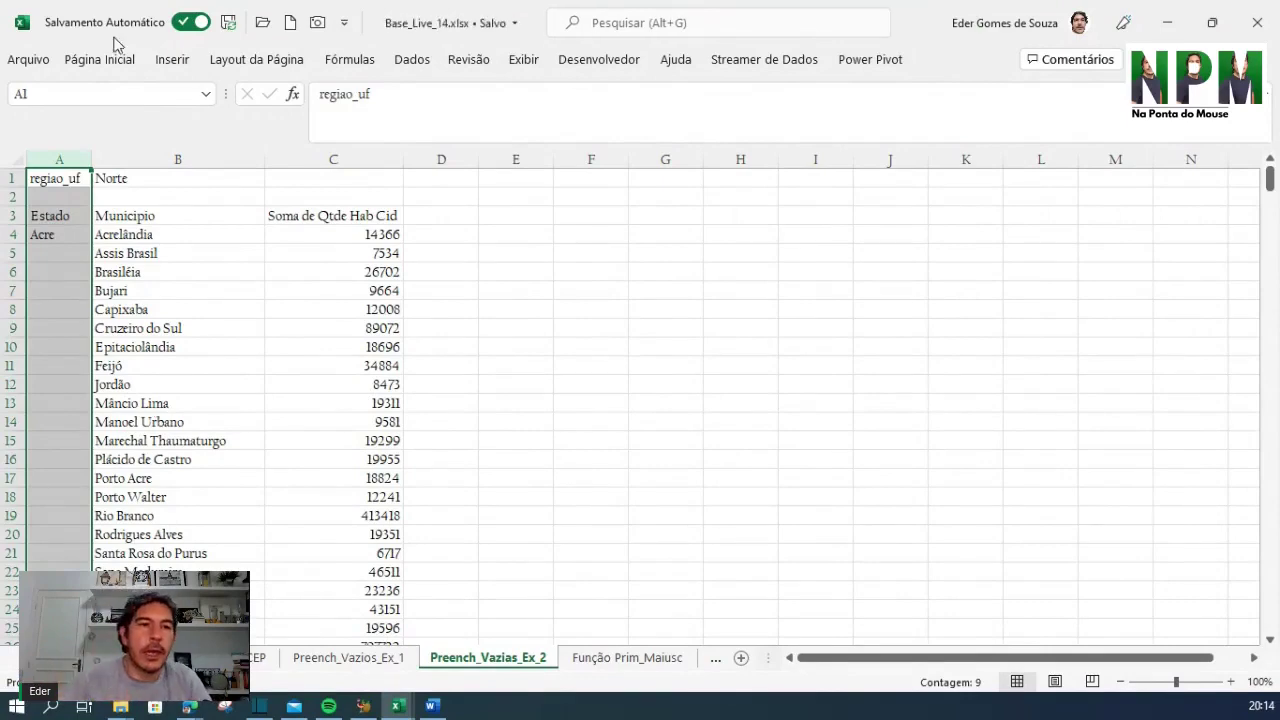
drag(60, 242, 61, 196)
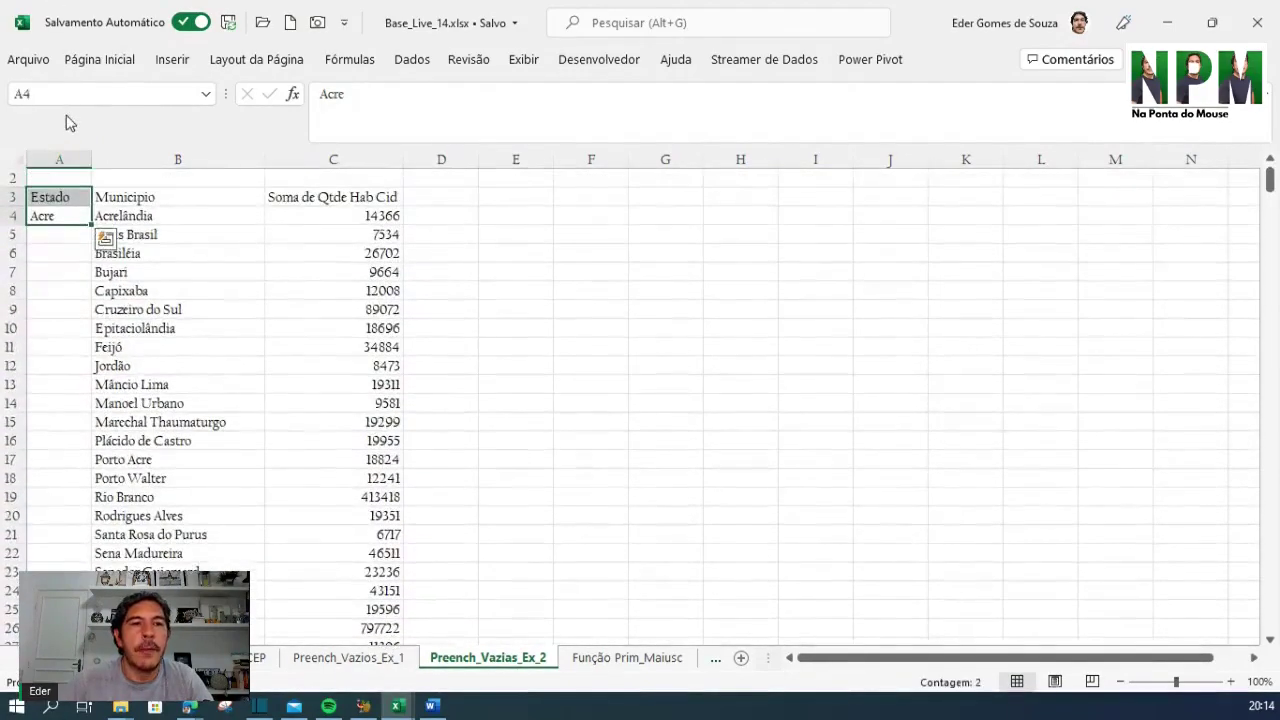
Select only the blank cells in the Estado column using Go To Special's Em branco option
click(52, 161)
scroll(376, 350, up, 1)
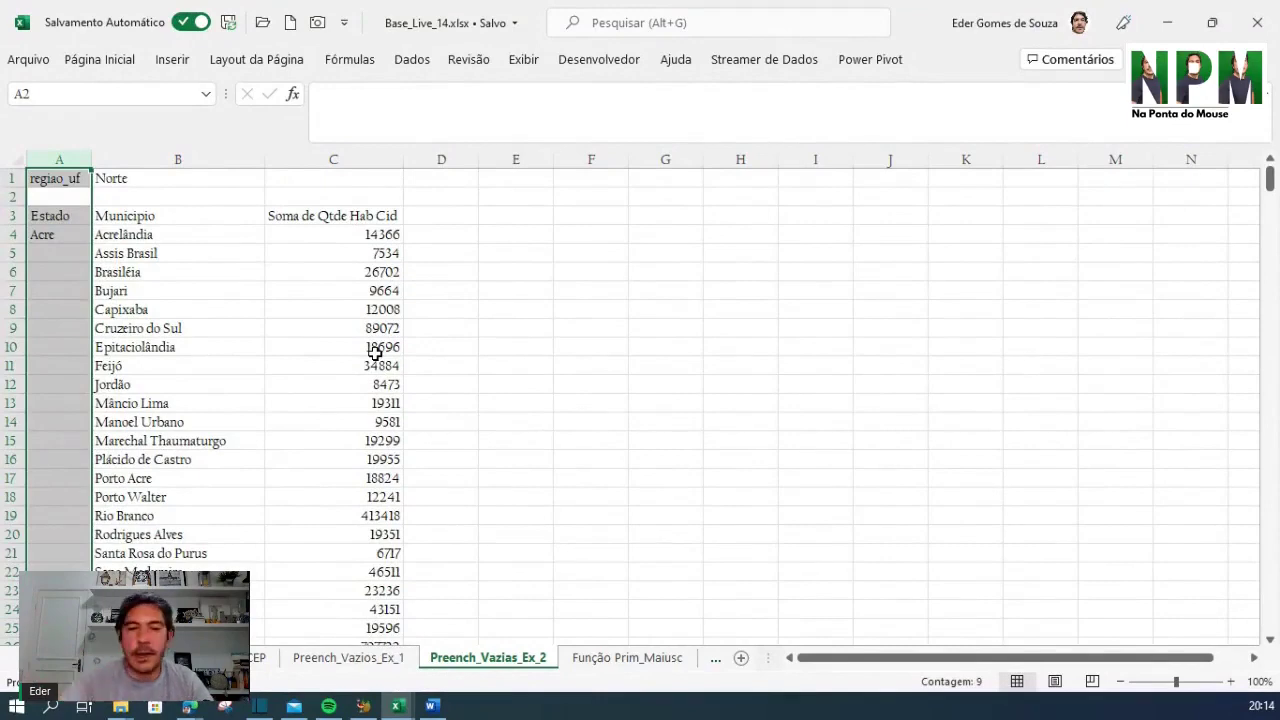
key(ctrl+g)
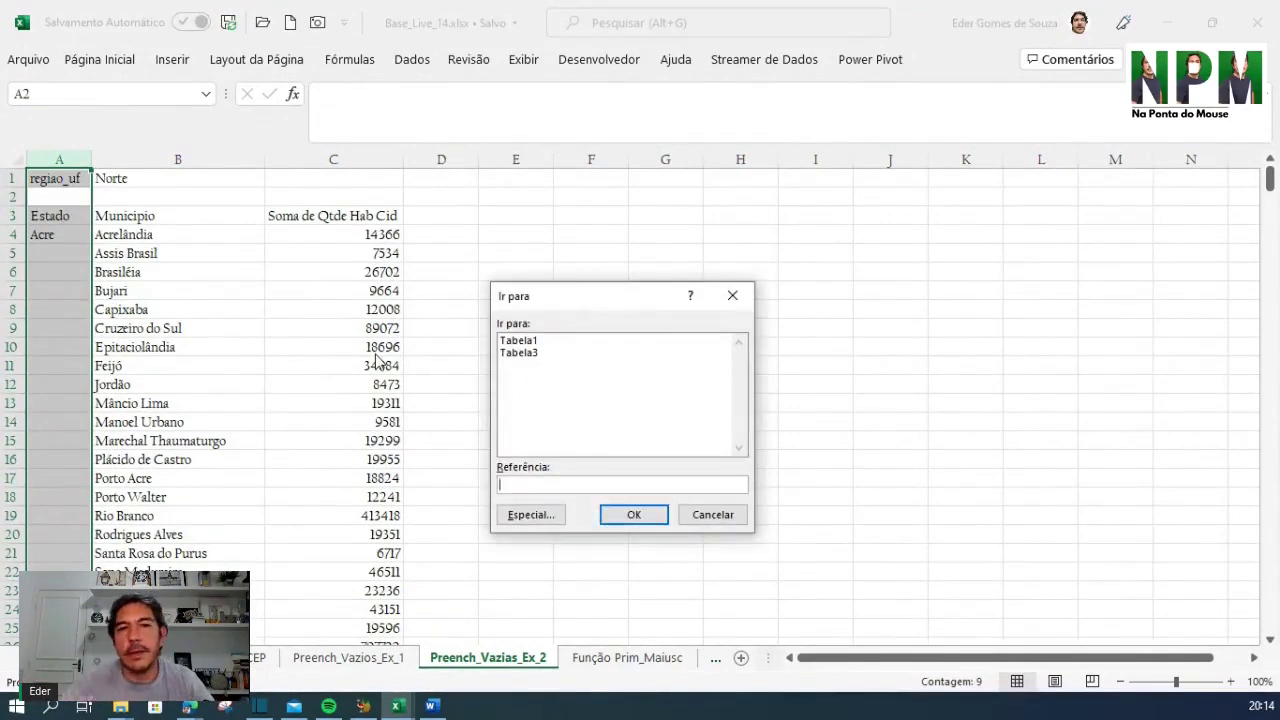
click(540, 518)
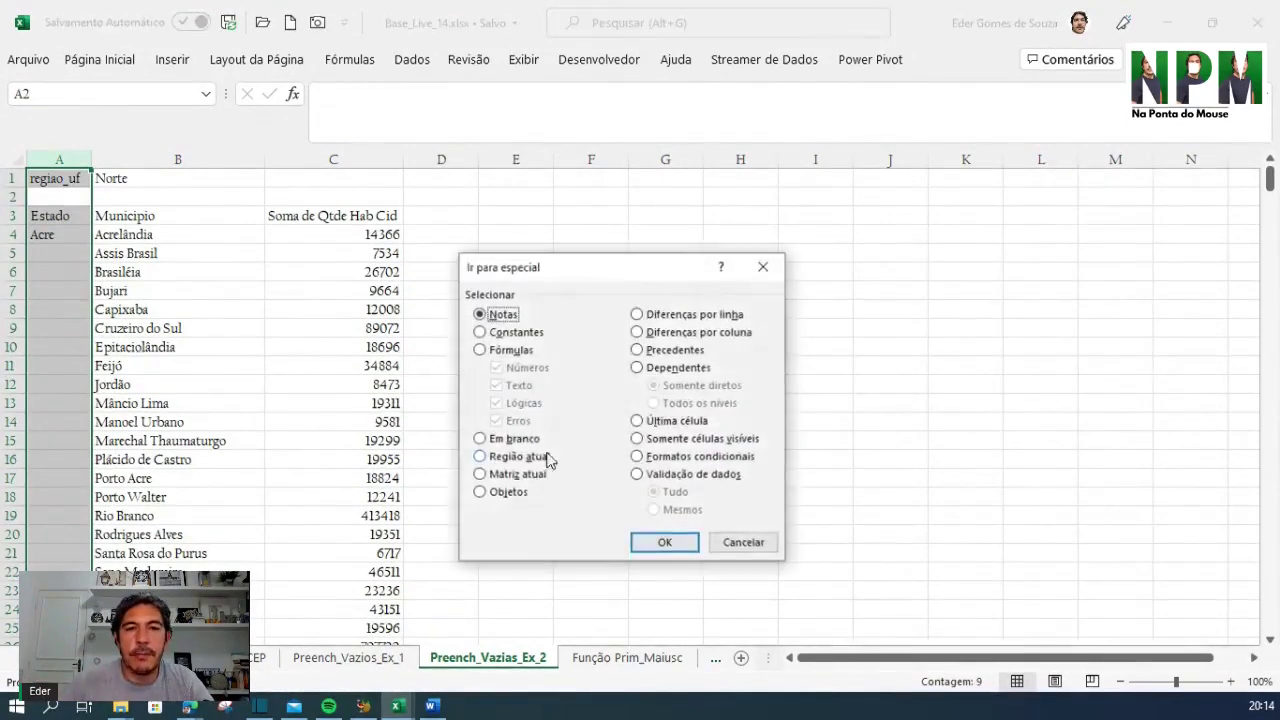
click(481, 439)
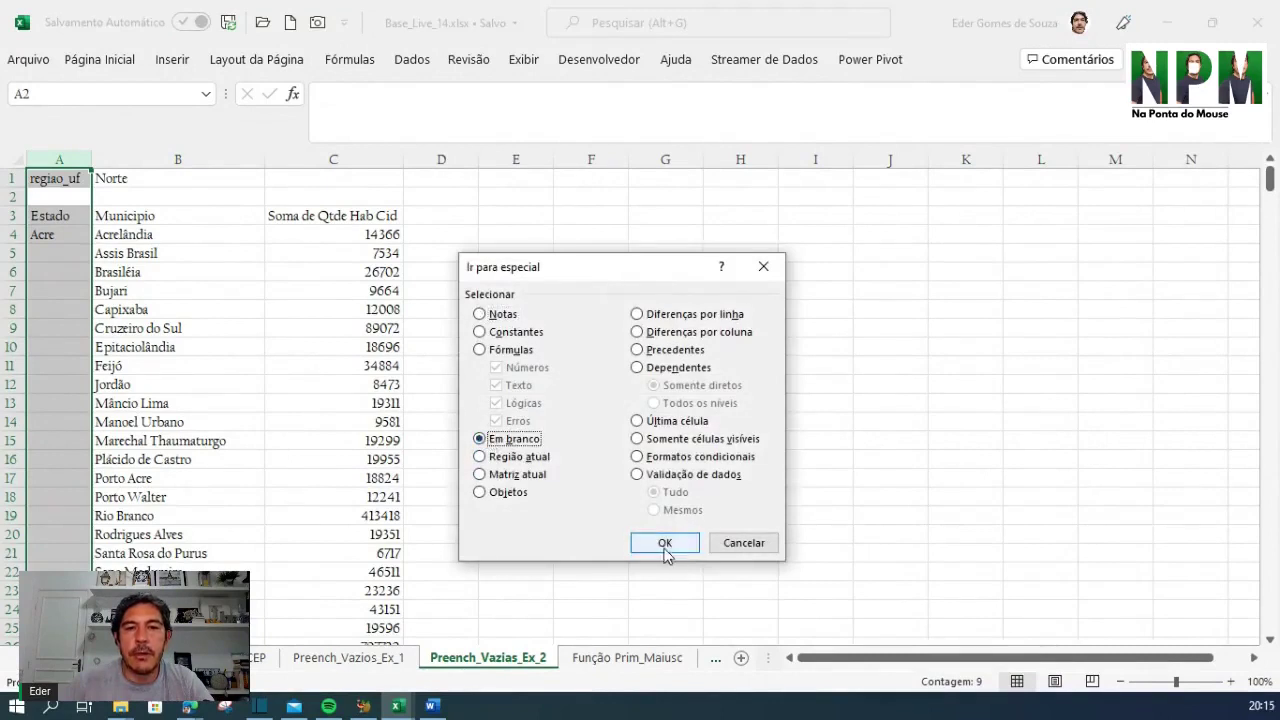
click(664, 542)
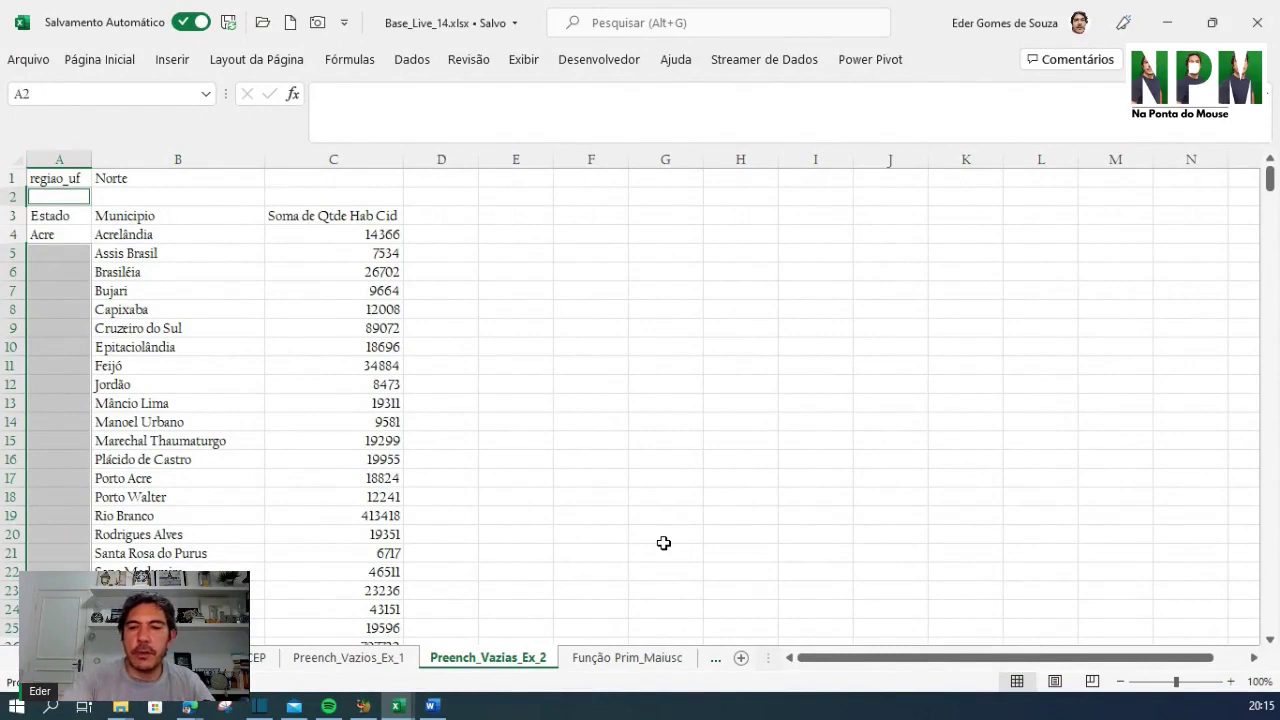
Fill all blank Estado cells at once with a formula referencing the cell above, repeating Acre downward
text(=)
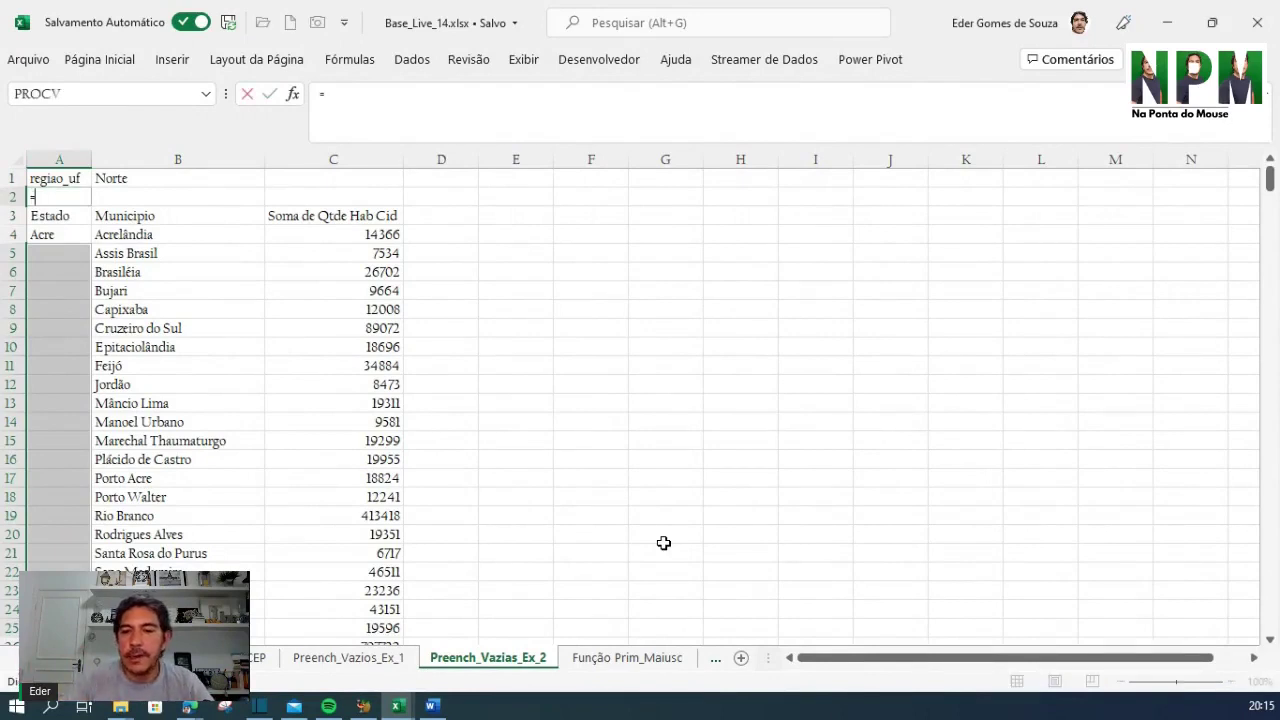
key(Up)
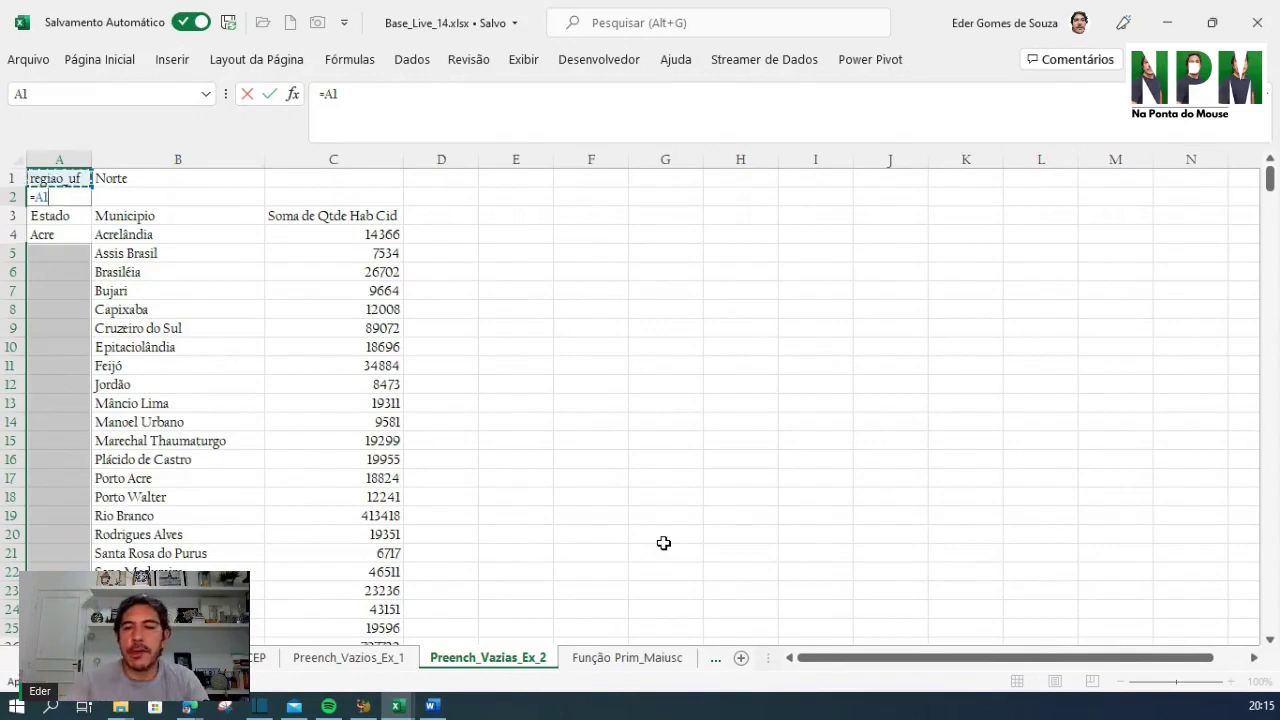
key(ctrl+Return)
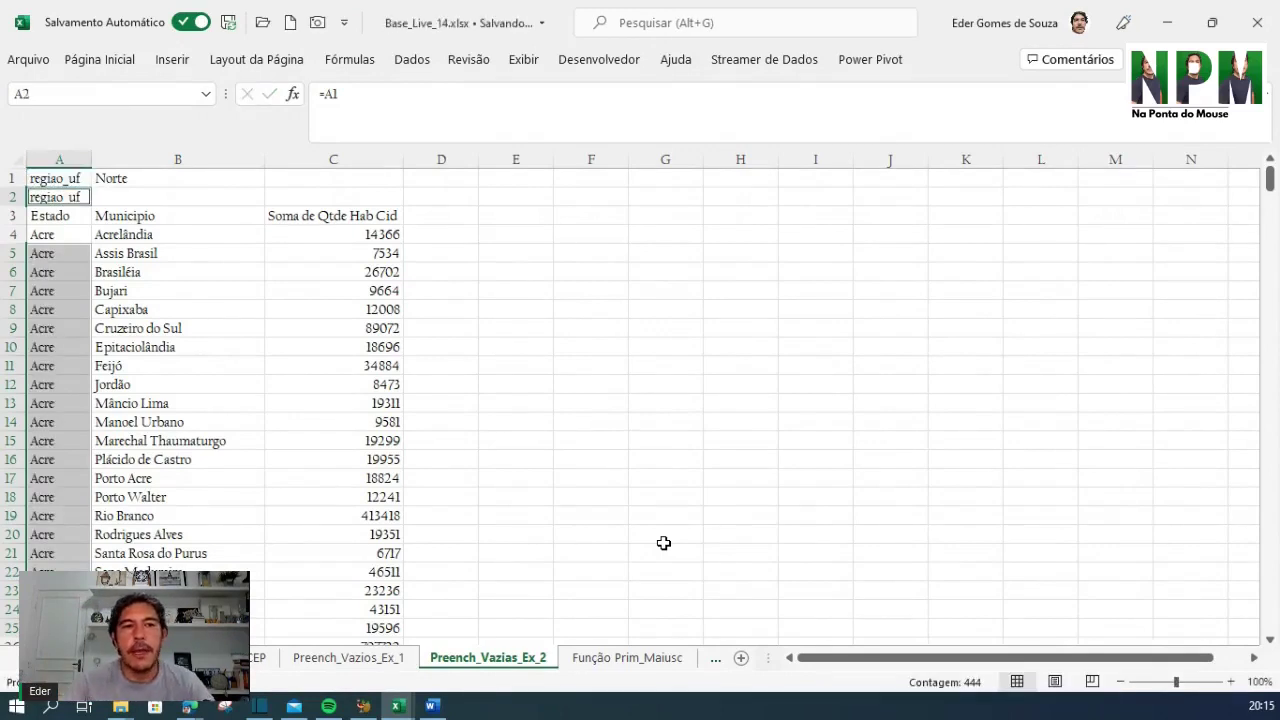
click(86, 292)
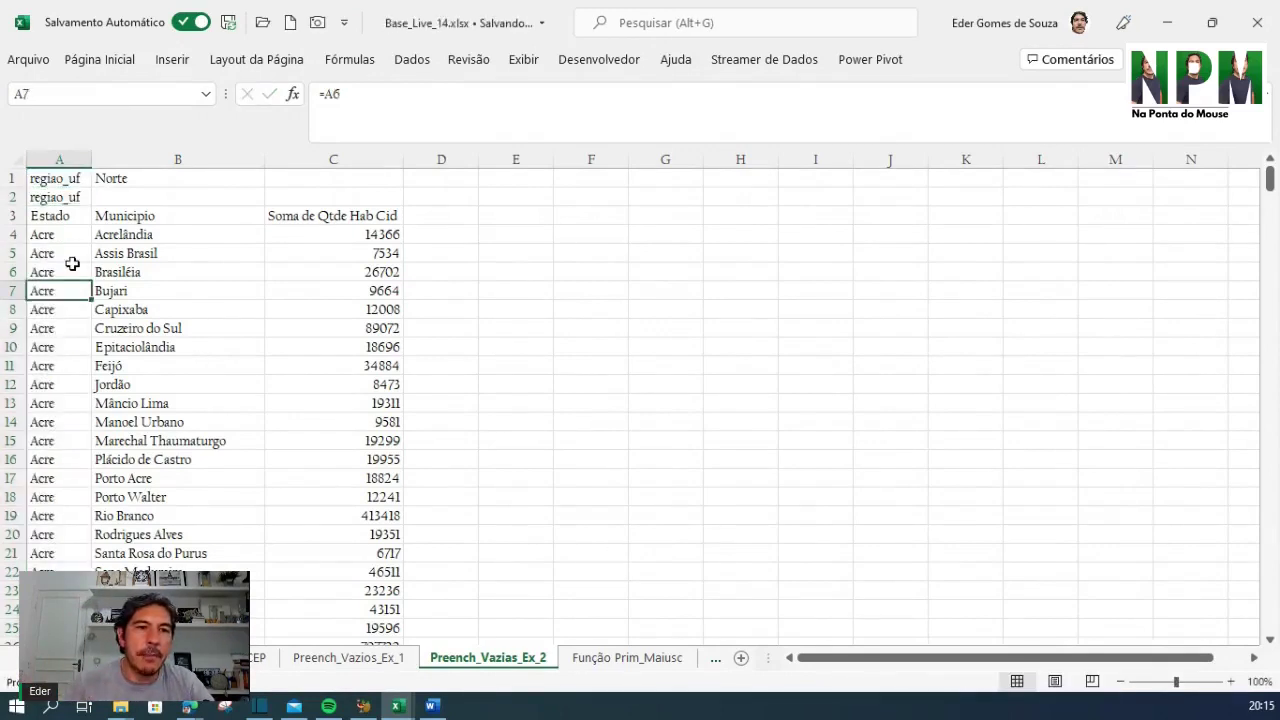
Check the repeated state values like Acre in column A, then move to the Função Prim_Maiusc sheet
drag(72, 263, 82, 520)
scroll(80, 528, down, 4)
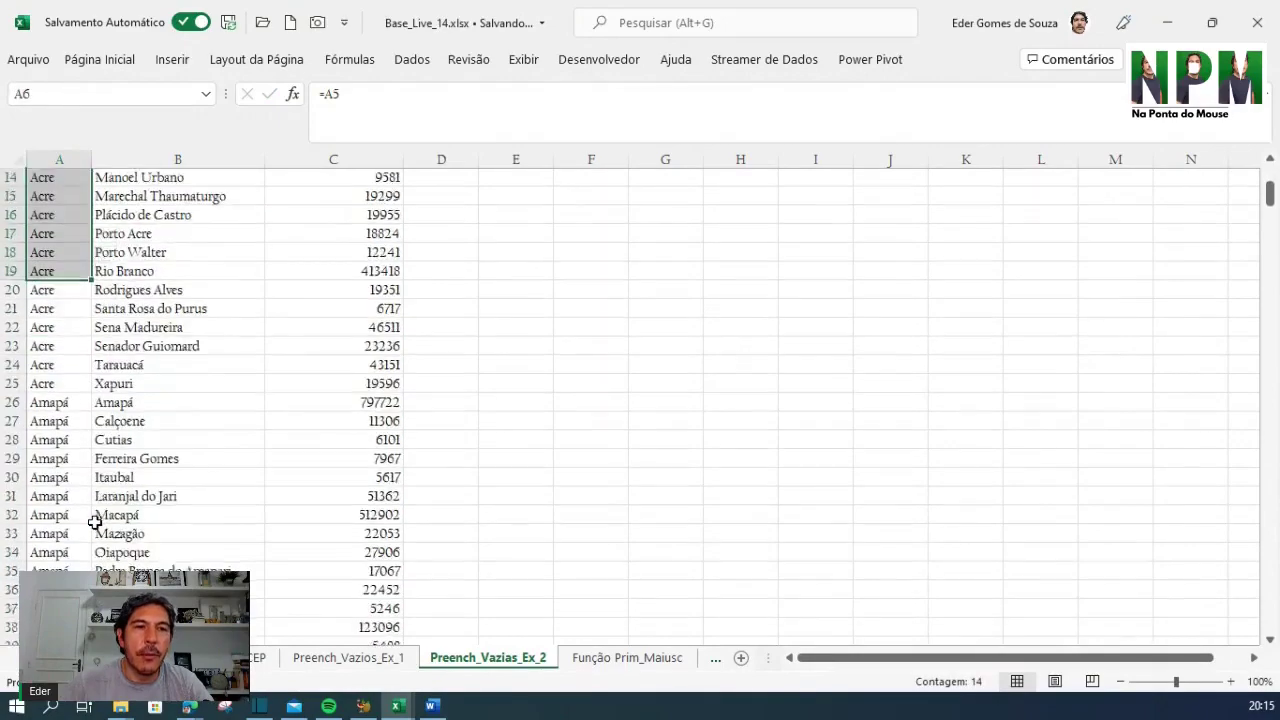
scroll(94, 522, down, 3)
scroll(94, 522, up, 1)
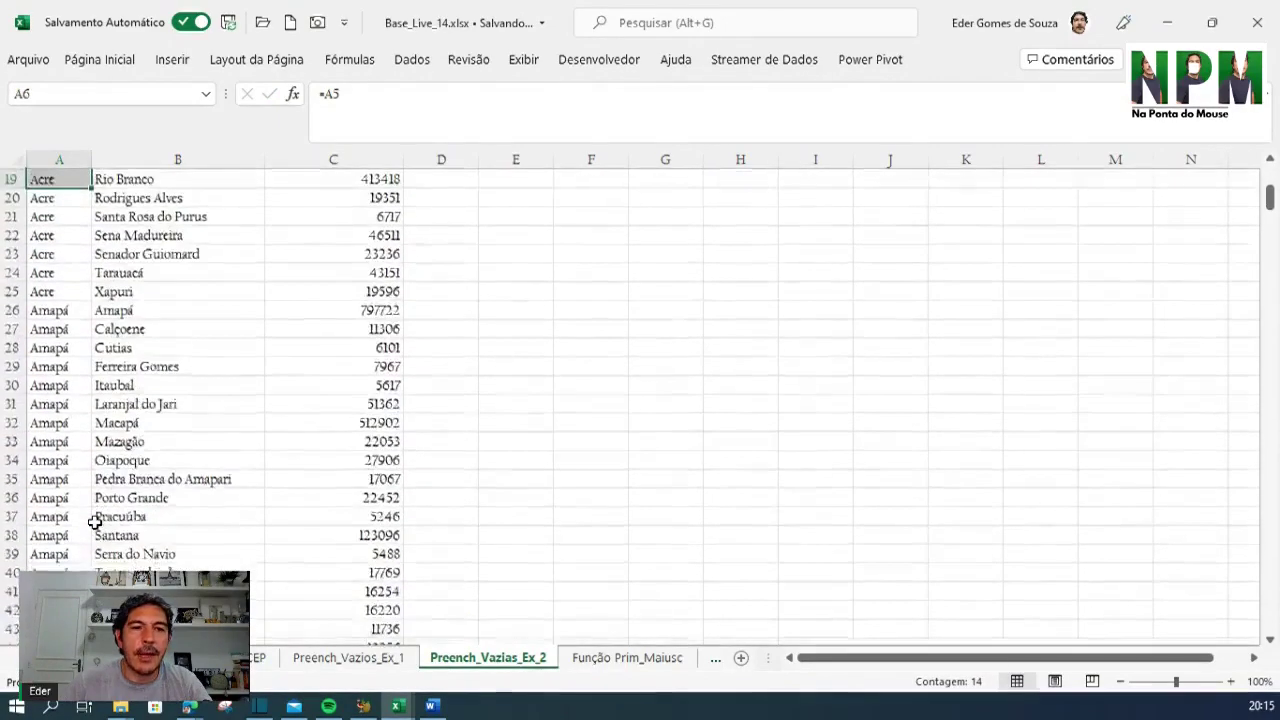
scroll(94, 522, down, 5)
scroll(94, 522, down, 9)
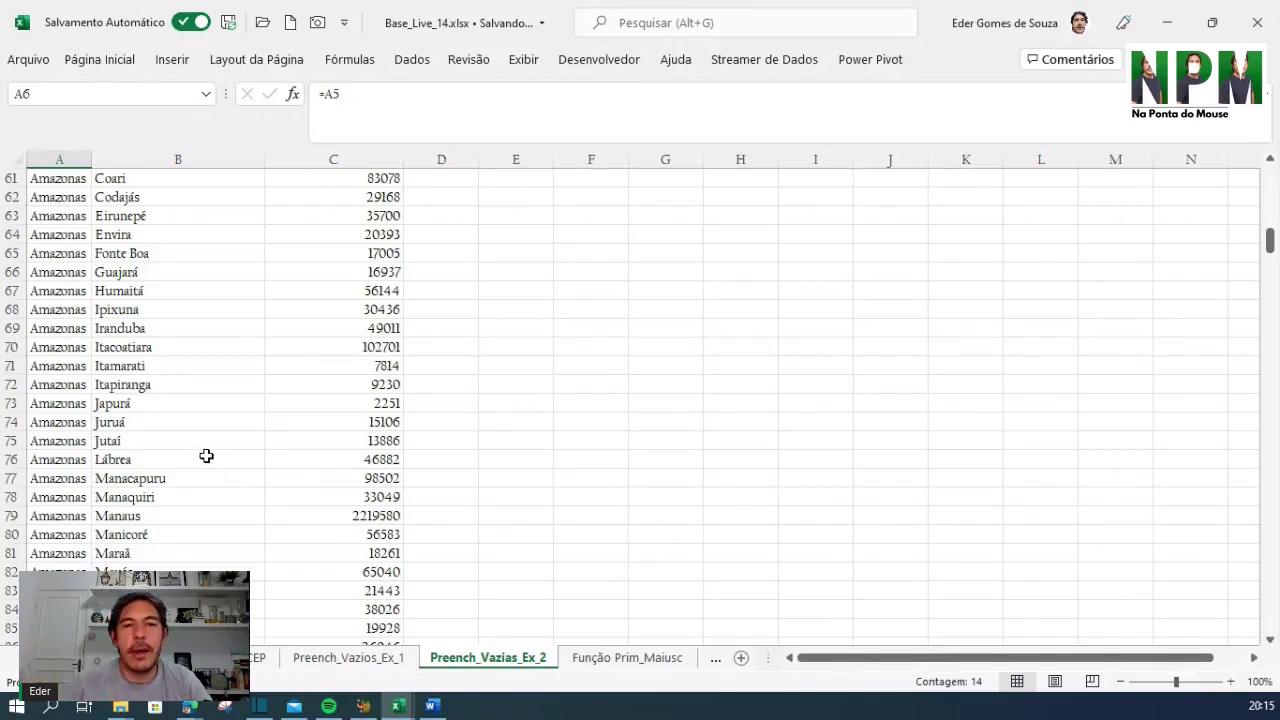
scroll(206, 456, up, 20)
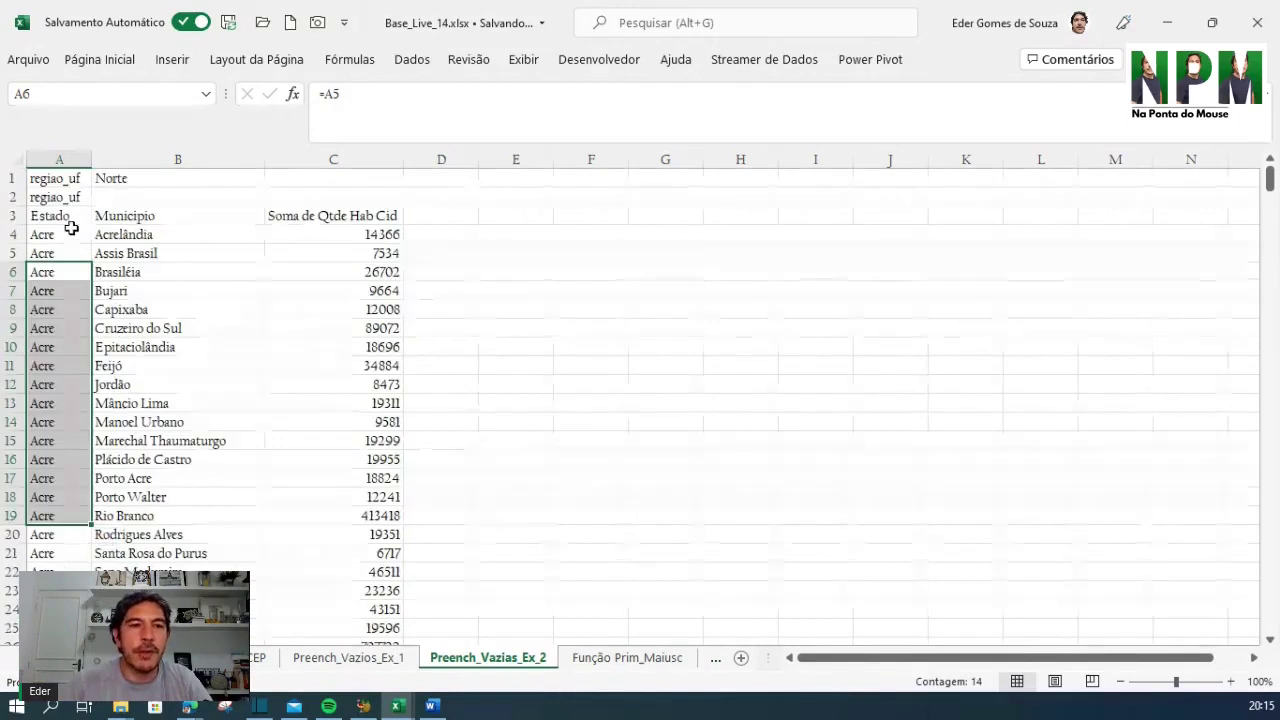
click(50, 234)
drag(45, 309, 47, 572)
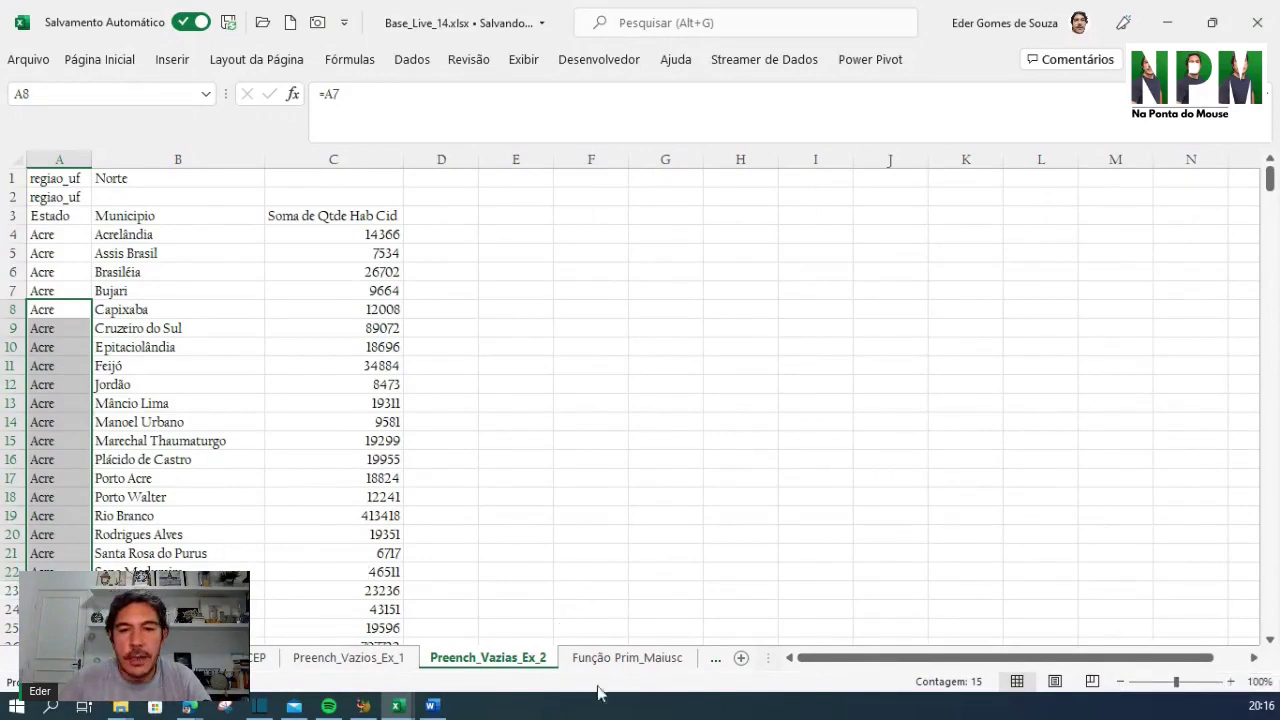
click(617, 660)
click(470, 382)
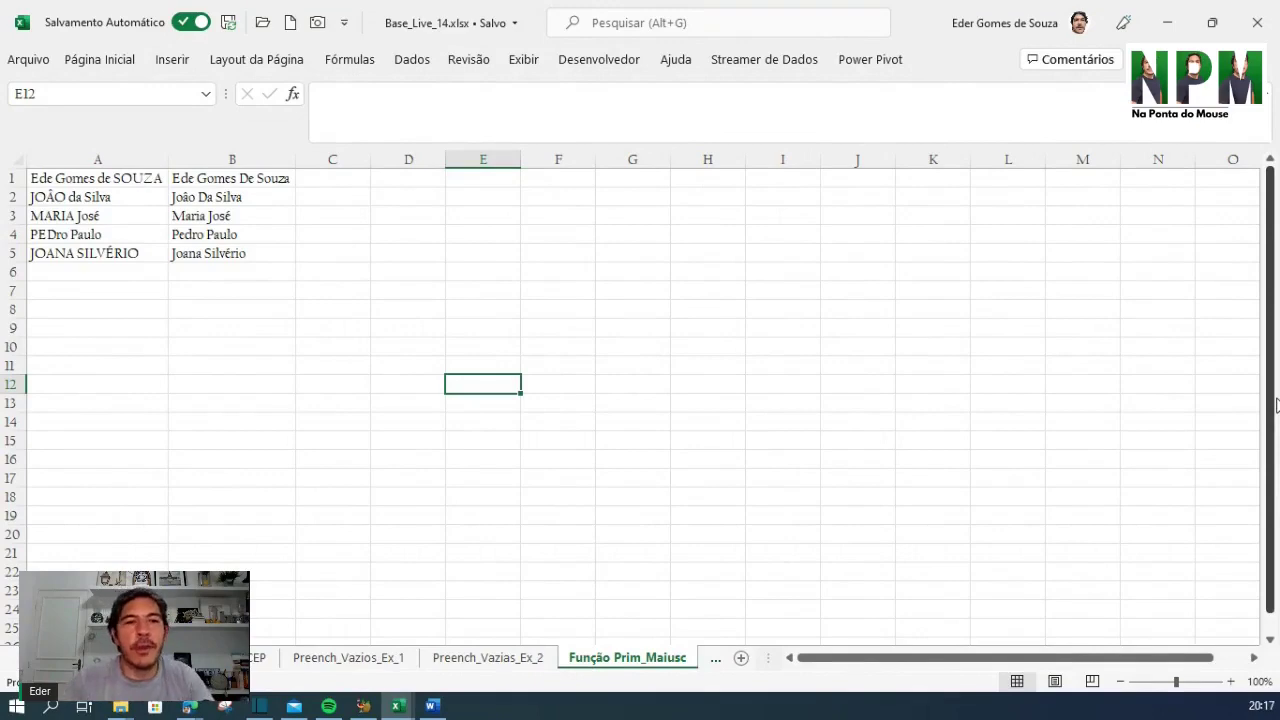
click(316, 270)
click(55, 182)
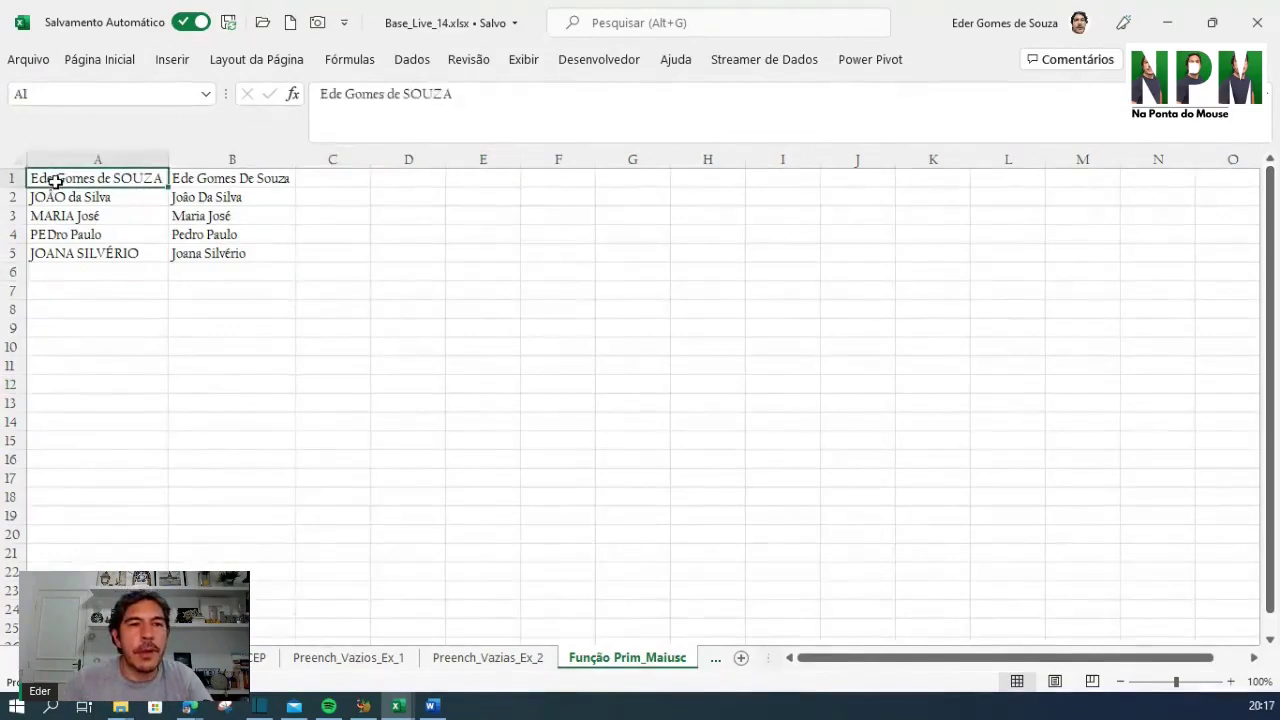
drag(55, 182, 63, 253)
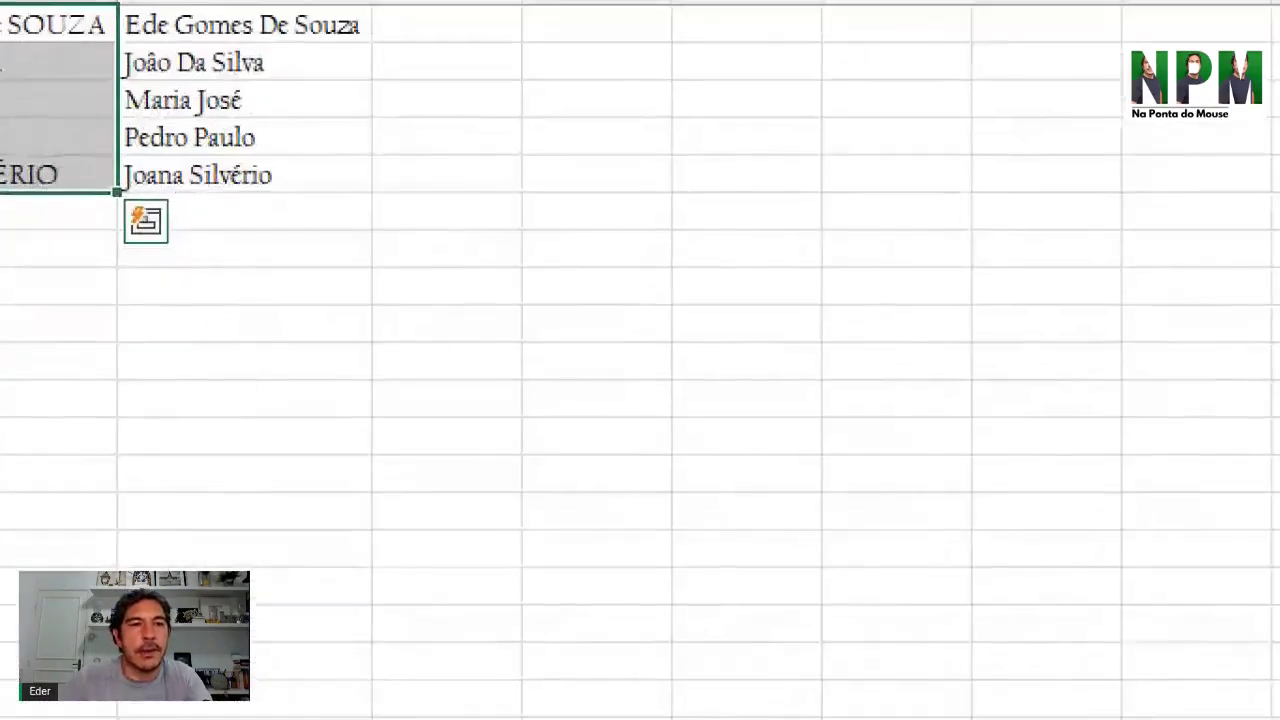
click(380, 422)
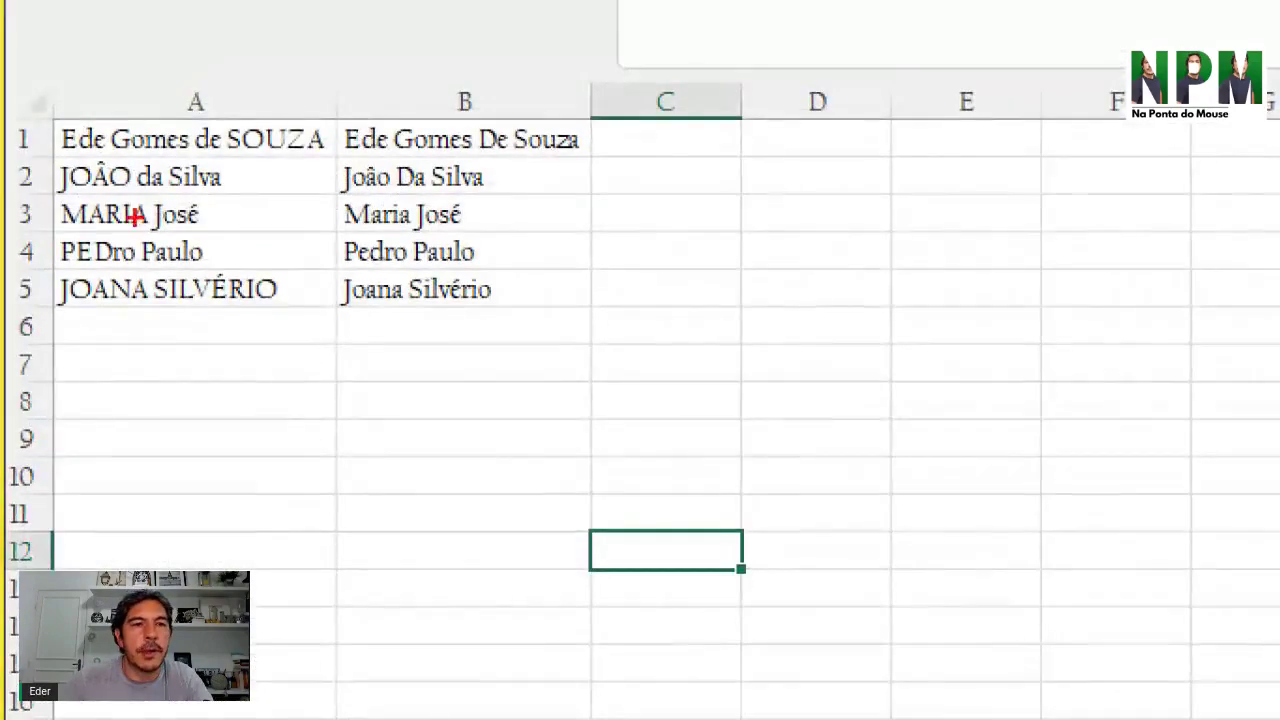
mouse_move(37, 97)
mouse_down()
mouse_move(134, 114)
mouse_move(300, 374)
mouse_move(328, 330)
mouse_up()
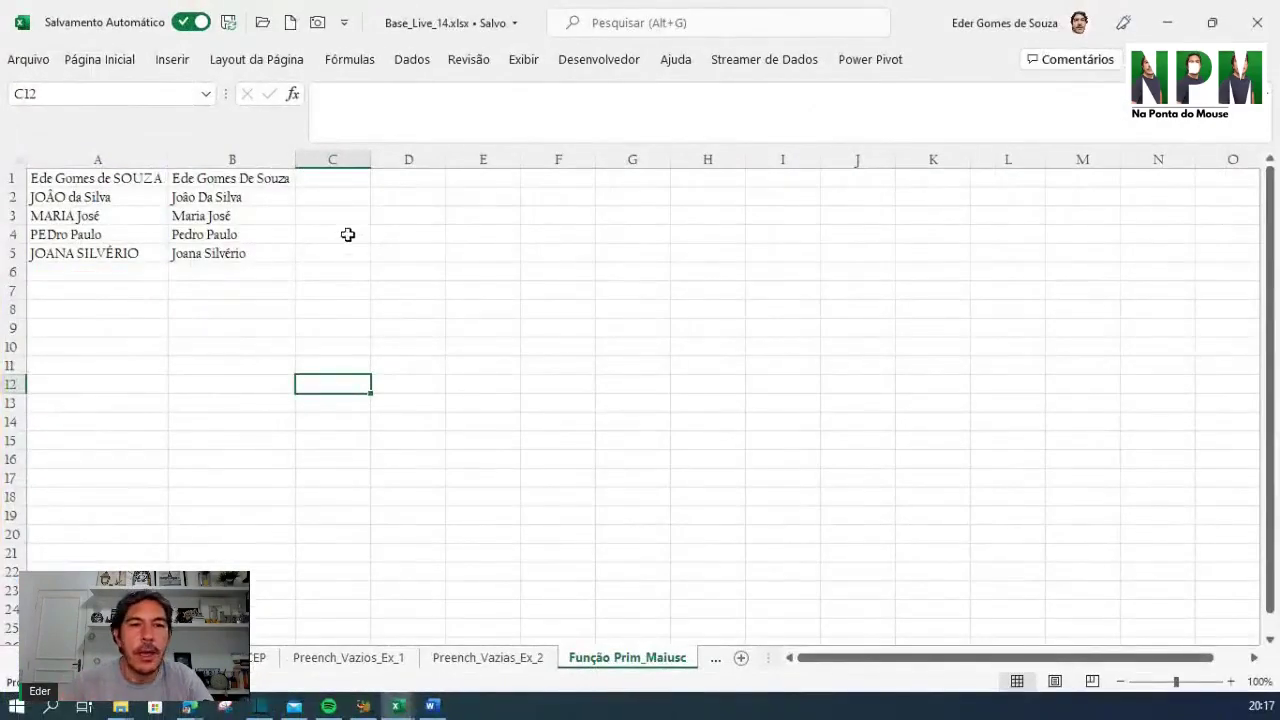
drag(288, 180, 300, 283)
Replace column B with =PRI.MAIÚSCULA(A1) in B1, filled down to B5
key(Delete)
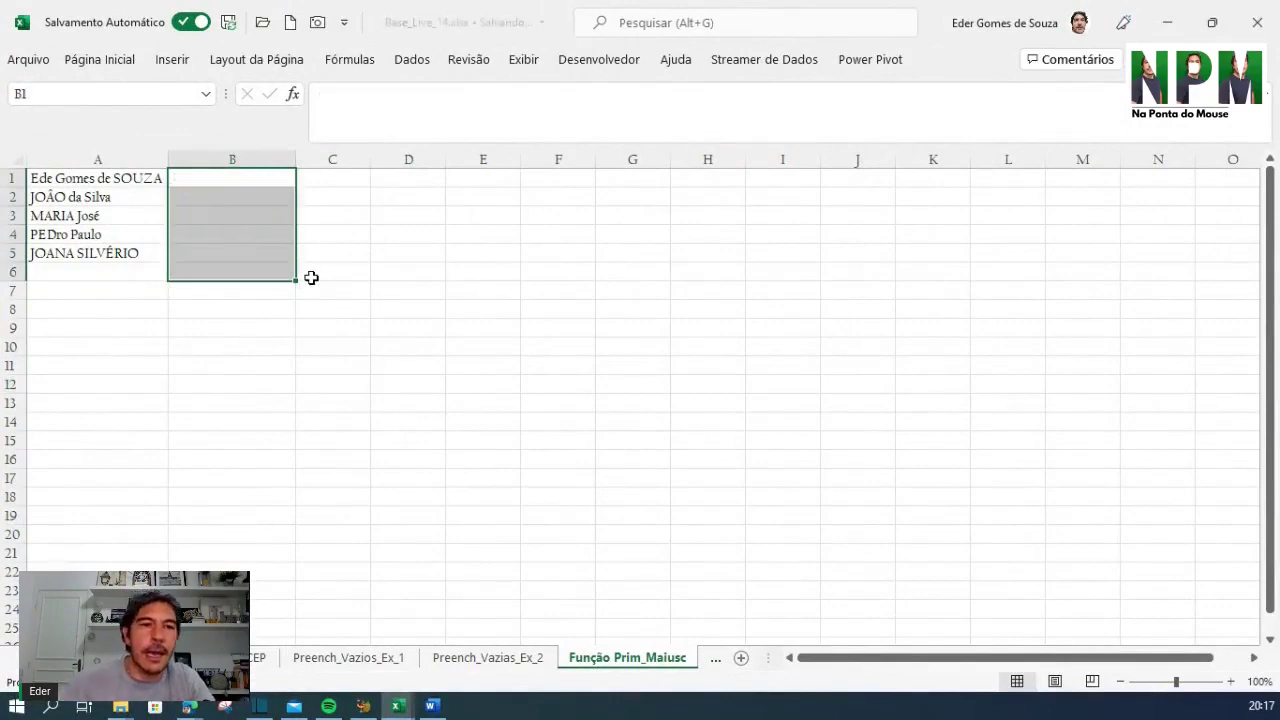
click(230, 183)
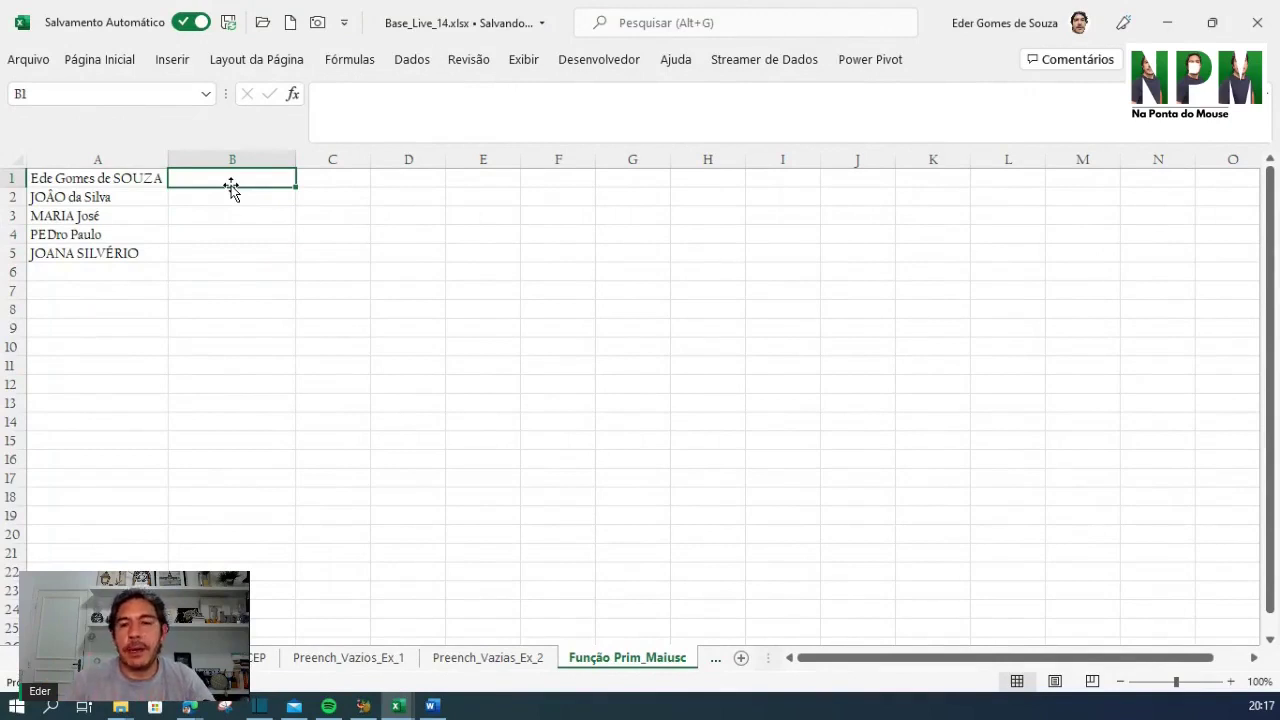
text(=)
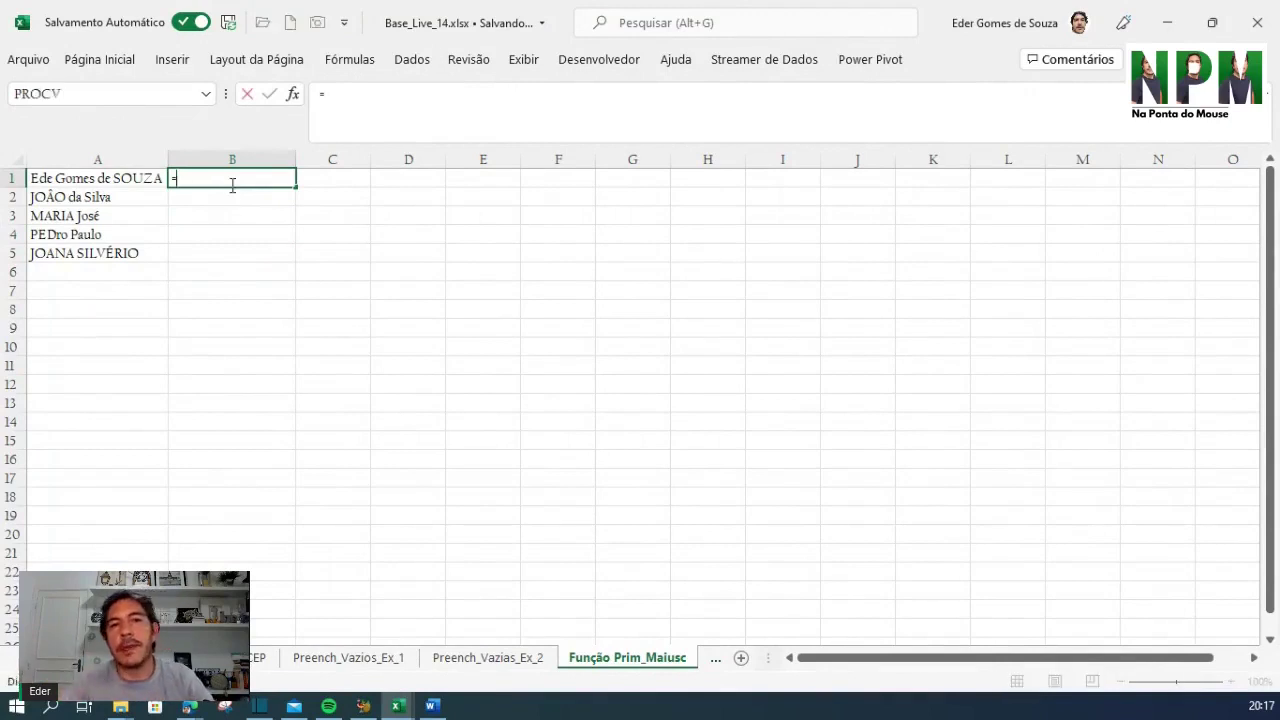
text(pri)
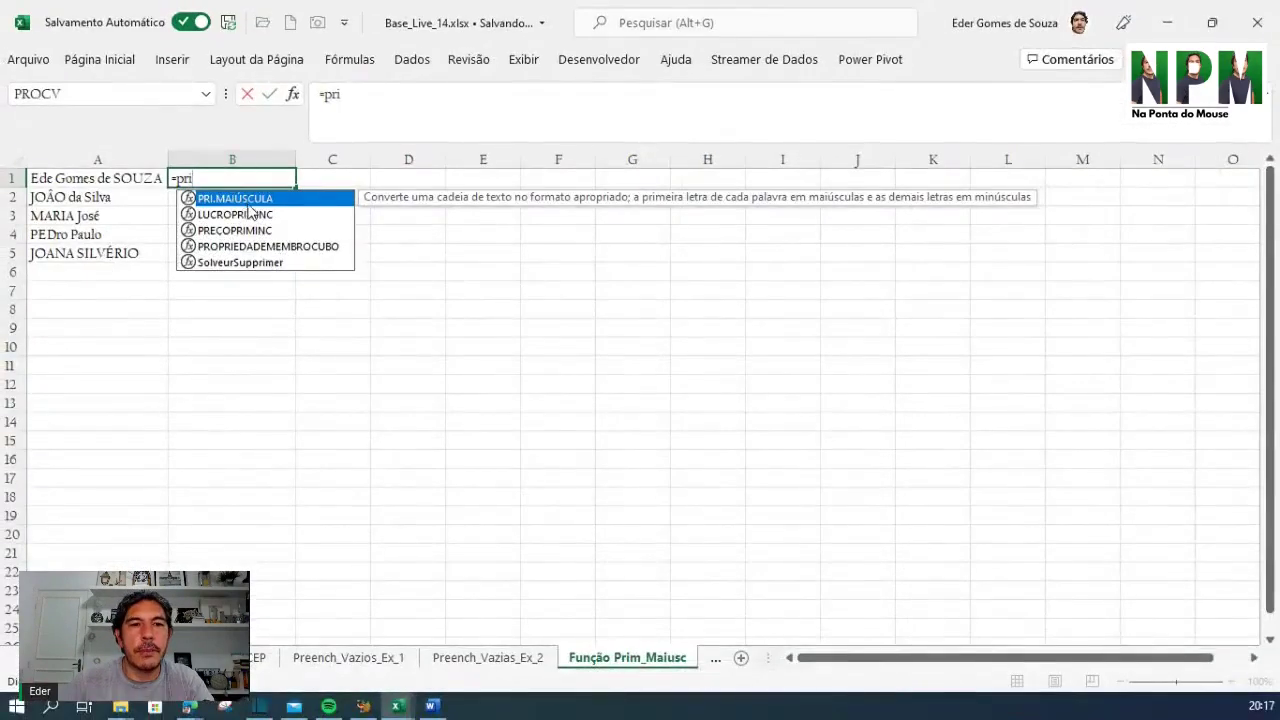
double_click(249, 202)
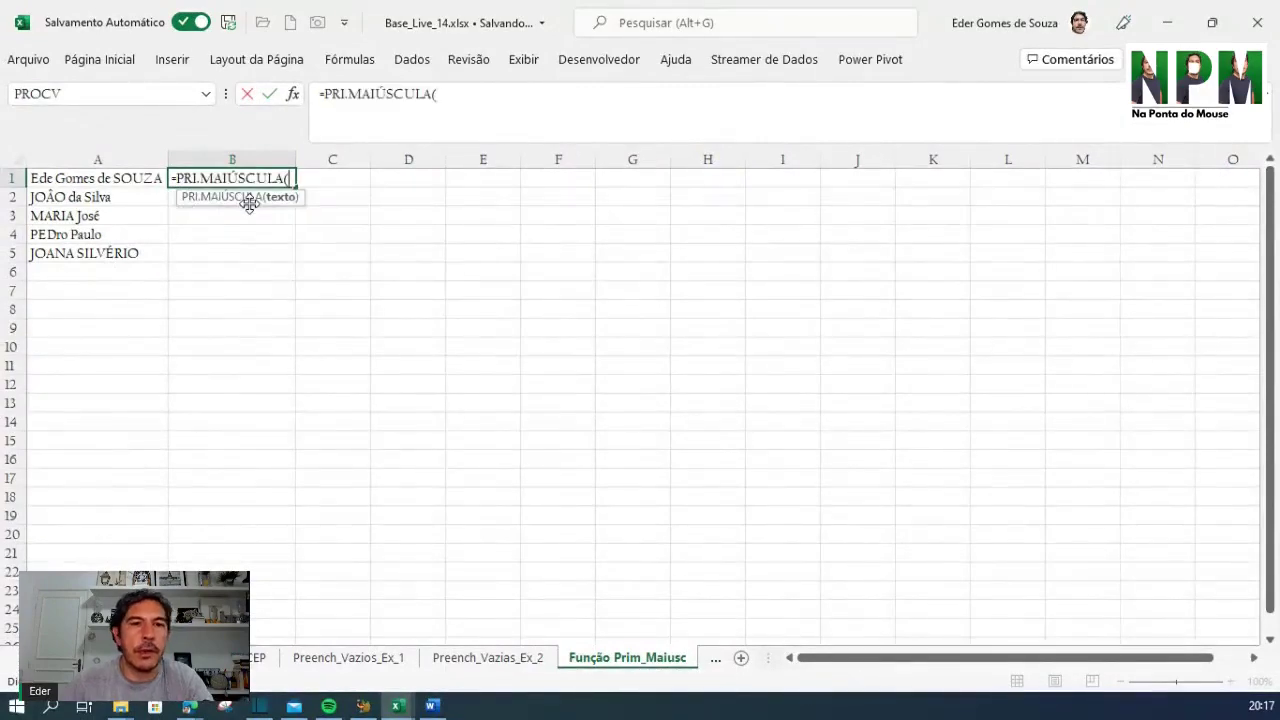
click(78, 184)
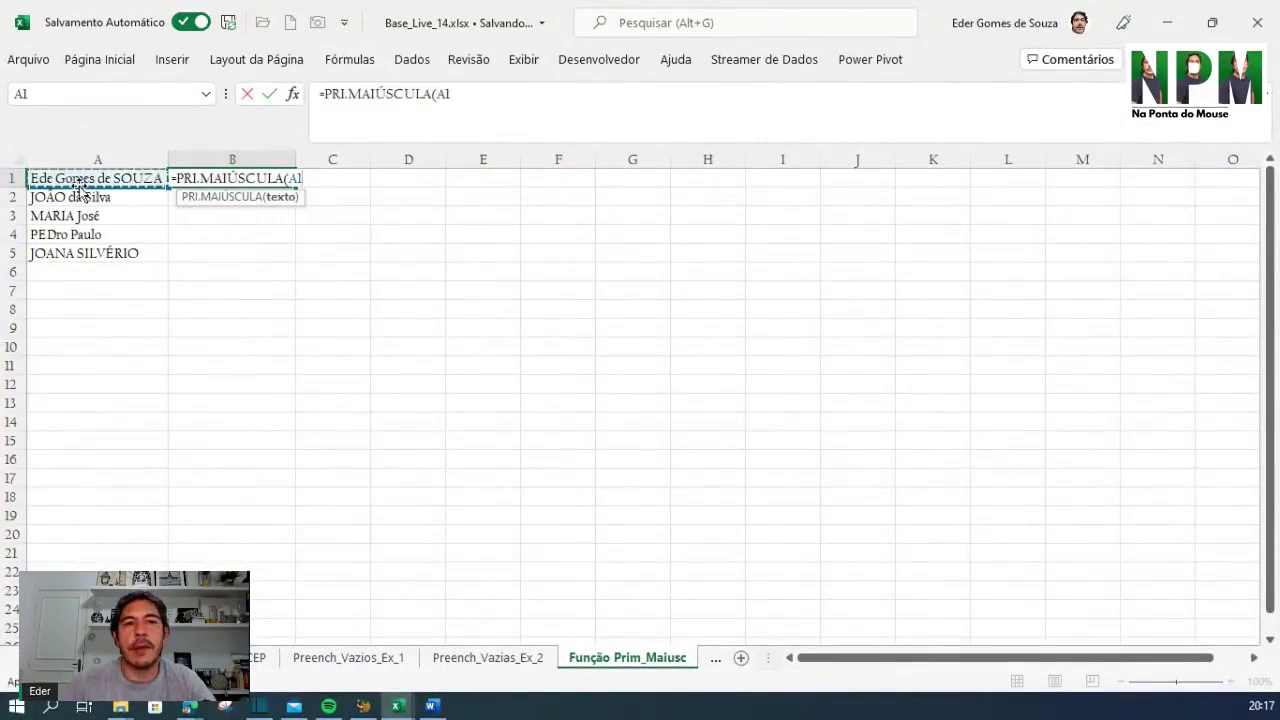
text())
key(Return)
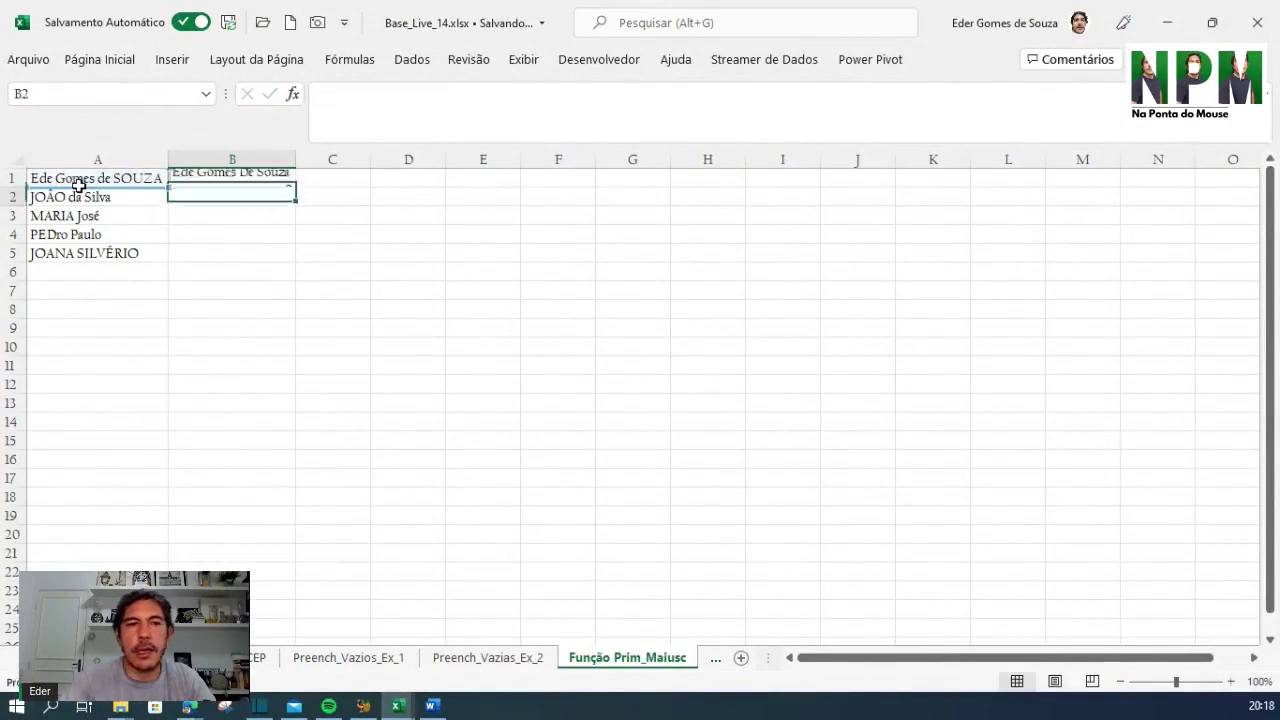
click(238, 178)
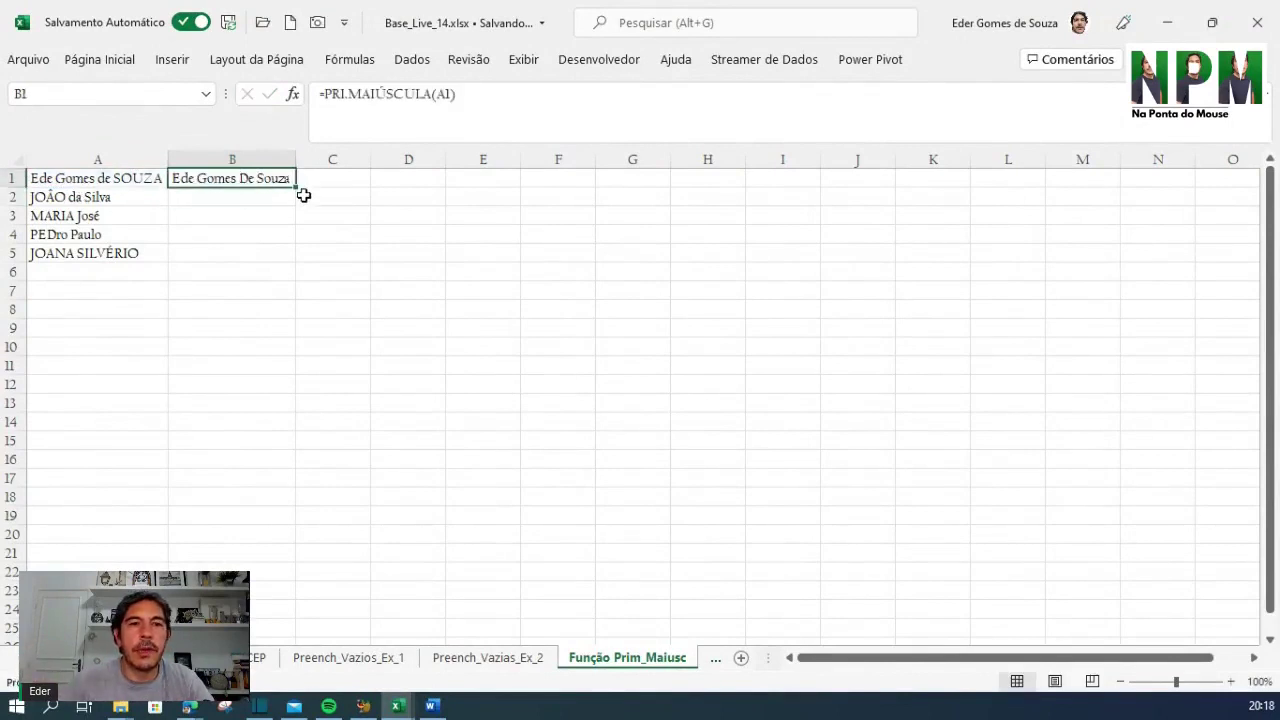
double_click(298, 189)
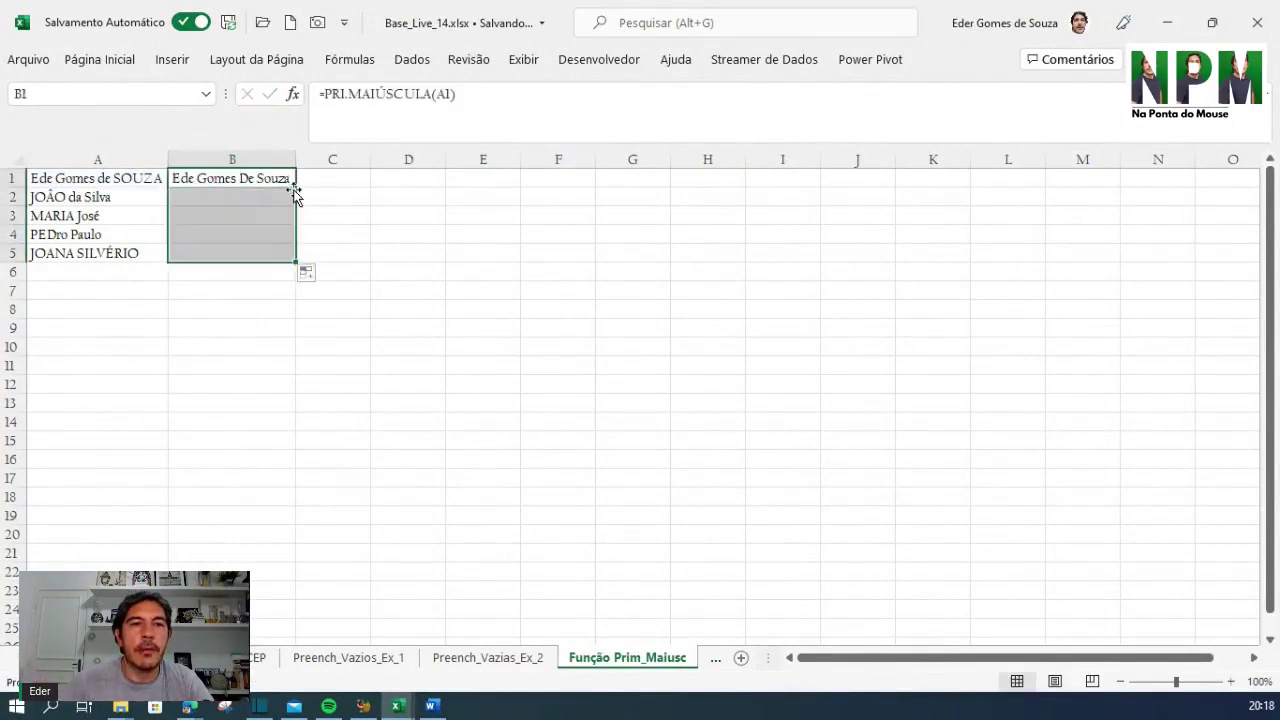
Review B1's formula and briefly open Format Cells before dismissing it
click(409, 250)
click(188, 179)
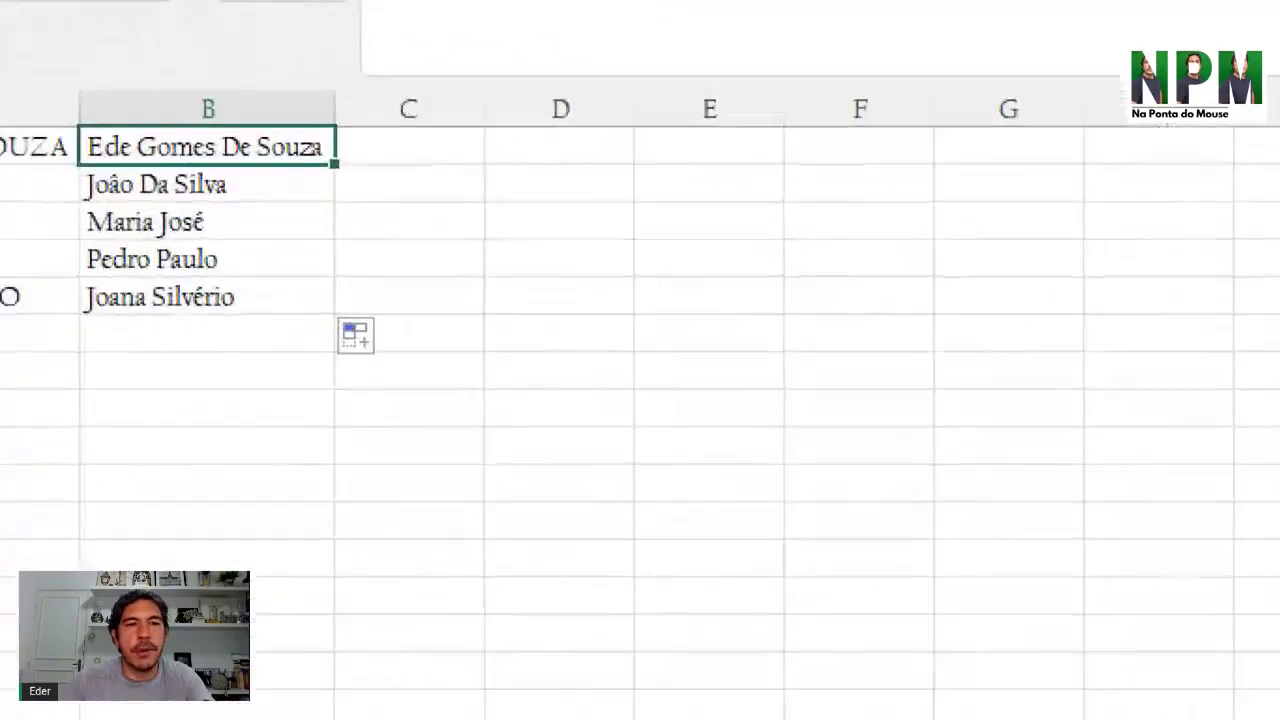
mouse_move(66, 99)
mouse_down()
mouse_move(350, 364)
mouse_move(376, 66)
mouse_move(2, 20)
mouse_up()
key(Escape)
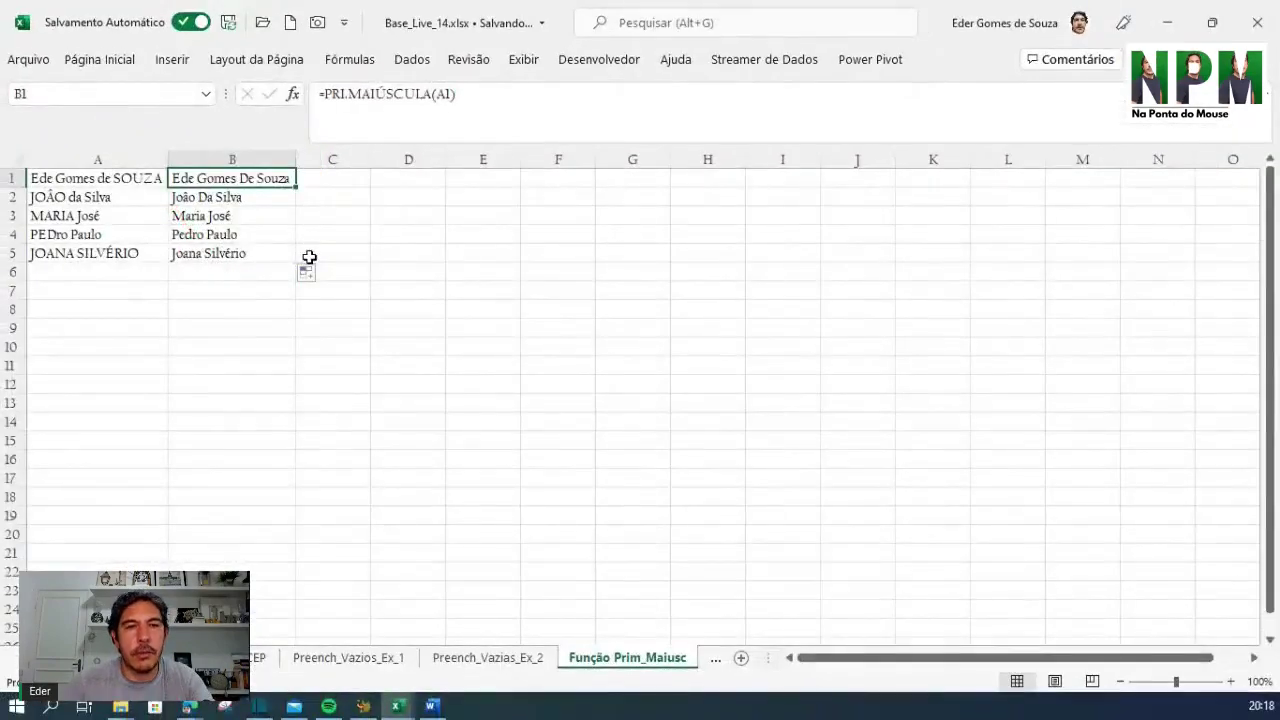
key(ctrl+1)
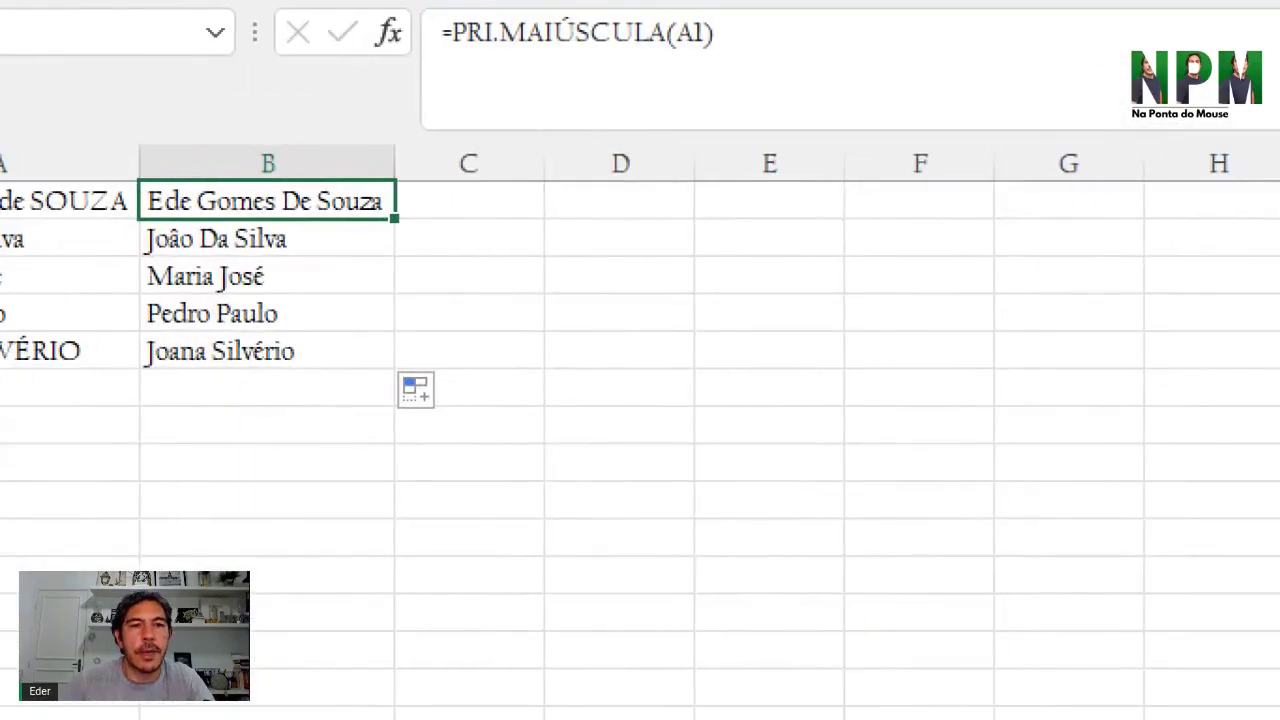
drag(5, 31, 308, 319)
drag(418, 430, 421, 426)
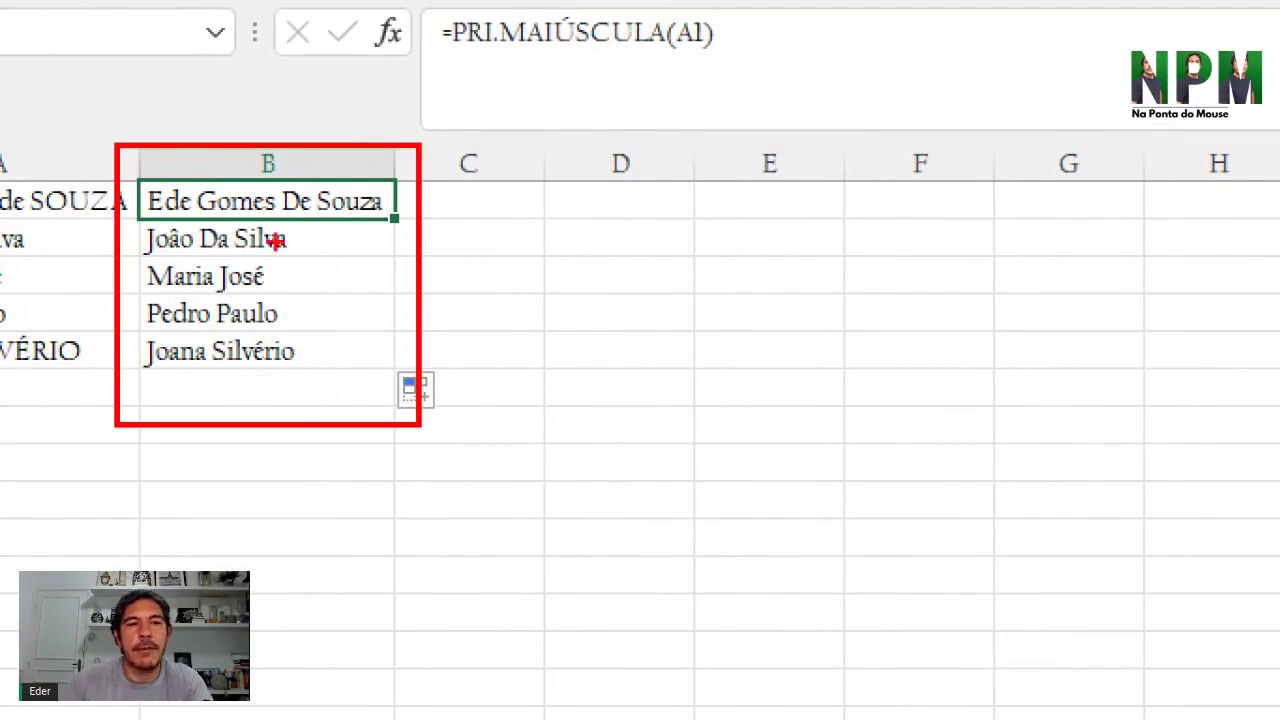
key(Escape)
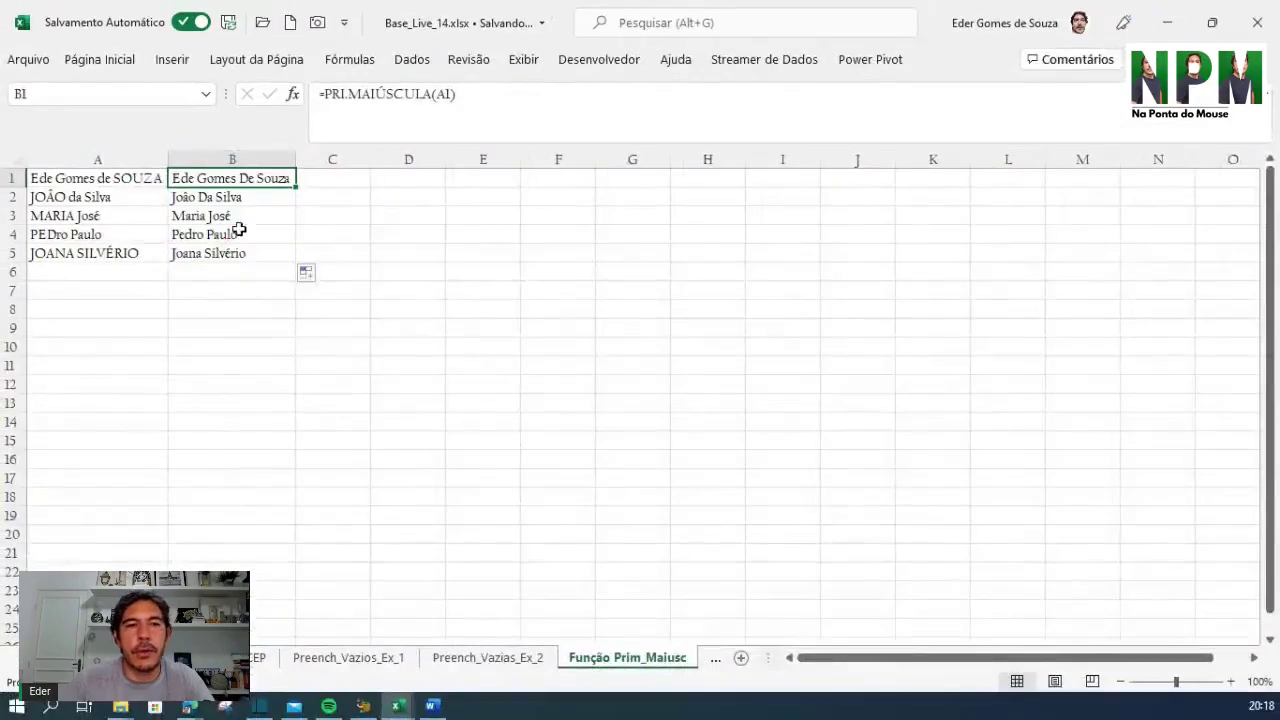
Review the original names in A2:A5 and the formula behind B4
drag(80, 197, 80, 253)
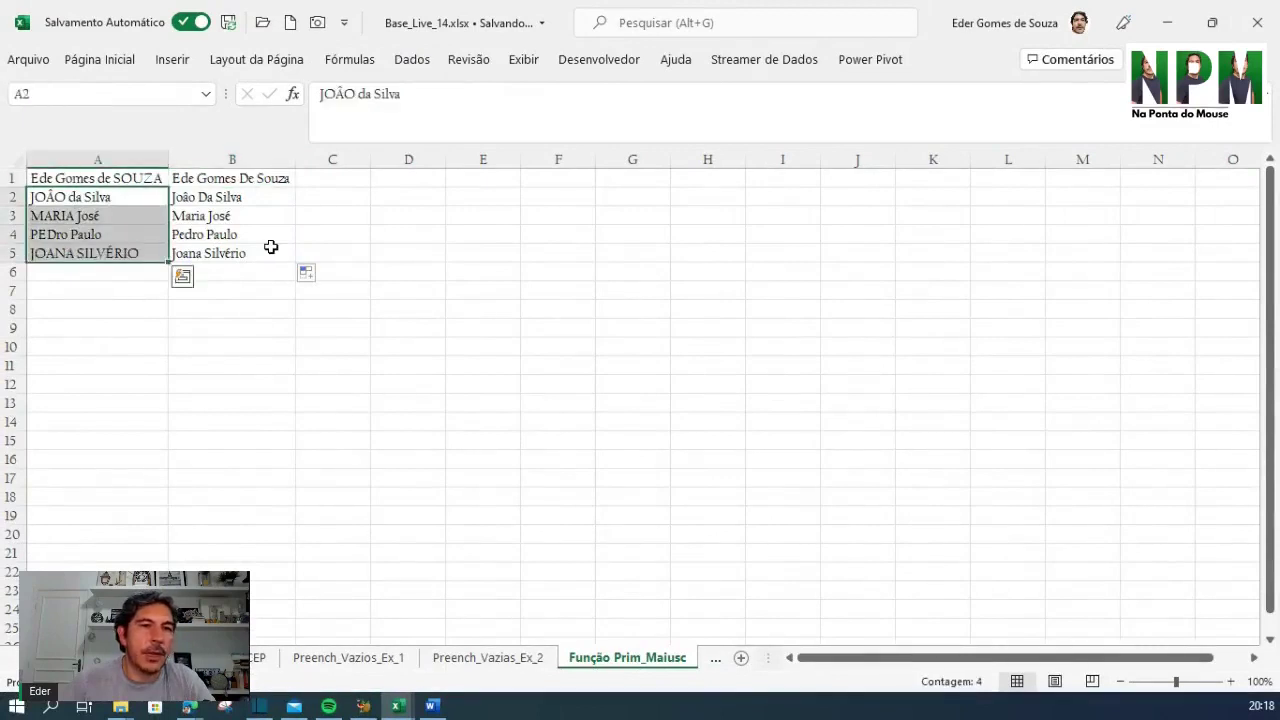
click(249, 236)
click(116, 178)
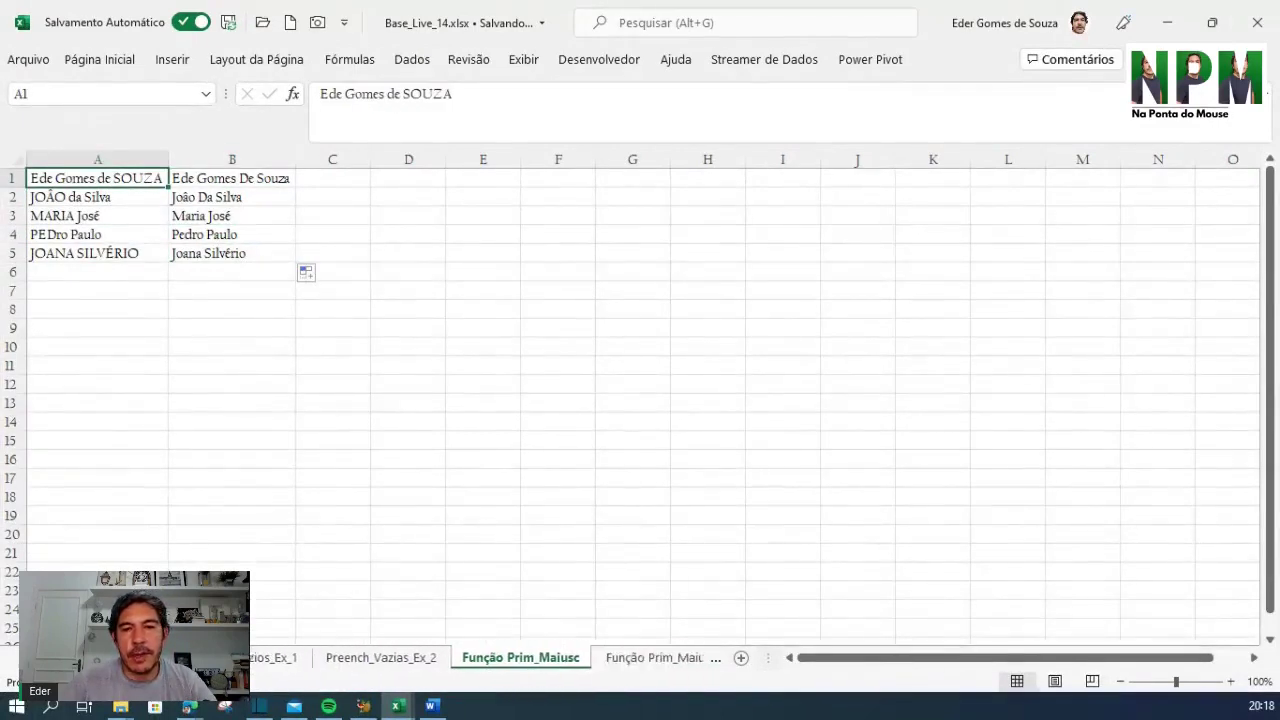
On the Função Prim_Maiusc_ARRUMAR sheet, clear the existing results in B1:B5
click(595, 655)
click(98, 217)
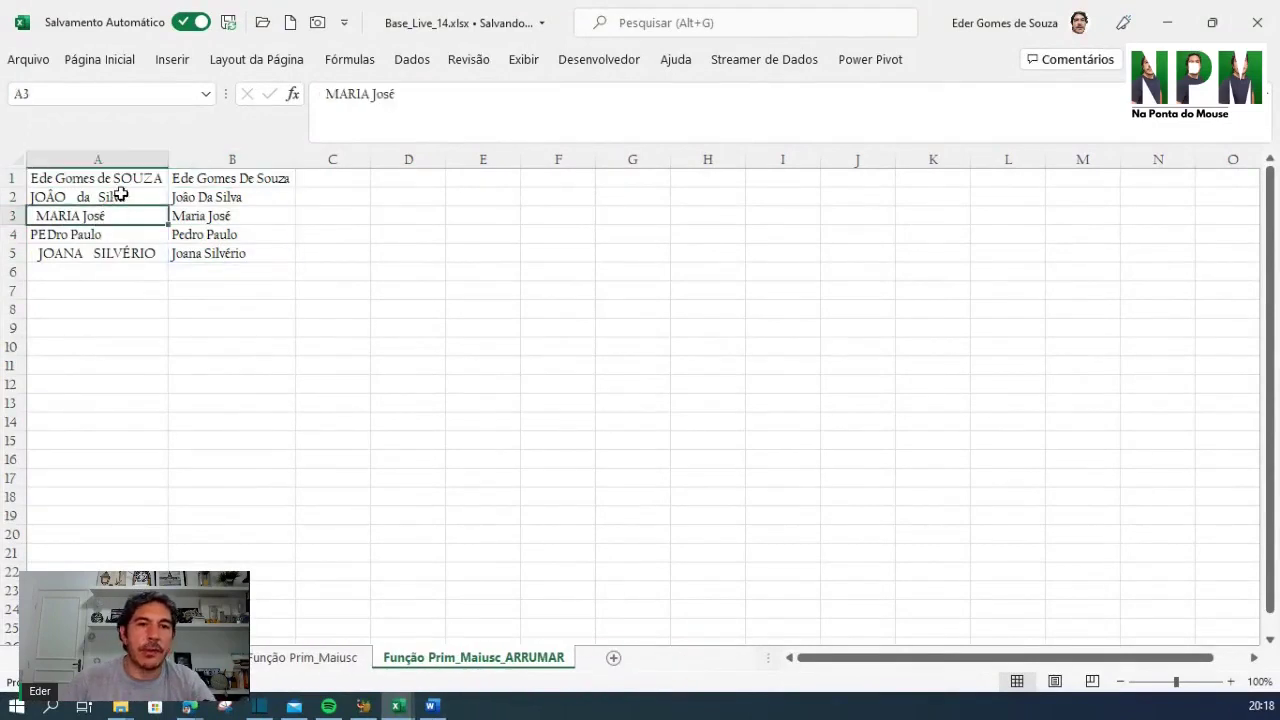
drag(225, 180, 237, 253)
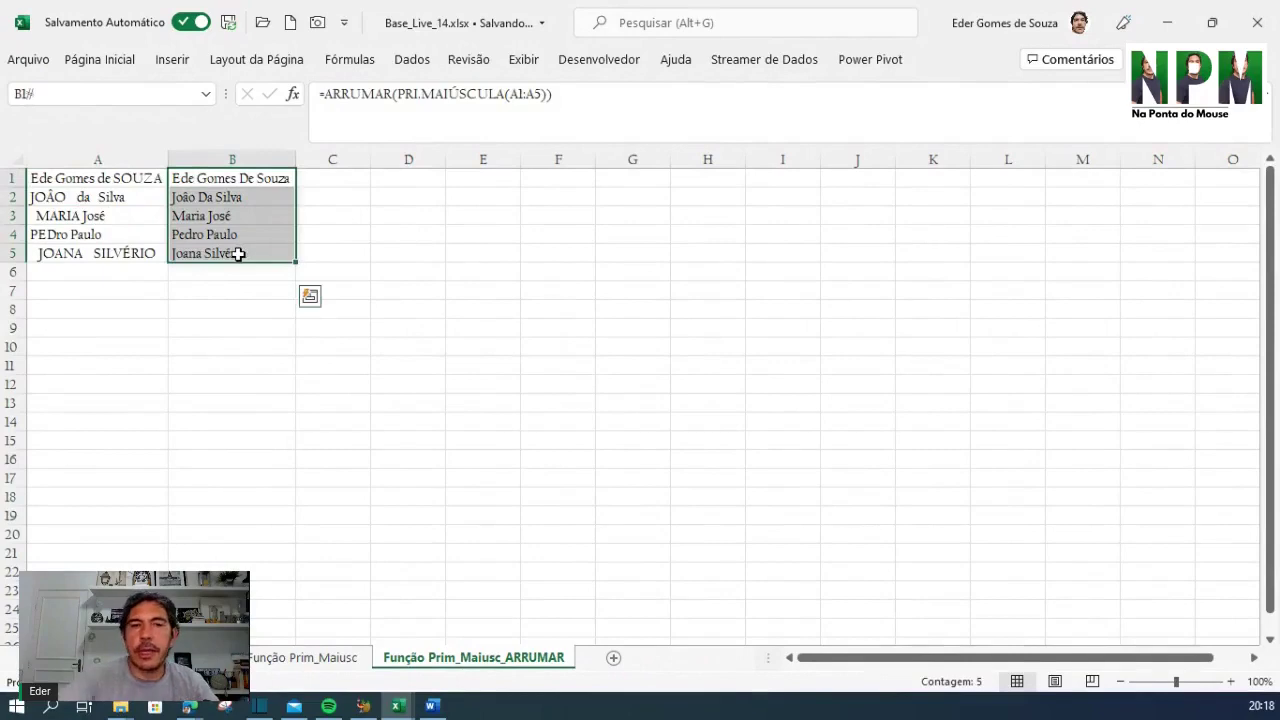
key(Delete)
click(78, 182)
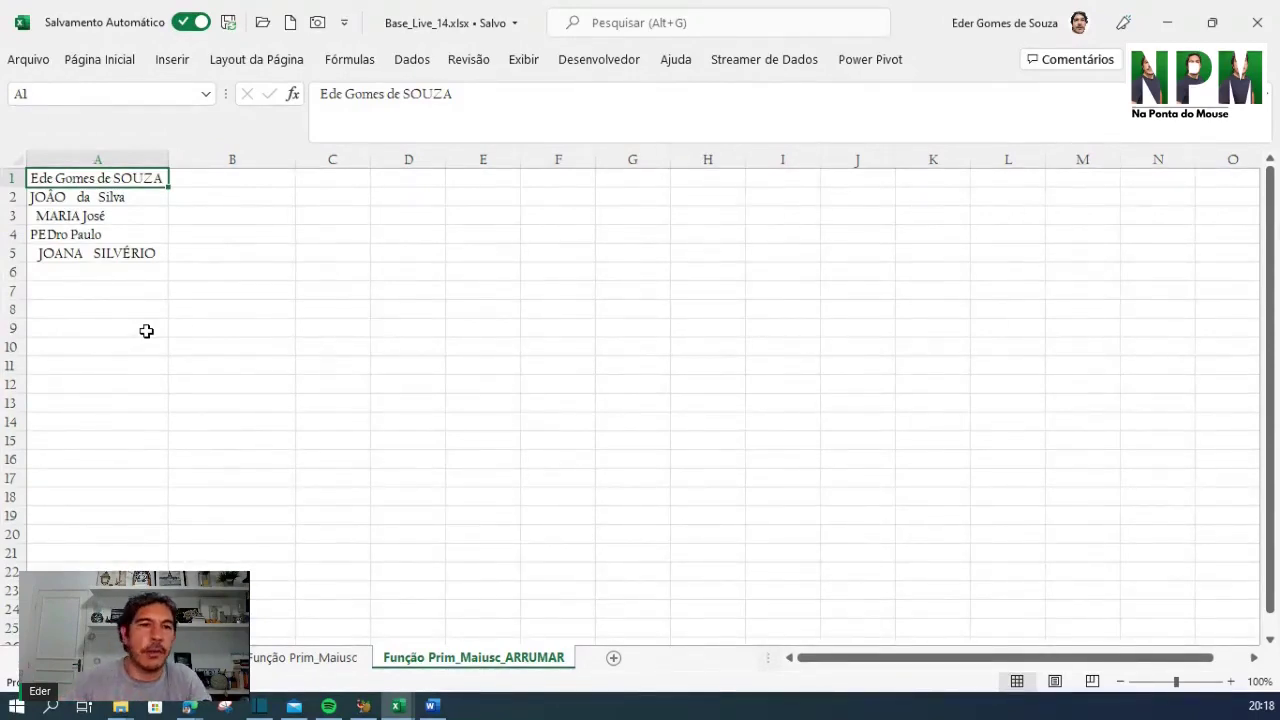
Enter =PRI.MAIÚSCULA(A1) in B1 and fill it down through B5
click(95, 201)
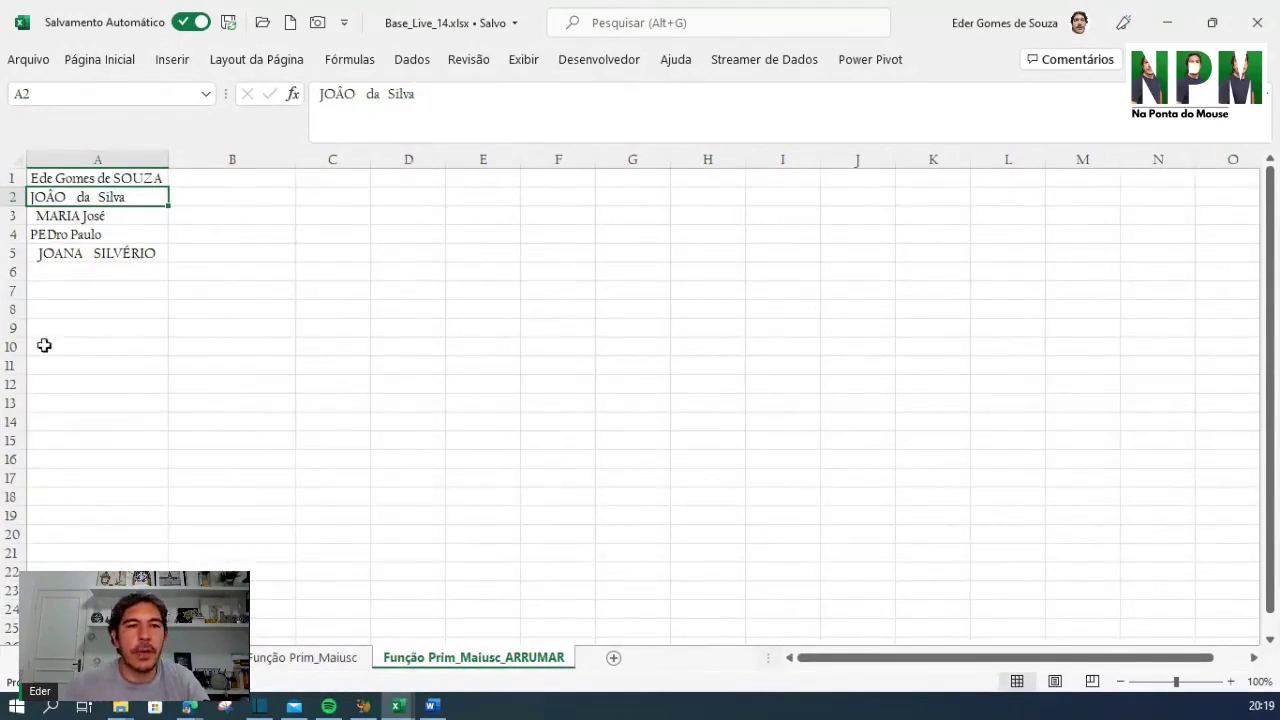
click(263, 174)
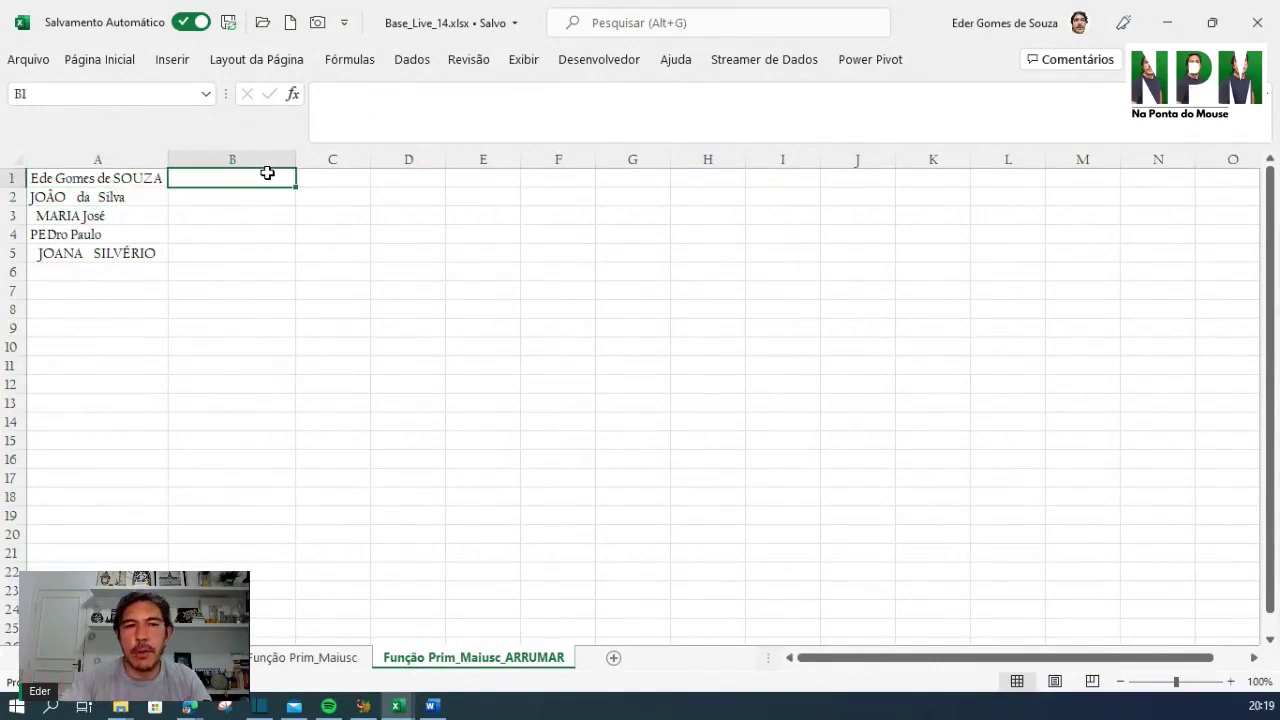
text(=pri)
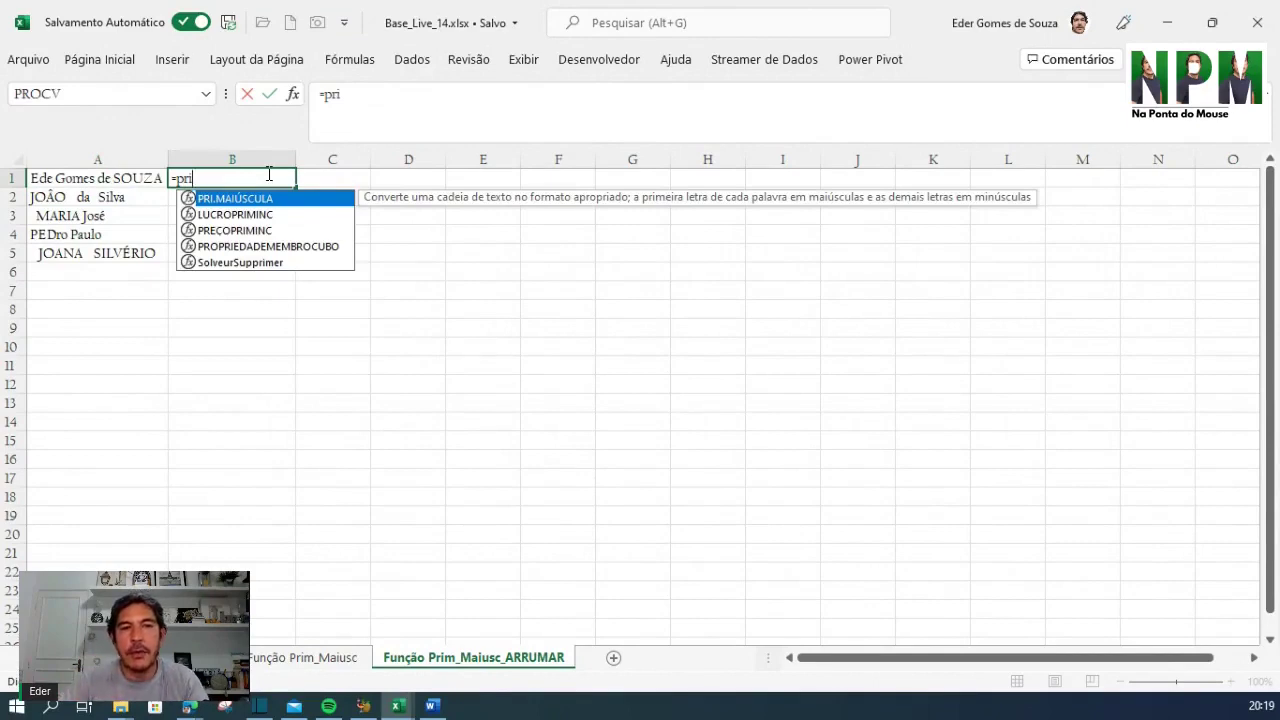
key(Tab)
click(107, 180)
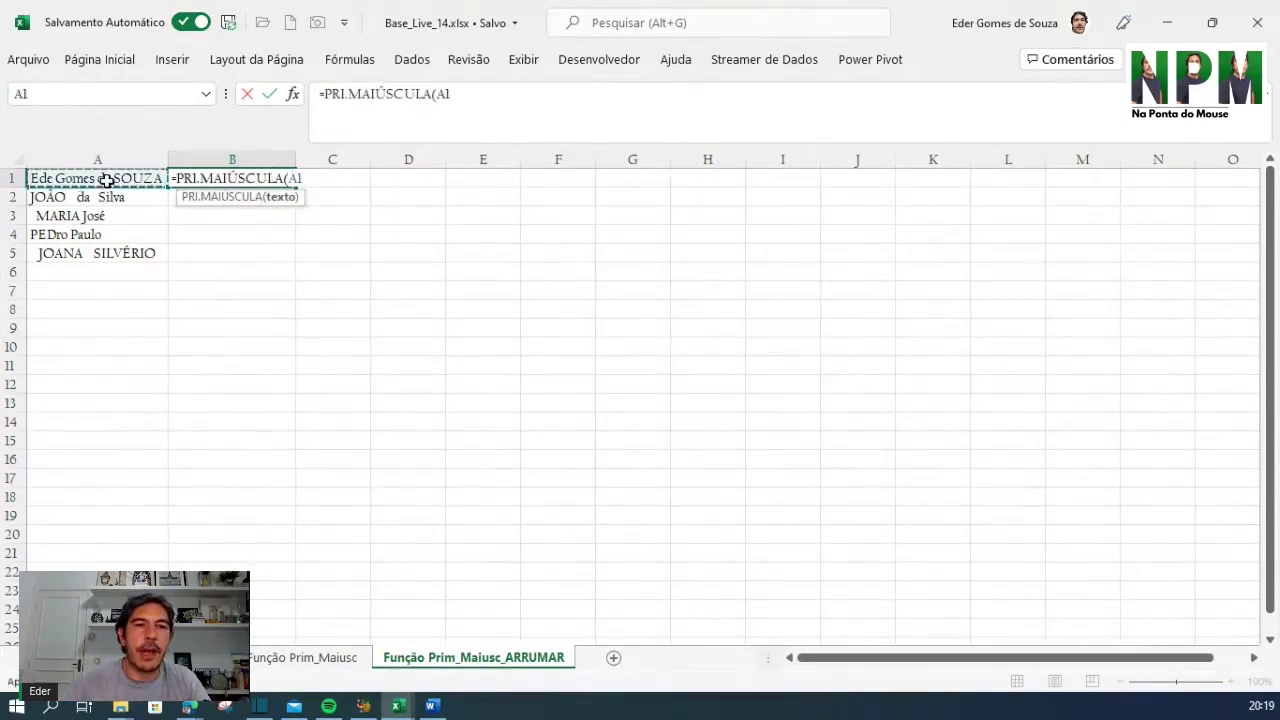
text())
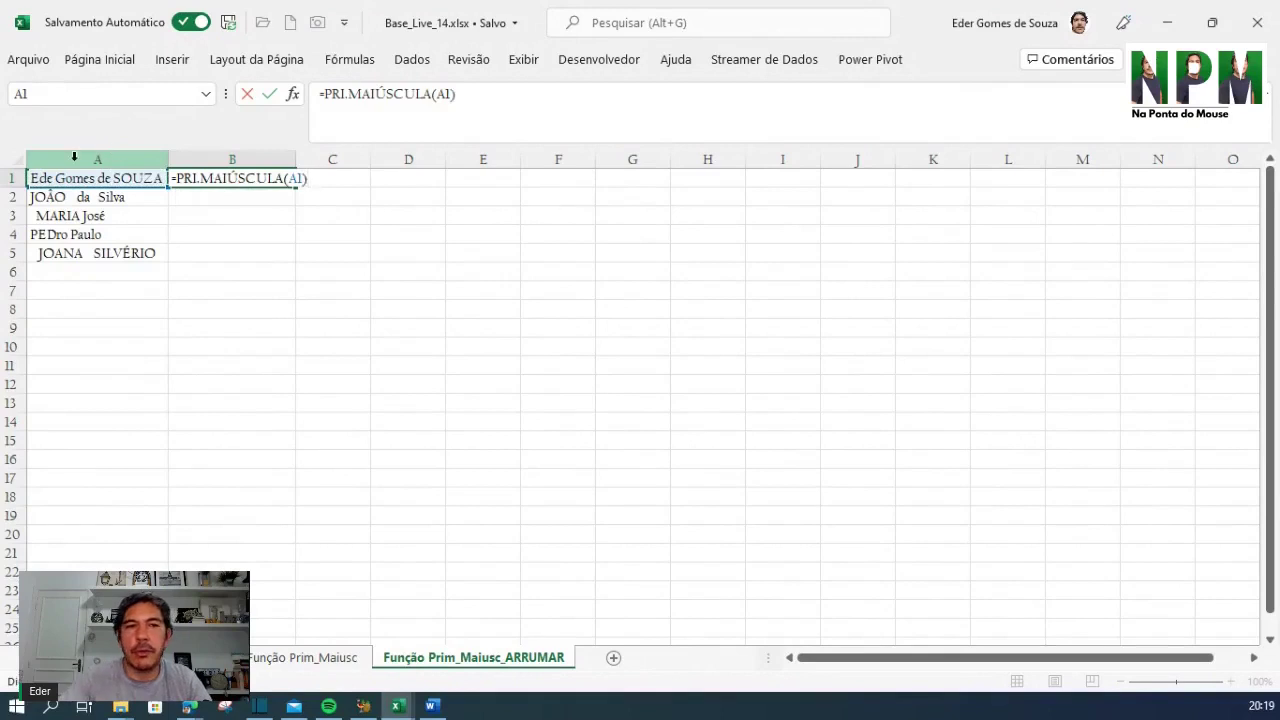
key(Return)
click(198, 181)
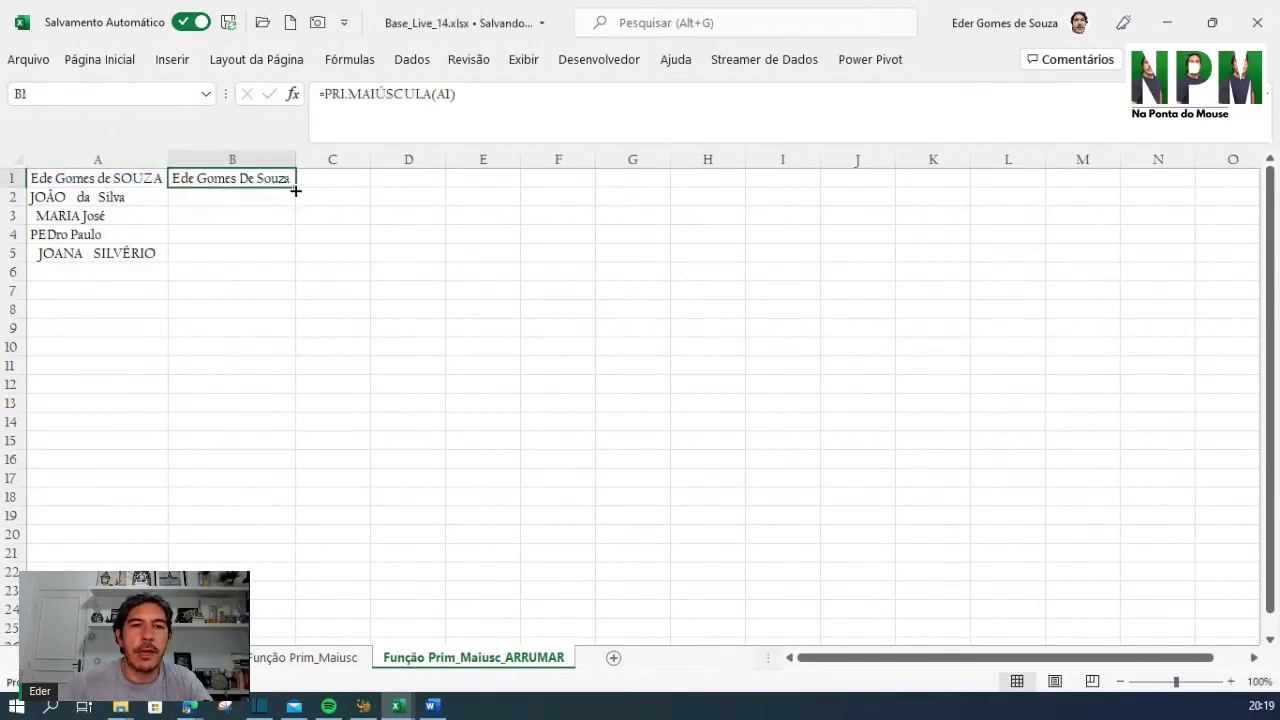
double_click(293, 188)
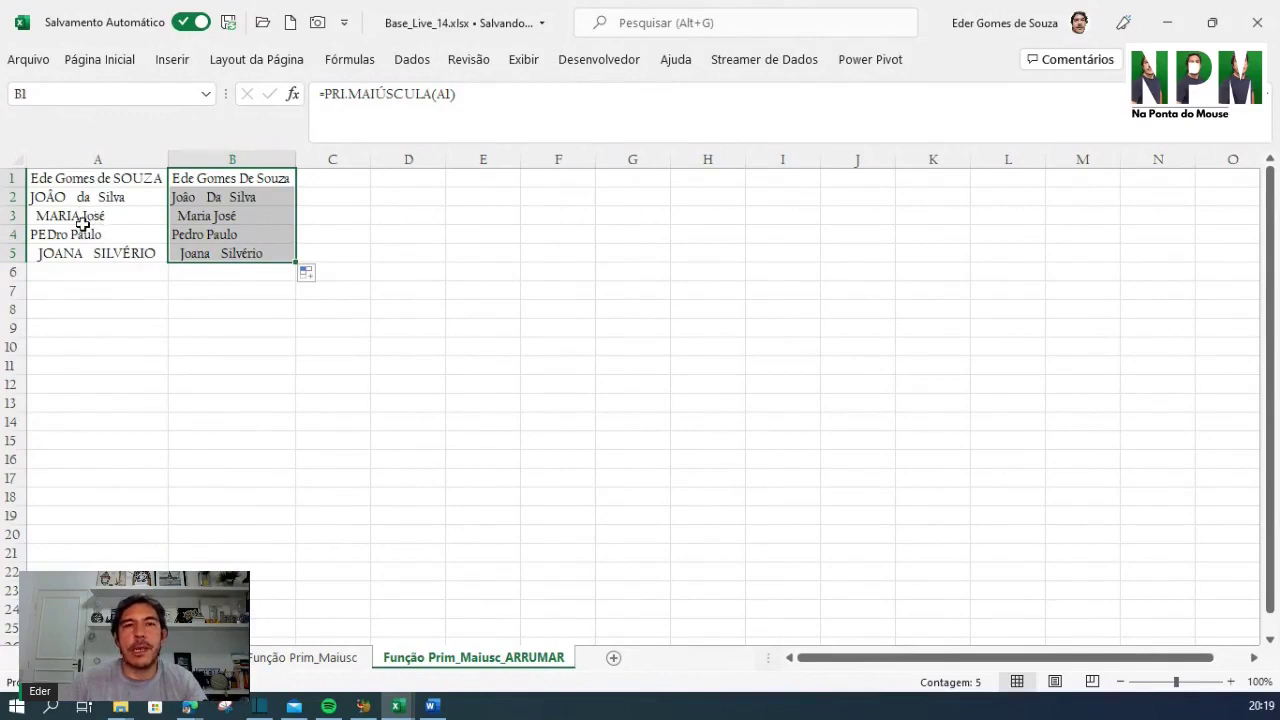
click(248, 180)
click(331, 94)
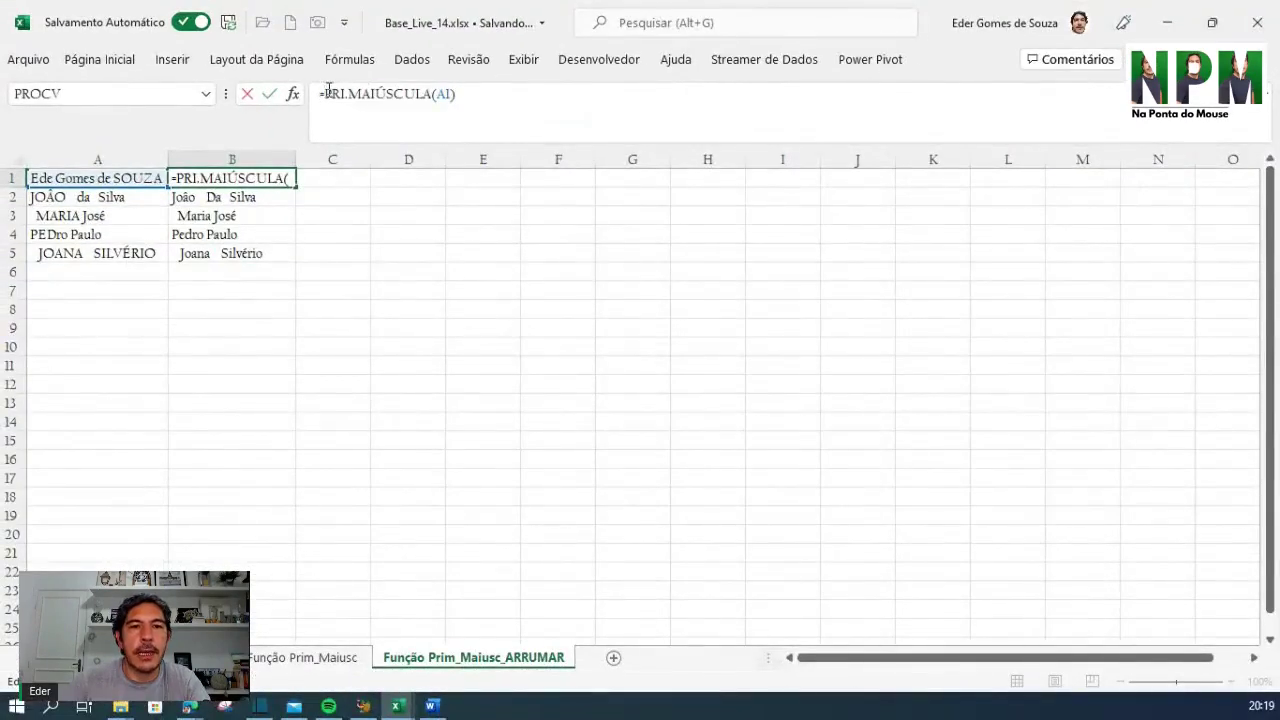
Wrap B1's formula as =ARRUMAR(PRI.MAIÚSCULA(A1)) to also strip extra spaces
text(arr)
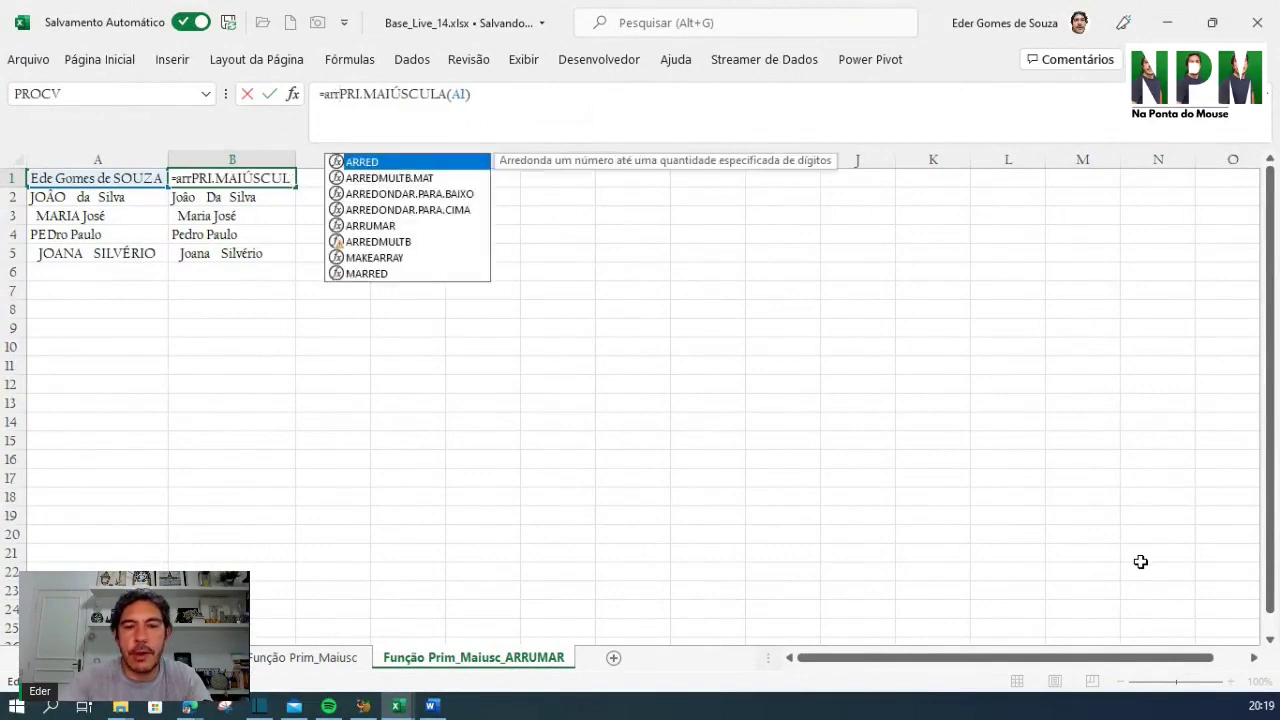
text(uma)
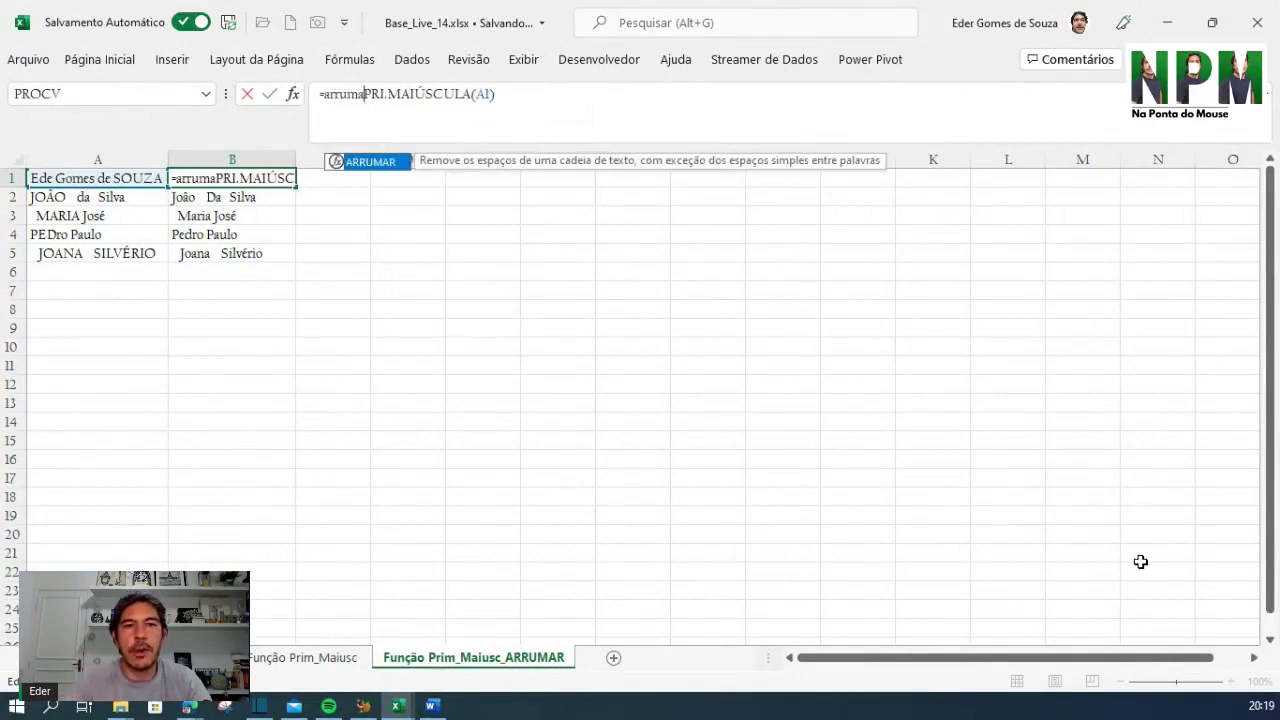
key(Tab)
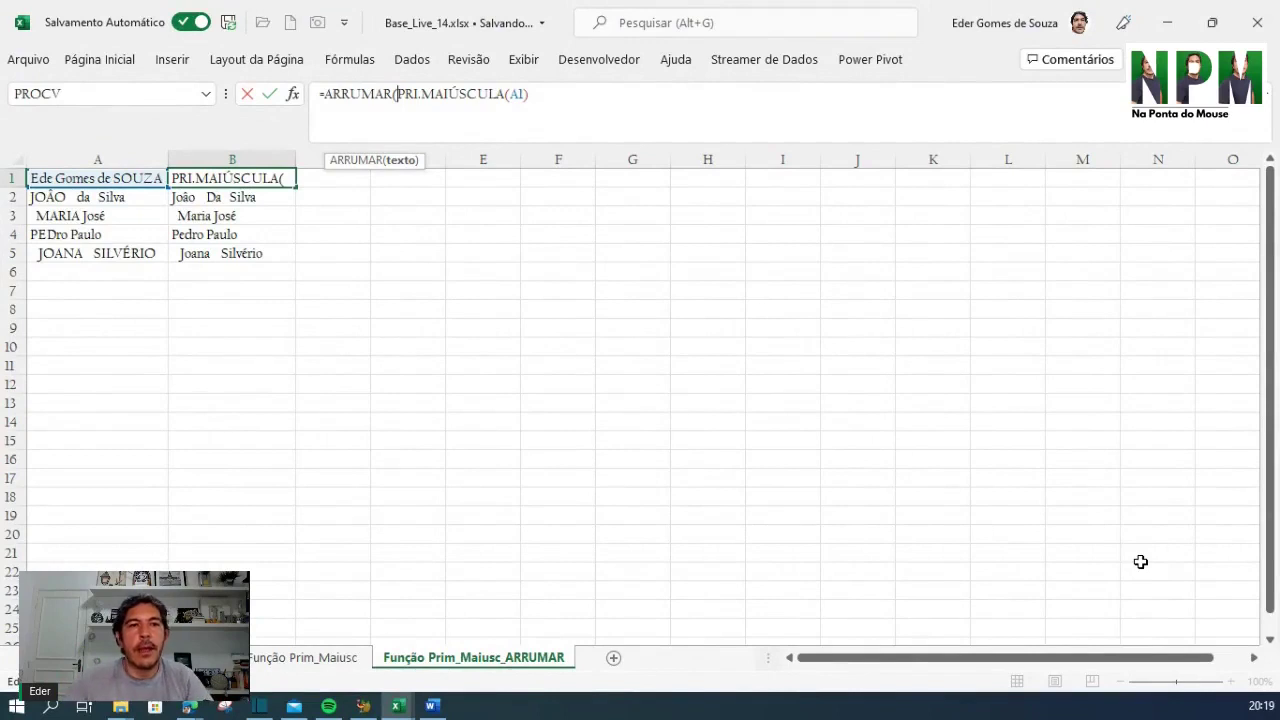
click(586, 92)
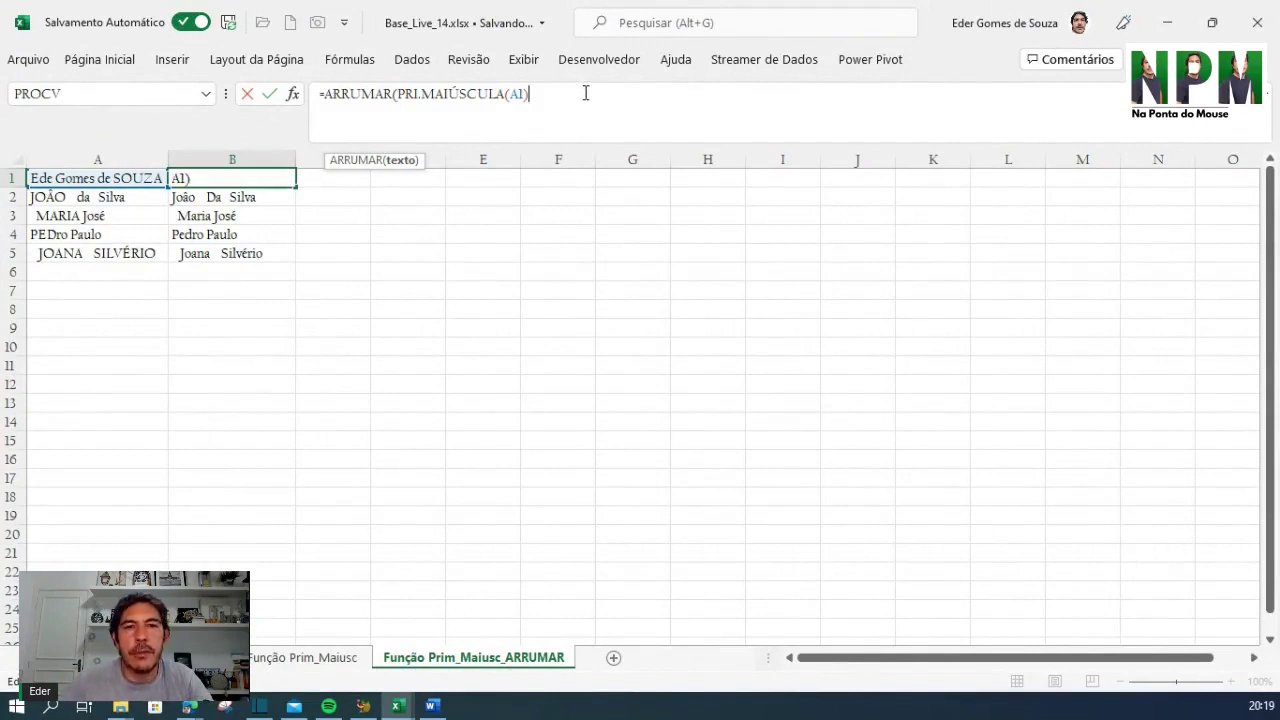
text())
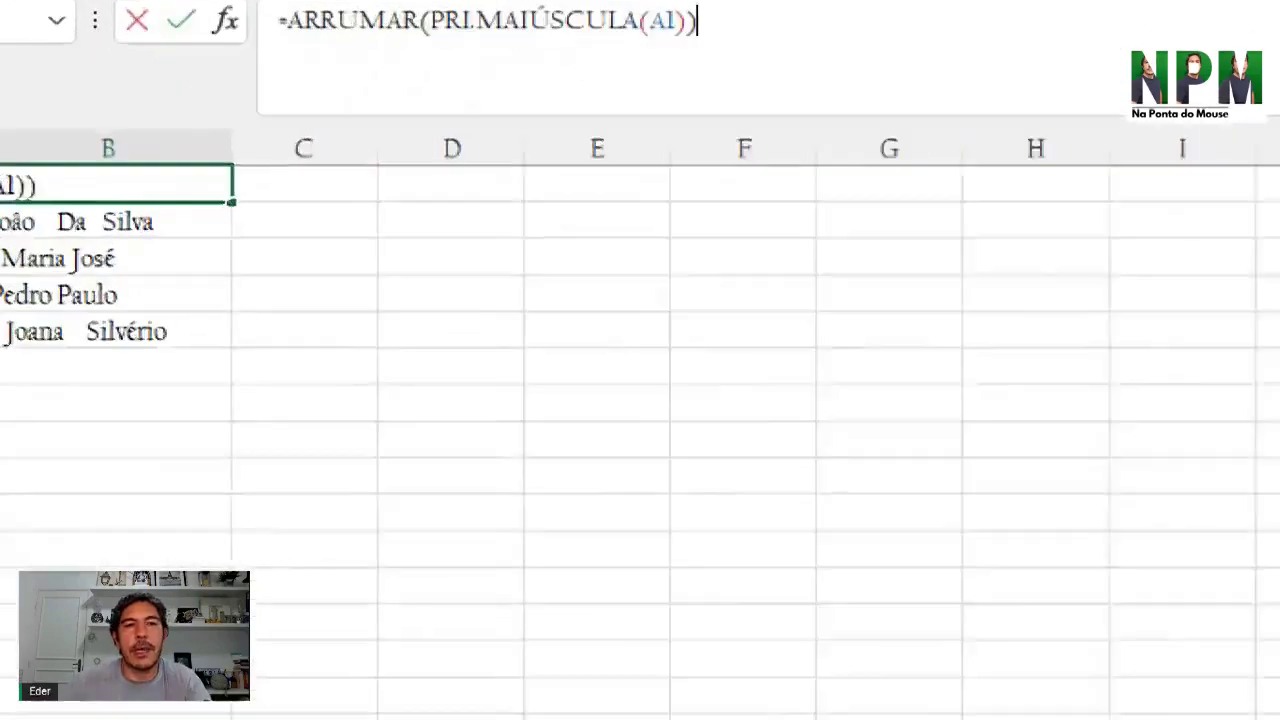
click(418, 85)
drag(216, 147, 357, 214)
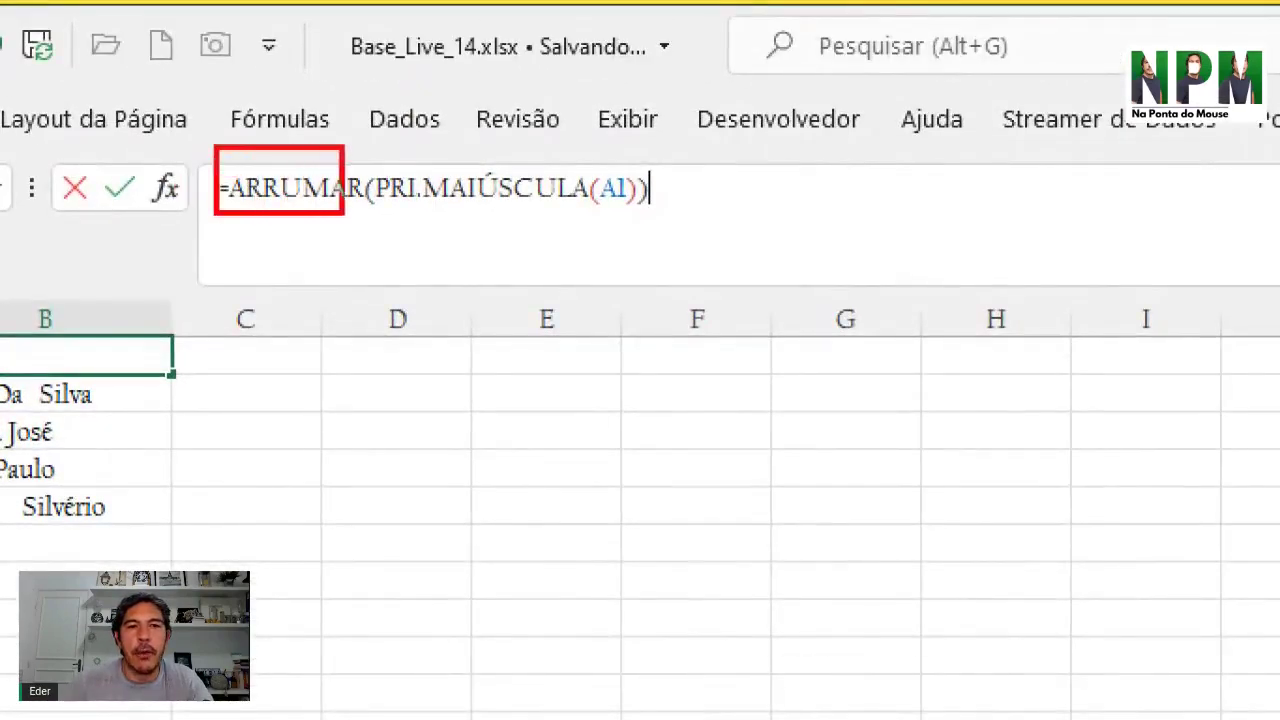
mouse_move(366, 158)
mouse_down()
mouse_move(480, 272)
mouse_move(648, 234)
mouse_move(643, 243)
mouse_up()
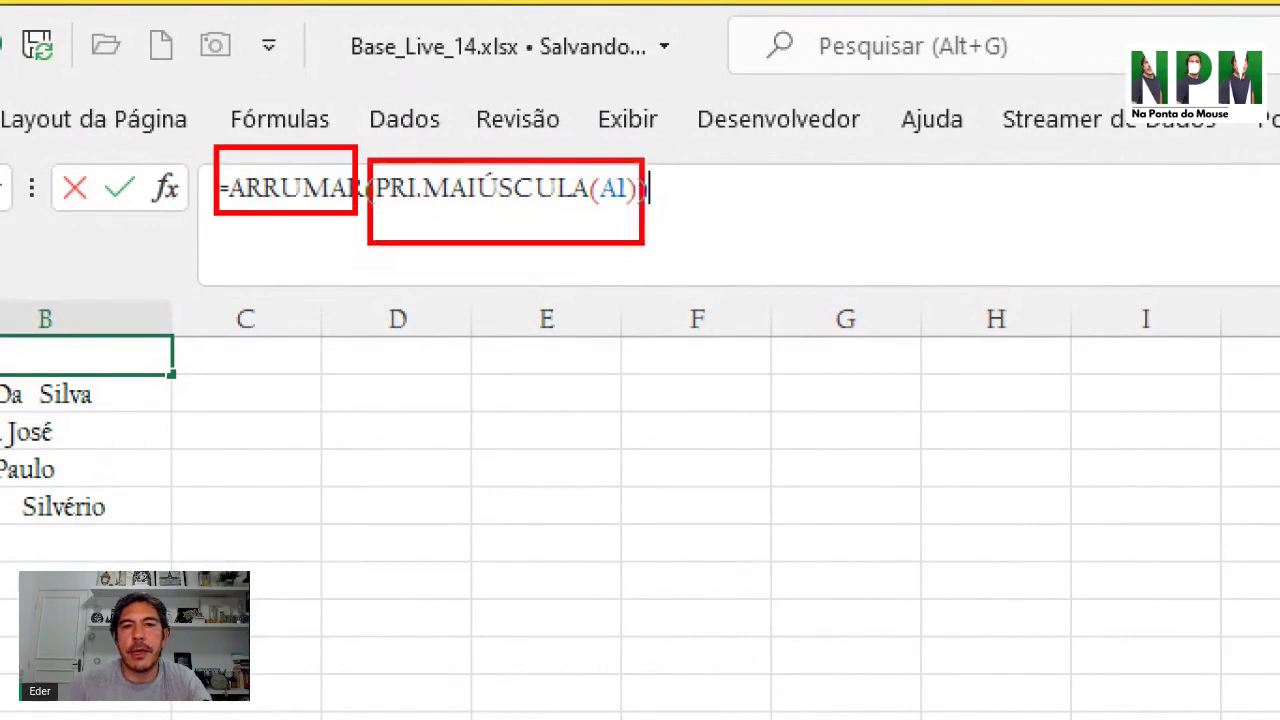
key(Escape)
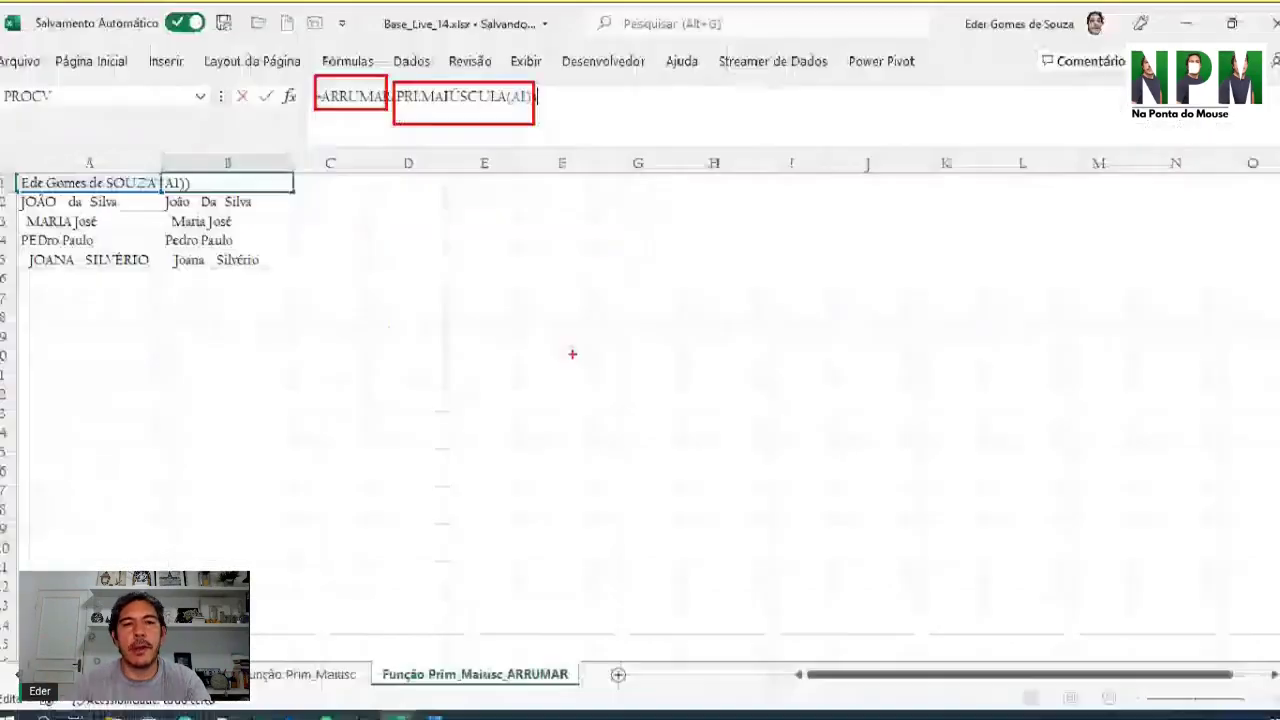
key(Return)
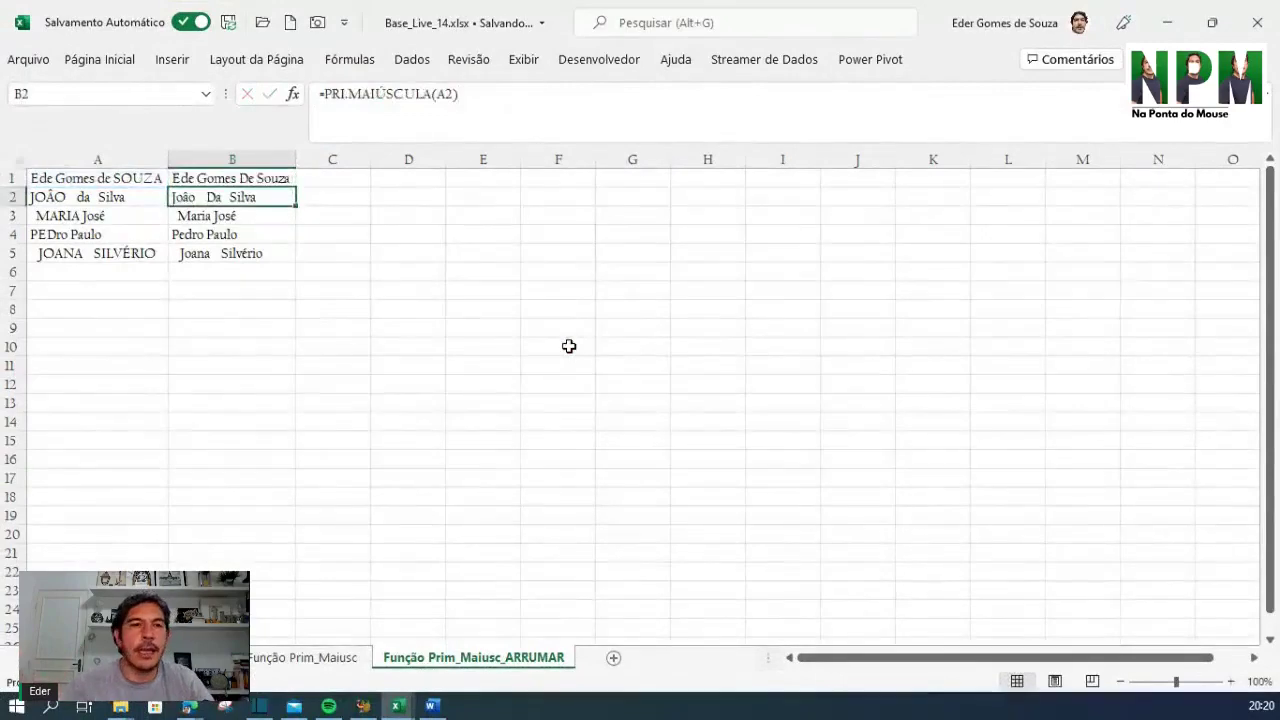
Fill the ARRUMAR formula from B1 down to B5
click(280, 182)
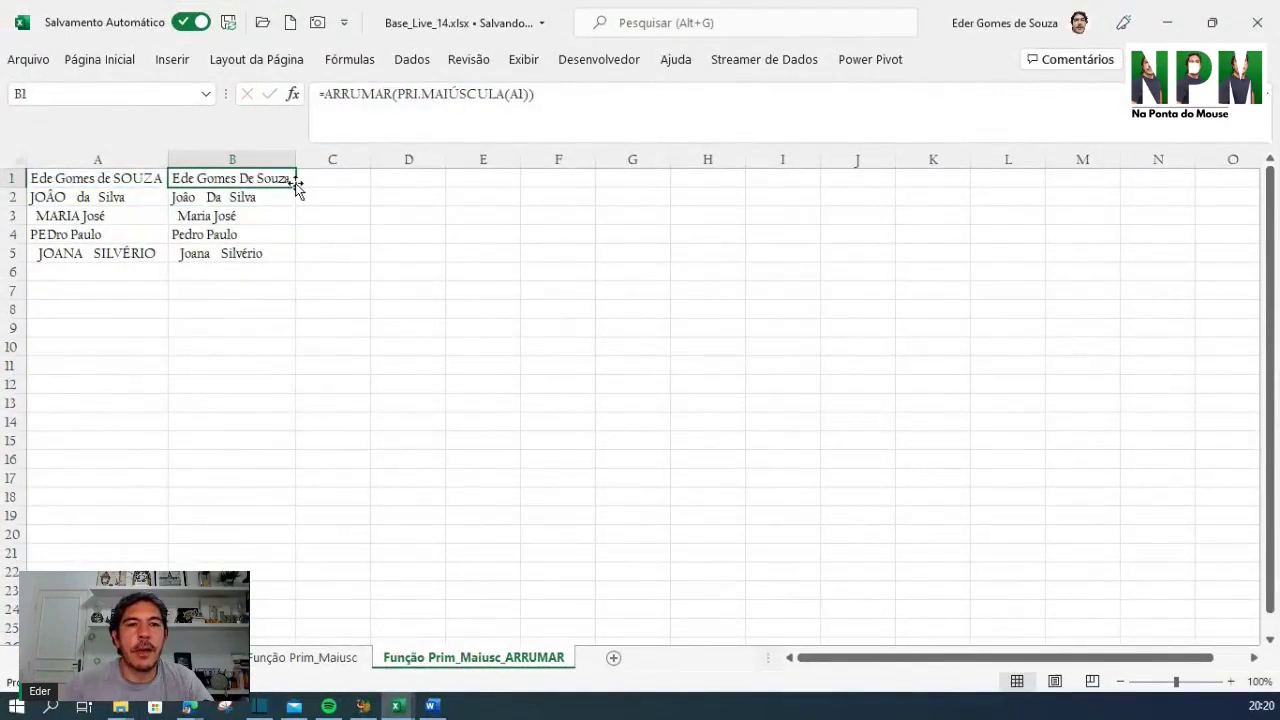
drag(297, 189, 300, 262)
click(330, 252)
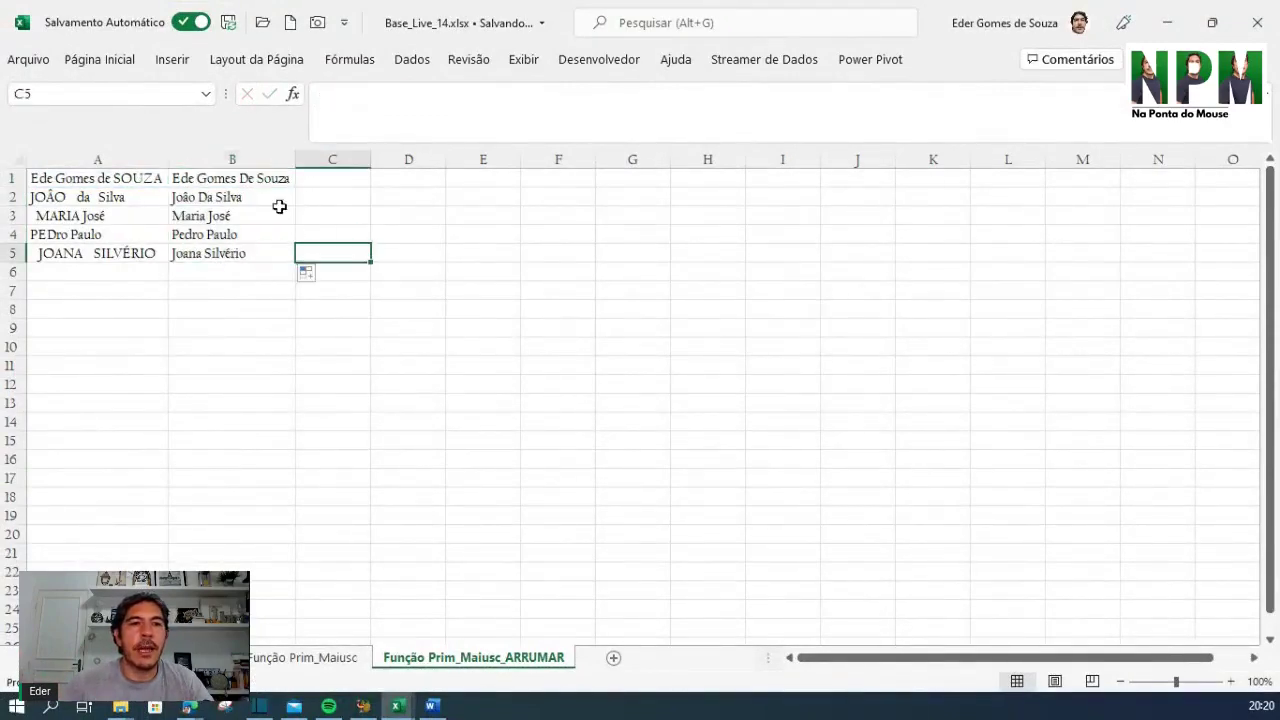
click(246, 179)
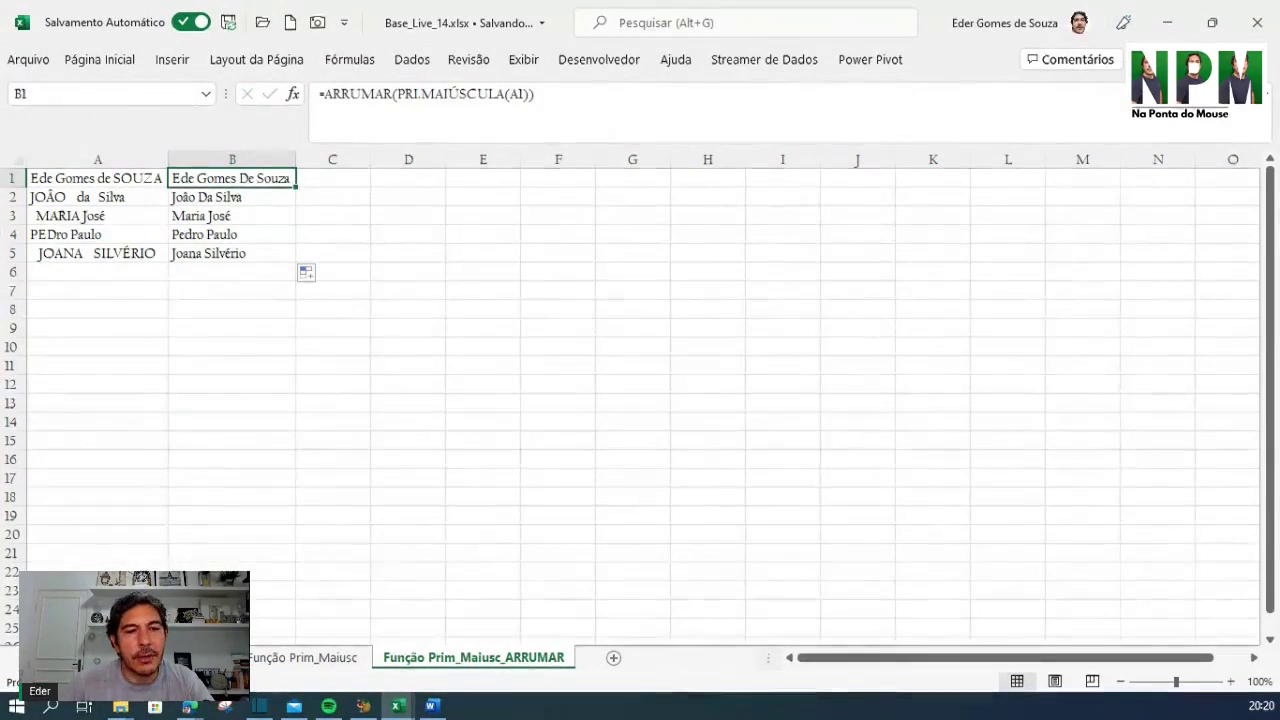
Duplicate the 2018 sheet by Ctrl-dragging its tab after 2019, creating 2018 (2)
click(28, 658)
click(28, 658)
click(28, 658)
click(28, 658)
click(28, 658)
click(28, 658)
click(28, 658)
click(28, 658)
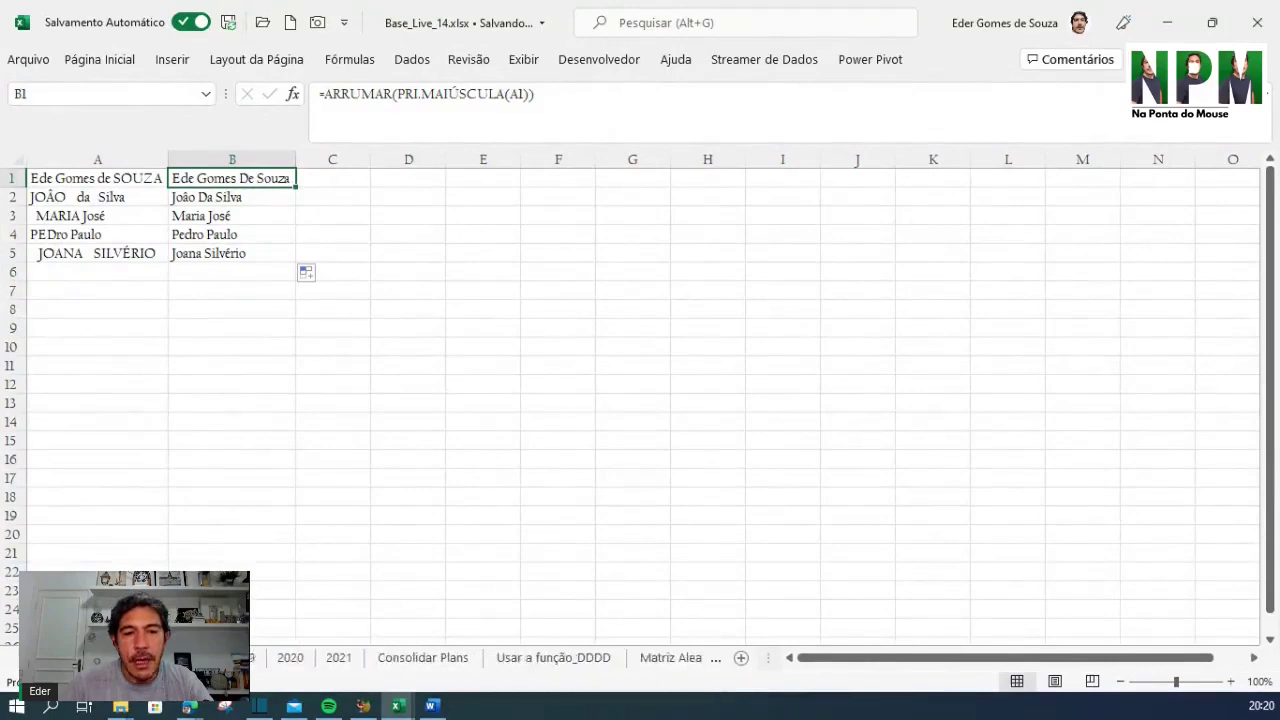
click(28, 658)
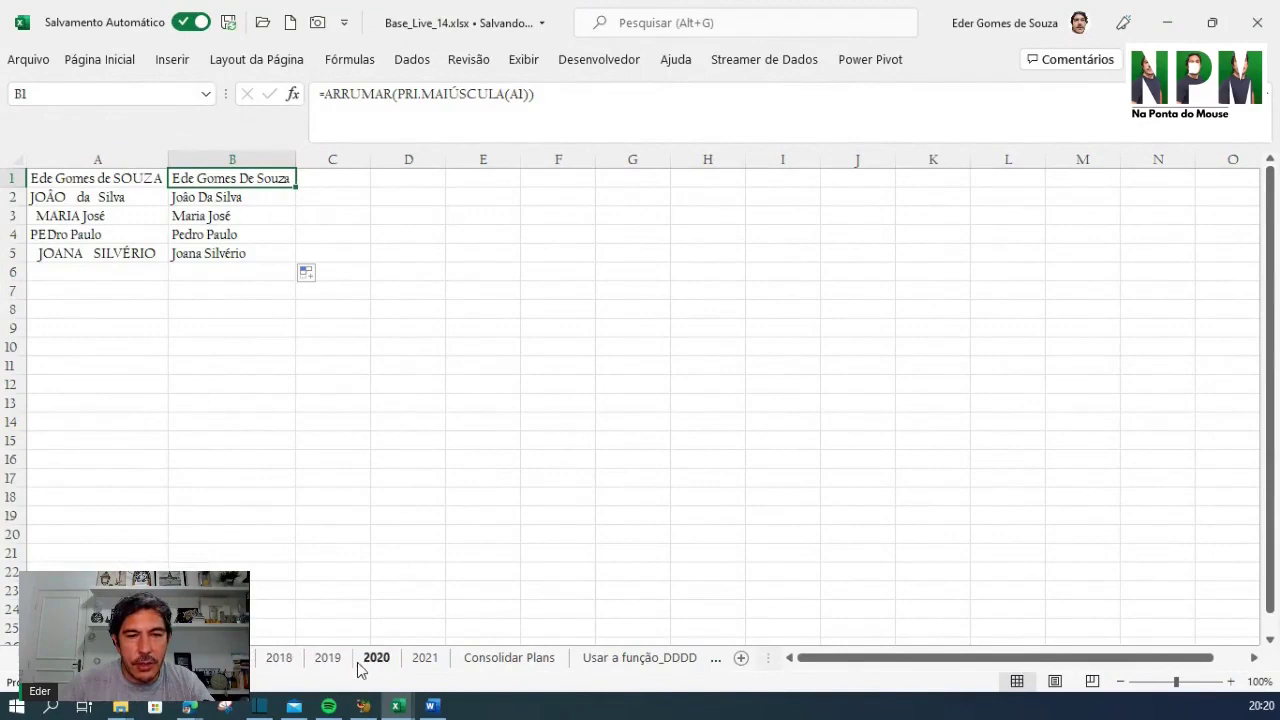
click(279, 662)
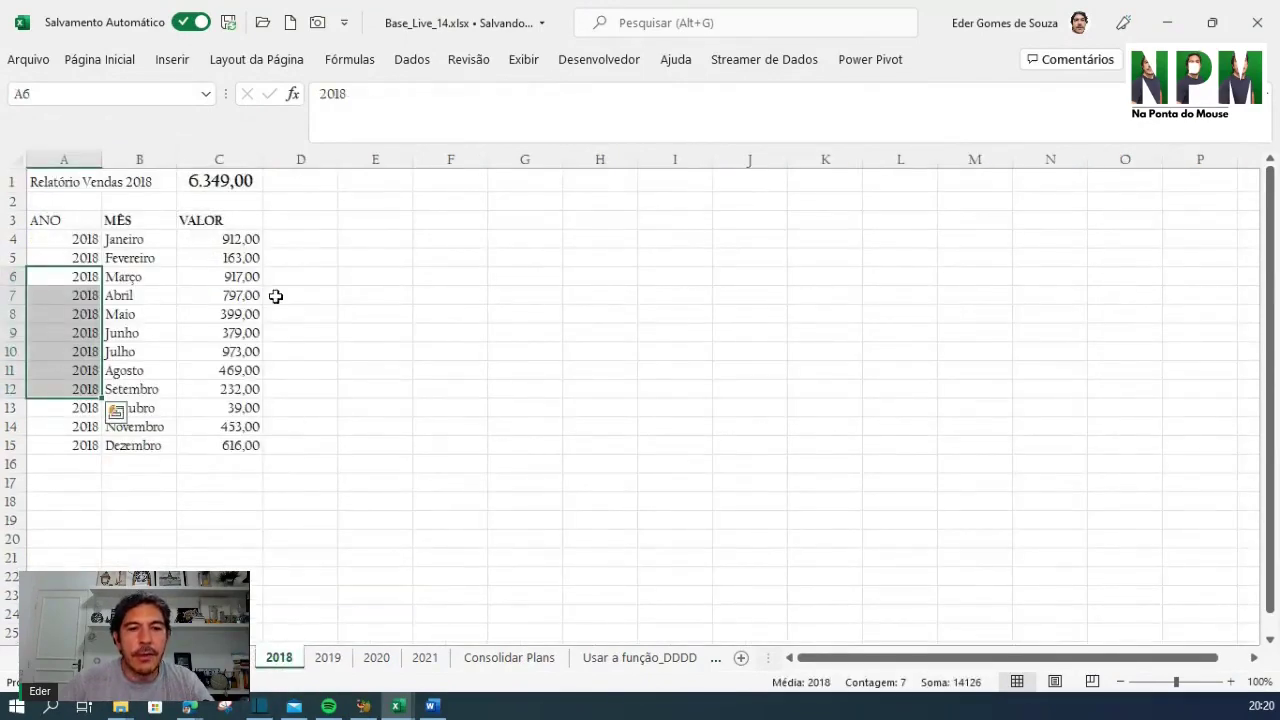
key(ctrl+q)
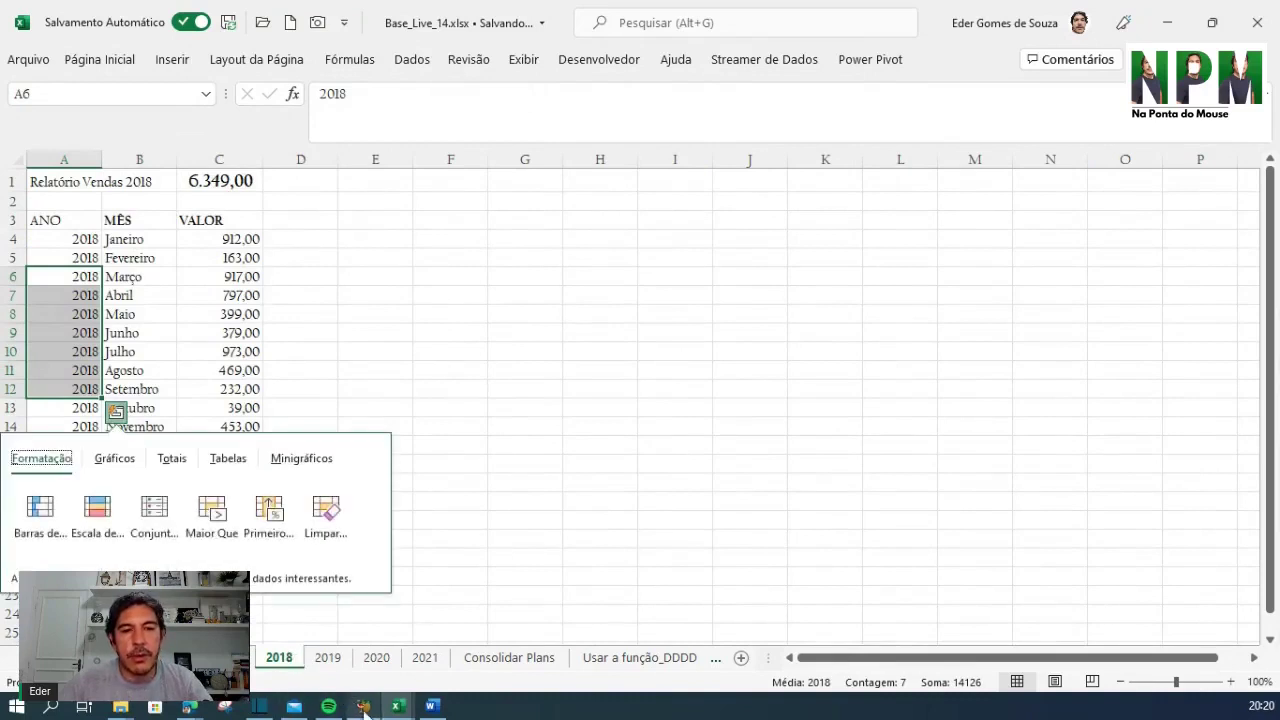
drag(288, 664, 369, 665)
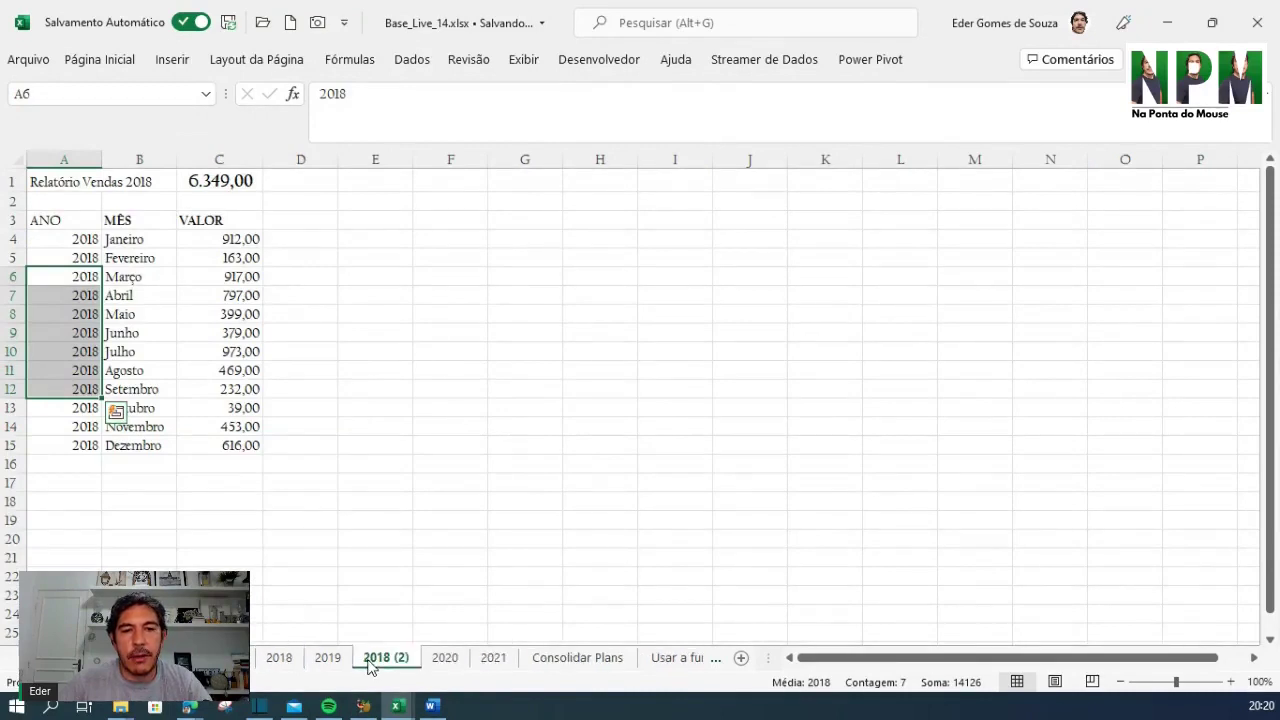
Rename the copied '2018 (2)' sheet to 2018_p2
right_click(369, 665)
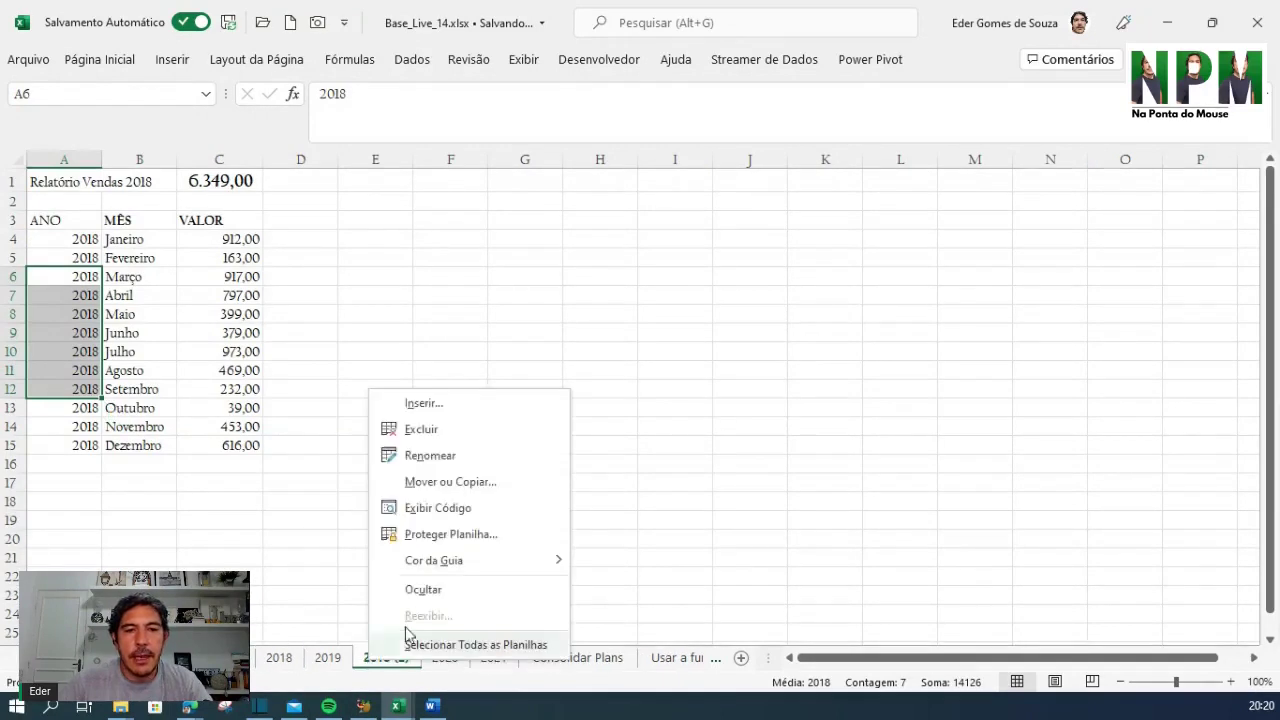
click(430, 454)
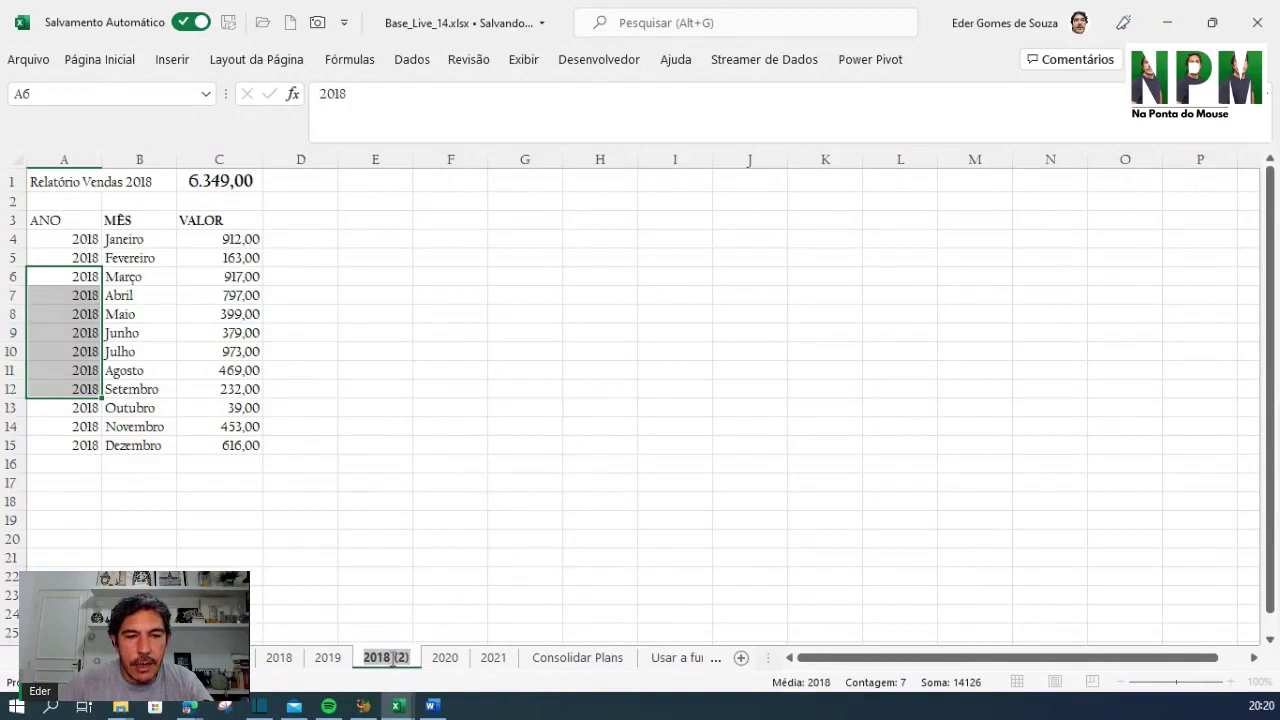
click(390, 657)
text(_)
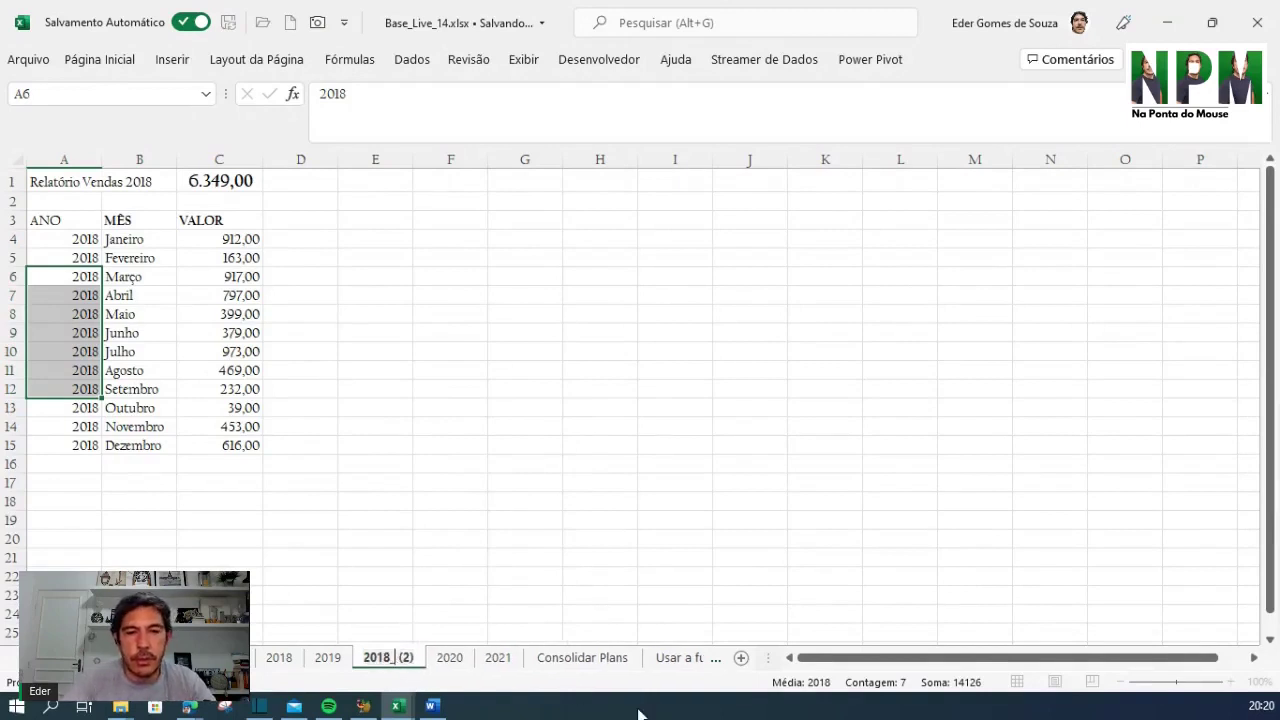
text(p2)
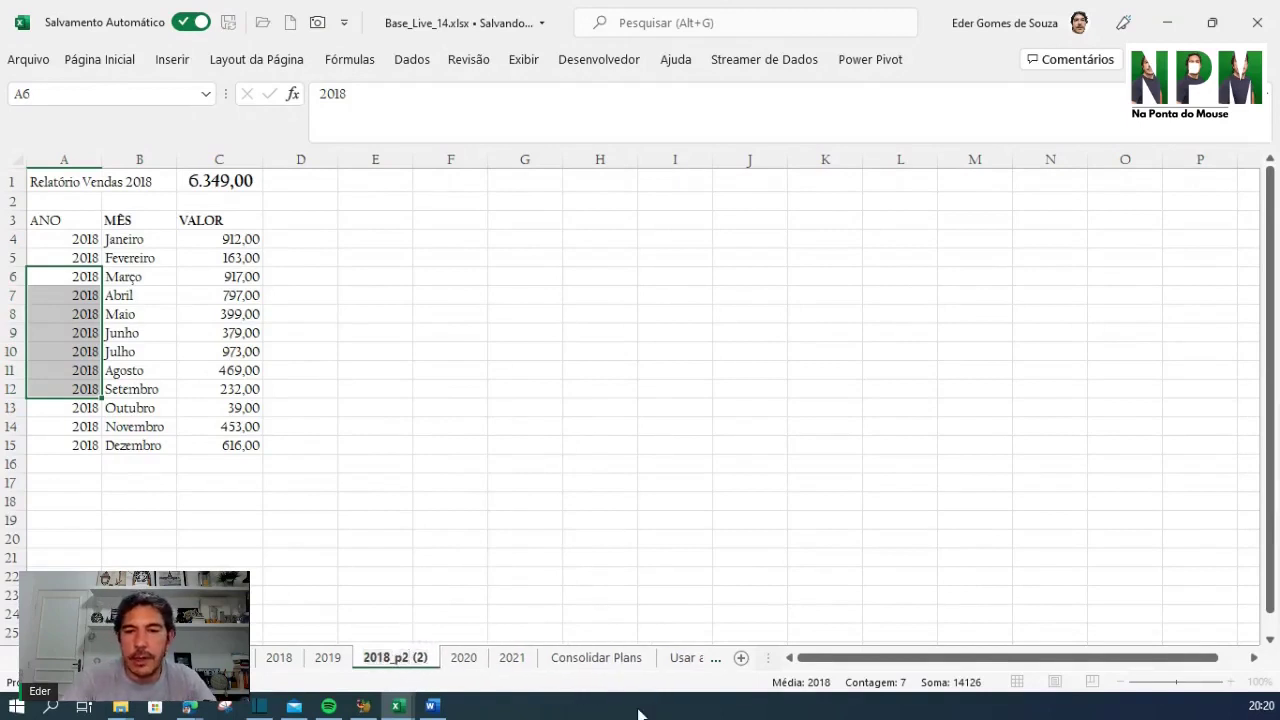
key(Delete)
key(Delete)
key(Delete)
key(Delete)
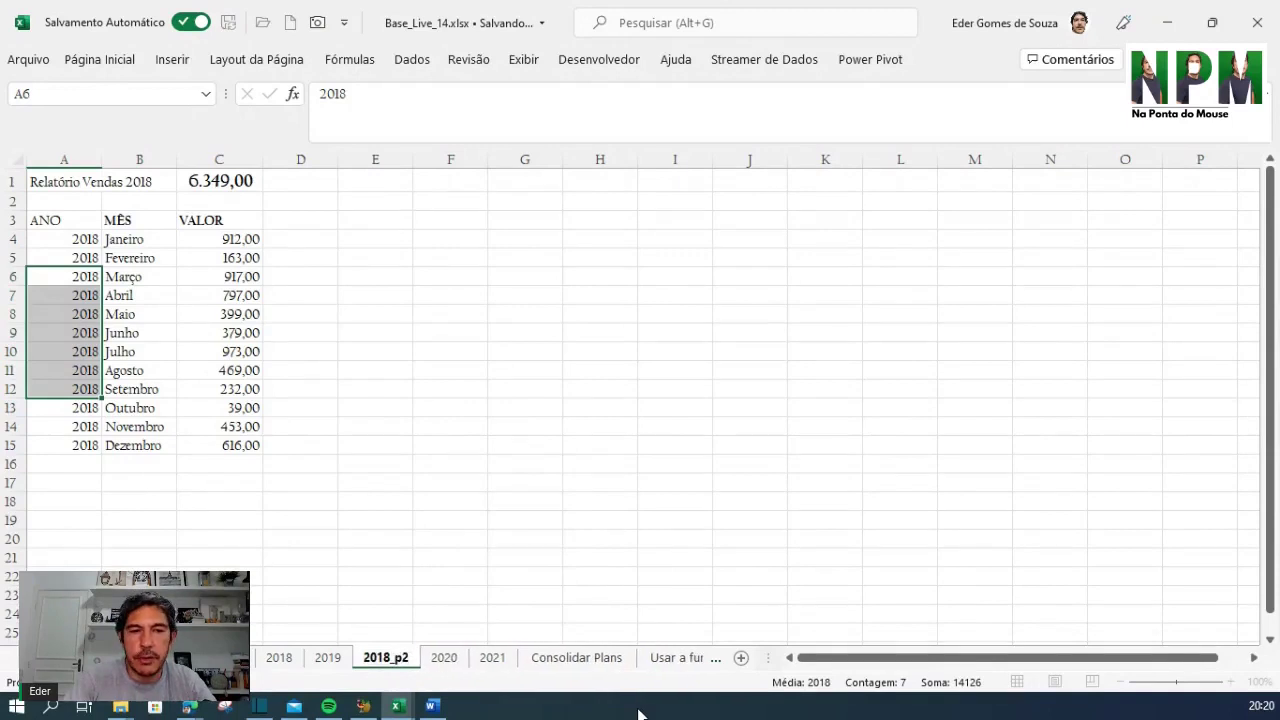
key(Return)
Review the monthly values in column C, then show the consolidation sheet totalling 37.614,00
click(497, 464)
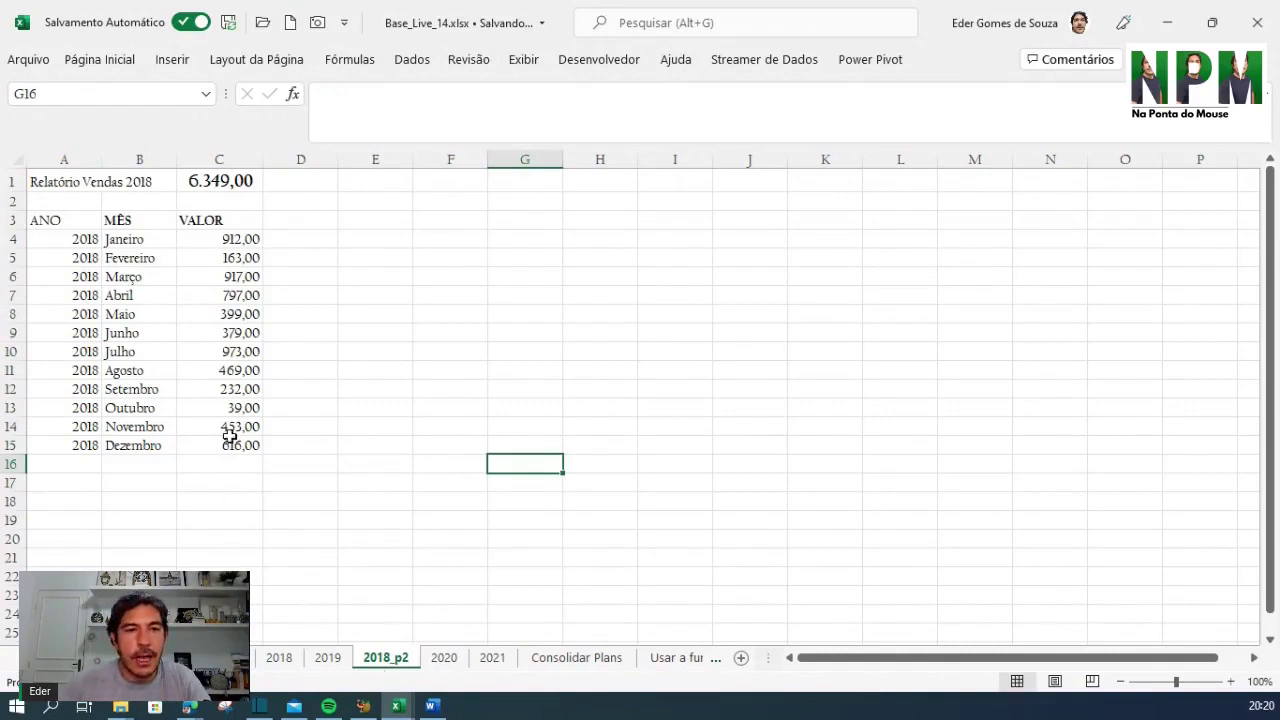
click(238, 243)
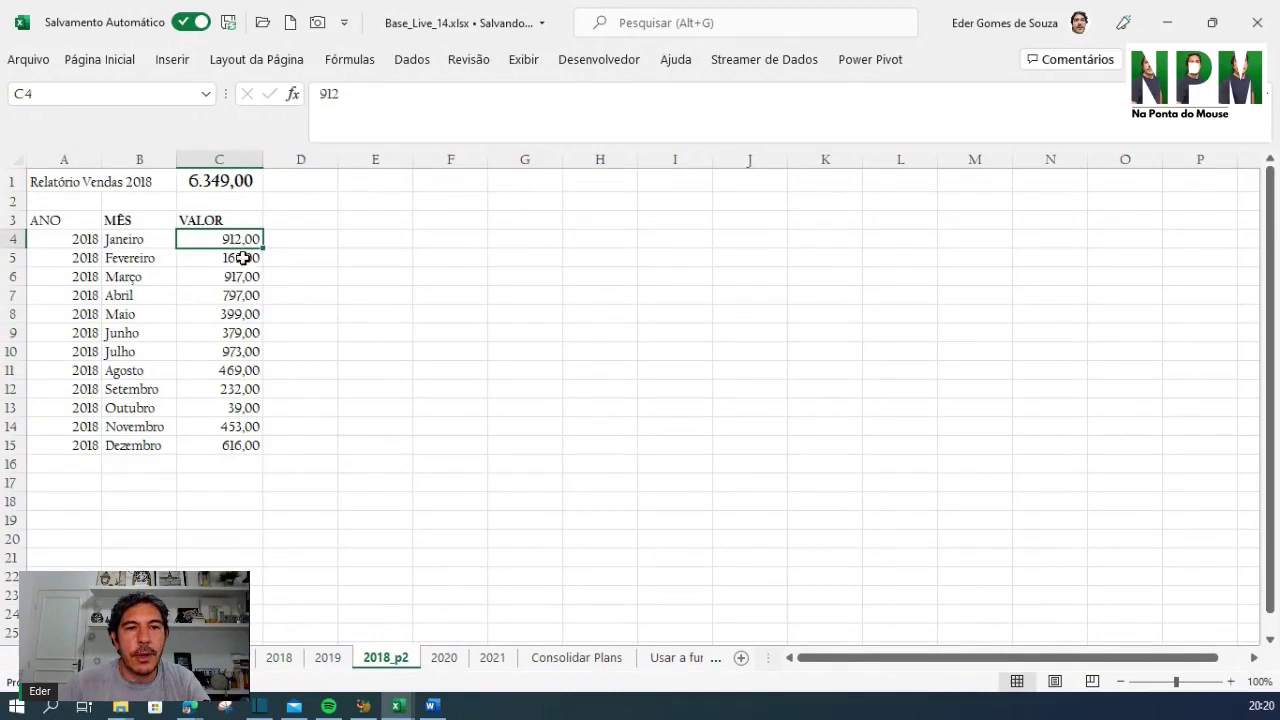
click(232, 295)
click(249, 430)
click(245, 258)
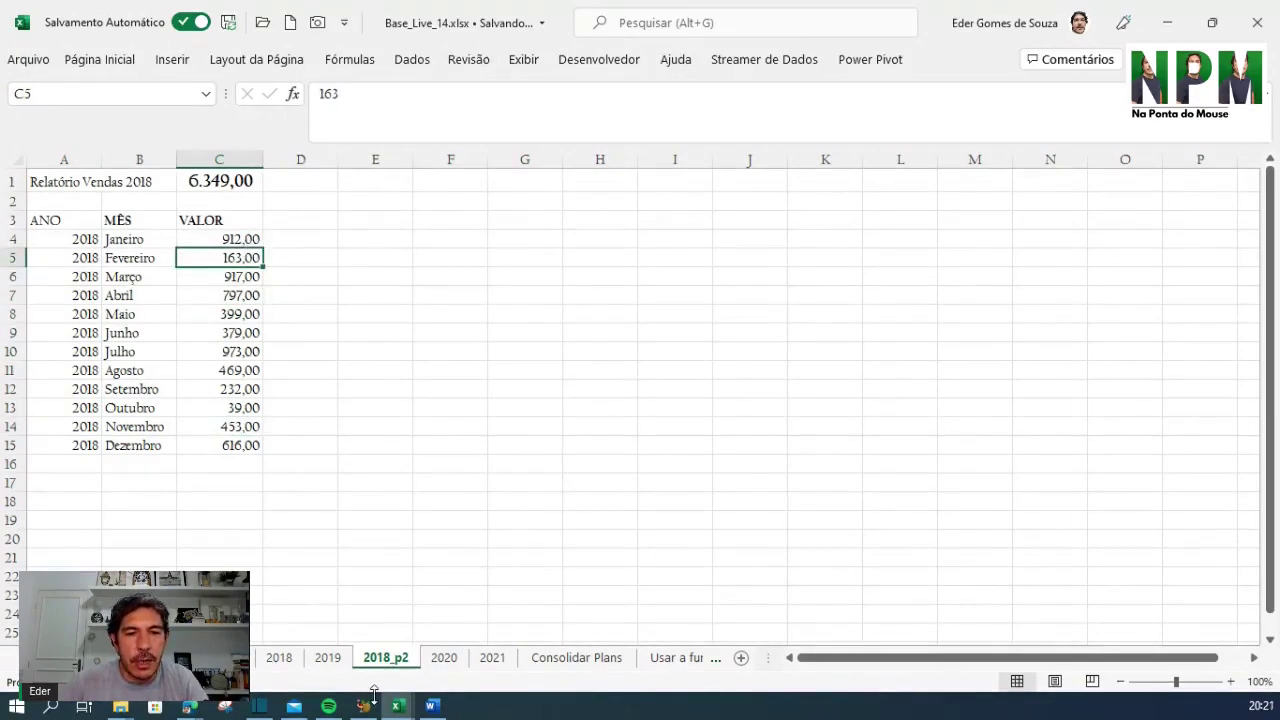
click(166, 658)
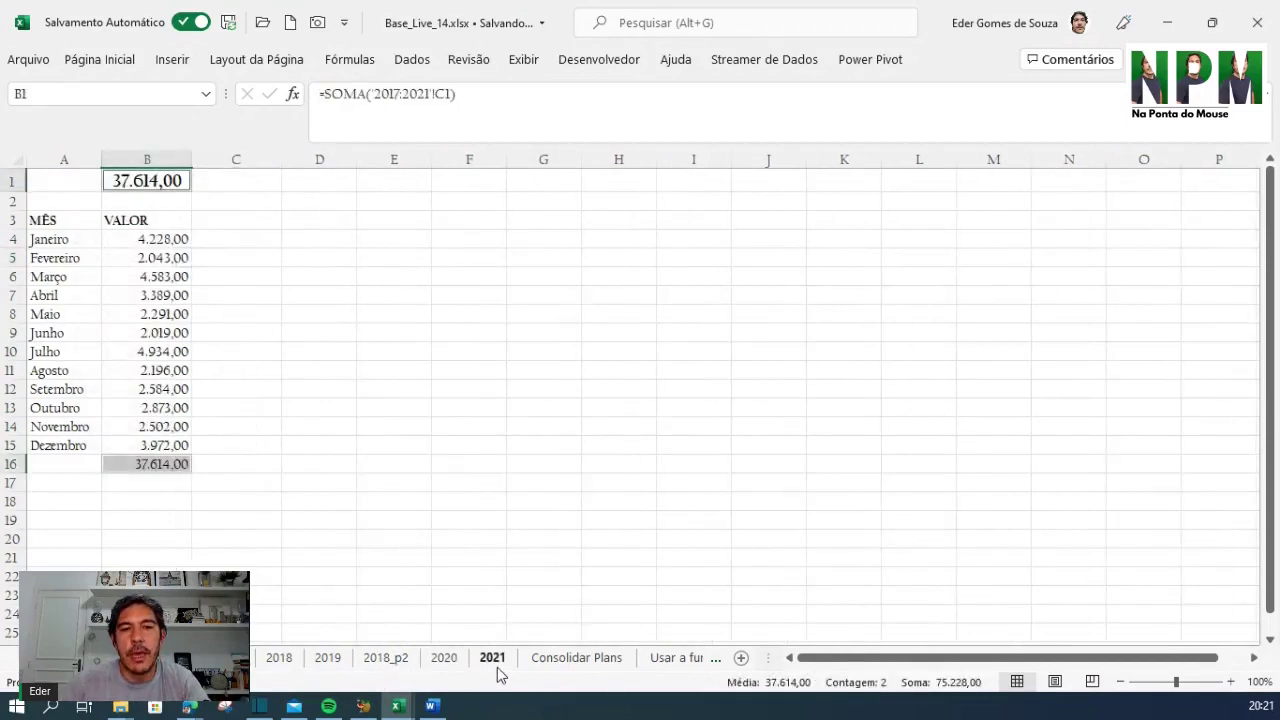
click(168, 240)
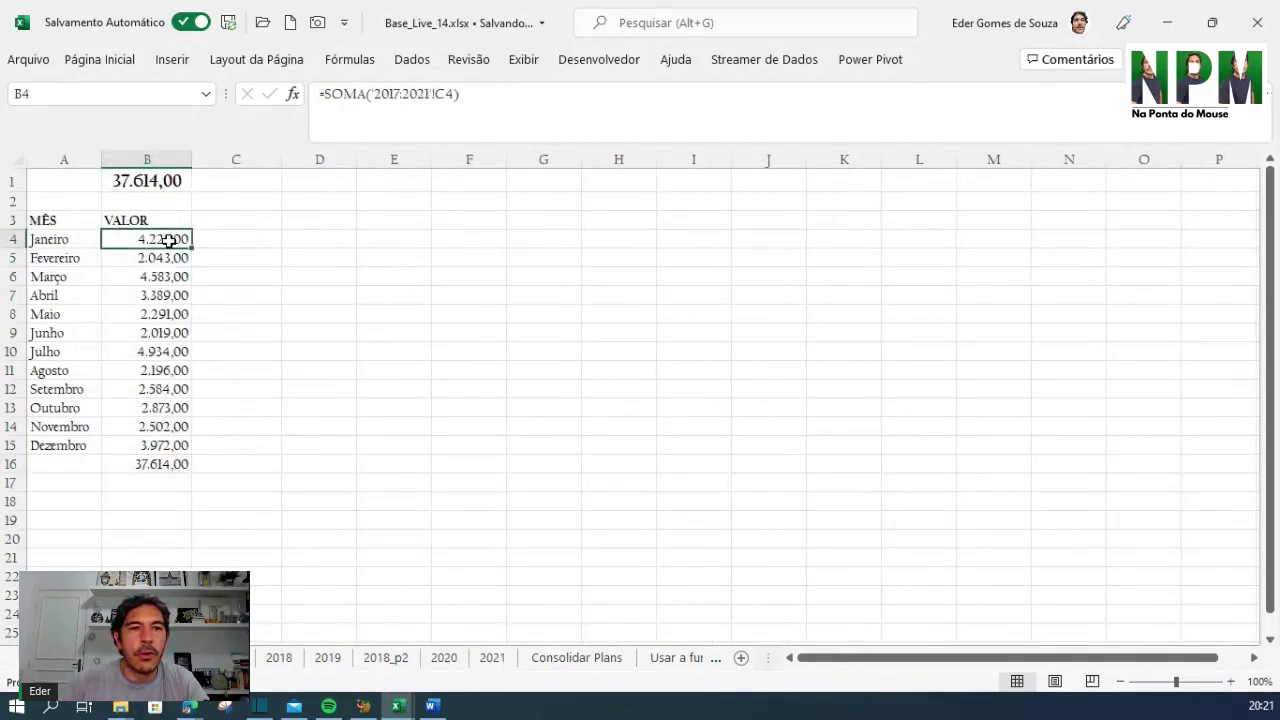
drag(372, 94, 428, 94)
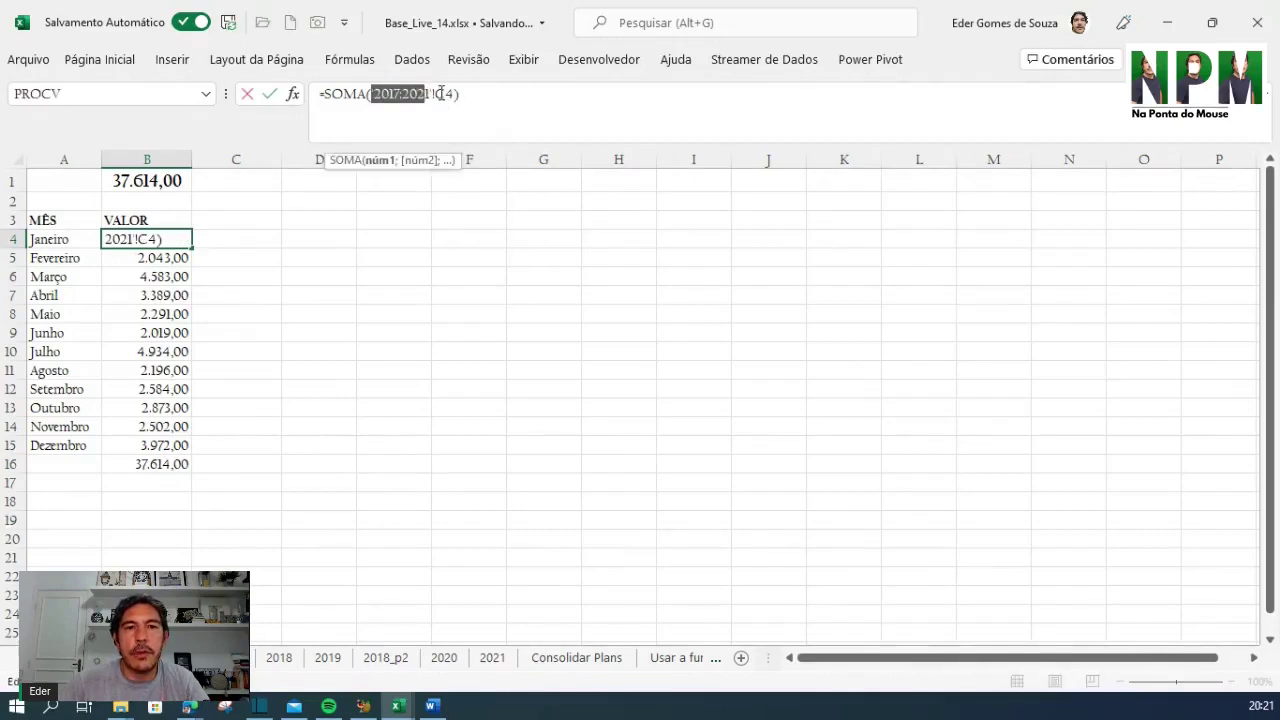
click(440, 93)
key(ctrl+Return)
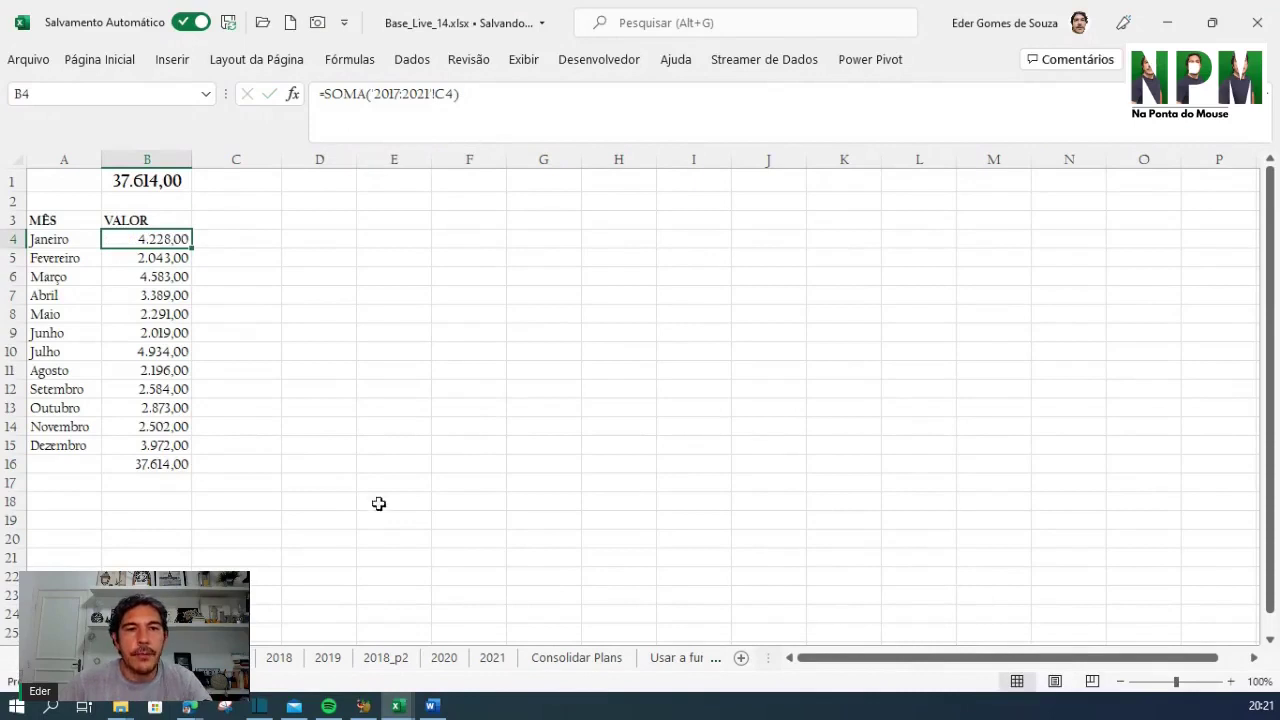
click(318, 658)
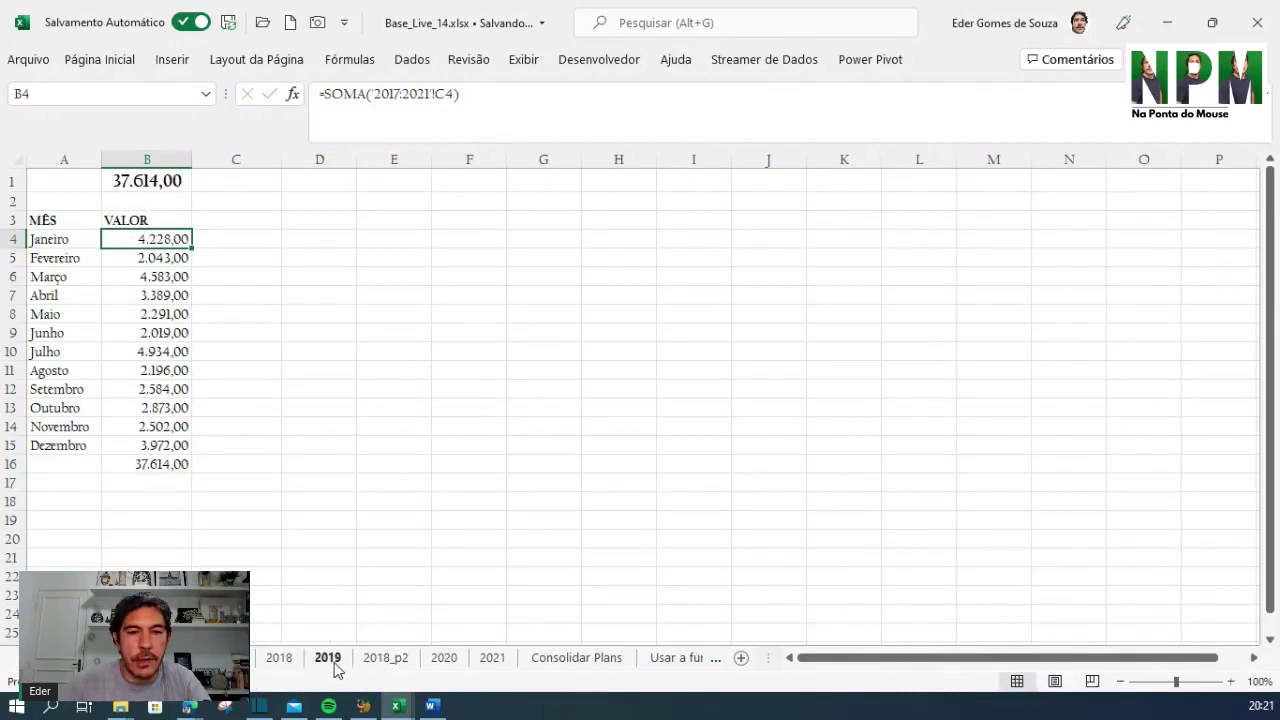
click(387, 662)
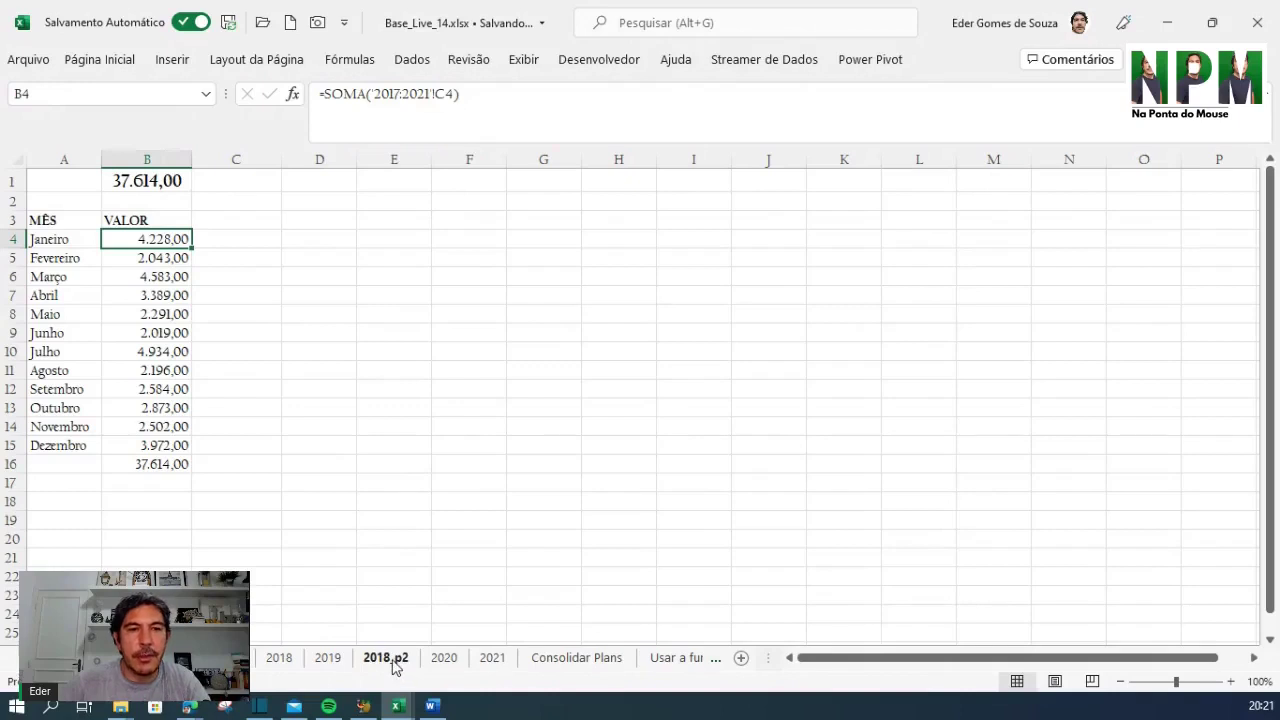
click(305, 386)
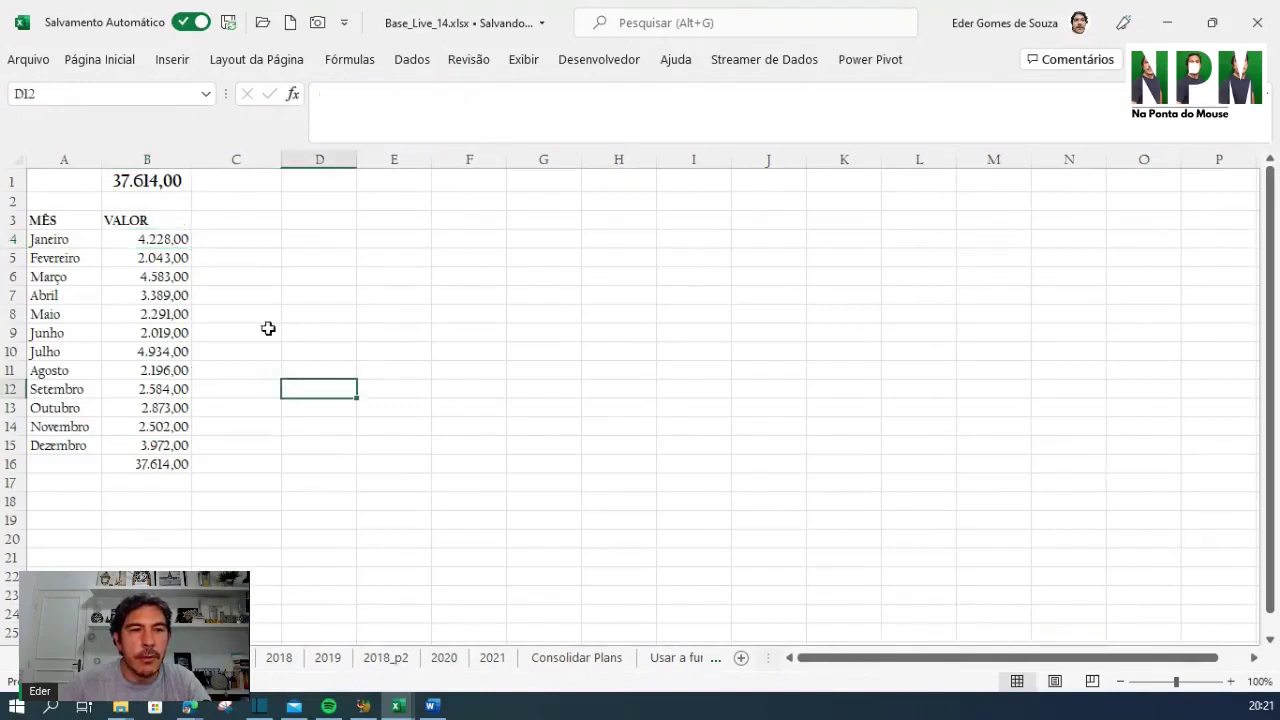
click(145, 178)
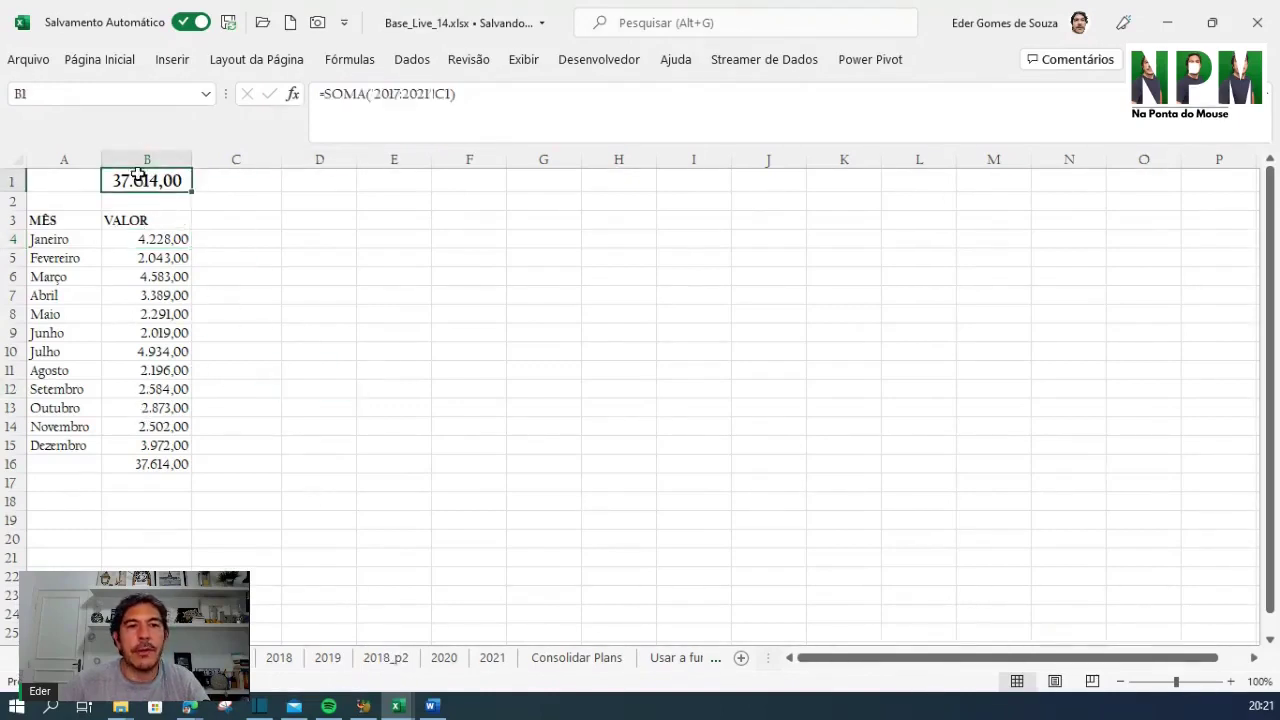
click(163, 468)
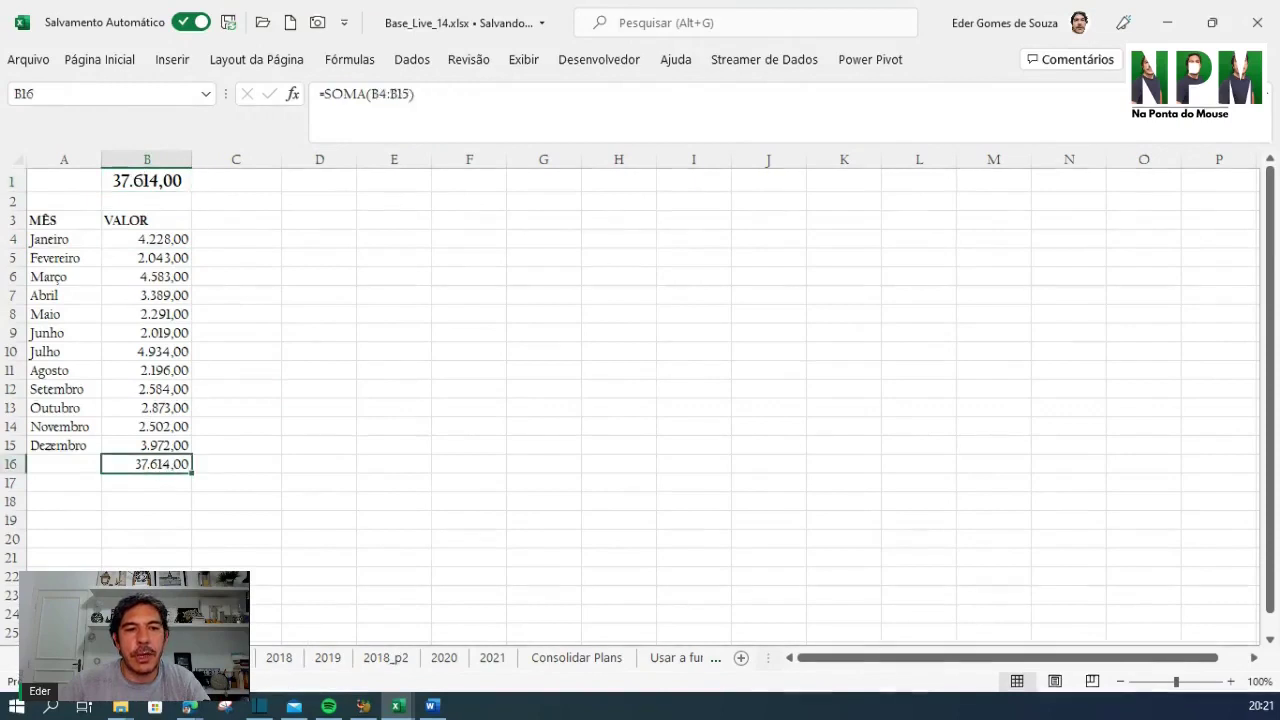
click(232, 660)
click(228, 183)
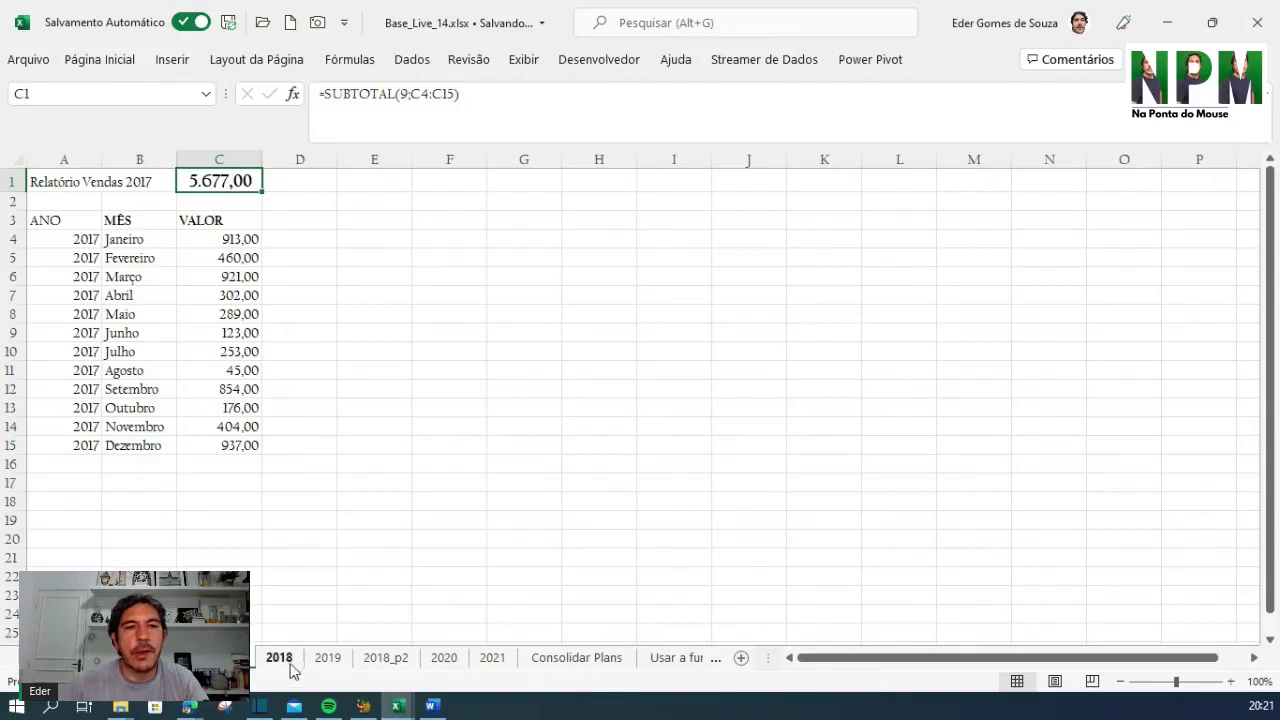
click(288, 661)
click(328, 660)
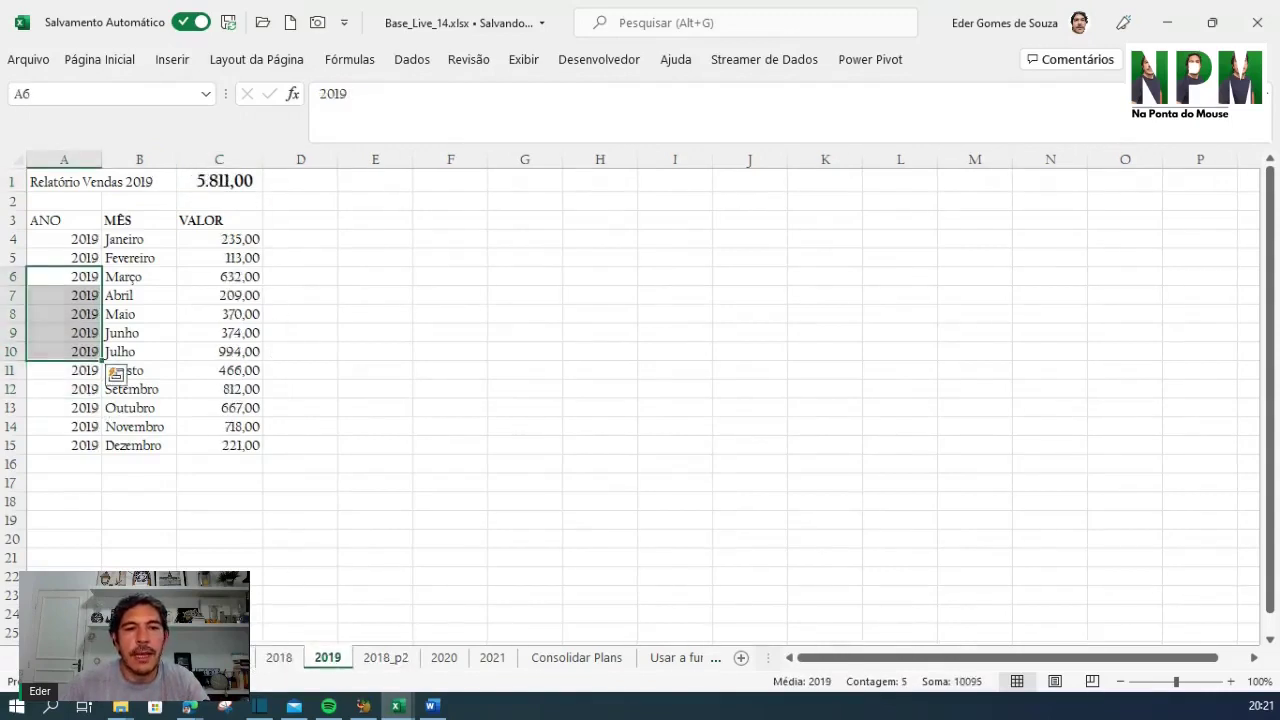
click(178, 658)
click(152, 181)
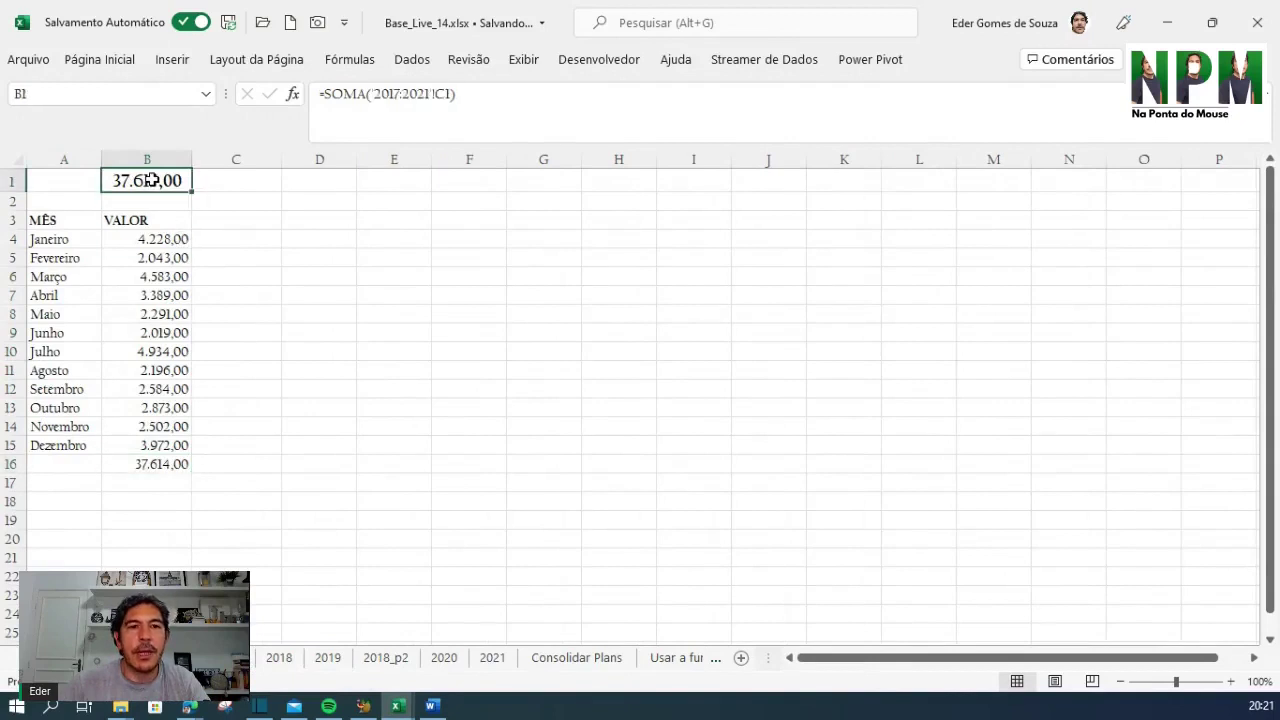
click(154, 241)
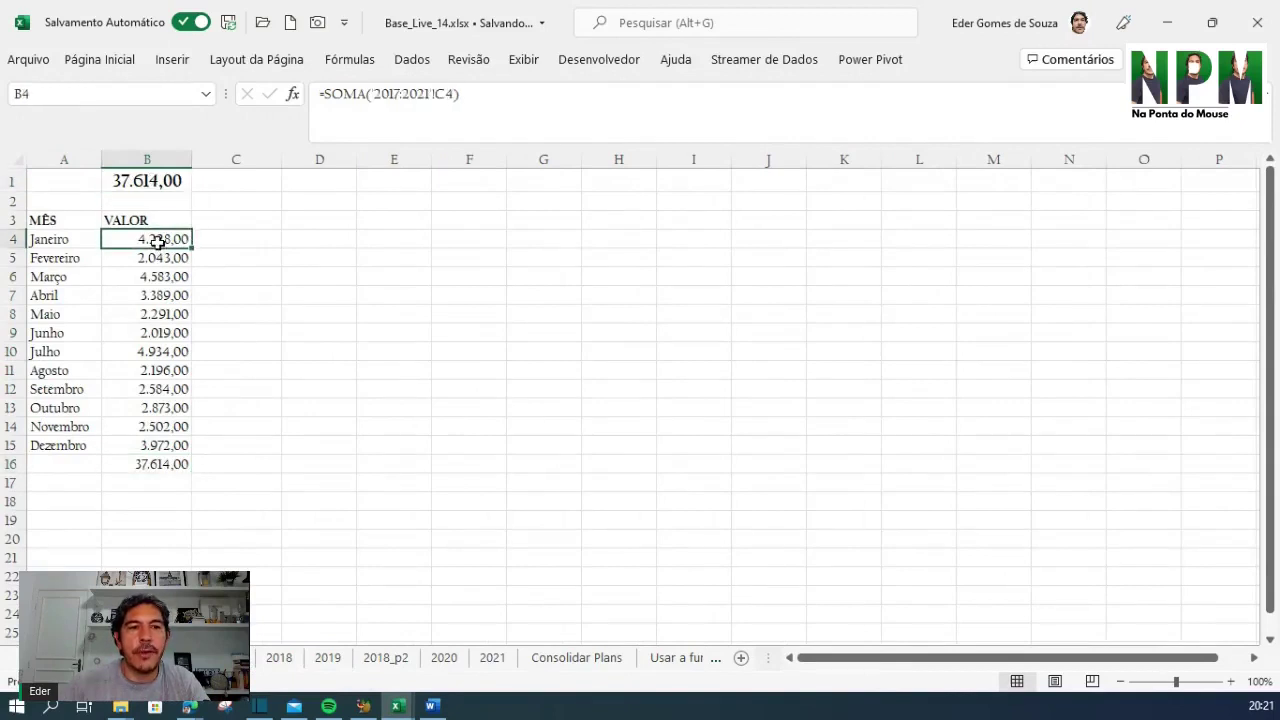
drag(157, 242, 152, 444)
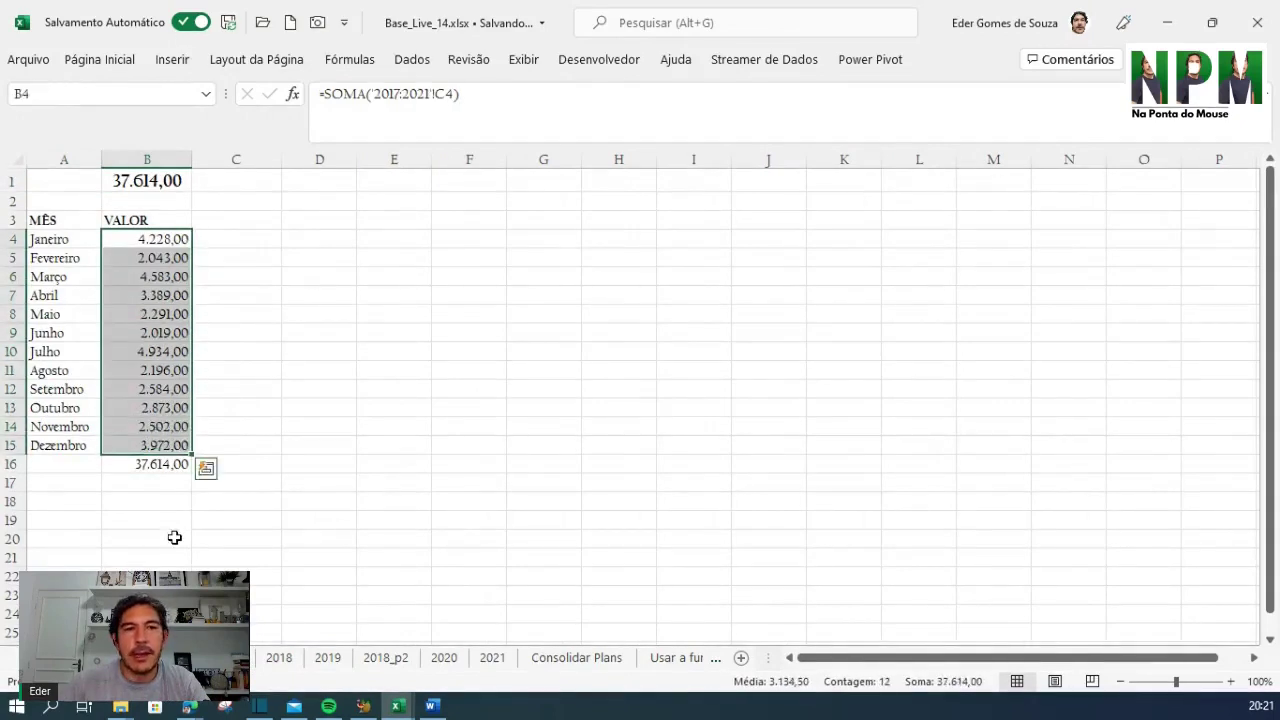
click(143, 466)
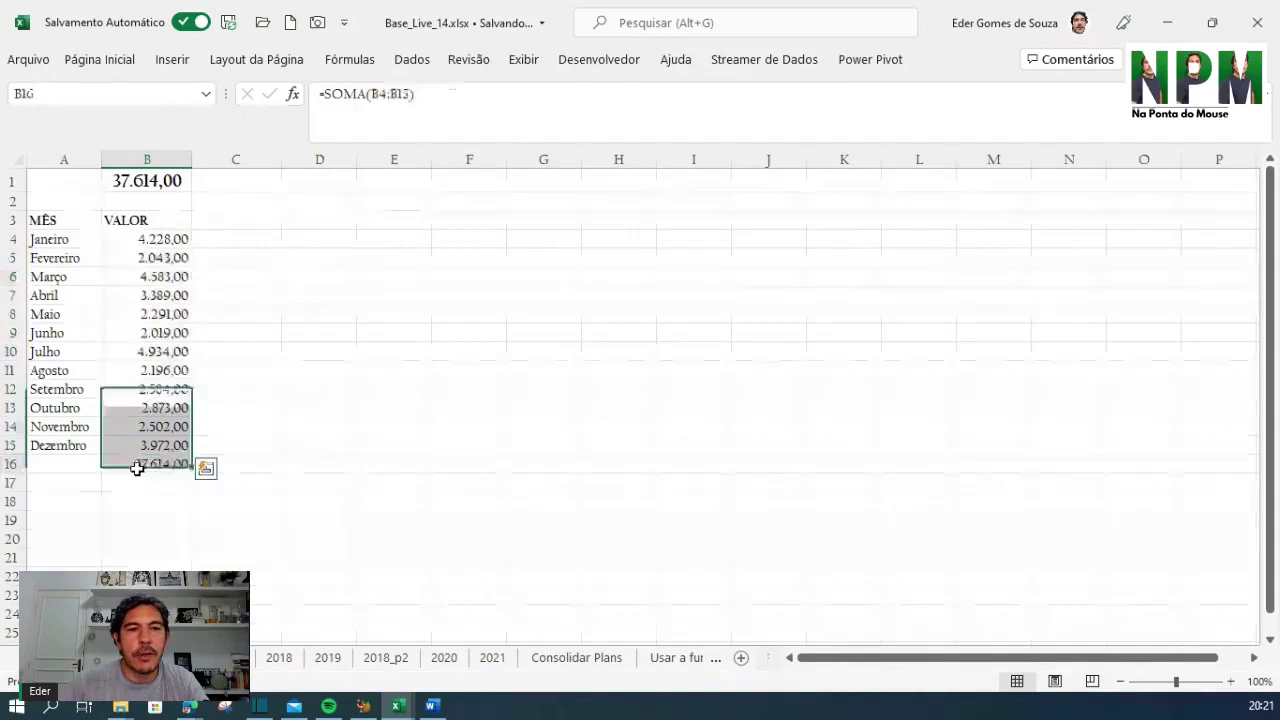
ctrl+click(143, 181)
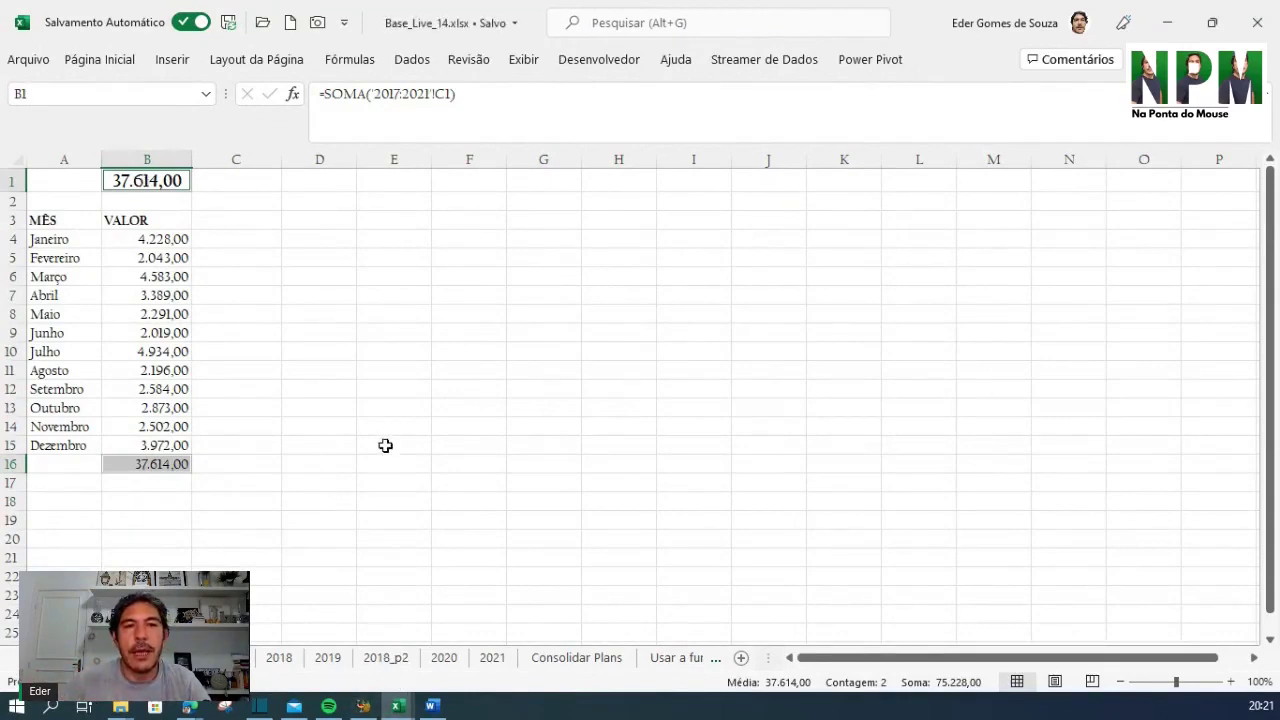
click(170, 239)
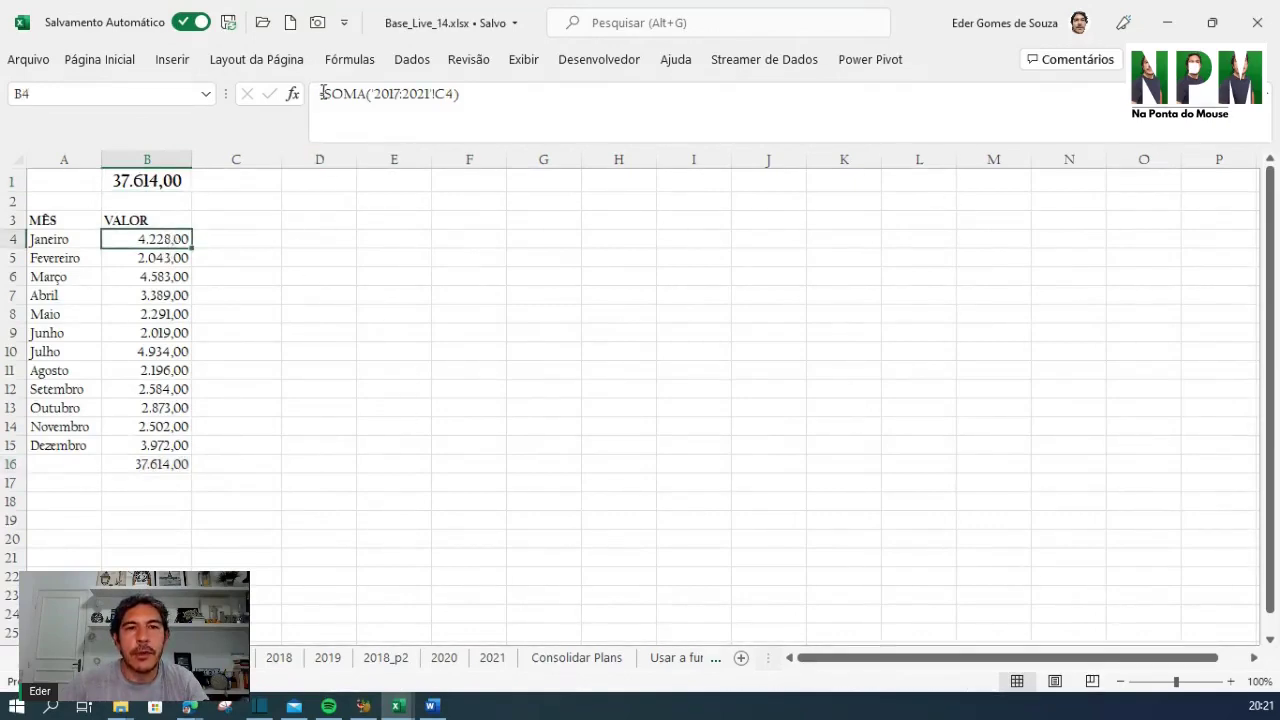
drag(322, 93, 343, 93)
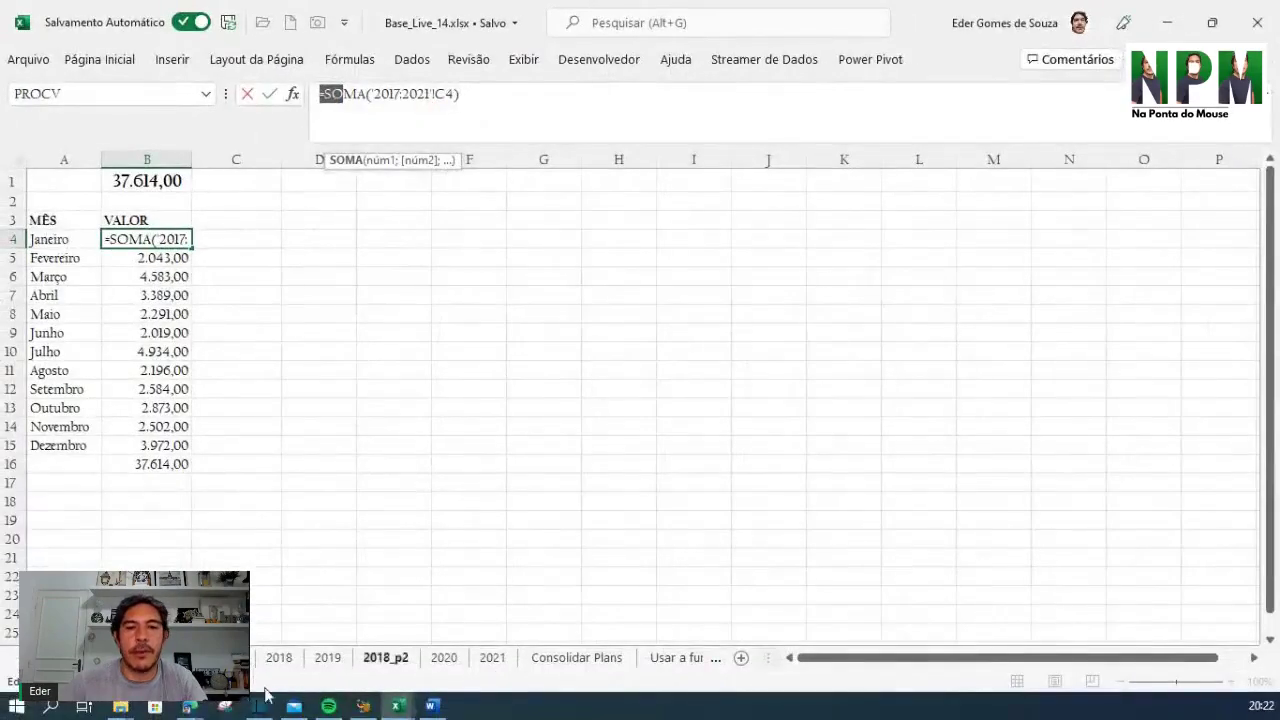
scroll(450, 657, down, 5)
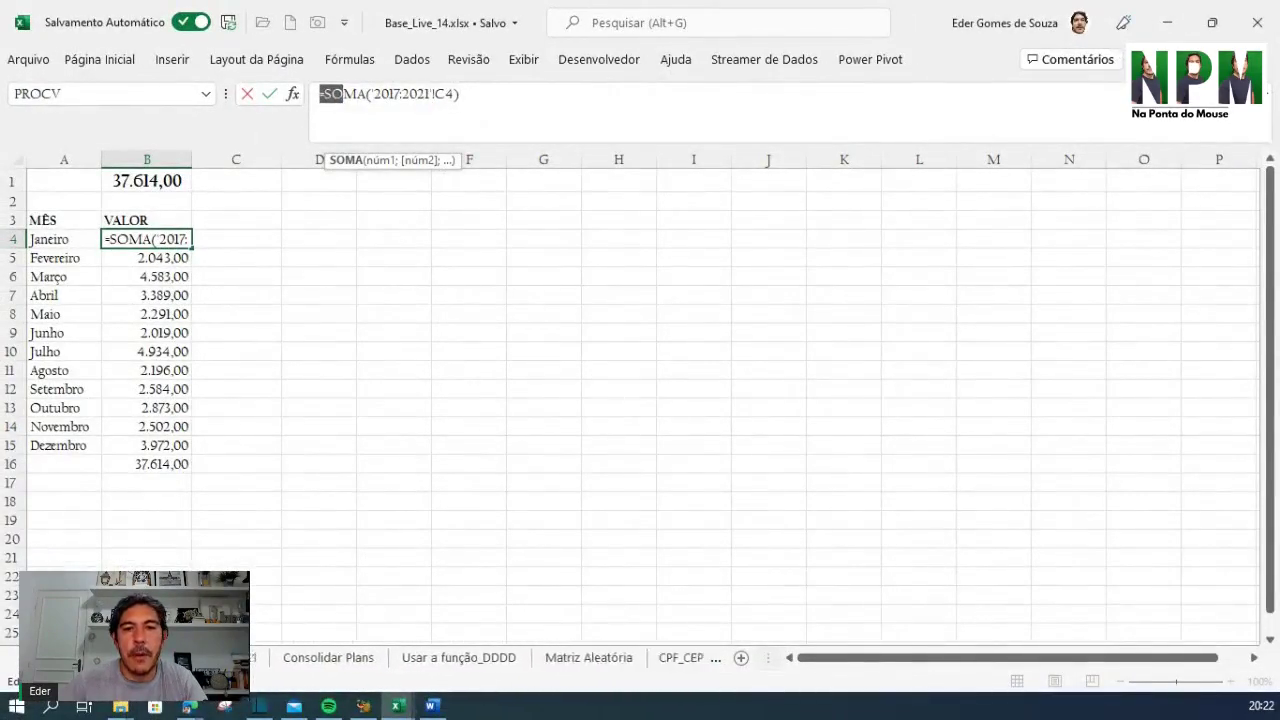
key(Escape)
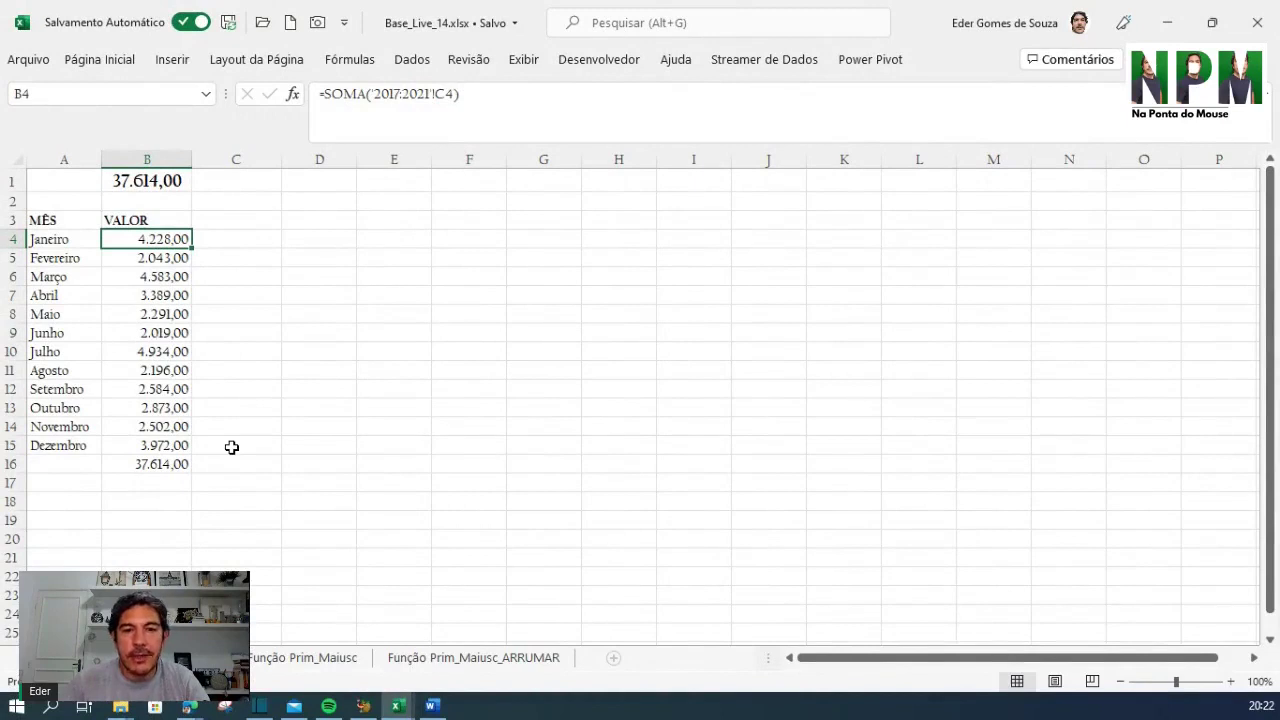